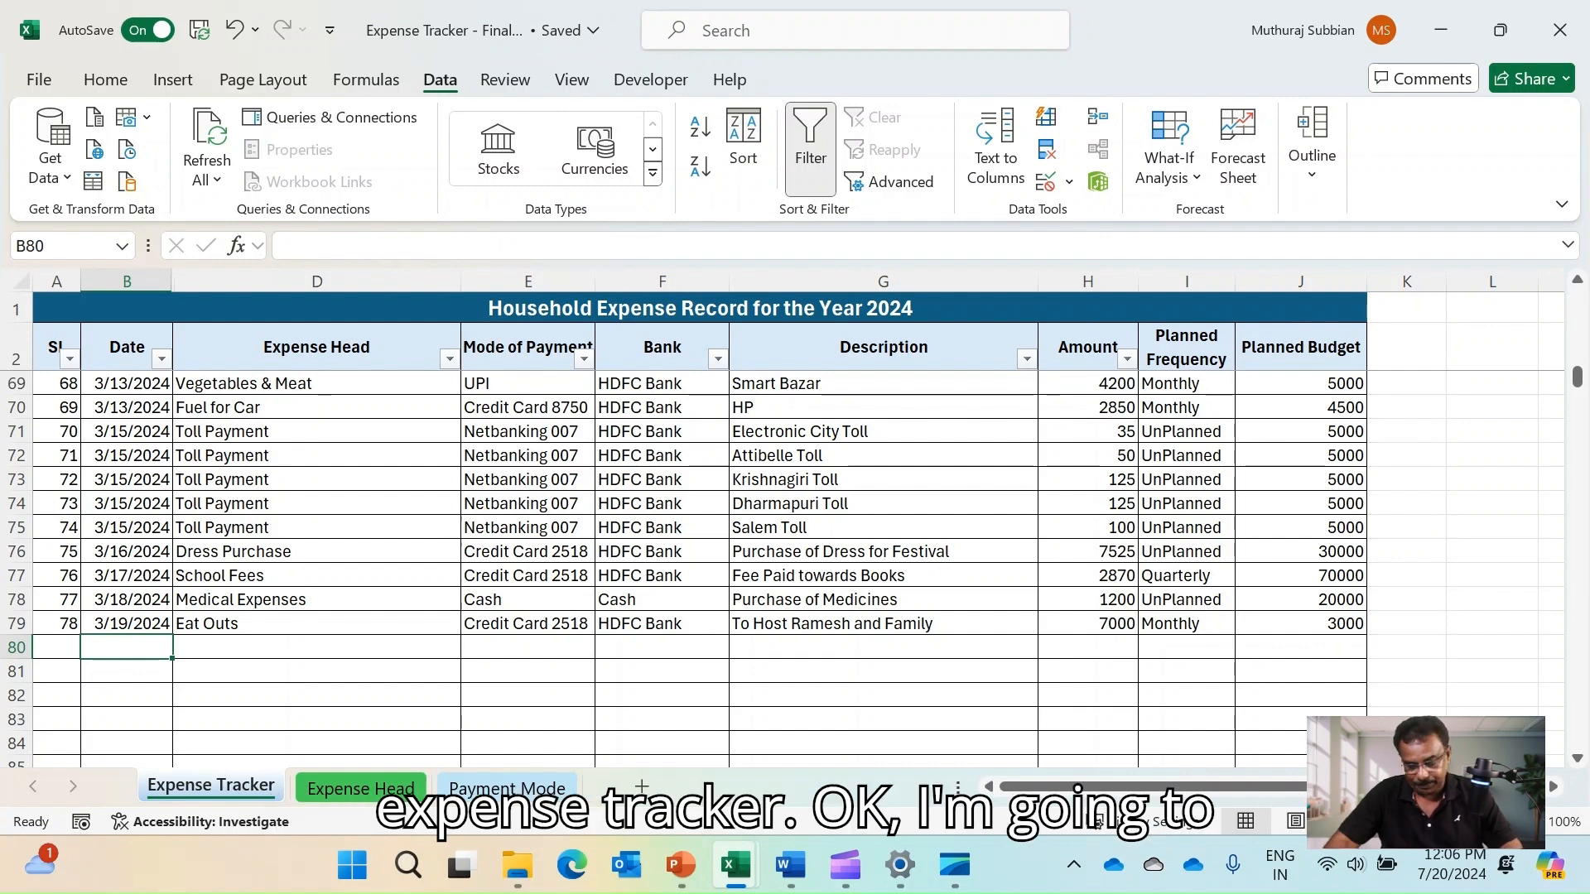
Start a new record in row 80 of the Expense Tracker sheet with serial number 79 and the current date 7/20/2024
{"action": "left_click", "coordinate": [56, 648]}
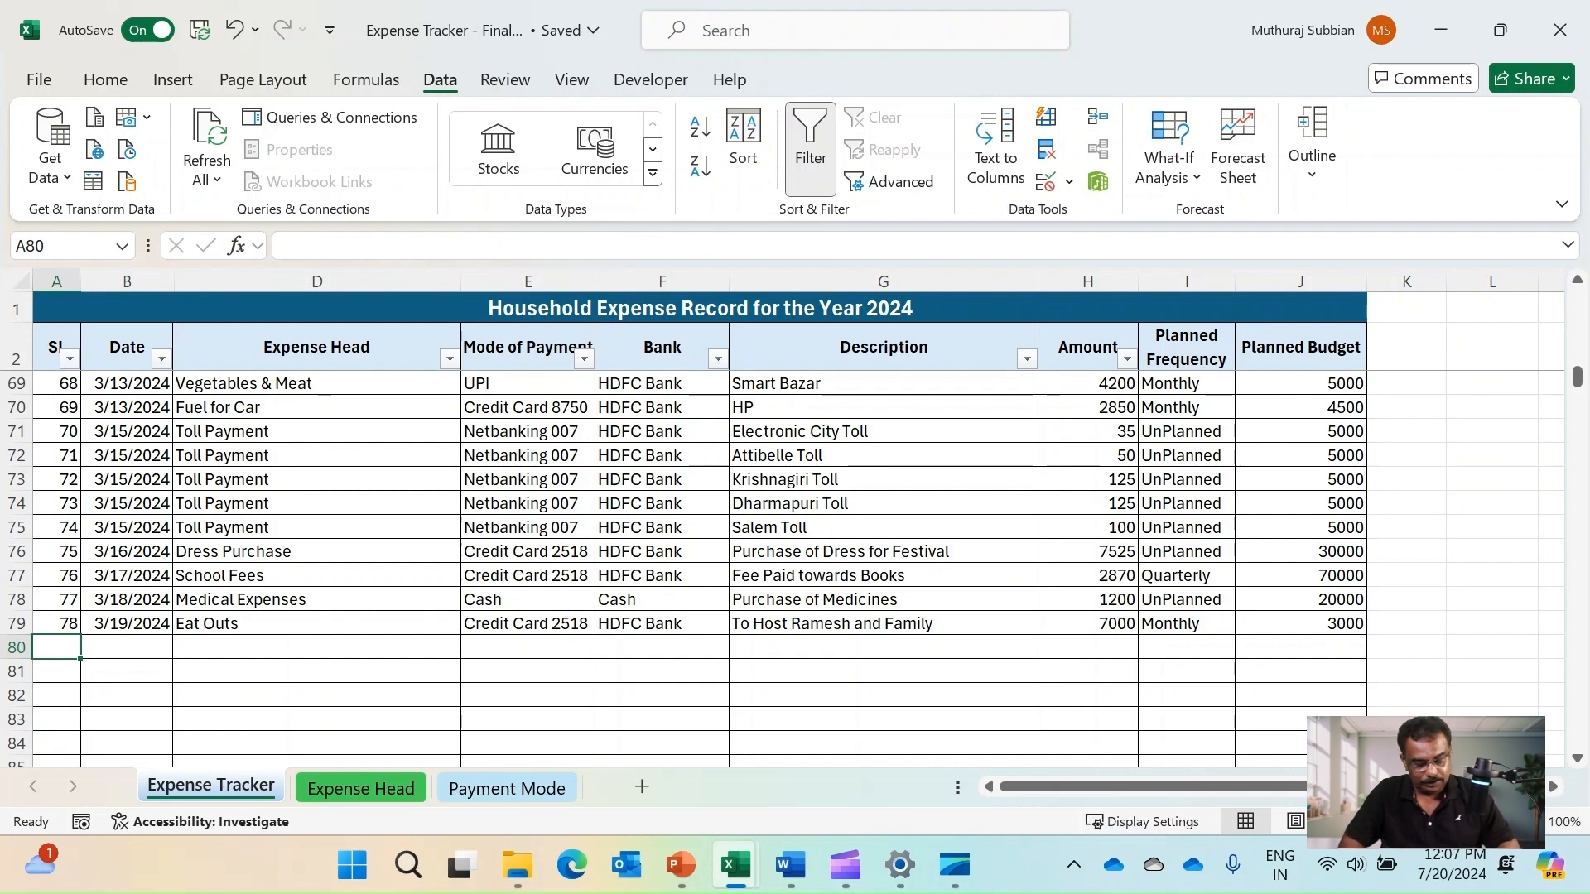
{"action": "type", "text": "79"}
{"action": "key", "text": "Tab"}
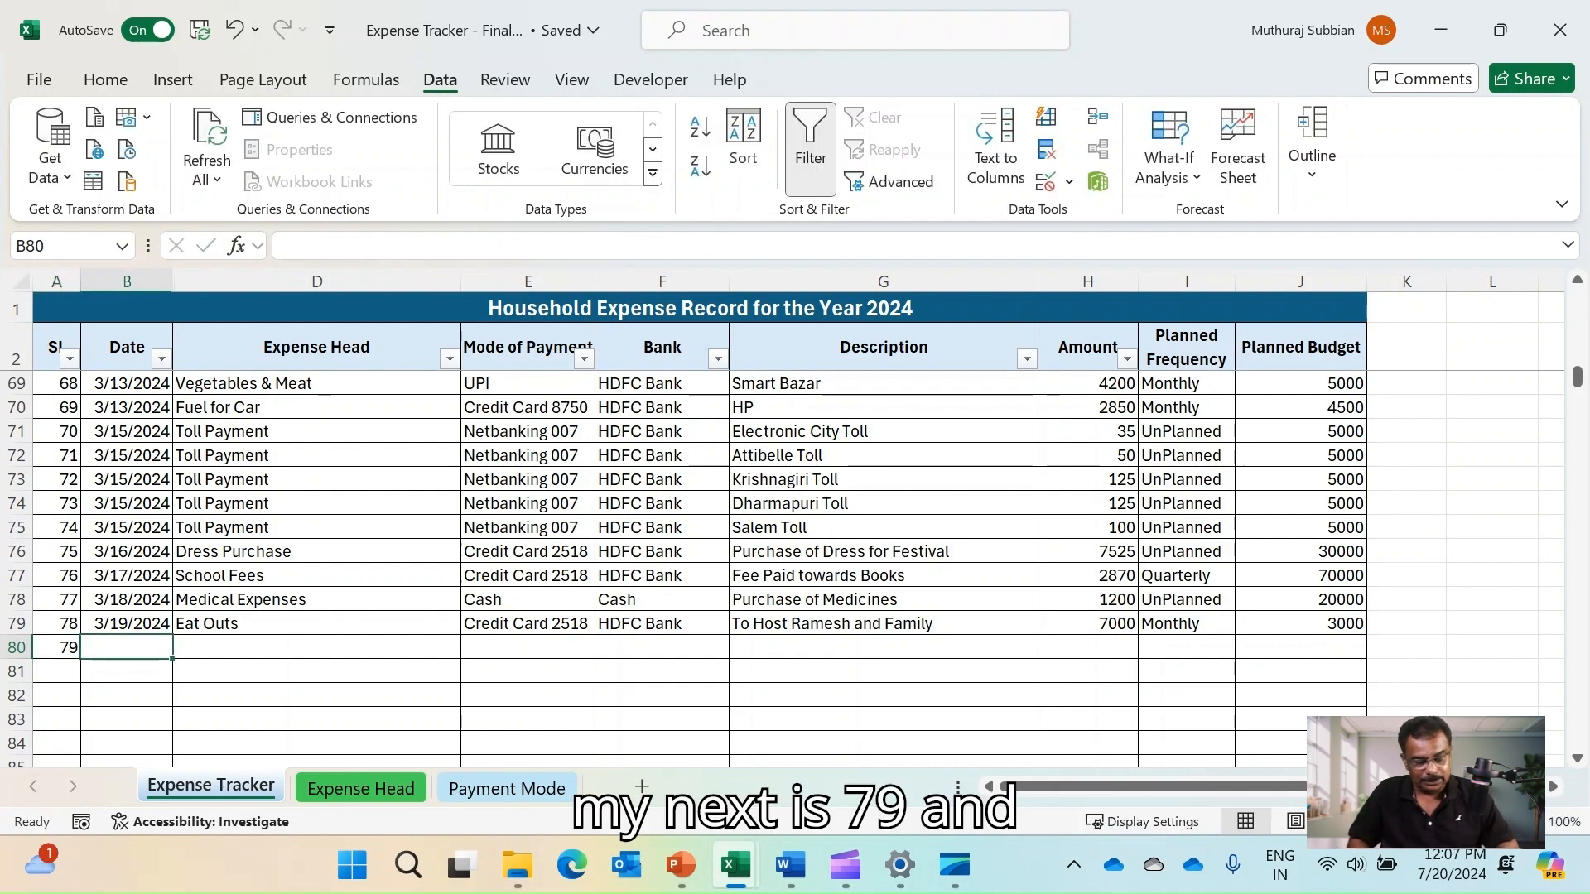
{"action": "key", "text": "ctrl+semicolon"}
{"action": "key", "text": "Tab"}
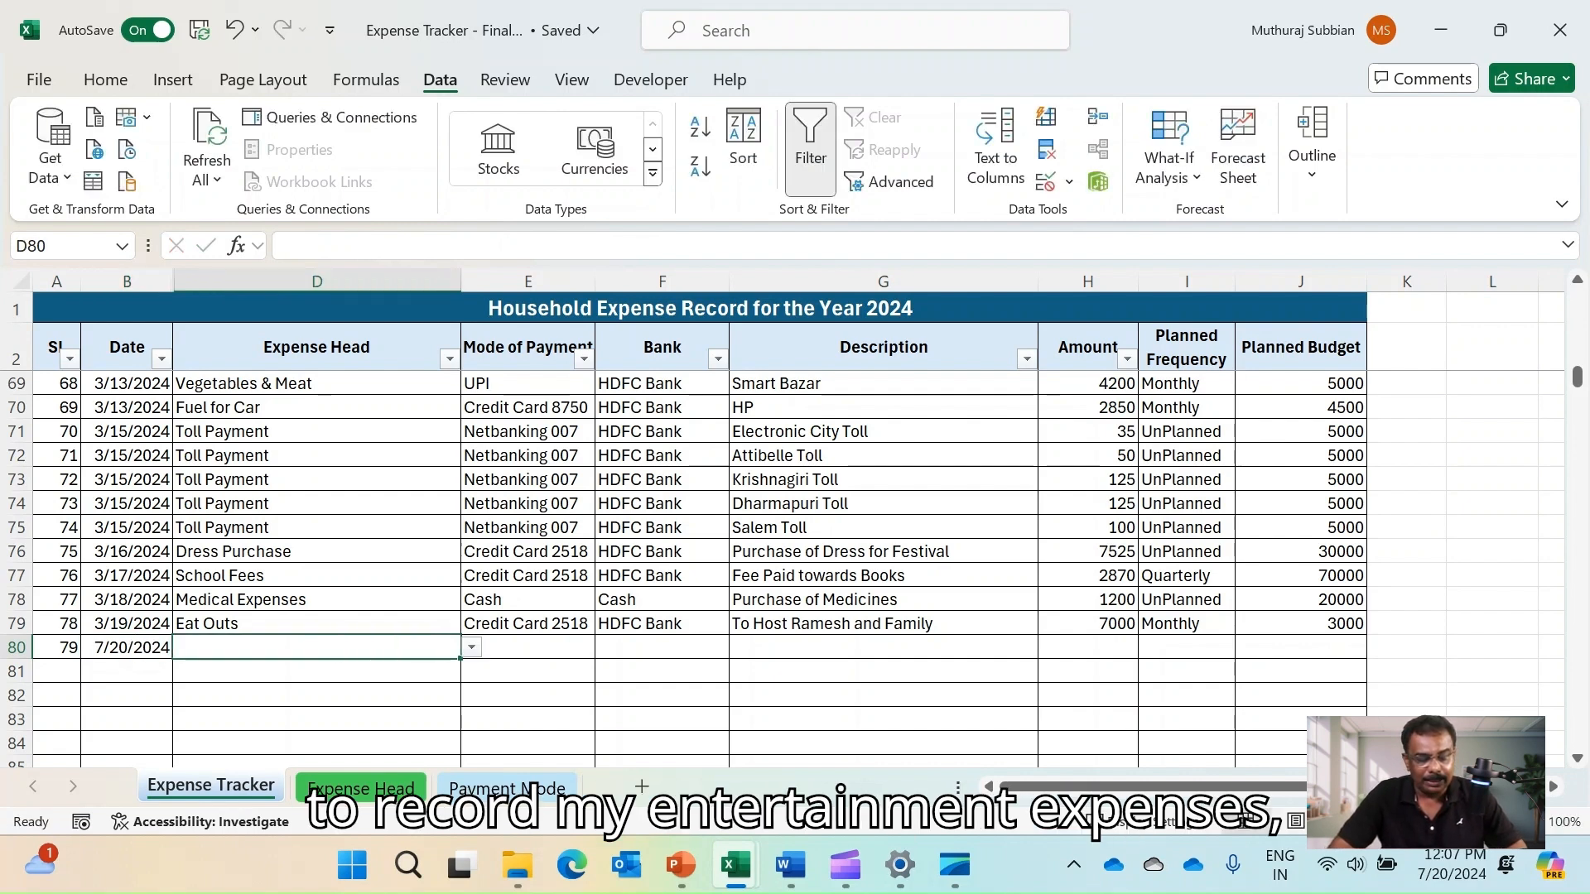
{"action": "key", "text": "alt+Down"}
{"action": "scroll", "coordinate": [317, 521], "scroll_direction": "up", "scroll_amount": 4}
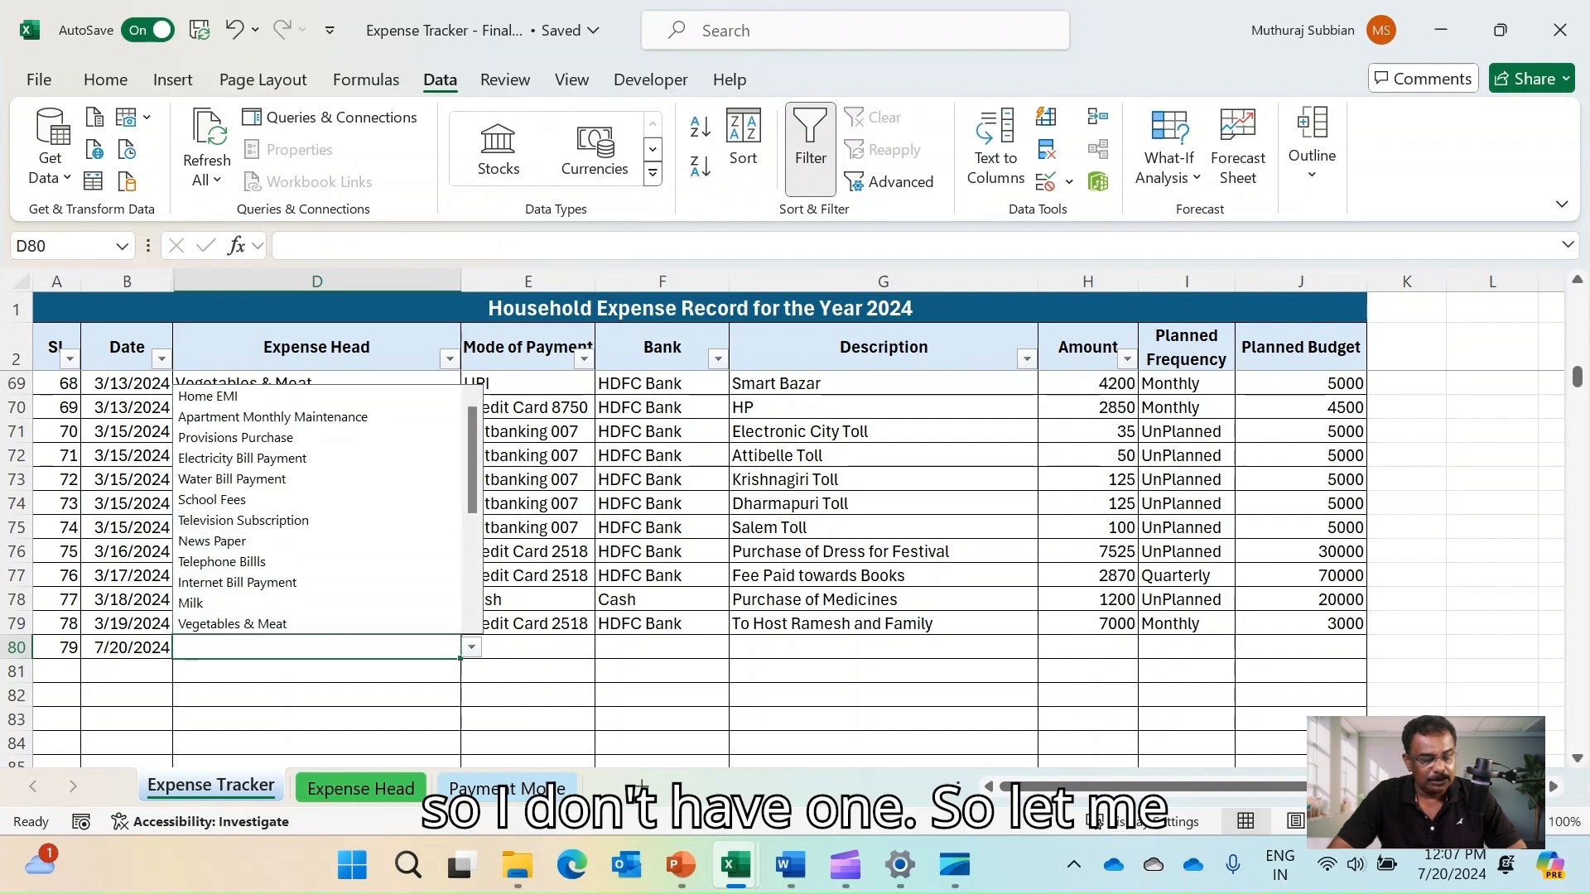
{"action": "key", "text": "Escape"}
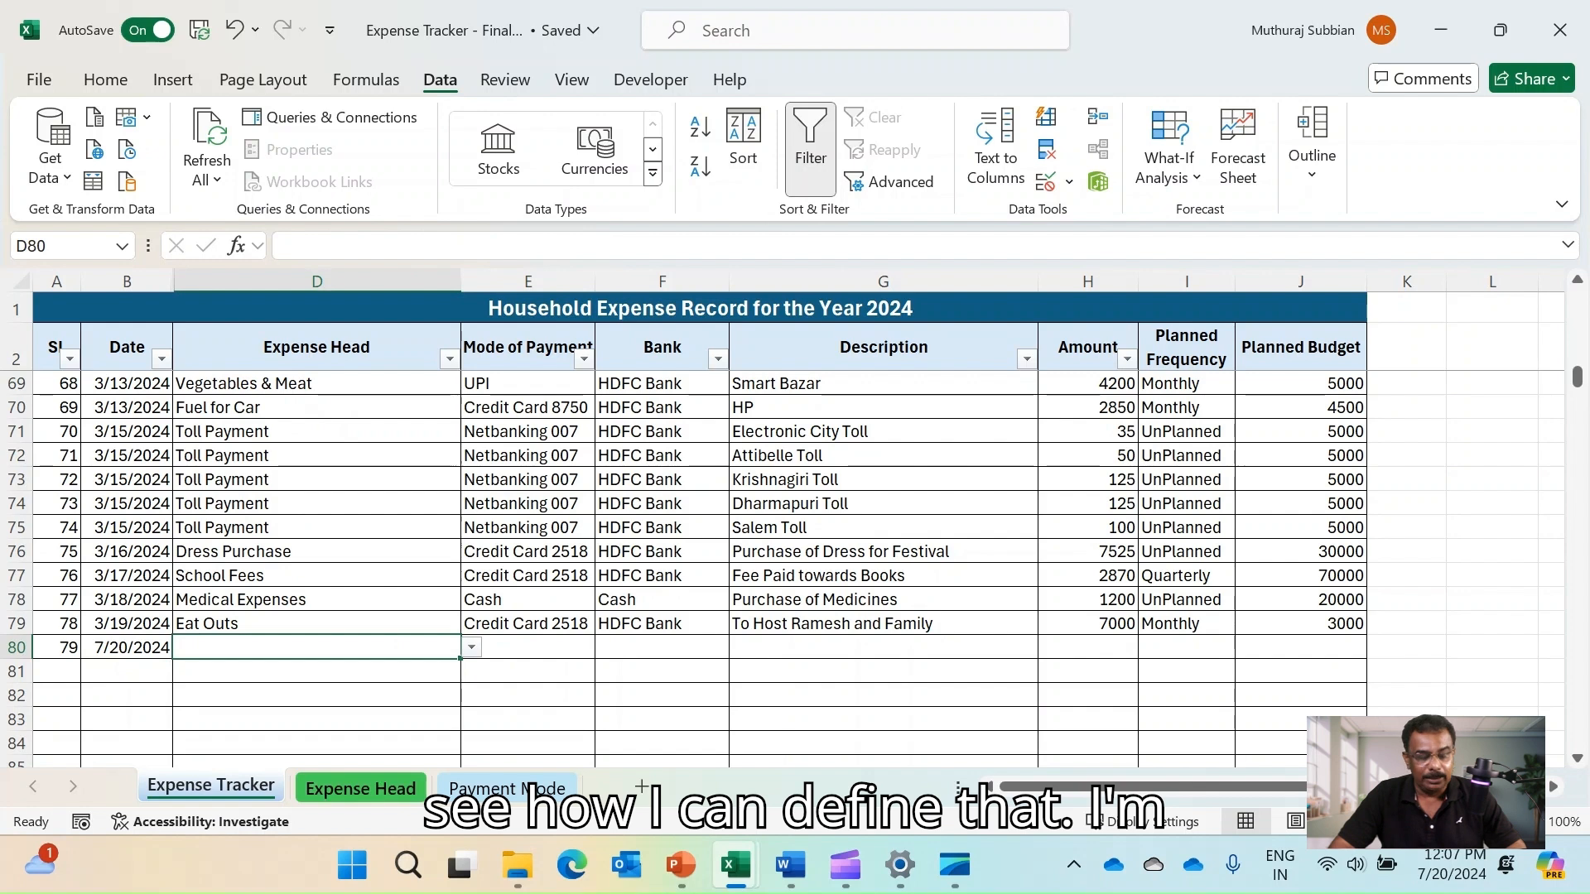
Add serial number 23 with the header Entertainment Expenses to row 25 of the Expense Head sheet
{"action": "key", "text": "ctrl+Page_Down"}
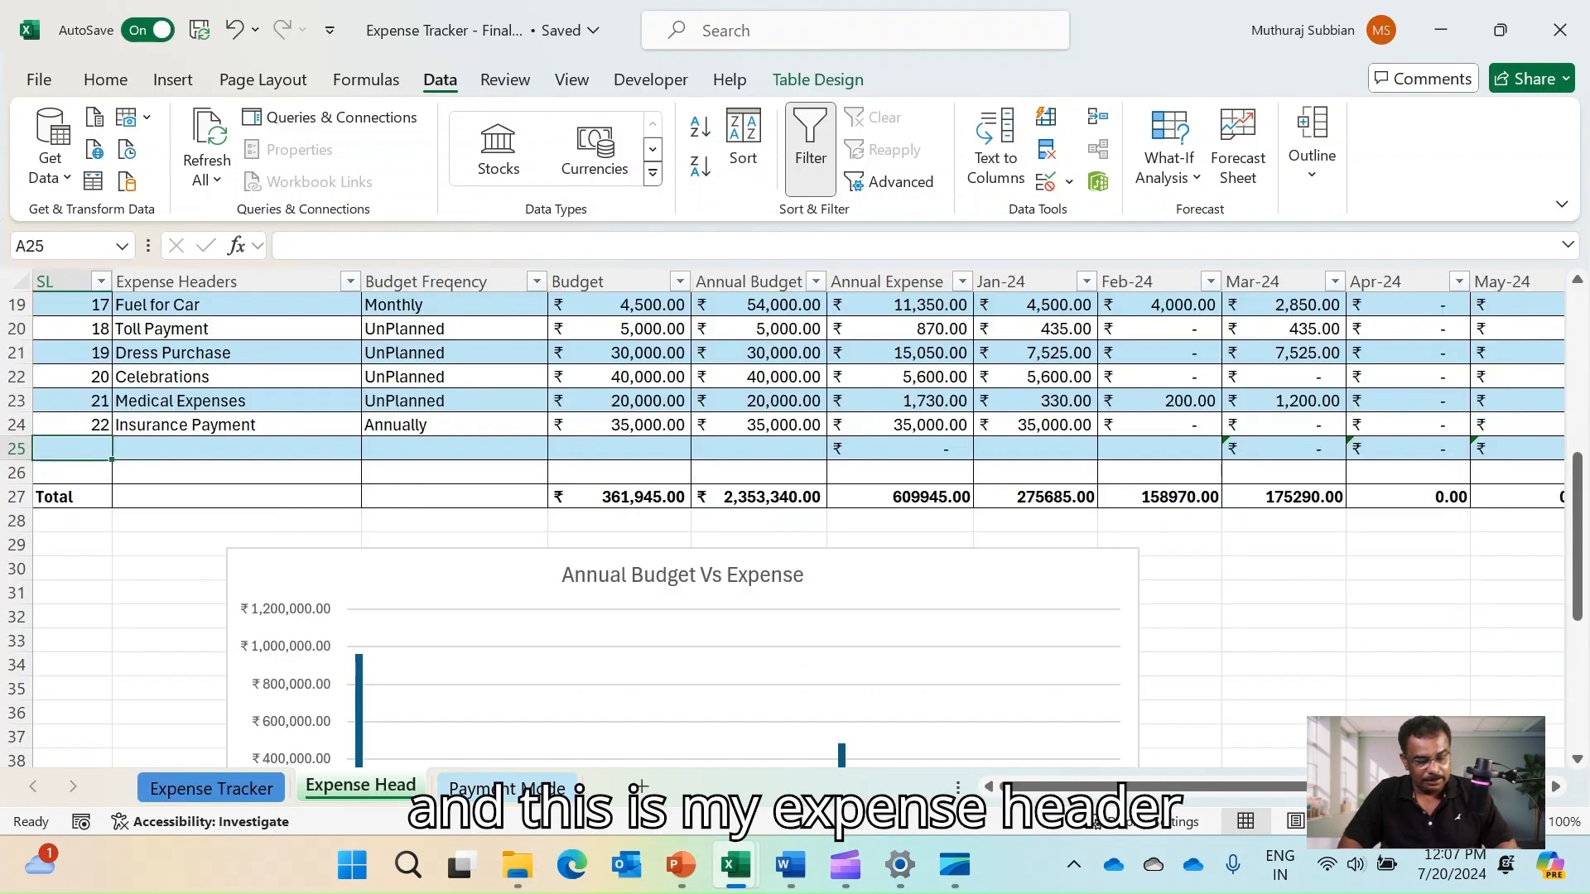
{"action": "type", "text": "23"}
{"action": "key", "text": "Tab"}
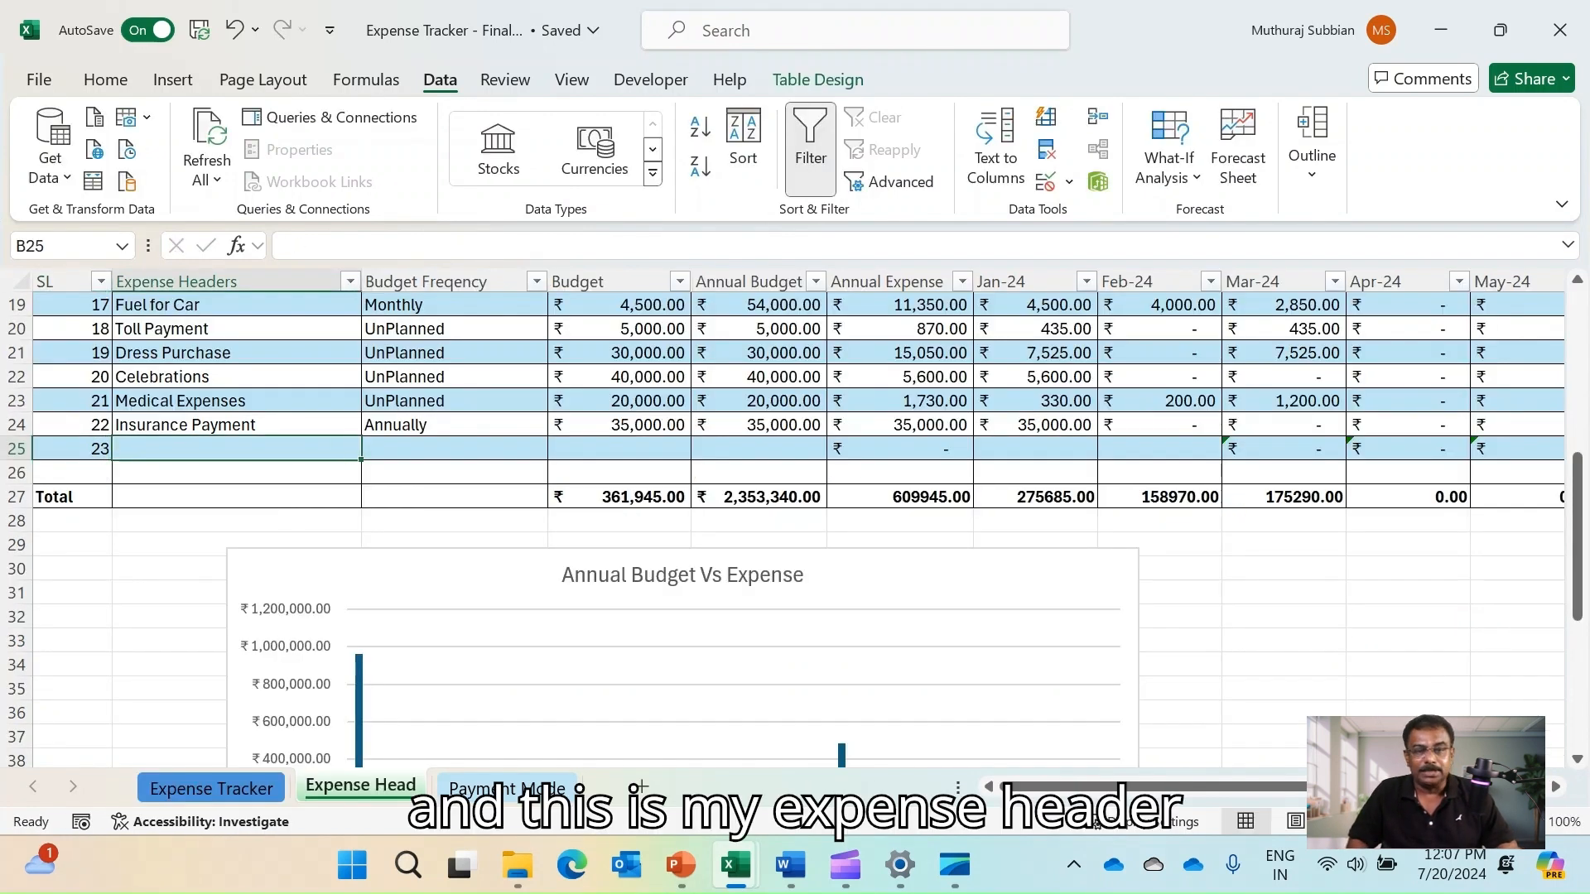
{"action": "type", "text": "Entertainment Expenses"}
{"action": "key", "text": "Tab"}
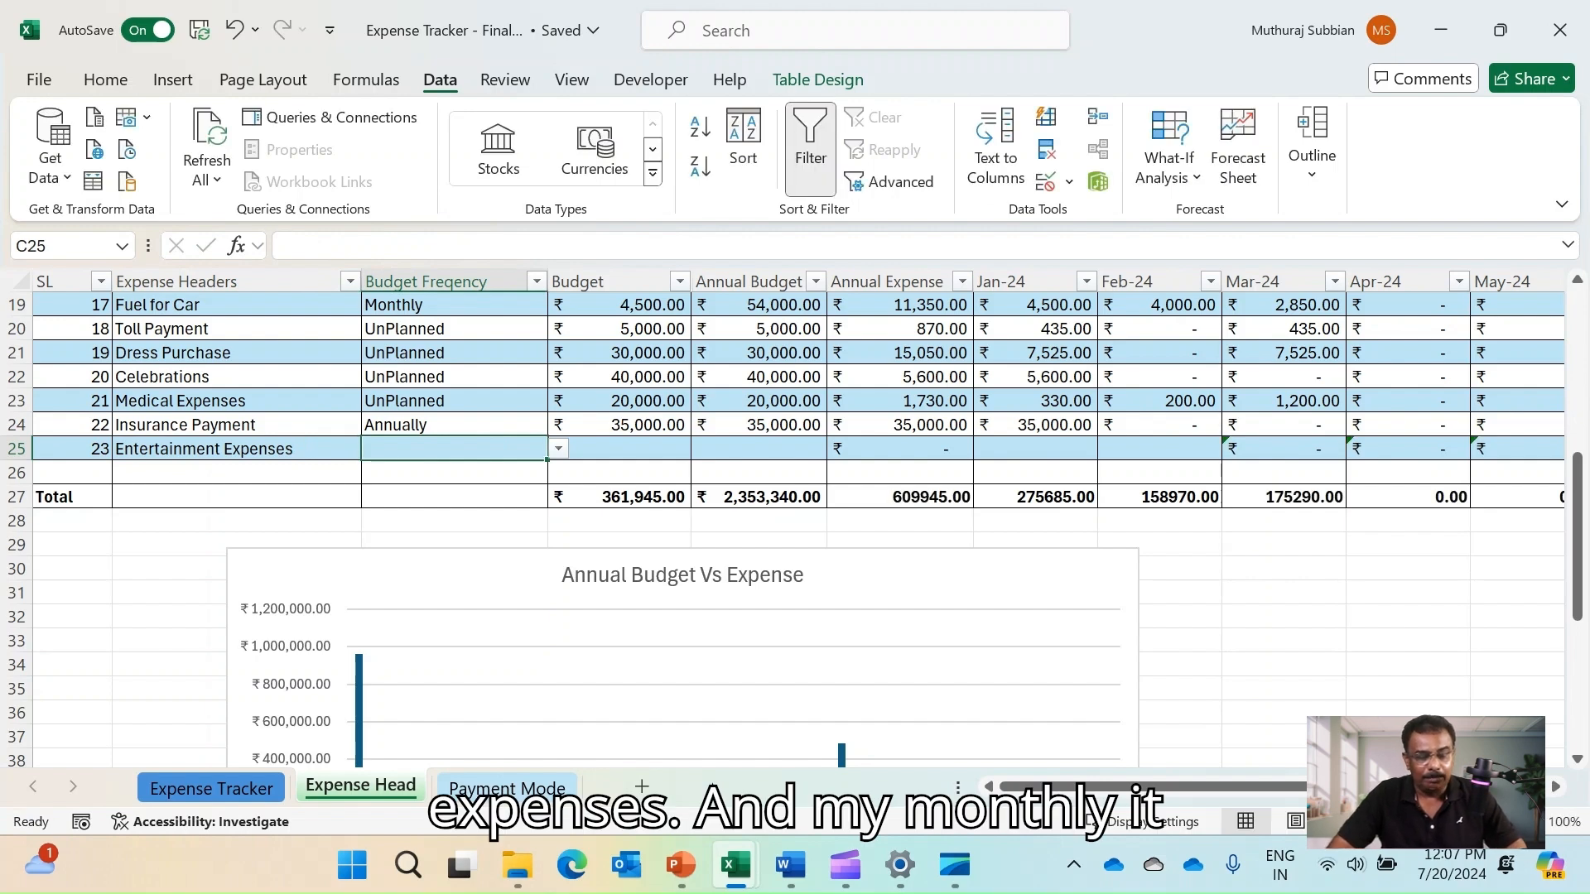
Set the Entertainment Expenses budget frequency to Monthly and its budget to 200
{"action": "key", "text": "alt+Down"}
{"action": "key", "text": "Down"}
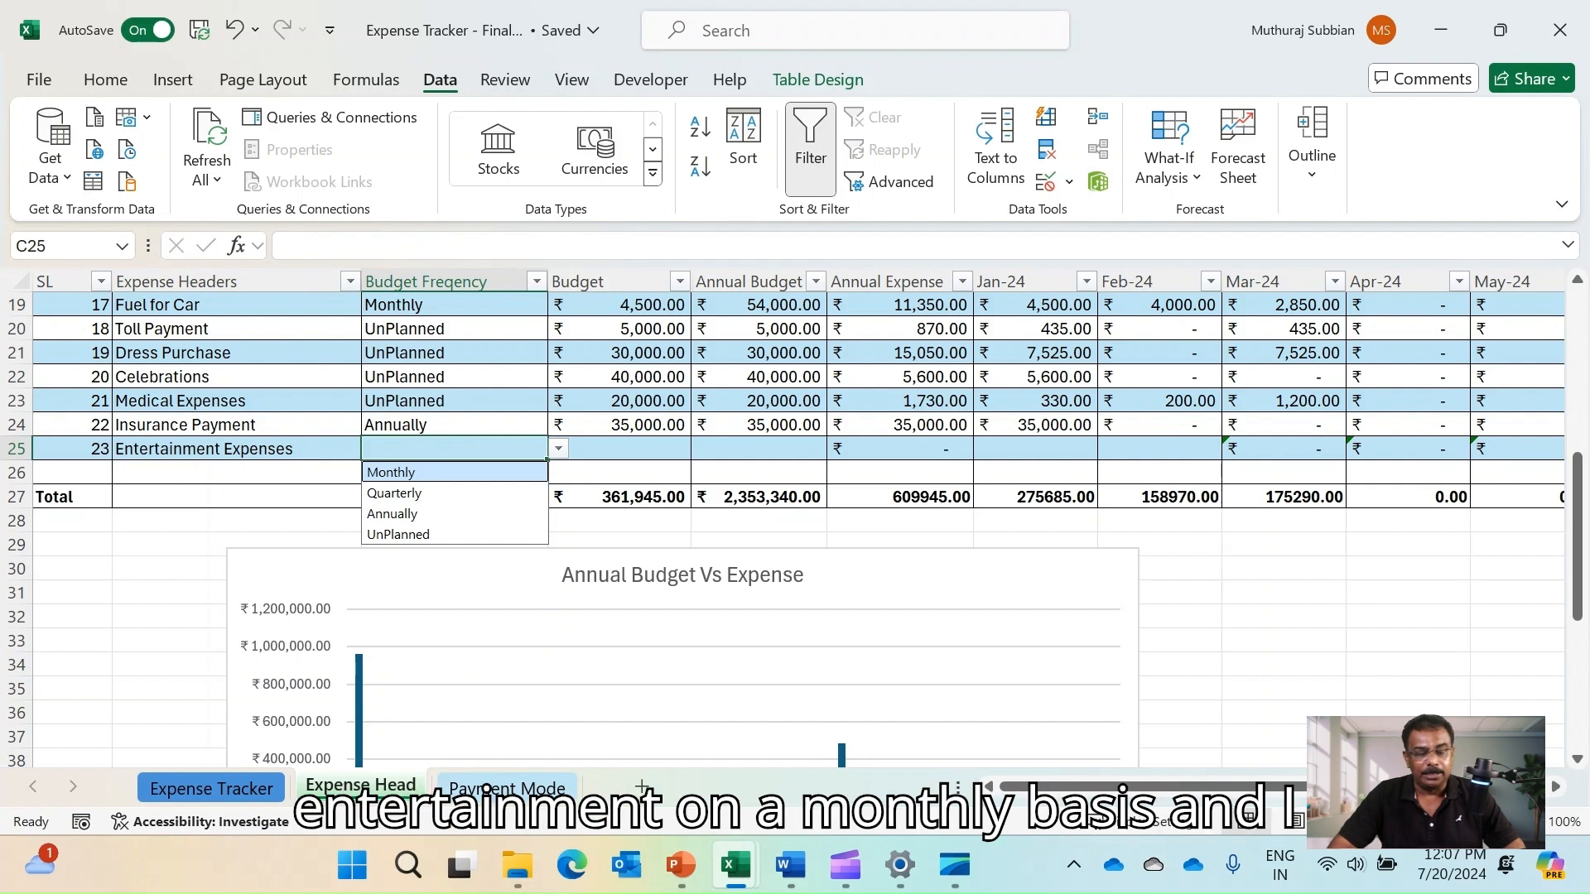
{"action": "key", "text": "Return"}
{"action": "key", "text": "Tab"}
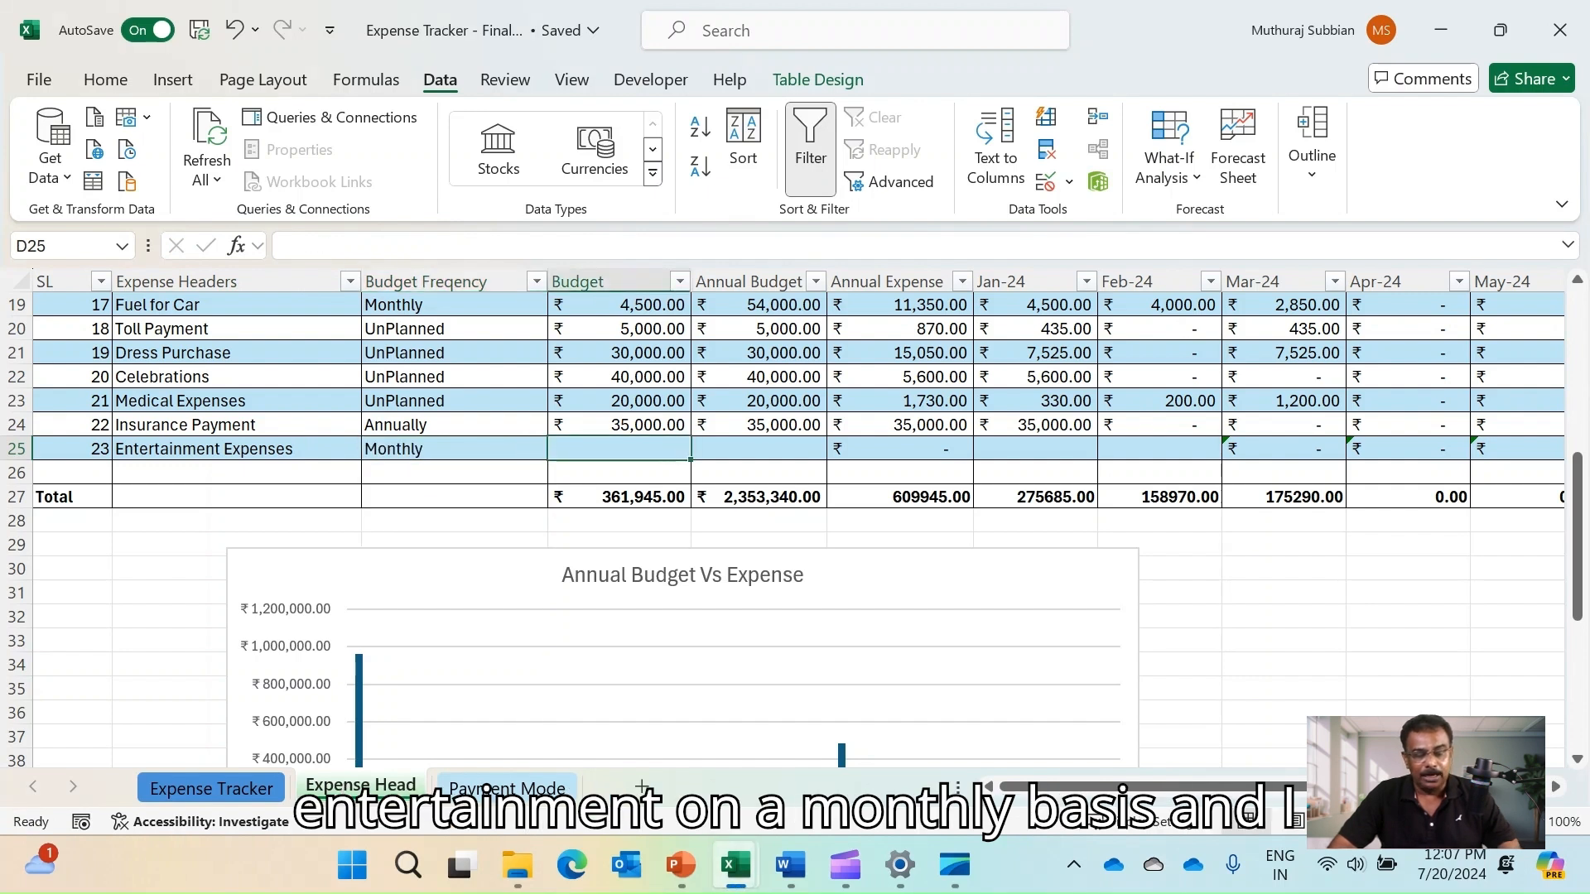
{"action": "type", "text": "200"}
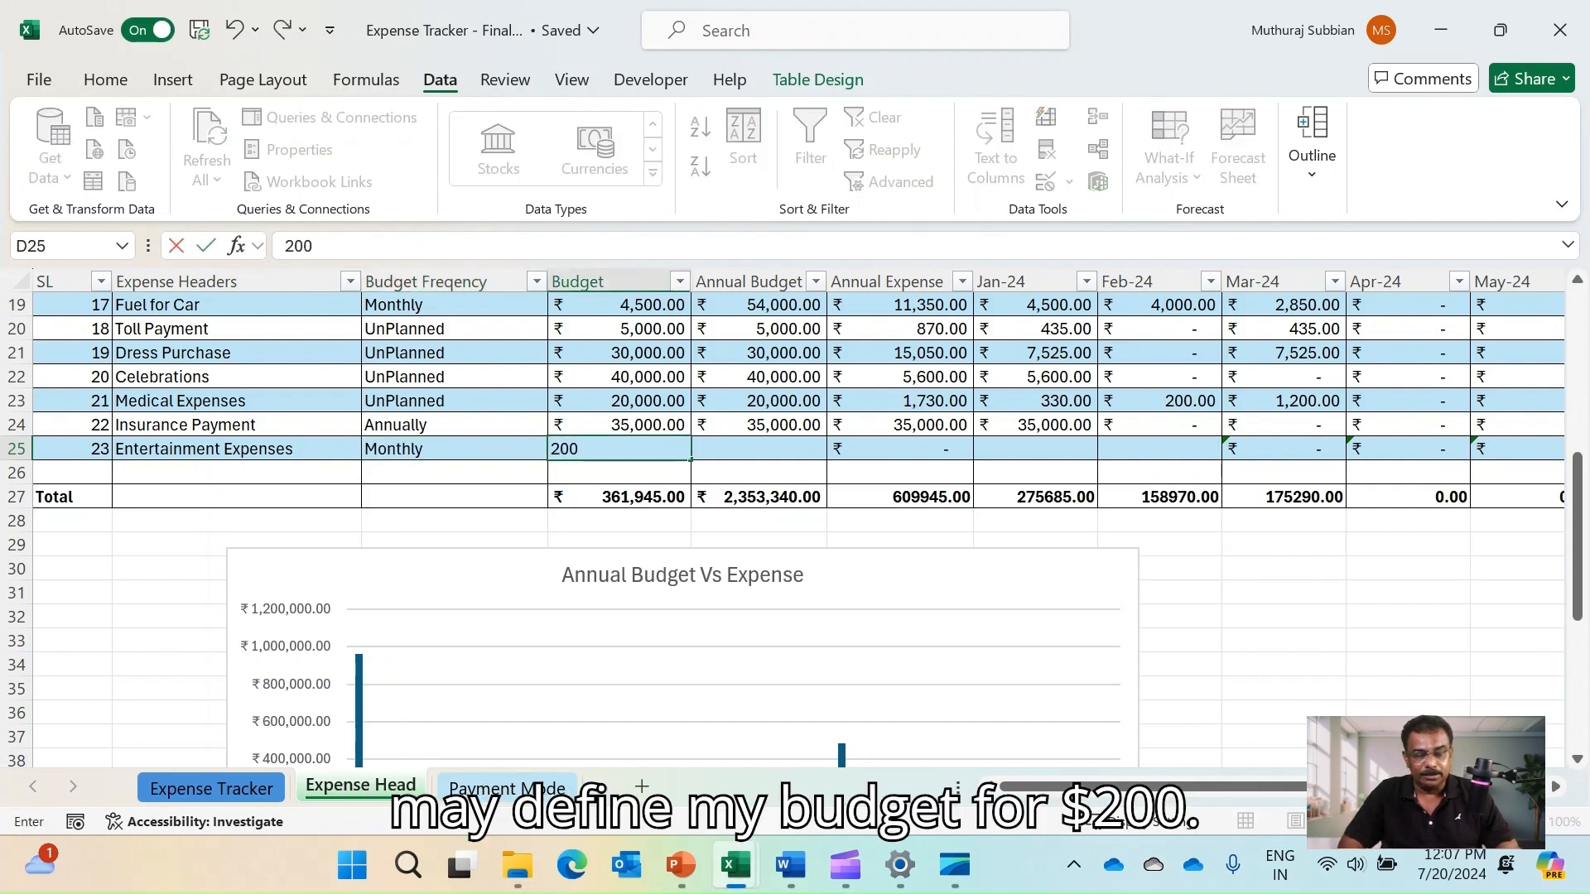
{"action": "key", "text": "Return"}
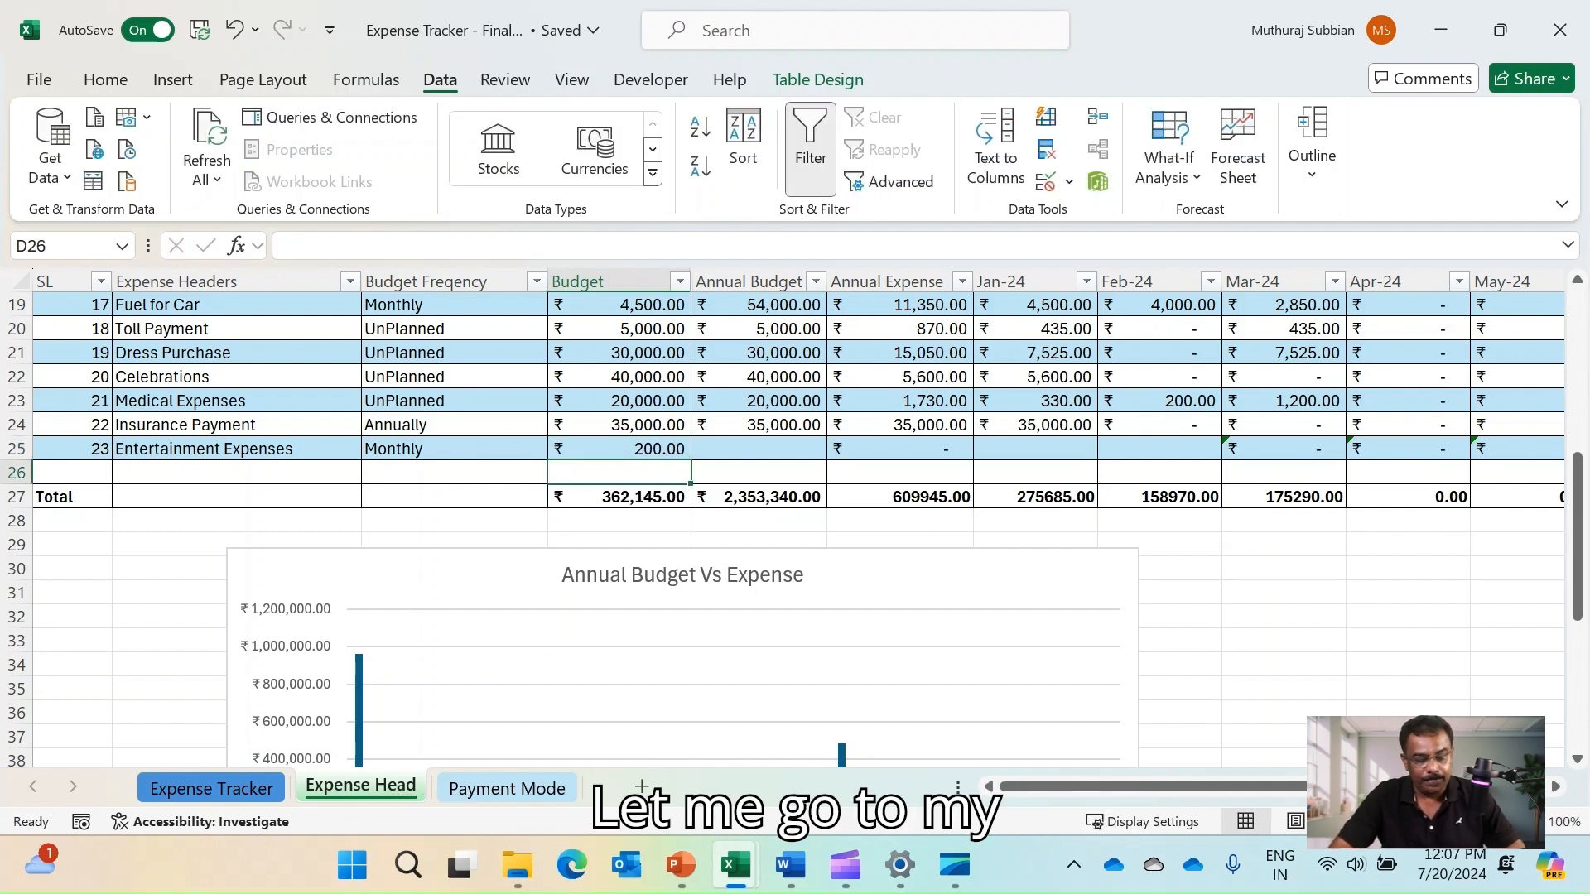
Choose Entertainment Expenses as the expense head in row 80 of the Expense Tracker sheet and compare it with the Expense Head sheet's entry
{"action": "key", "text": "ctrl+Page_Up"}
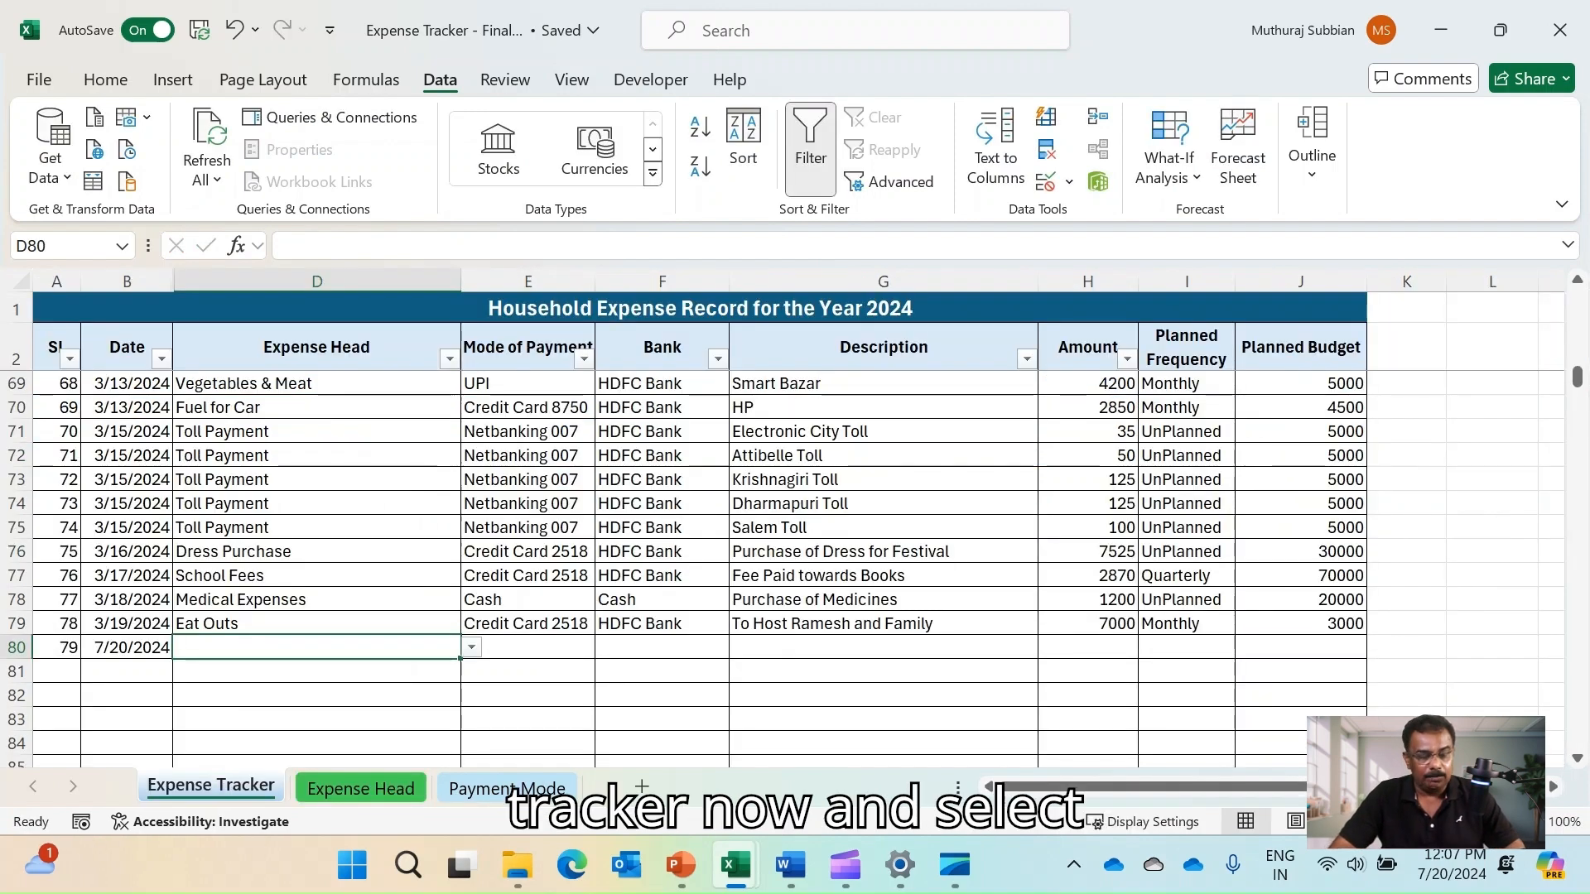
{"action": "key", "text": "Return"}
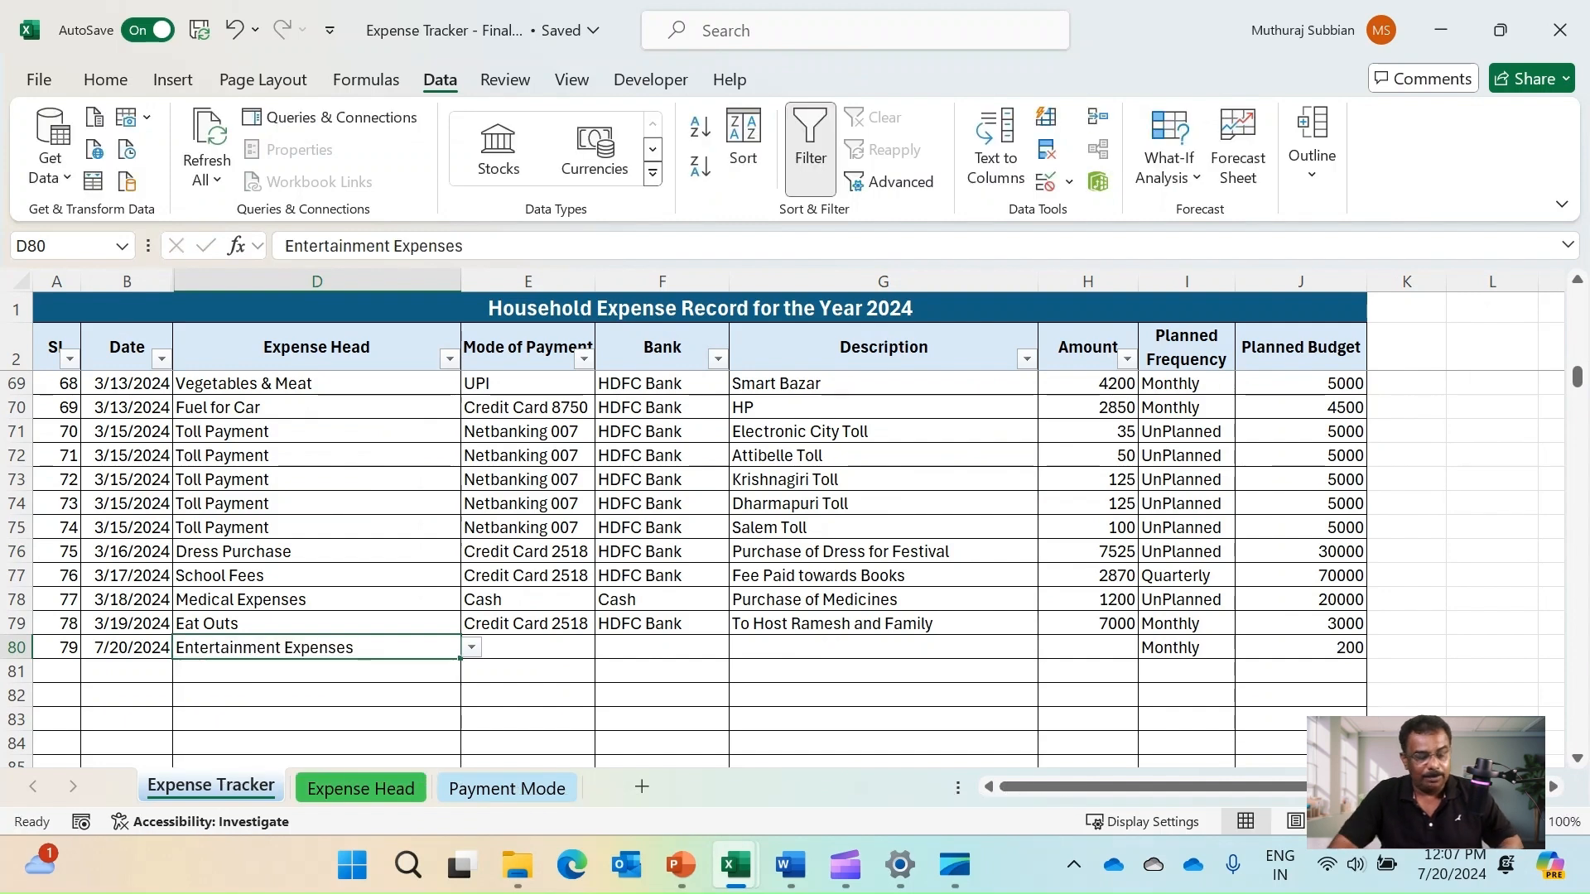
{"action": "key", "text": "ctrl+Page_Down"}
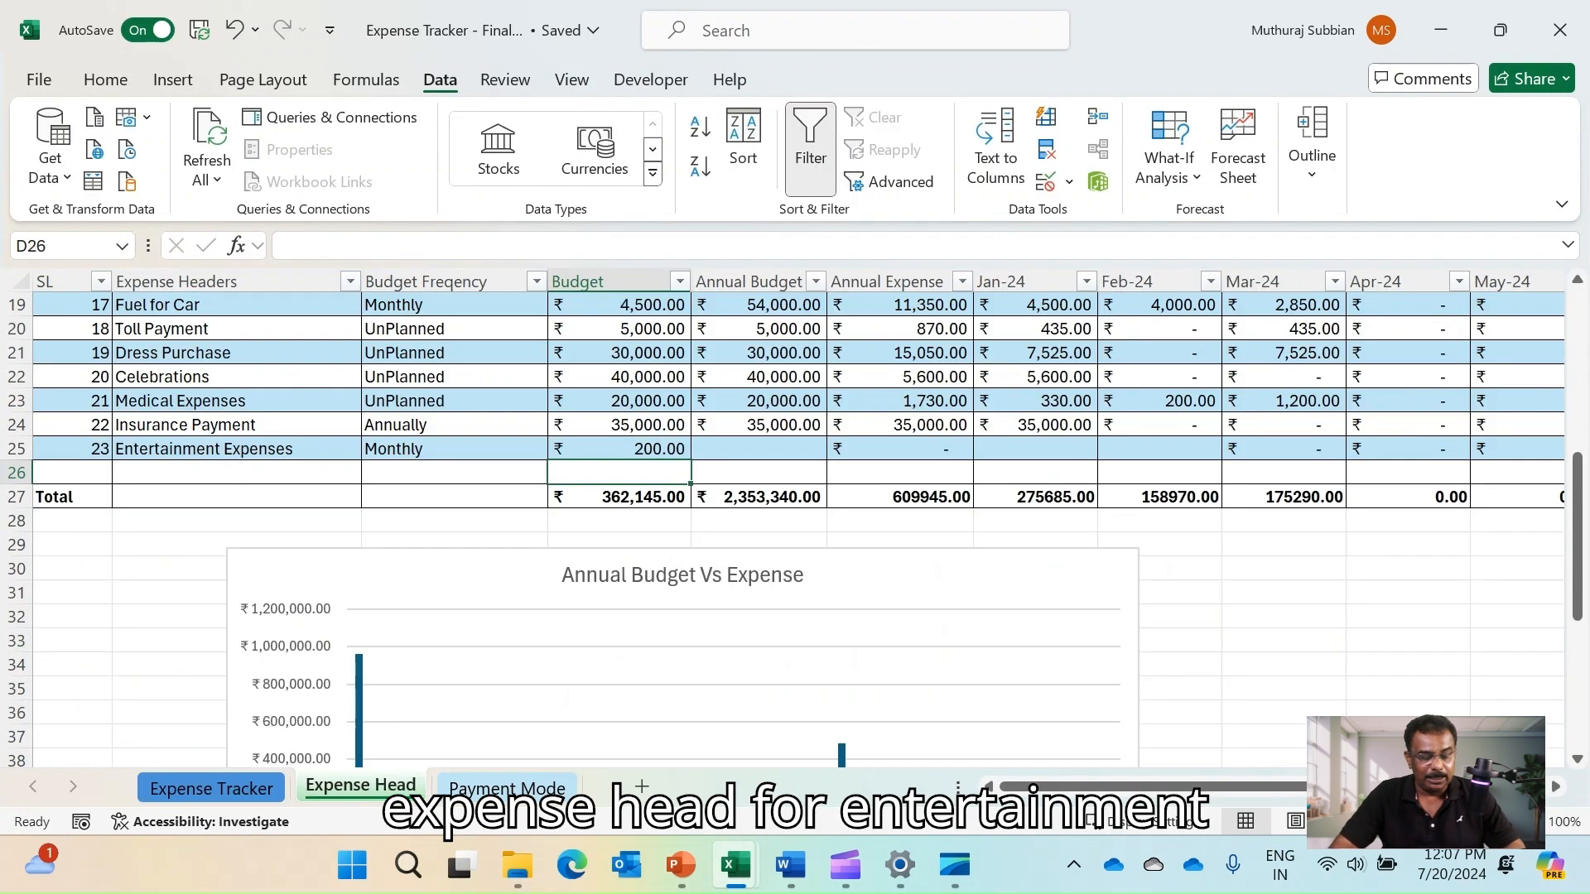
{"action": "left_click", "coordinate": [237, 449]}
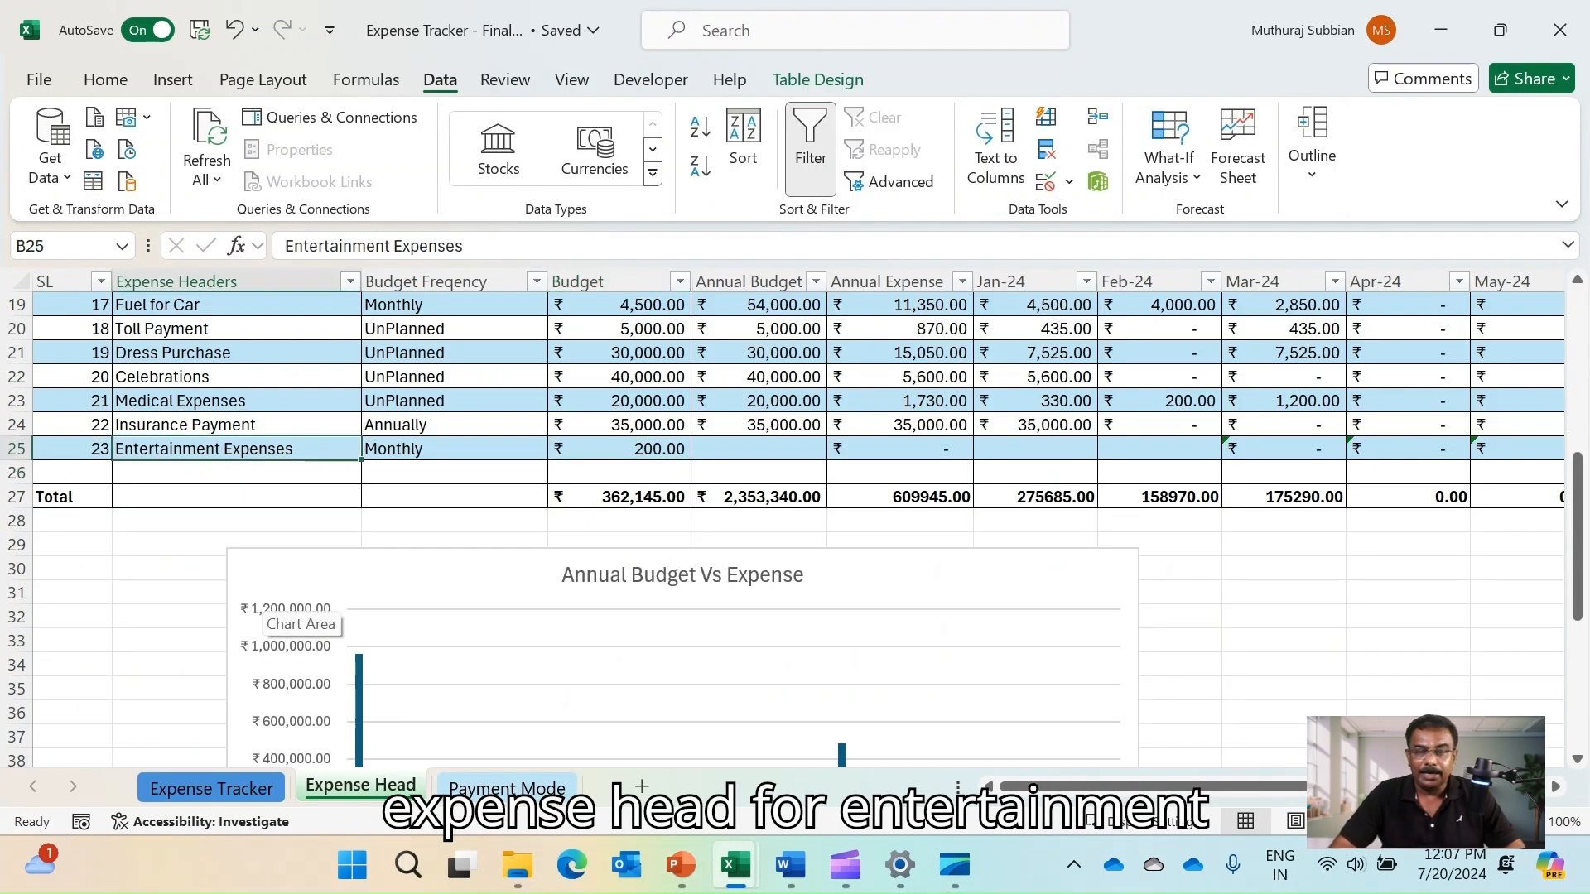
{"action": "left_click", "coordinate": [211, 788]}
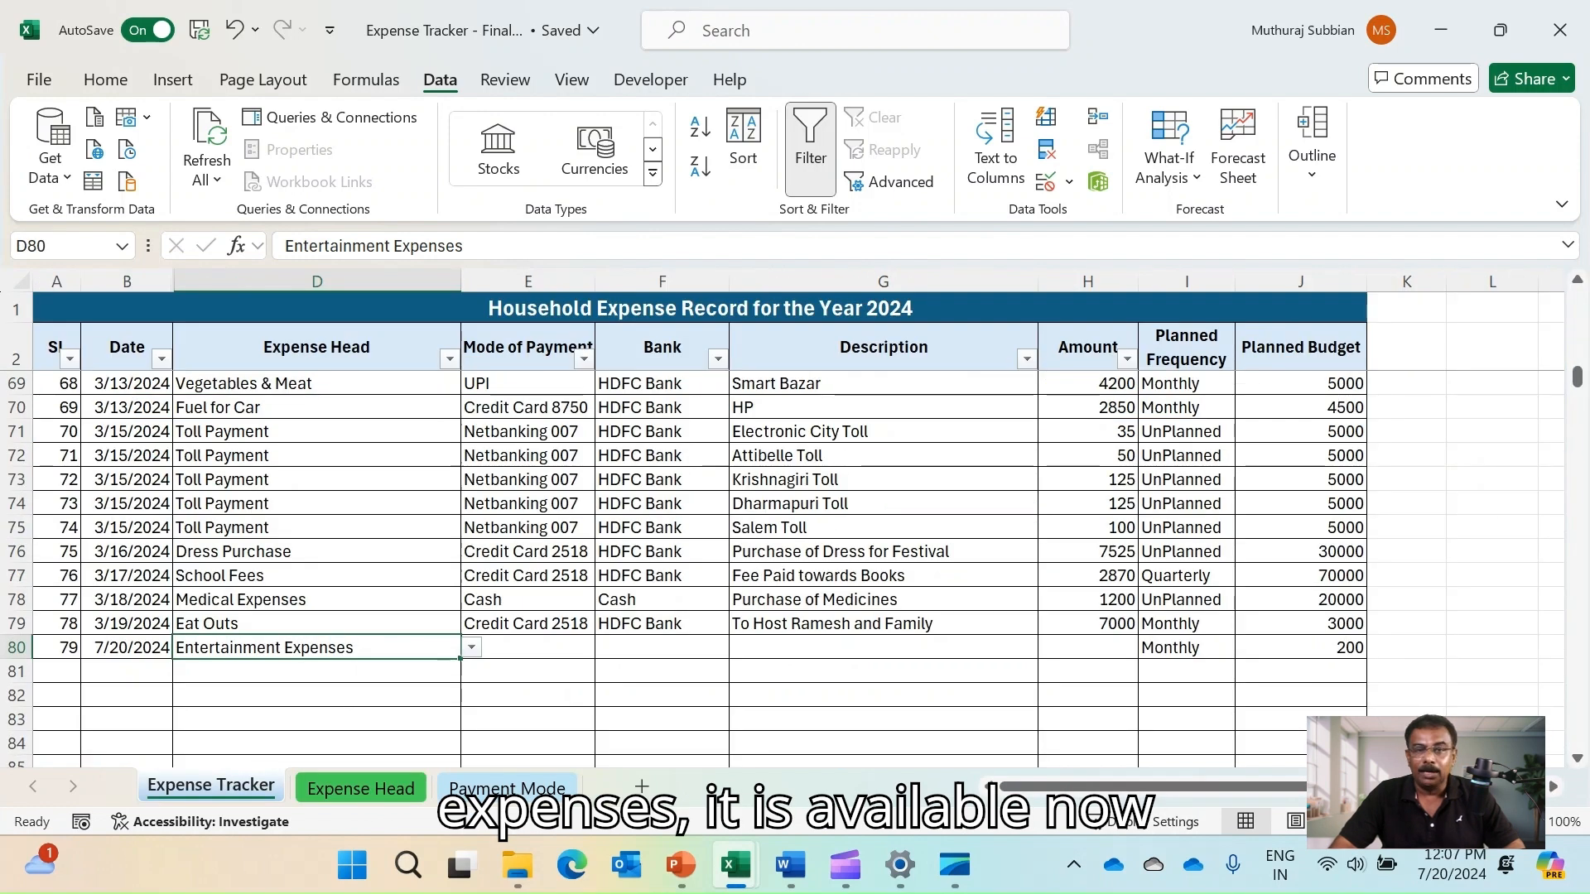
Set the mode of payment of the new entertainment record to Cash
{"action": "left_click", "coordinate": [527, 647]}
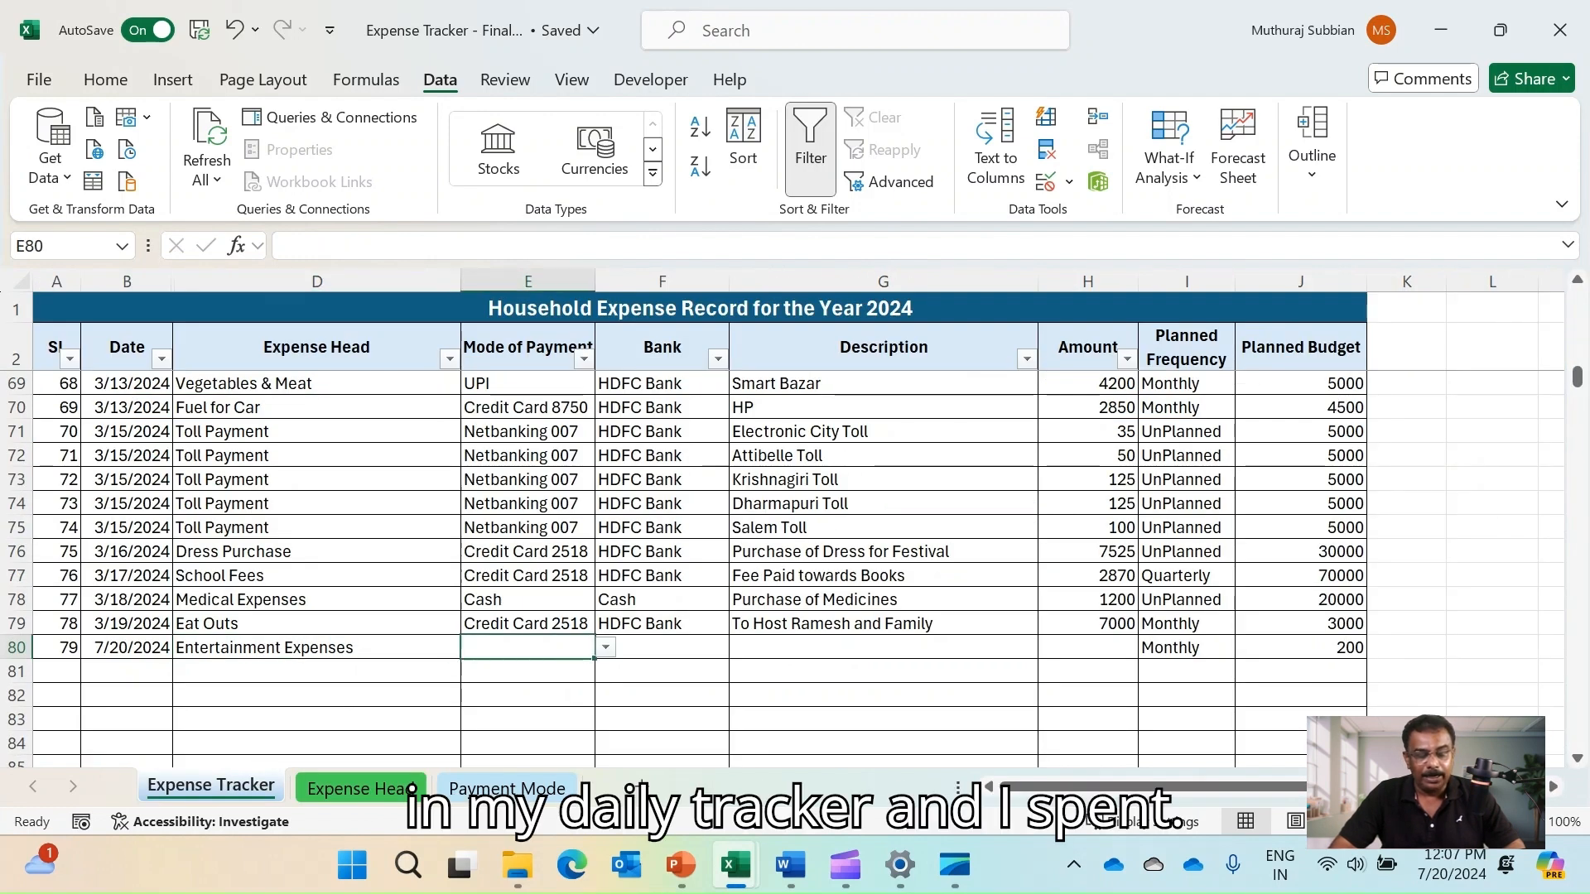
{"action": "key", "text": "alt+Down"}
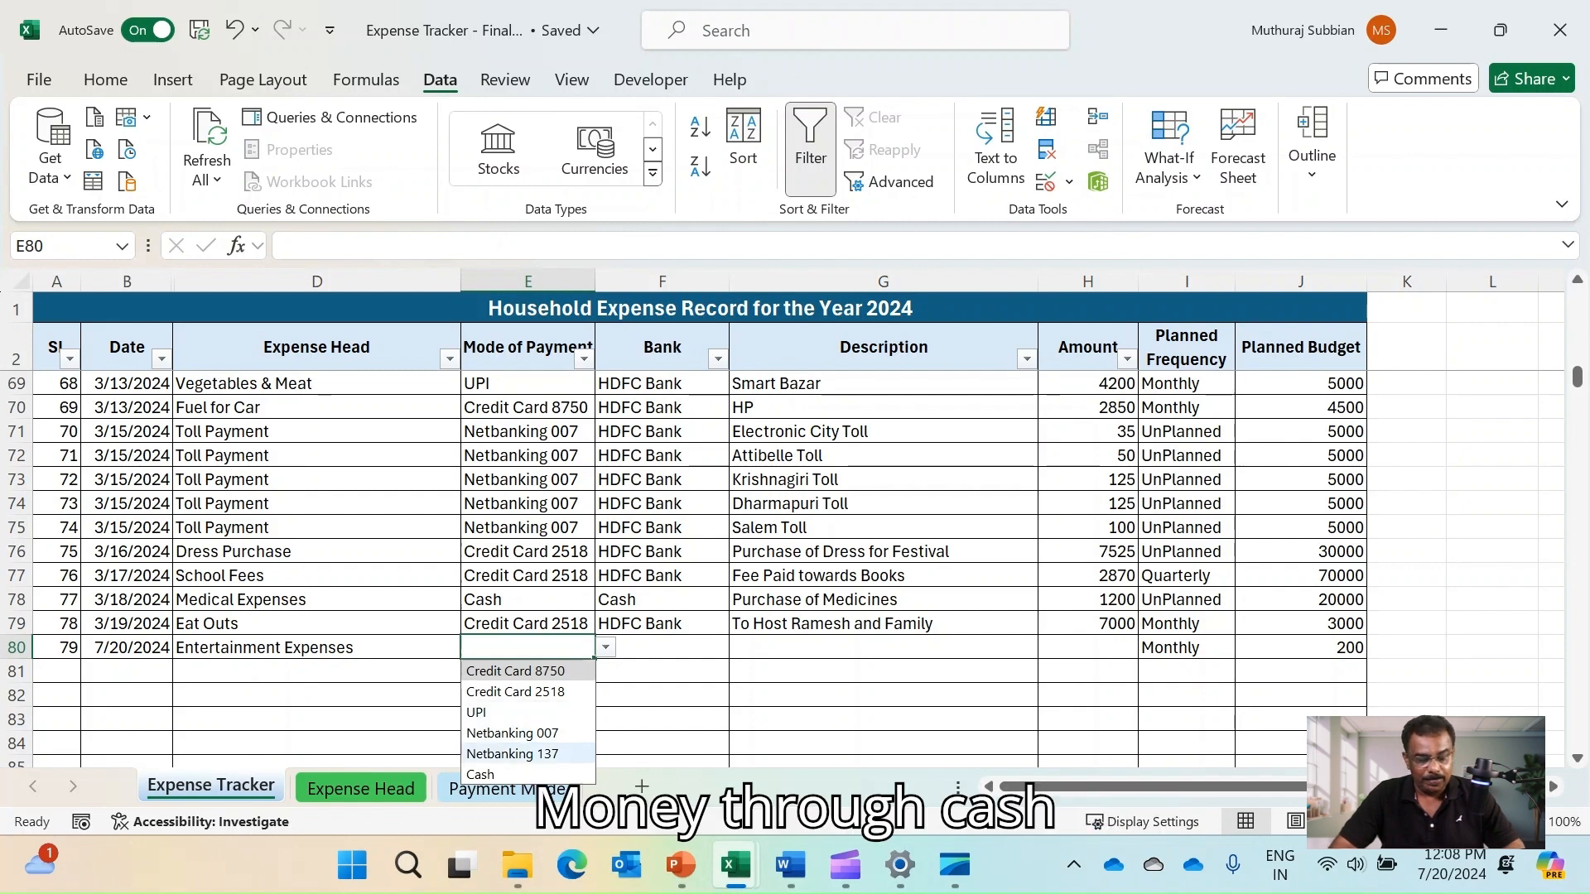
{"action": "left_click", "coordinate": [528, 775]}
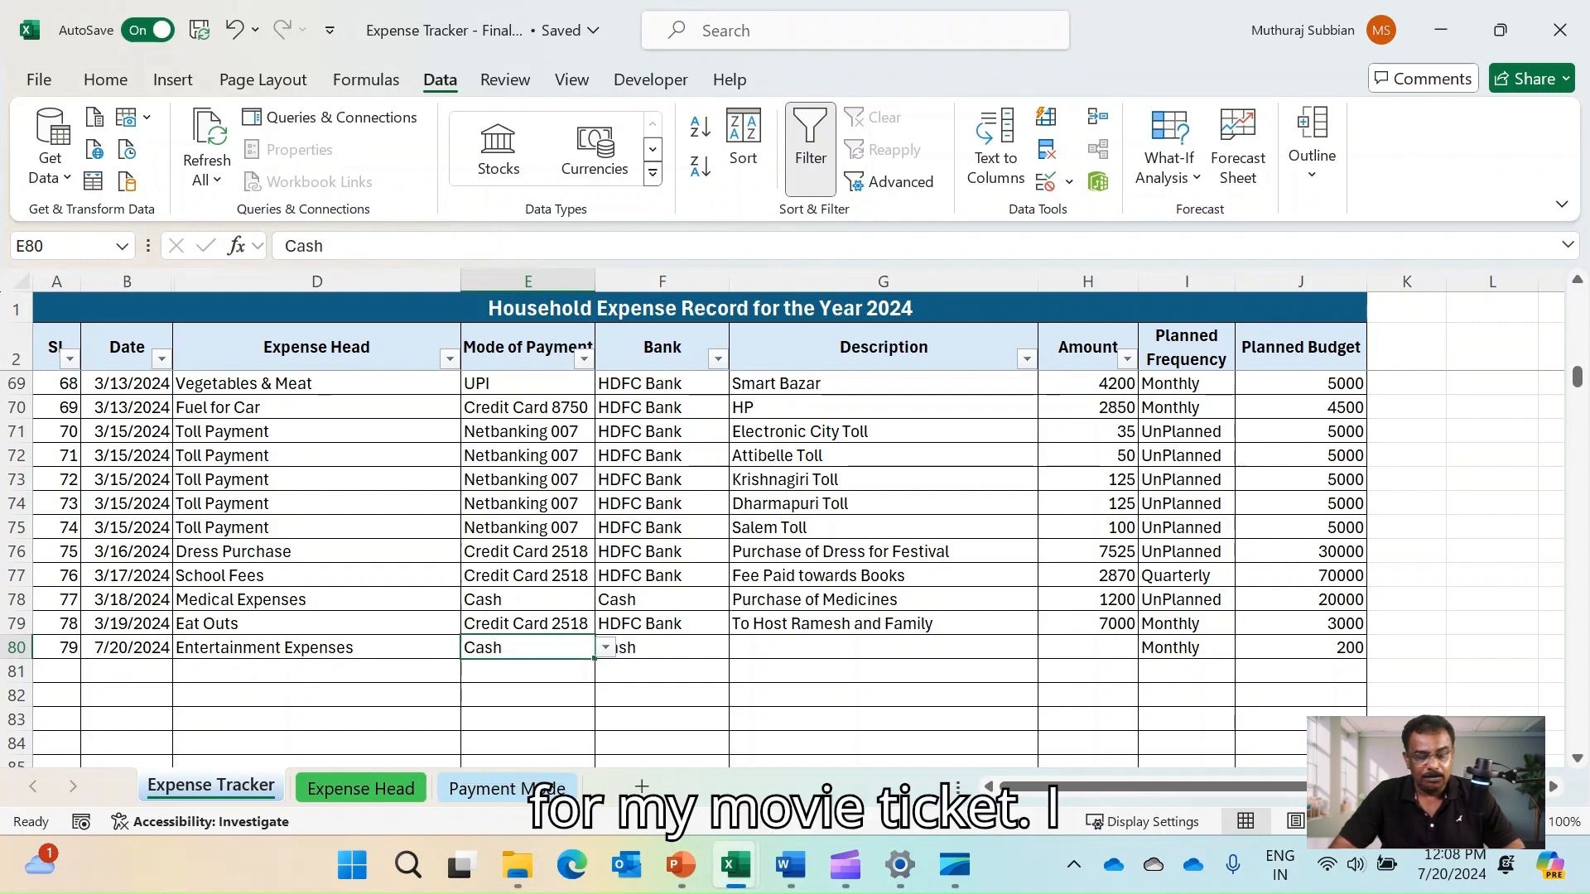
Enter the description "Been to Movie with family" and the amount 100 for record 79, and check its planned frequency and budget formulas
{"action": "left_click", "coordinate": [882, 647]}
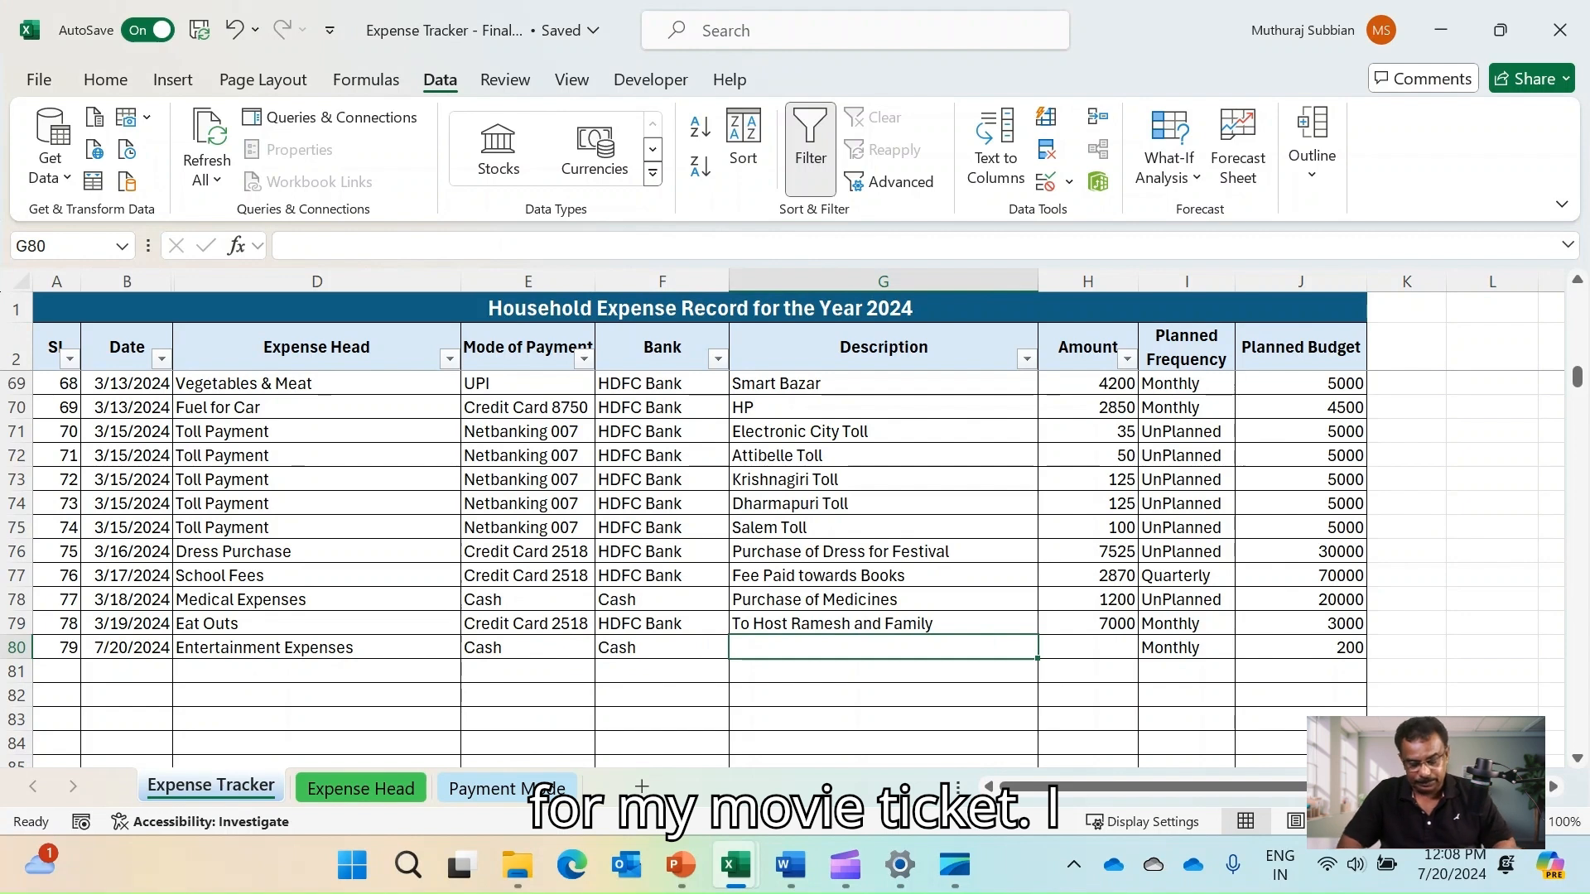
{"action": "type", "text": "Been to M"}
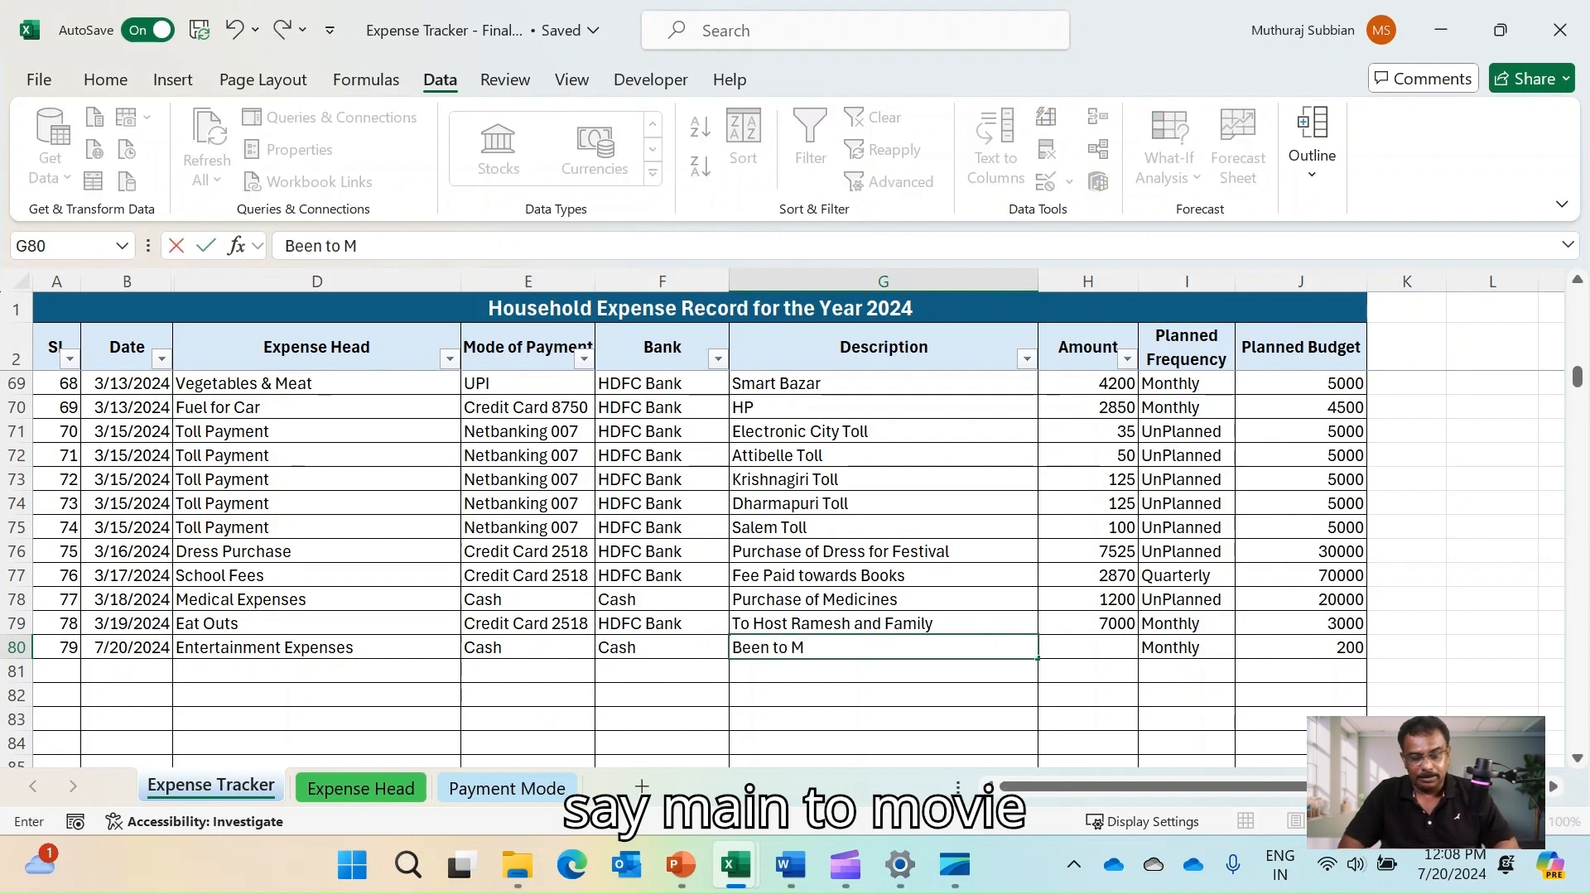
{"action": "type", "text": "ovie with family"}
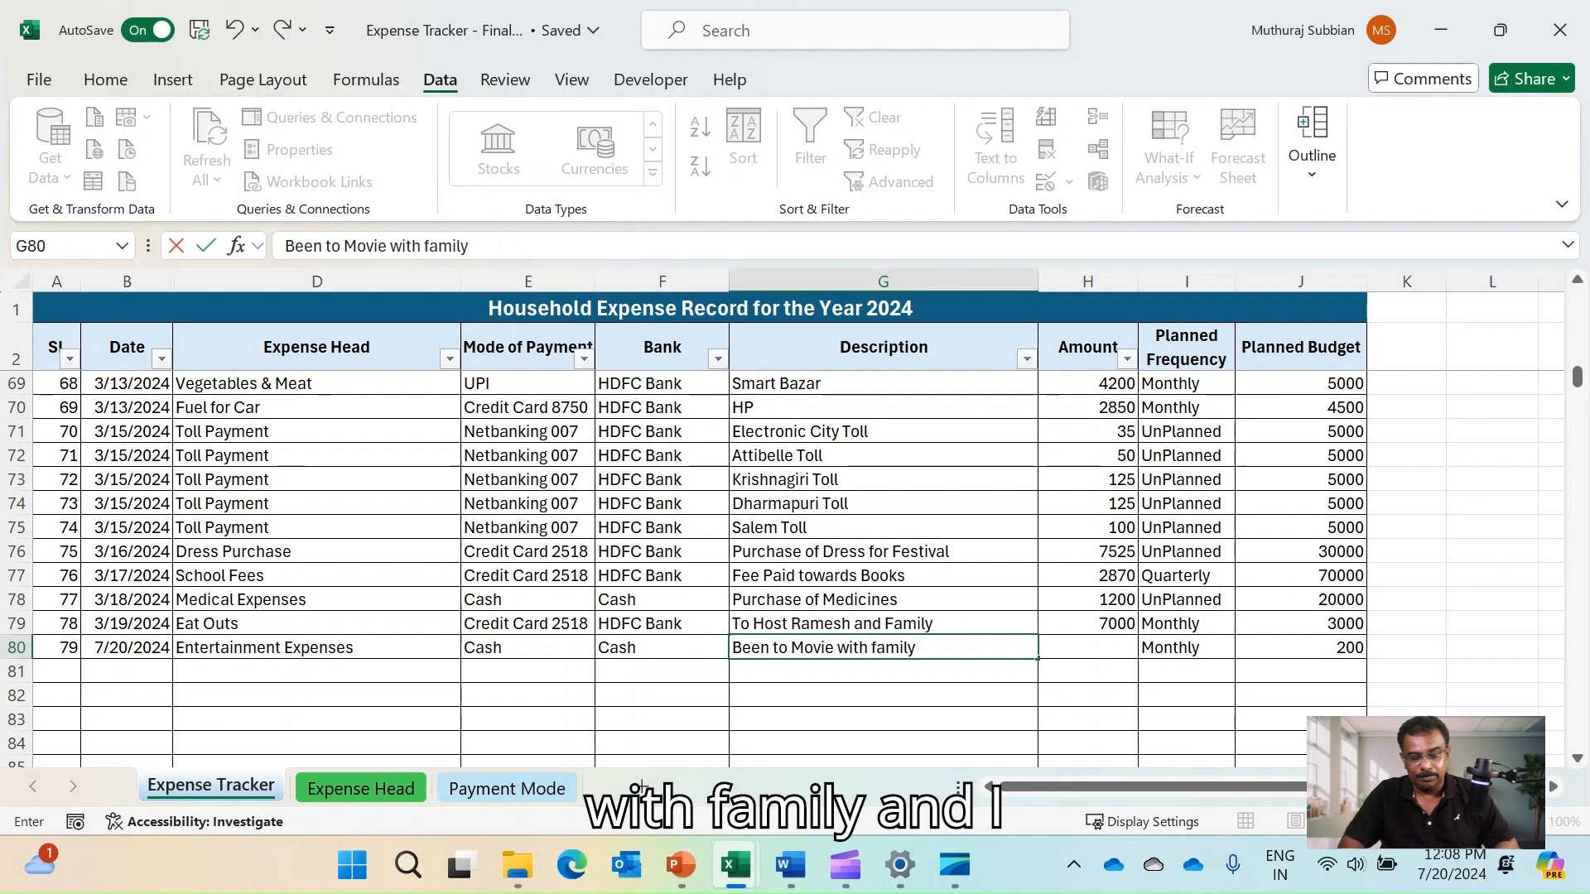
{"action": "key", "text": "Tab"}
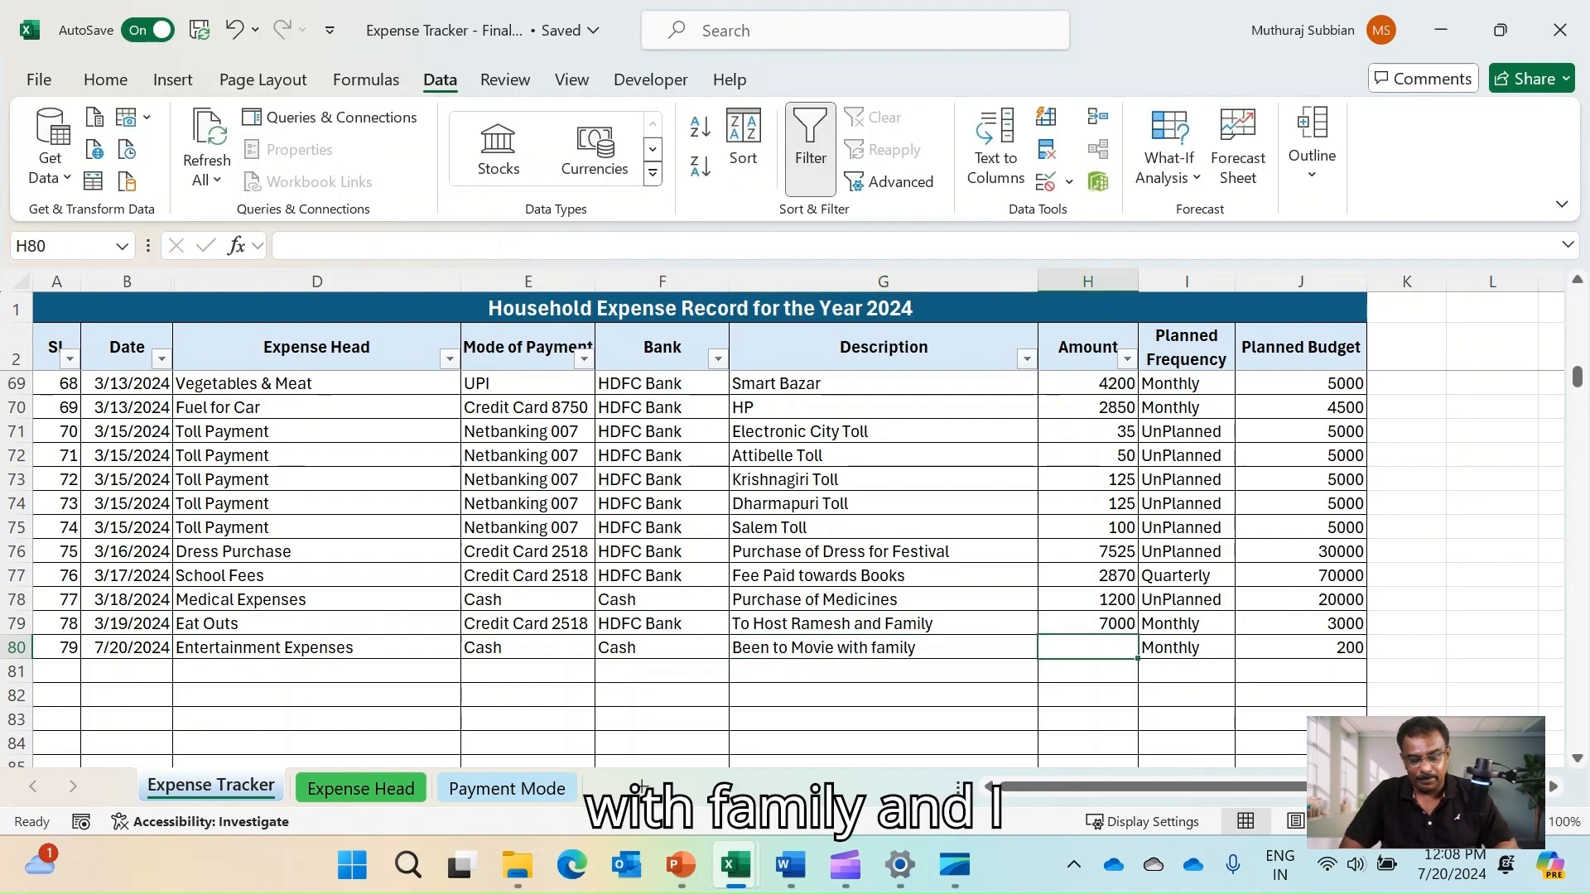
{"action": "type", "text": "100"}
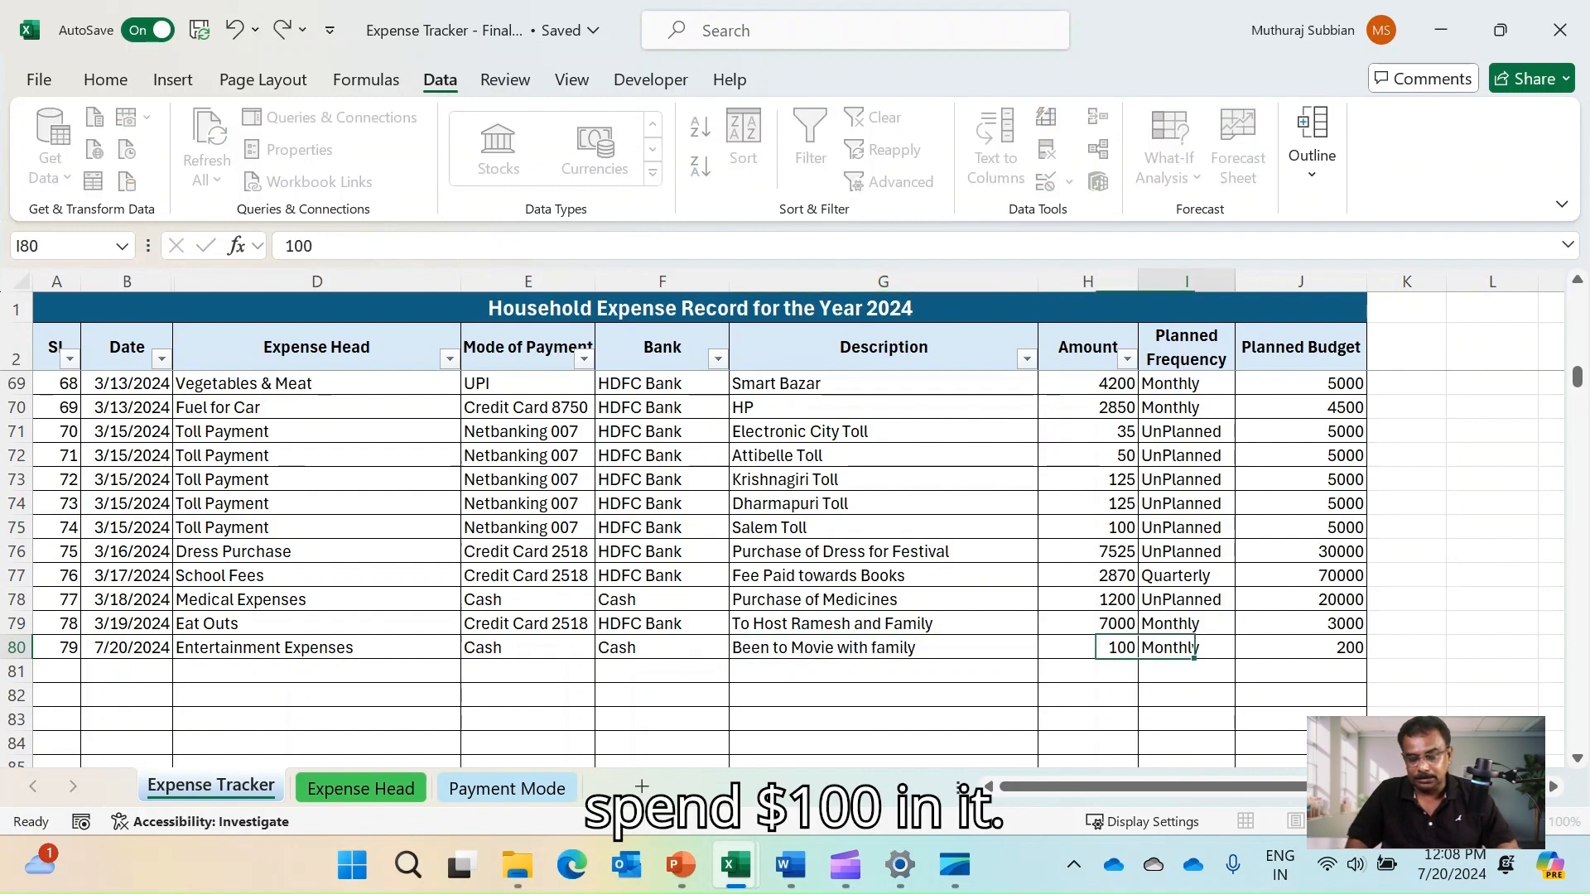
{"action": "key", "text": "Tab"}
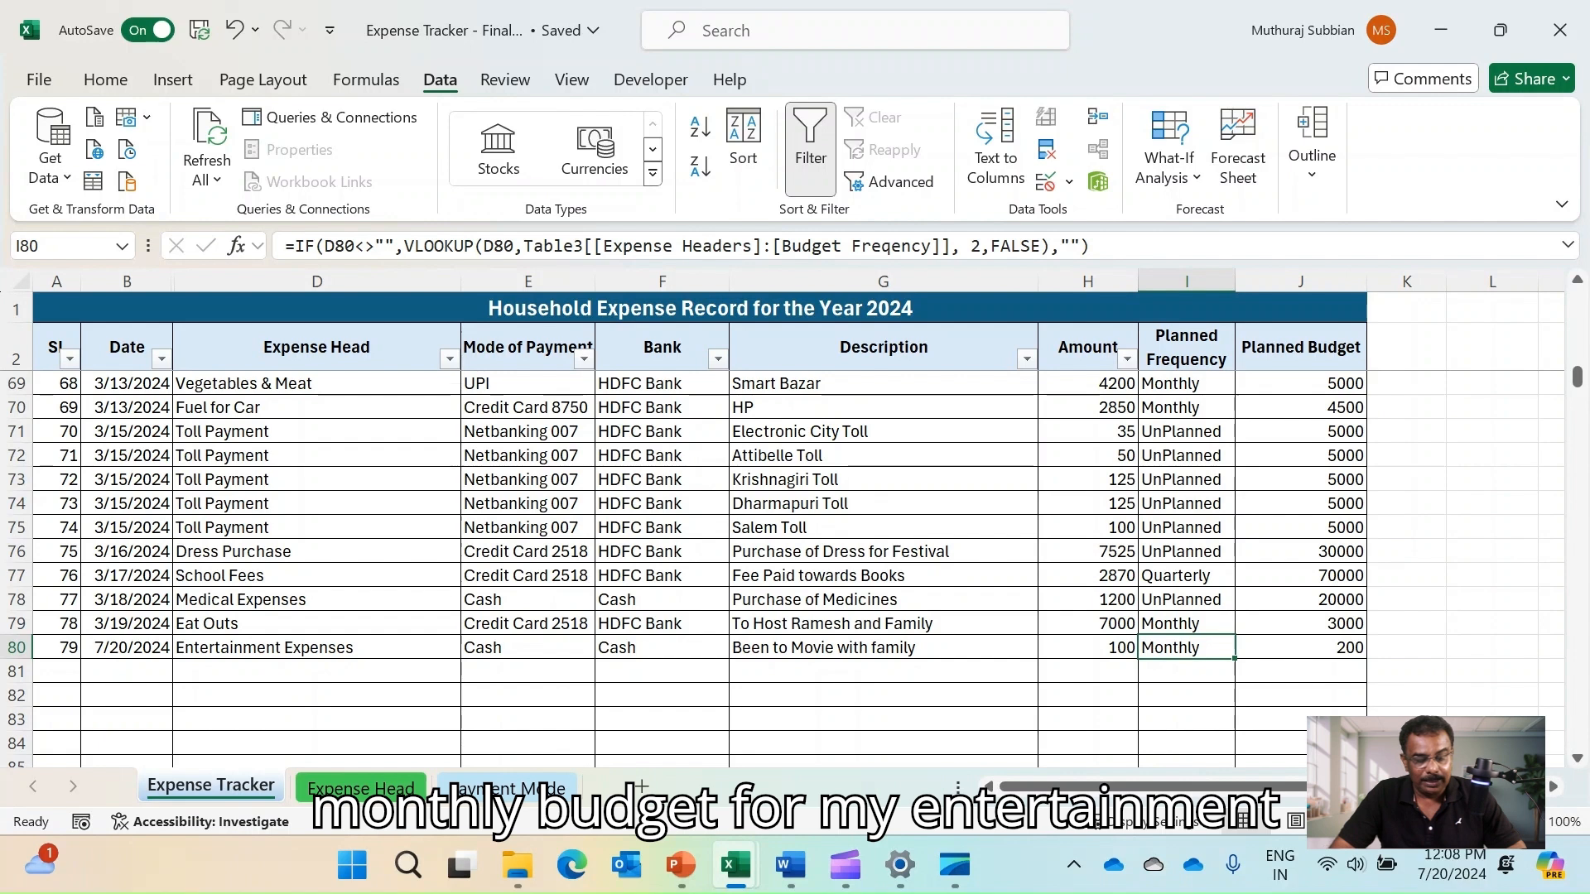
{"action": "key", "text": "Tab"}
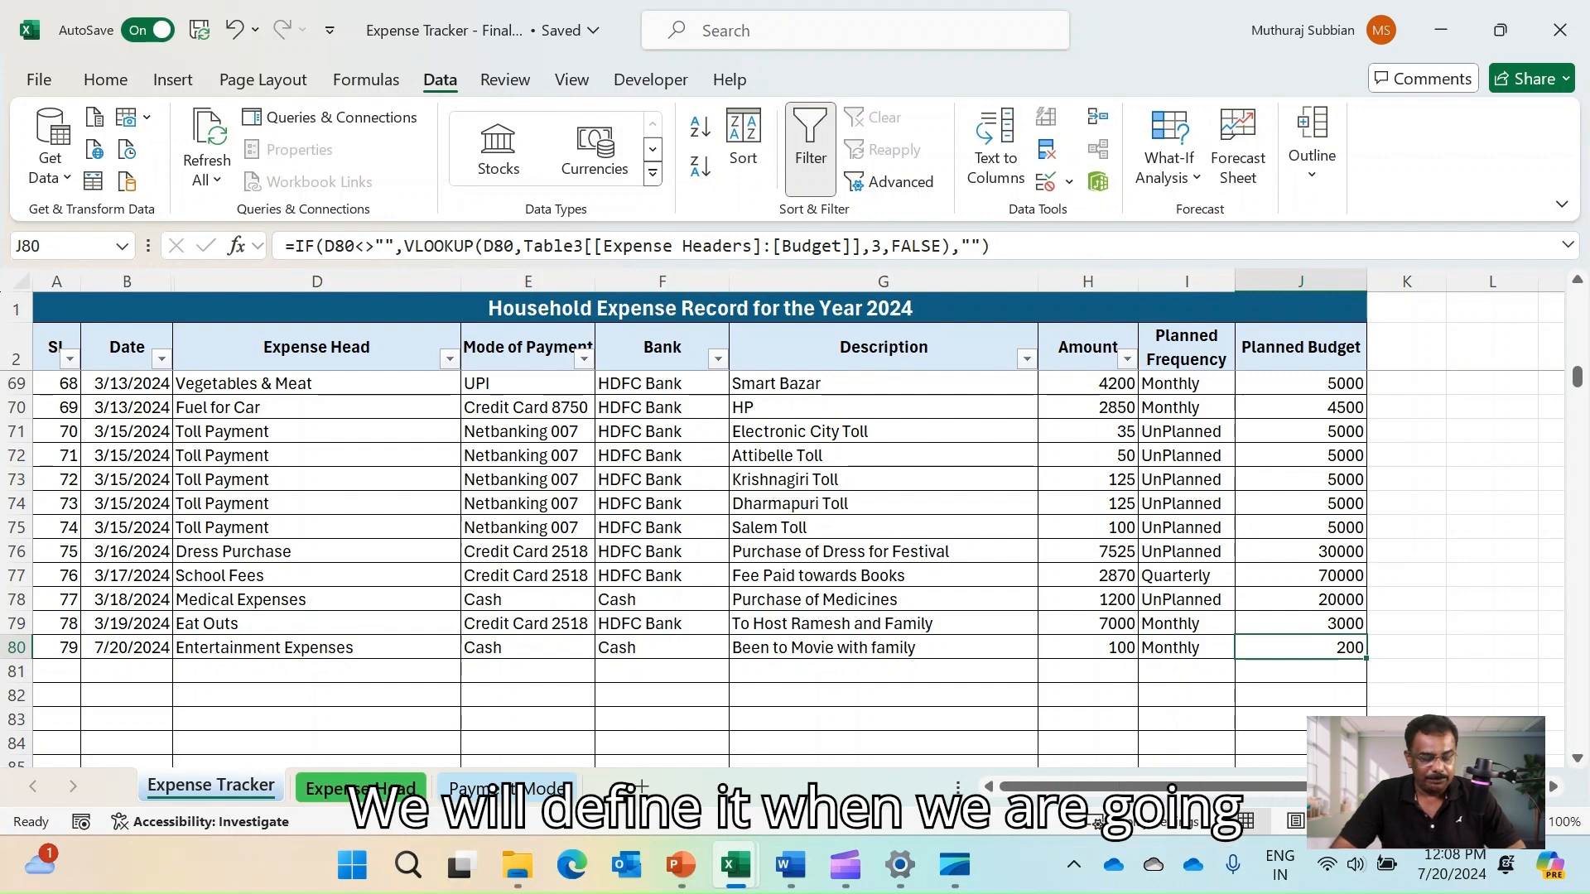
Examine the Entertainment Expenses row on the Expense Head sheet, from its budget and annual expense across to the Jul-24 column
{"action": "key", "text": "ctrl+Page_Down"}
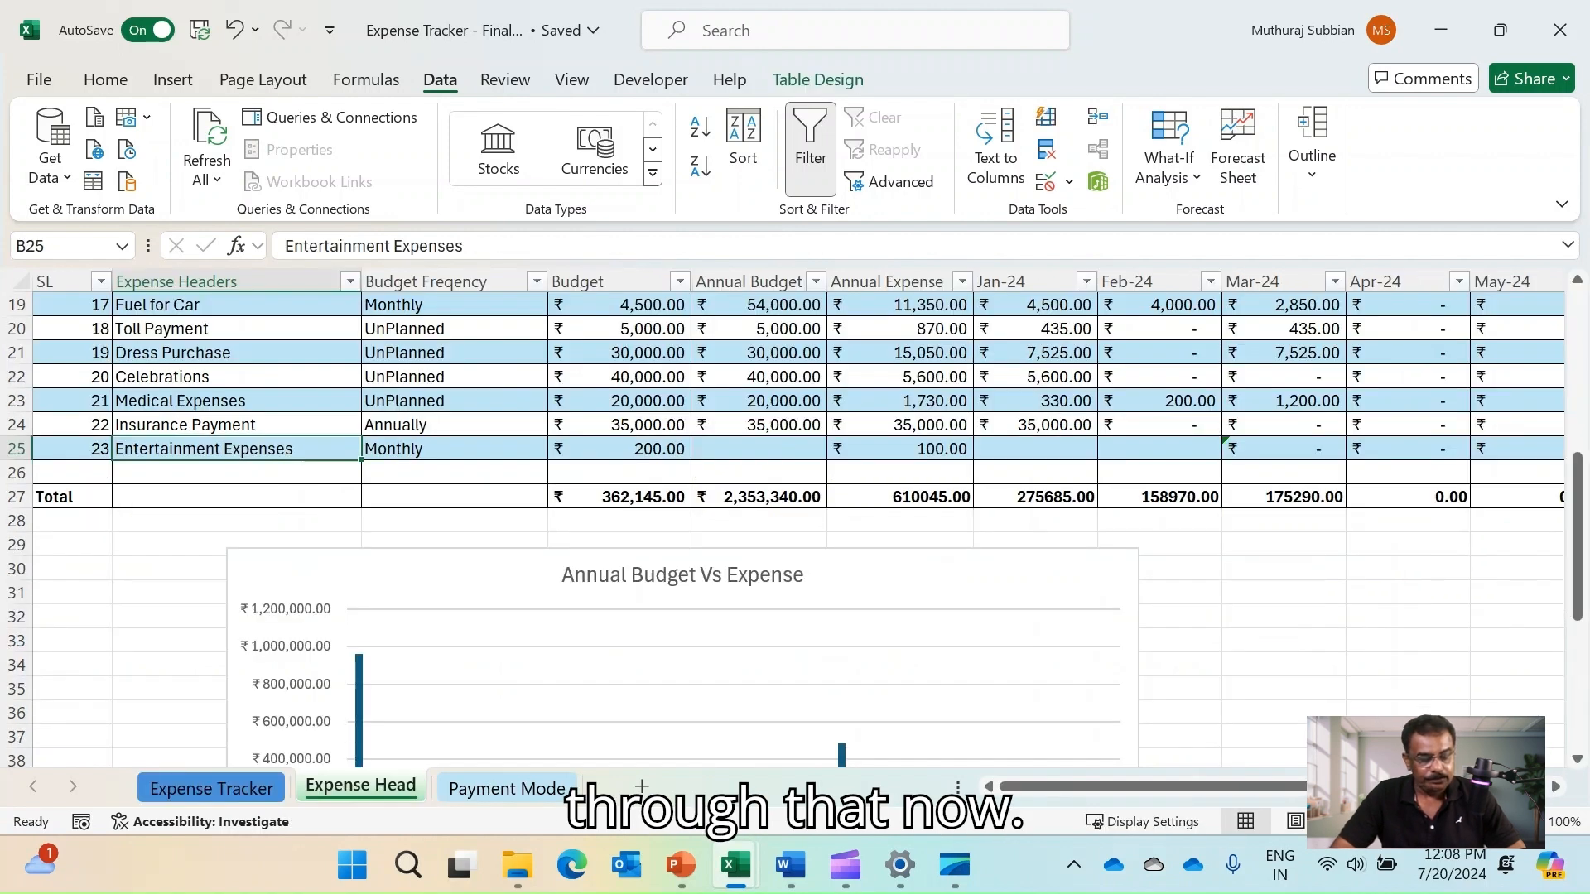
{"action": "left_click", "coordinate": [1035, 449]}
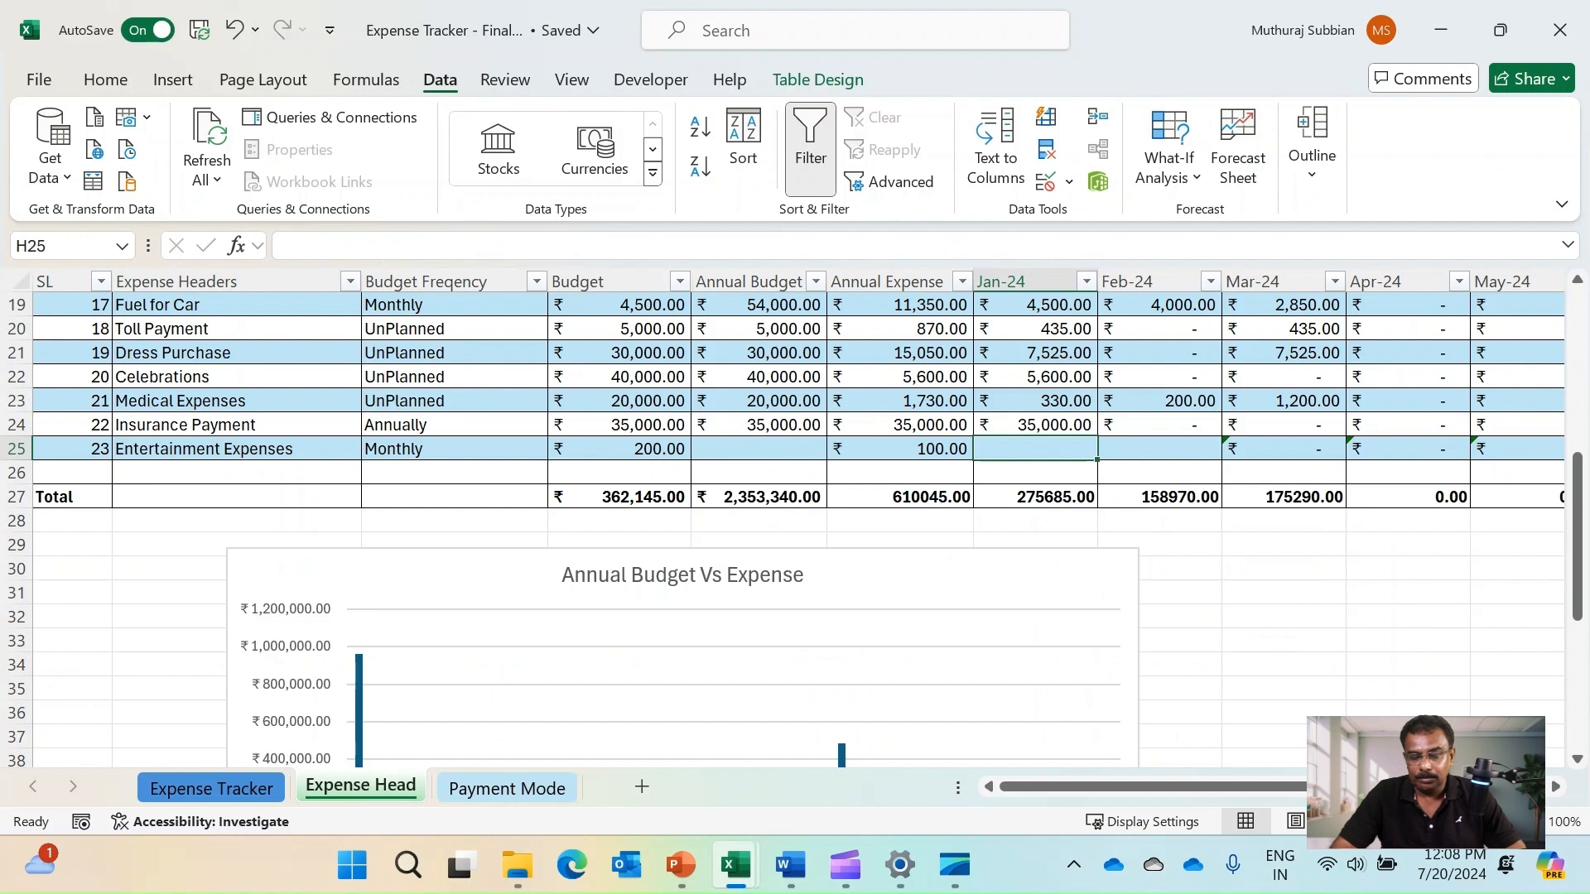
{"action": "key", "text": "Left"}
{"action": "key", "text": "Left"}
{"action": "key", "text": "Left"}
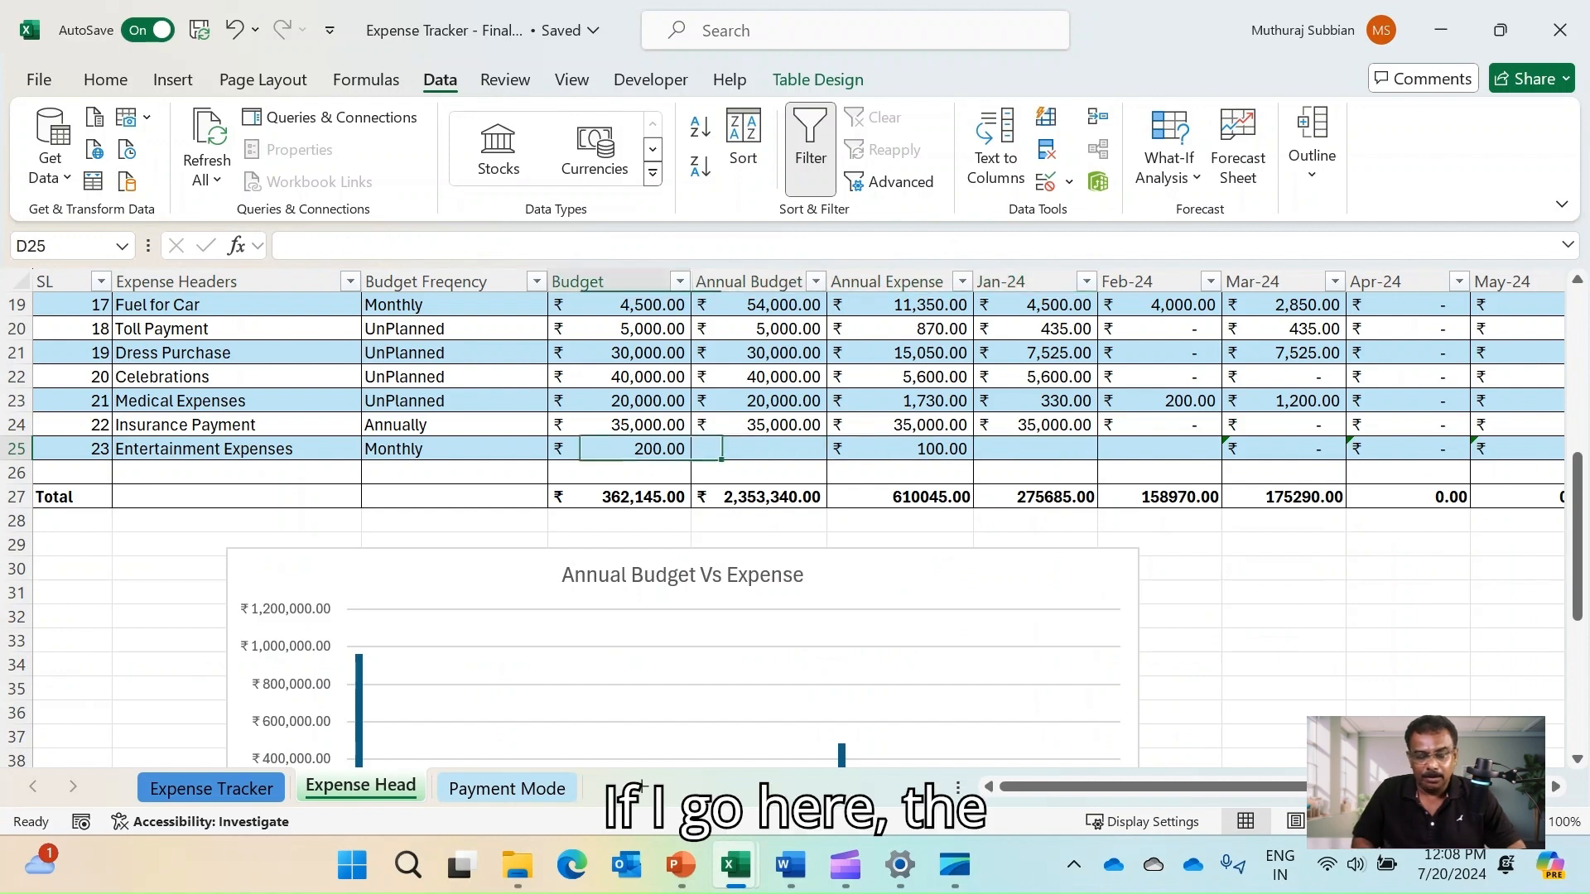
{"action": "key", "text": "Right"}
{"action": "key", "text": "Right"}
{"action": "key", "text": "Right"}
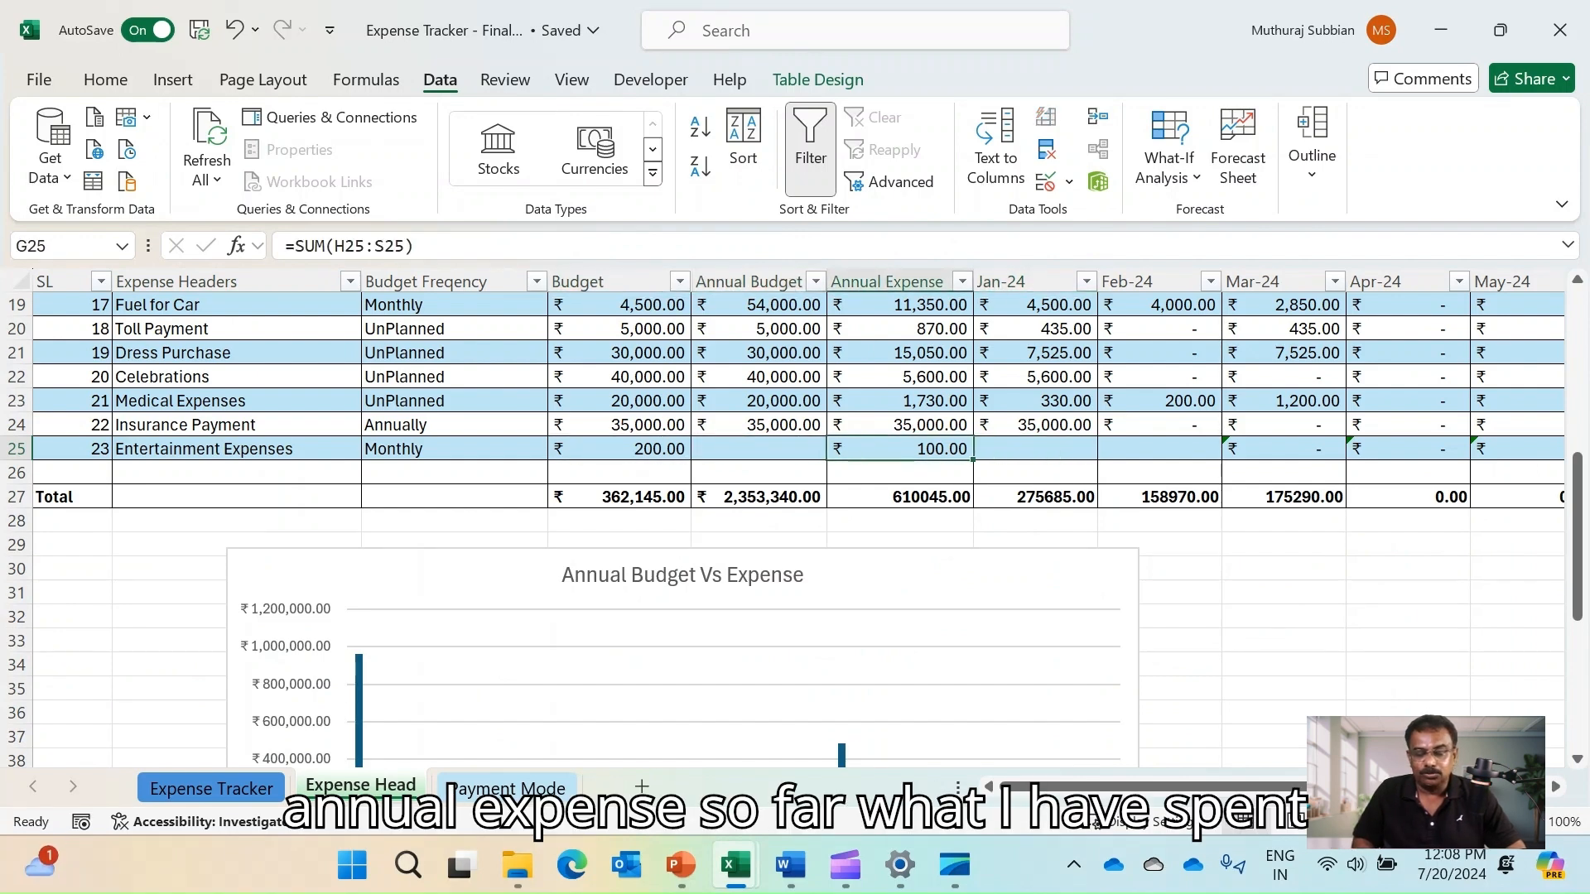
{"action": "key", "text": "Right"}
{"action": "key", "text": "Right"}
{"action": "key", "text": "Right"}
{"action": "key", "text": "Right"}
{"action": "key", "text": "Right"}
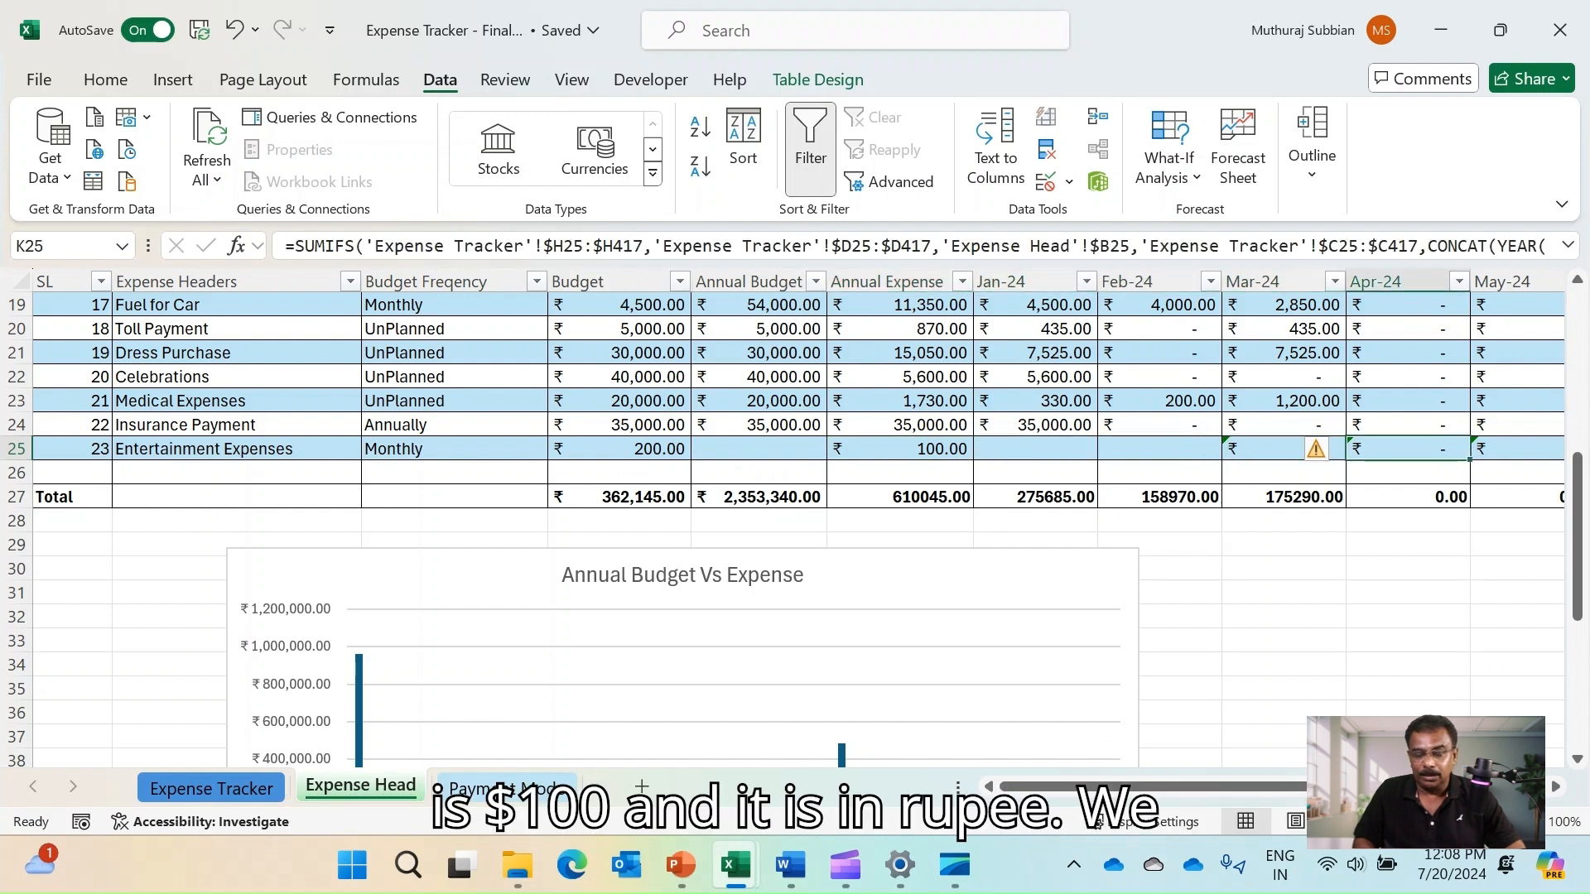
{"action": "key", "text": "Right"}
{"action": "key", "text": "Right"}
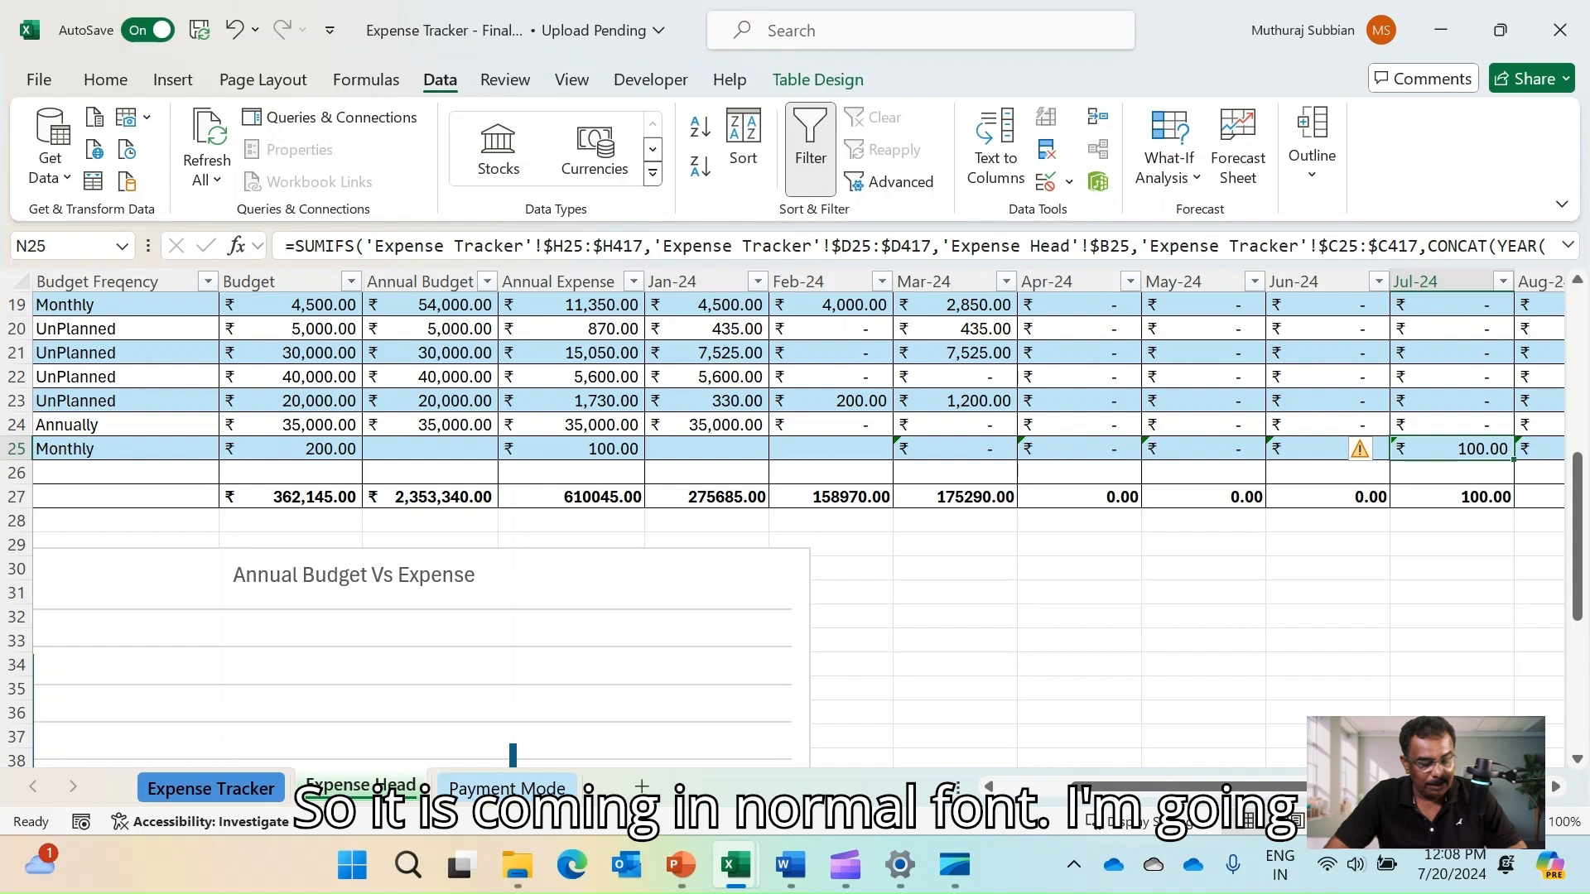
Start record 80 in row 81 of the Expense Tracker sheet with the date 7/20/2024
{"action": "key", "text": "ctrl+Page_Up"}
{"action": "left_click", "coordinate": [56, 696]}
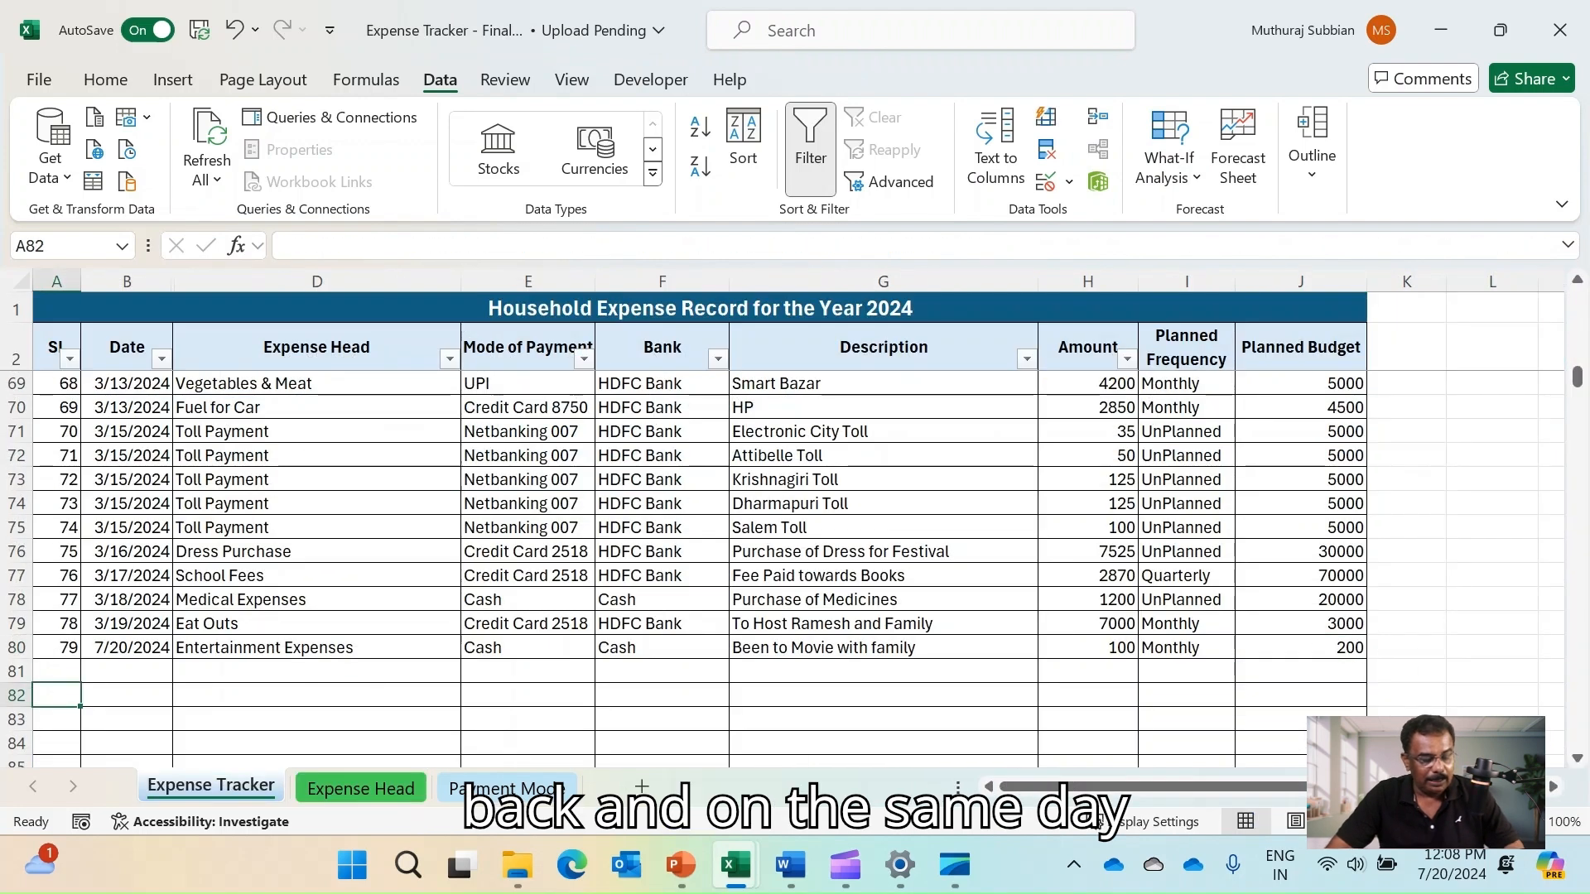
{"action": "left_click", "coordinate": [56, 672]}
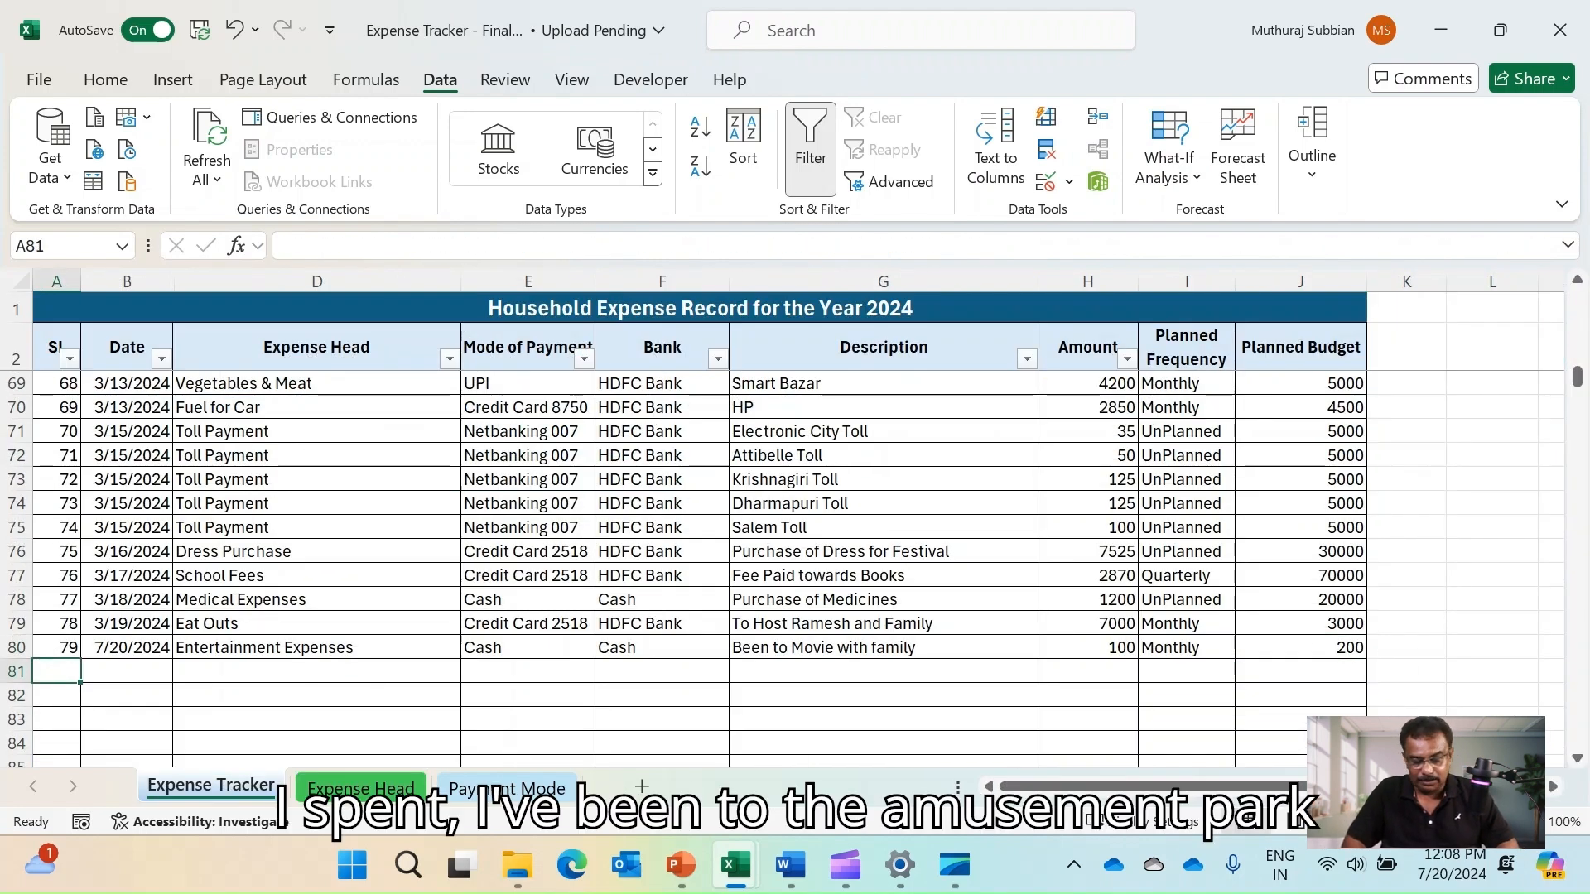
{"action": "type", "text": "80"}
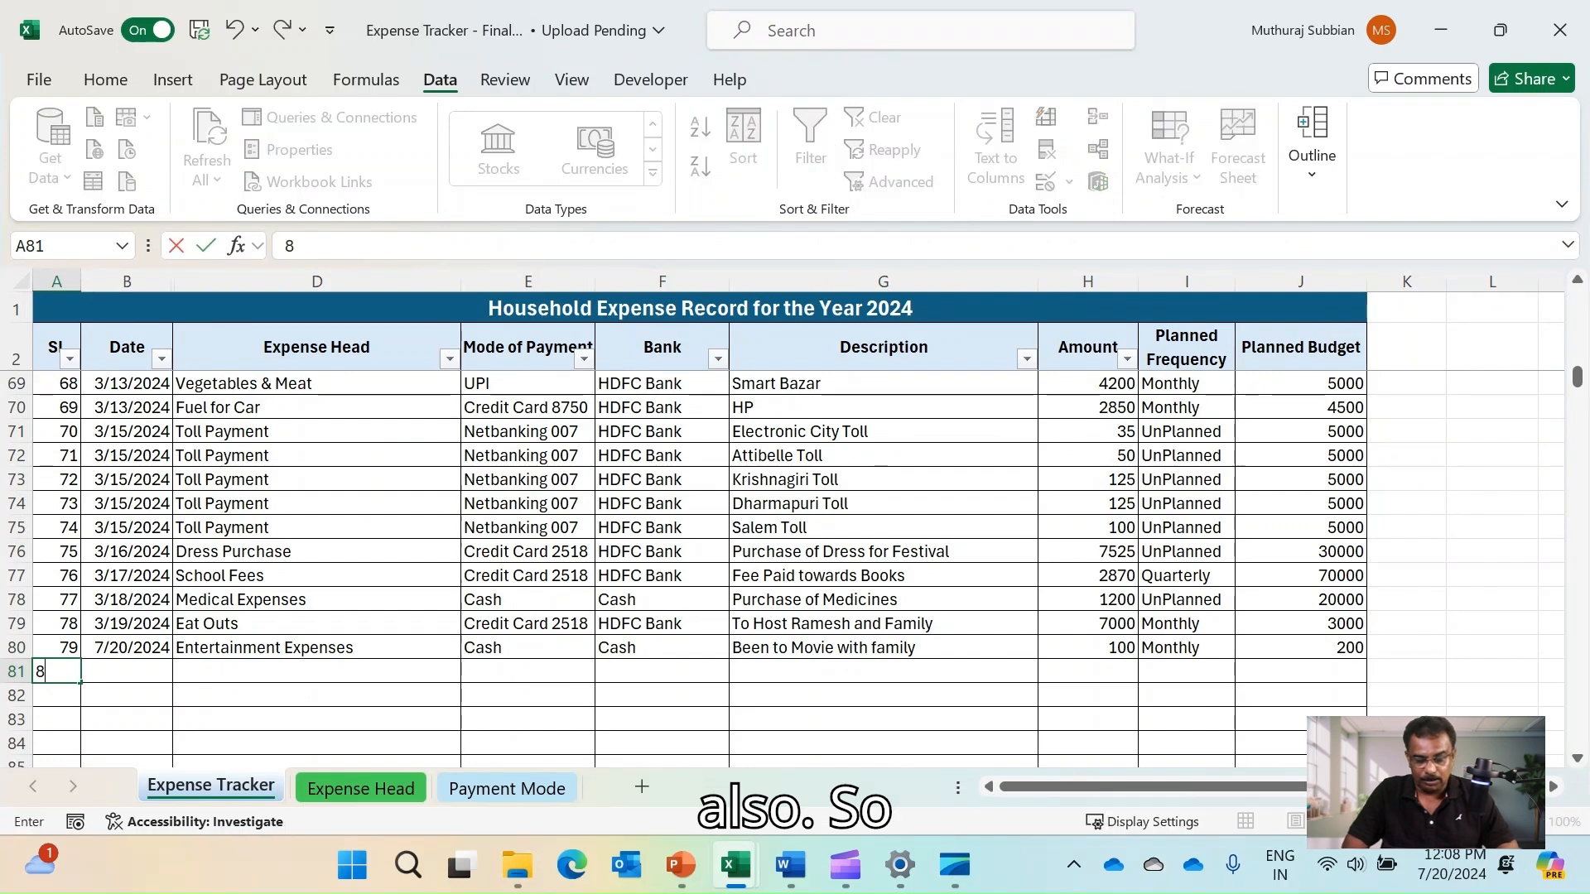
{"action": "key", "text": "Tab"}
{"action": "key", "text": "ctrl+semicolon"}
Choose Entertainment Expenses as the expense head of record 80
{"action": "key", "text": "Tab"}
{"action": "type", "text": "En"}
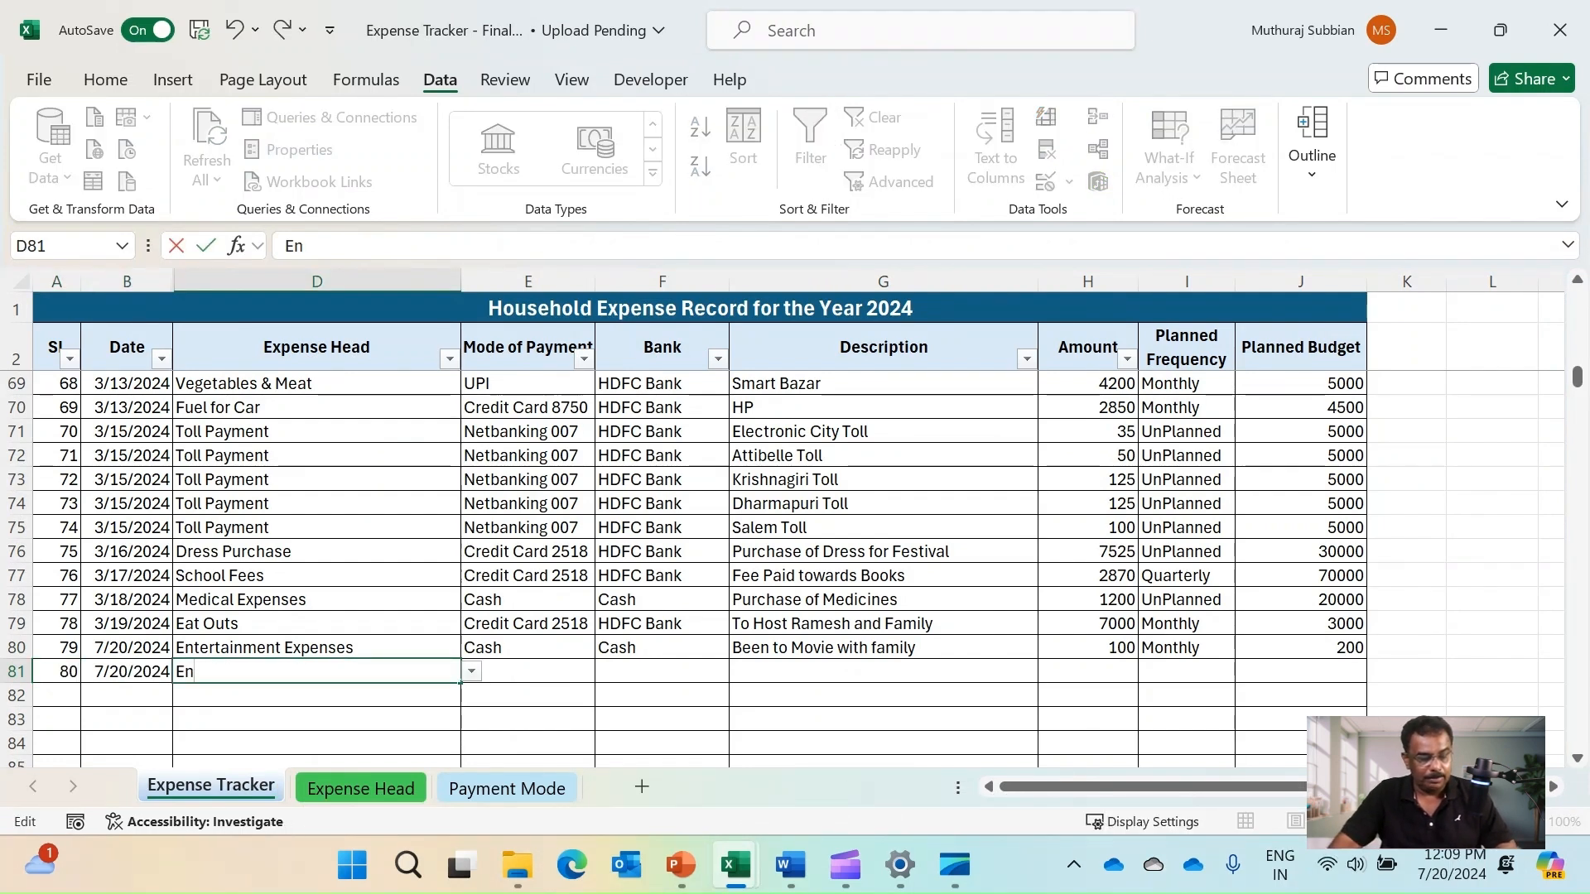
{"action": "type", "text": "t"}
{"action": "key", "text": "Down"}
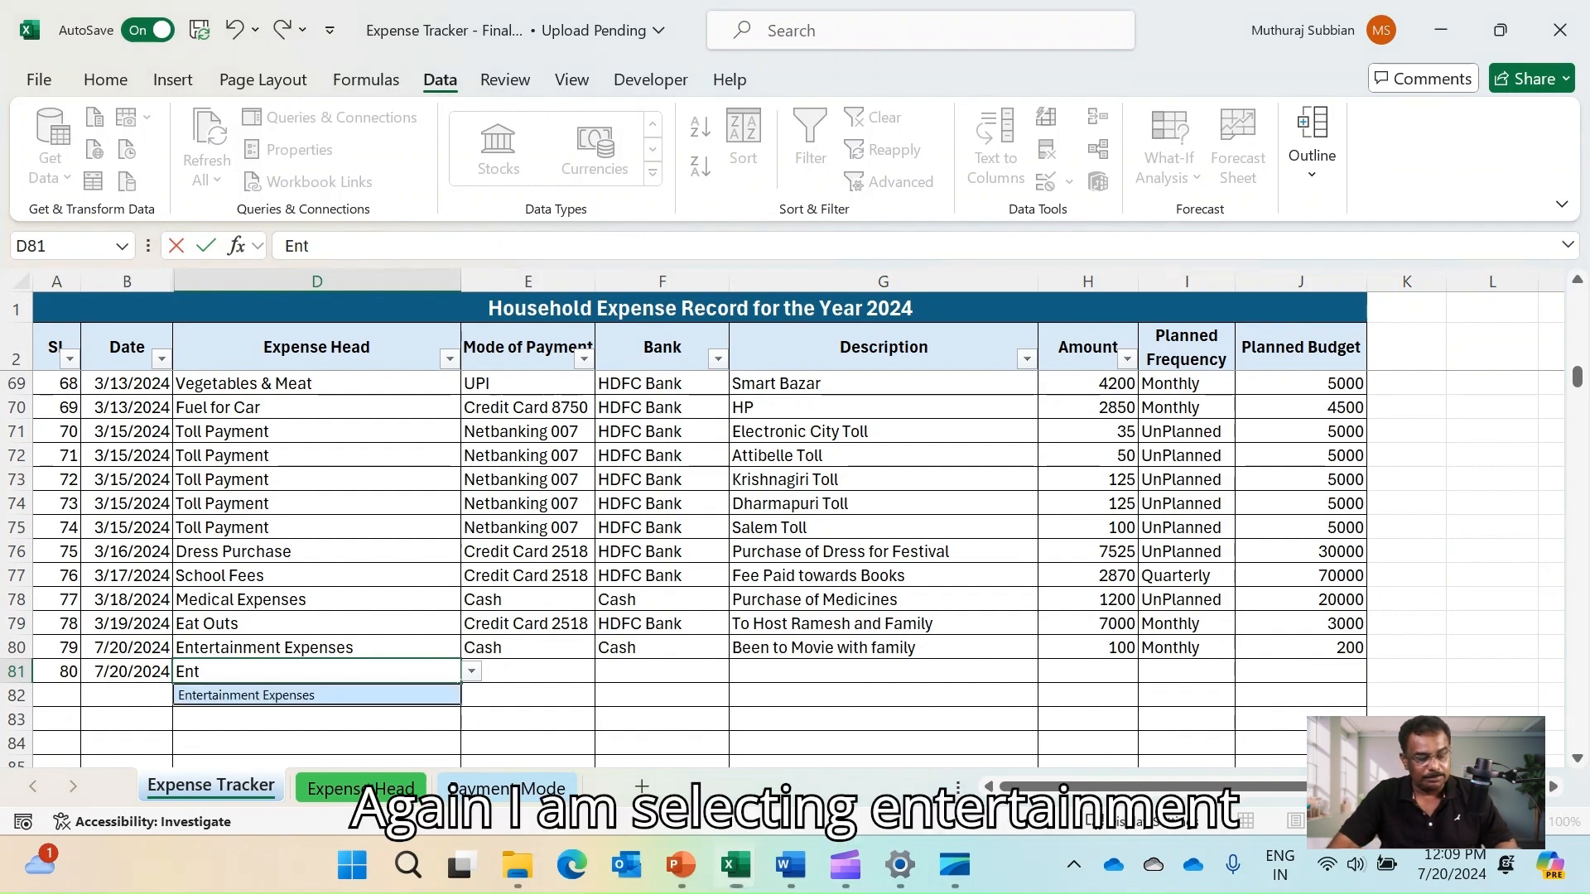
{"action": "key", "text": "Return"}
Set the mode of payment of record 80 to Credit Card 2518
{"action": "key", "text": "Tab"}
{"action": "key", "text": "alt+Down"}
{"action": "key", "text": "Down"}
{"action": "key", "text": "Down"}
{"action": "key", "text": "Down"}
{"action": "key", "text": "Up"}
{"action": "key", "text": "Up"}
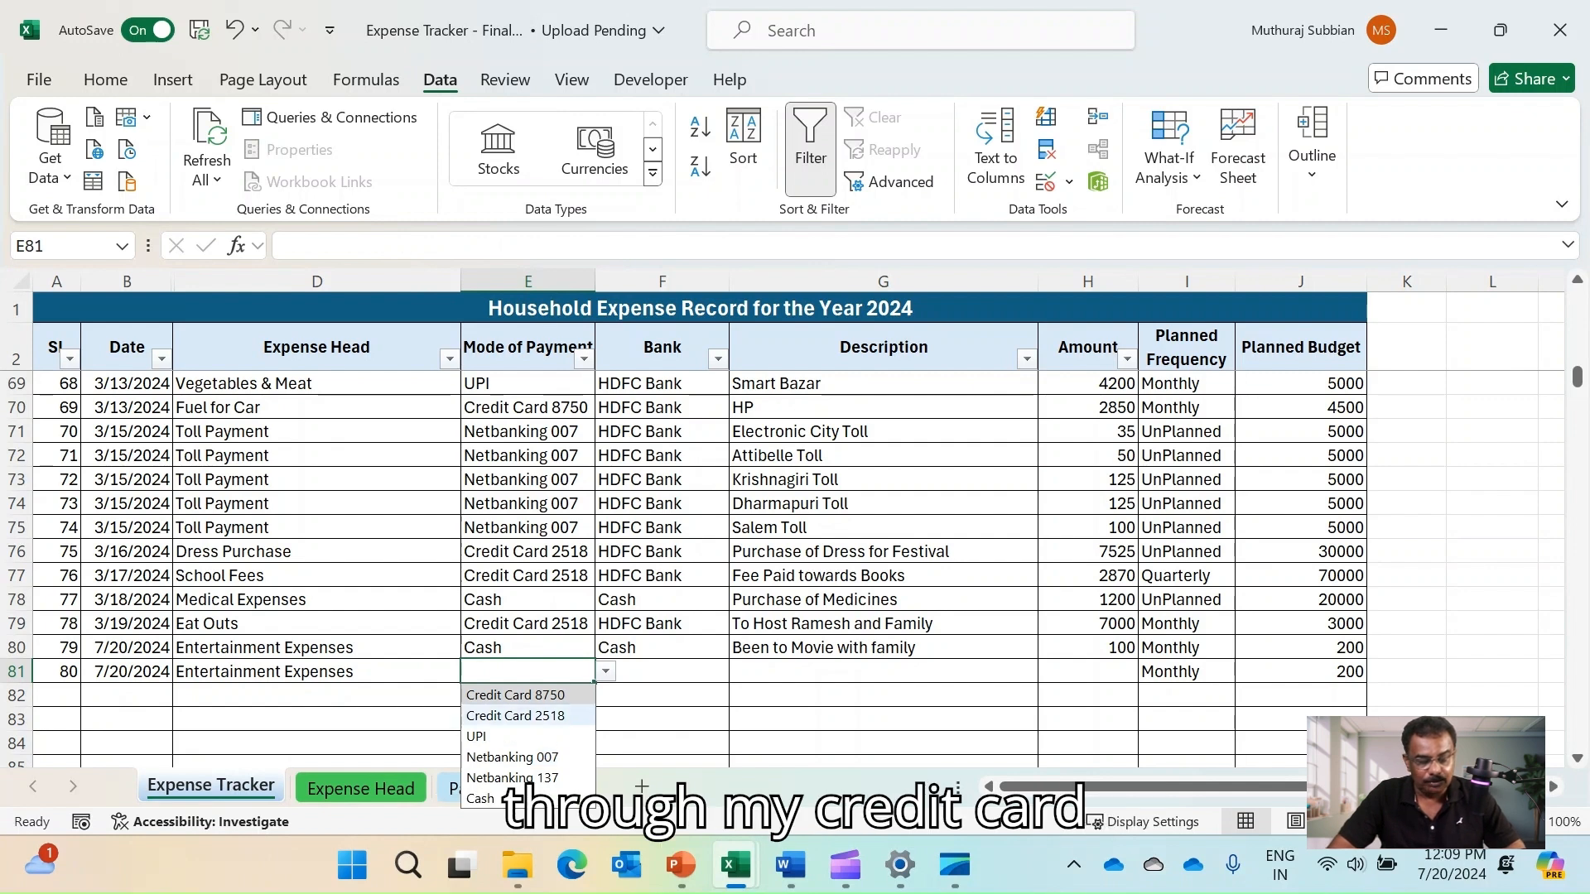
{"action": "key", "text": "Return"}
Enter the description "Been to Amusement Park" and the amount 200 for record 80
{"action": "key", "text": "Tab"}
{"action": "key", "text": "Tab"}
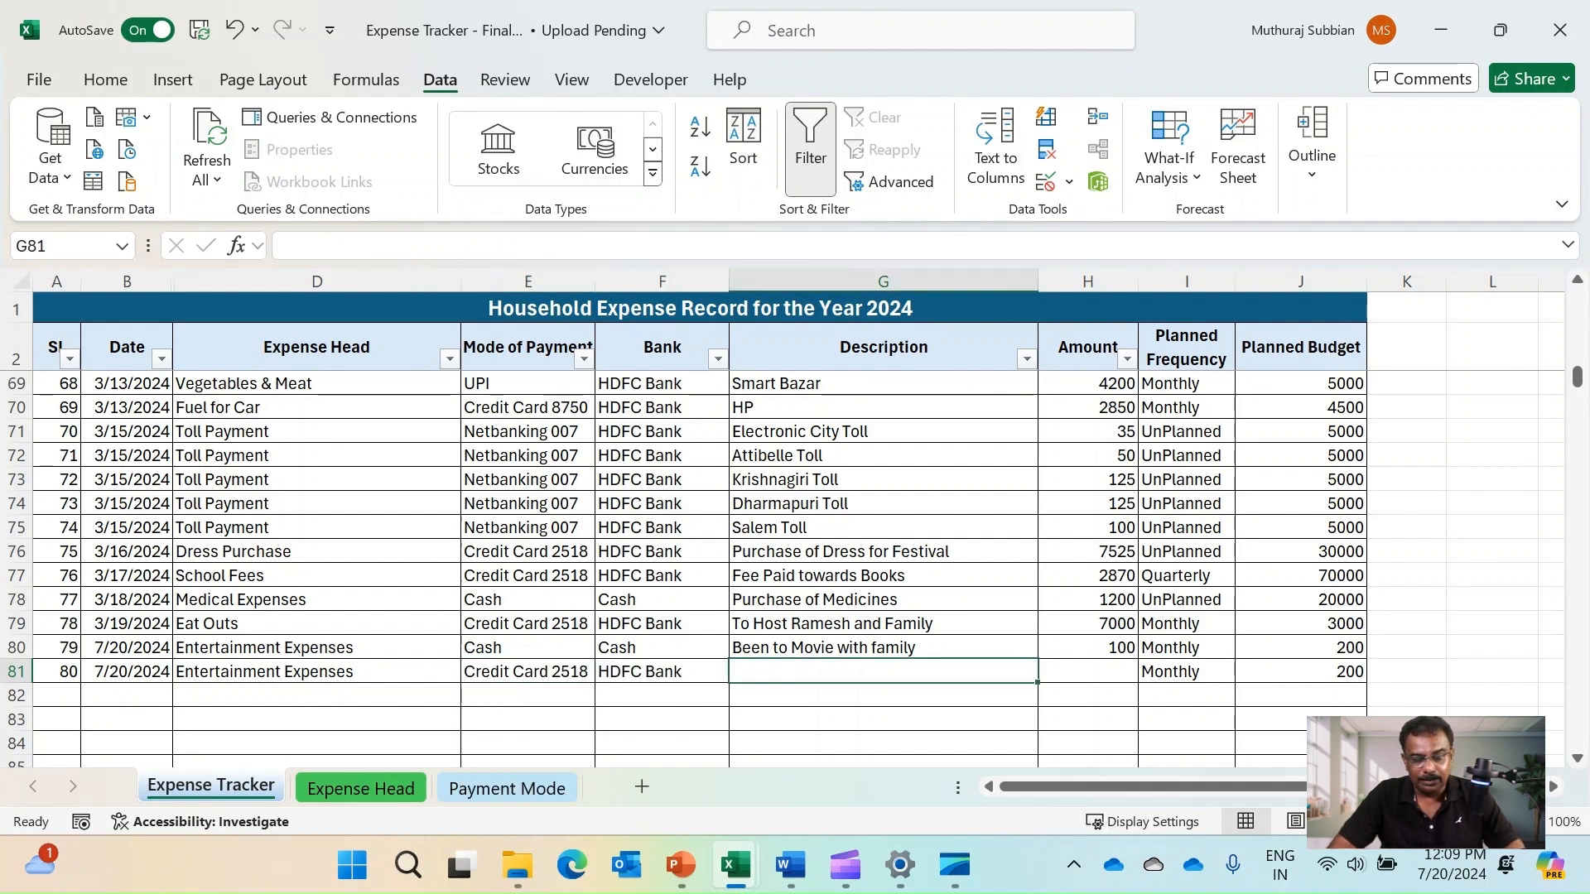
{"action": "type", "text": "Been to "}
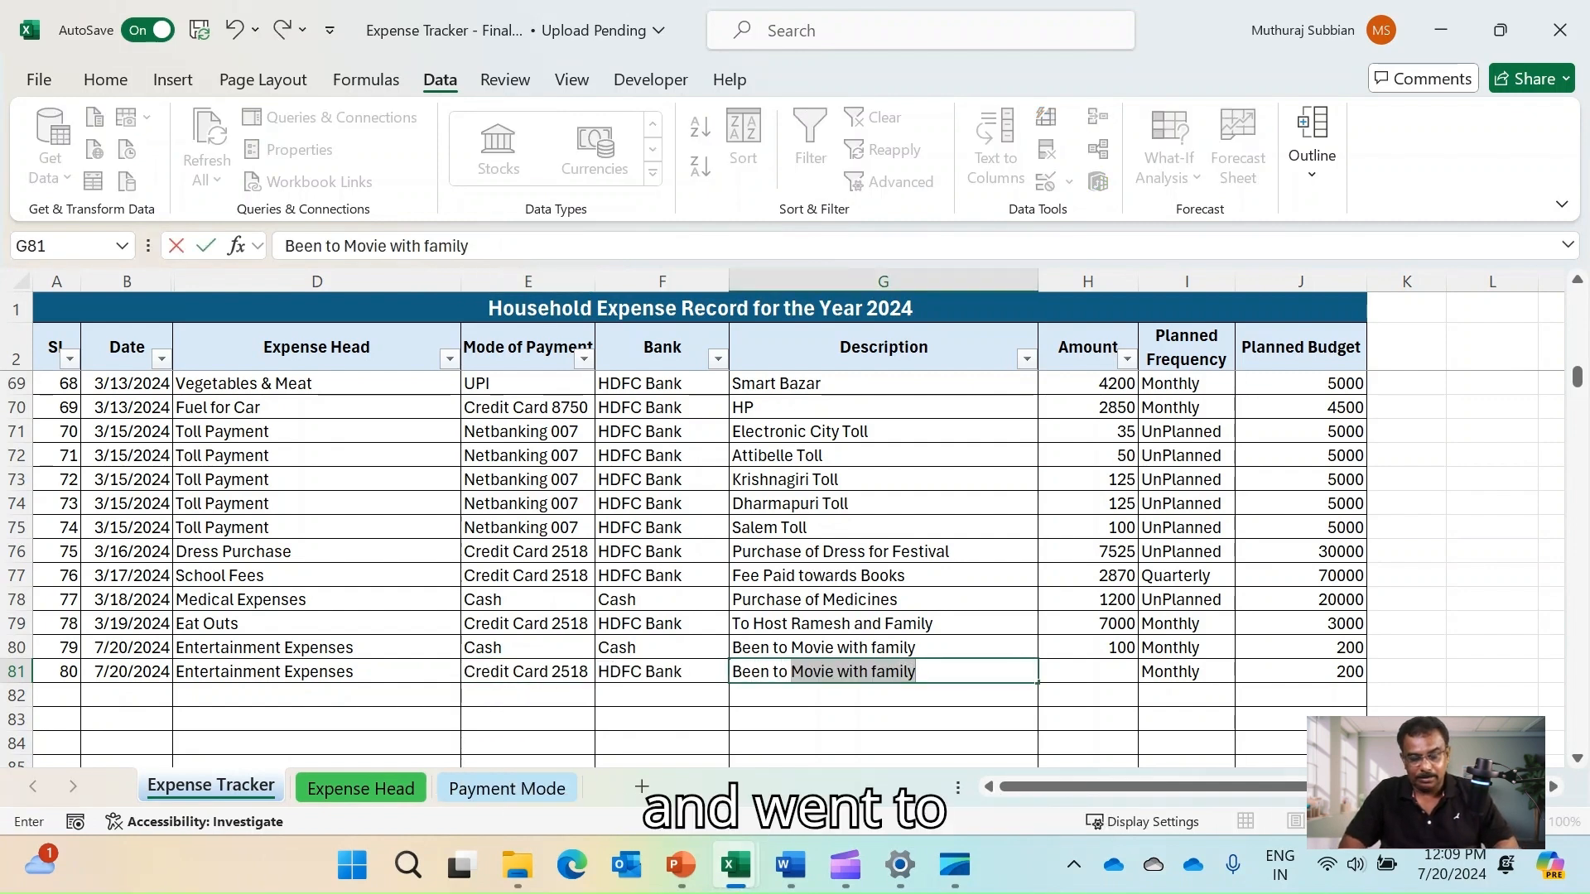
{"action": "type", "text": "Amusement"}
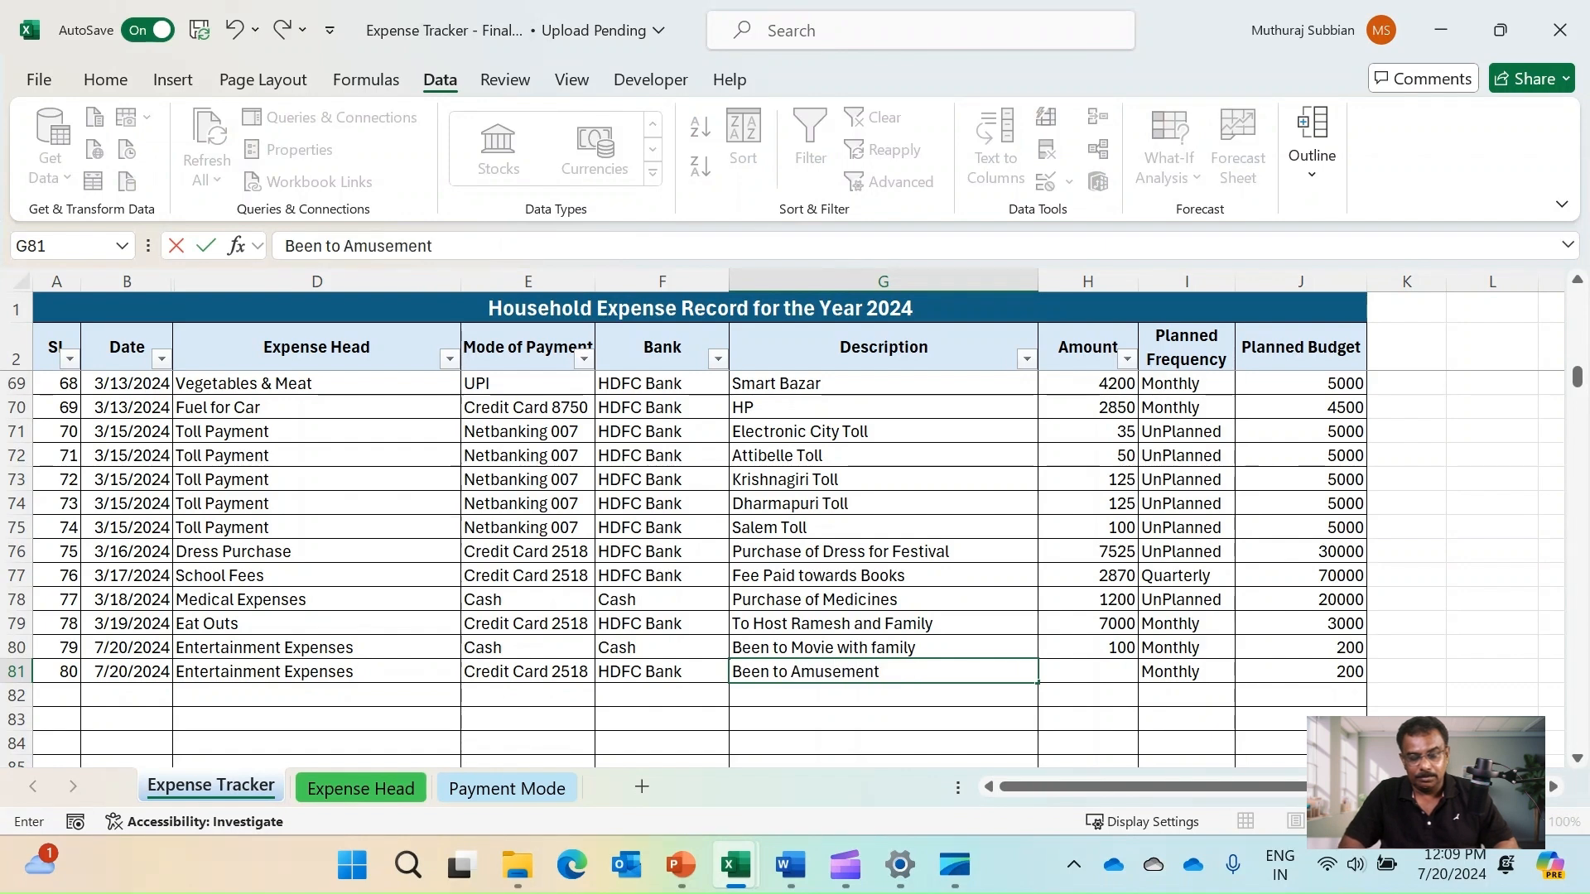
{"action": "type", "text": " Park"}
{"action": "key", "text": "Tab"}
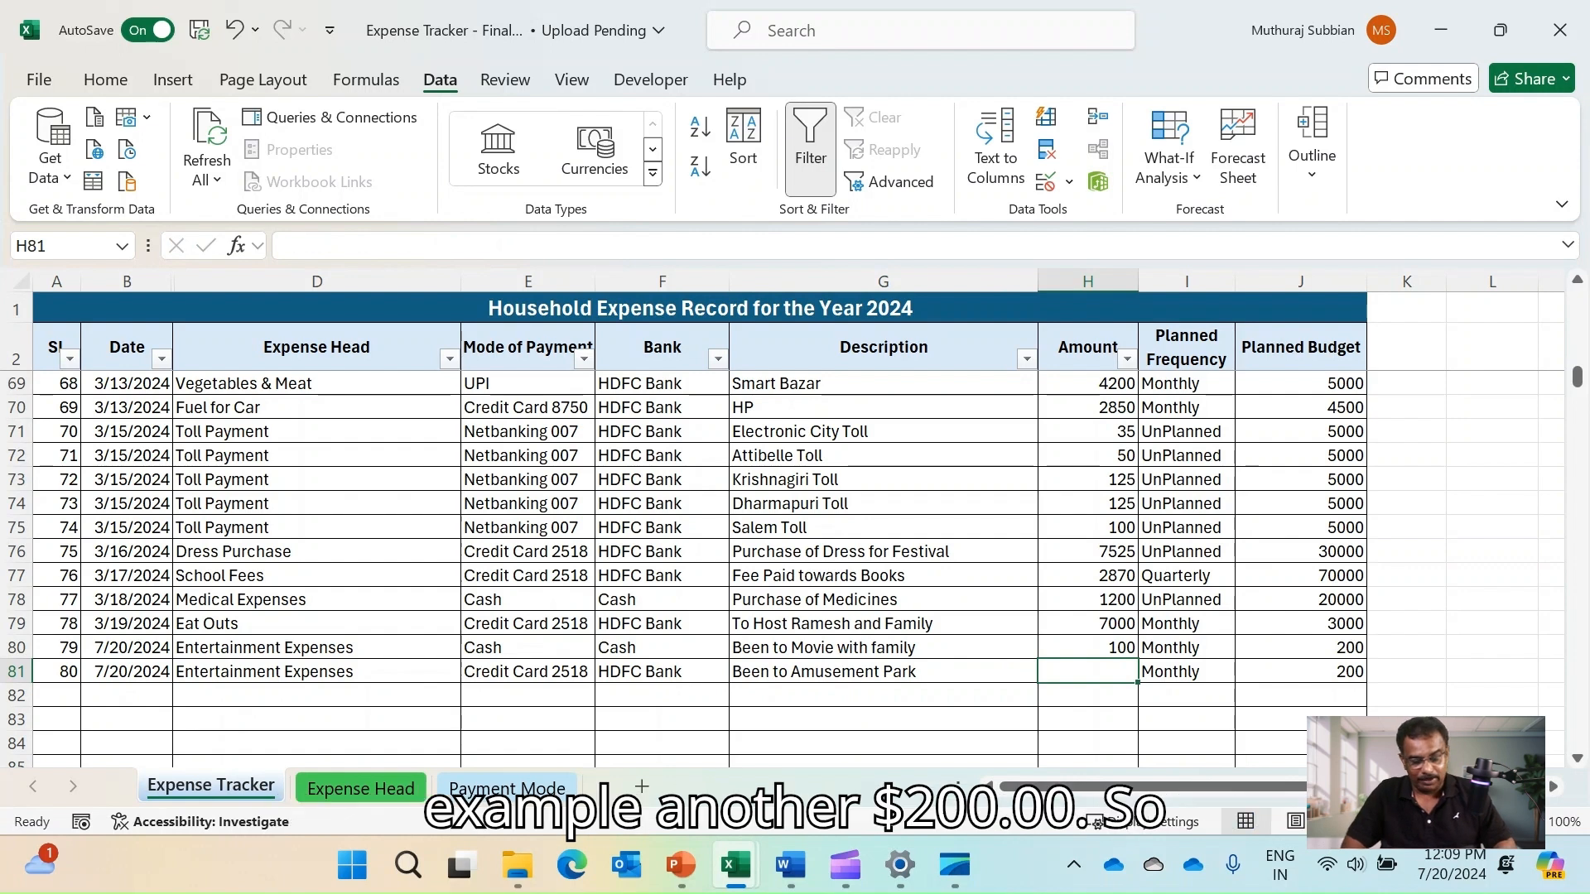
{"action": "type", "text": "200"}
{"action": "key", "text": "Return"}
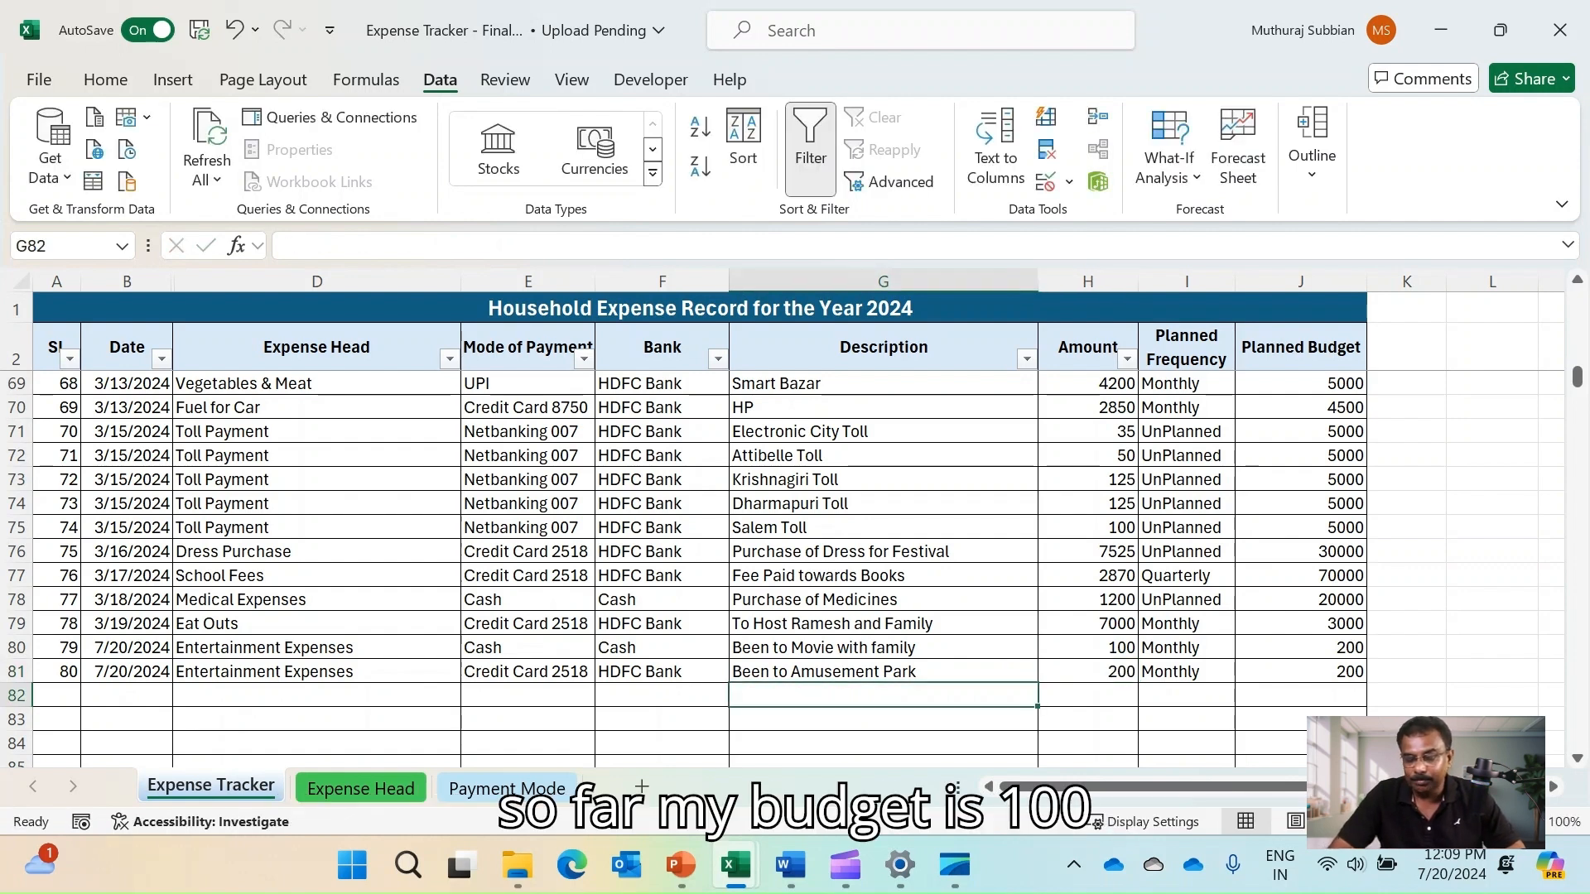
Compare the planned budget of record 80 with the amounts of the two entertainment records in rows 80 and 81
{"action": "left_click", "coordinate": [1300, 671]}
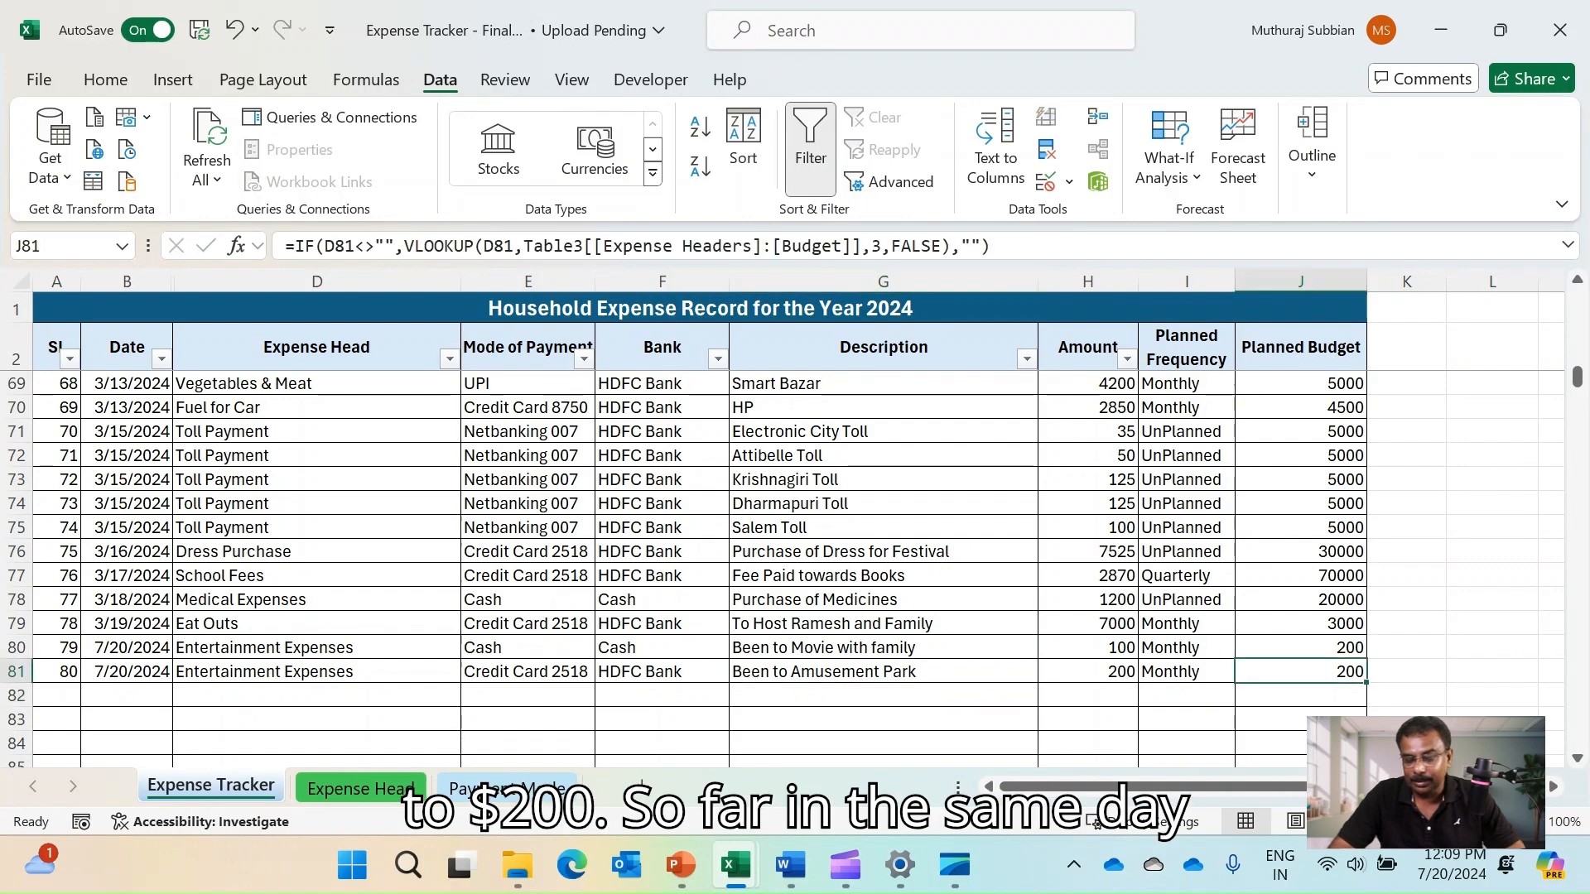
{"action": "left_click", "coordinate": [1087, 648]}
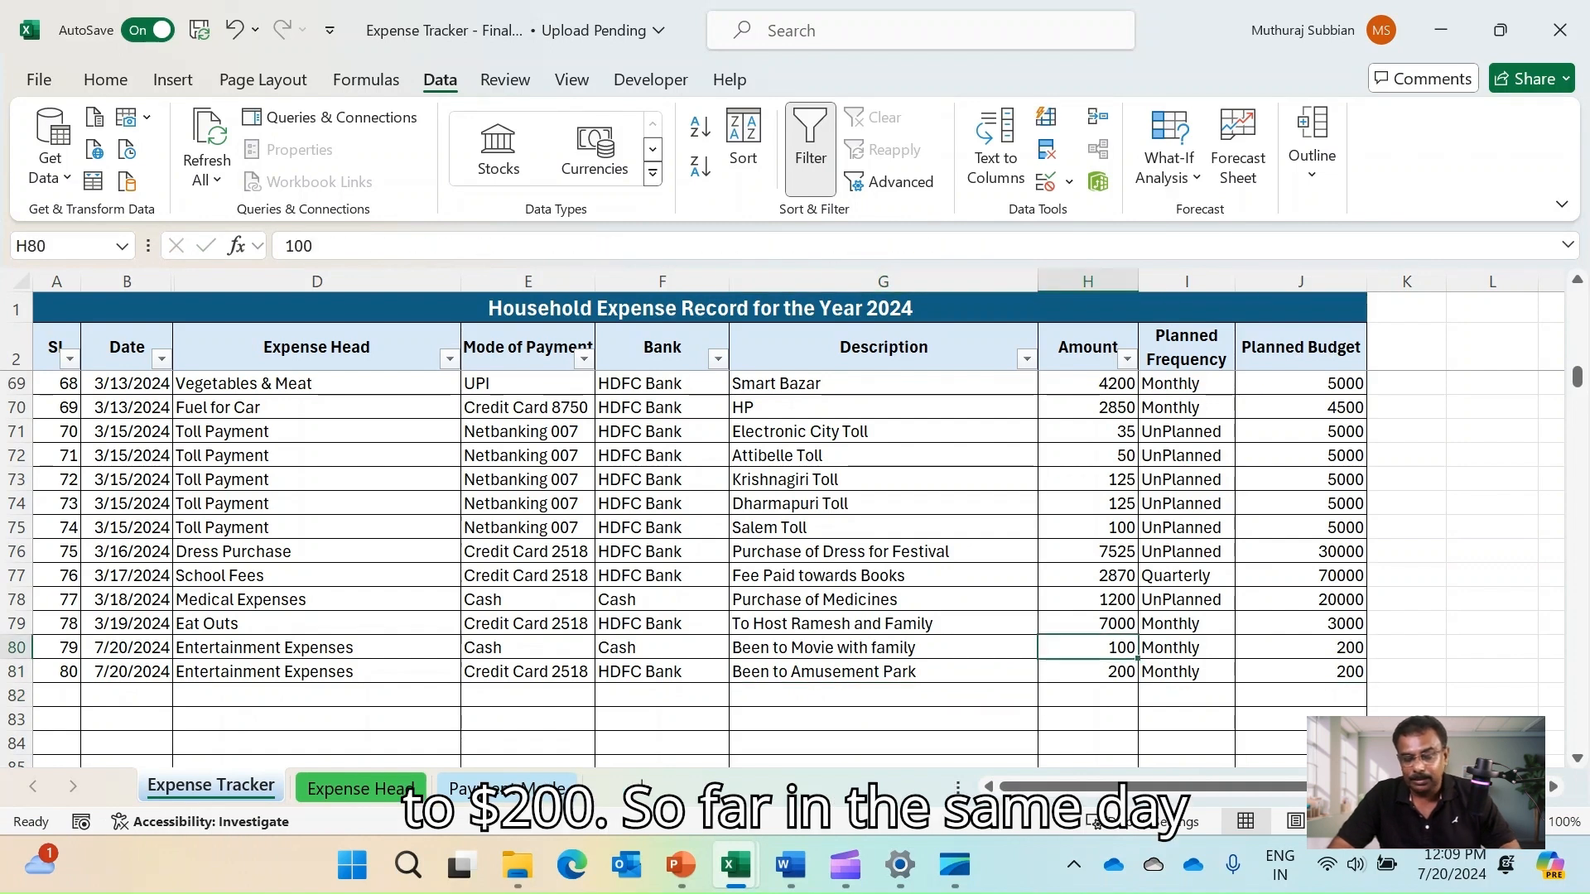
{"action": "left_click_drag", "start_coordinate": [1087, 648], "coordinate": [1088, 672]}
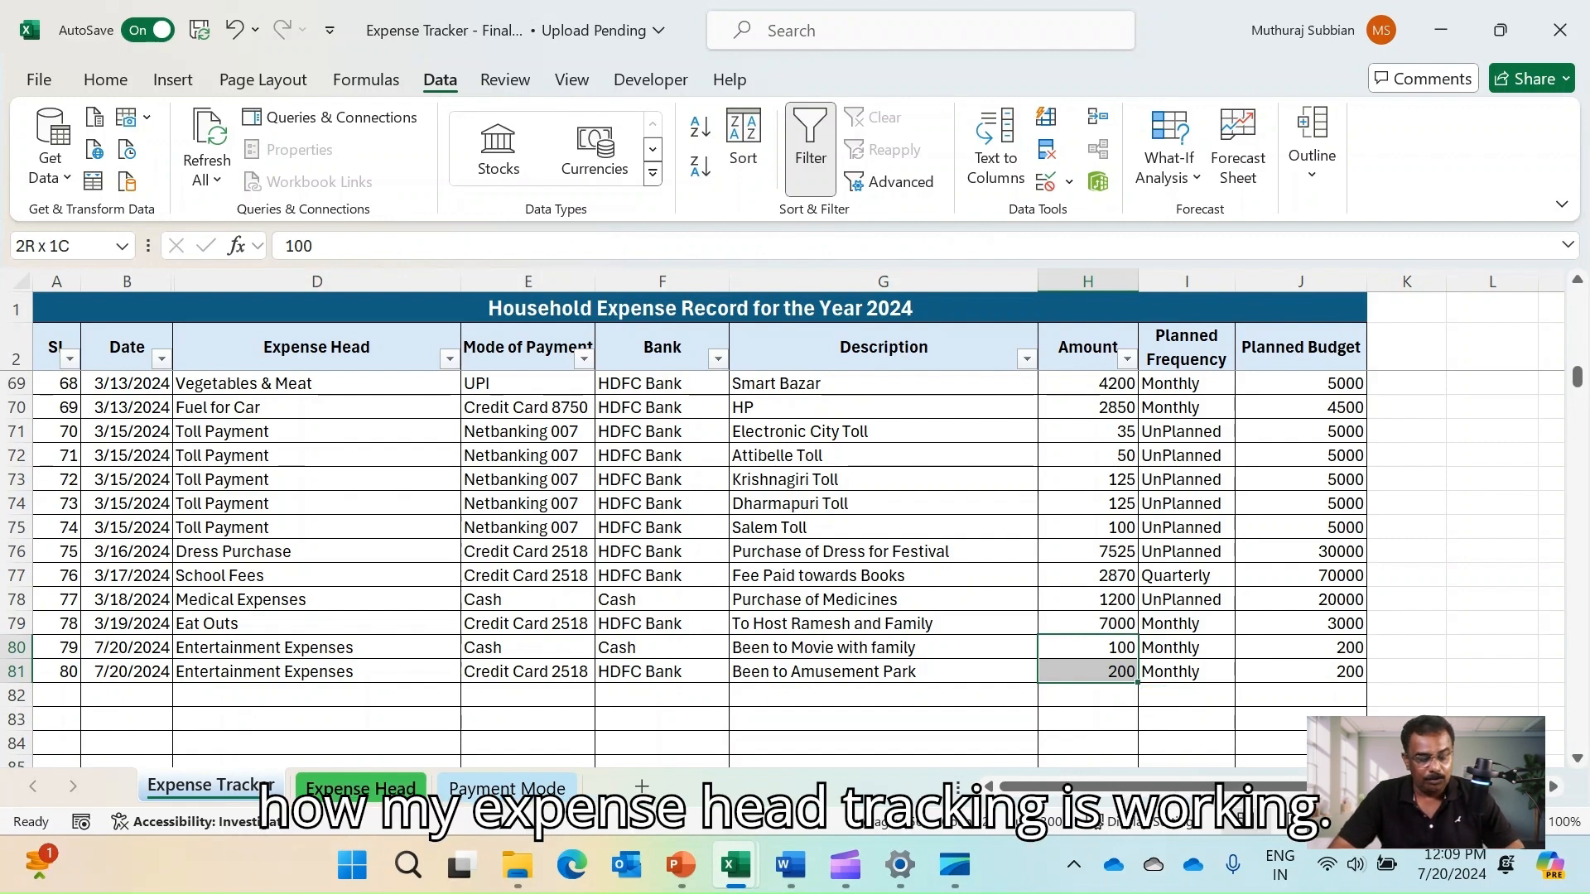
Examine the Entertainment Expenses row on the Expense Head sheet, from its budget across to the Jul-24 expense and back to its name
{"action": "left_click", "coordinate": [361, 787]}
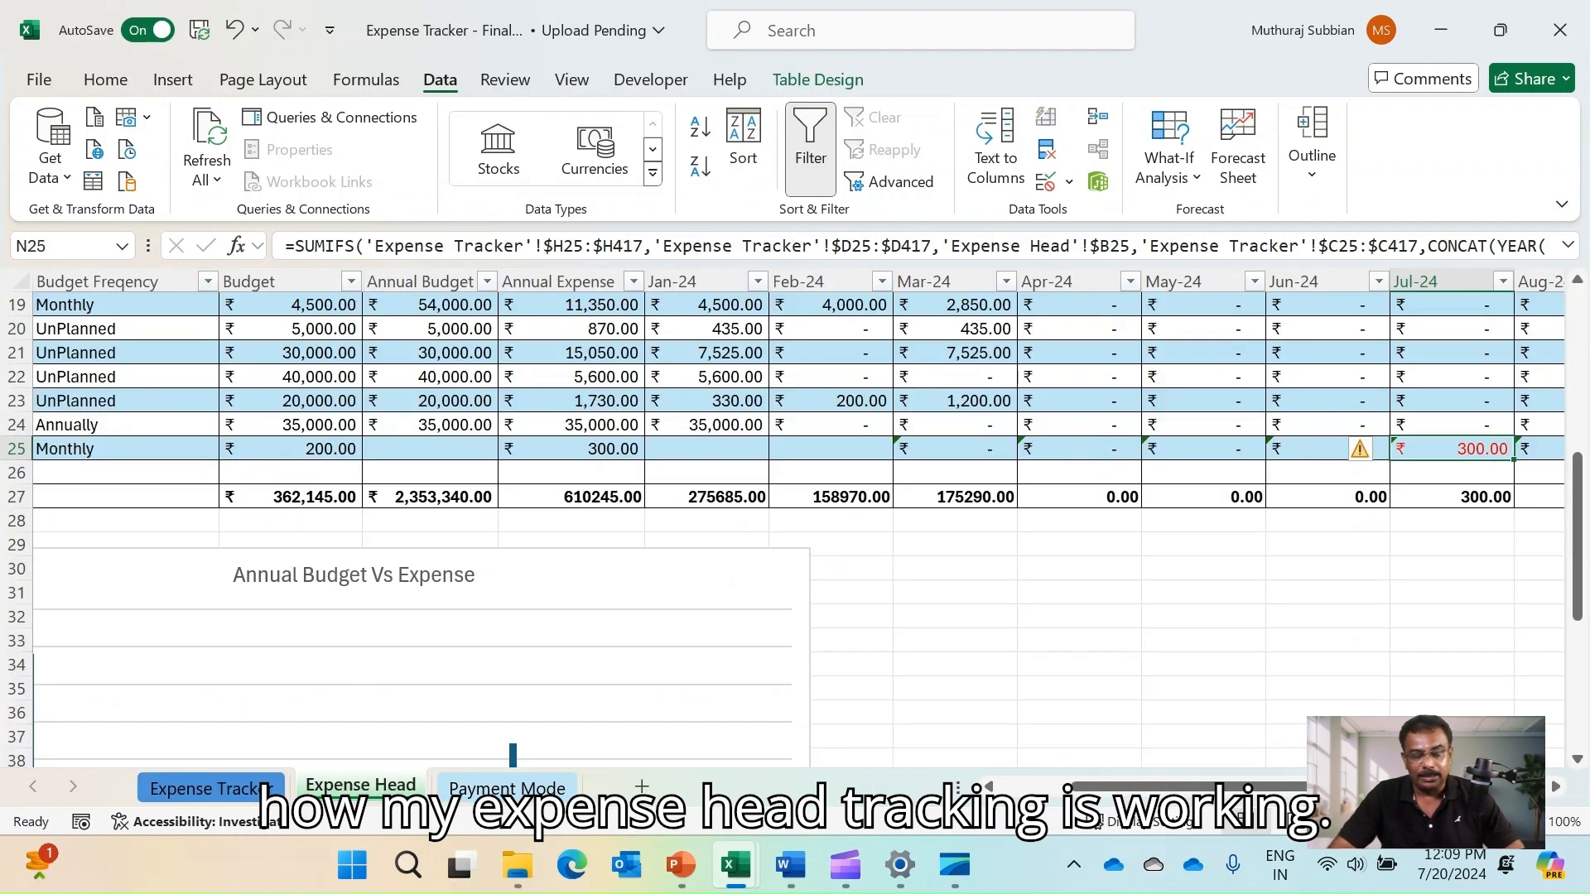
{"action": "left_click", "coordinate": [126, 449]}
{"action": "left_click", "coordinate": [290, 449]}
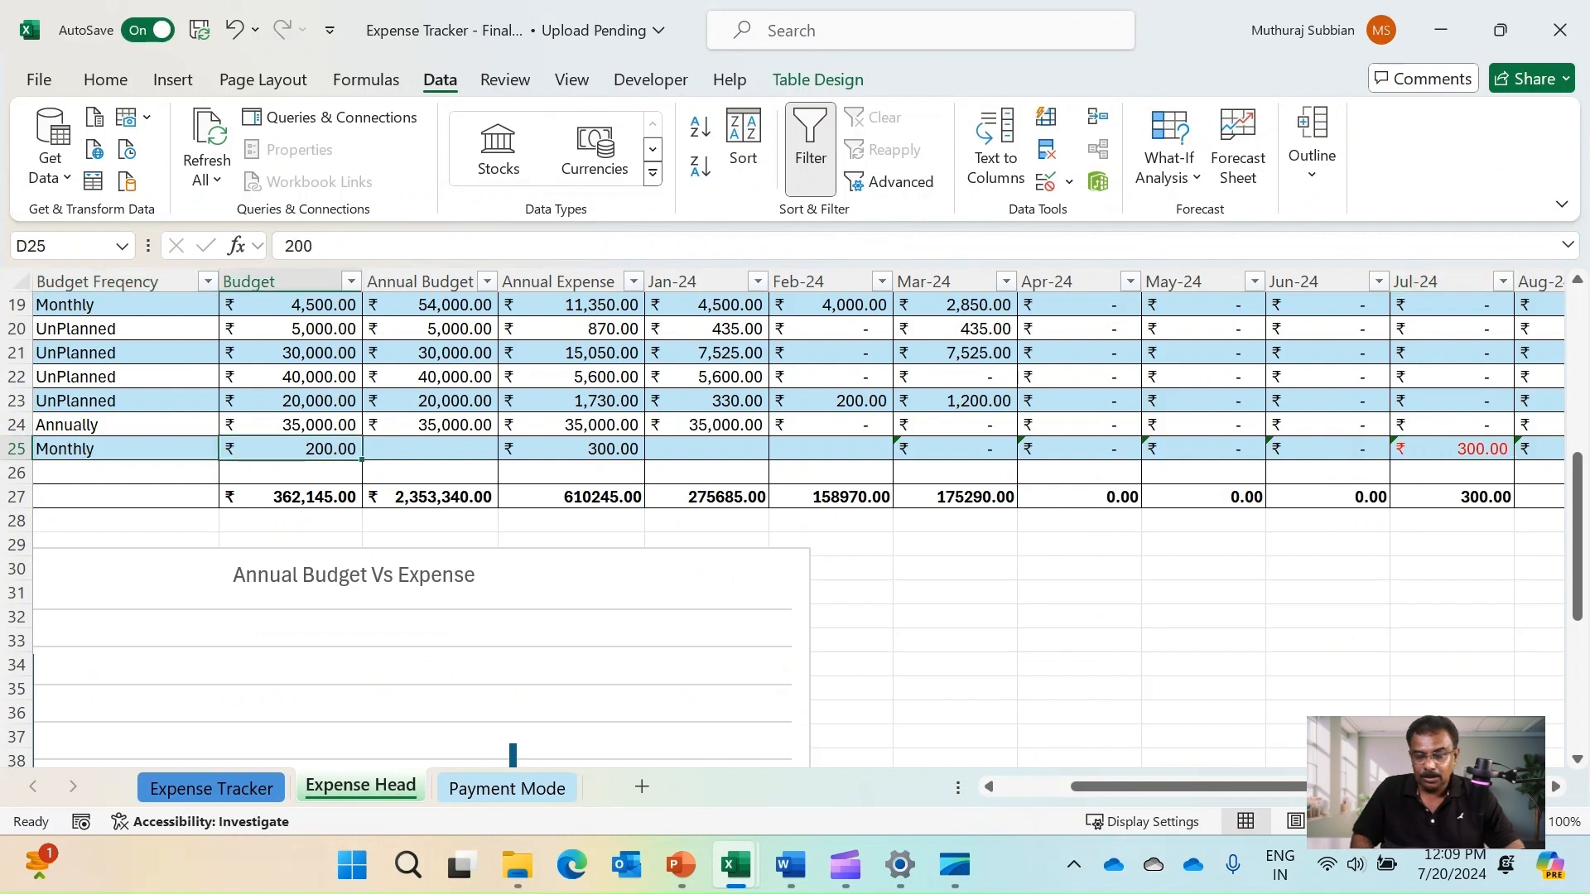
{"action": "key", "text": "Right"}
{"action": "key", "text": "Right"}
{"action": "key", "text": "Right"}
{"action": "key", "text": "Right"}
{"action": "key", "text": "Right"}
{"action": "key", "text": "Right"}
{"action": "key", "text": "Right"}
{"action": "key", "text": "Right"}
{"action": "key", "text": "Right"}
{"action": "key", "text": "Right"}
{"action": "key", "text": "Right"}
{"action": "key", "text": "Left"}
{"action": "key", "text": "Left"}
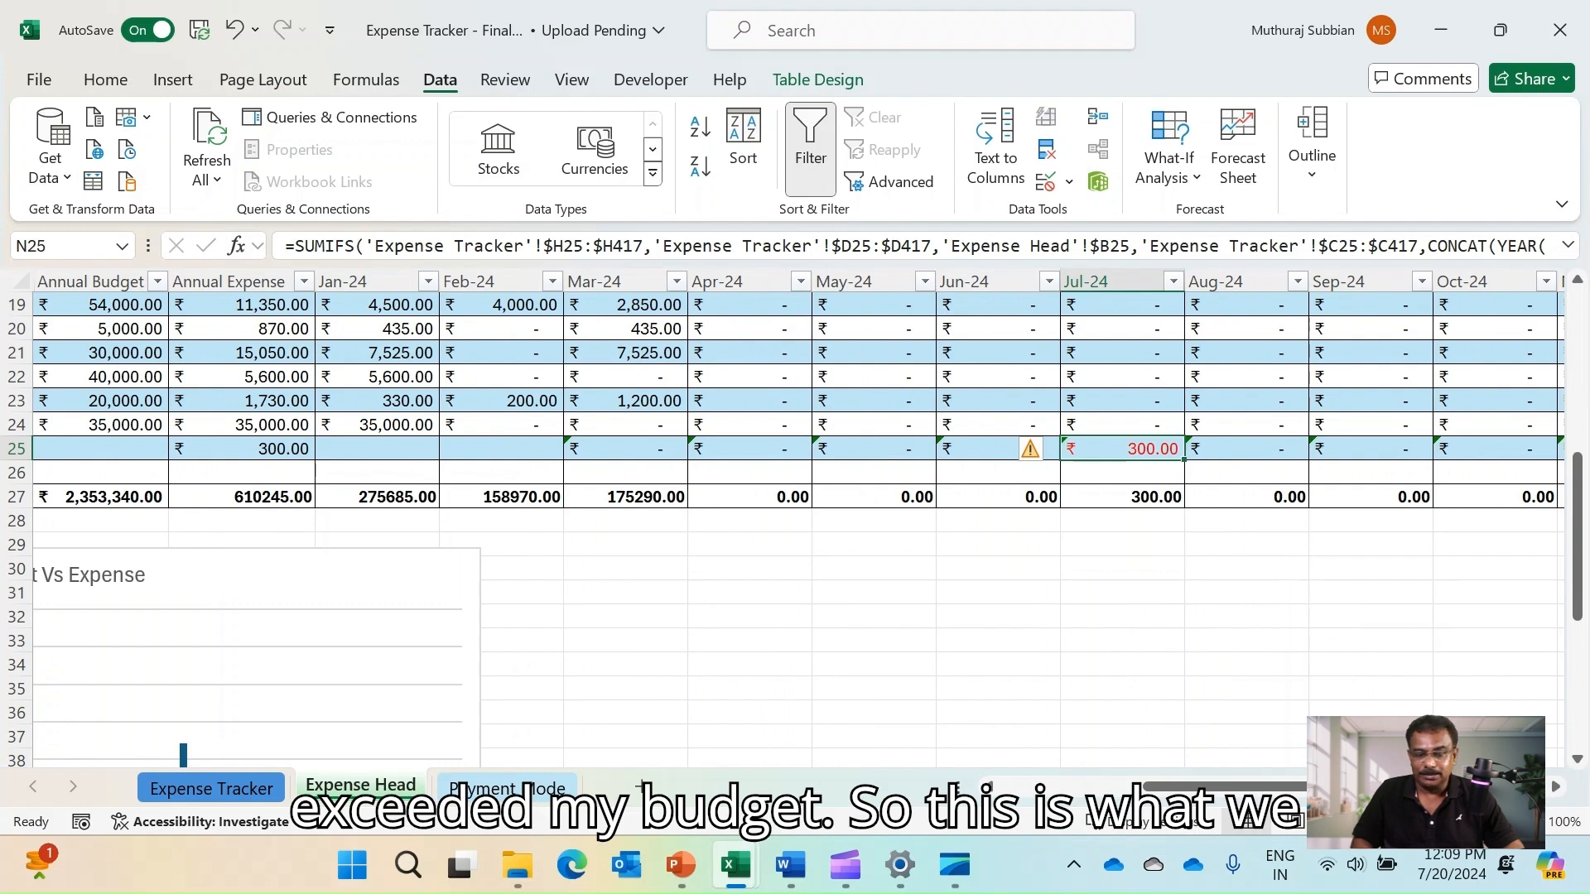
{"action": "key", "text": "Left"}
{"action": "key", "text": "Left"}
{"action": "key", "text": "Left"}
{"action": "key", "text": "Left"}
{"action": "key", "text": "Left"}
{"action": "key", "text": "Left"}
{"action": "key", "text": "Left"}
{"action": "key", "text": "Left"}
{"action": "key", "text": "Left"}
{"action": "key", "text": "Left"}
{"action": "key", "text": "Left"}
{"action": "key", "text": "Left"}
{"action": "key", "text": "Left"}
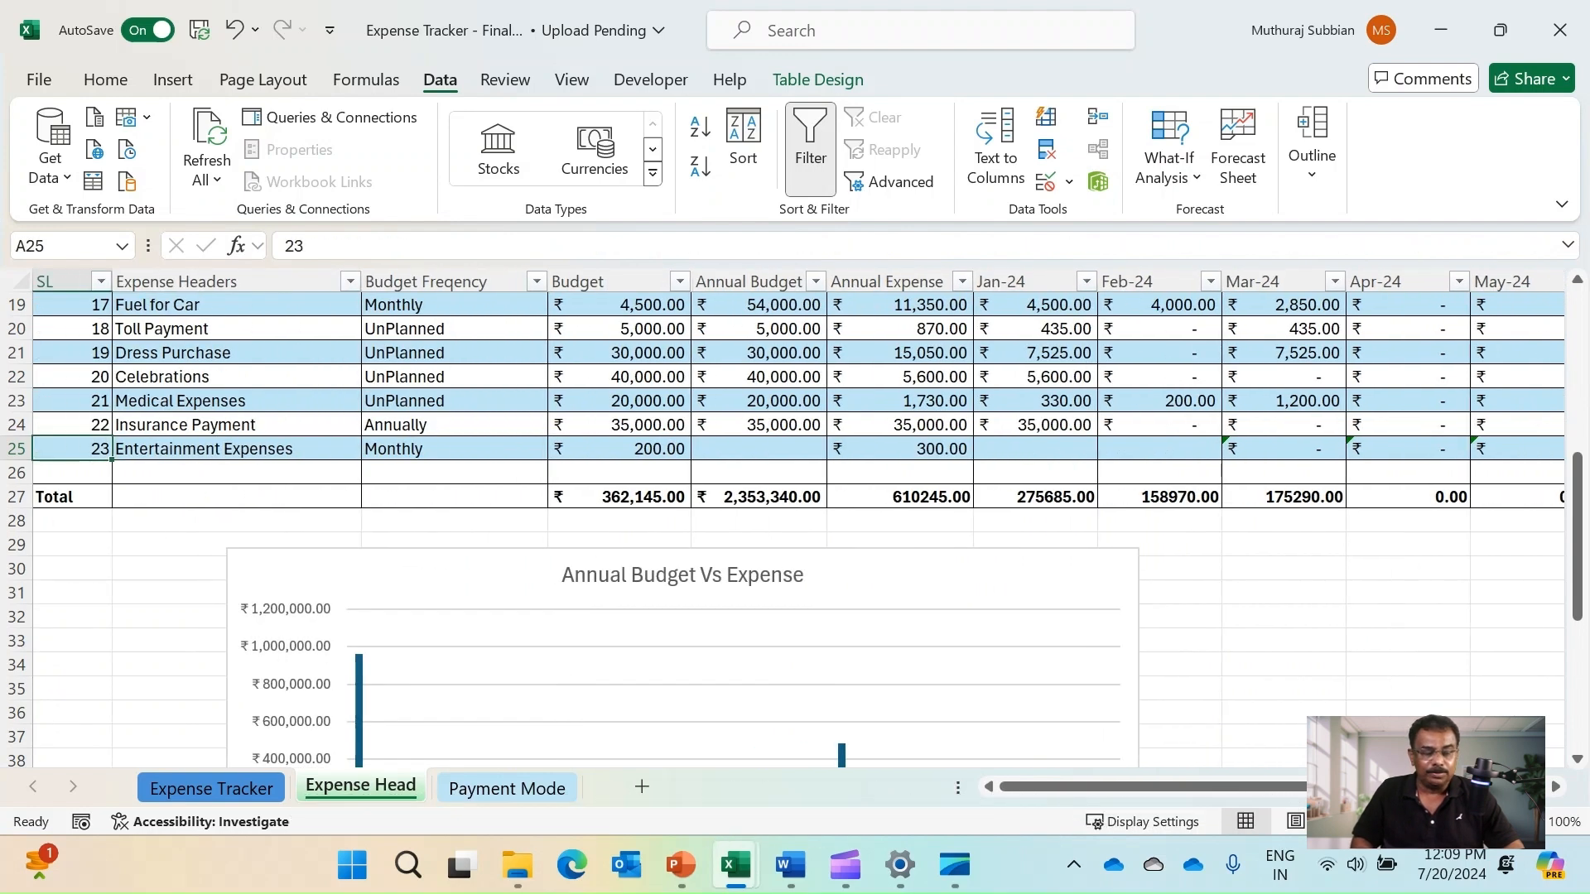
{"action": "key", "text": "Right"}
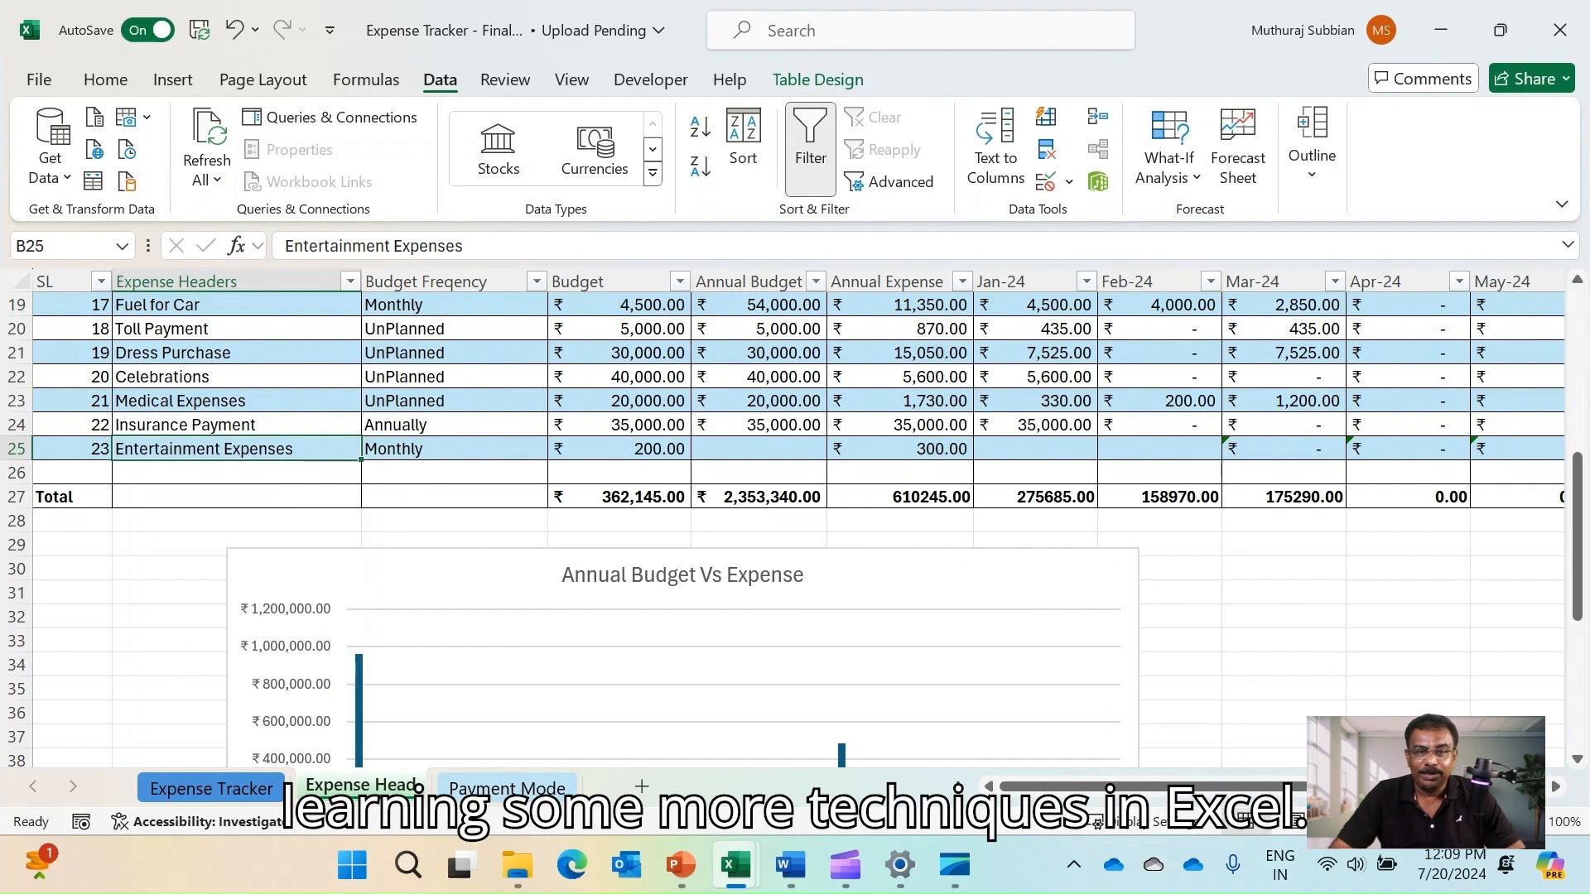
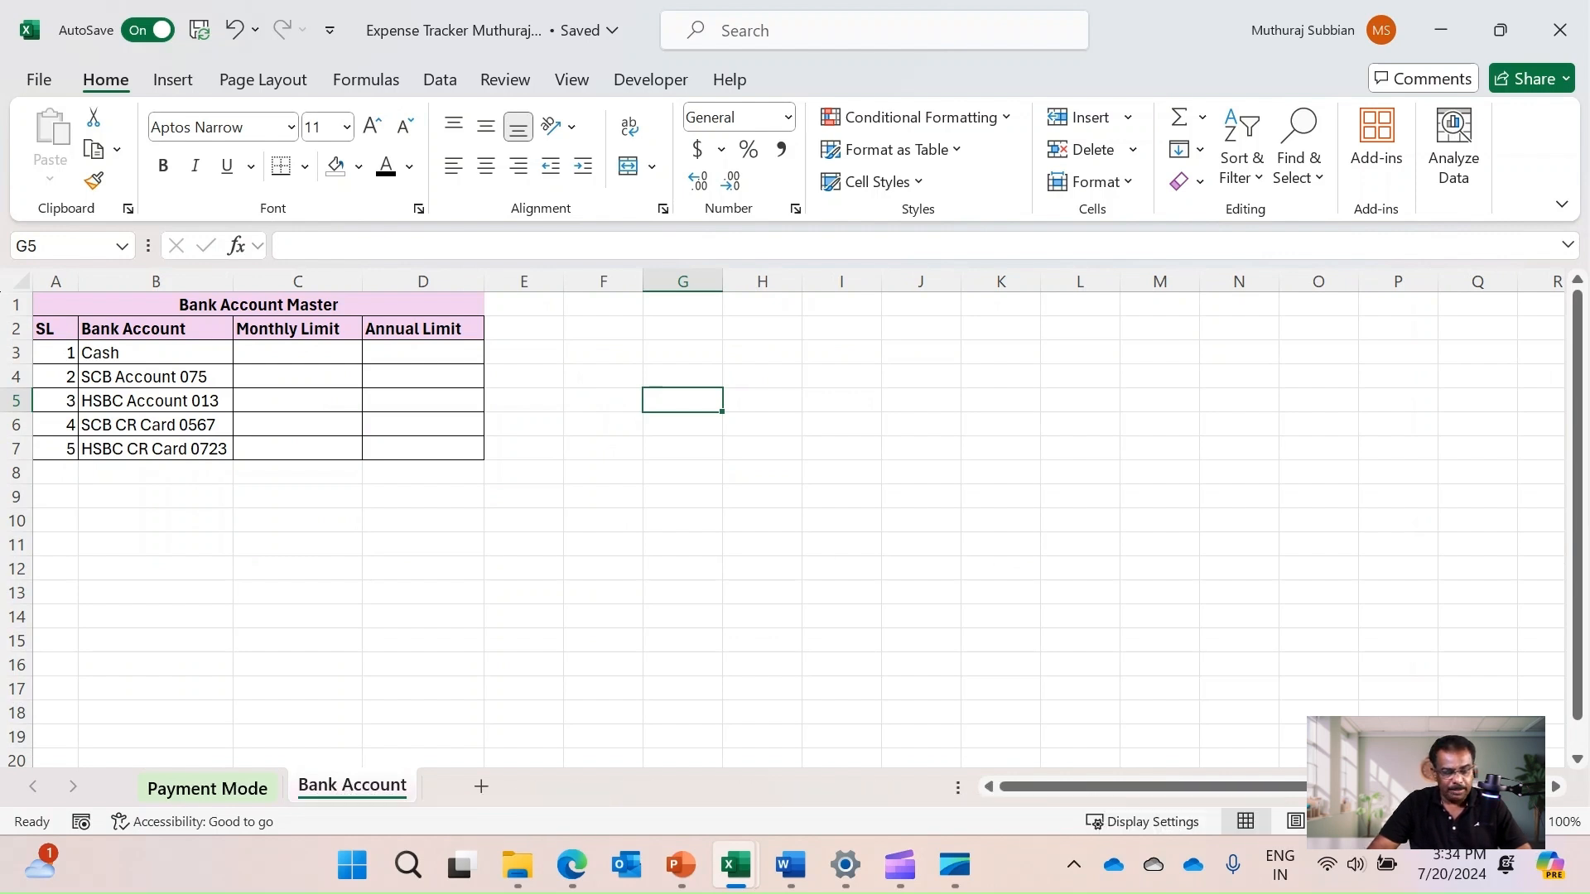
Review the Payment Mode sheet and move the Bank Account sheet in front of it
{"action": "left_click", "coordinate": [207, 788]}
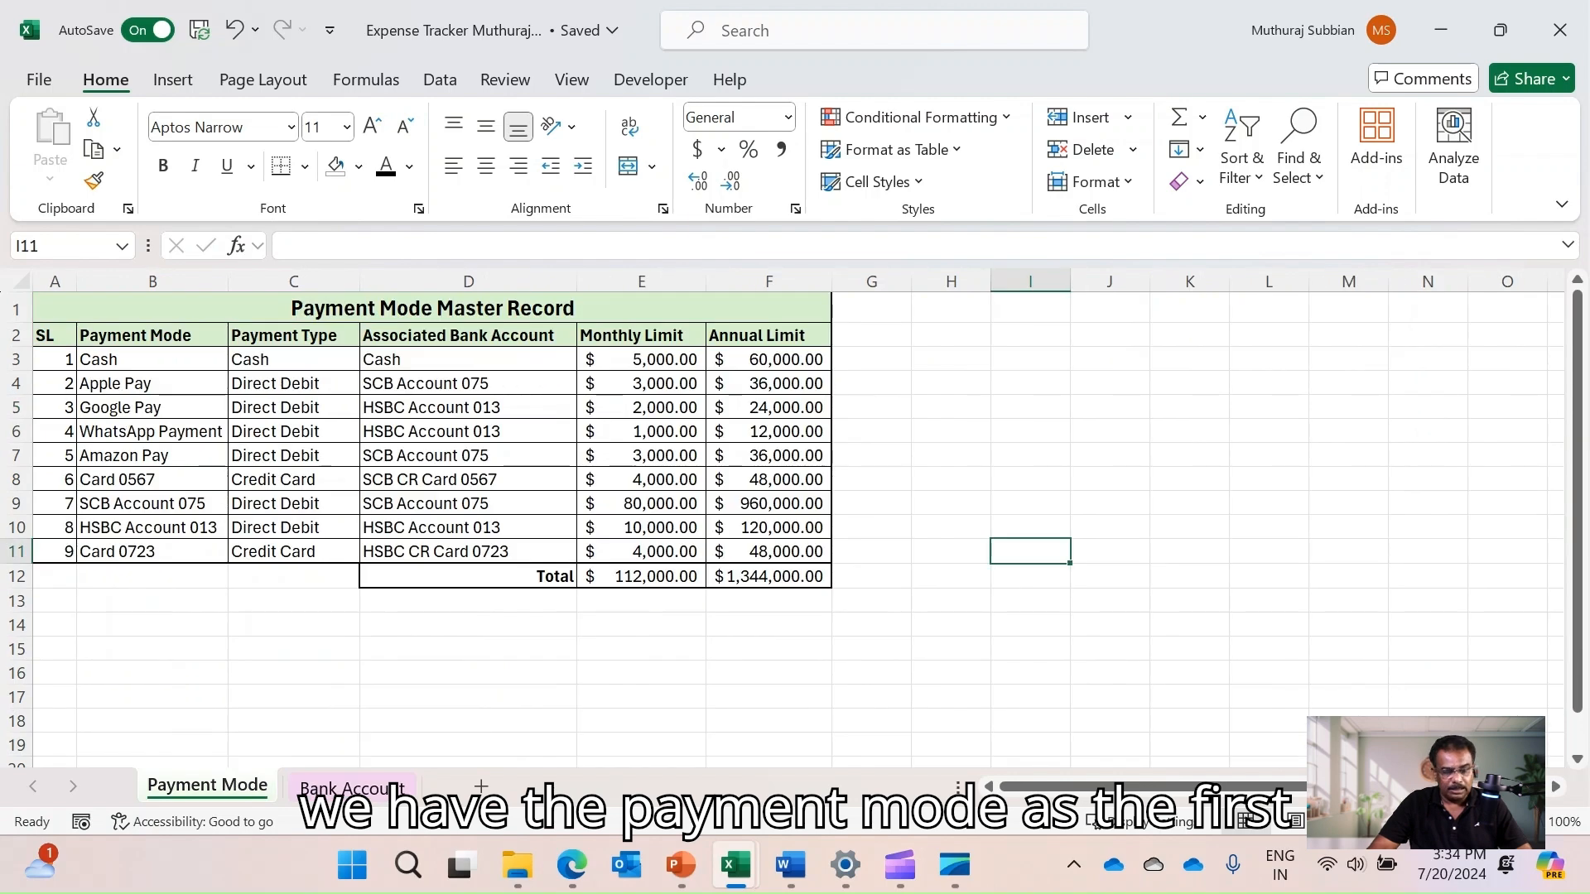
{"action": "left_click", "coordinate": [398, 787]}
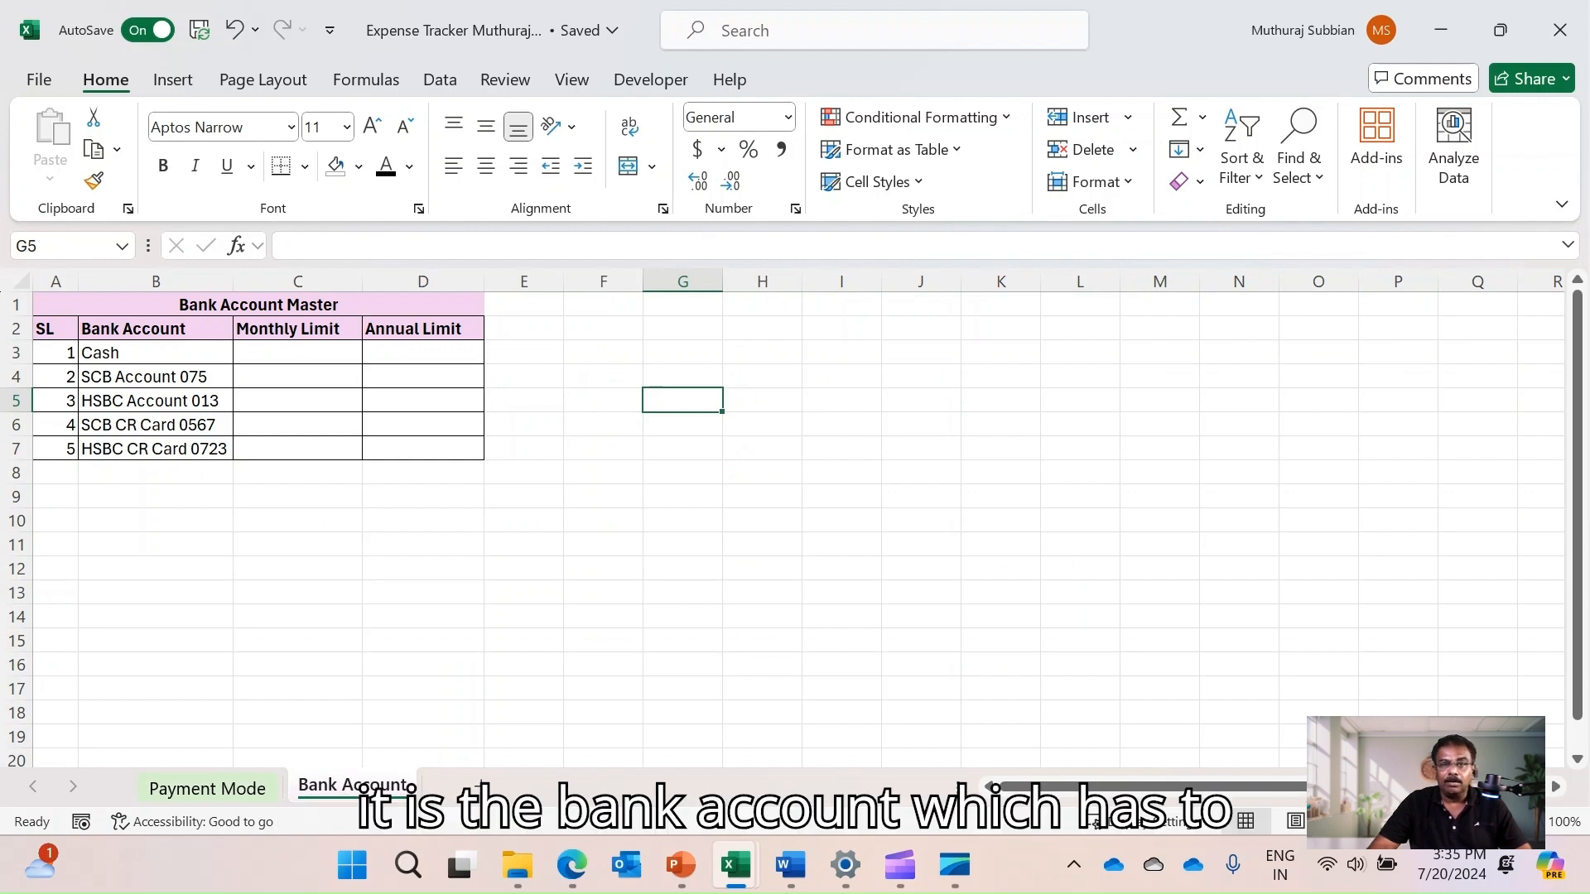
{"action": "left_click_drag", "start_coordinate": [352, 785], "coordinate": [199, 788]}
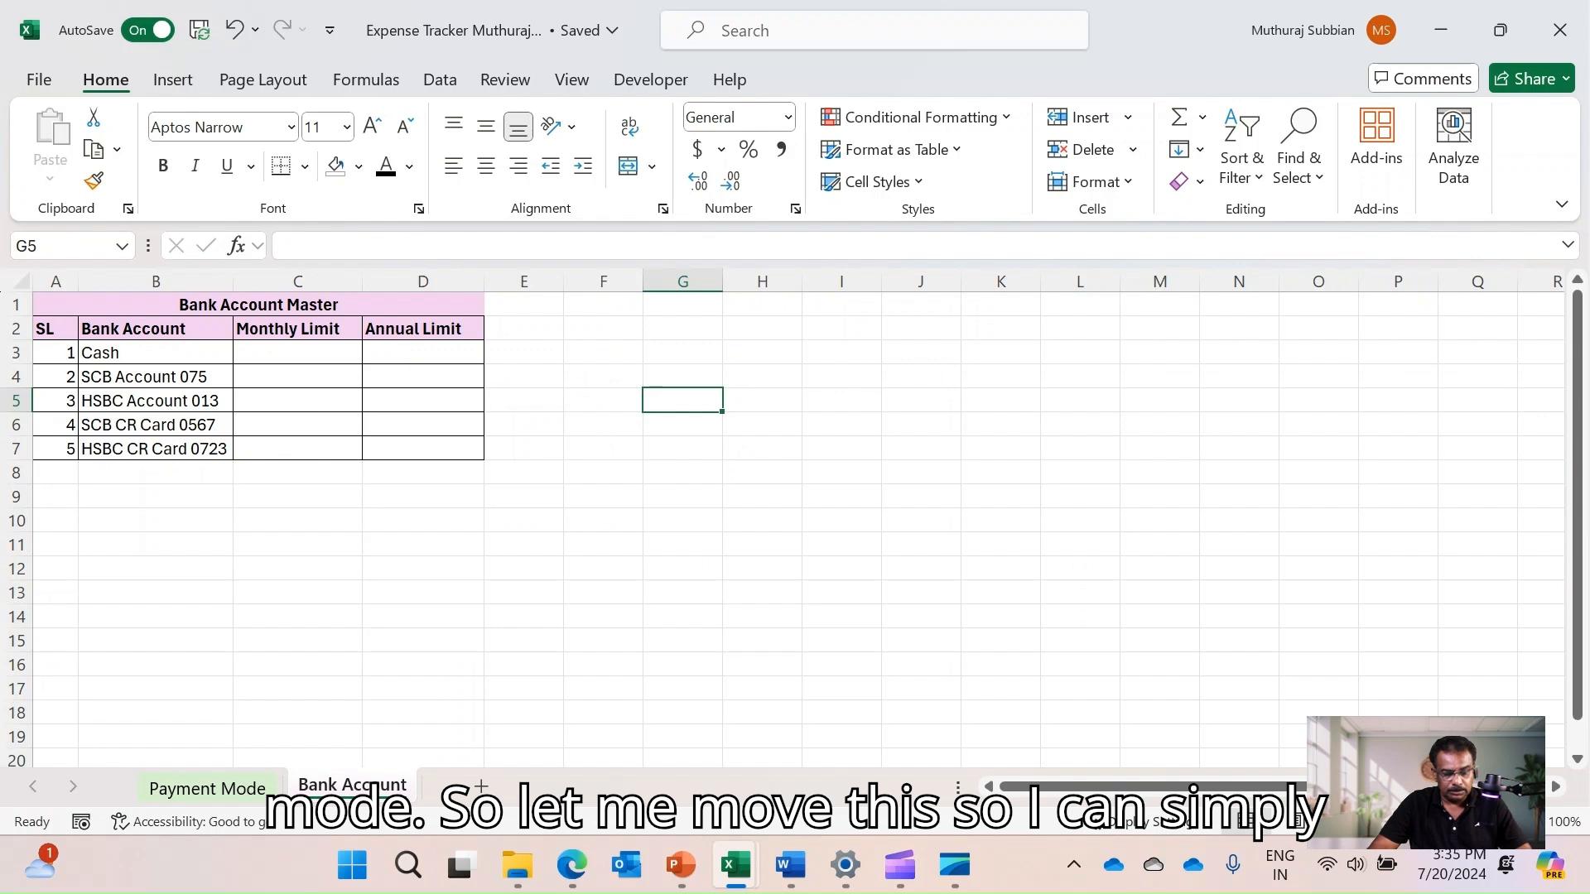
{"action": "left_click_drag", "start_coordinate": [352, 785], "coordinate": [332, 786]}
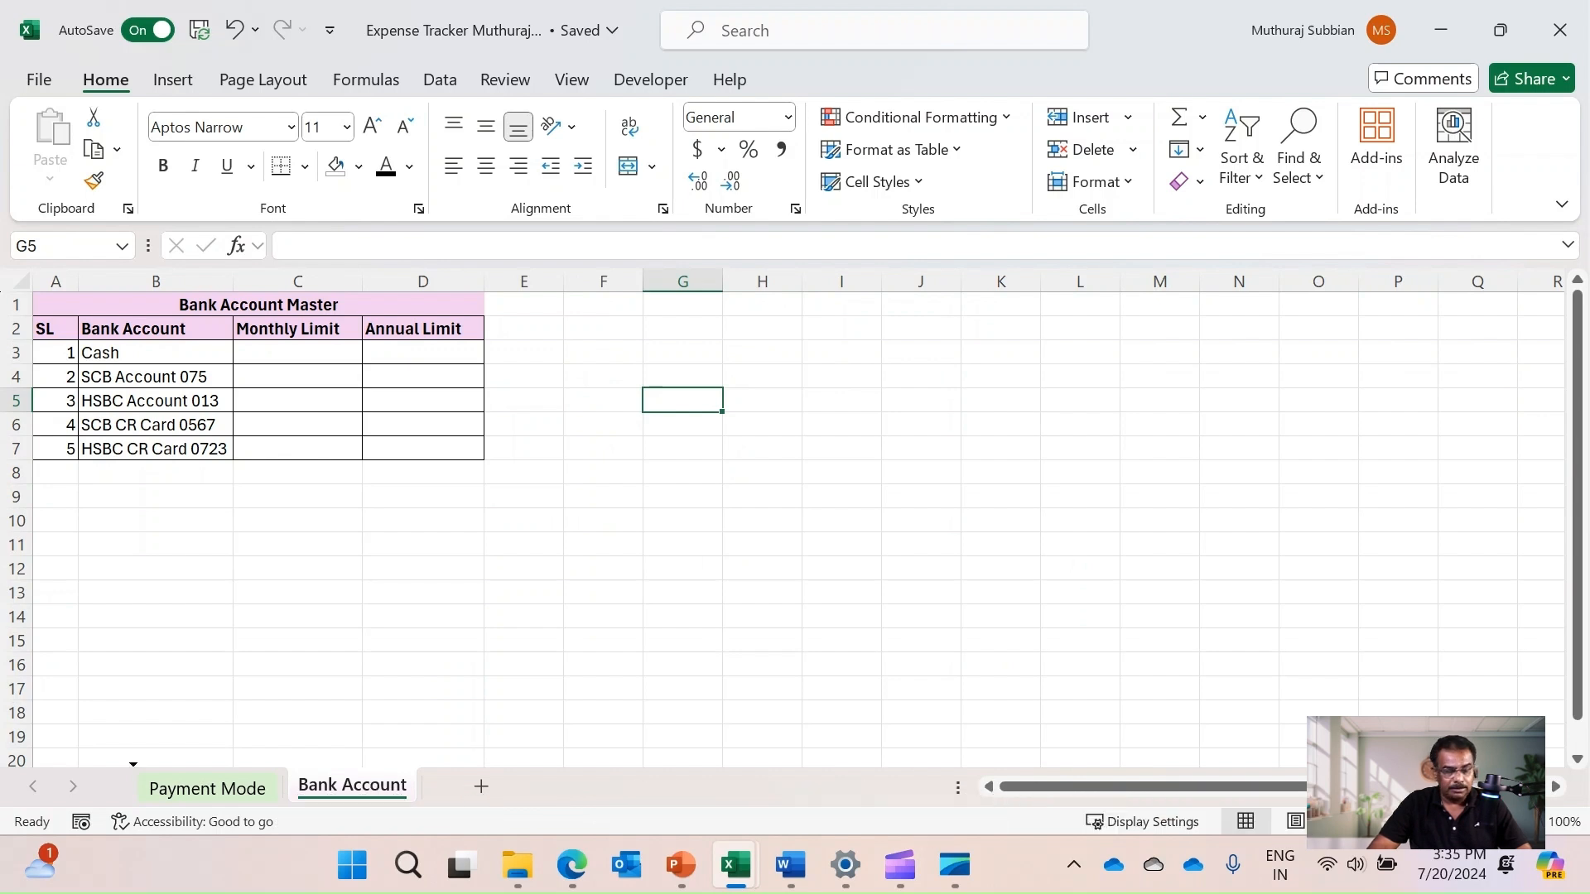
{"action": "left_click_drag", "start_coordinate": [165, 787], "coordinate": [157, 786]}
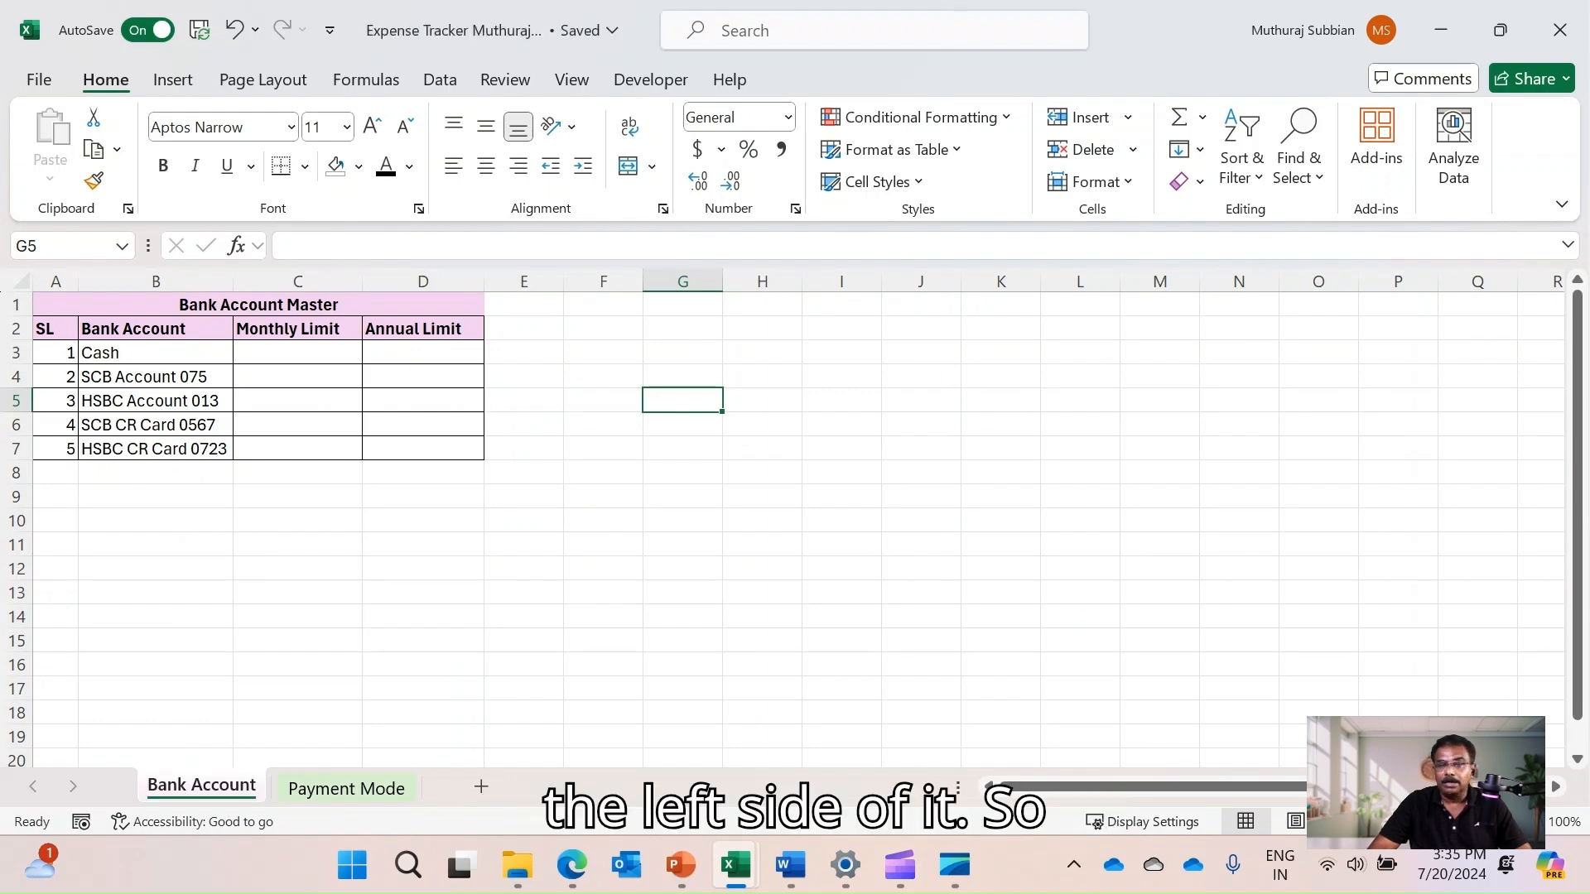
{"action": "left_click", "coordinate": [524, 689]}
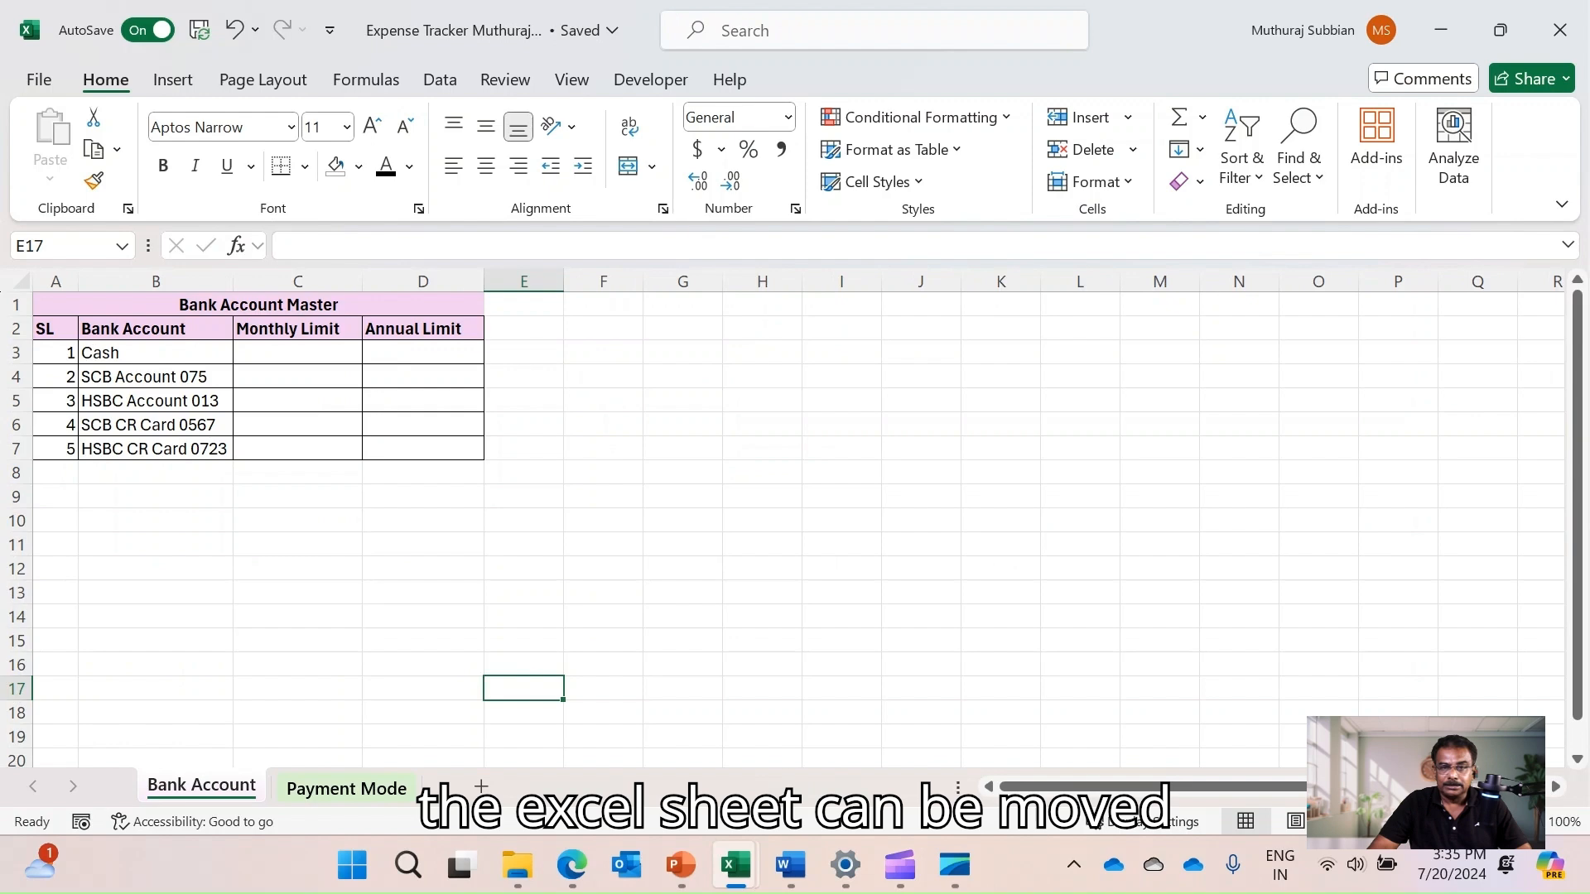
Add a new worksheet after Payment Mode and name it Expense Head
{"action": "key", "text": "ctrl+Page_Down"}
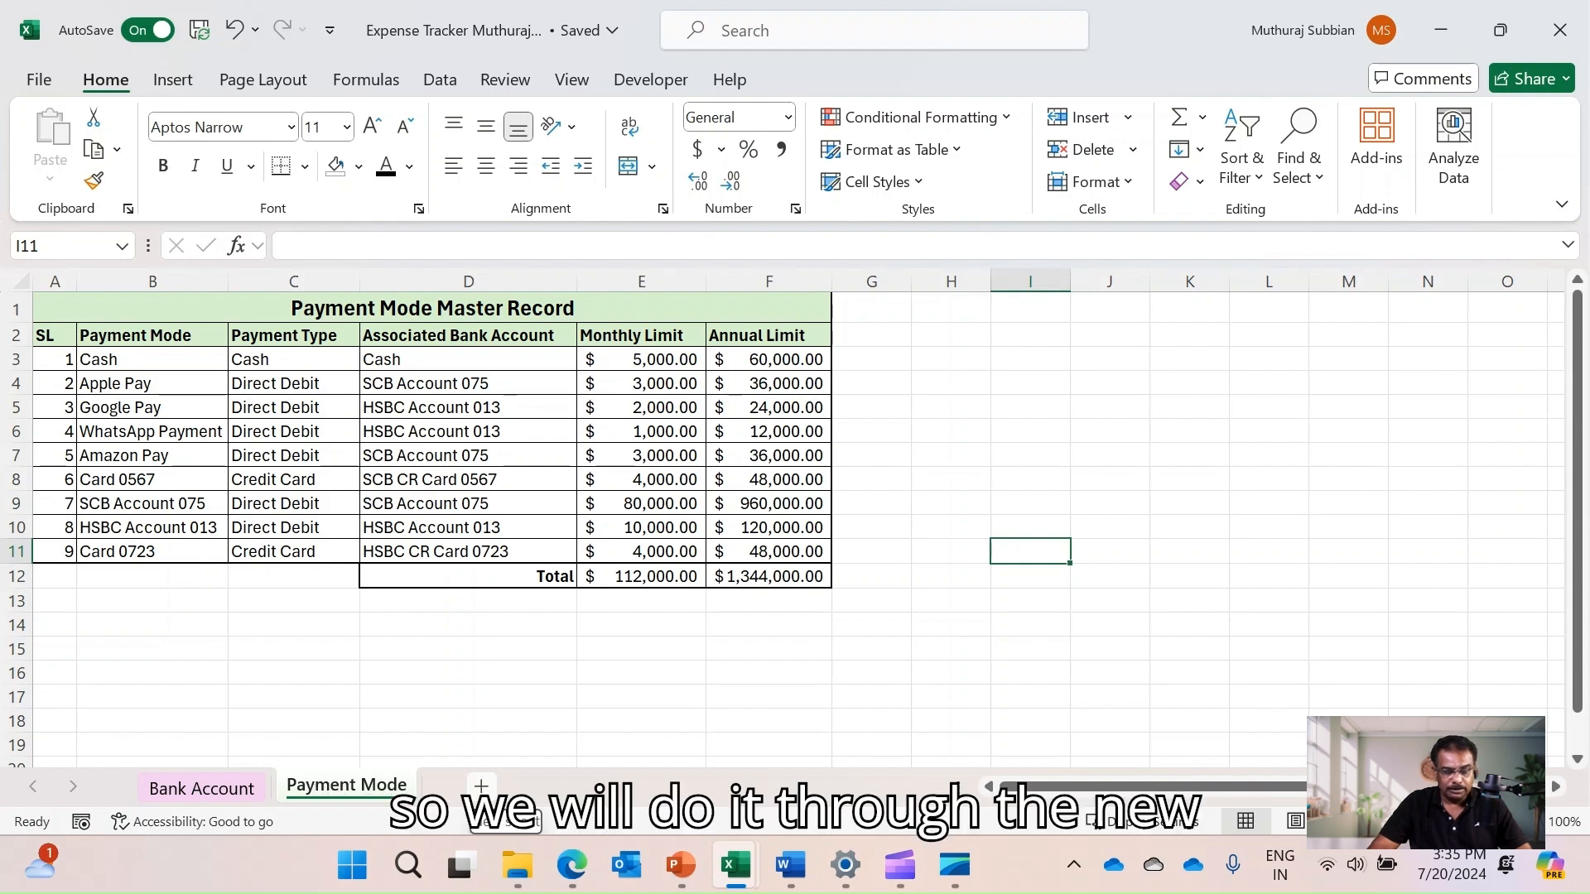
{"action": "left_click", "coordinate": [566, 785]}
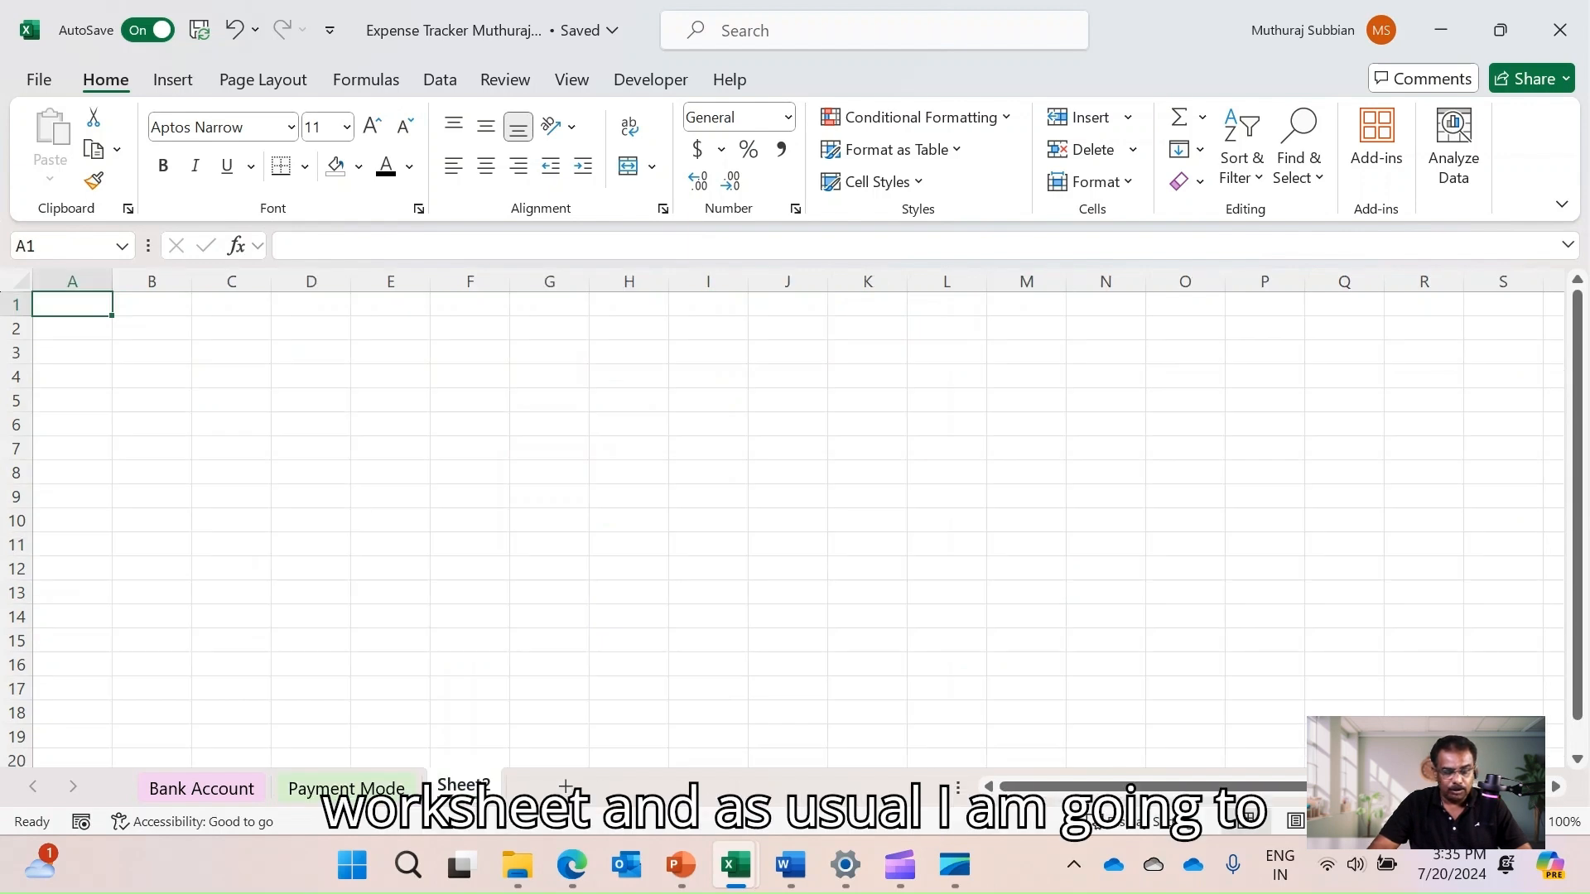
{"action": "double_click", "coordinate": [464, 786]}
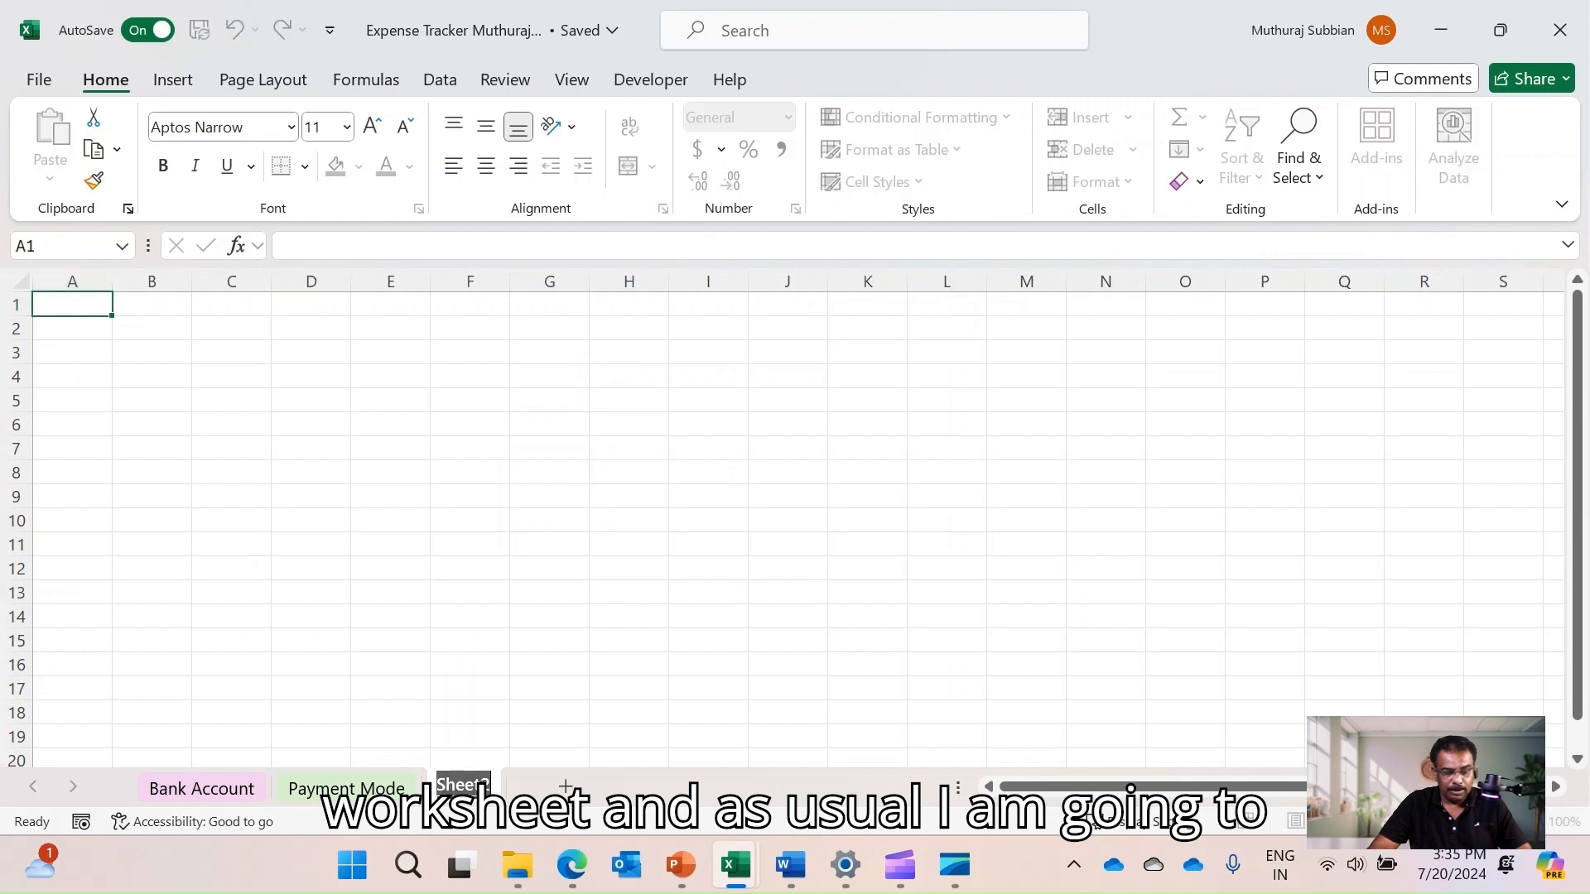
{"action": "type", "text": "Expense"}
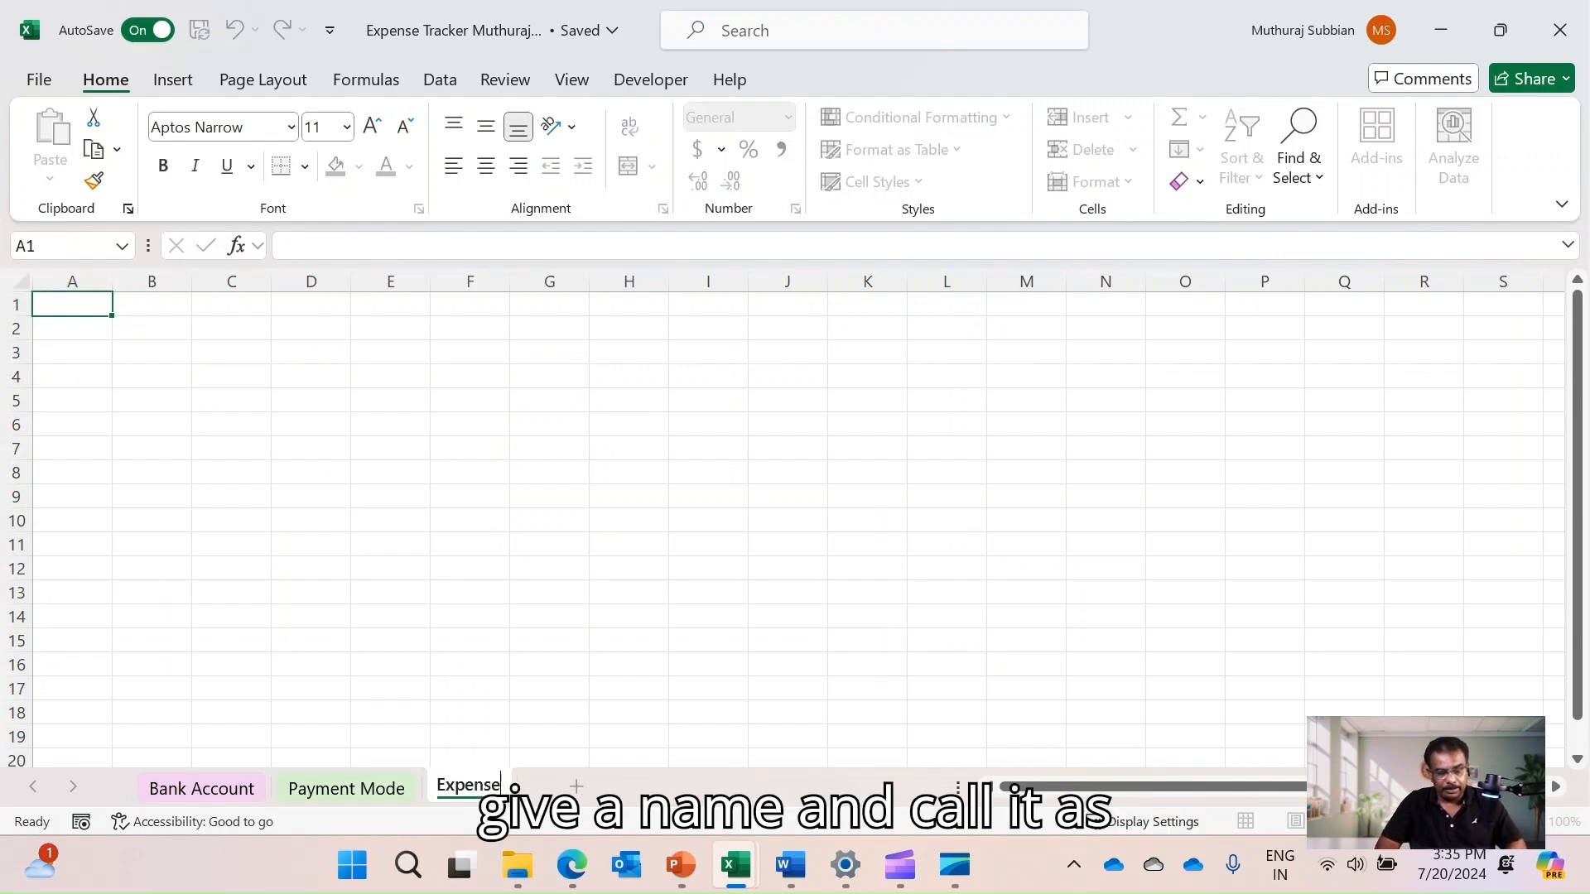
{"action": "key", "text": "Return"}
{"action": "type", "text": "H"}
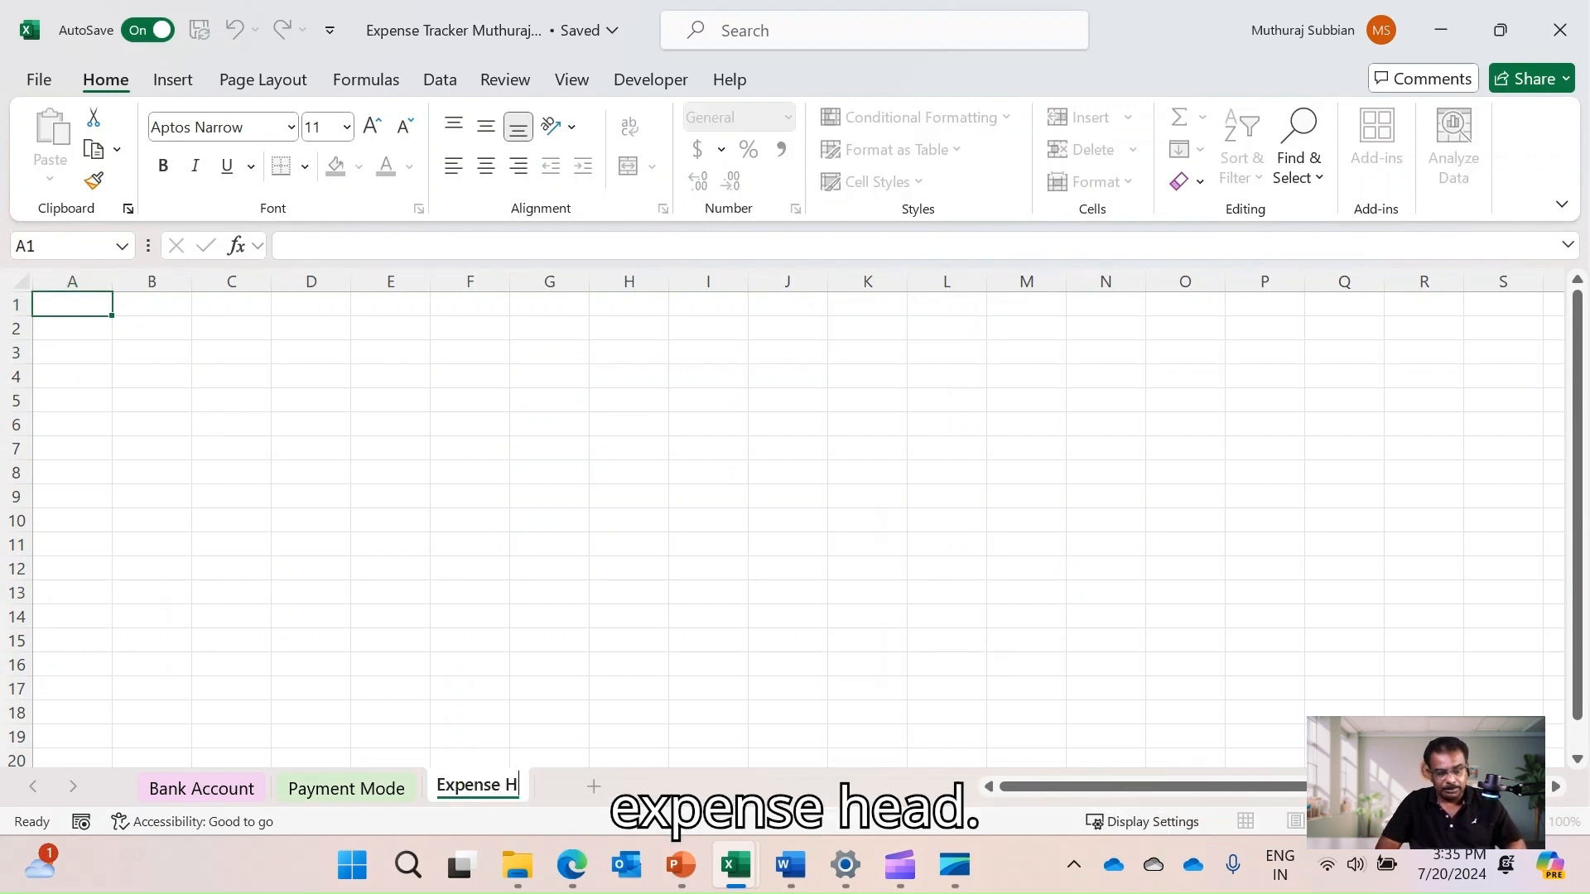
{"action": "type", "text": "ead"}
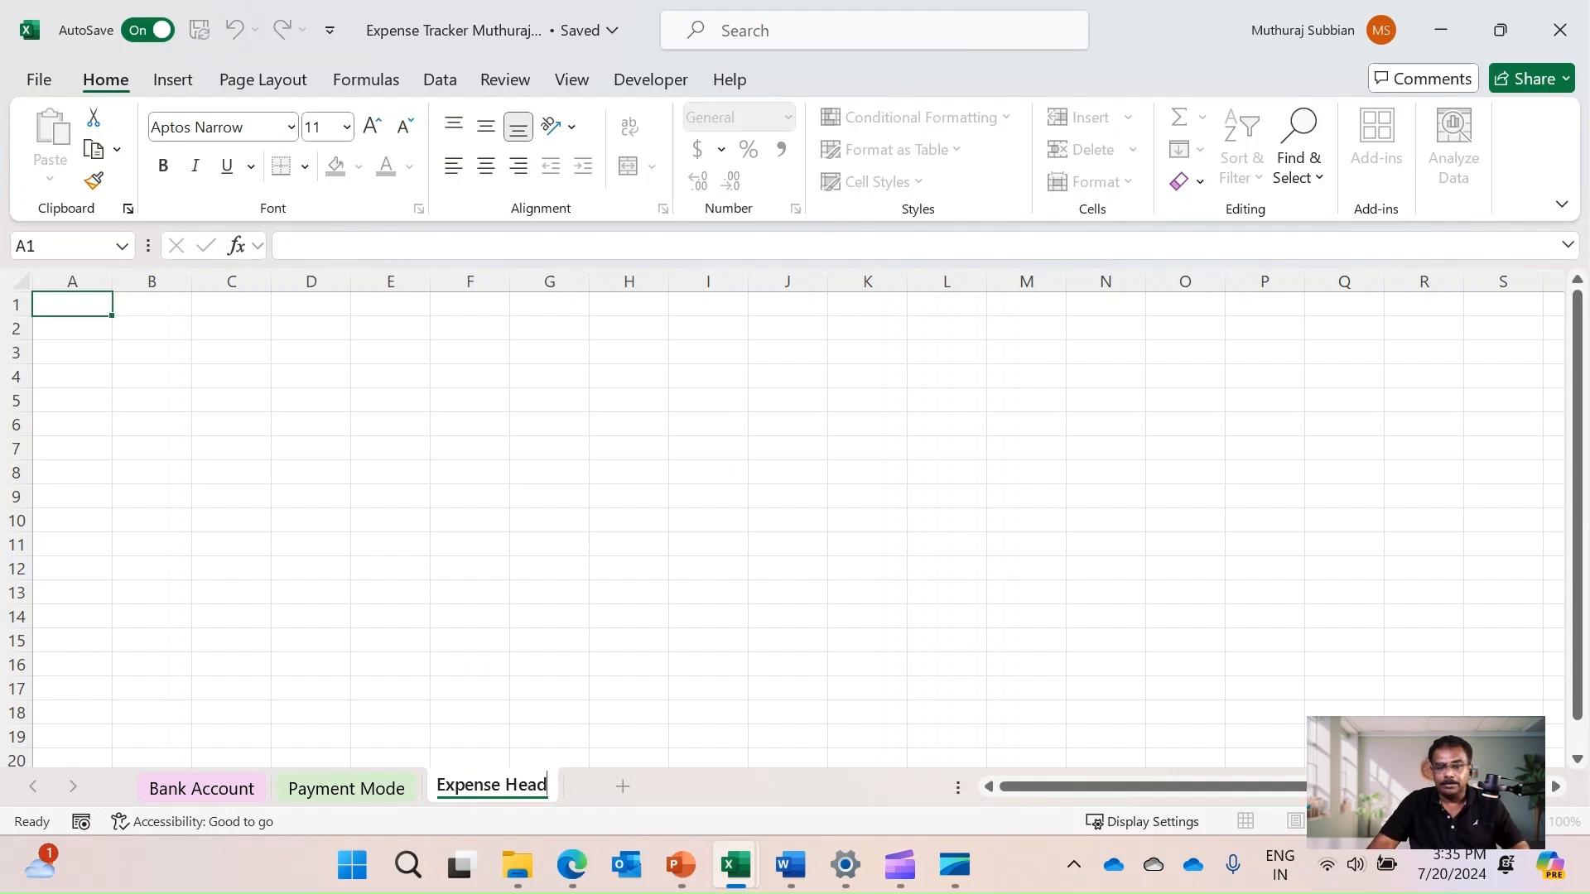
{"action": "left_click", "coordinate": [787, 569]}
Enter the column headers SL in A1 and Expense Head in B1 of the new sheet
{"action": "key", "text": "ctrl+Home"}
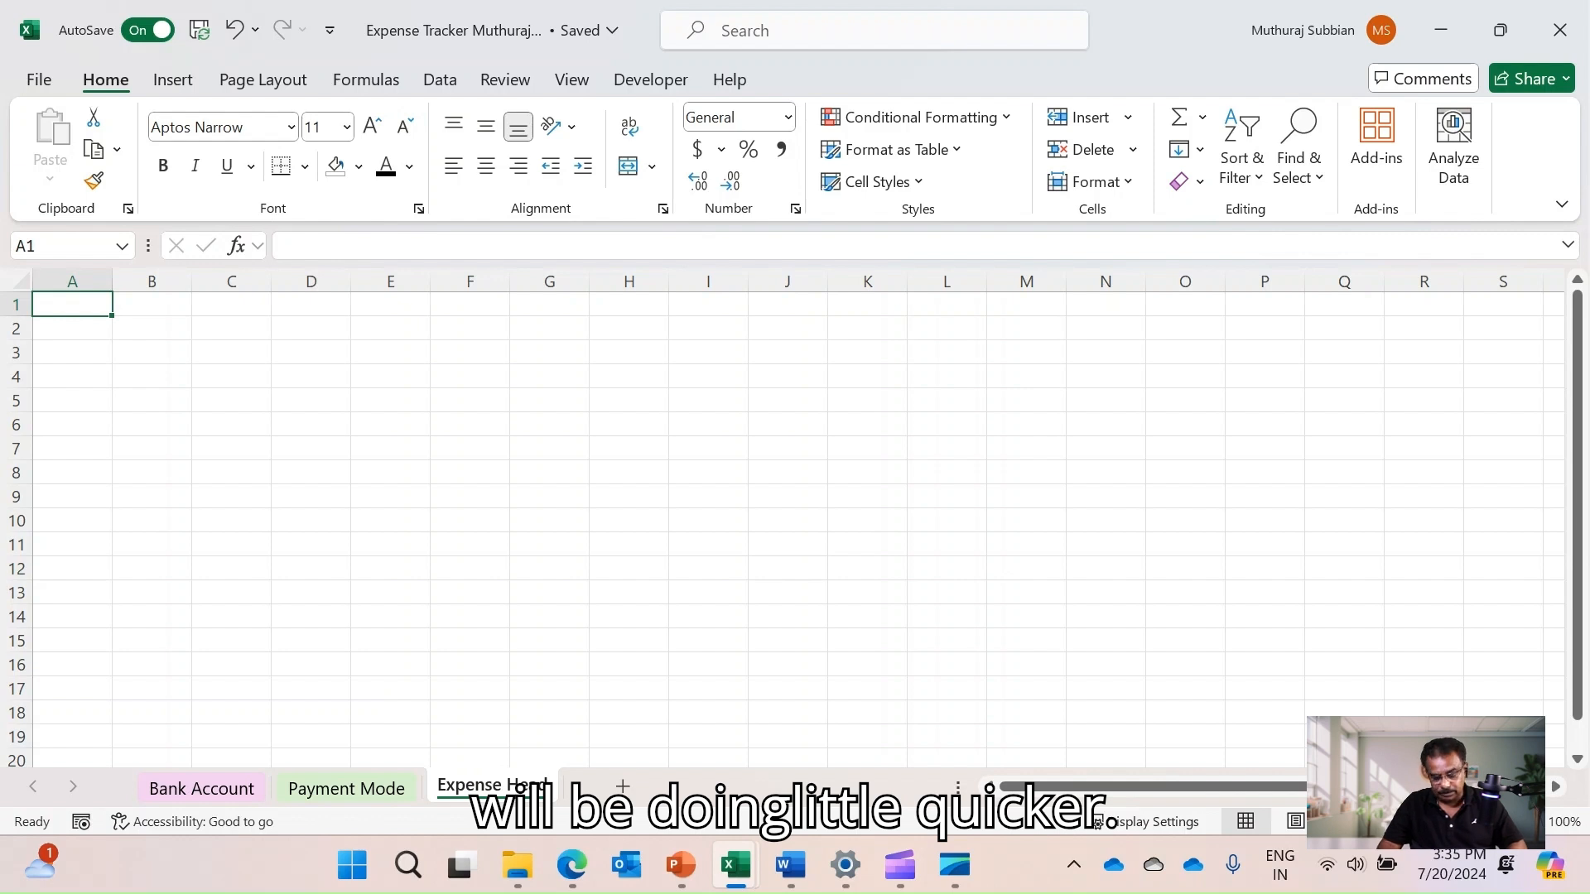
{"action": "type", "text": "S"}
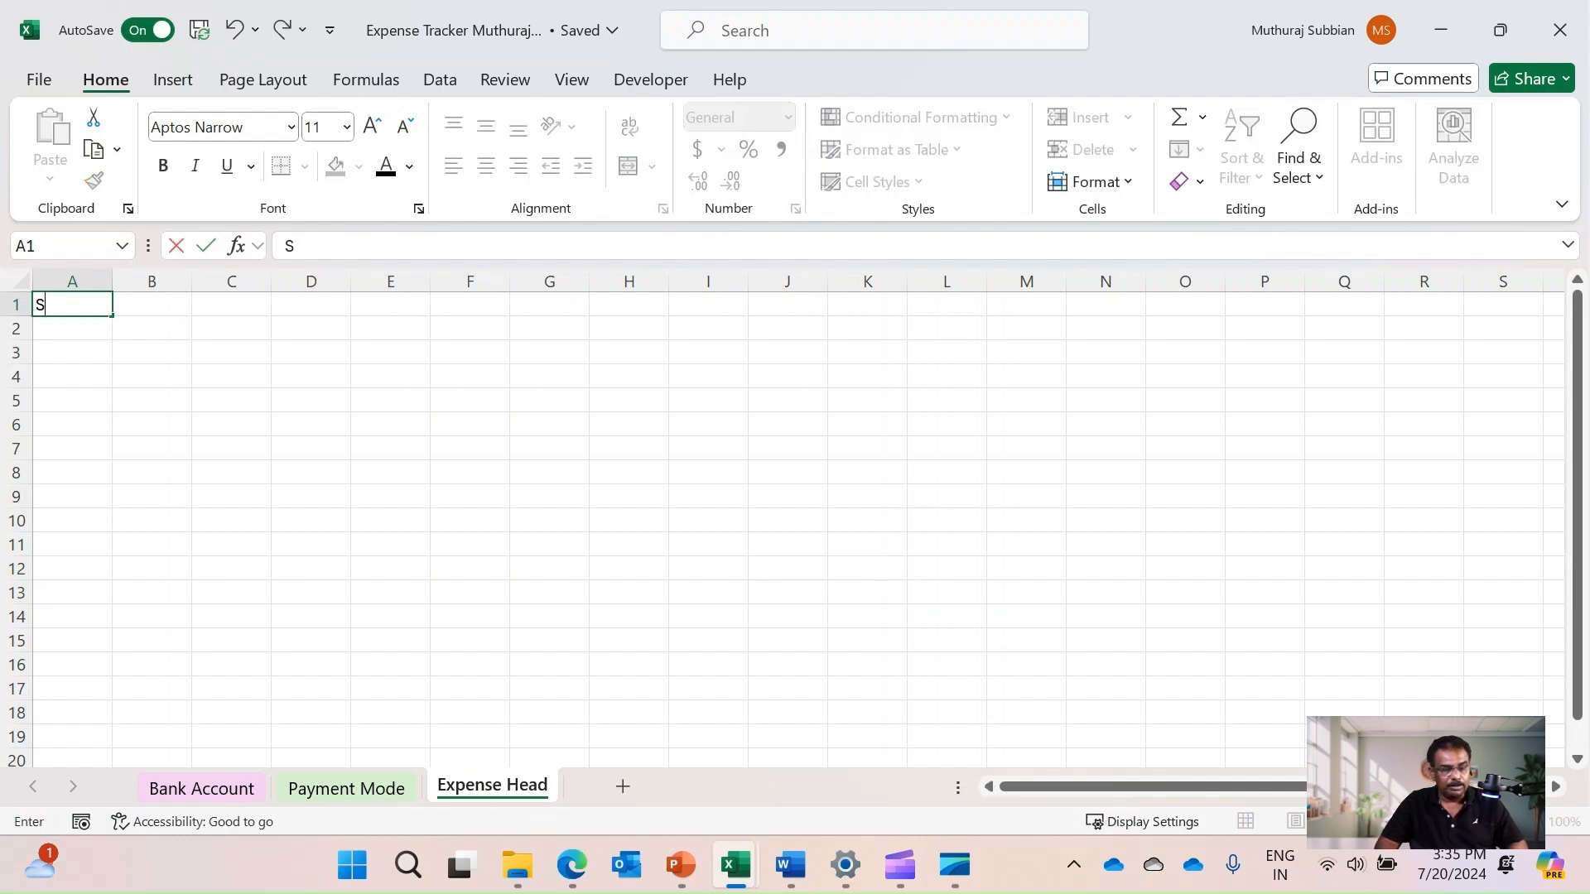
{"action": "type", "text": "L"}
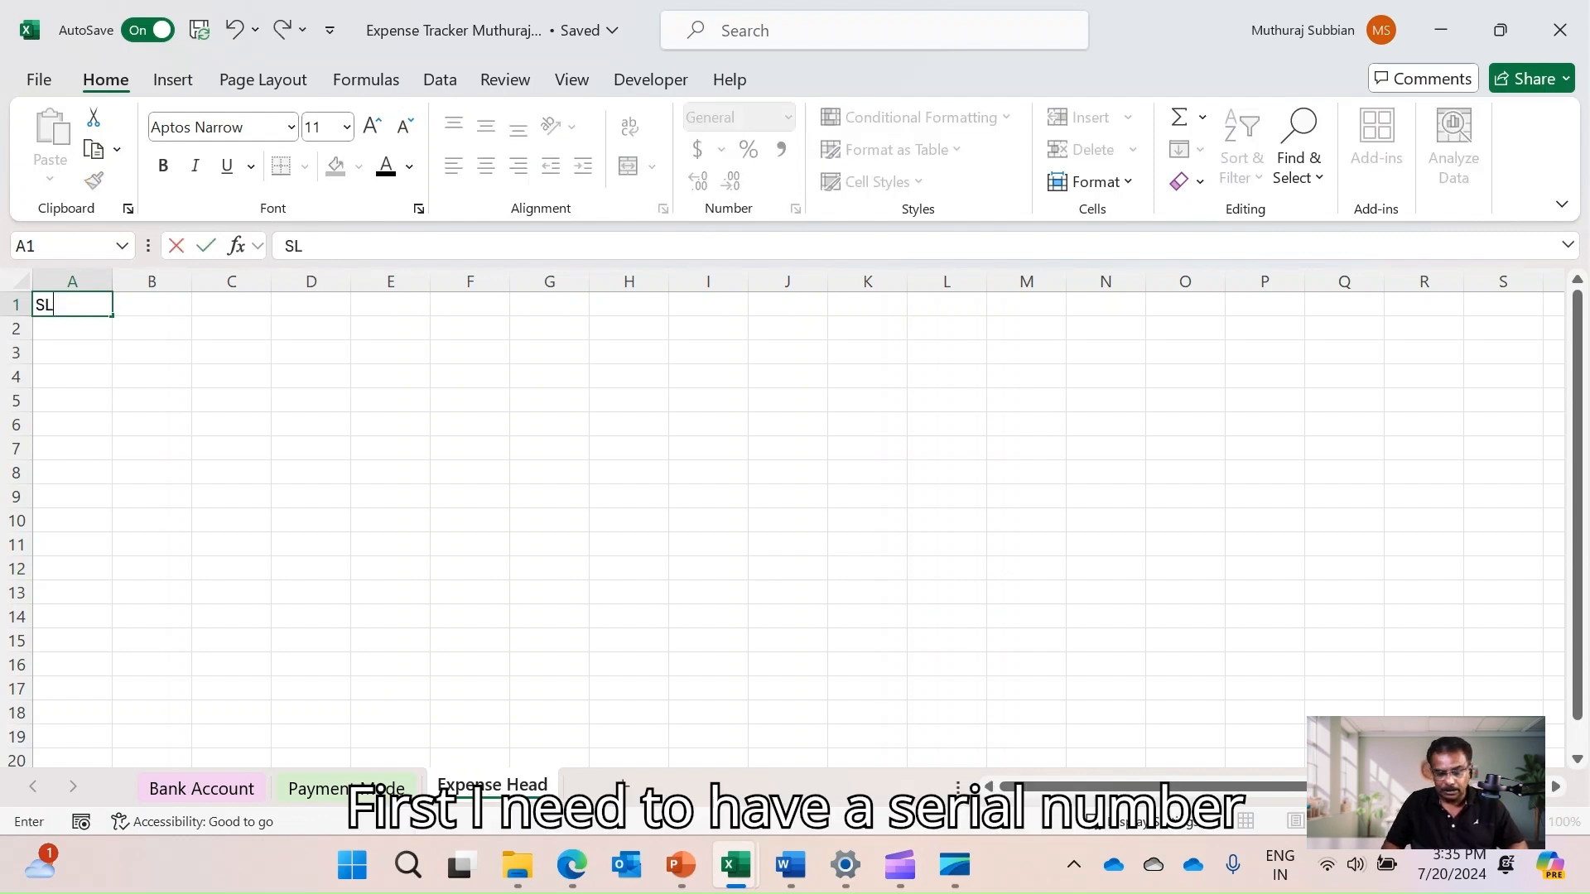
{"action": "key", "text": "Tab"}
{"action": "type", "text": "Exp"}
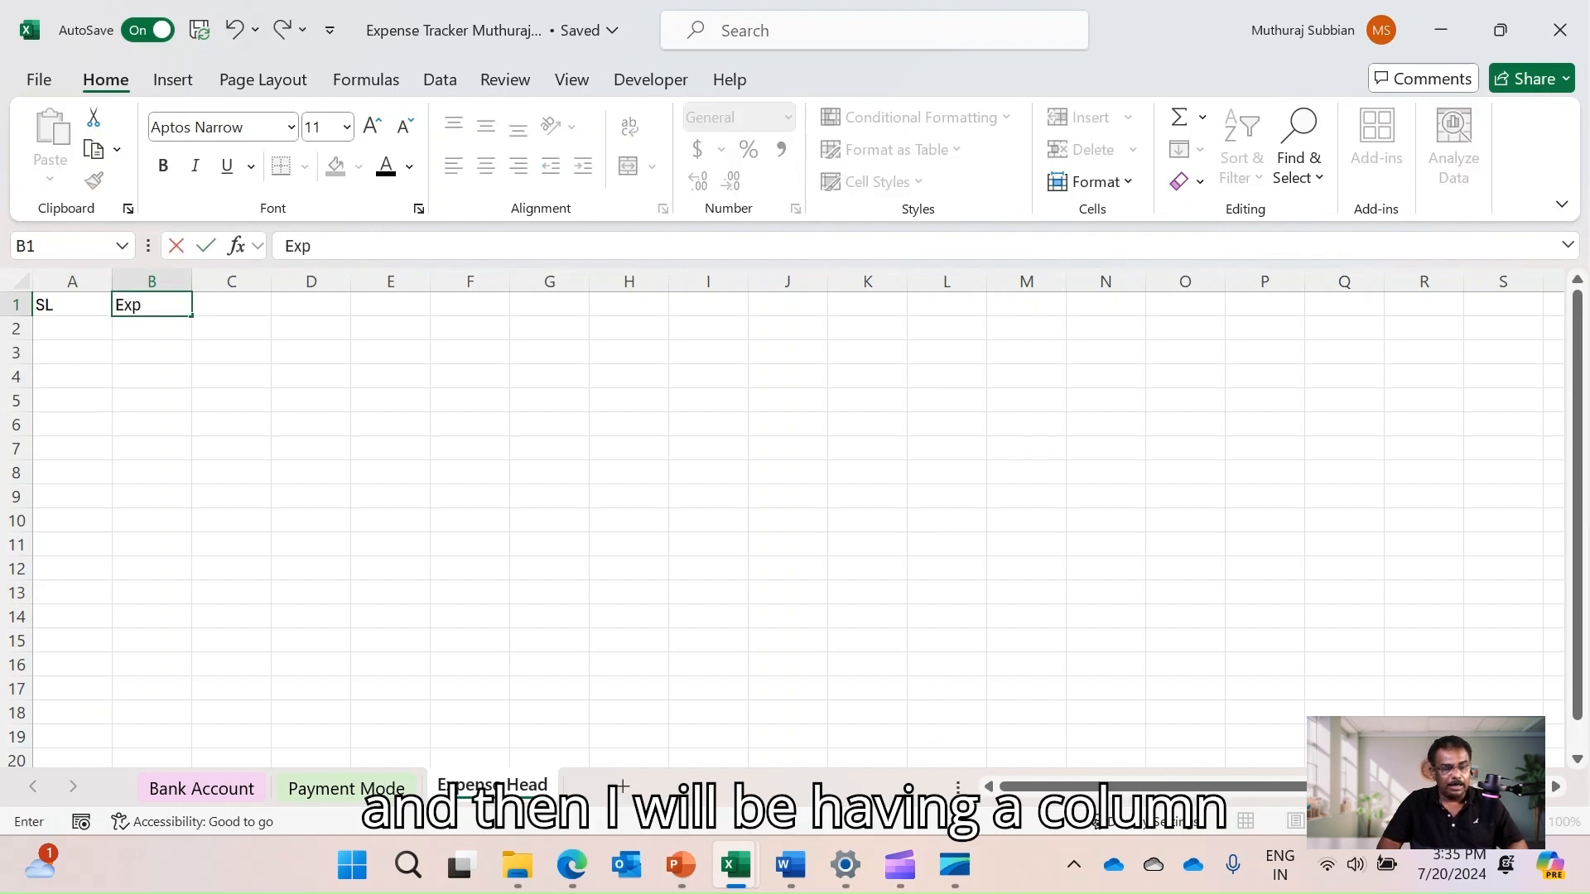
{"action": "type", "text": "ense"}
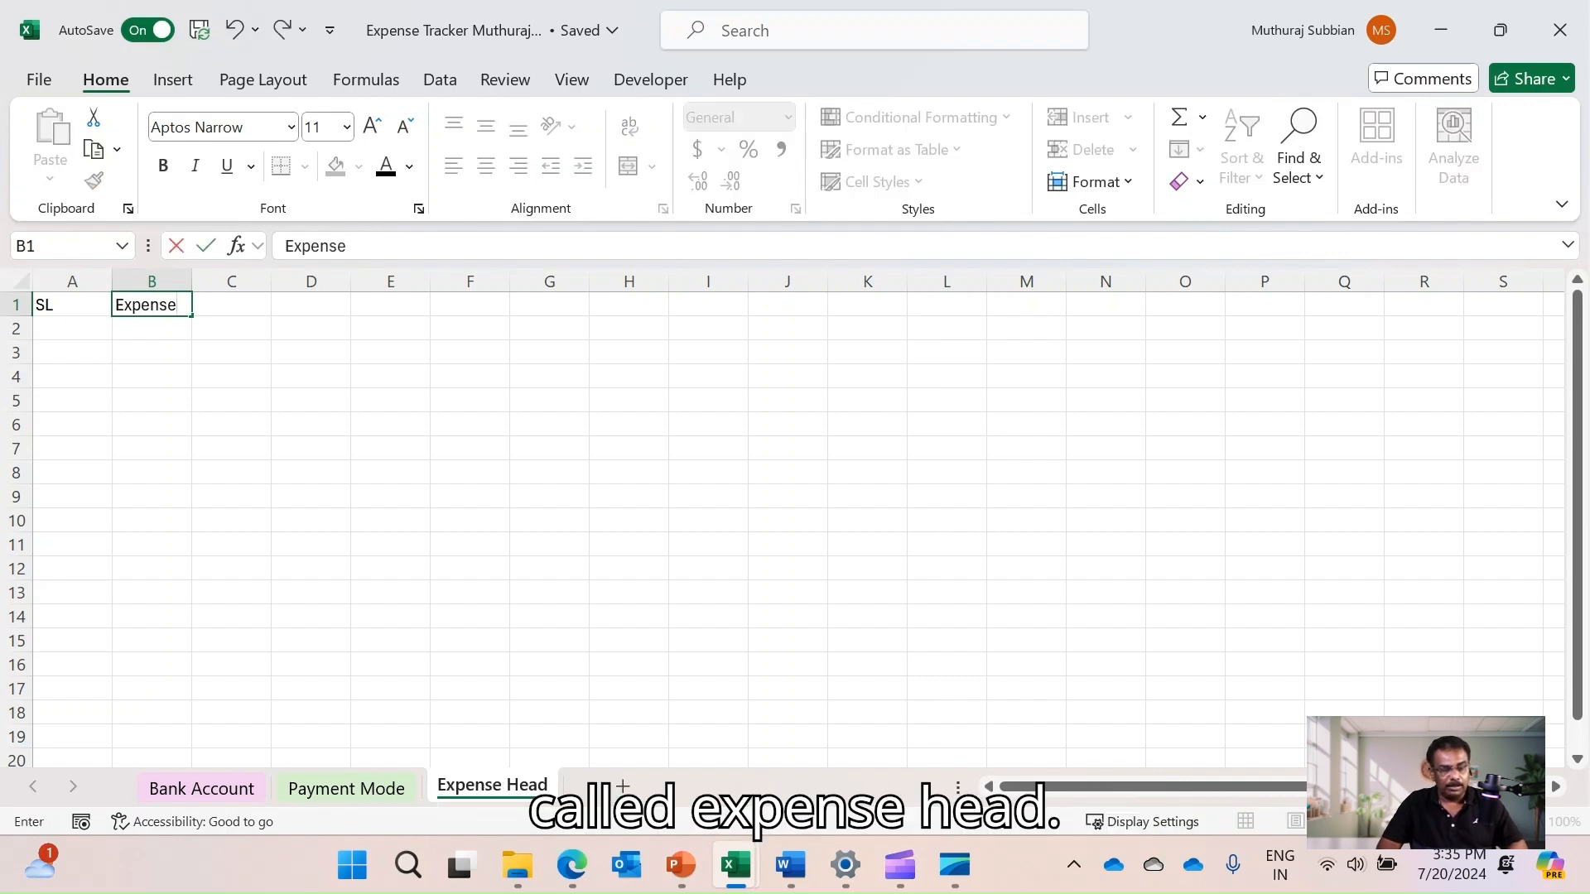
{"action": "type", "text": " Head"}
{"action": "key", "text": "Tab"}
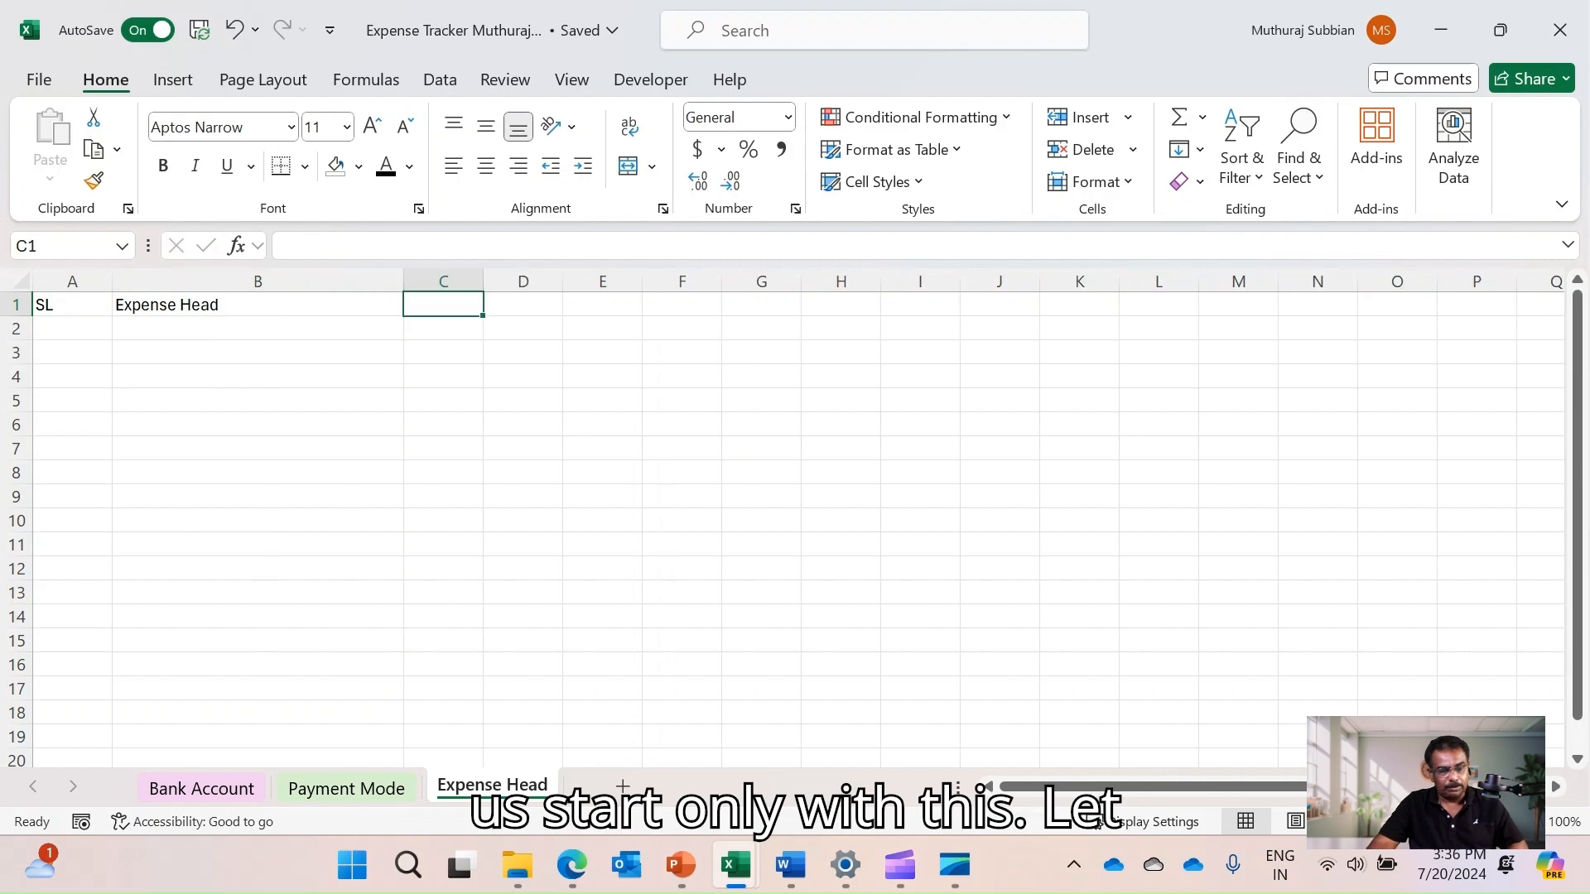
Widen the Expense Head column to about five times the width of the SL column
{"action": "key", "text": "Return"}
{"action": "key", "text": "Tab"}
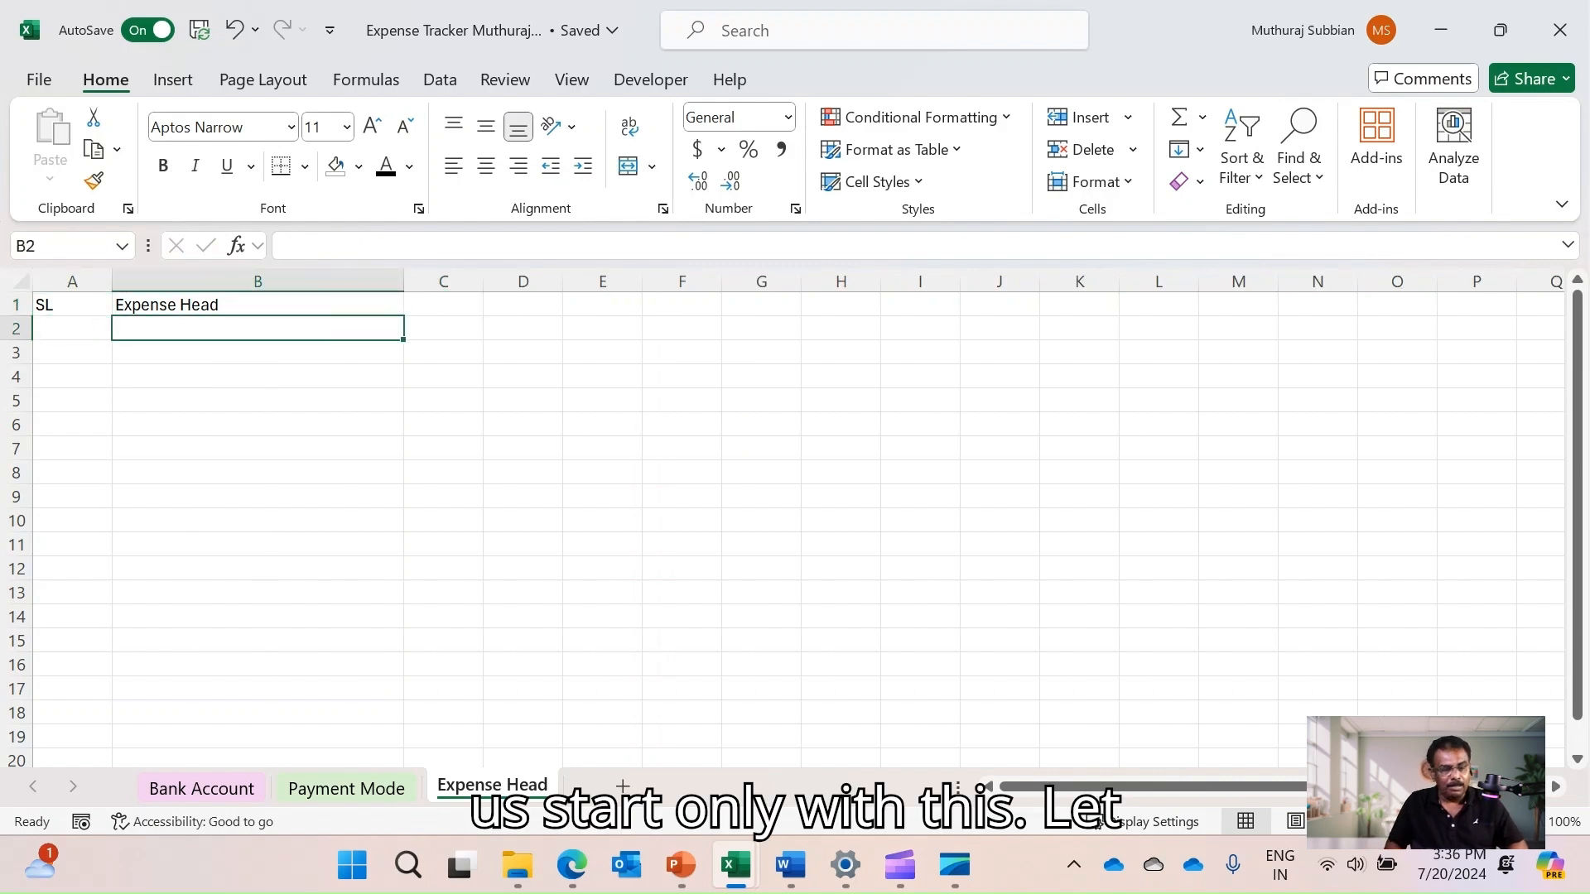
{"action": "left_click_drag", "start_coordinate": [403, 282], "coordinate": [516, 282]}
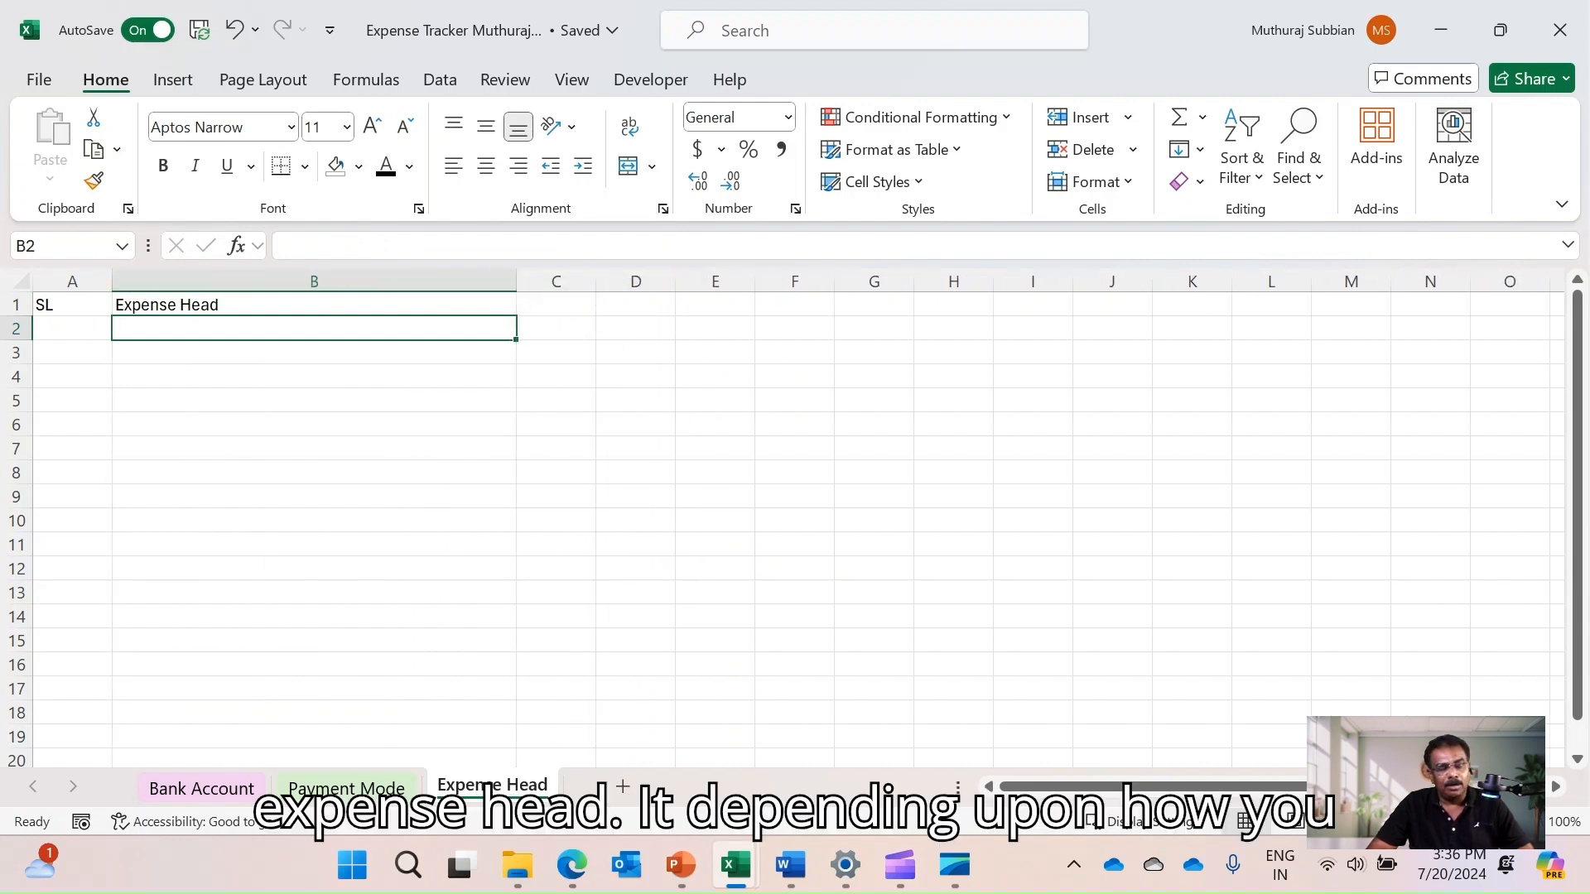
{"action": "key", "text": "Down"}
{"action": "key", "text": "Down"}
{"action": "key", "text": "Up"}
{"action": "key", "text": "Up"}
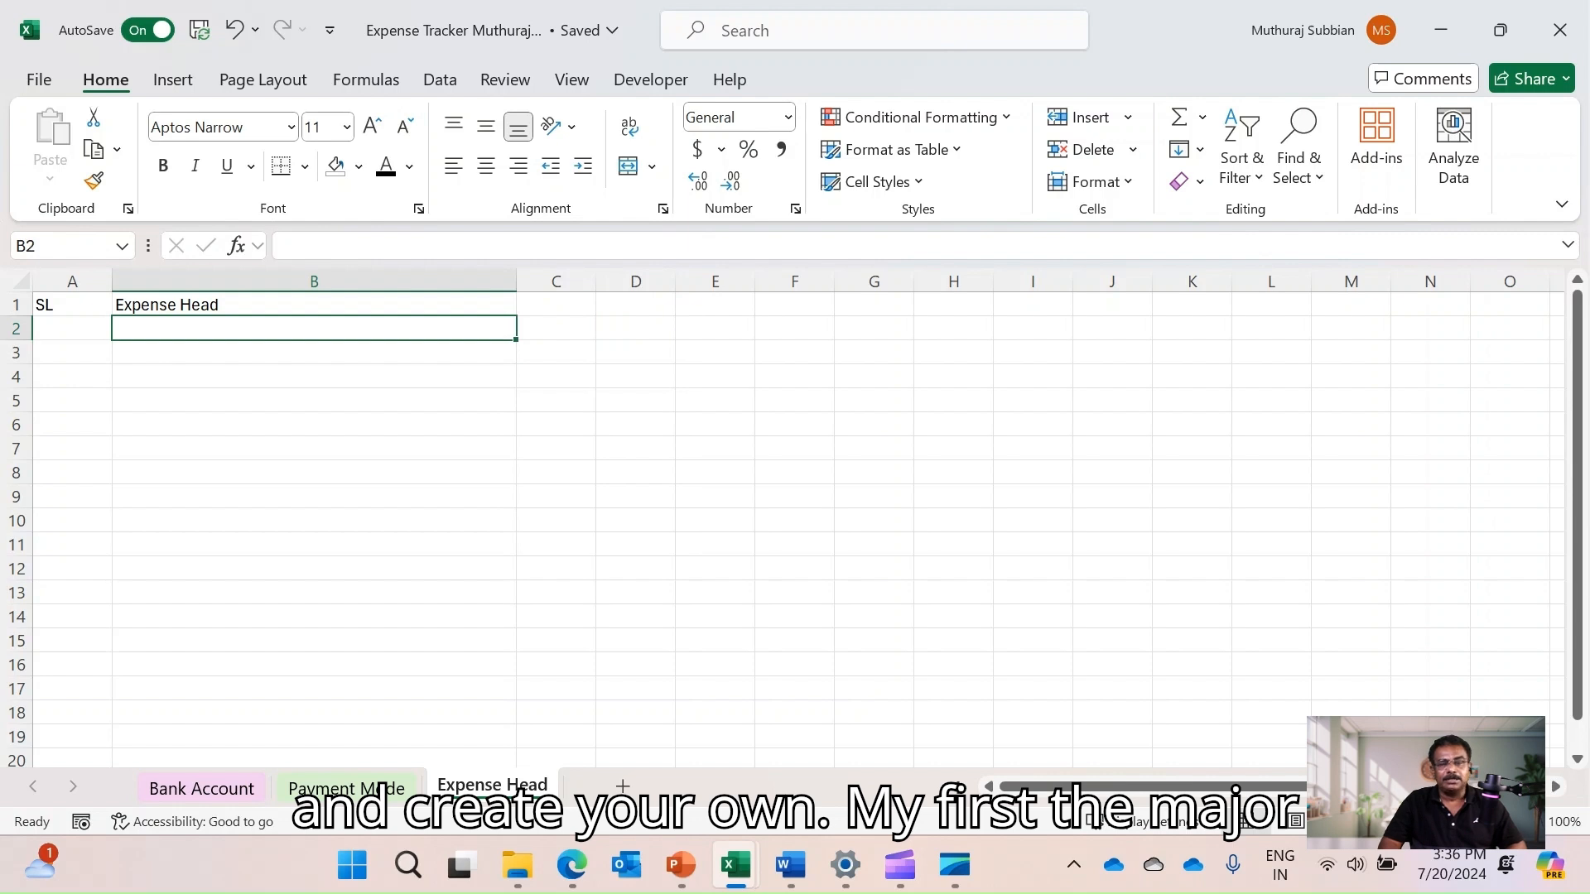
Enter the expense heads Housing Loan in B2 and Monthly Apartment Maintenance in B3
{"action": "type", "text": "Hou"}
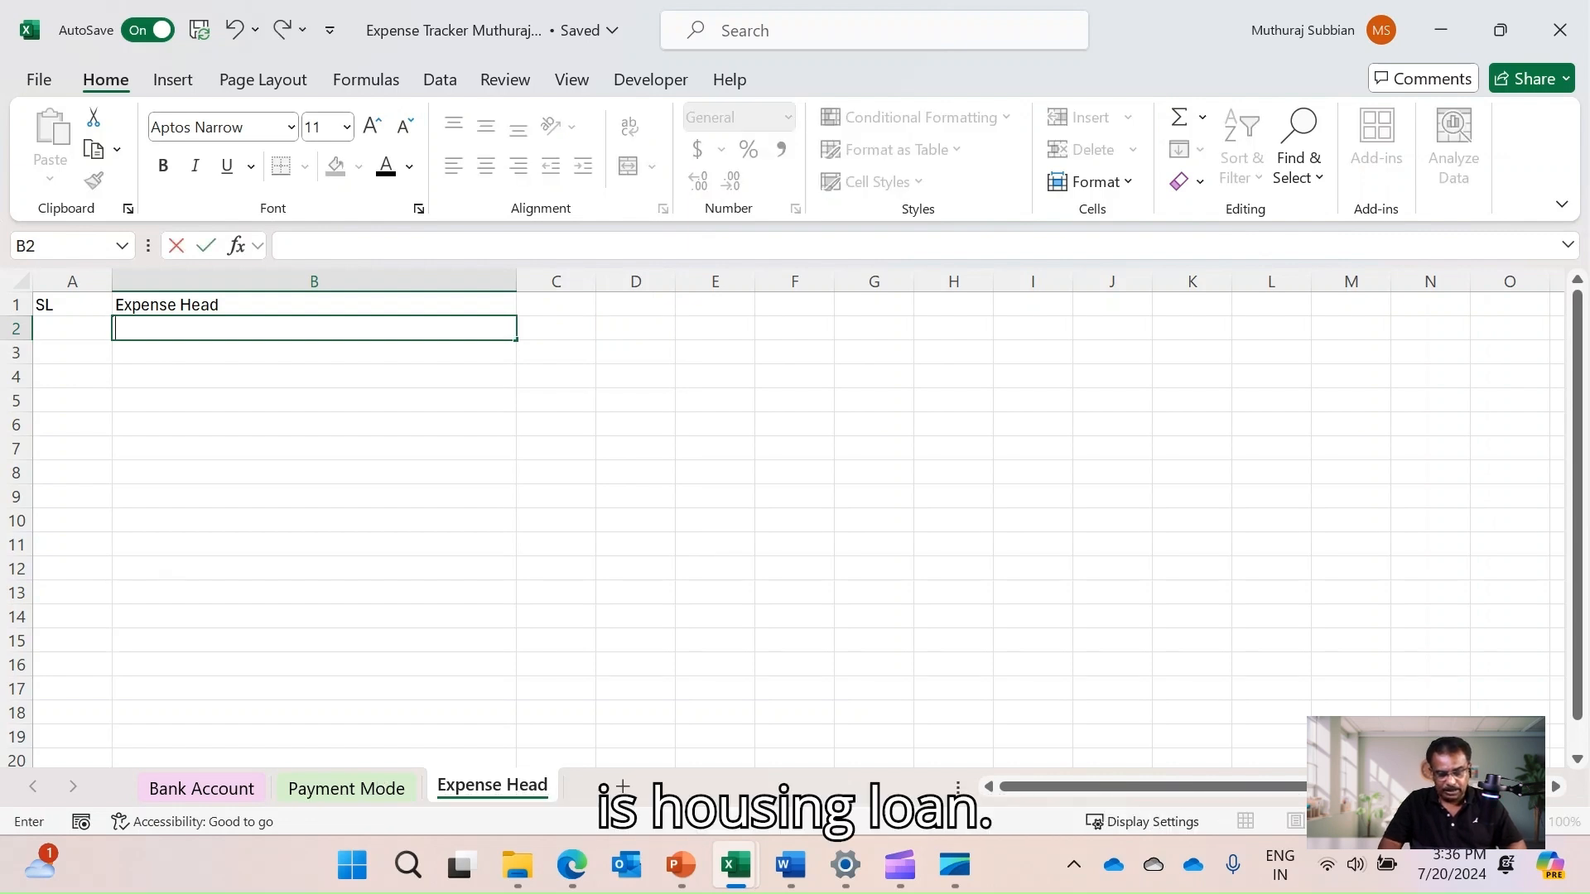
{"action": "type", "text": "sing Loa"}
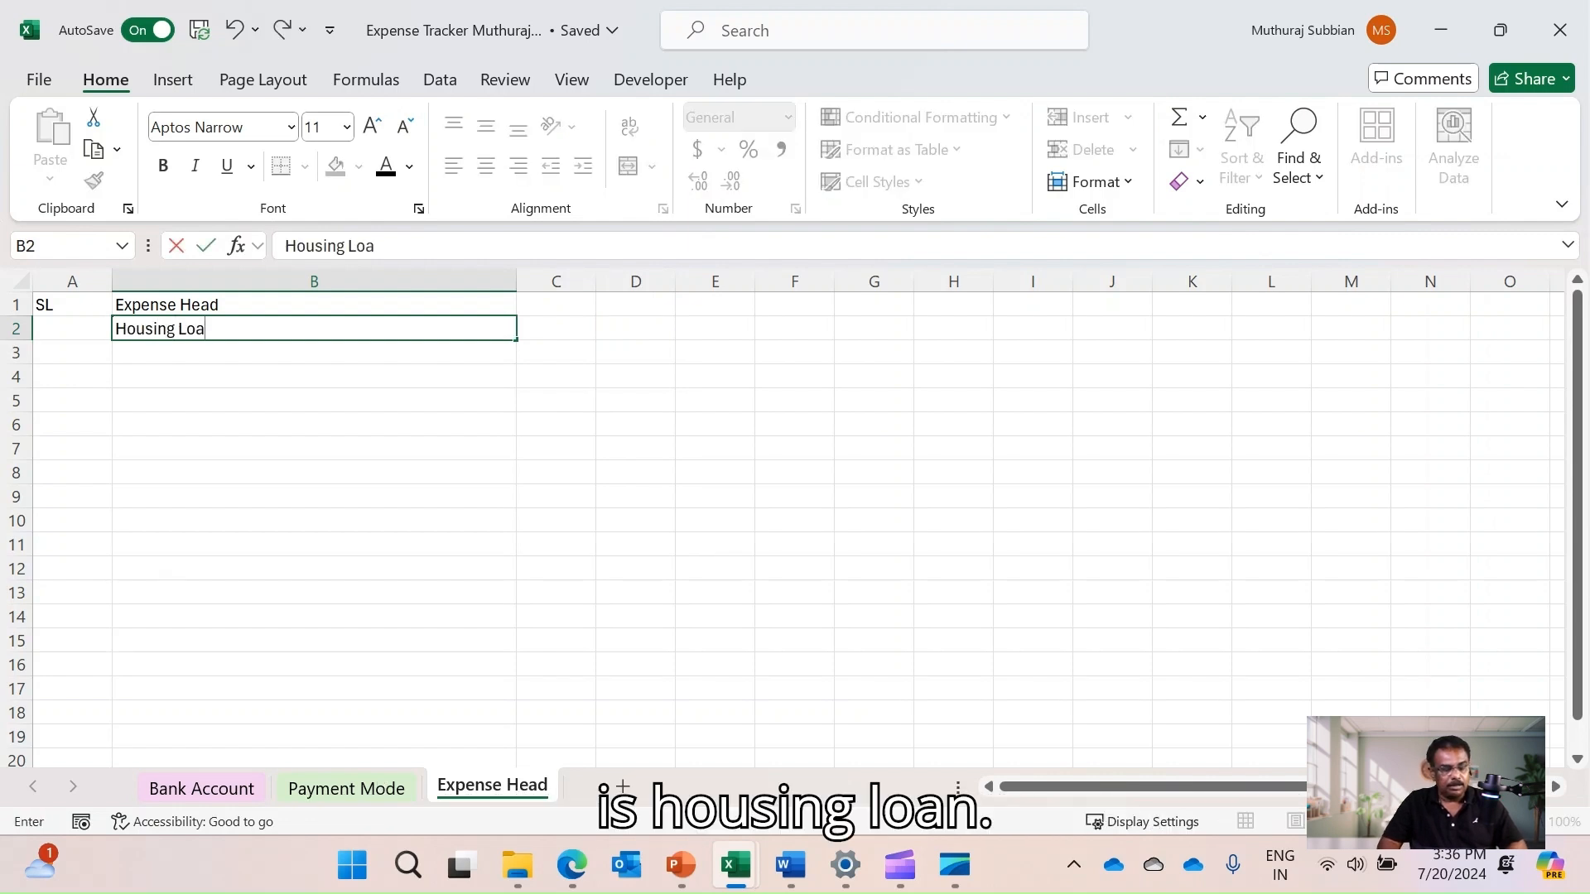
{"action": "type", "text": "n"}
{"action": "key", "text": "Return"}
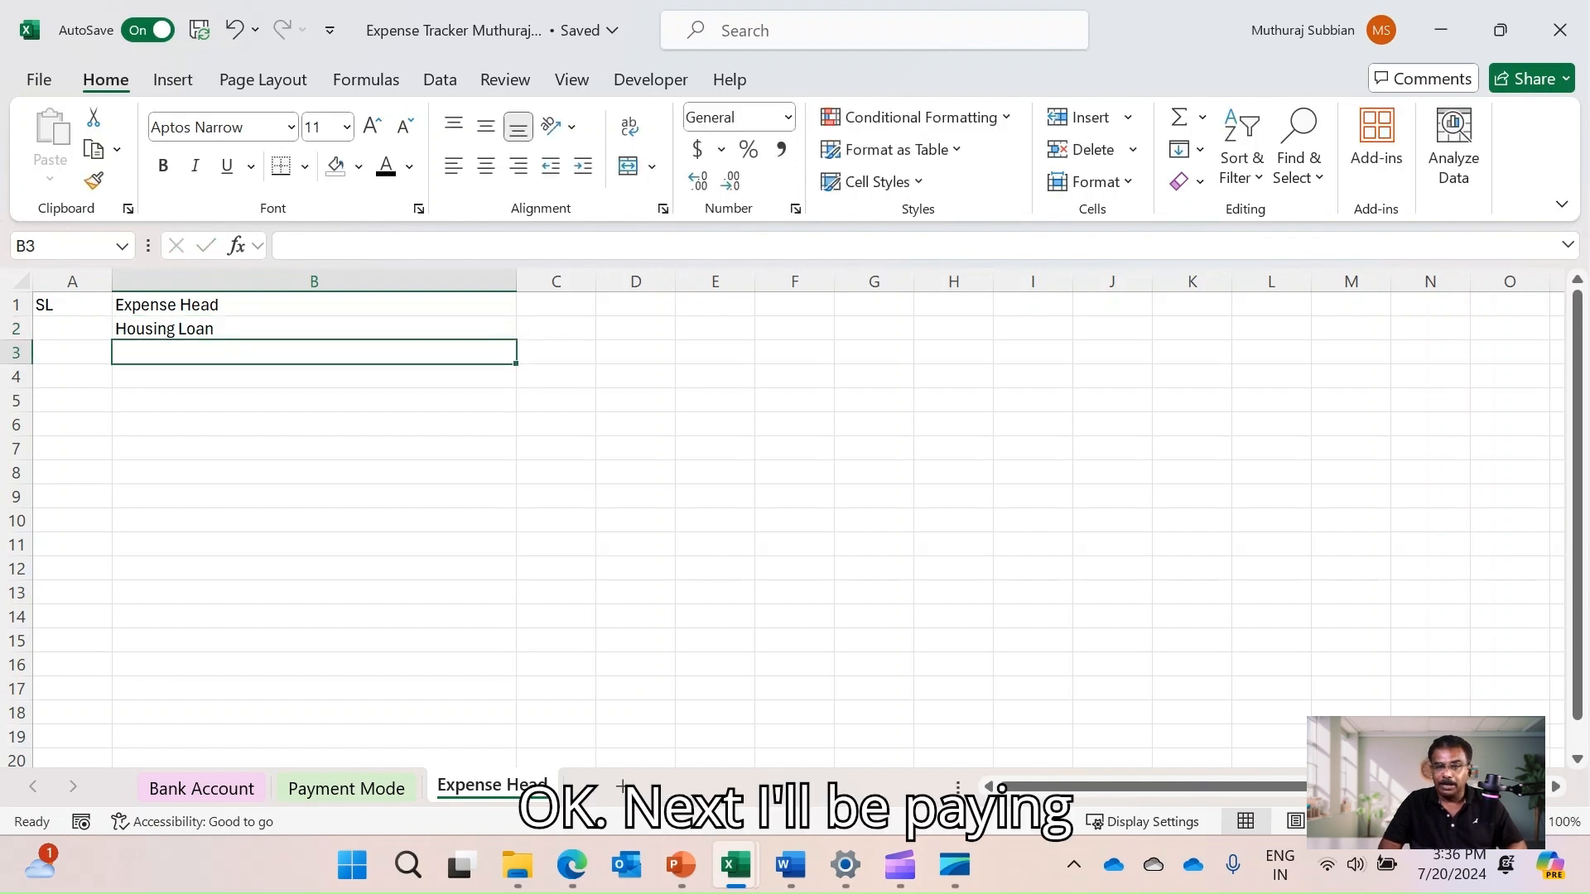
{"action": "type", "text": "Mon"}
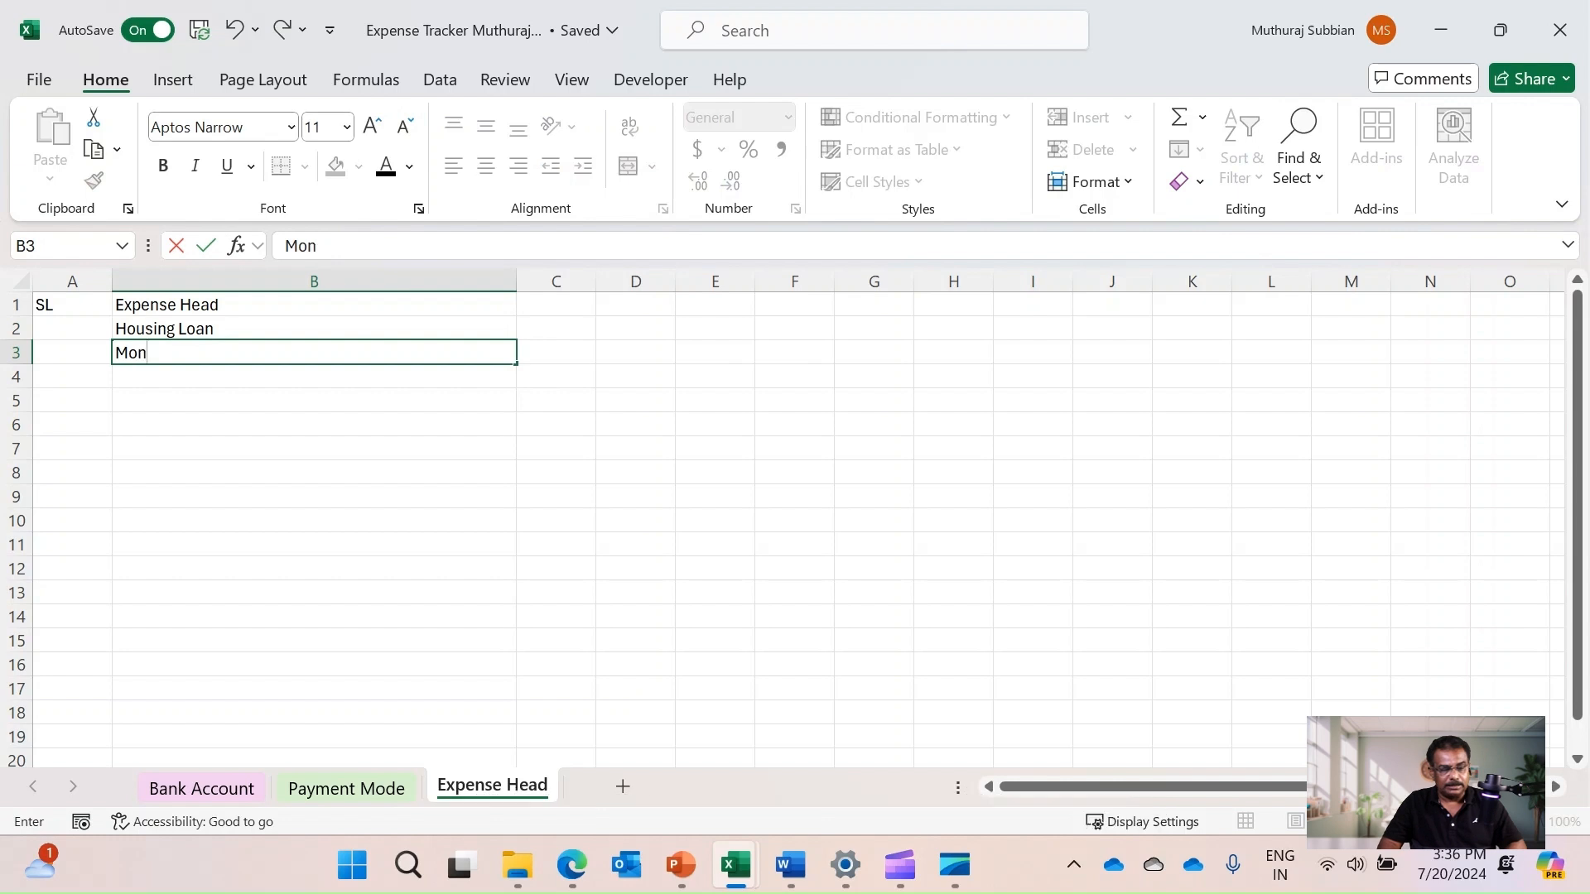
{"action": "type", "text": "thly Apar"}
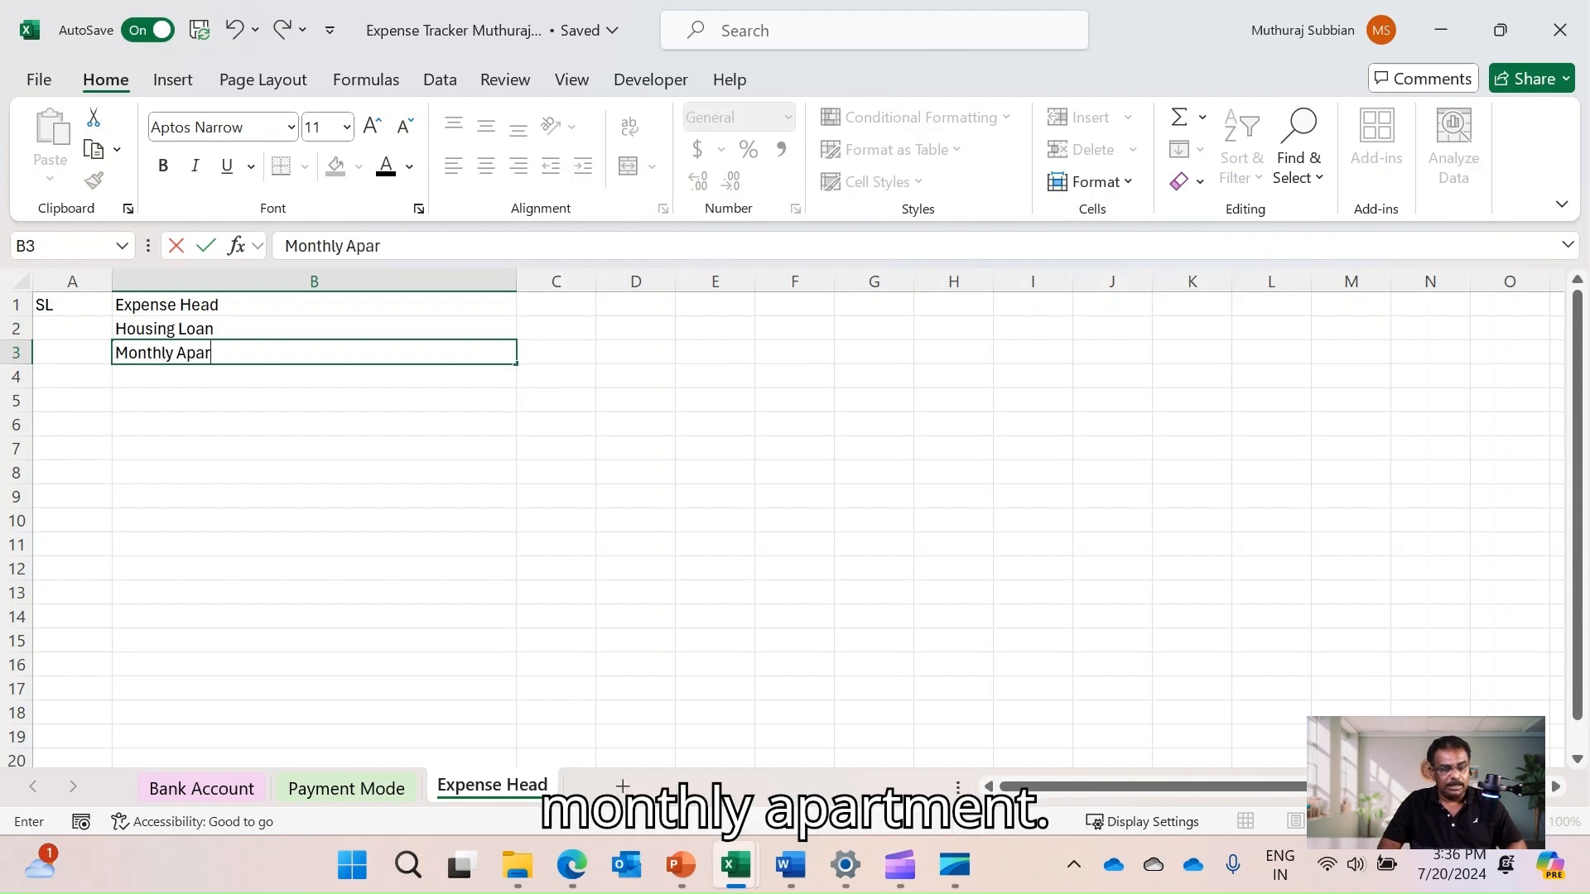
{"action": "type", "text": "tment Mai"}
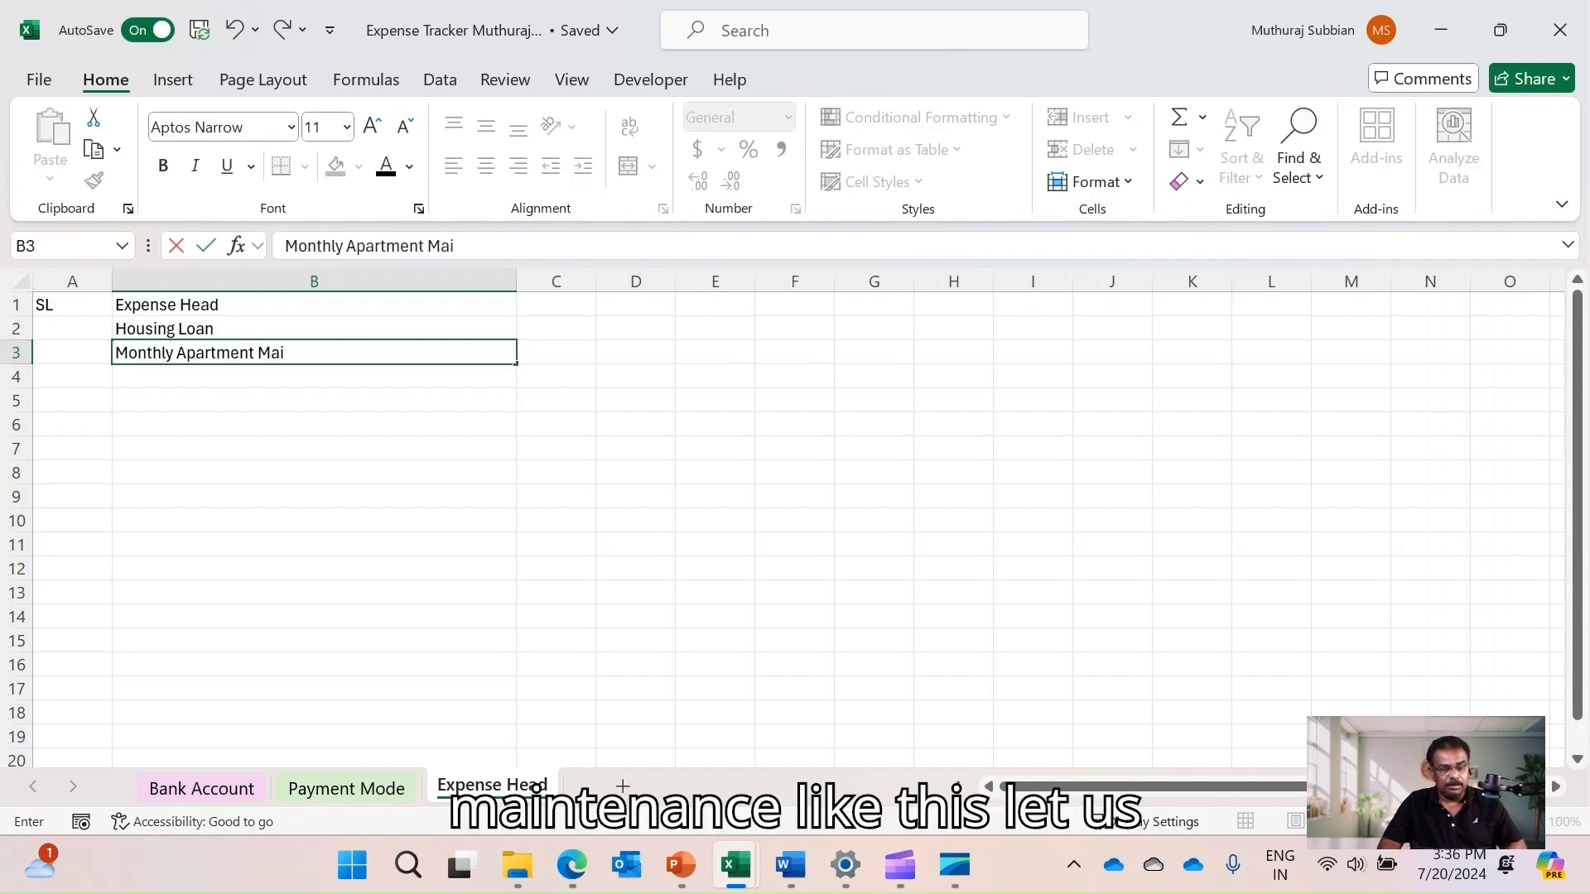
{"action": "type", "text": "ntenance"}
{"action": "key", "text": "Return"}
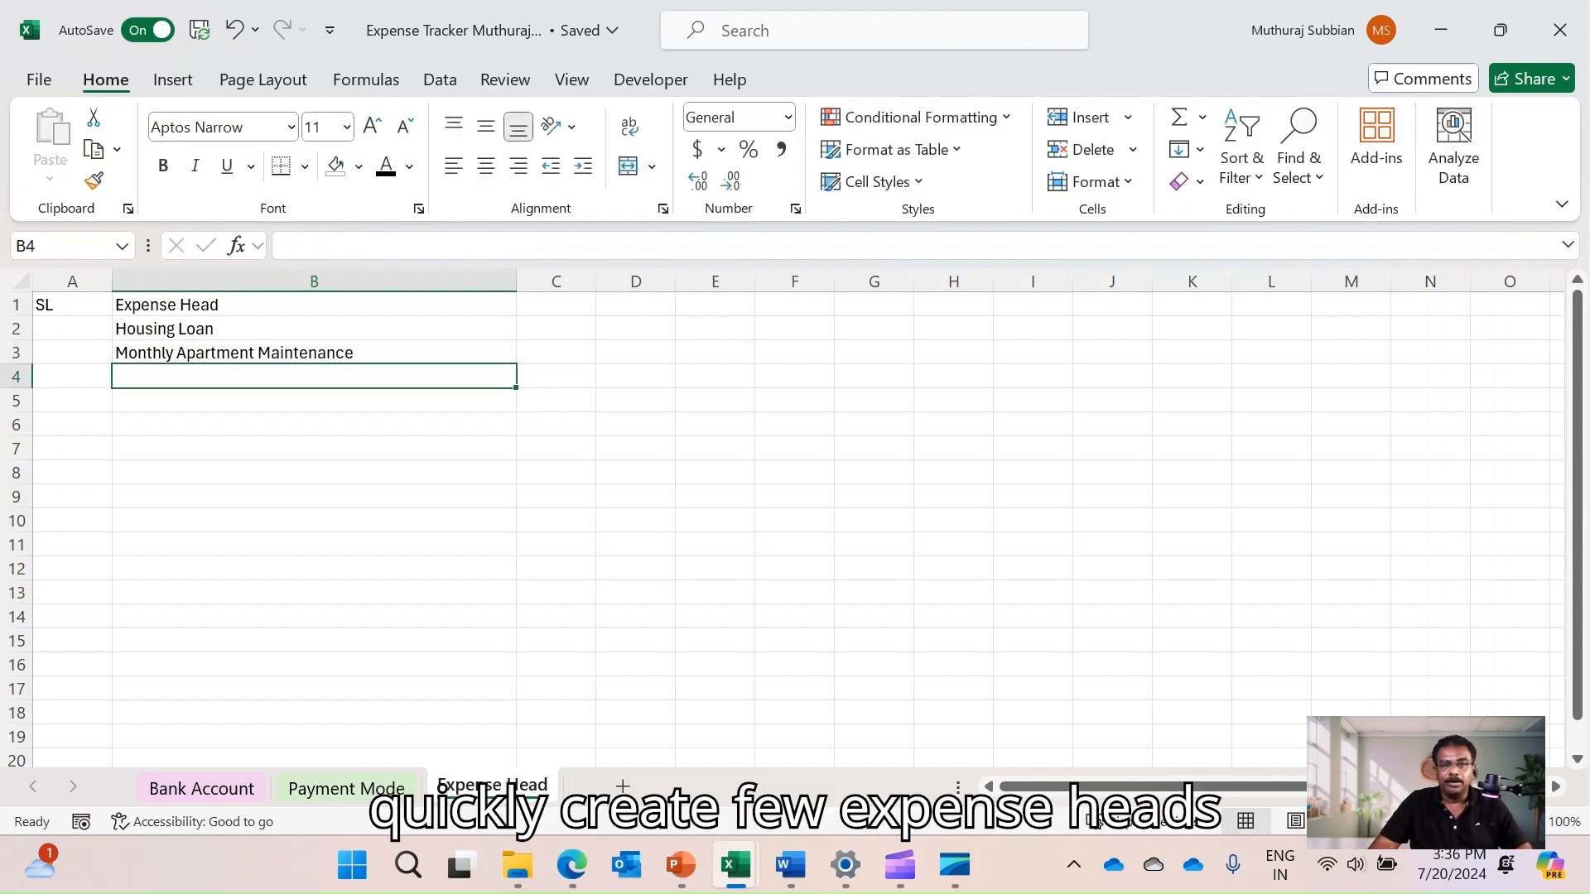
Switch to the Expense Tracker - Final workbook and copy the expense names from Home EMI down to Entertainment Expenses on the Expense Head sheet
{"action": "mouse_move", "coordinate": [736, 866]}
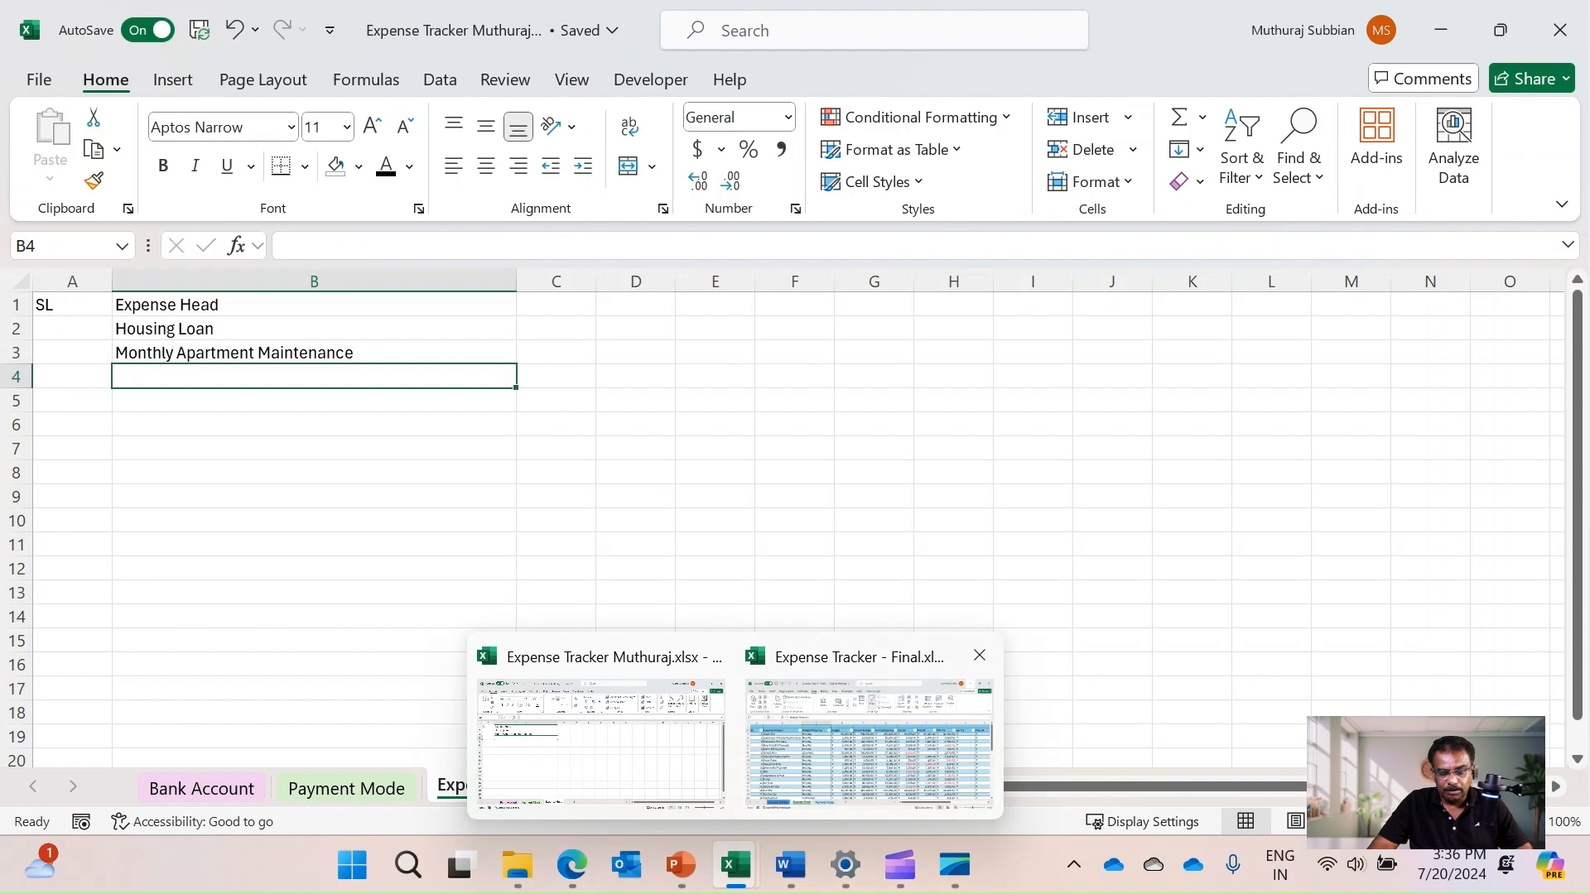
{"action": "left_click", "coordinate": [853, 729]}
{"action": "left_click", "coordinate": [237, 352]}
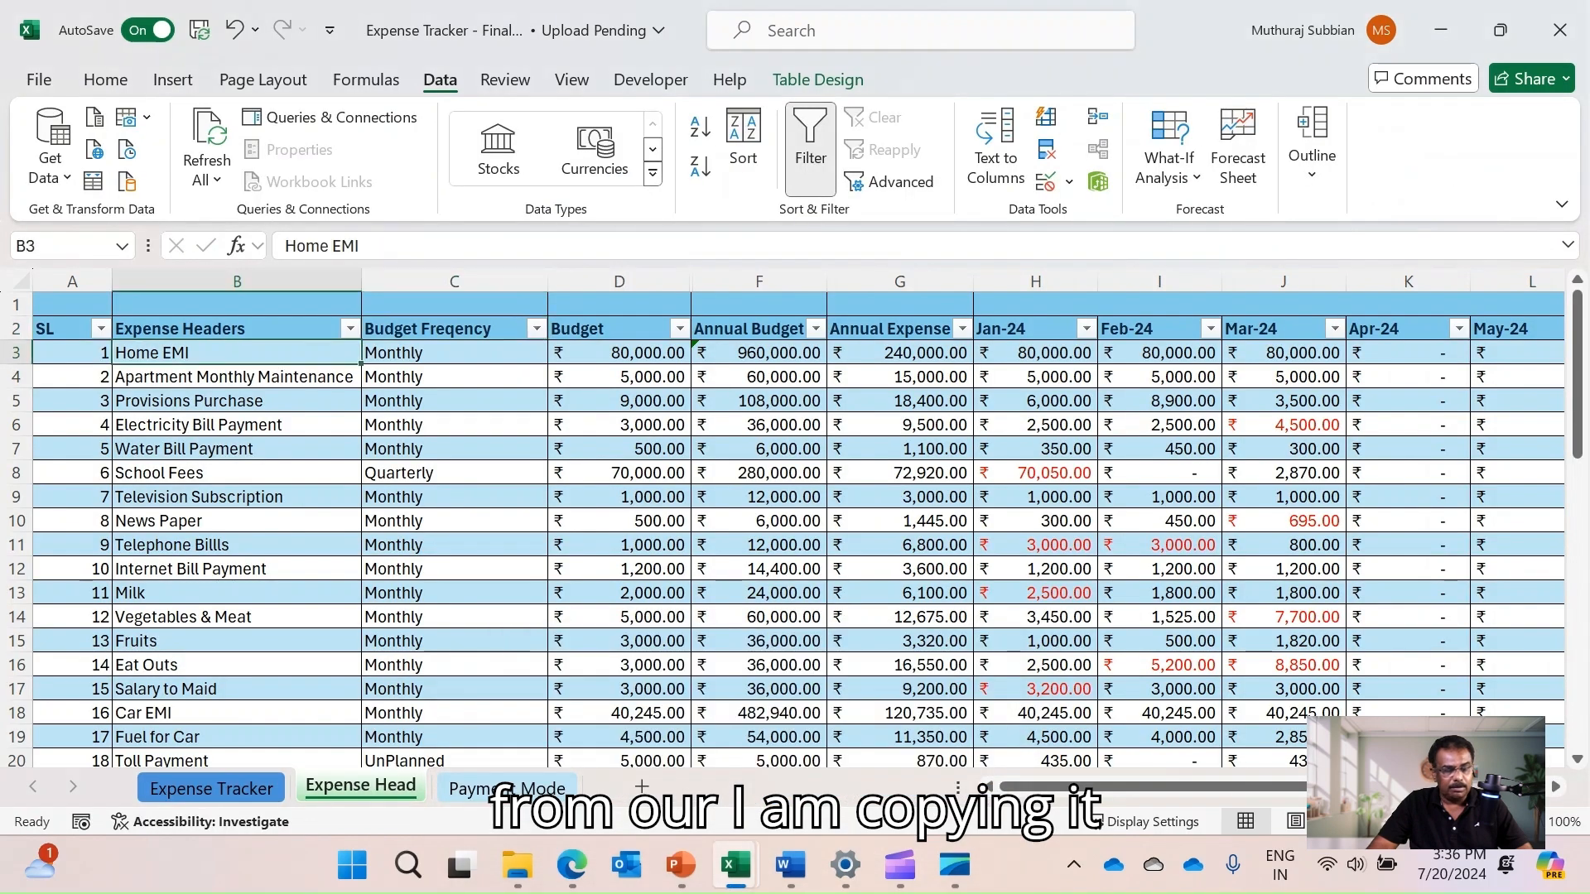
{"action": "scroll", "coordinate": [237, 353], "scroll_direction": "down", "scroll_amount": 6}
{"action": "key", "text": "ctrl+shift+Down"}
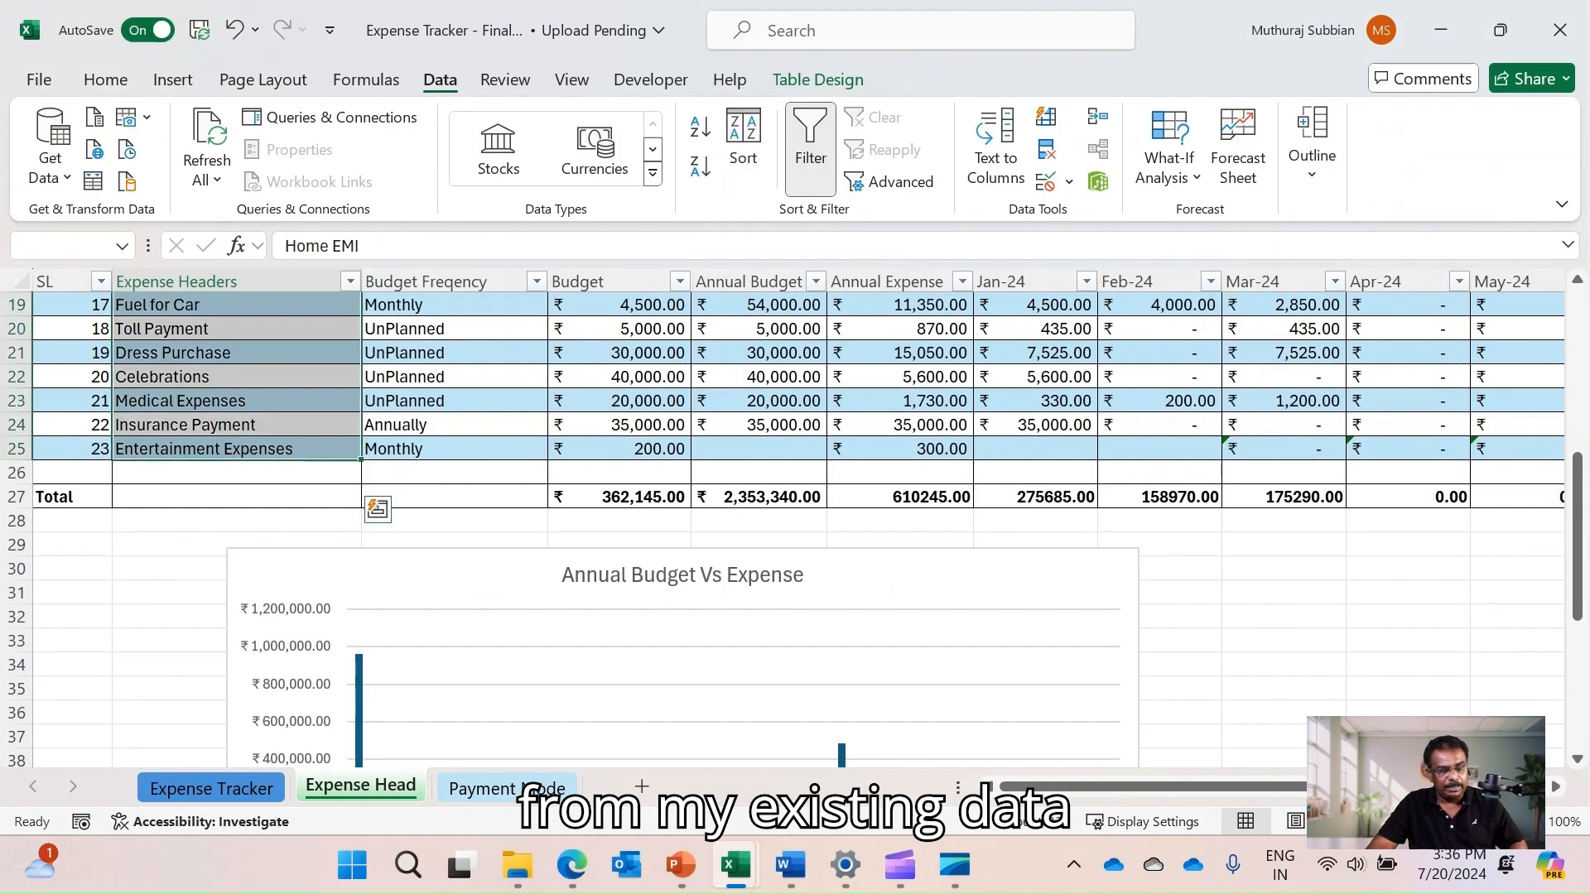
{"action": "key", "text": "ctrl+c"}
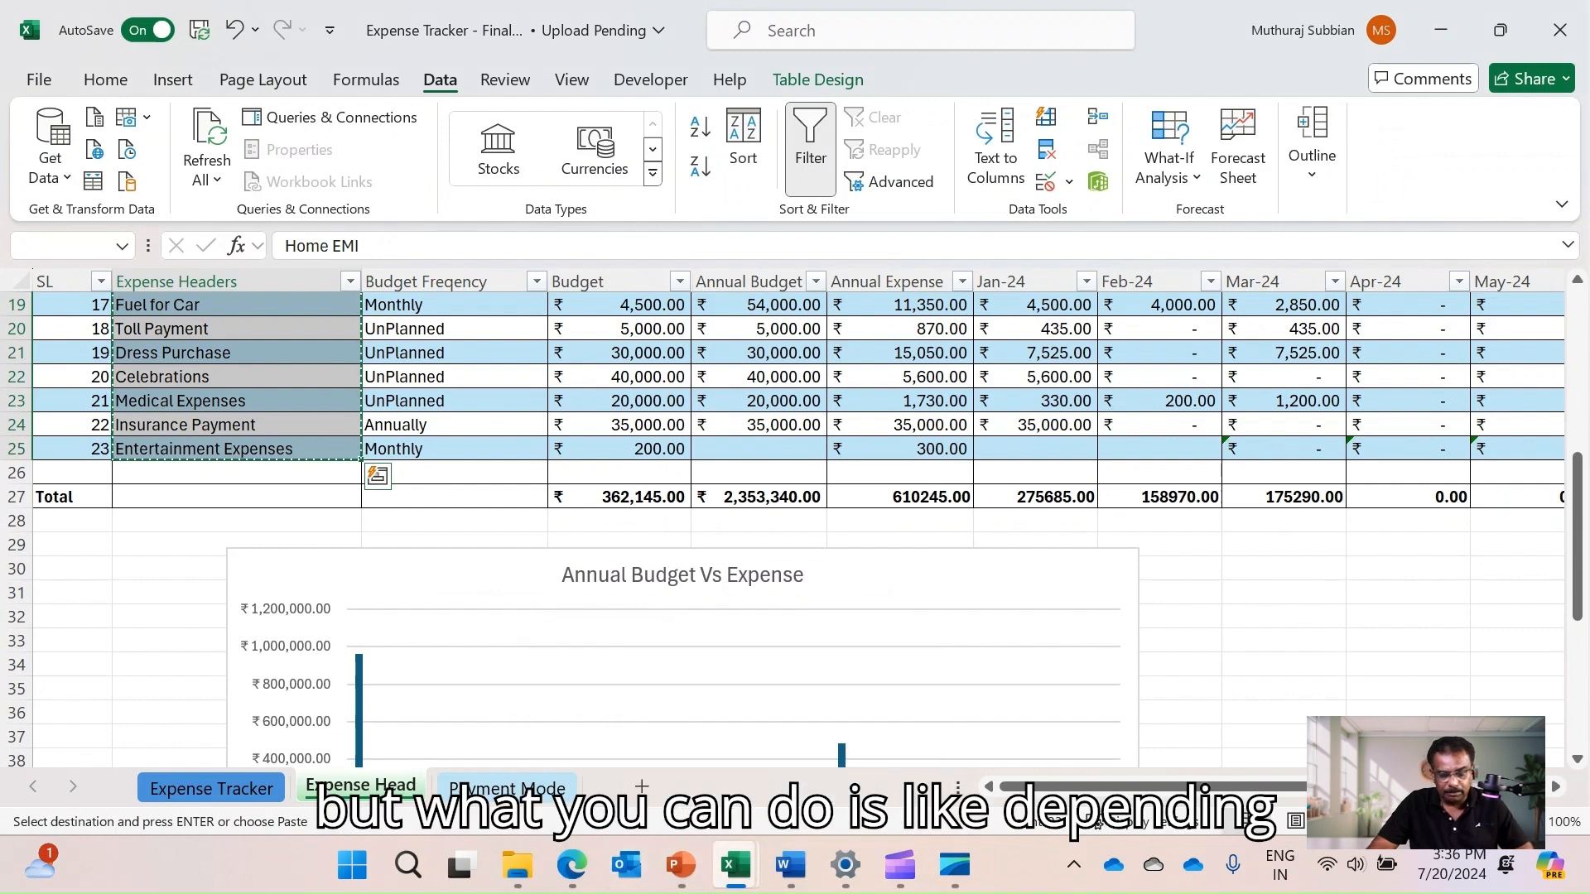
Return to the new expense tracker workbook and paste the copied expense names as values starting in B2
{"action": "mouse_move", "coordinate": [736, 865]}
{"action": "left_click", "coordinate": [600, 717]}
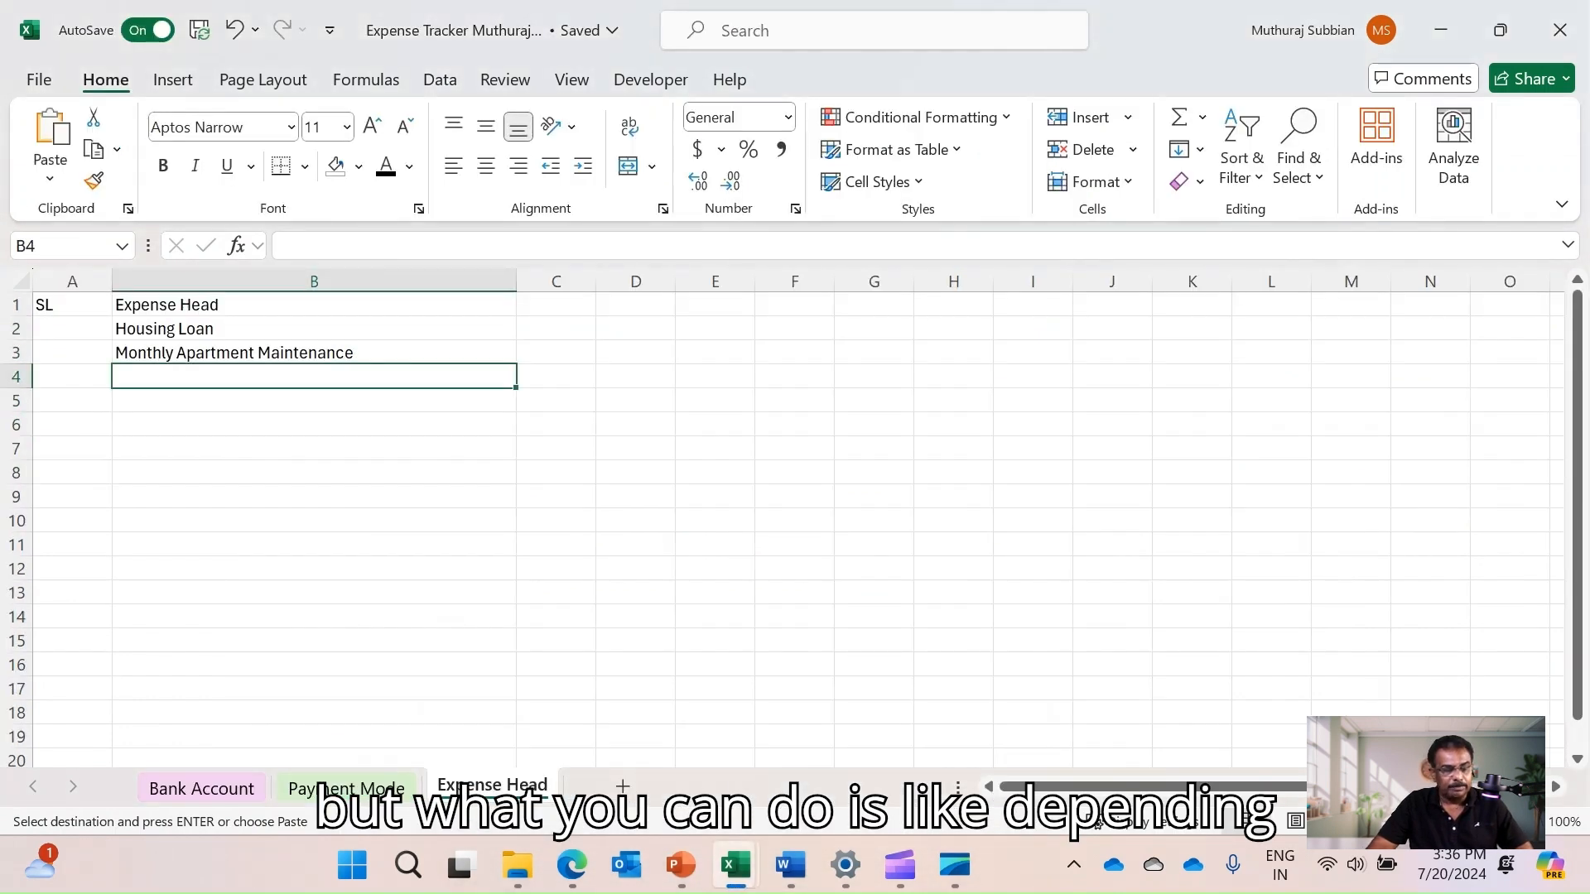
{"action": "left_click", "coordinate": [313, 329]}
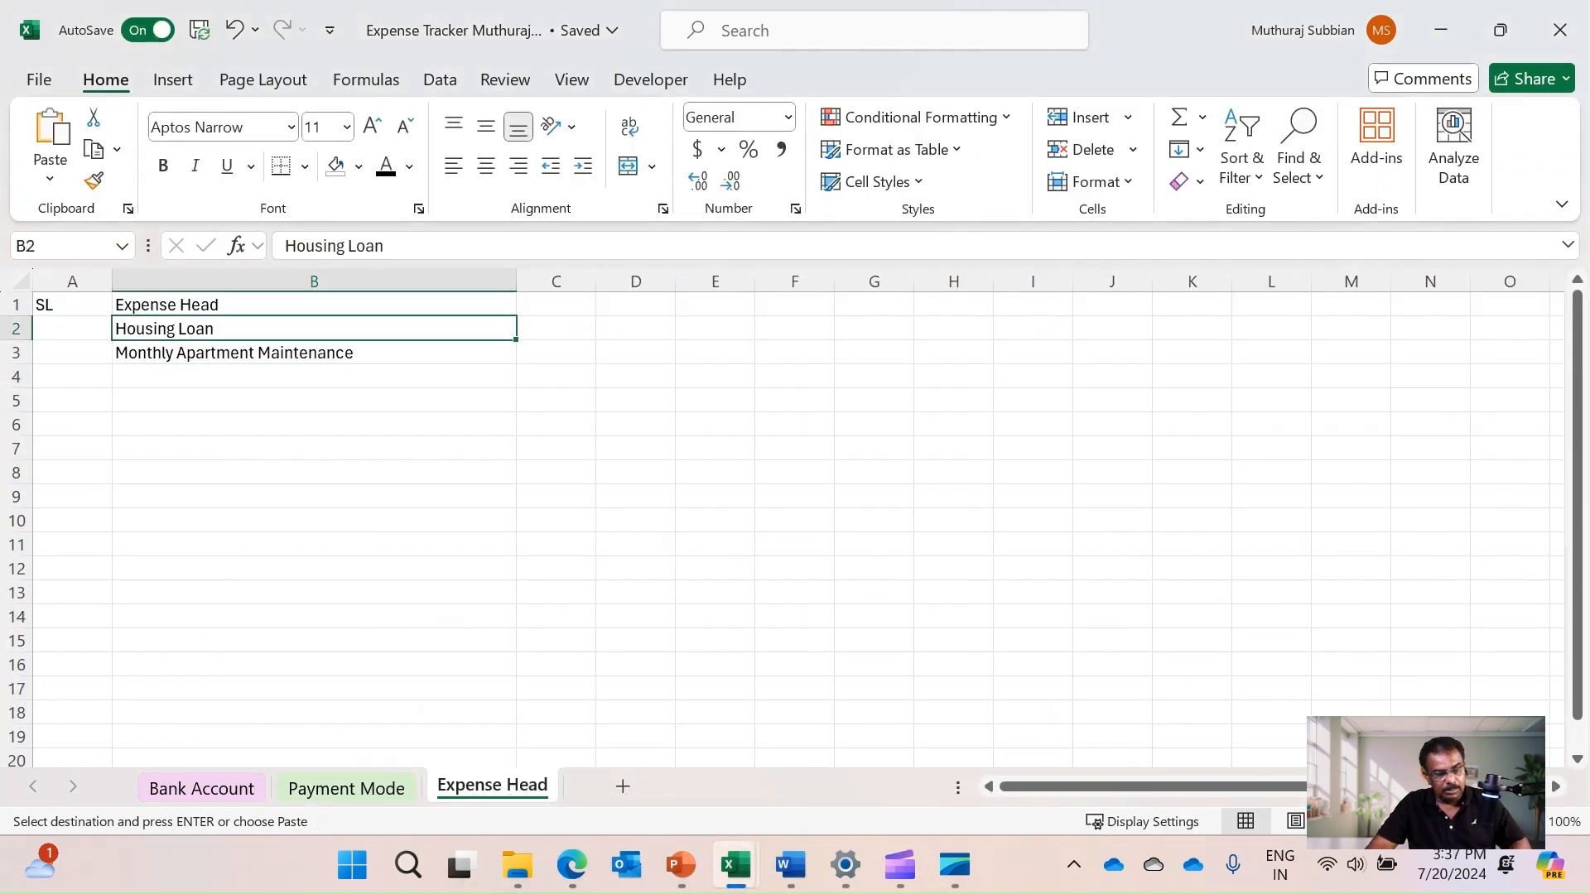
{"action": "right_click", "coordinate": [162, 329]}
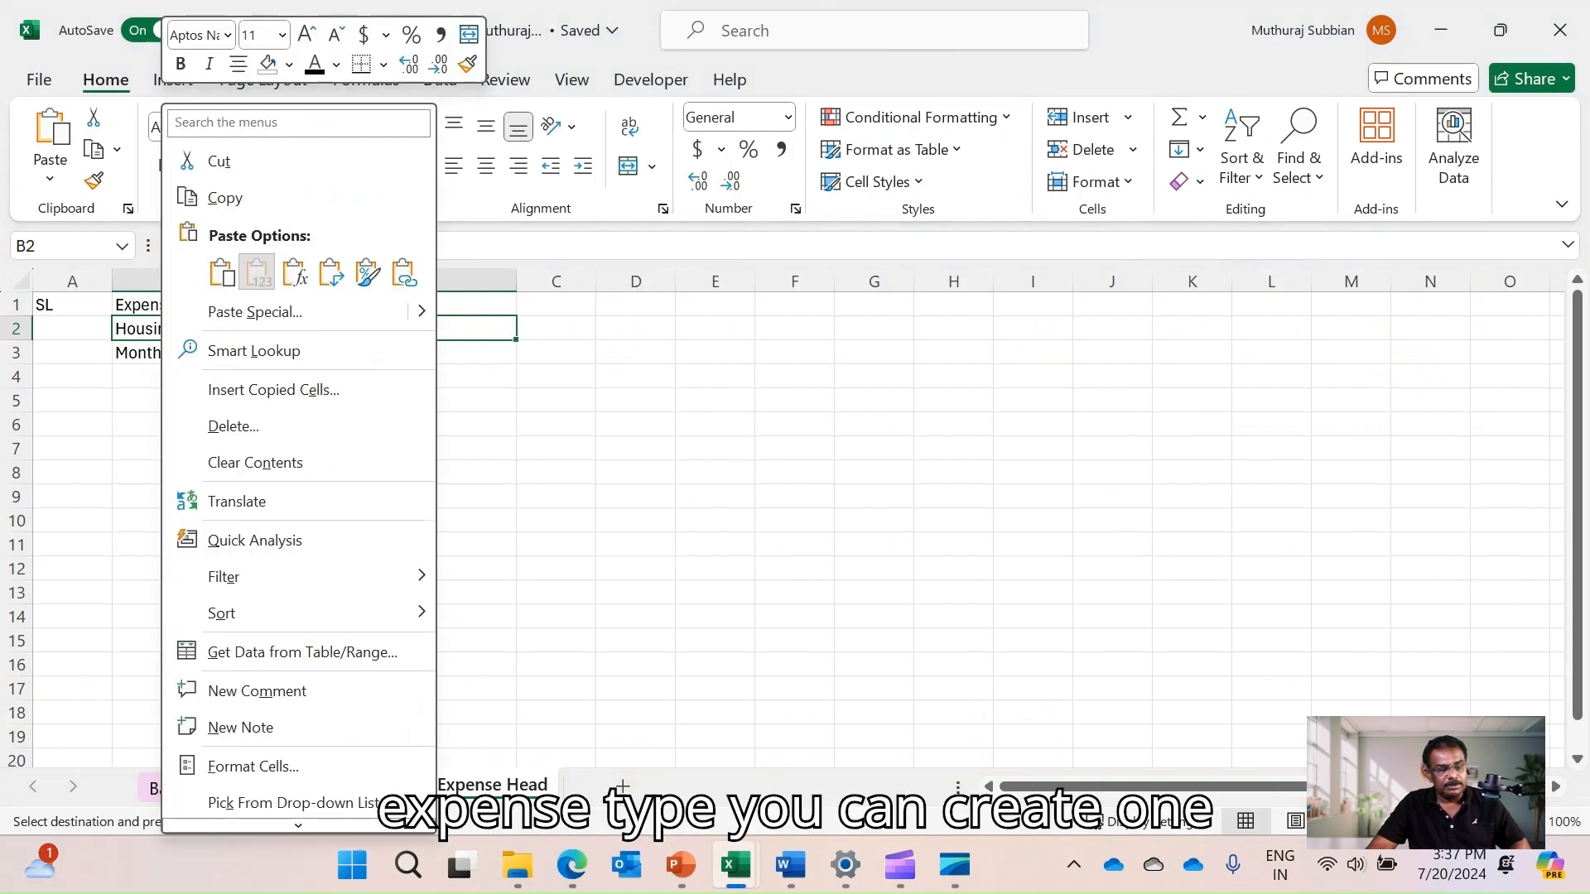
{"action": "left_click", "coordinate": [248, 270]}
{"action": "left_click", "coordinate": [636, 473]}
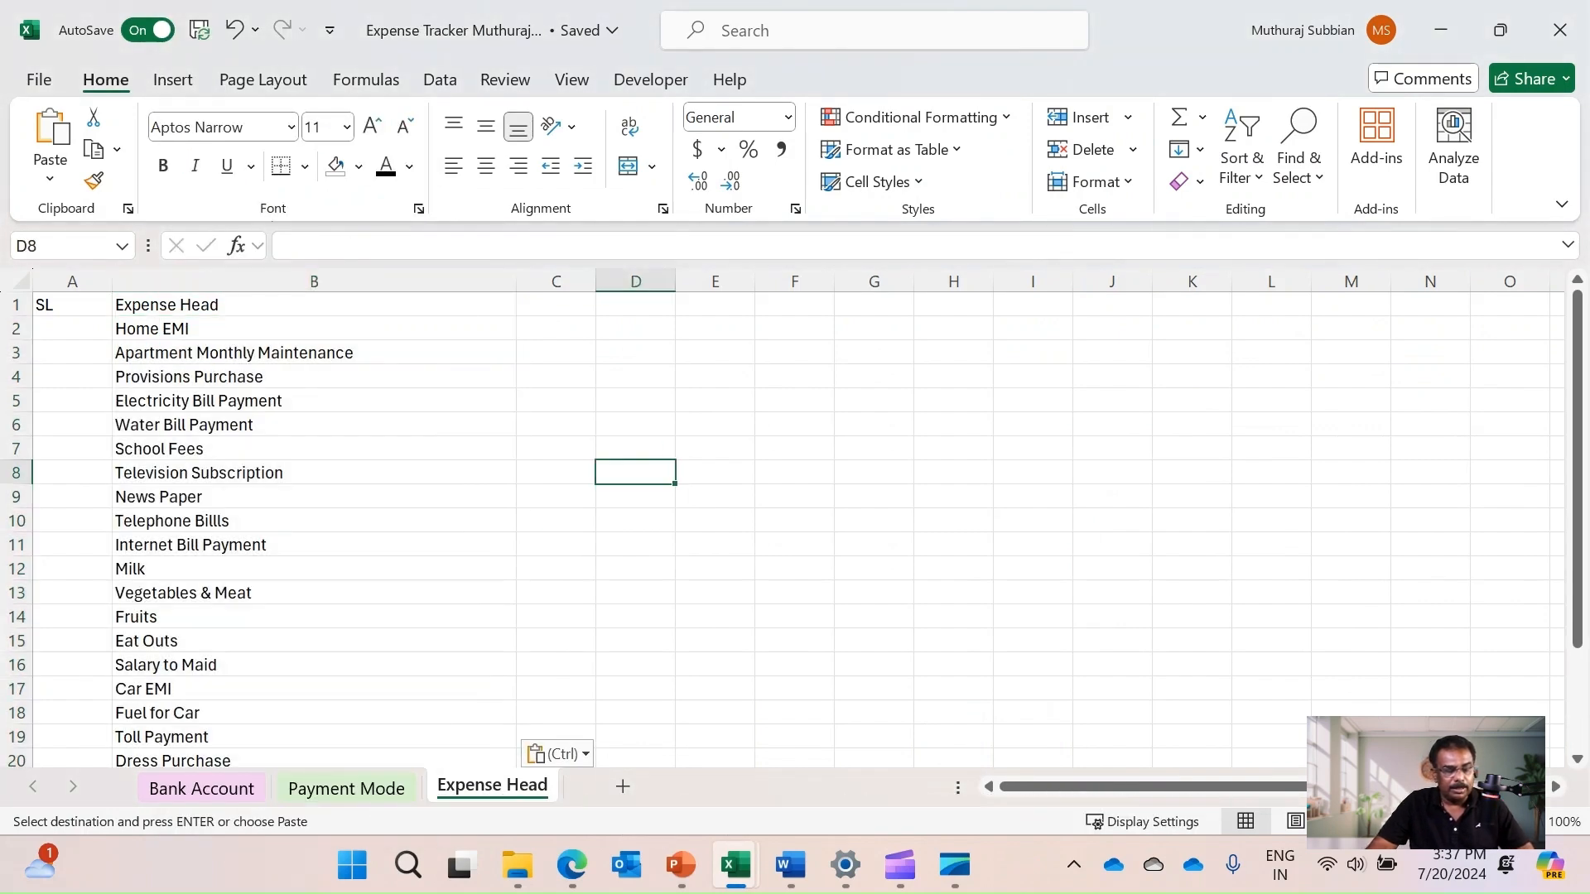
Enter the serial numbers 1 and 2 in A2 and A3 beside the first two expense heads
{"action": "left_click", "coordinate": [72, 329]}
{"action": "scroll", "coordinate": [944, 775], "scroll_direction": "down", "scroll_amount": 4}
{"action": "scroll", "coordinate": [944, 775], "scroll_direction": "up", "scroll_amount": 4}
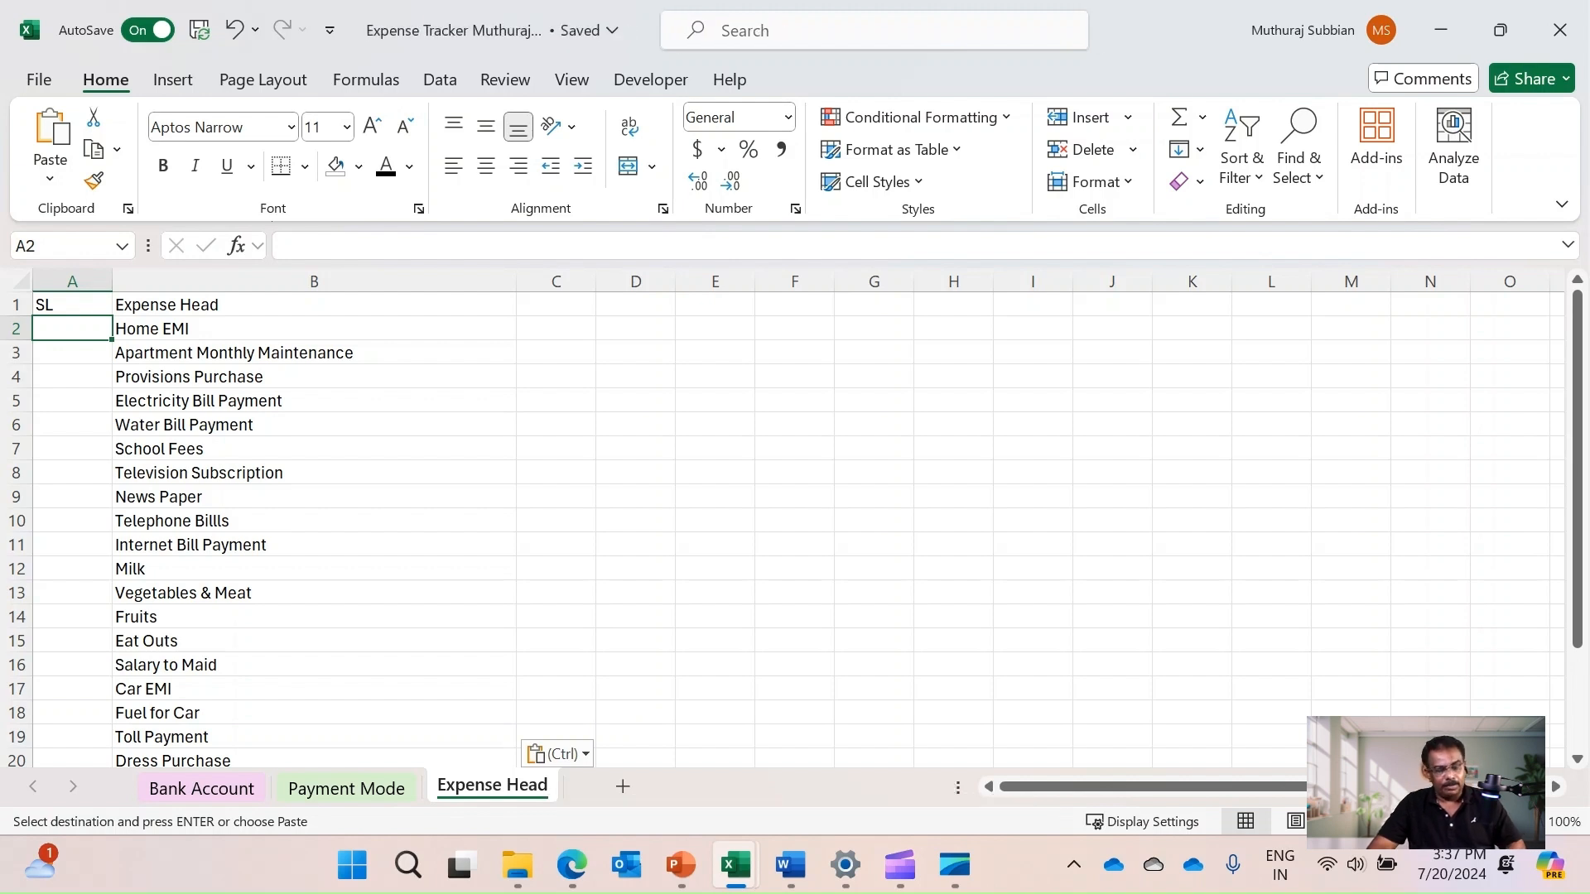
{"action": "type", "text": "1"}
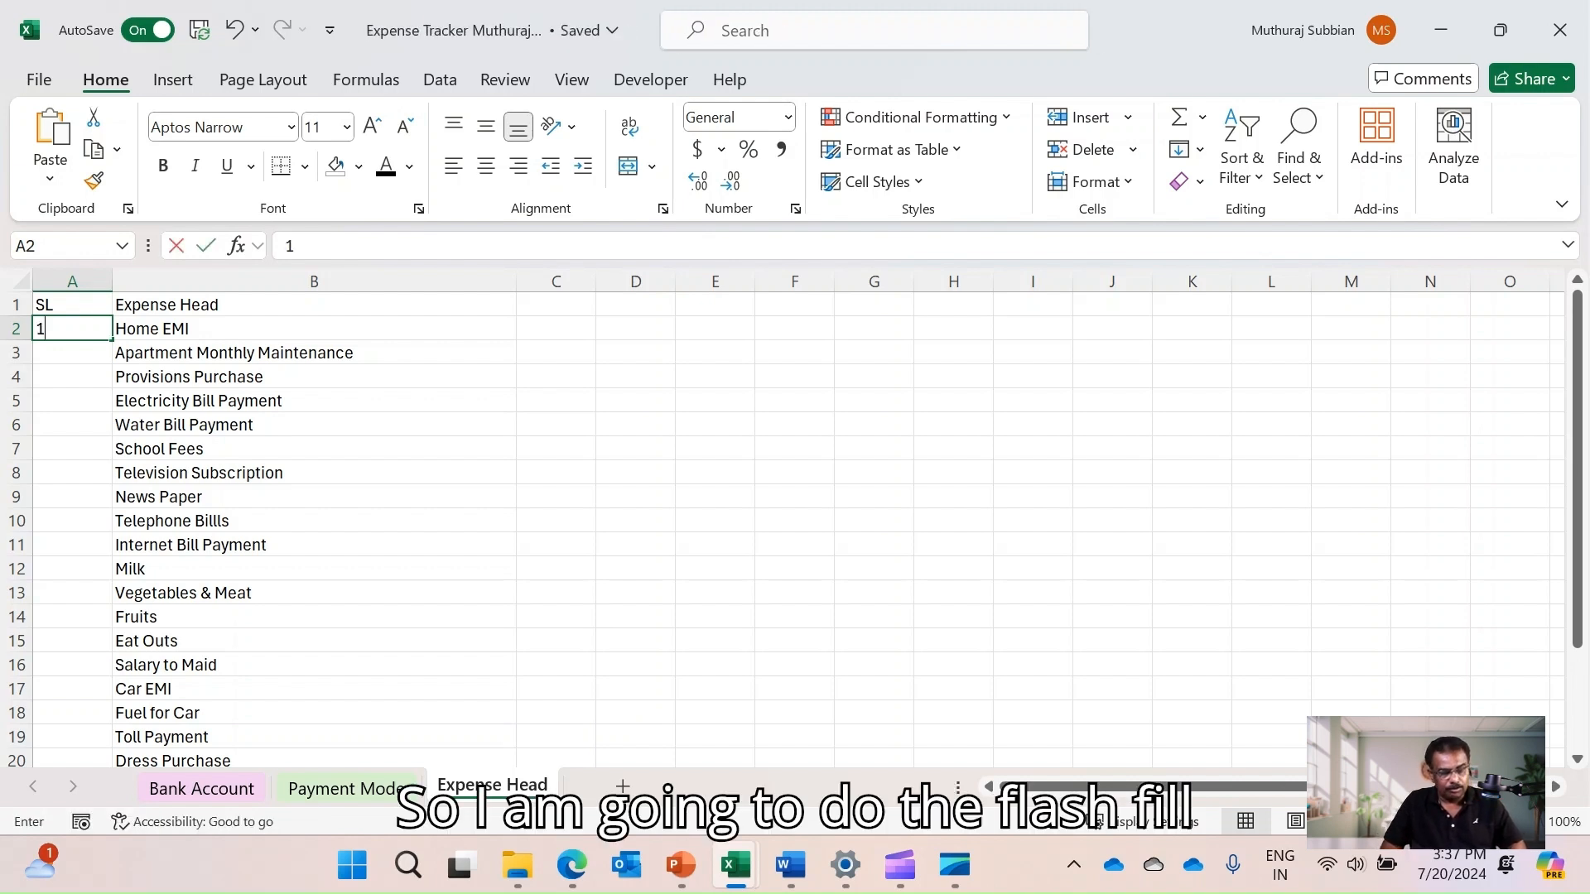
{"action": "key", "text": "Return"}
{"action": "type", "text": "2"}
{"action": "key", "text": "Return"}
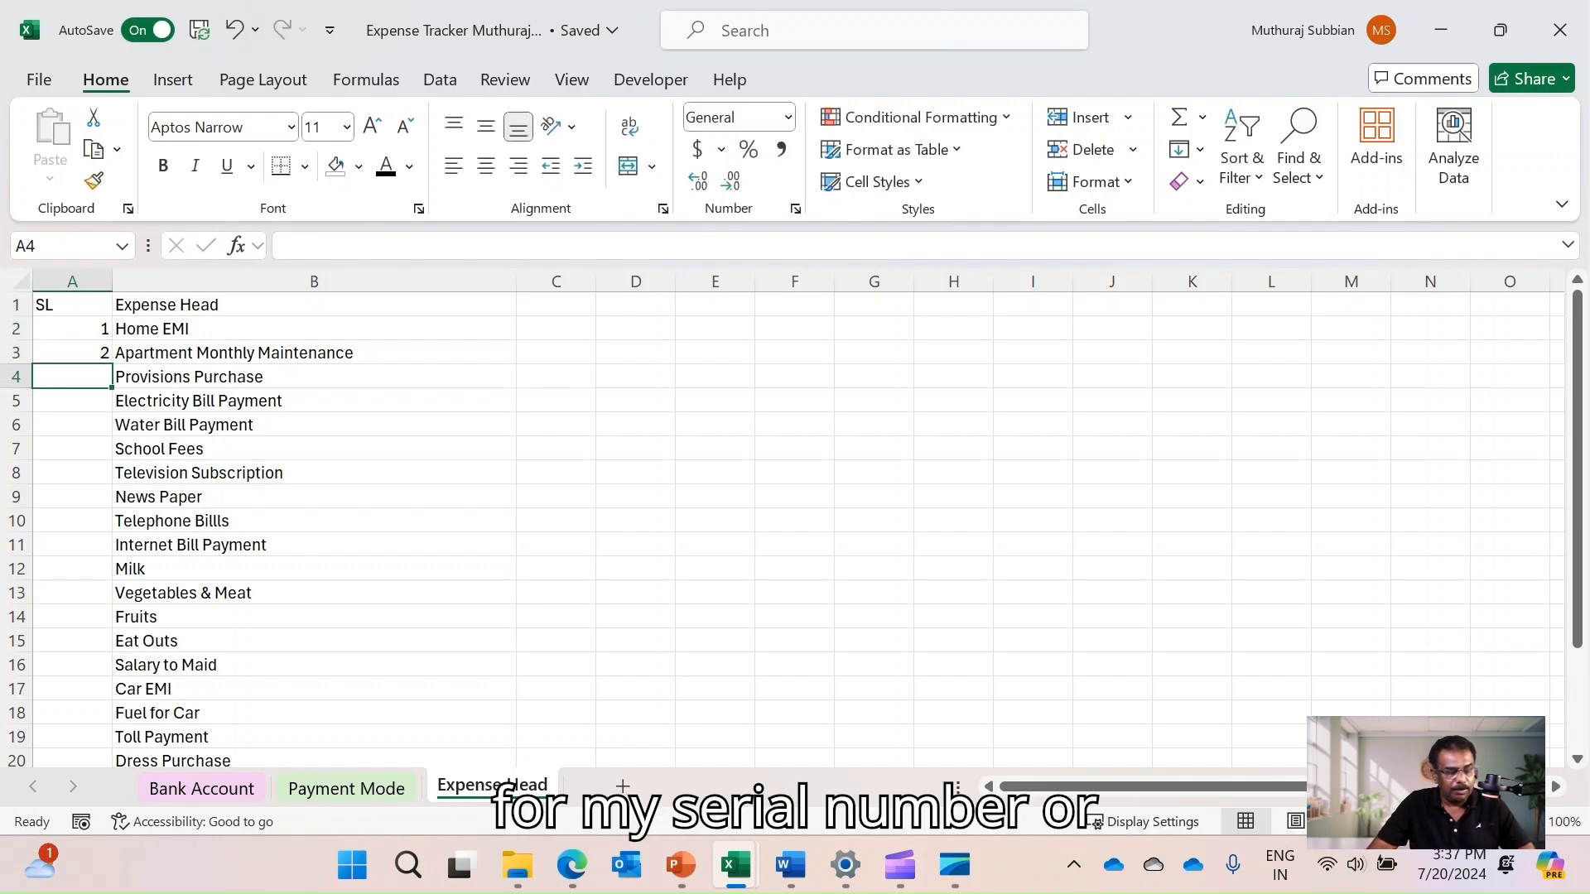
{"action": "left_click_drag", "start_coordinate": [72, 328], "coordinate": [72, 352]}
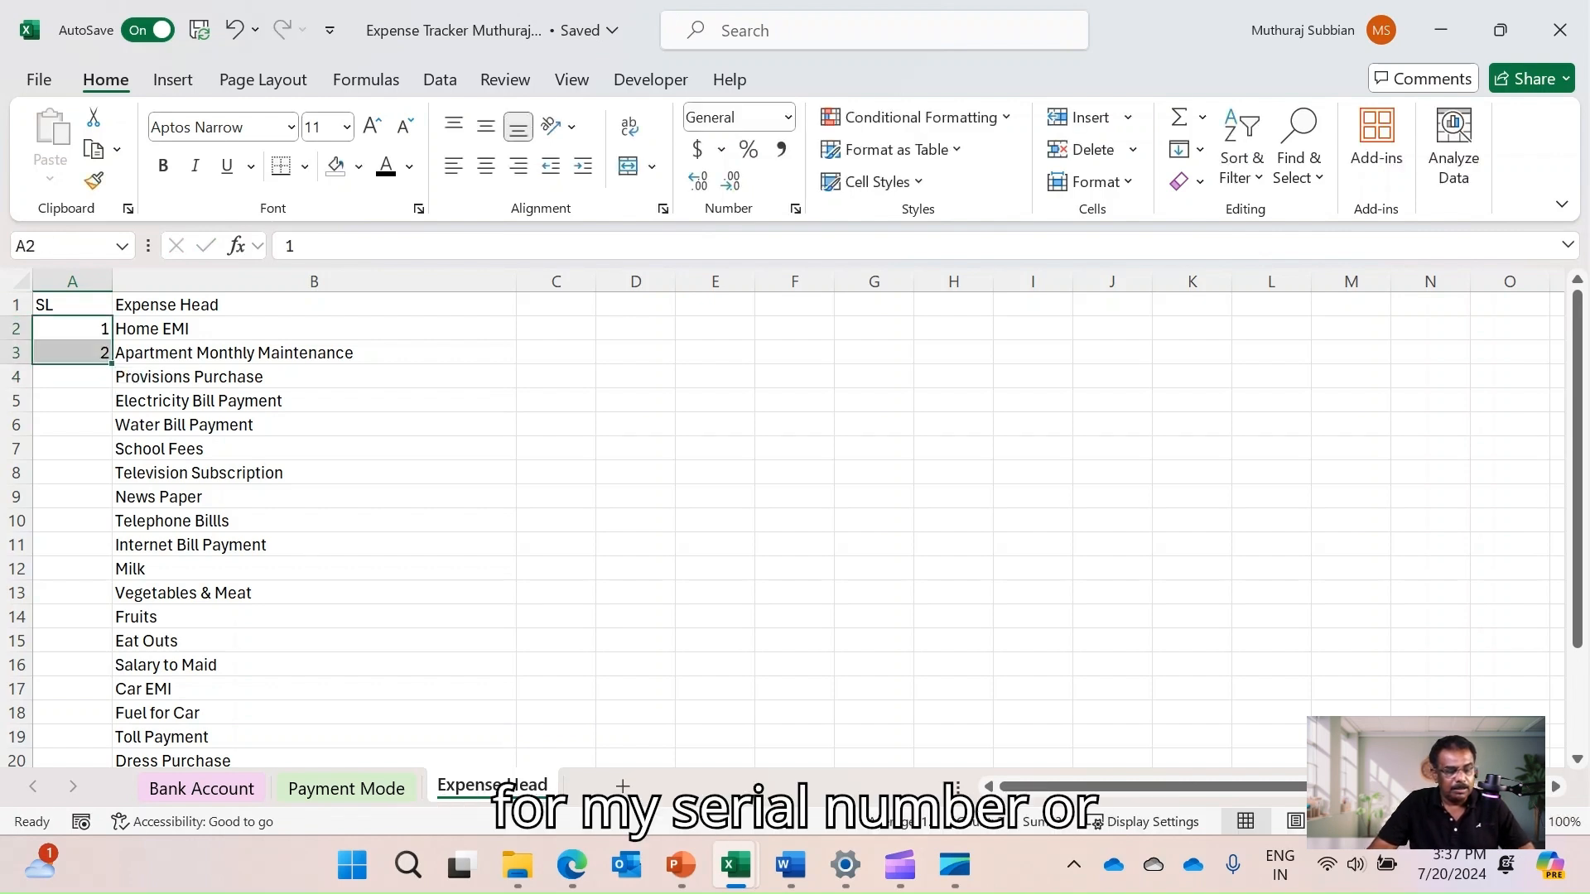
{"action": "left_click", "coordinate": [232, 401]}
Replace the header in A1 with Exp Code
{"action": "left_click", "coordinate": [72, 329]}
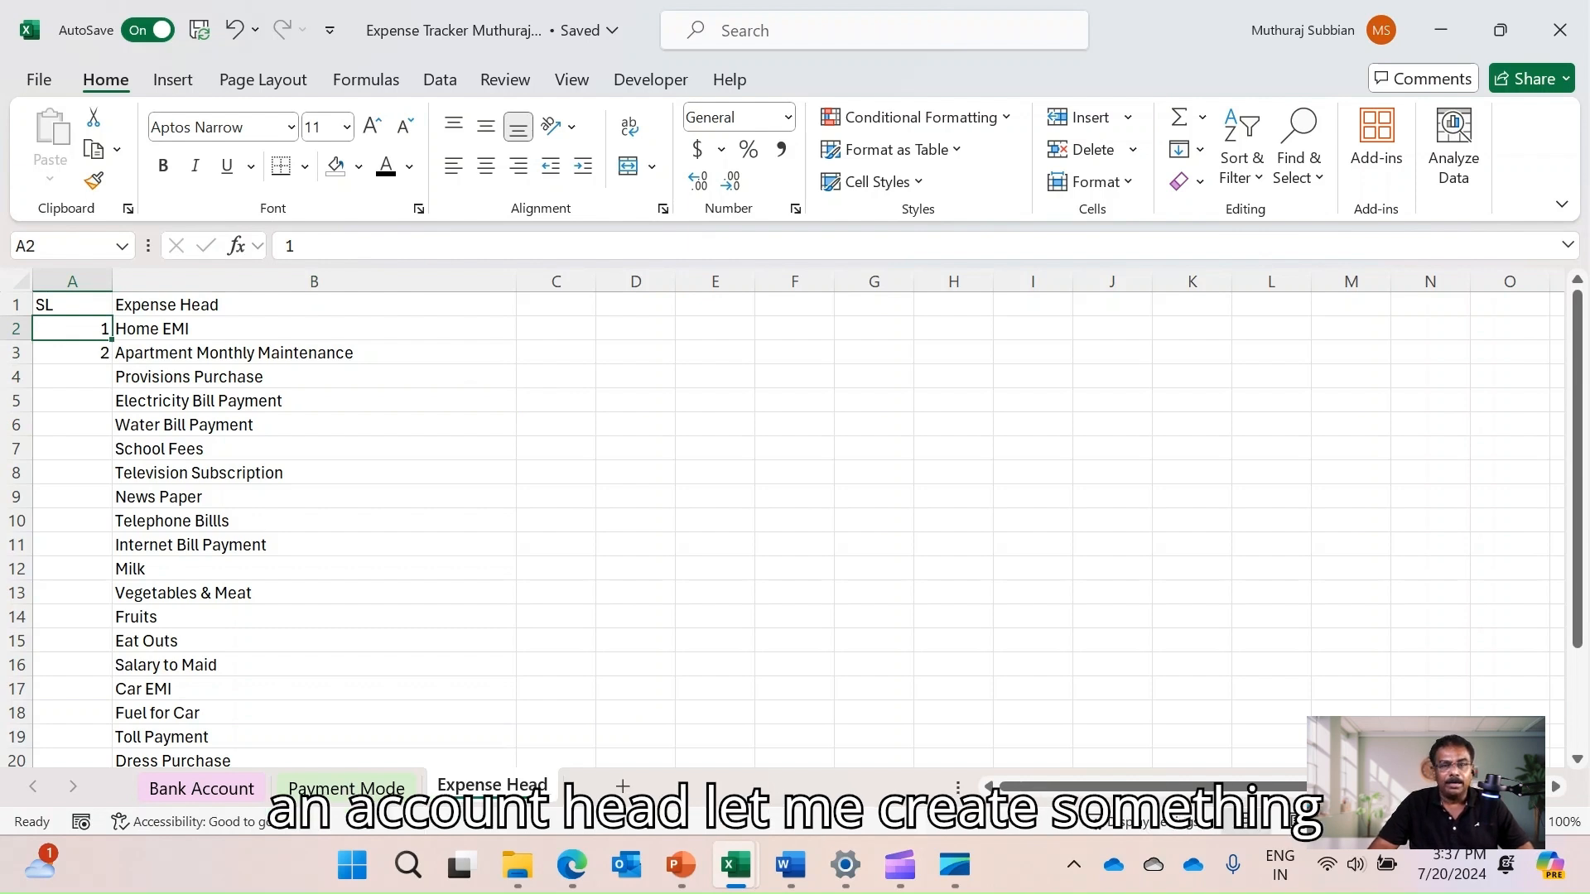
{"action": "left_click", "coordinate": [72, 305]}
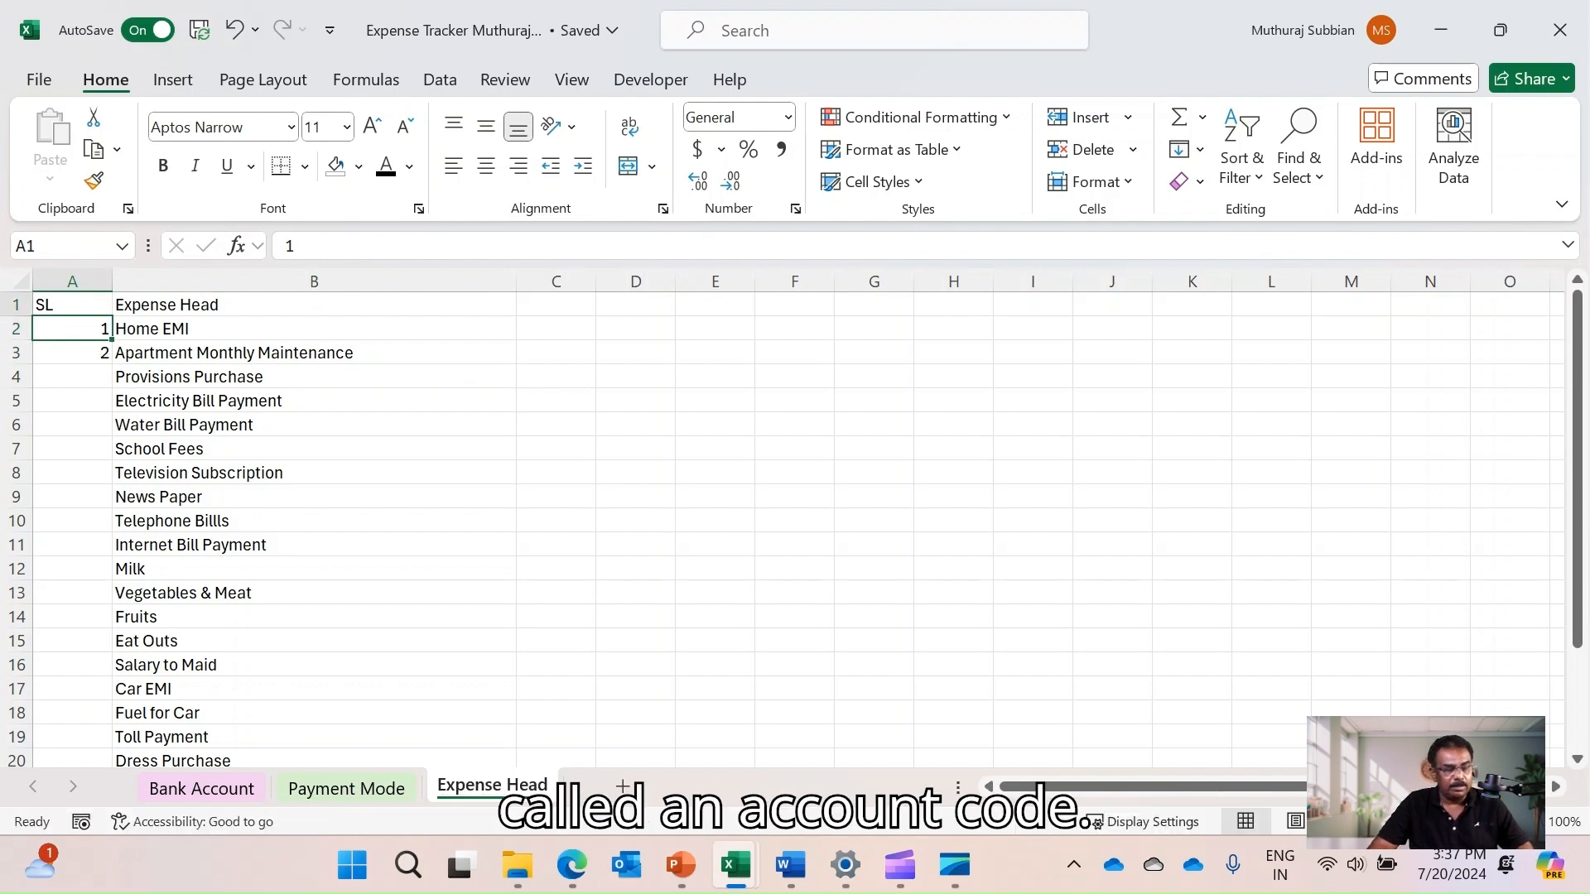
{"action": "type", "text": "Ac H"}
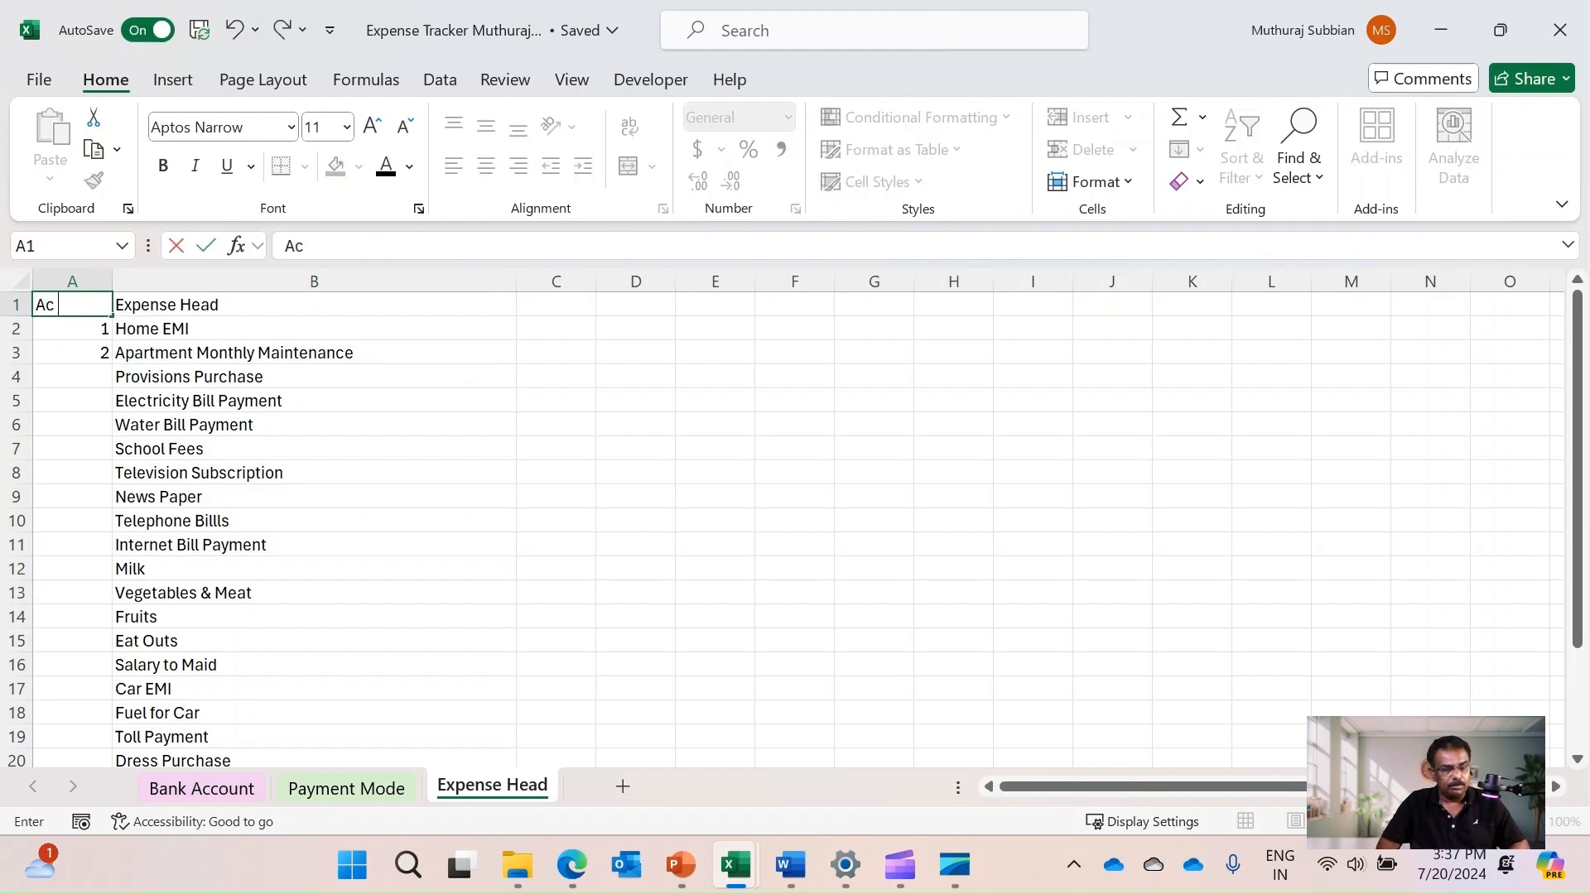
{"action": "key", "text": "BackSpace"}
{"action": "key", "text": "BackSpace"}
{"action": "key", "text": "BackSpace"}
{"action": "key", "text": "BackSpace"}
{"action": "type", "text": "E"}
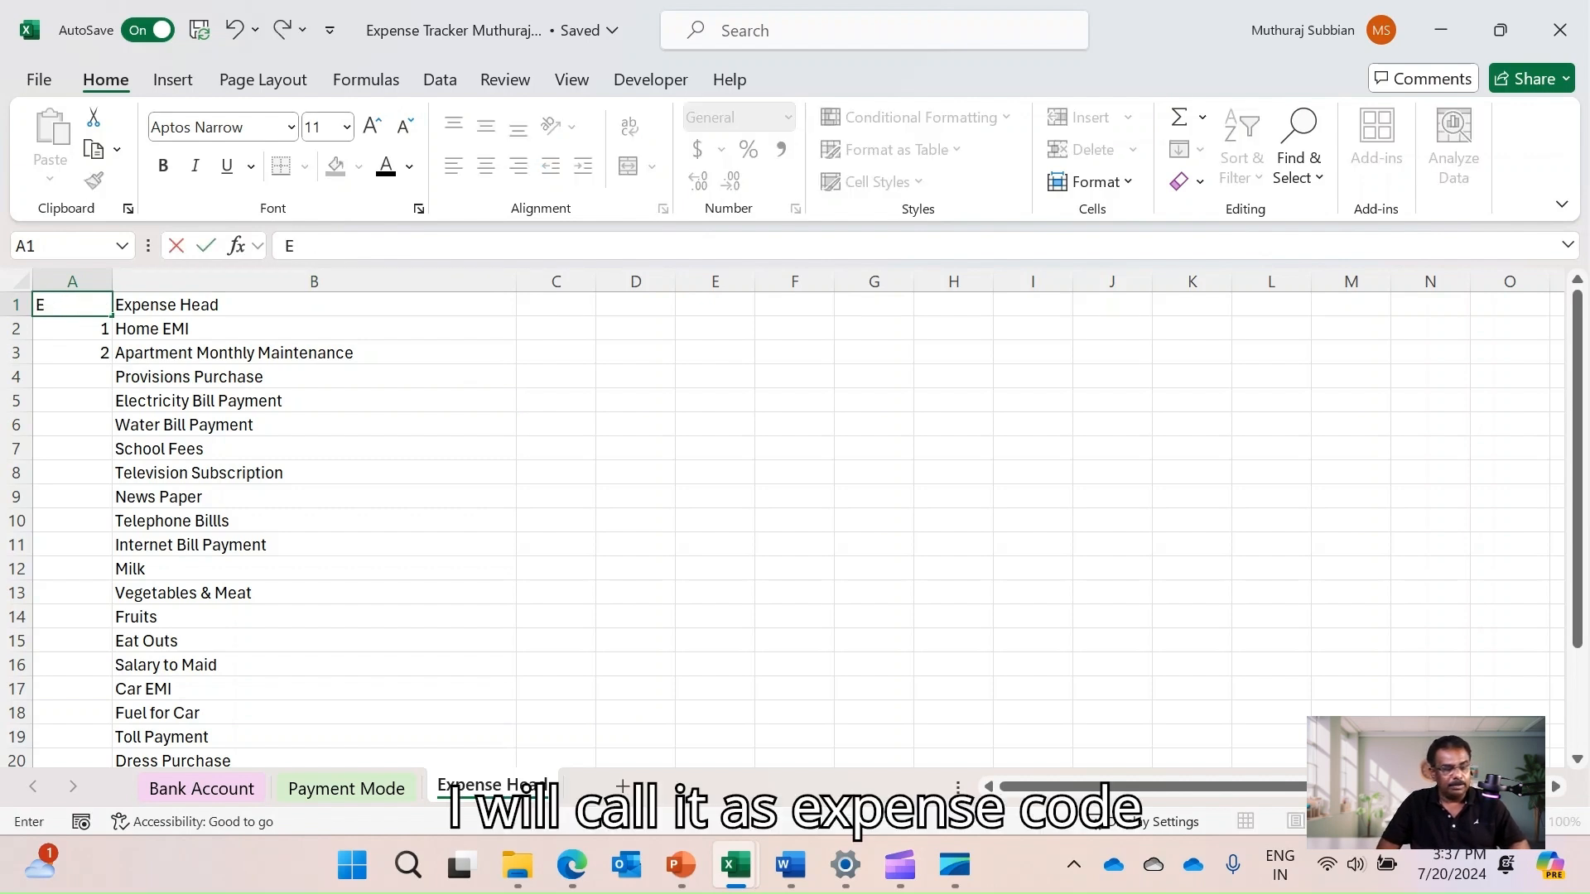
{"action": "type", "text": "xp Coe"}
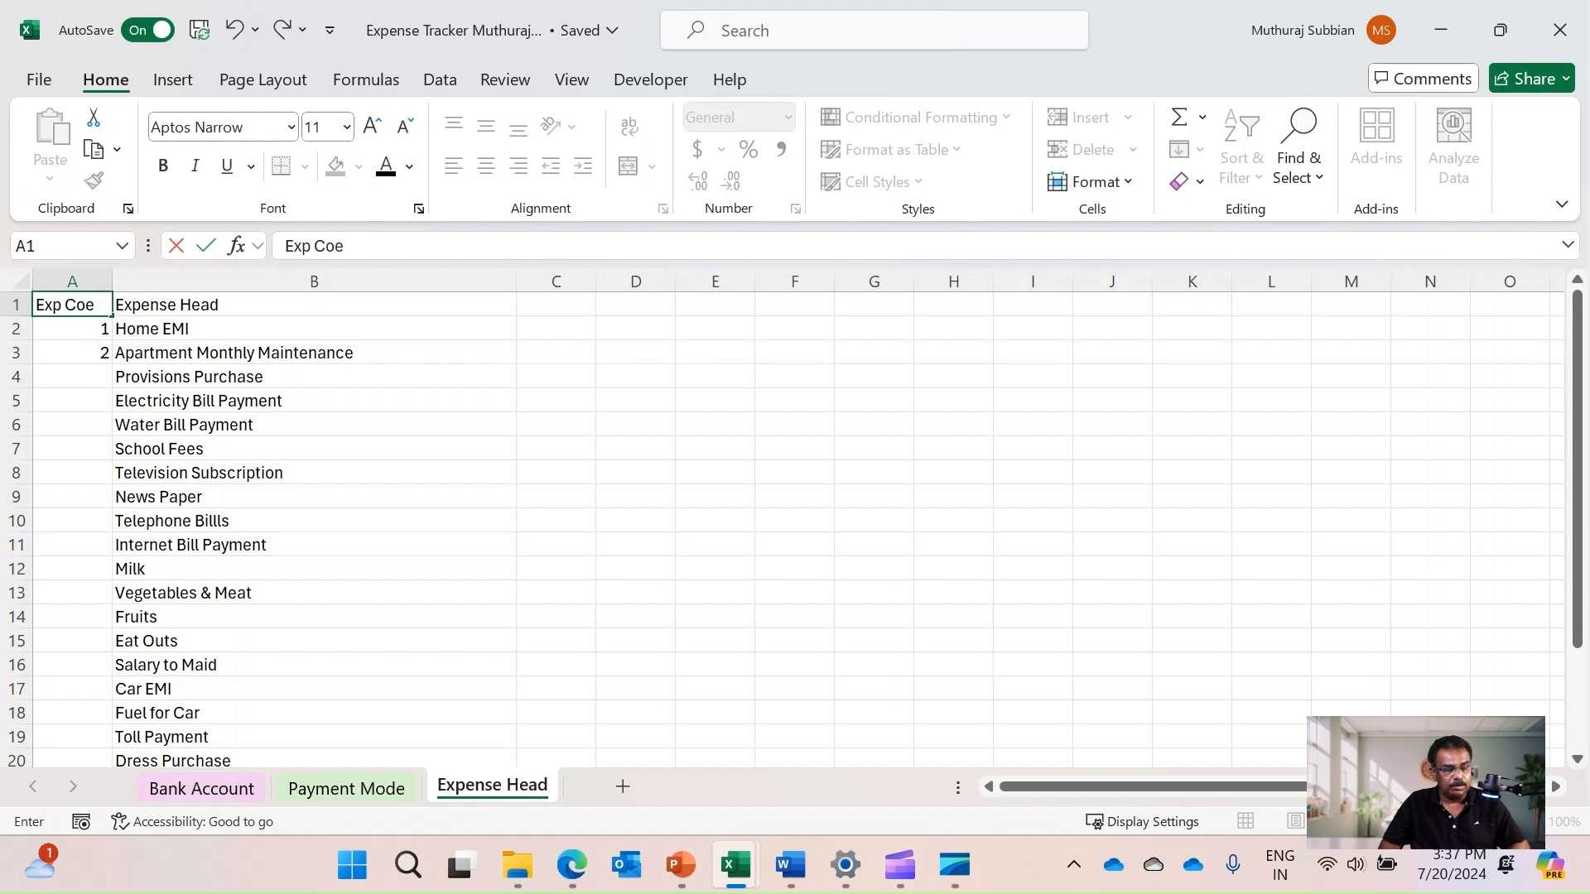
{"action": "key", "text": "BackSpace"}
{"action": "type", "text": "de"}
{"action": "key", "text": "Return"}
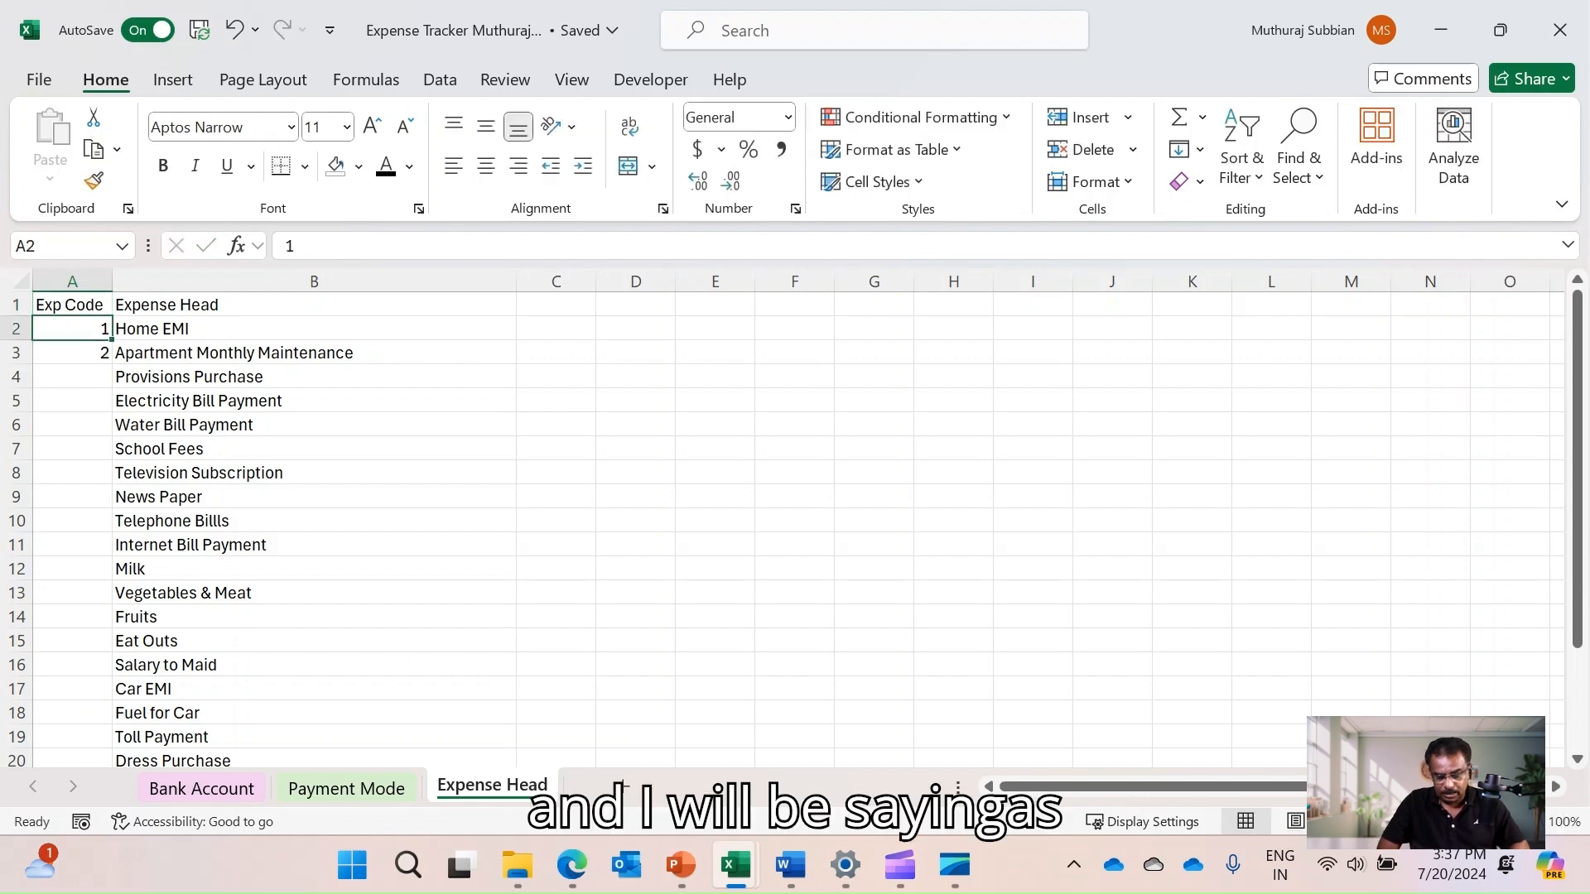
Replace the serial numbers in A2 and A3 with the expense codes EXP001 and EXP002
{"action": "type", "text": "EXP001"}
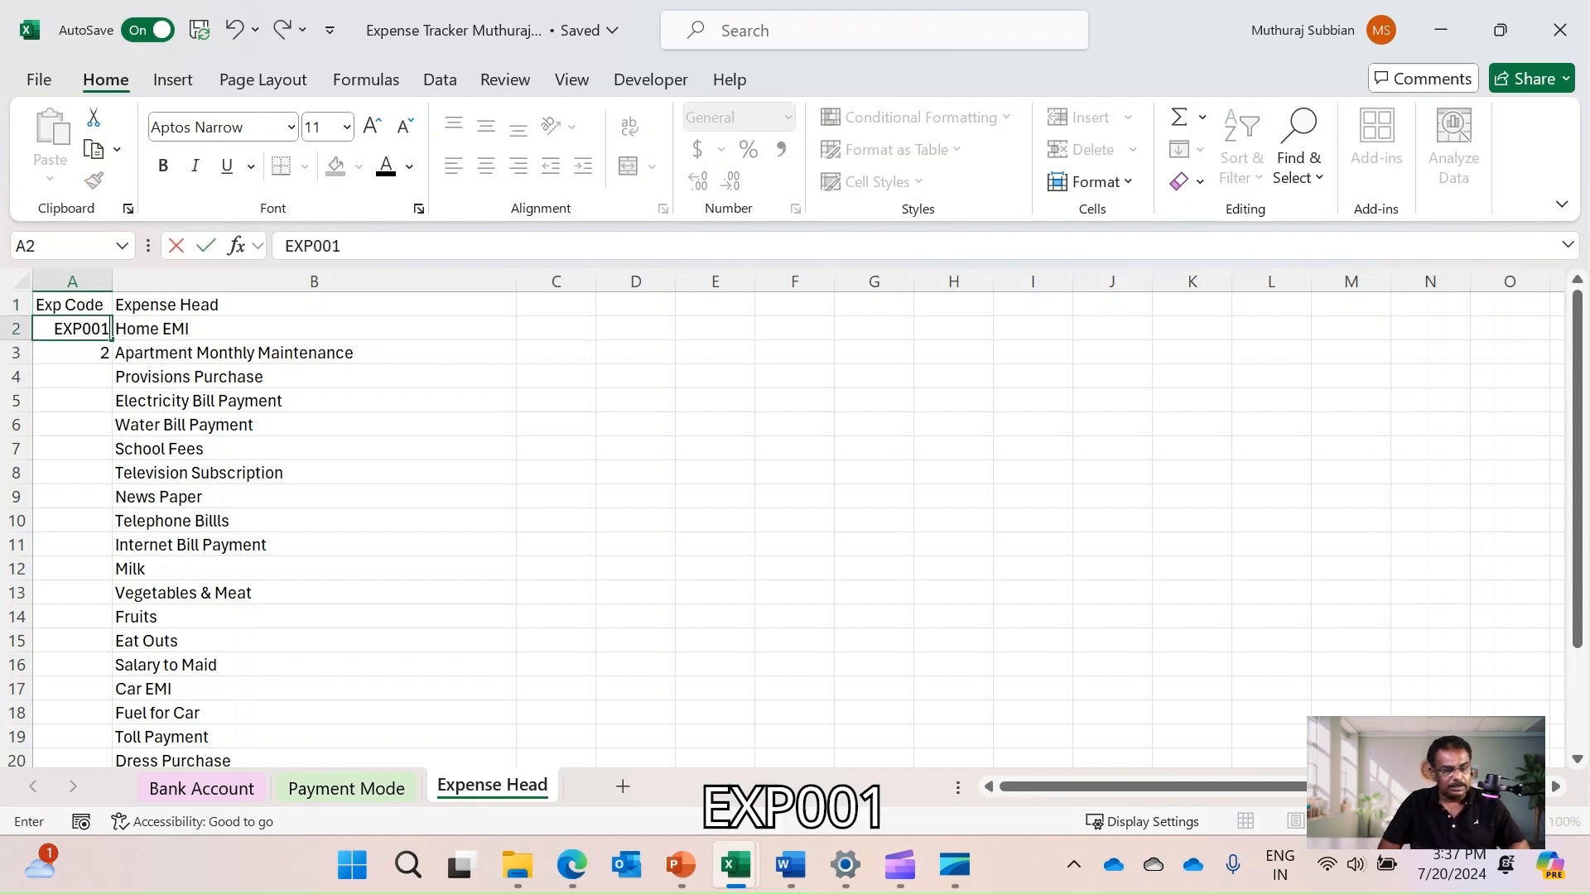
{"action": "key", "text": "Return"}
{"action": "type", "text": "Exp"}
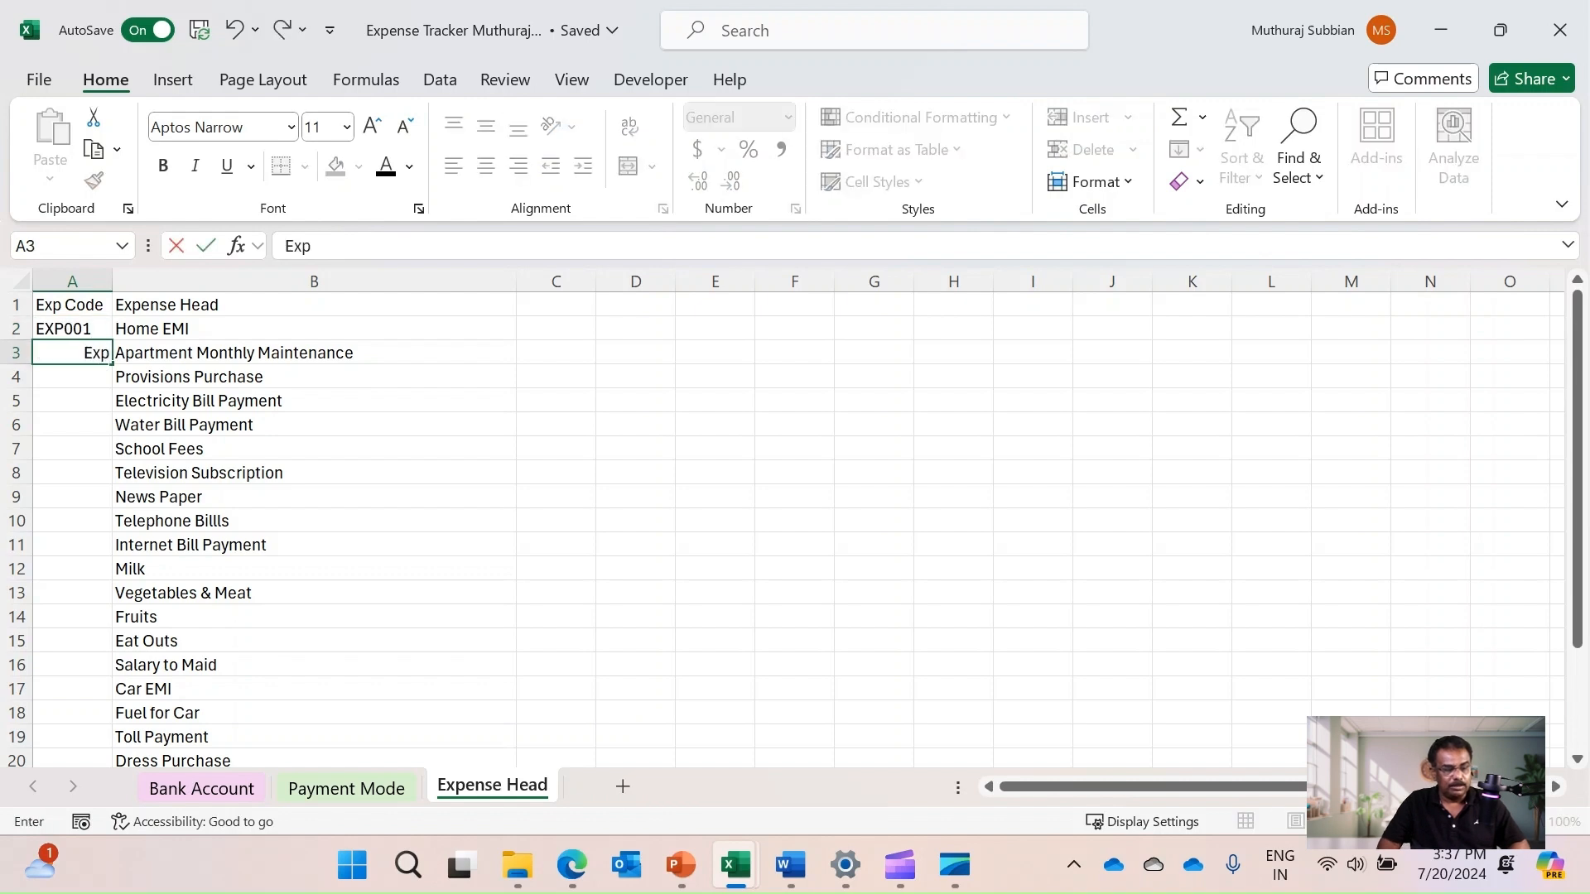
{"action": "key", "text": "BackSpace"}
{"action": "key", "text": "BackSpace"}
{"action": "type", "text": "x"}
{"action": "key", "text": "BackSpace"}
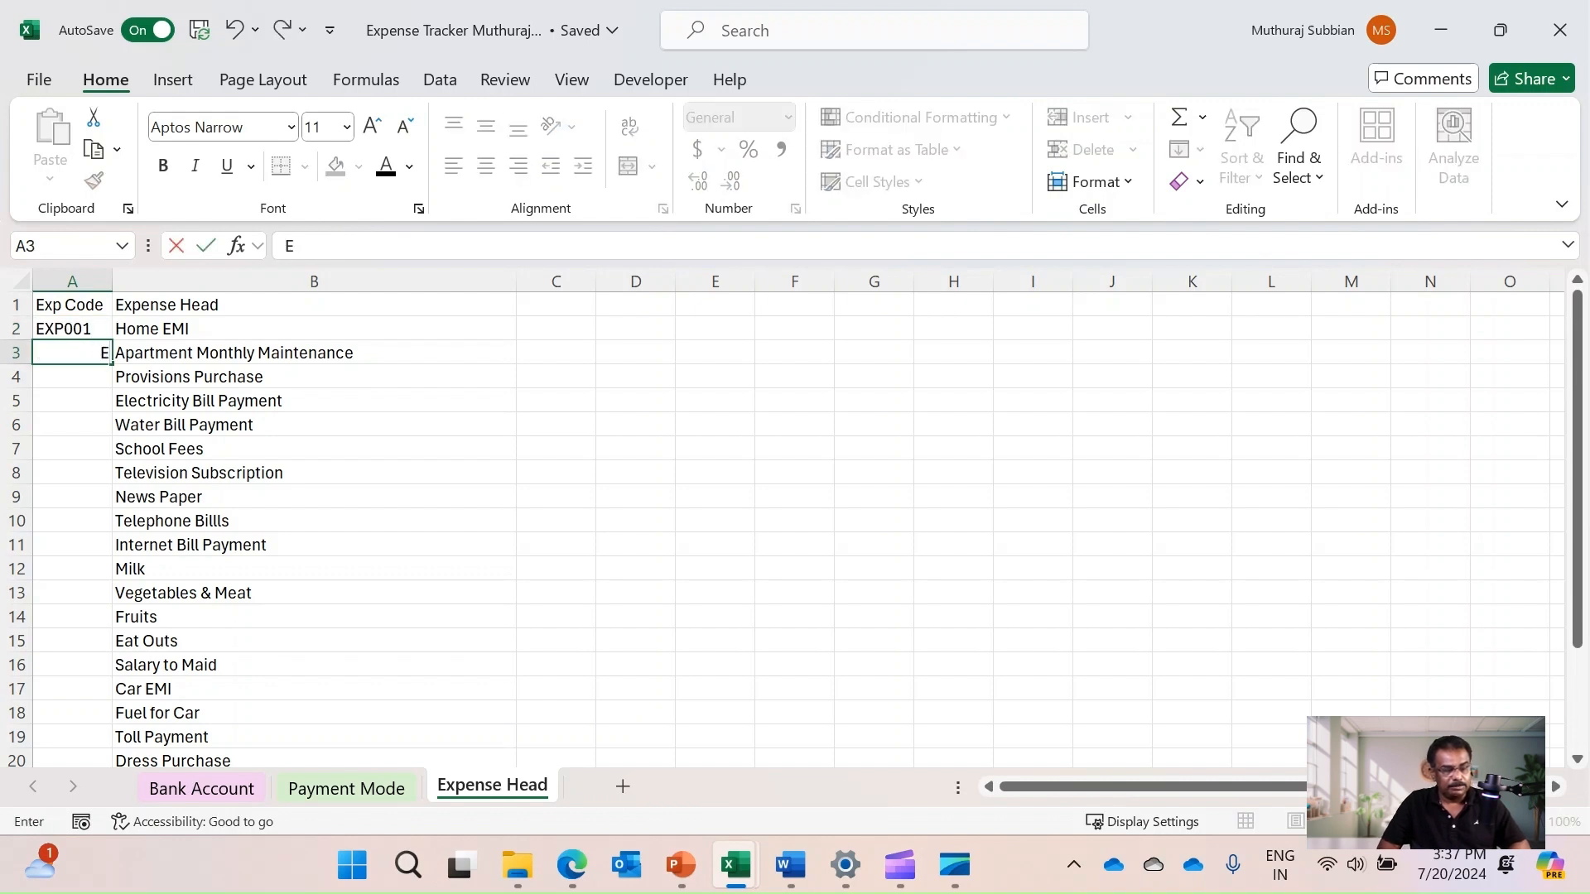
{"action": "type", "text": "XP001"}
{"action": "key", "text": "BackSpace"}
{"action": "type", "text": "2"}
{"action": "key", "text": "Return"}
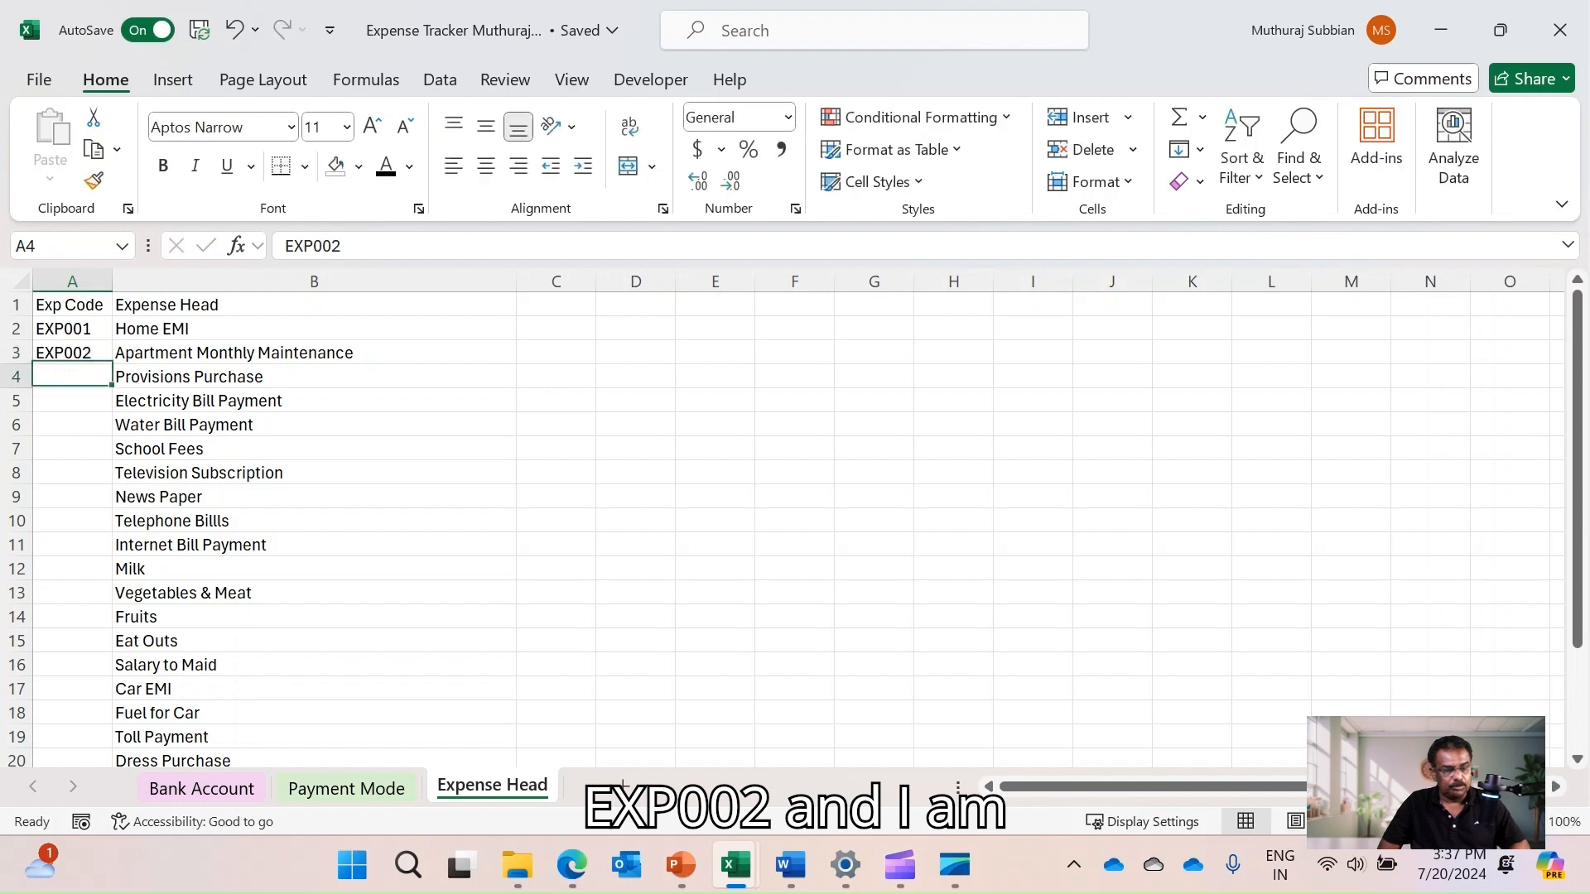
Extend the expense code series from A2:A3 down column A to the Entertainment Expenses row
{"action": "left_click_drag", "start_coordinate": [67, 329], "coordinate": [66, 353]}
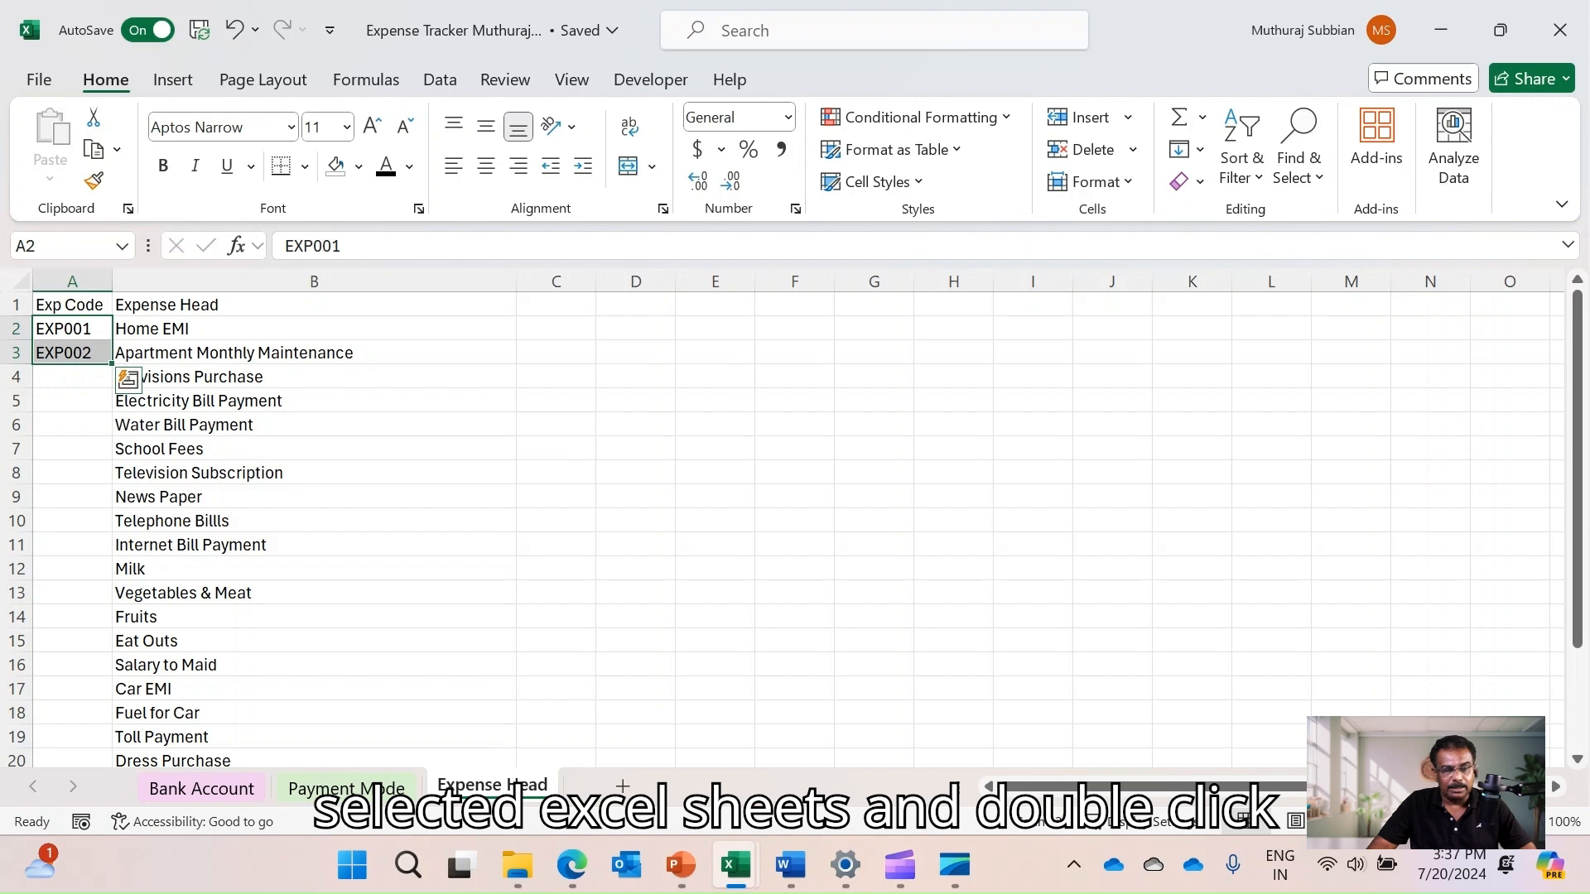
{"action": "double_click", "coordinate": [111, 362]}
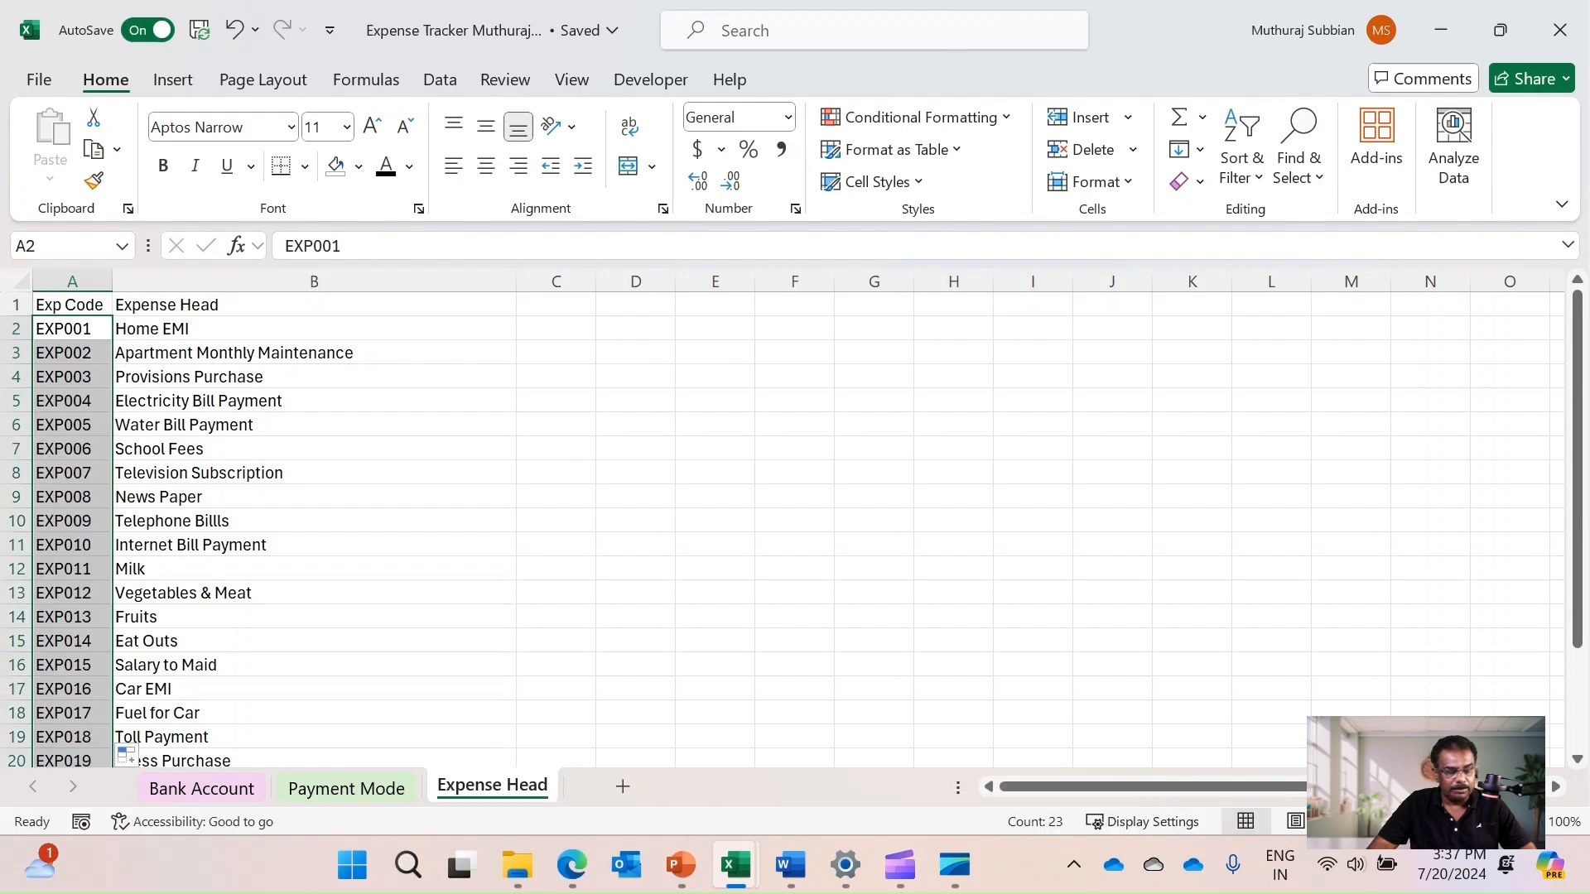
{"action": "scroll", "coordinate": [331, 530], "scroll_direction": "down", "scroll_amount": 4}
{"action": "scroll", "coordinate": [331, 530], "scroll_direction": "up", "scroll_amount": 4}
{"action": "left_click", "coordinate": [72, 329]}
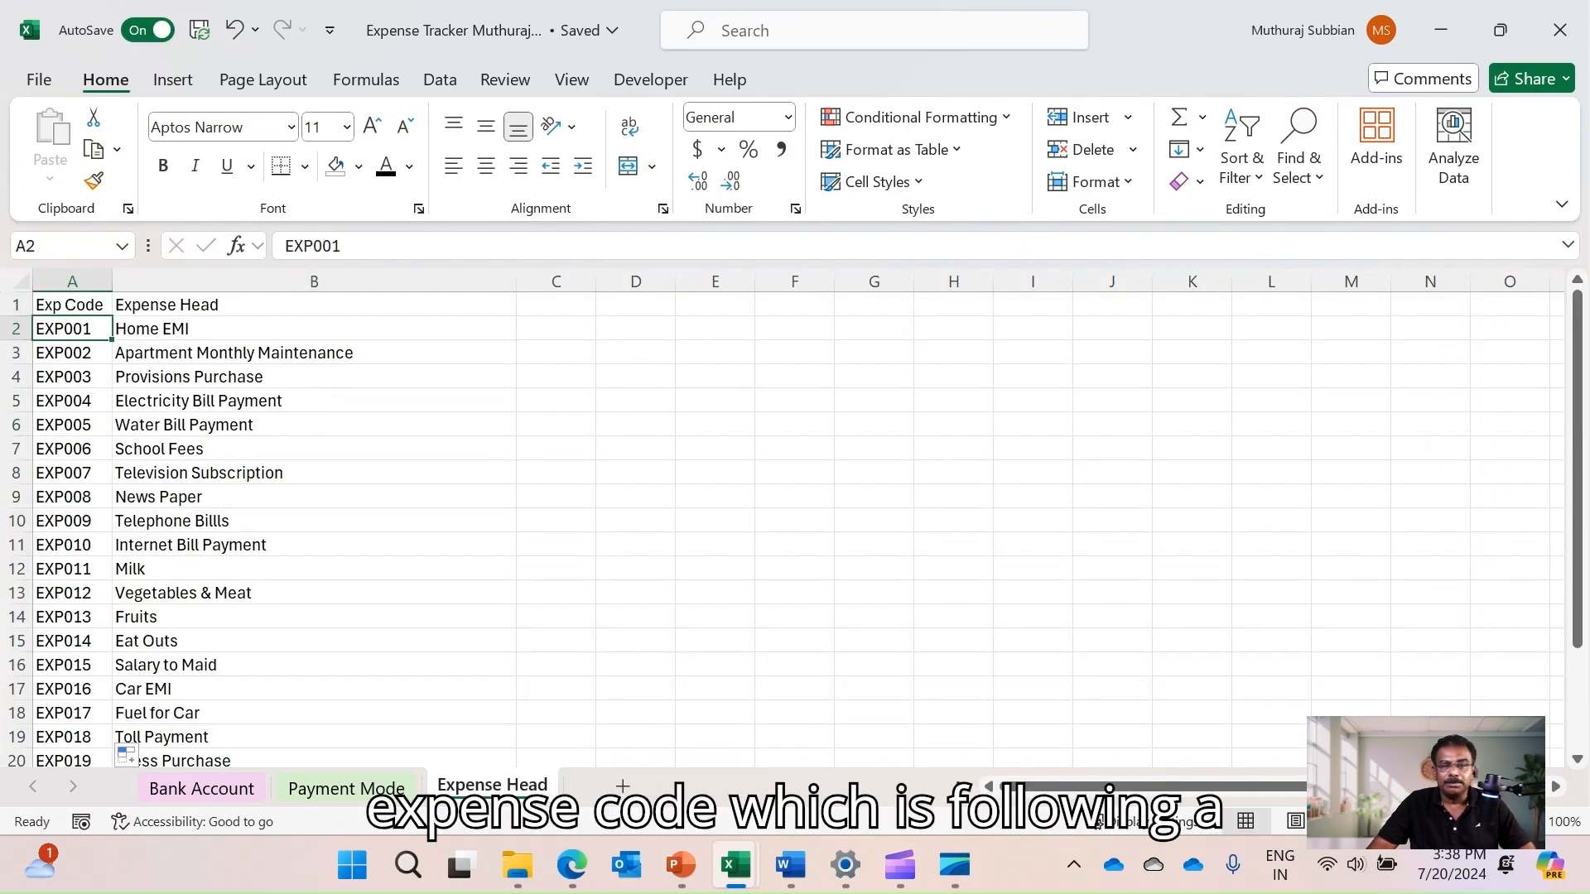
{"action": "scroll", "coordinate": [331, 530], "scroll_direction": "down", "scroll_amount": 2}
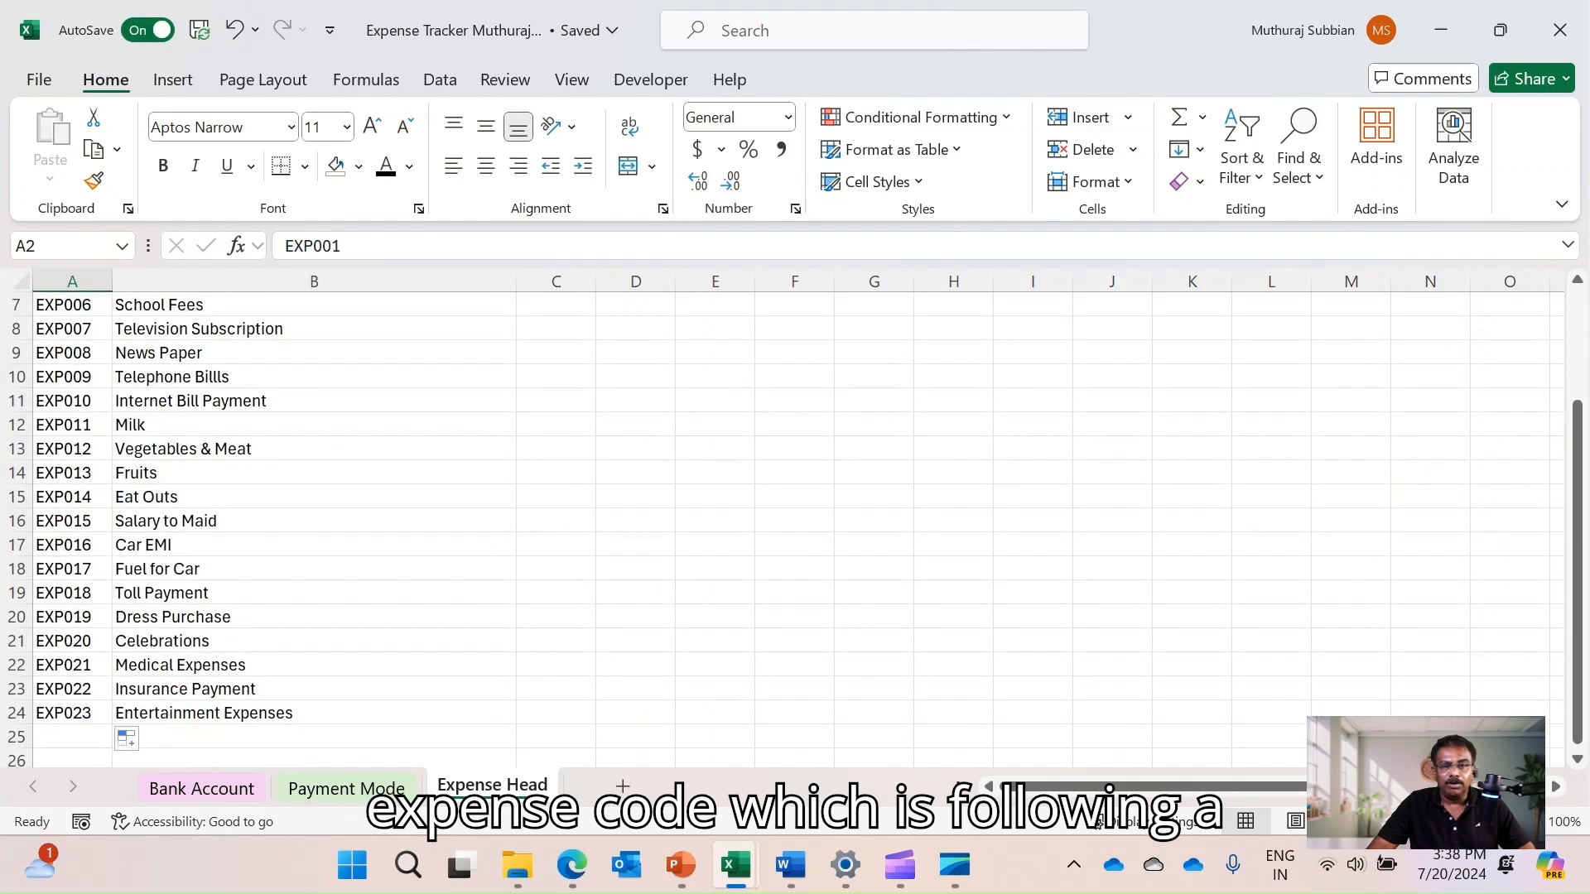
{"action": "scroll", "coordinate": [332, 530], "scroll_direction": "up", "scroll_amount": 2}
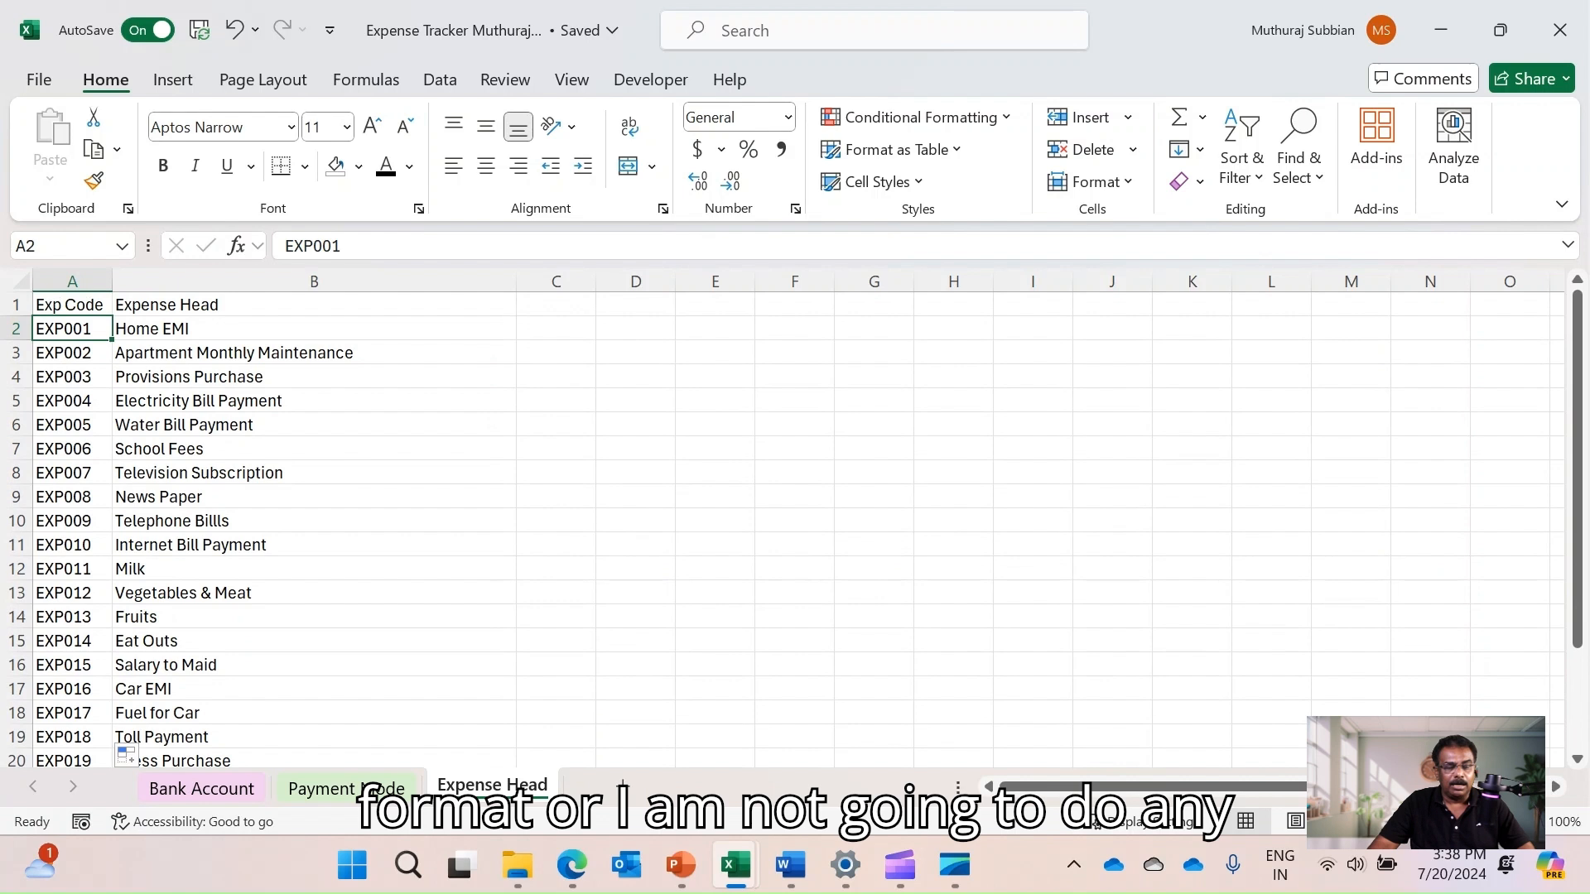
Leave column C empty and enter the header Monthly Budget in D1
{"action": "key", "text": "Right"}
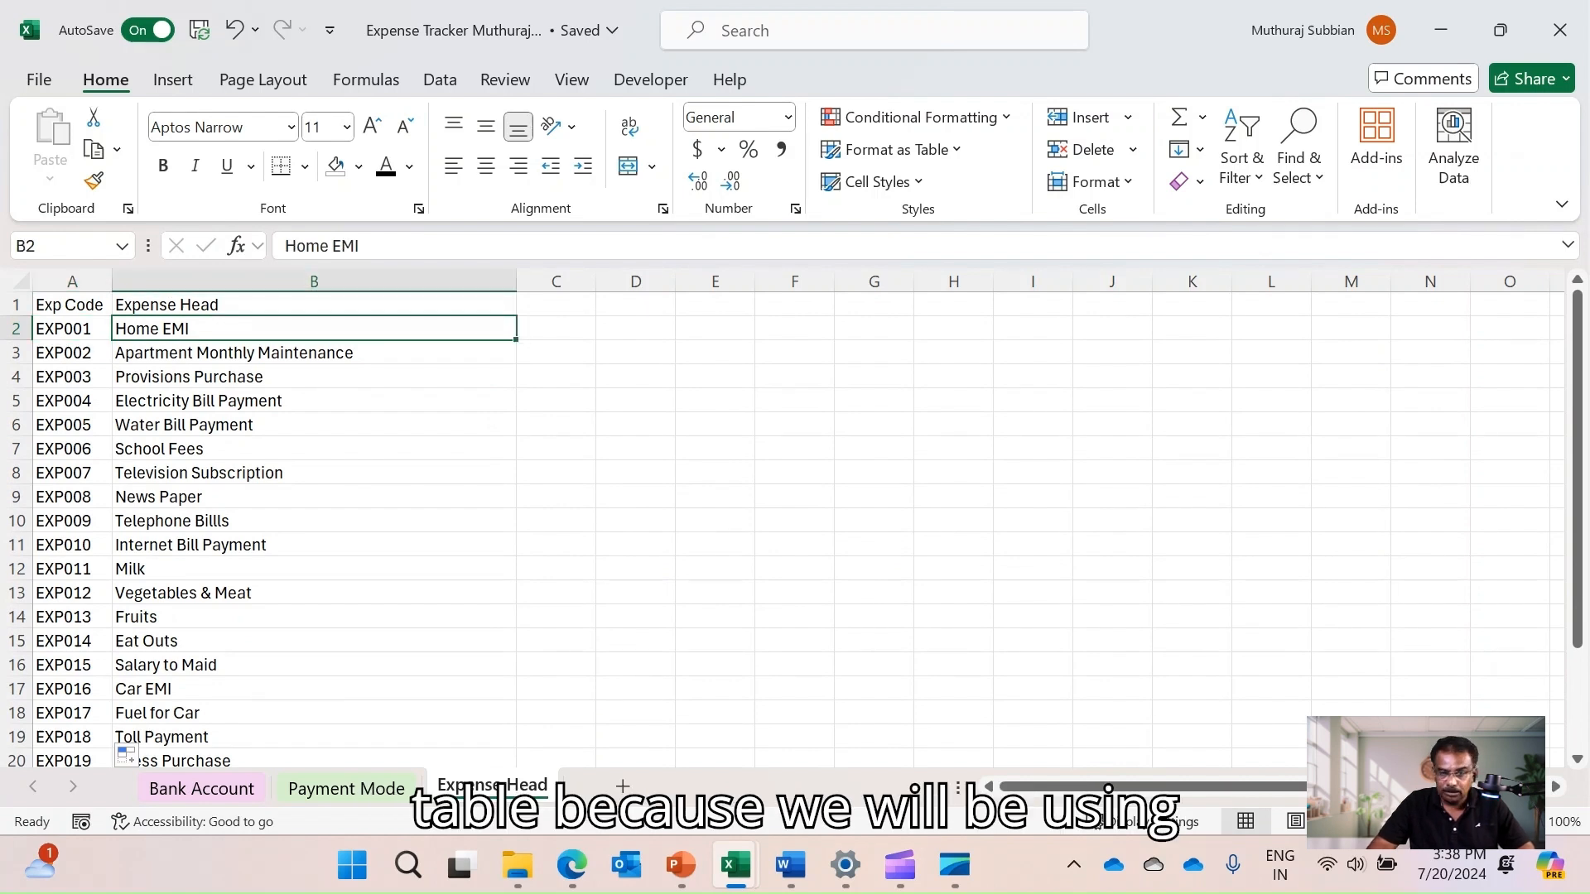
{"action": "left_click", "coordinate": [555, 305]}
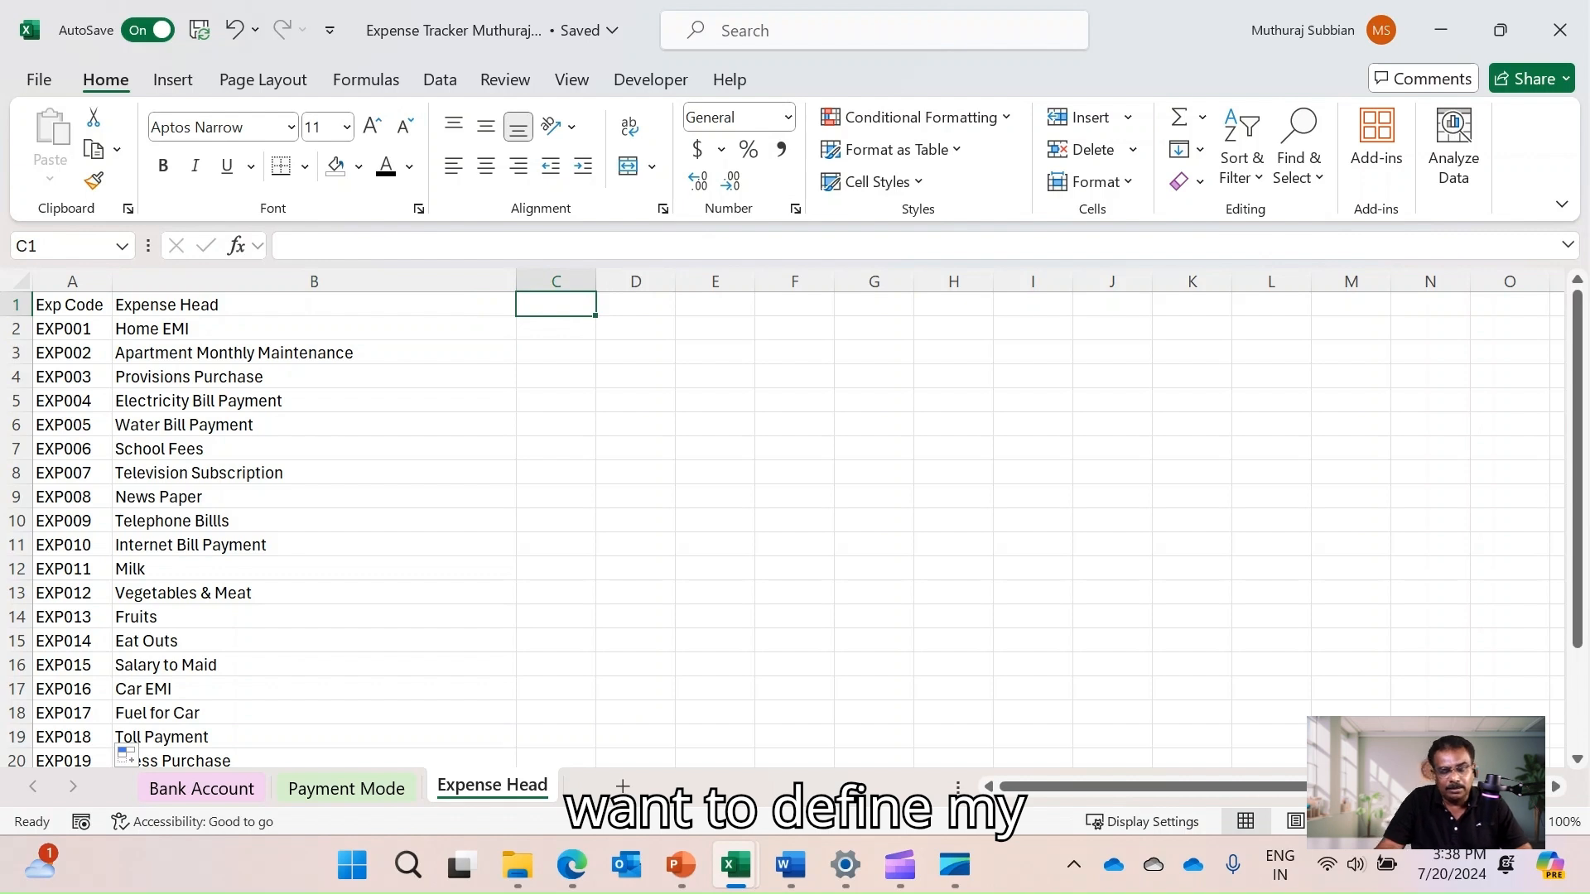
{"action": "left_click", "coordinate": [636, 305]}
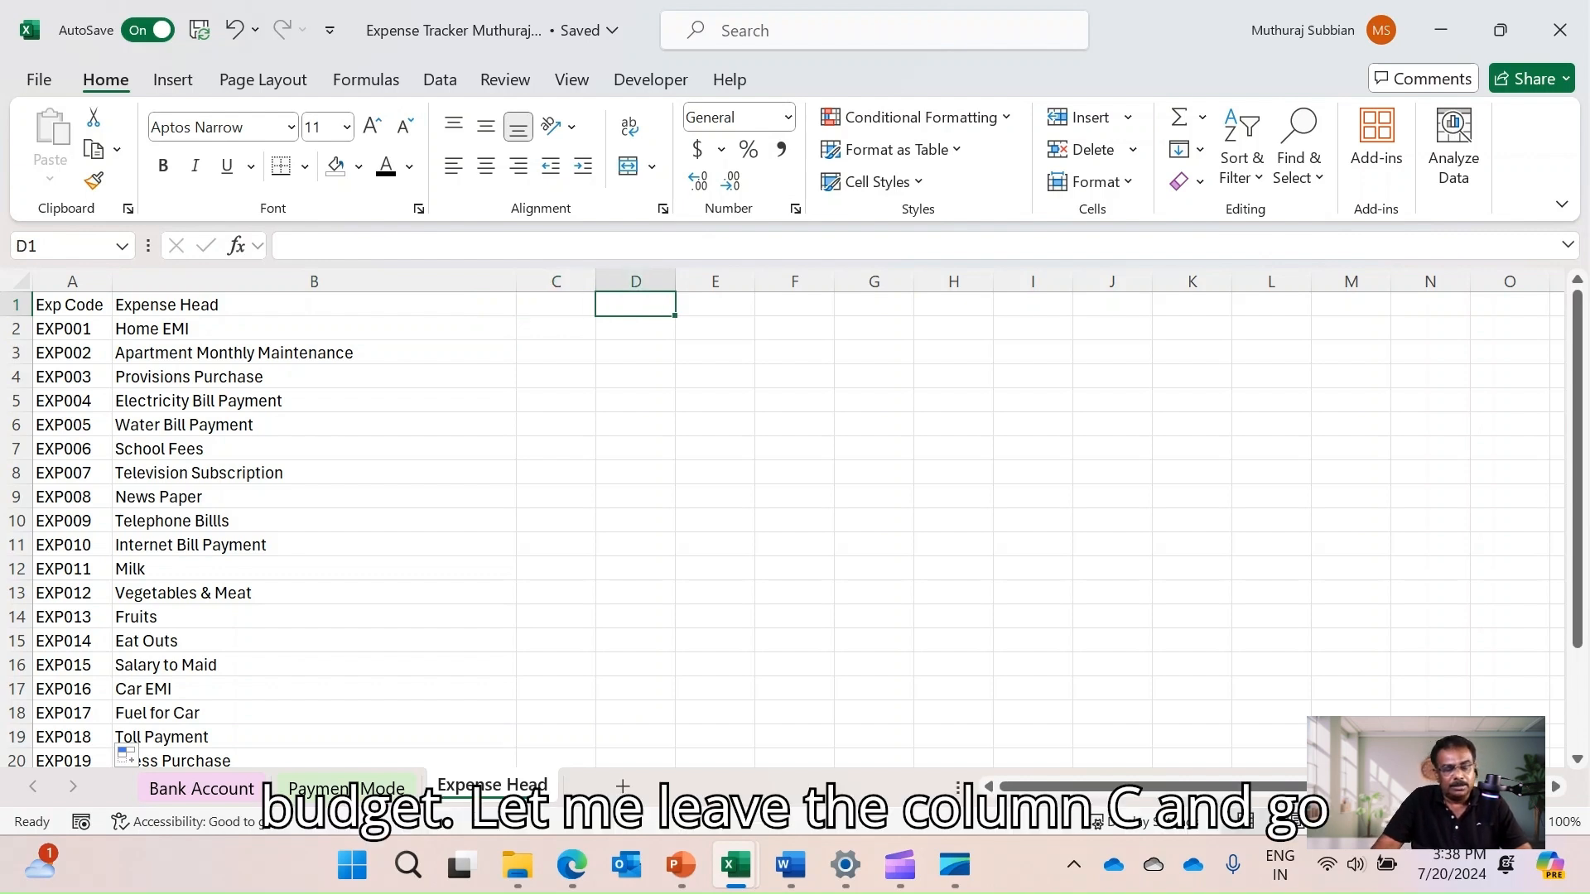
{"action": "left_click", "coordinate": [556, 305]}
{"action": "left_click", "coordinate": [635, 304]}
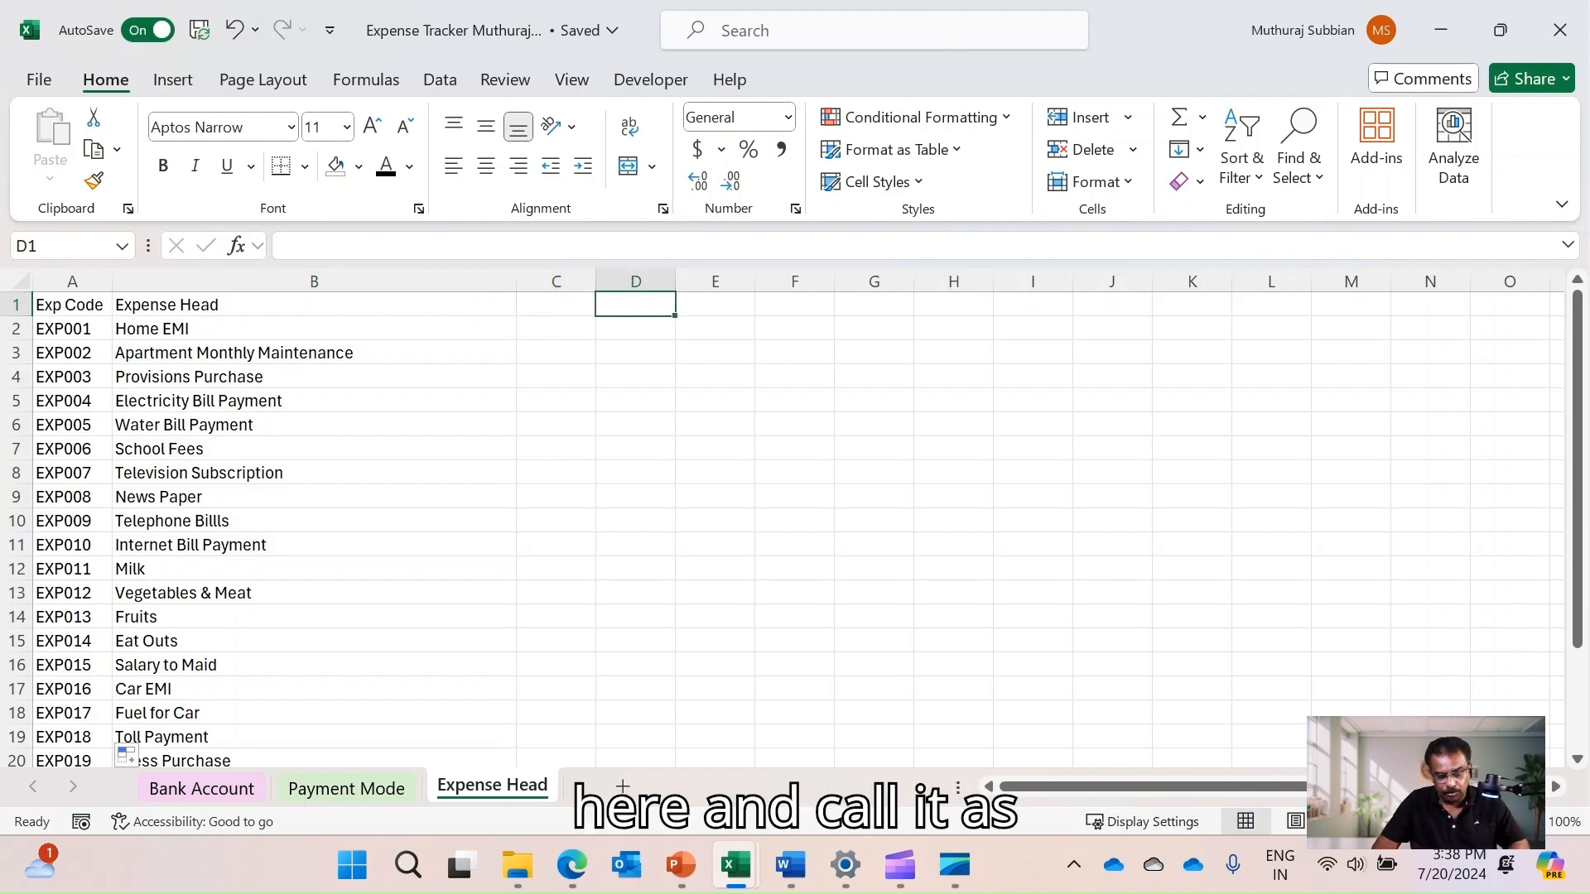
{"action": "type", "text": "Monthl"}
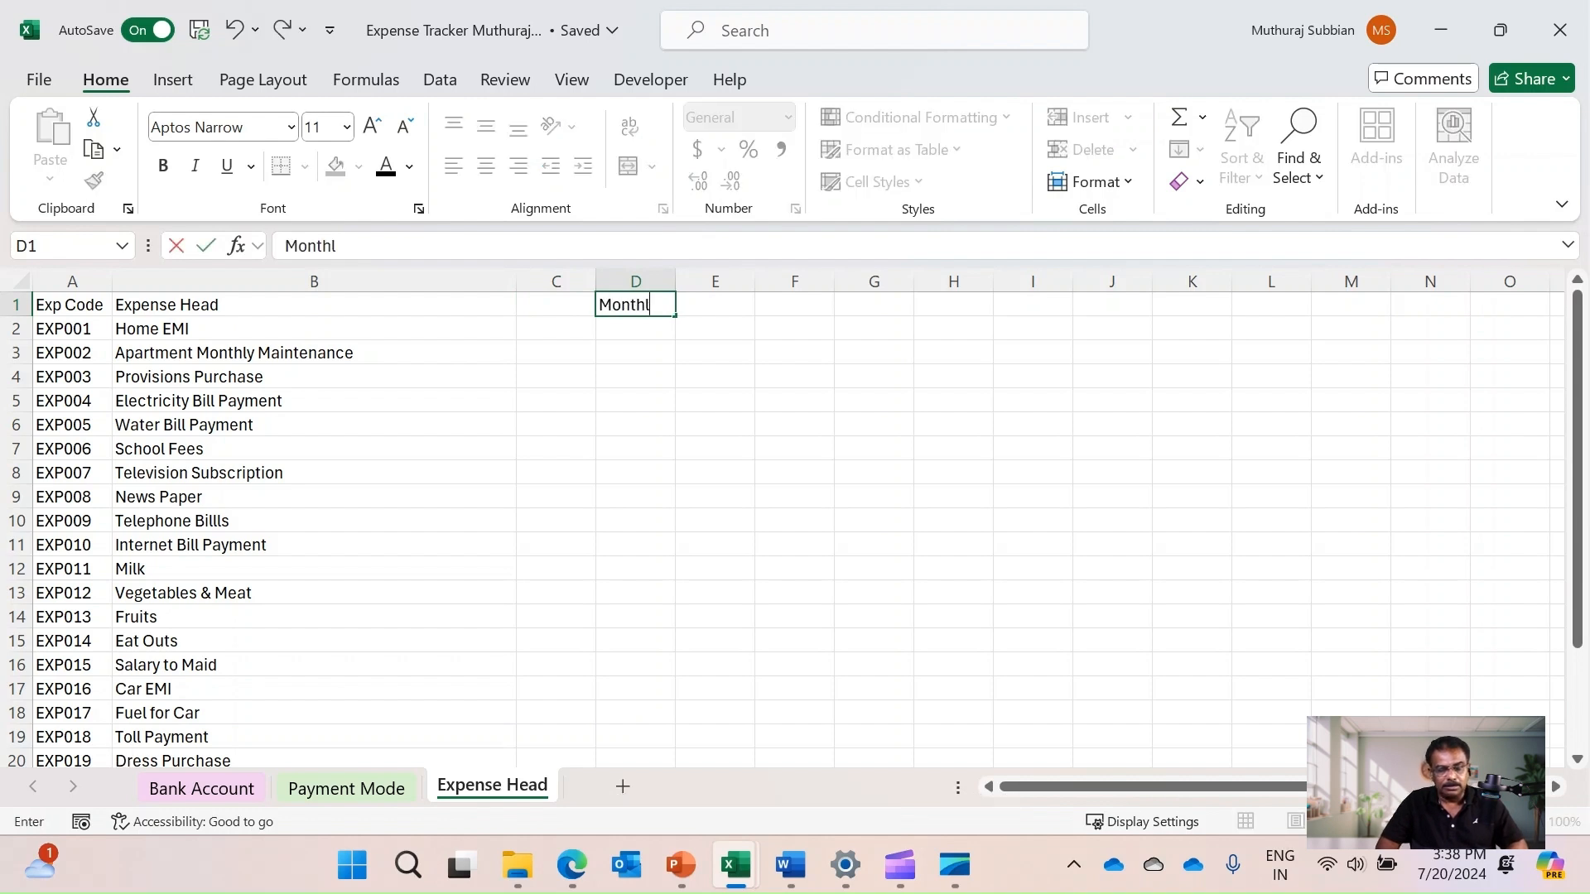
{"action": "type", "text": "y Budget"}
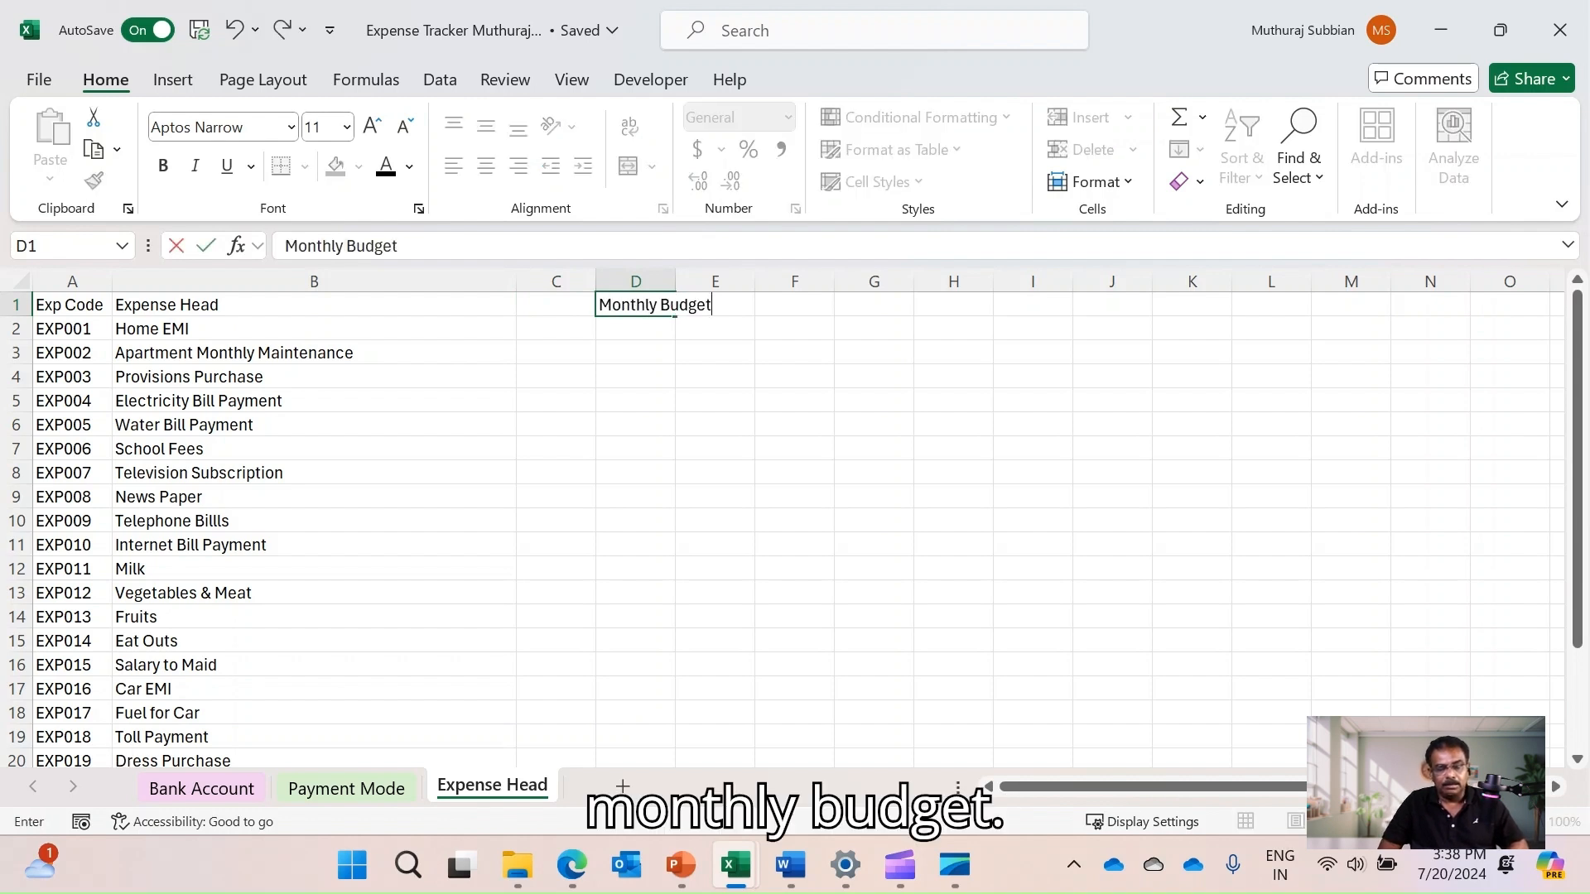
{"action": "key", "text": "Return"}
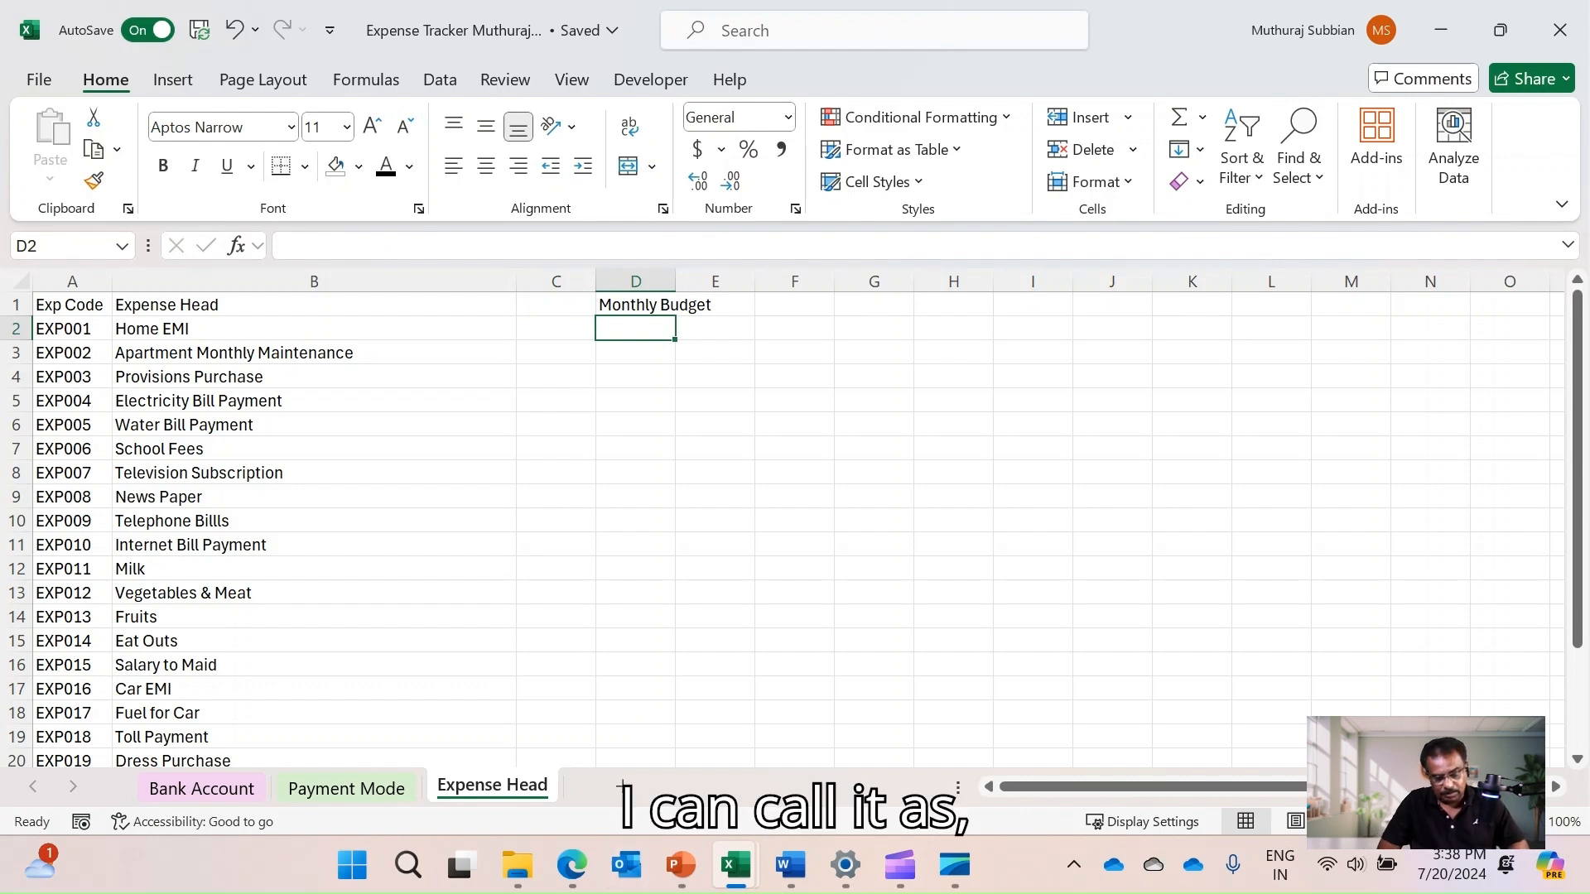
Enter 5000 in D2 as the monthly budget for Home EMI
{"action": "type", "text": "5000"}
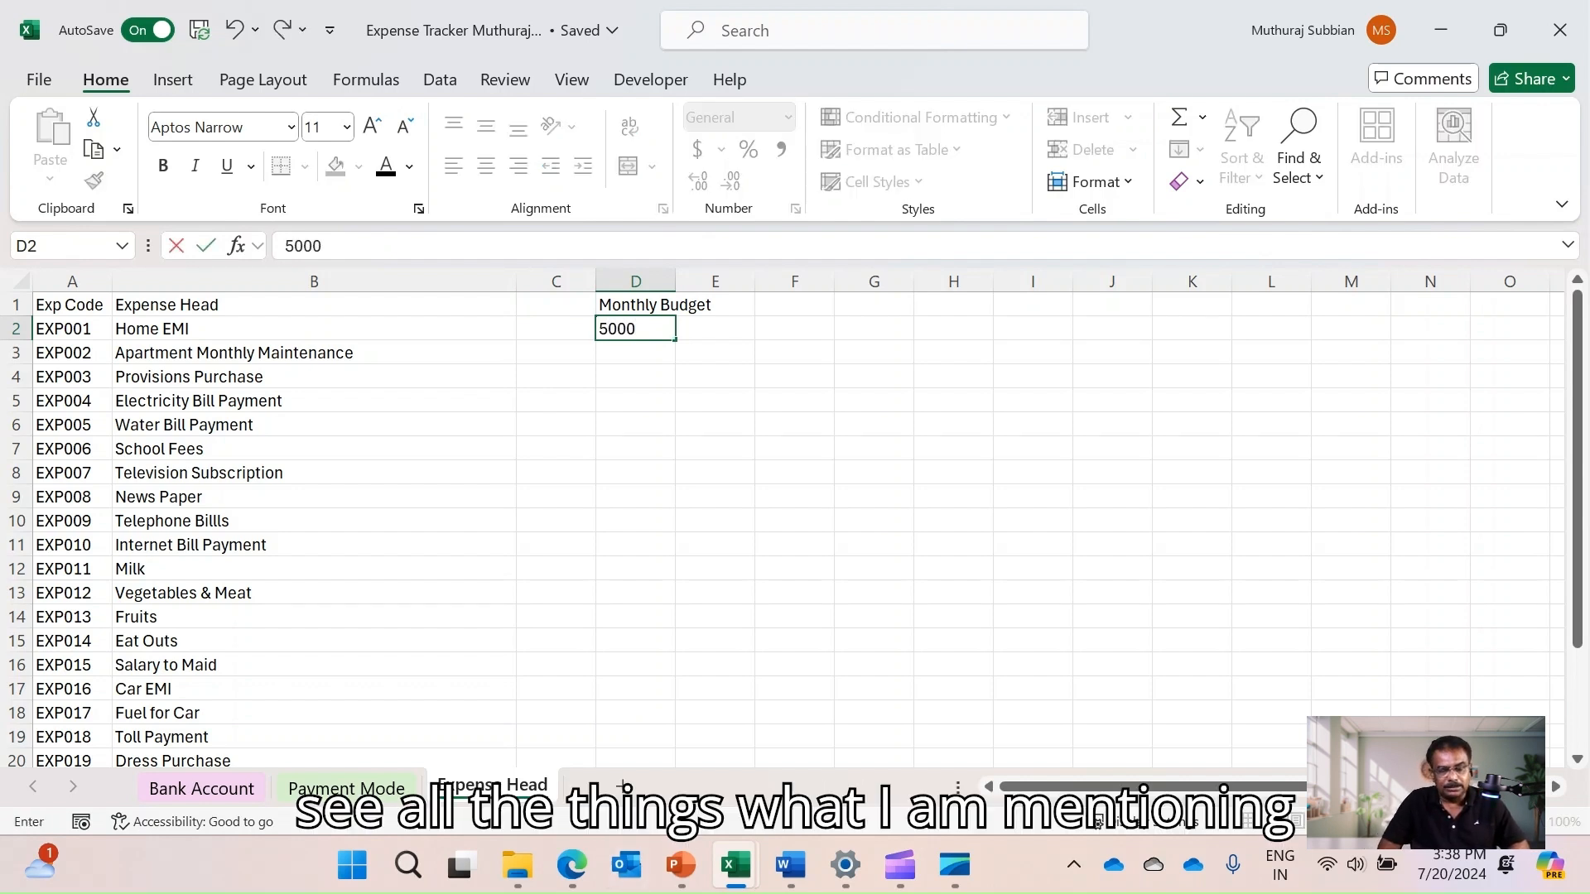
{"action": "key", "text": "Return"}
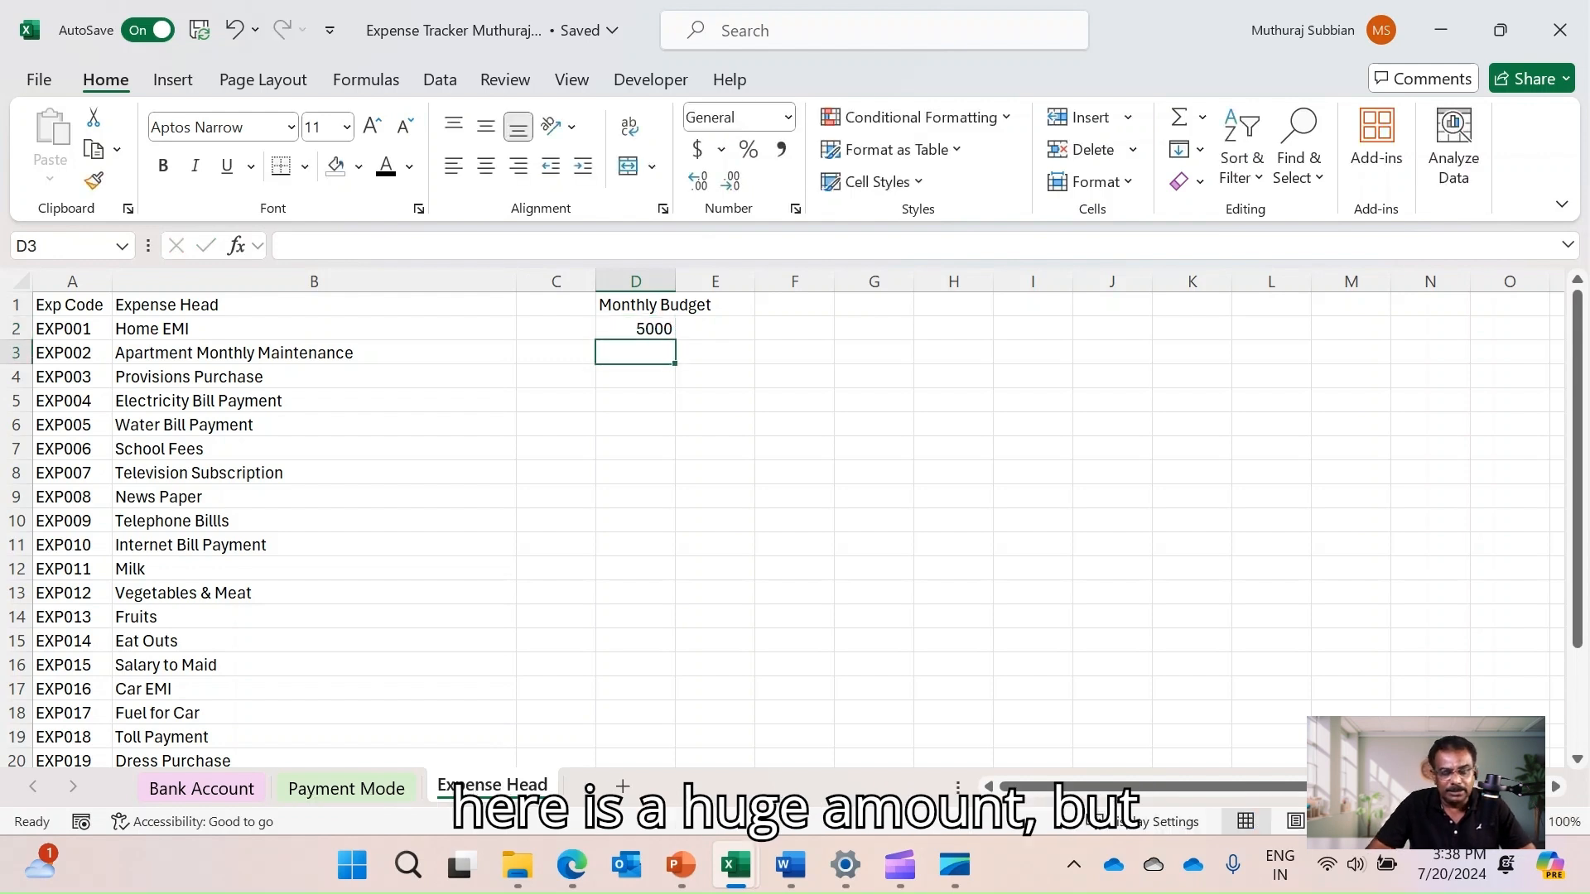
{"action": "key", "text": "Up"}
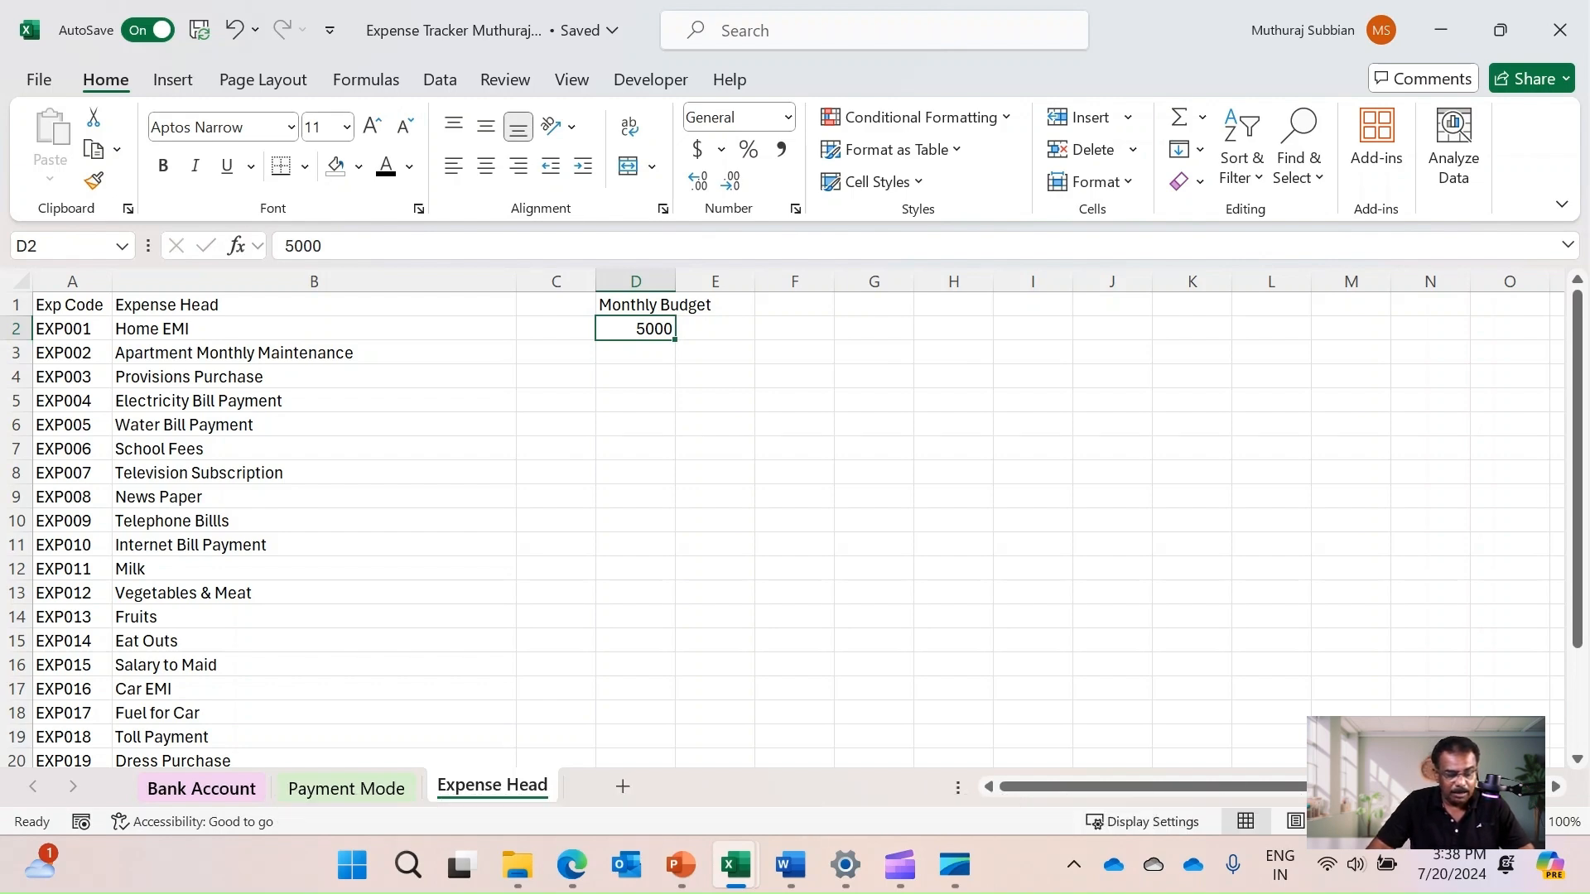
Check the currency used for the limits on the Payment Mode sheet, and return to the Expense Head sheet
{"action": "key", "text": "ctrl+Page_Up"}
{"action": "key", "text": "ctrl+Page_Up"}
{"action": "key", "text": "ctrl+Page_Down"}
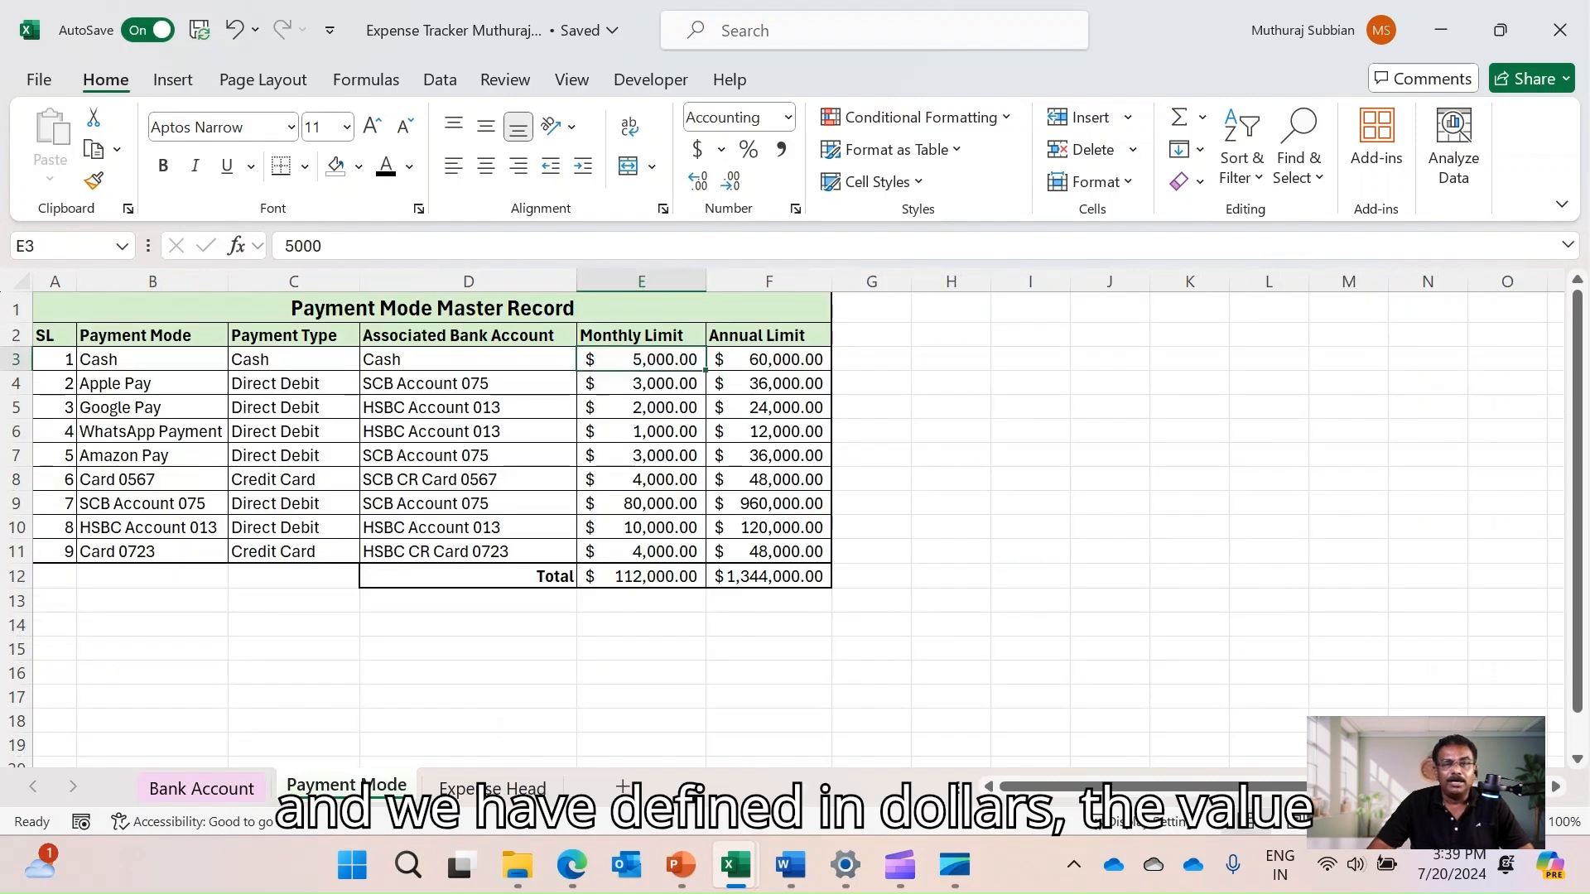
{"action": "key", "text": "ctrl+Page_Down"}
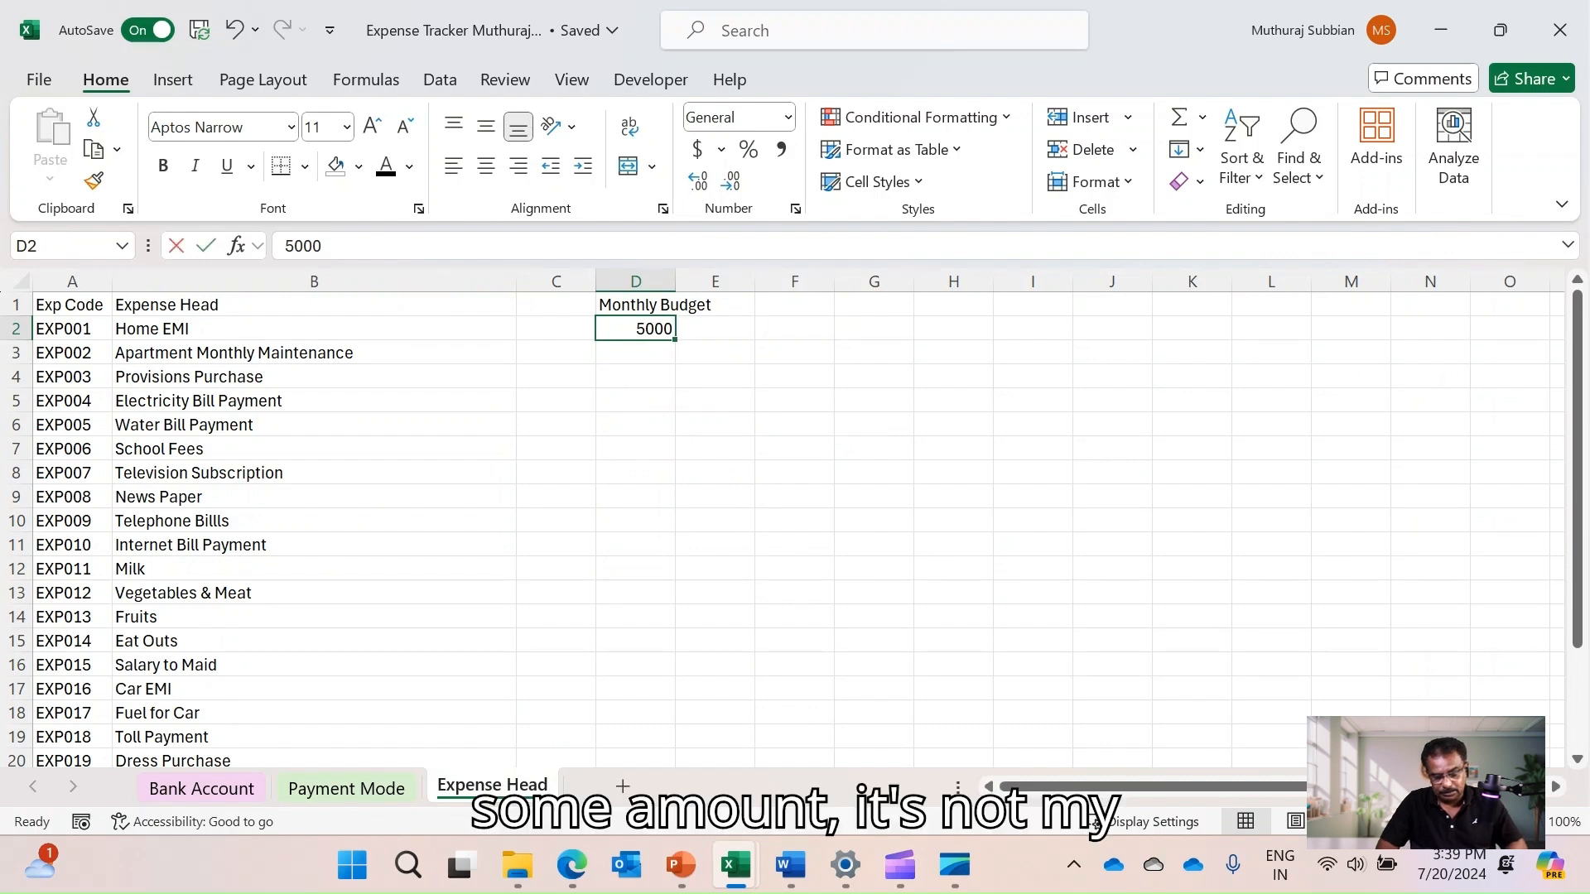
Set the monthly budget to 50000 for Home EMI in D2 and 5000 for Apartment Monthly Maintenance in D3
{"action": "type", "text": "50000"}
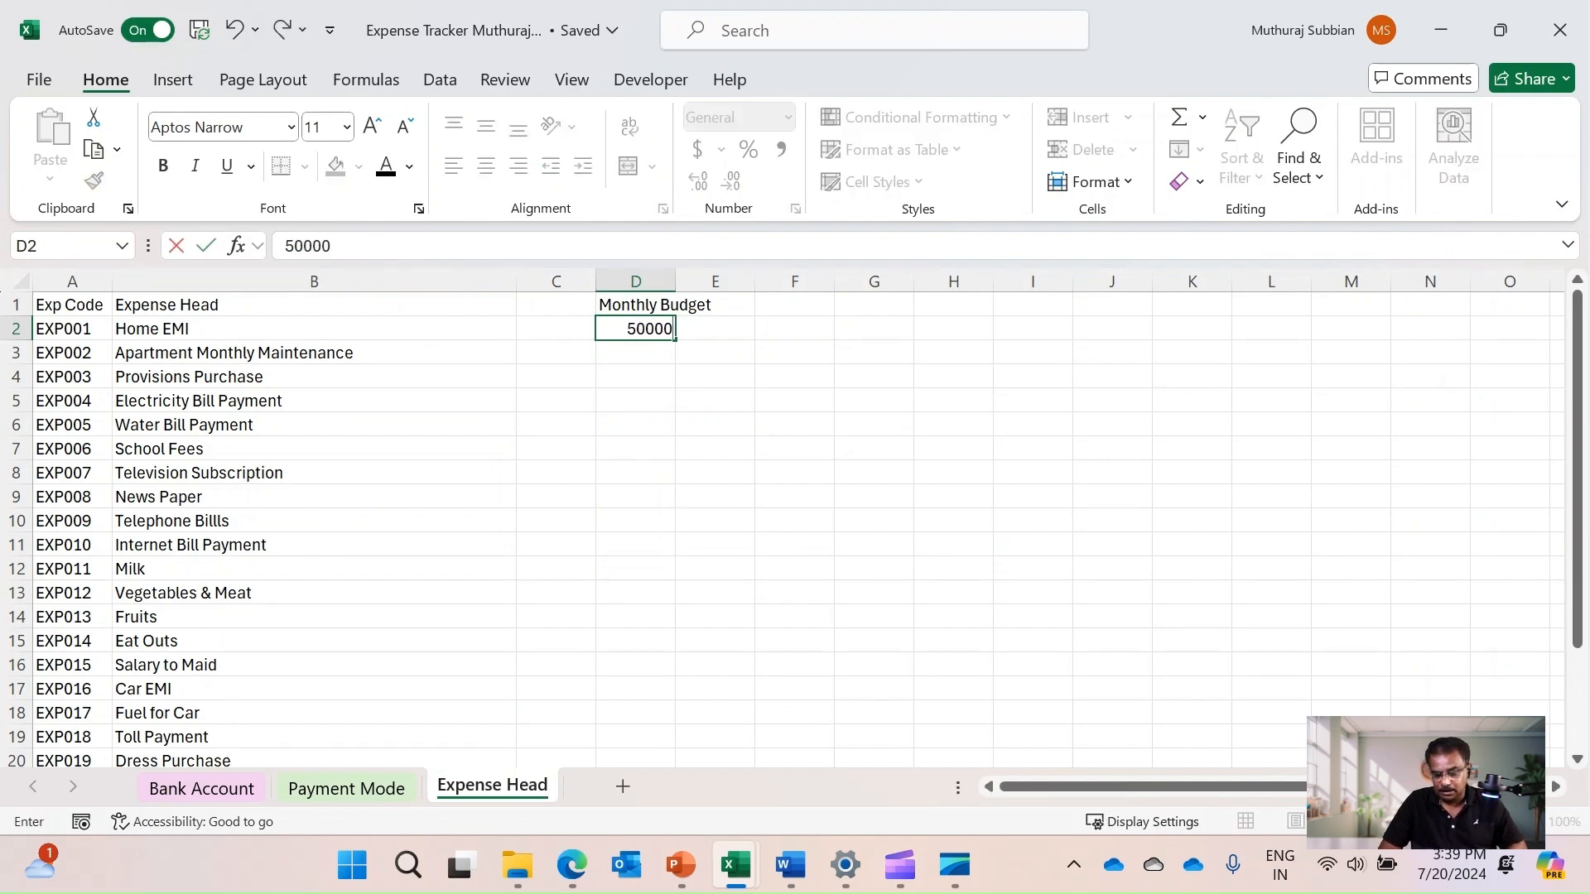
{"action": "key", "text": "Return"}
{"action": "key", "text": "Up"}
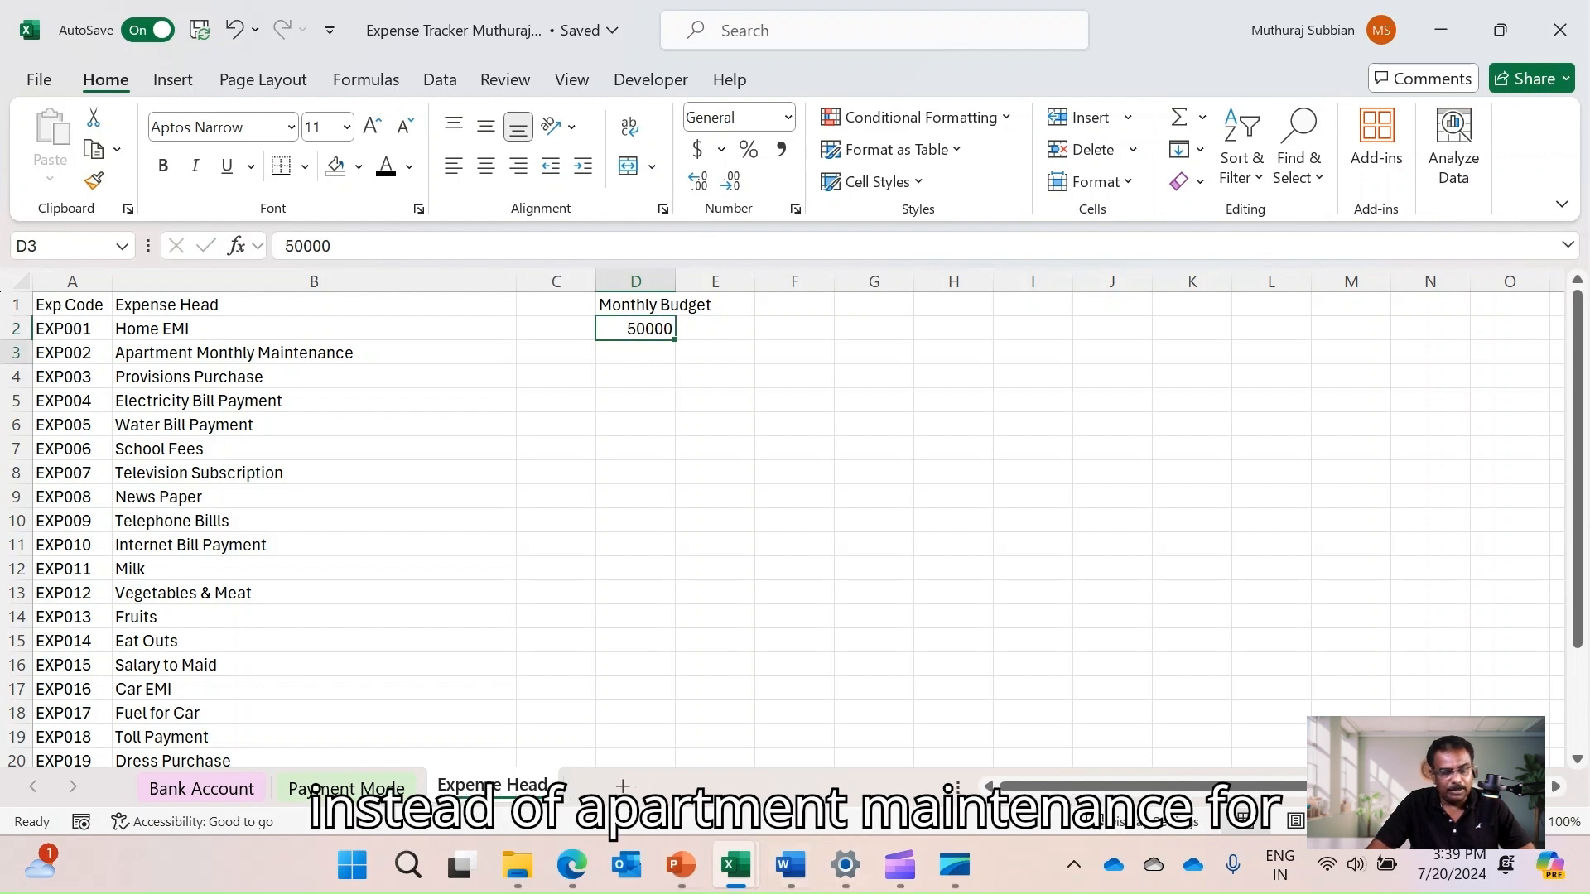
{"action": "key", "text": "Down"}
{"action": "type", "text": "5000"}
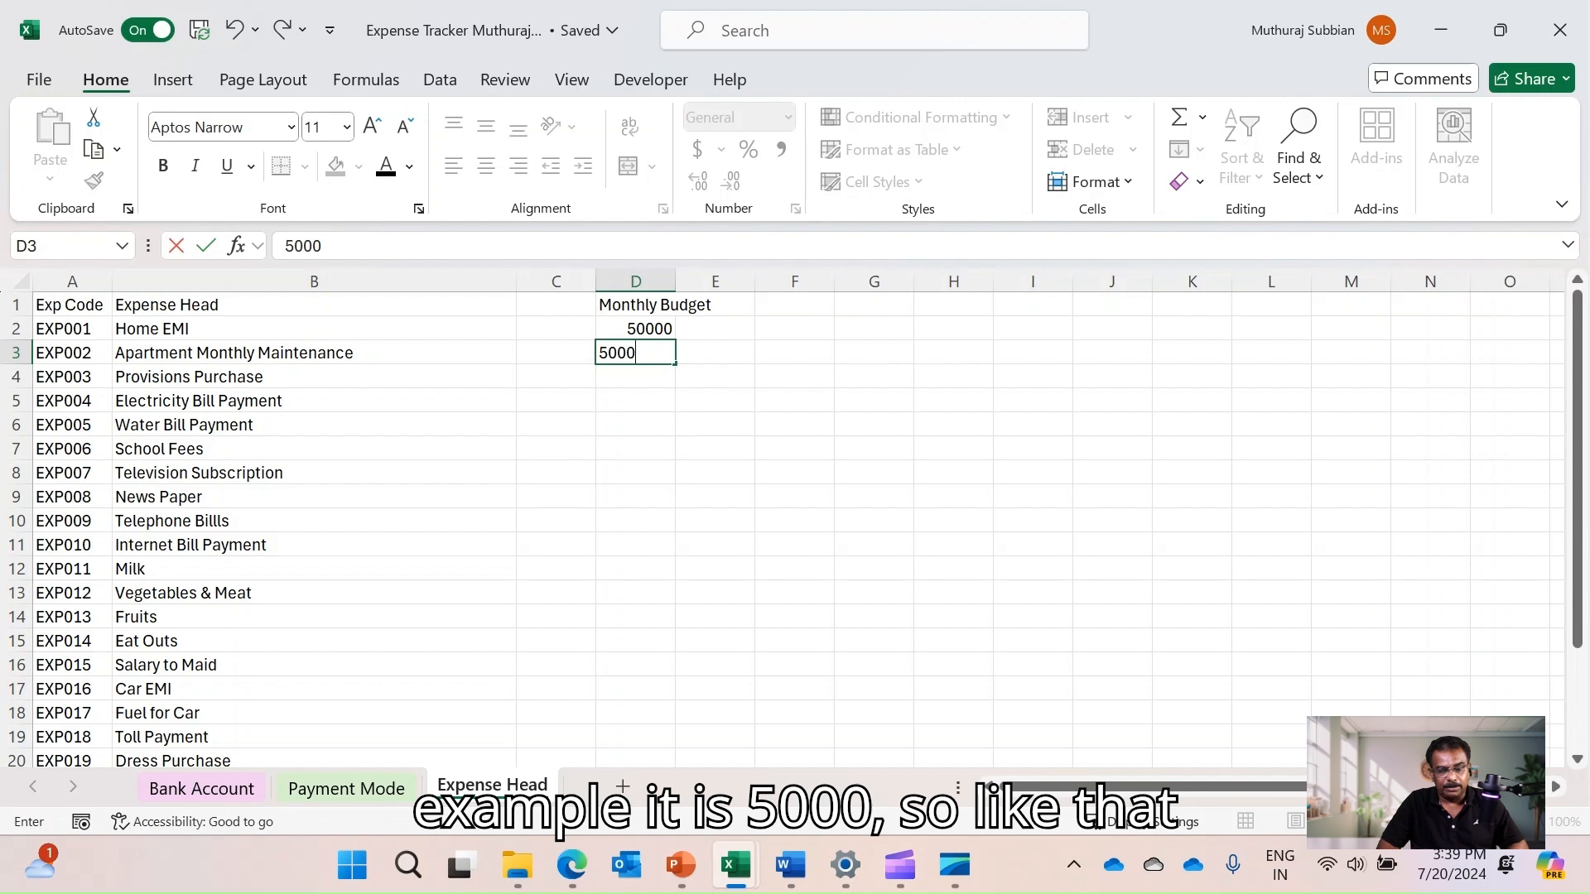
{"action": "key", "text": "Return"}
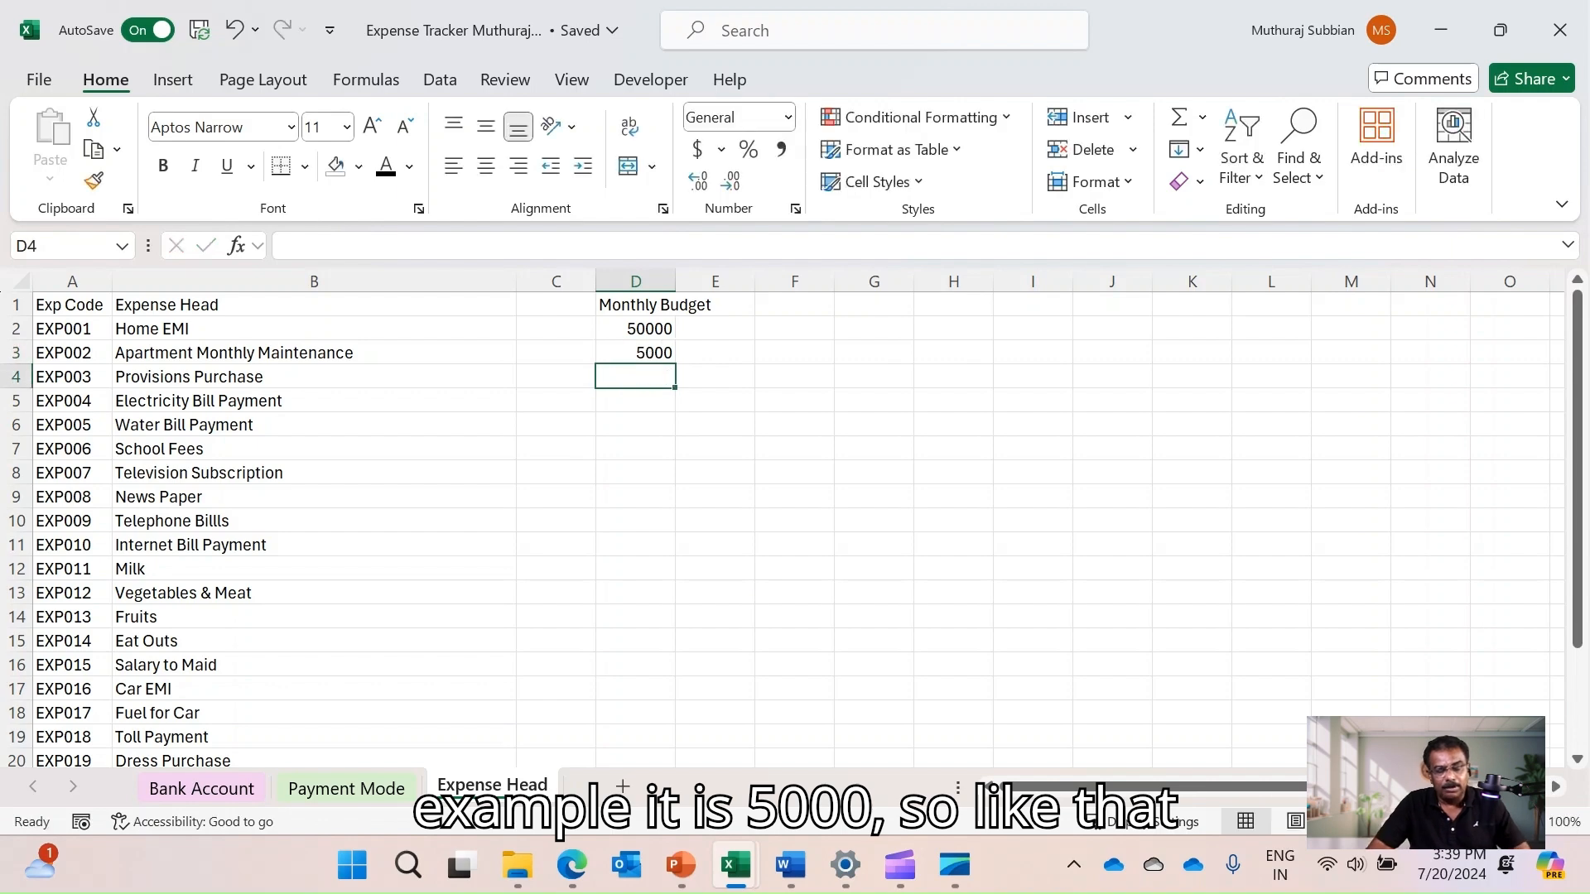
{"action": "key", "text": "Up"}
{"action": "key", "text": "Up"}
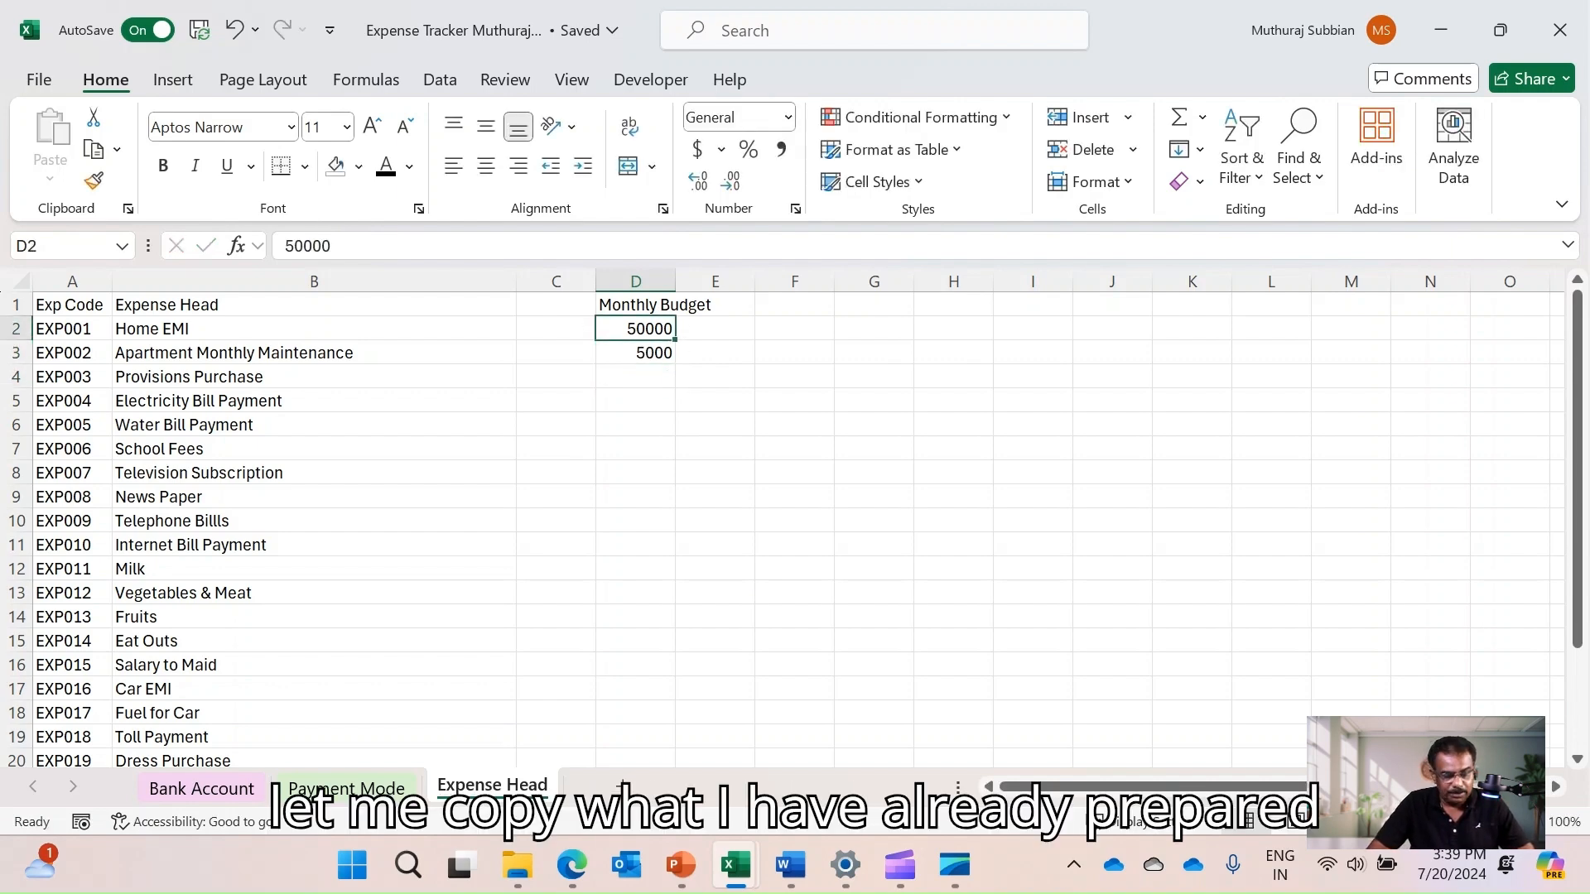
Switch to the Expense Tracker - Final workbook and copy the Budget amounts from Home EMI down to Entertainment Expenses on the Expense Head sheet
{"action": "mouse_move", "coordinate": [736, 865]}
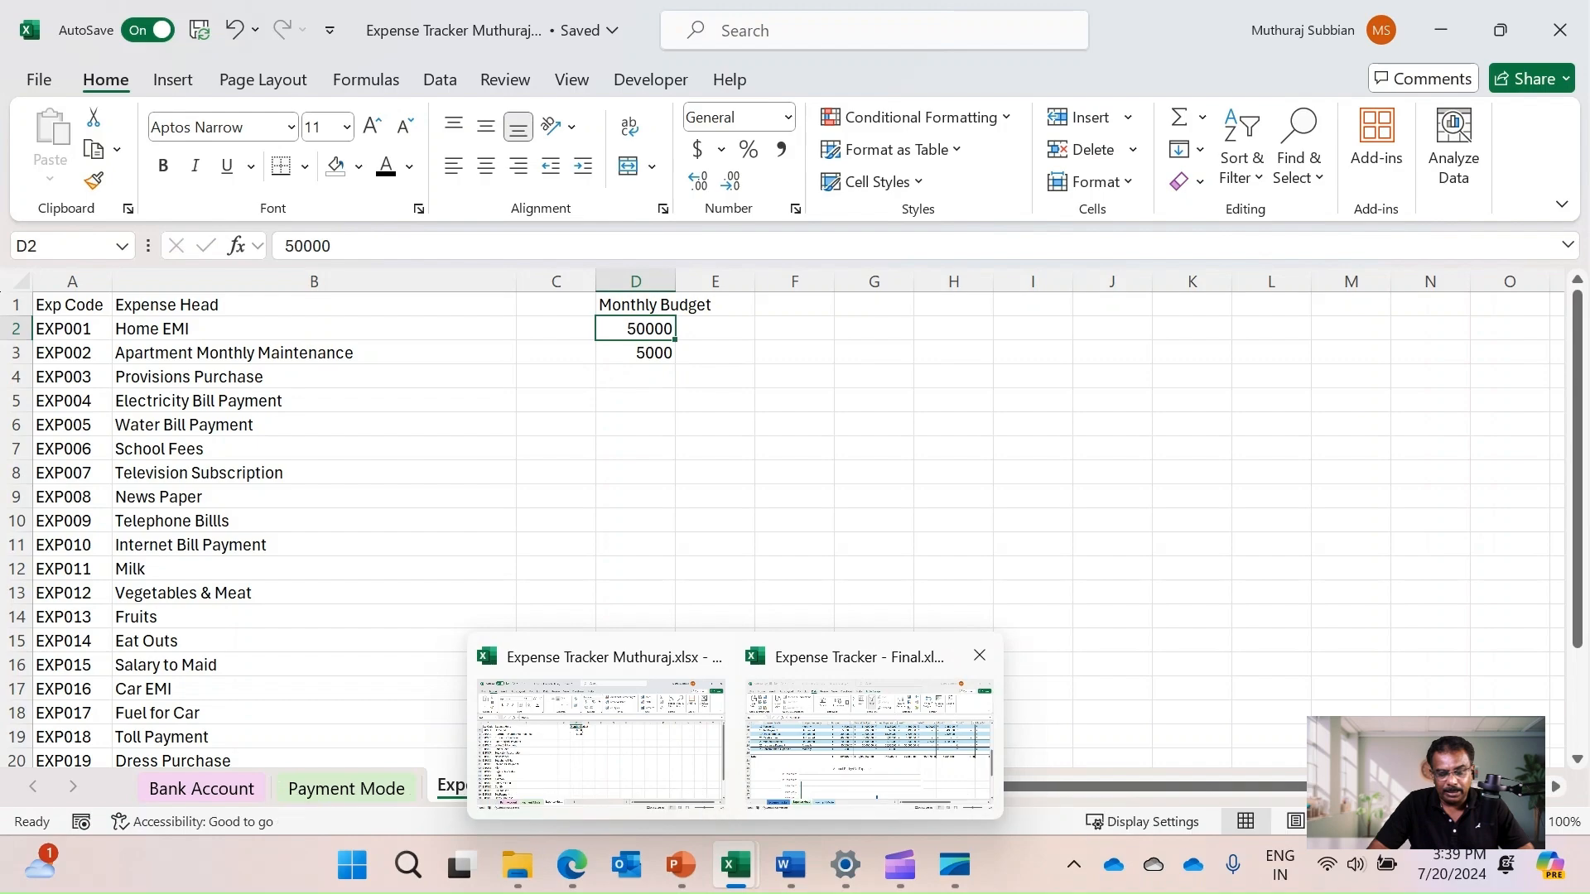
{"action": "left_click", "coordinate": [869, 742]}
{"action": "scroll", "coordinate": [869, 580], "scroll_direction": "up", "scroll_amount": 6}
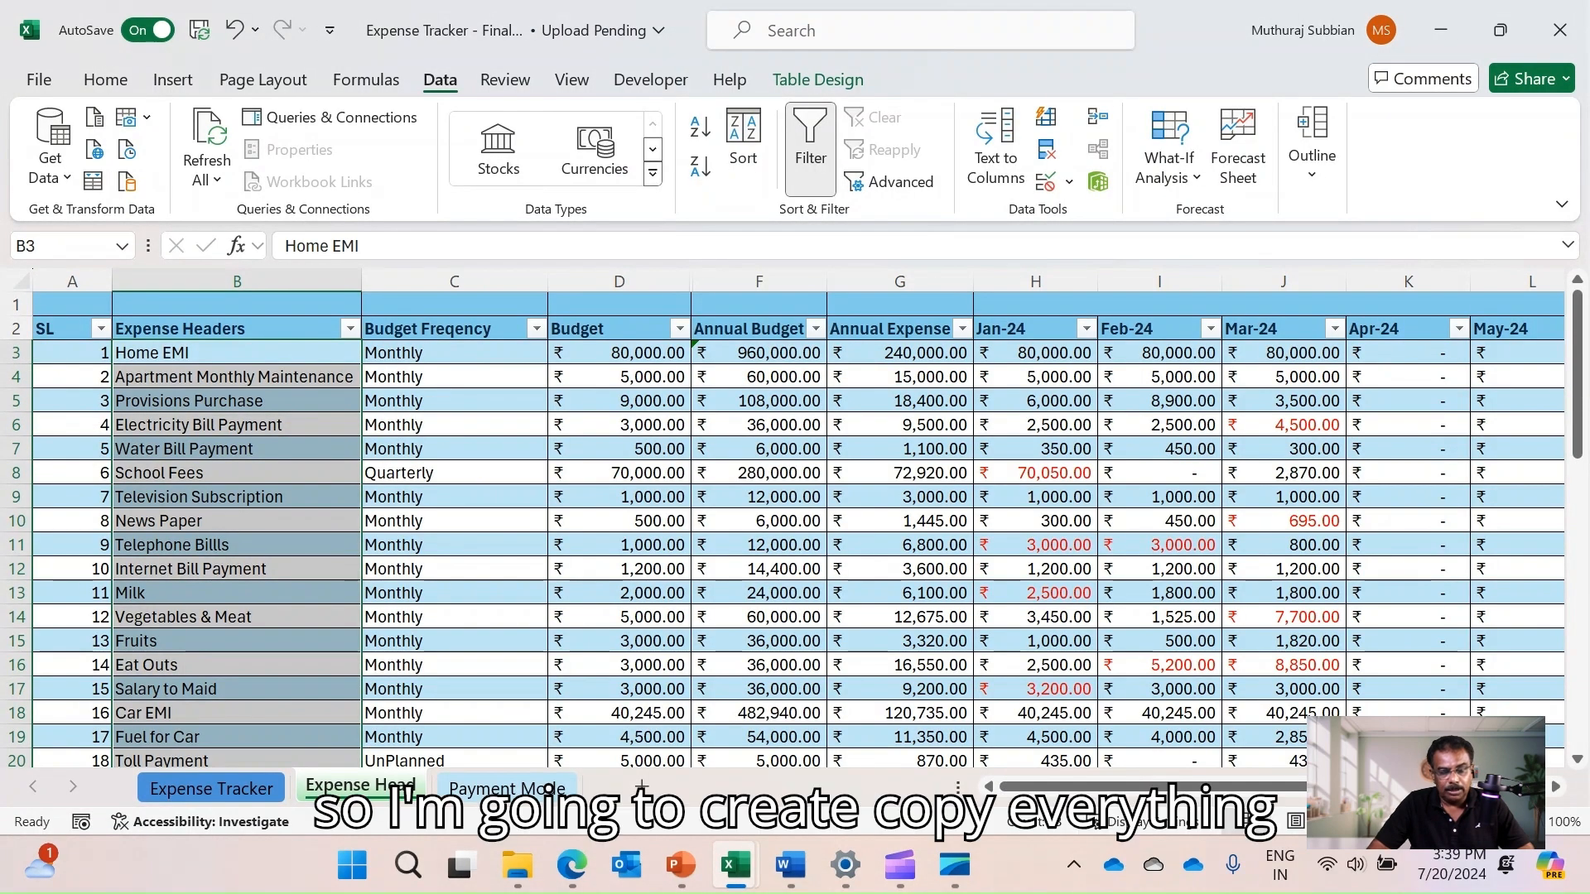
{"action": "left_click", "coordinate": [619, 353]}
{"action": "scroll", "coordinate": [620, 414], "scroll_direction": "down", "scroll_amount": 8}
{"action": "scroll", "coordinate": [620, 414], "scroll_direction": "up", "scroll_amount": 4}
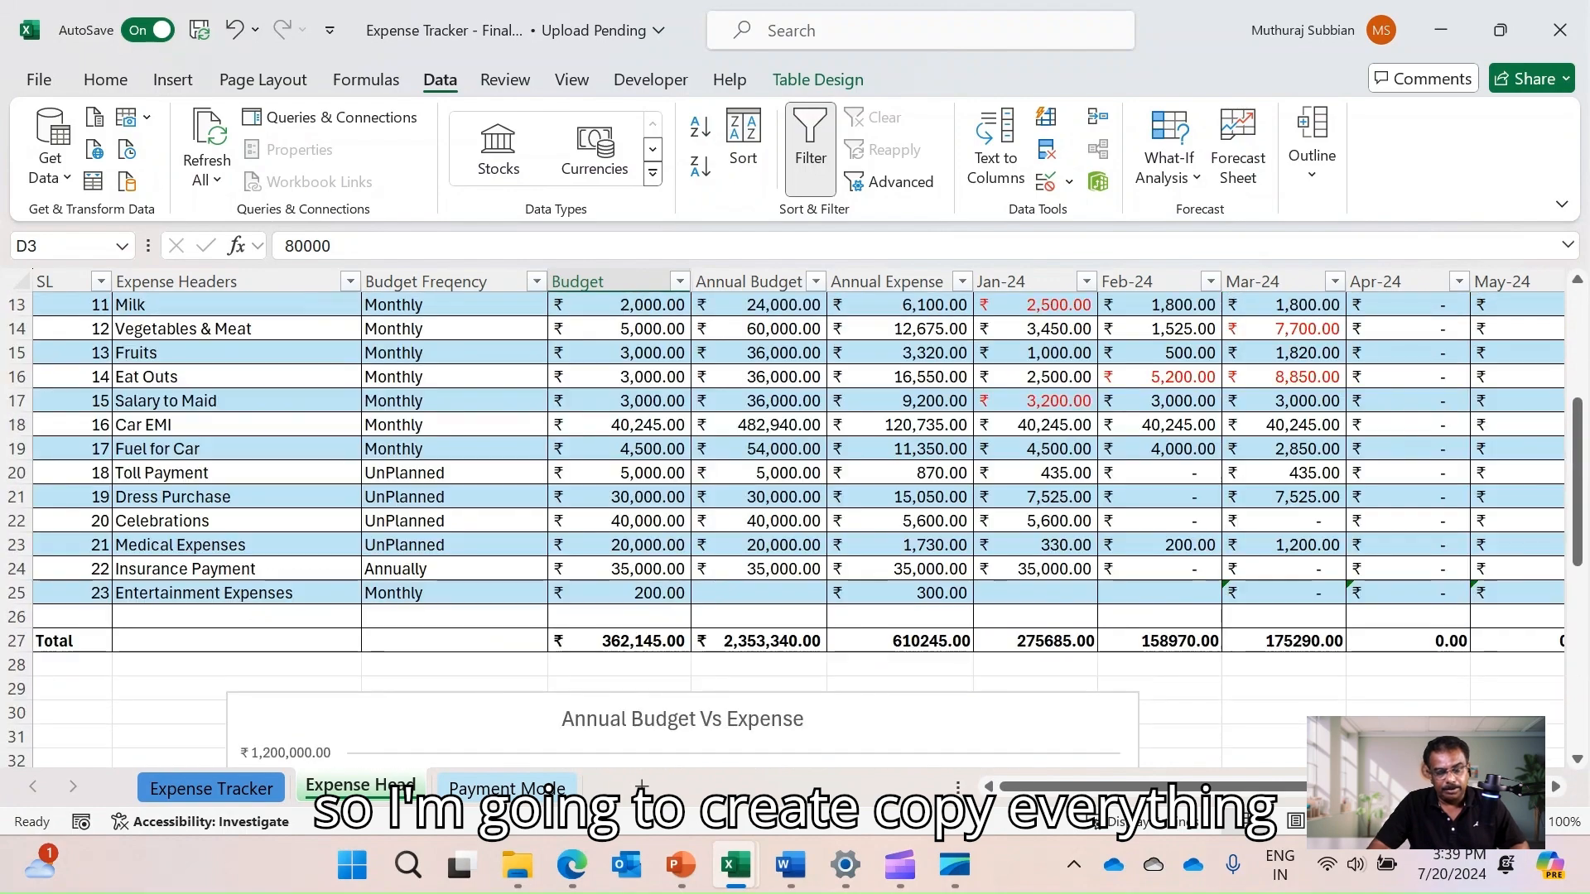
{"action": "left_click", "coordinate": [620, 593], "text": "shift"}
{"action": "scroll", "coordinate": [620, 593], "scroll_direction": "up", "scroll_amount": 4}
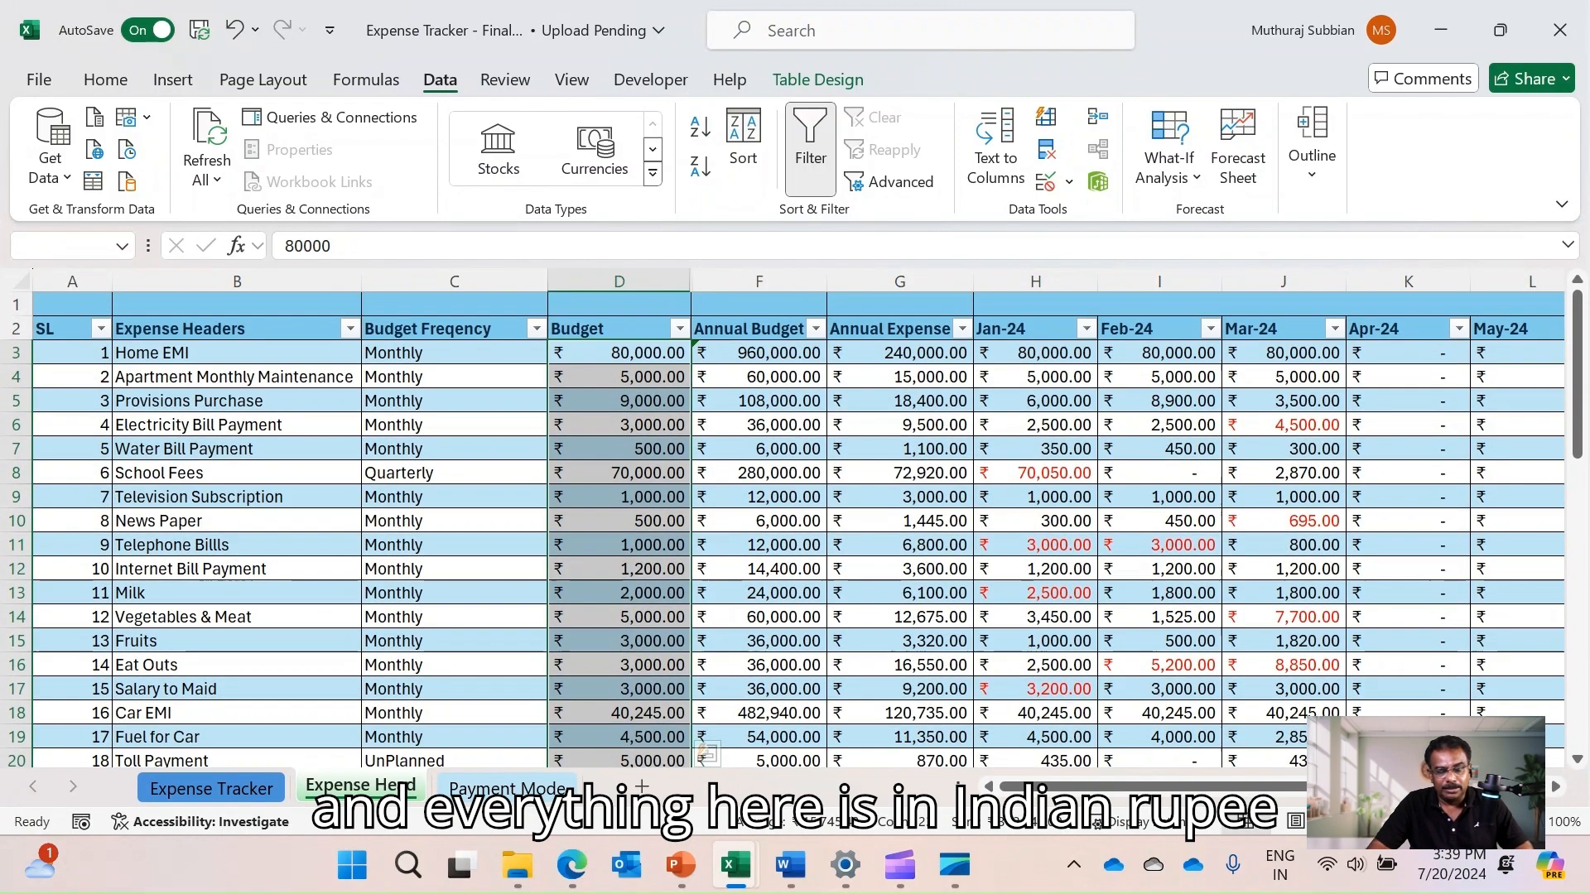
{"action": "key", "text": "ctrl+c"}
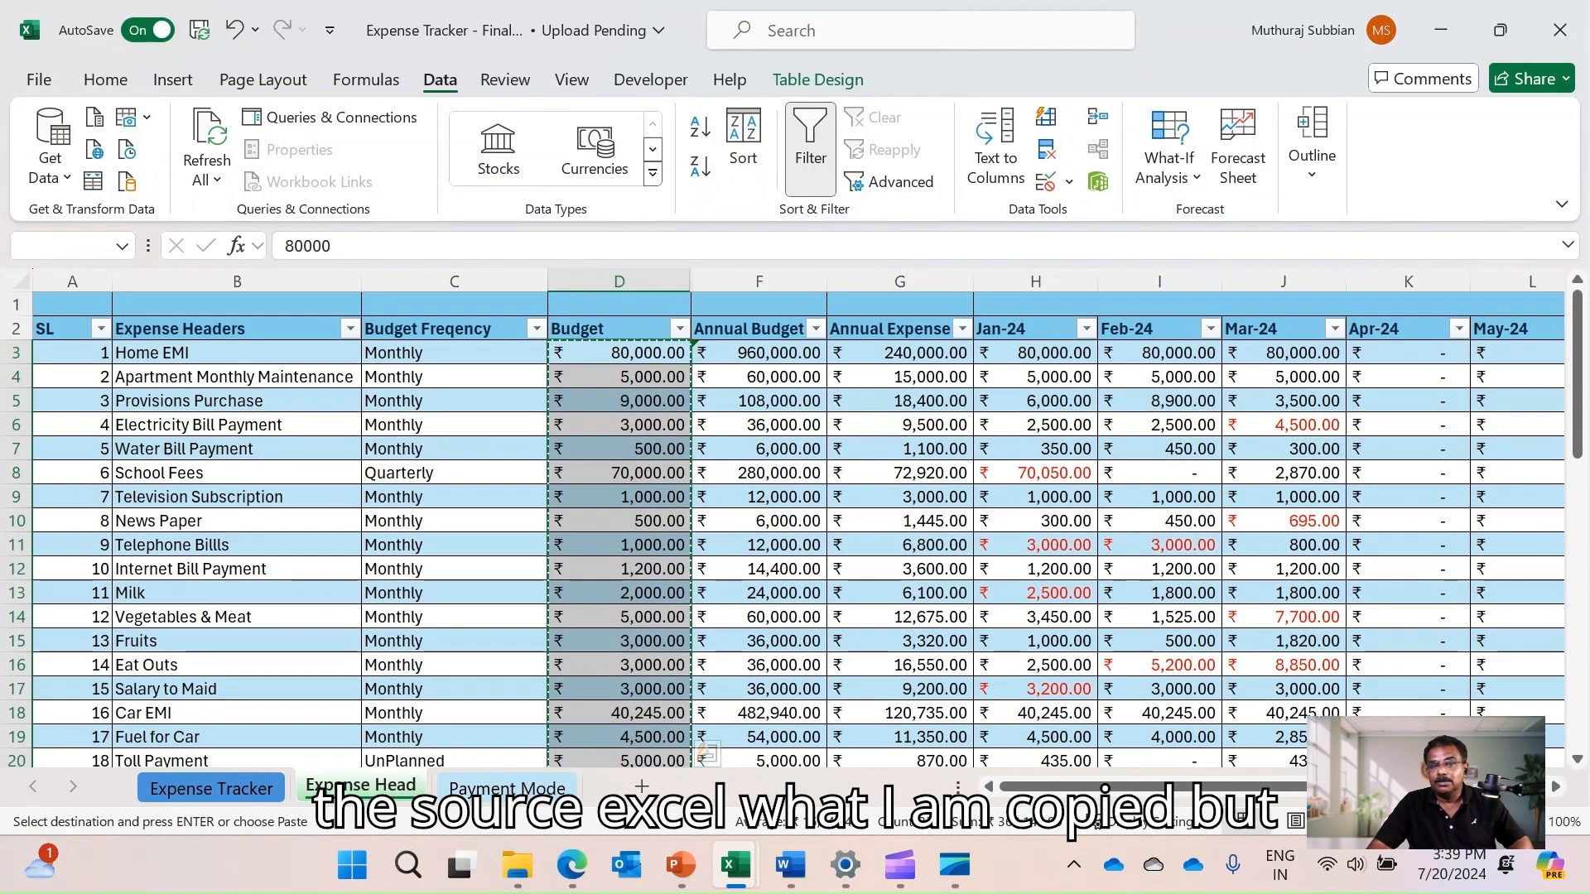
Return to the new expense tracker workbook and paste the copied budget amounts as values starting in D2
{"action": "mouse_move", "coordinate": [681, 865]}
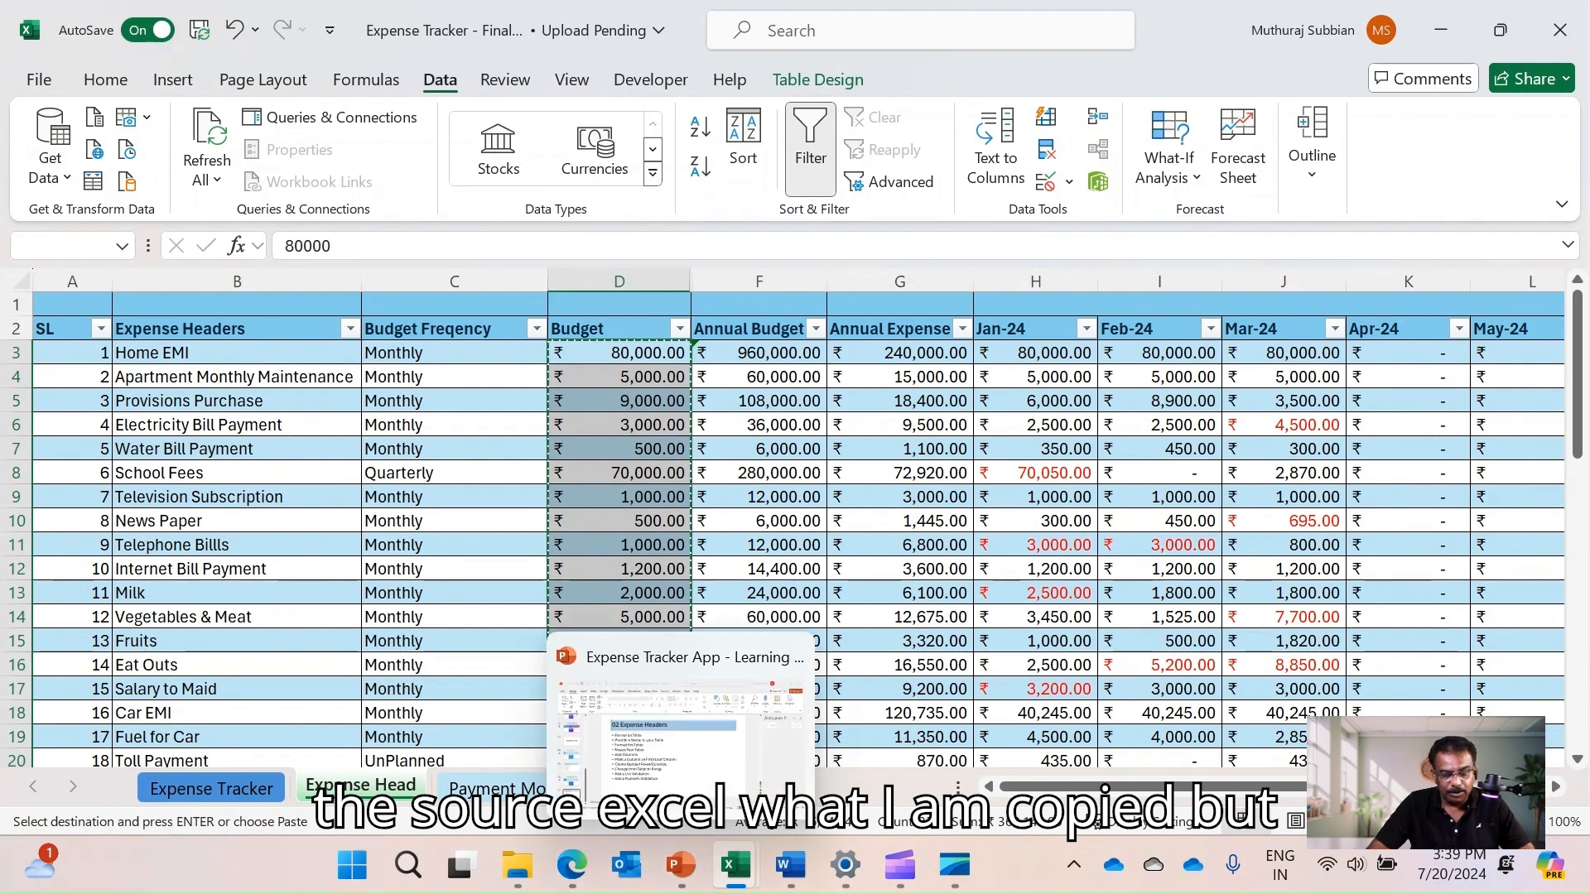
{"action": "key", "text": "alt+Tab"}
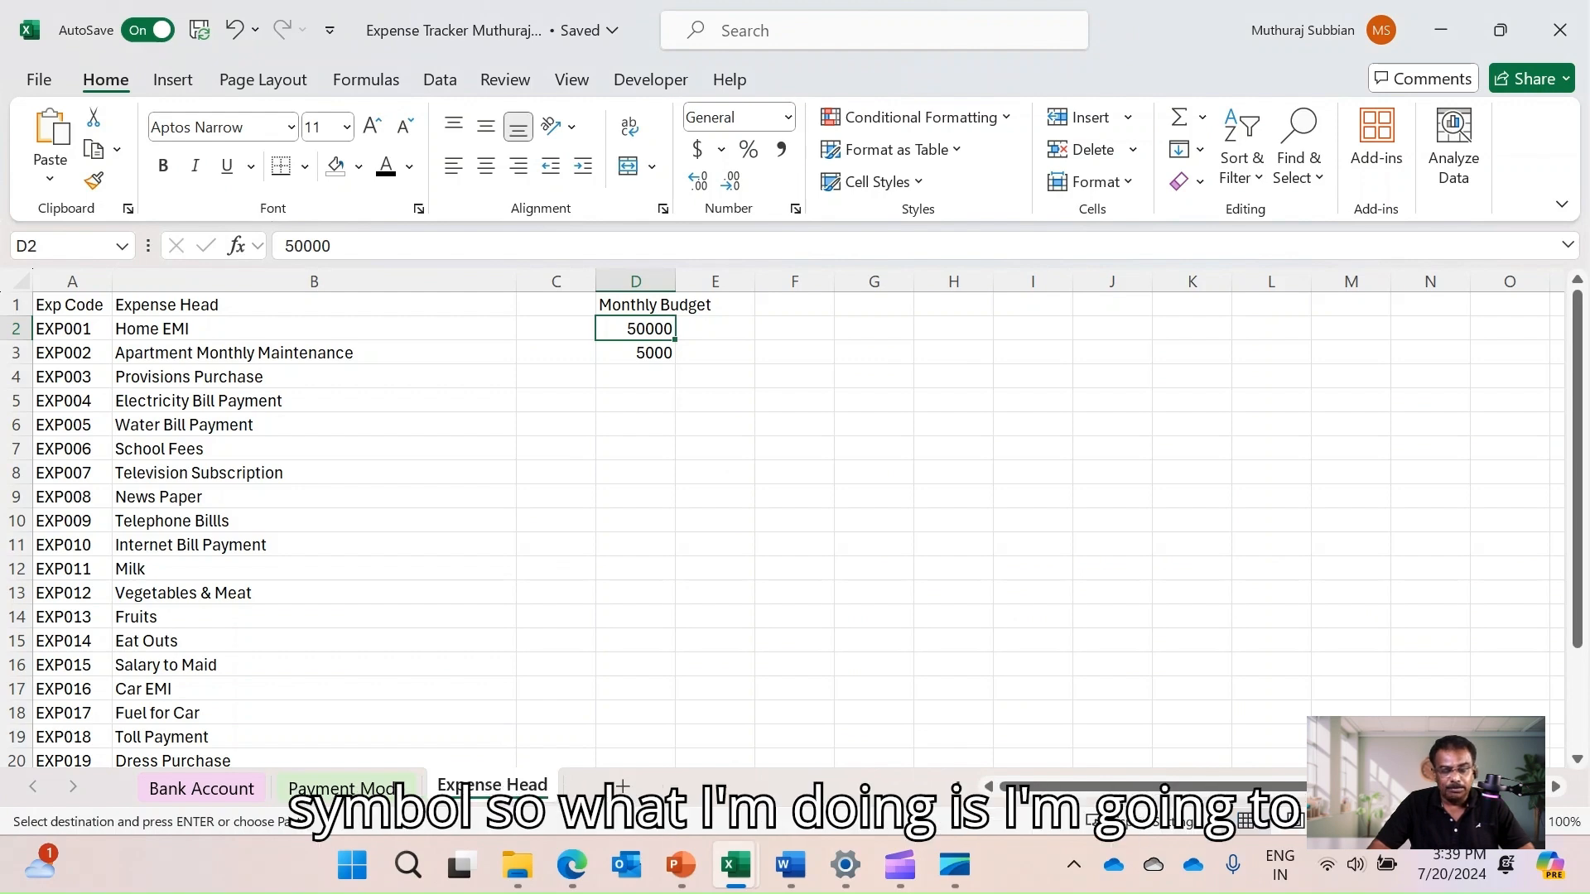
{"action": "right_click", "coordinate": [657, 331]}
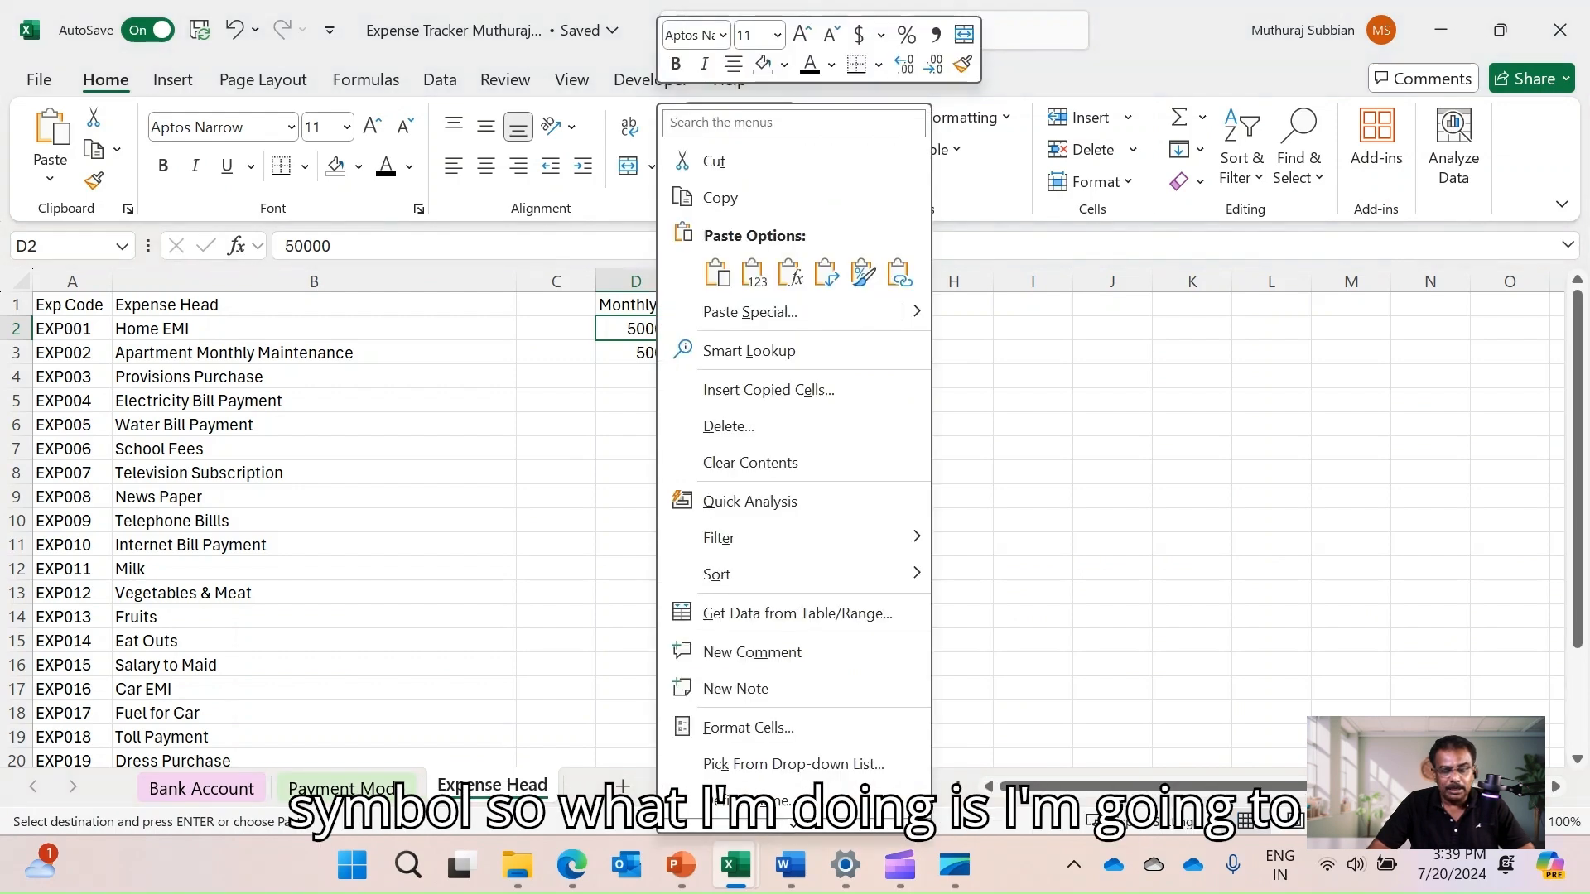
{"action": "left_click", "coordinate": [752, 272]}
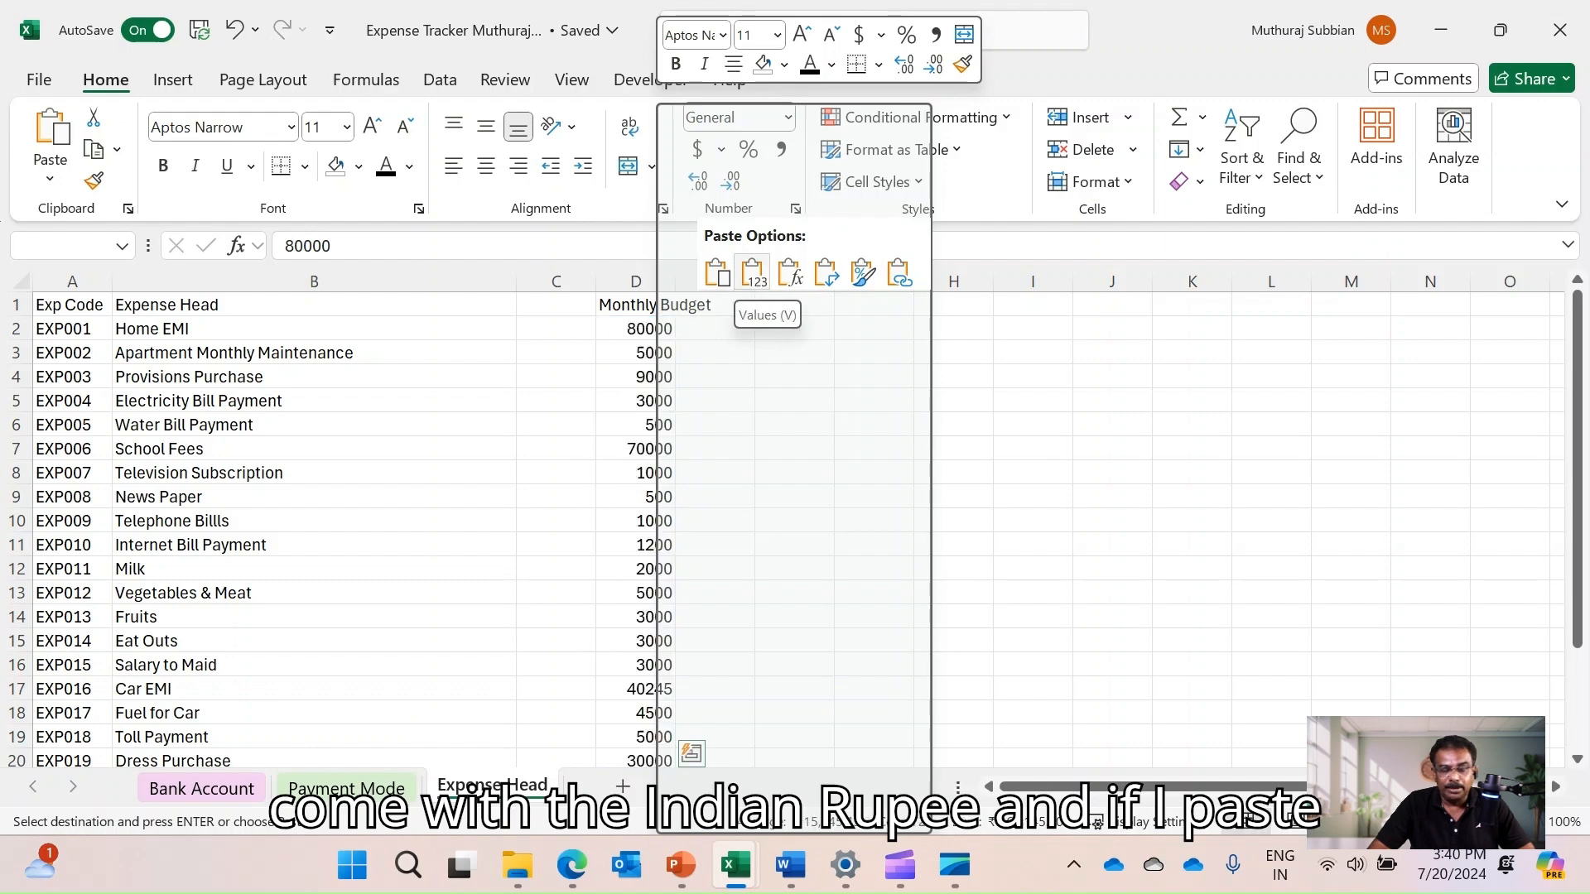
Paste the budget amounts as values with column D fitted to its contents, and format them as dollar accounting amounts
{"action": "left_click", "coordinate": [752, 273]}
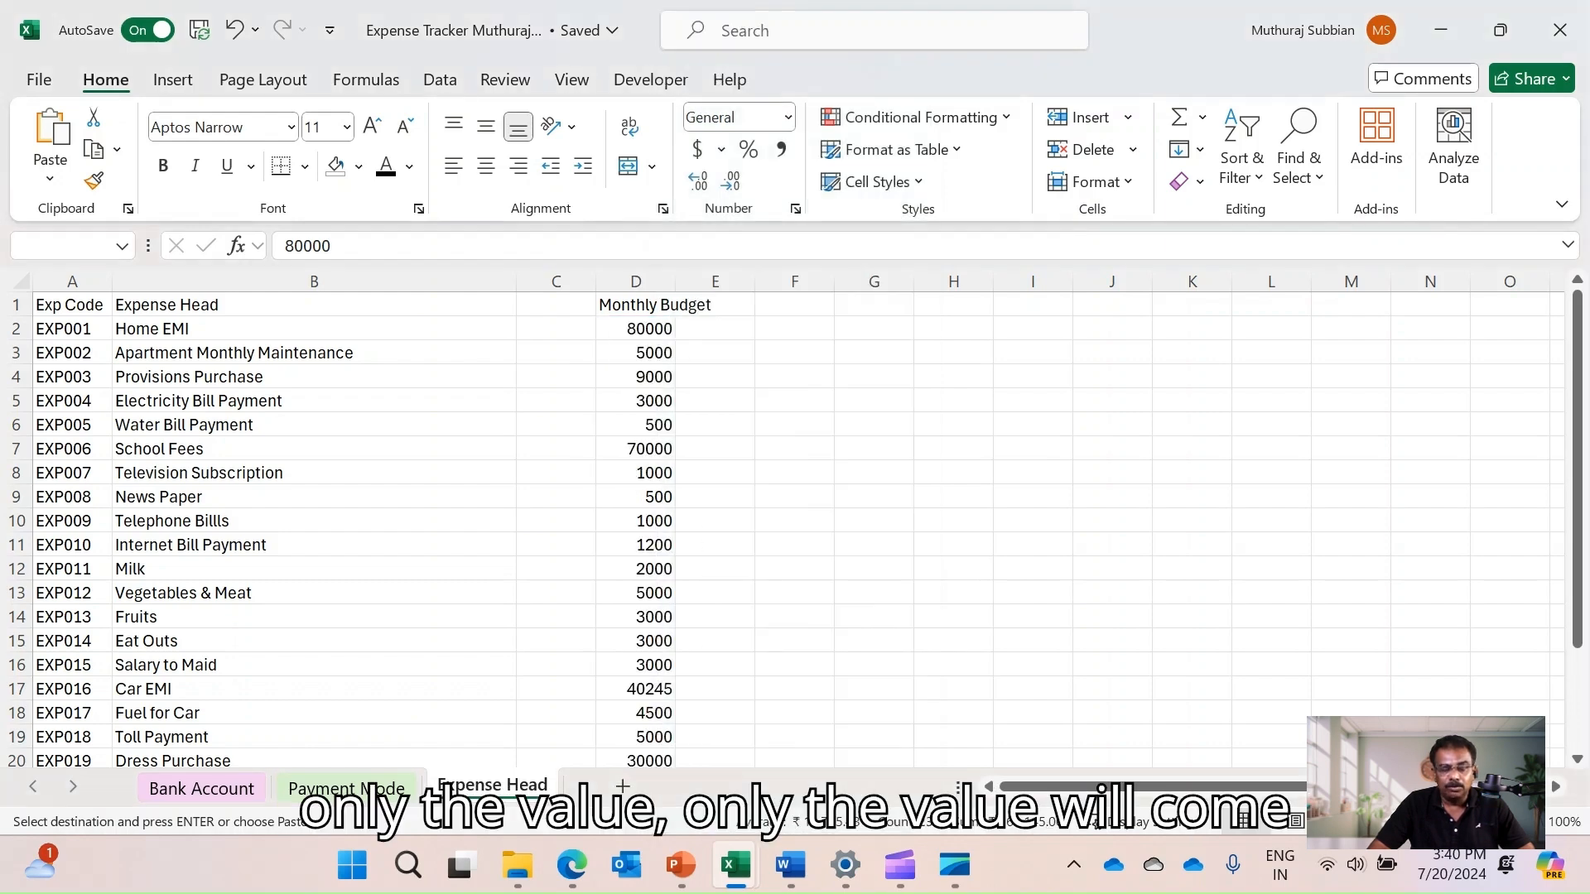
{"action": "double_click", "coordinate": [675, 282]}
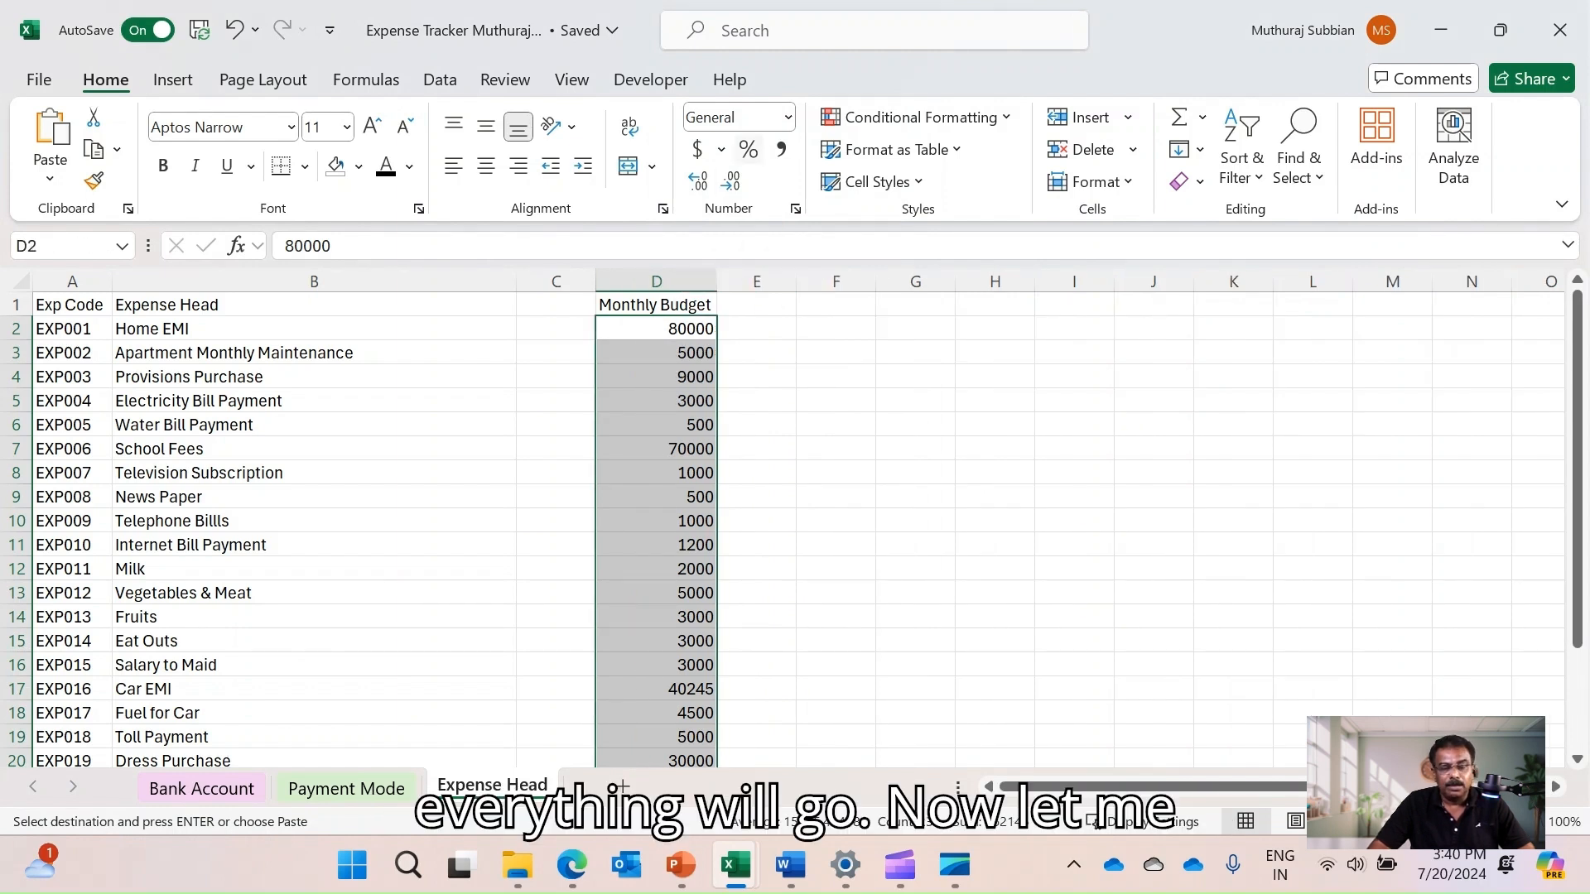
{"action": "left_click", "coordinate": [697, 149]}
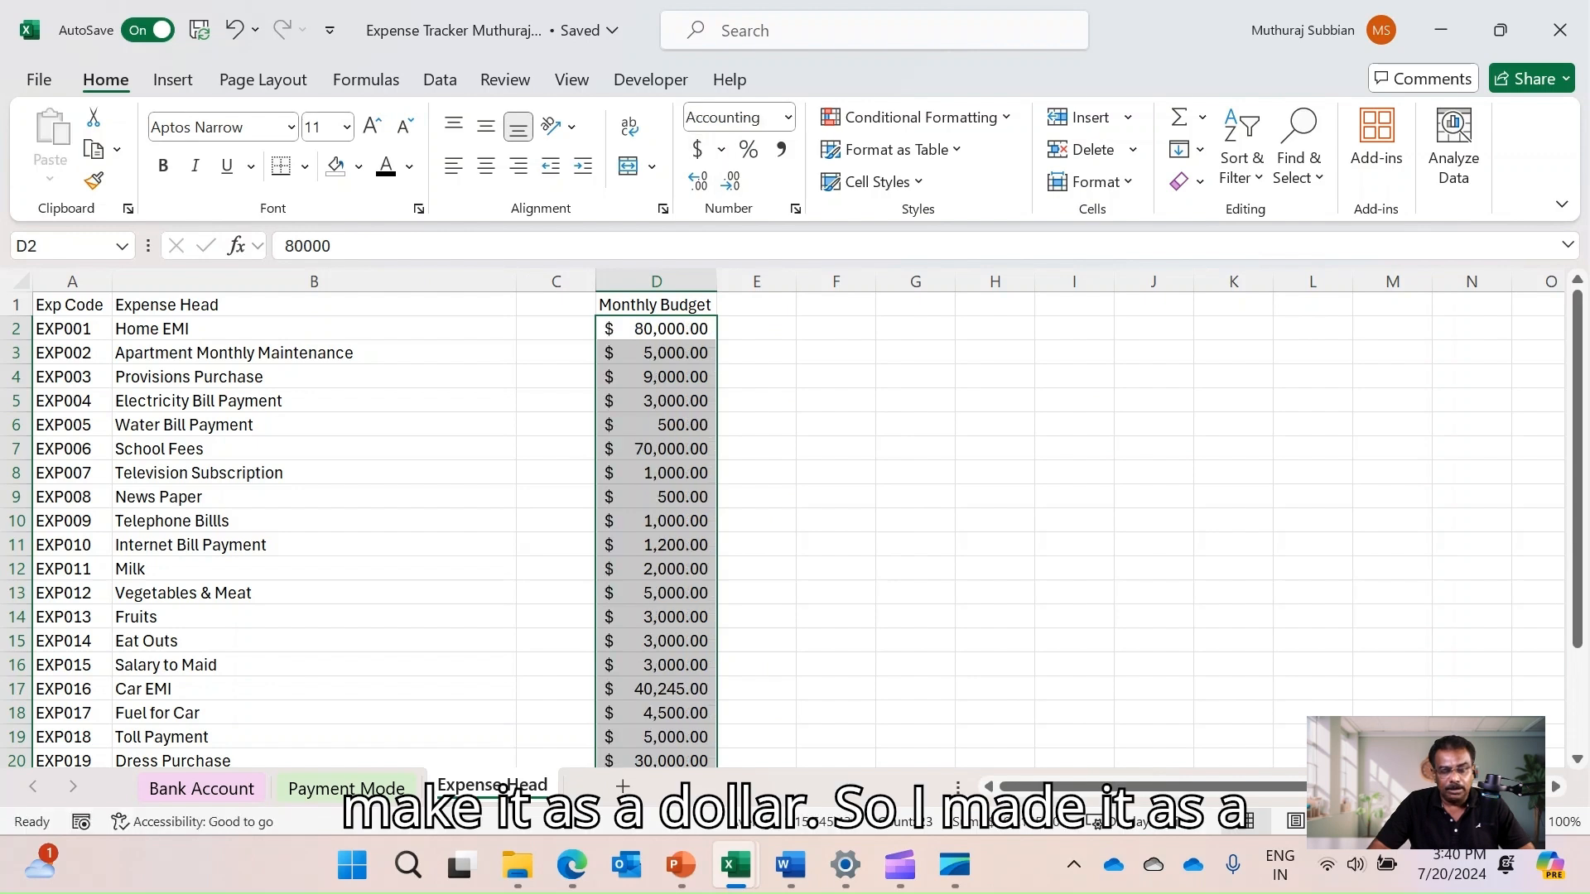
{"action": "left_click", "coordinate": [837, 352]}
{"action": "left_click", "coordinate": [663, 328]}
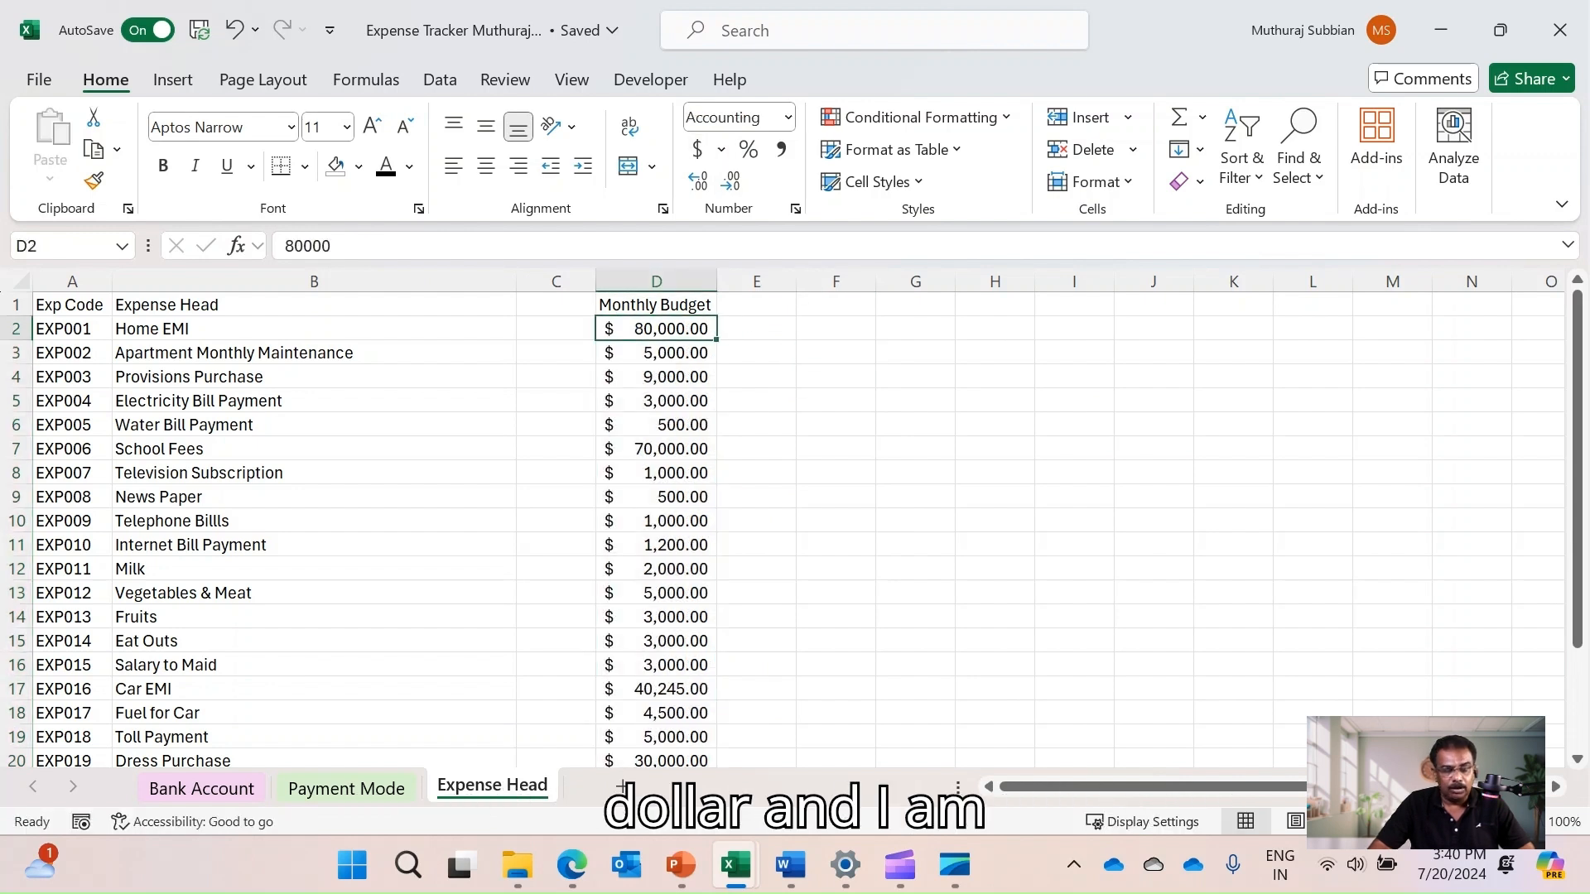
{"action": "left_click", "coordinate": [756, 305]}
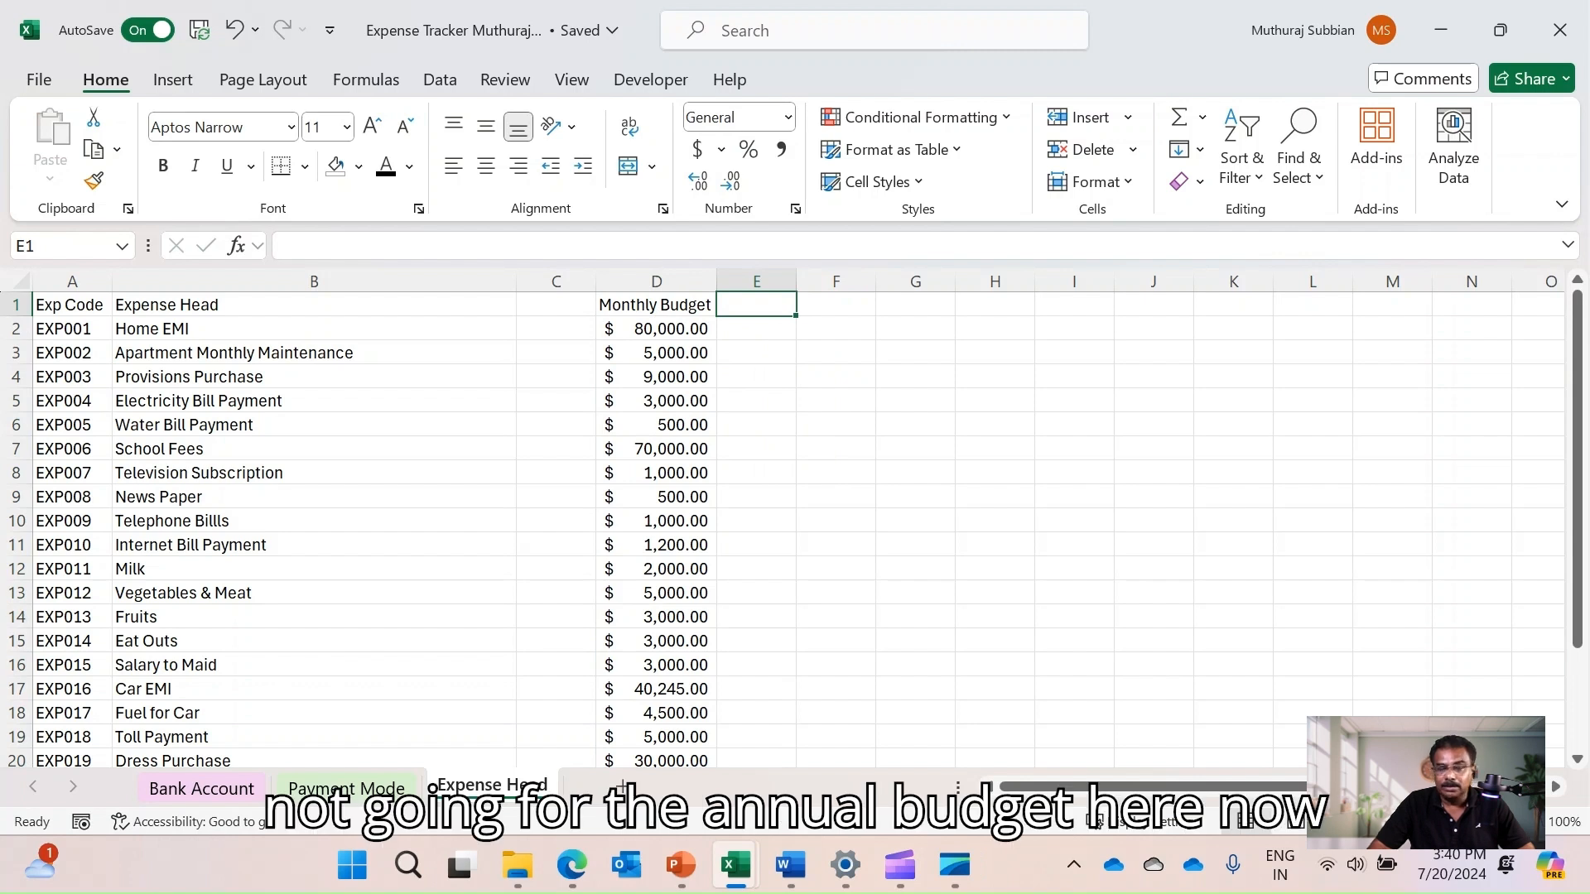
Enter the header Budget Frequency in C1 and fit column C to its contents
{"action": "left_click", "coordinate": [555, 304]}
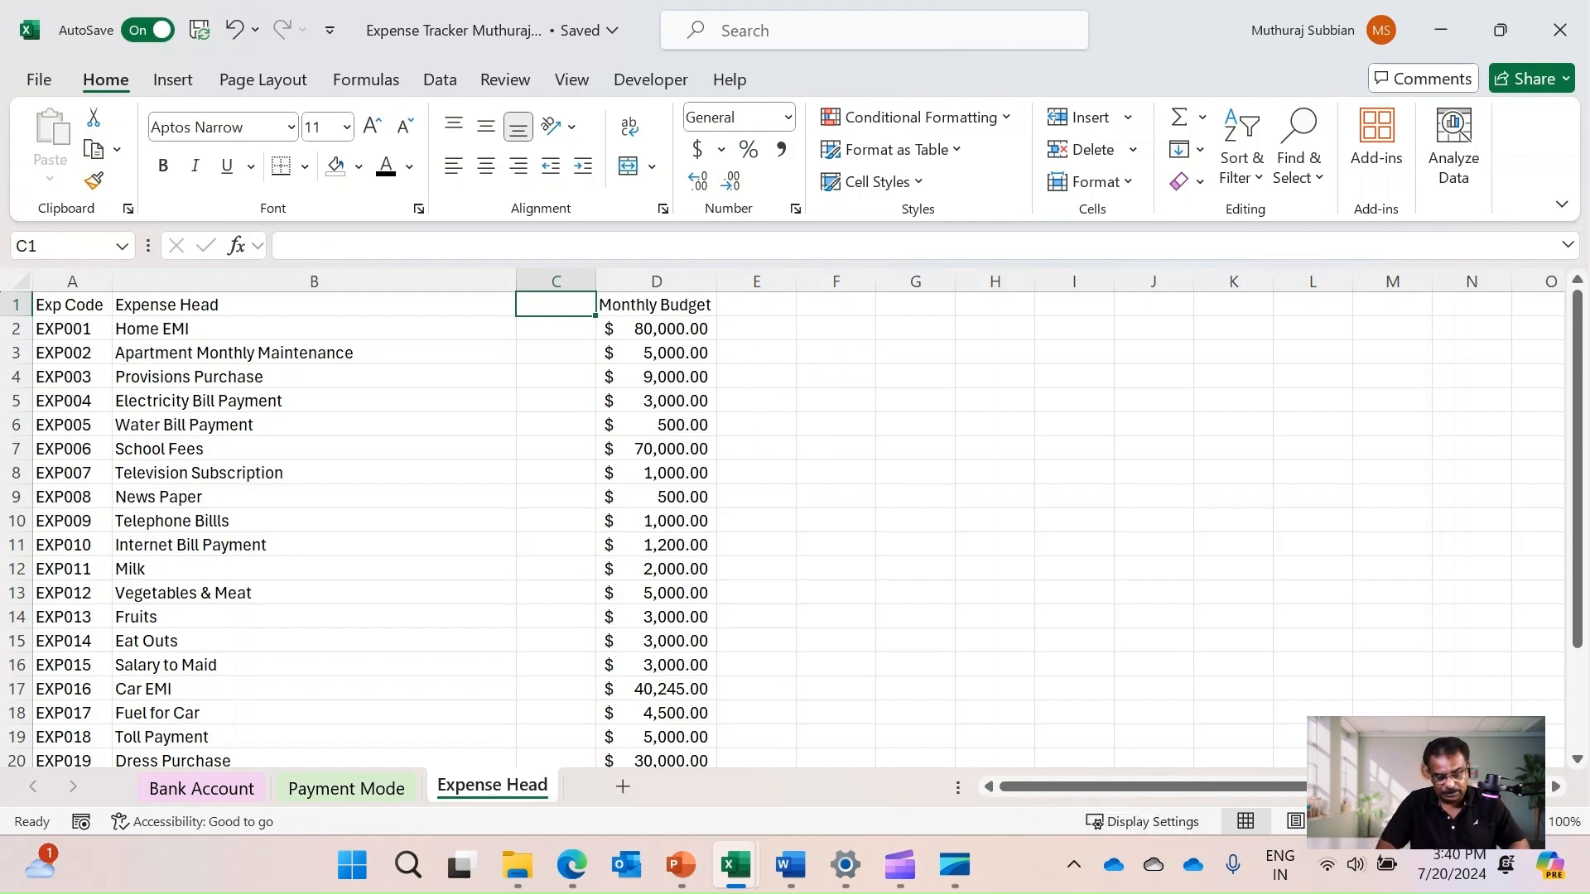
{"action": "type", "text": "Budget"}
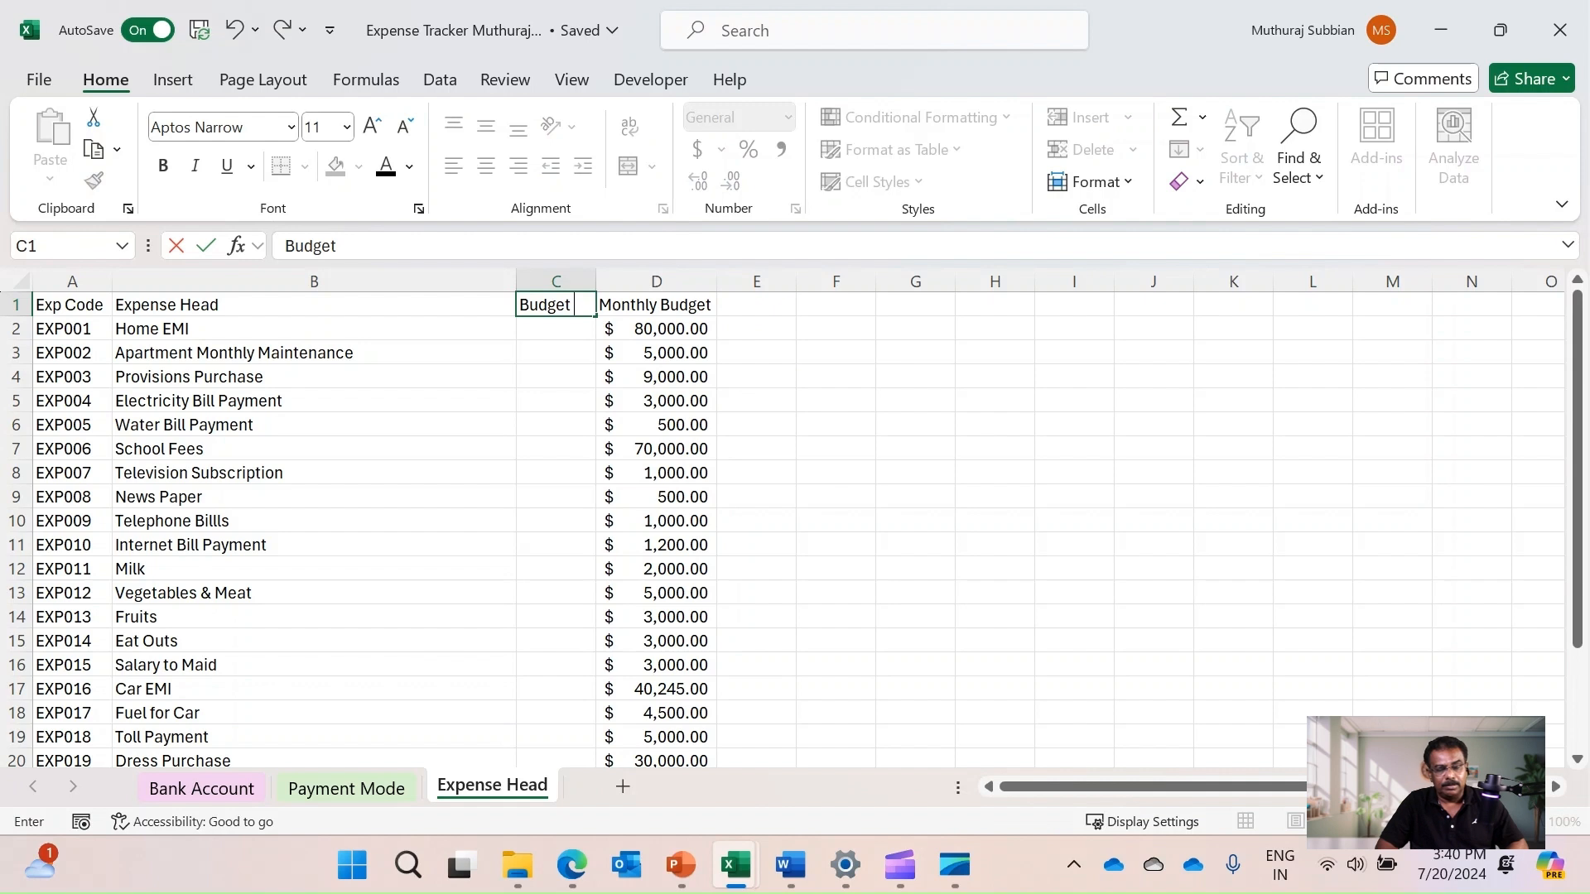
{"action": "type", "text": " Freqne"}
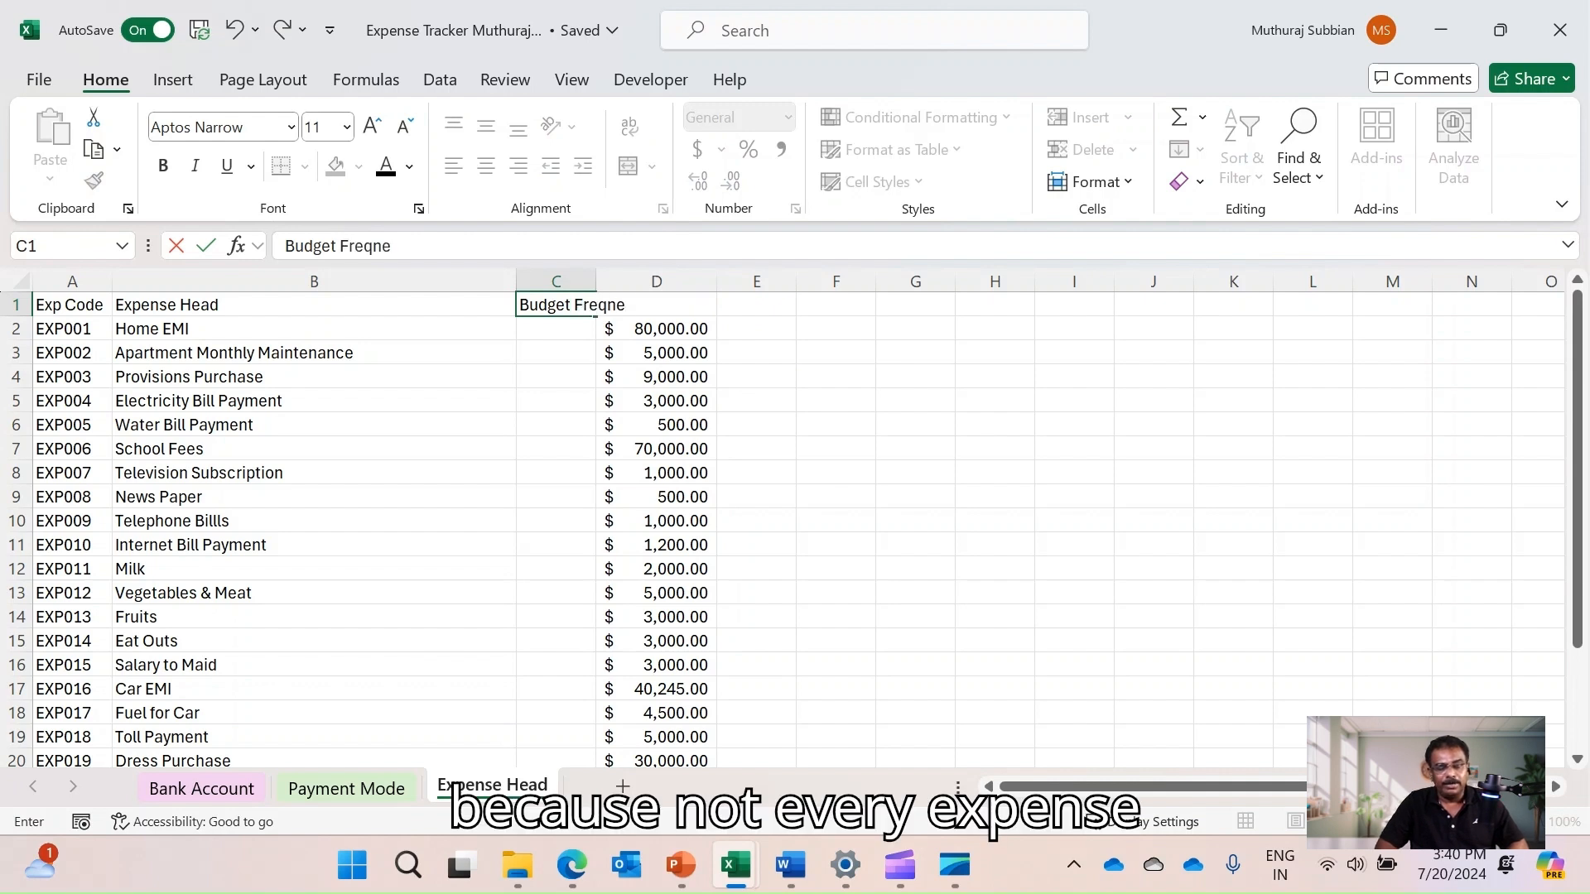
{"action": "type", "text": "ncy"}
{"action": "key", "text": "BackSpace"}
{"action": "key", "text": "BackSpace"}
{"action": "key", "text": "BackSpace"}
{"action": "key", "text": "BackSpace"}
{"action": "key", "text": "BackSpace"}
{"action": "type", "text": "uency"}
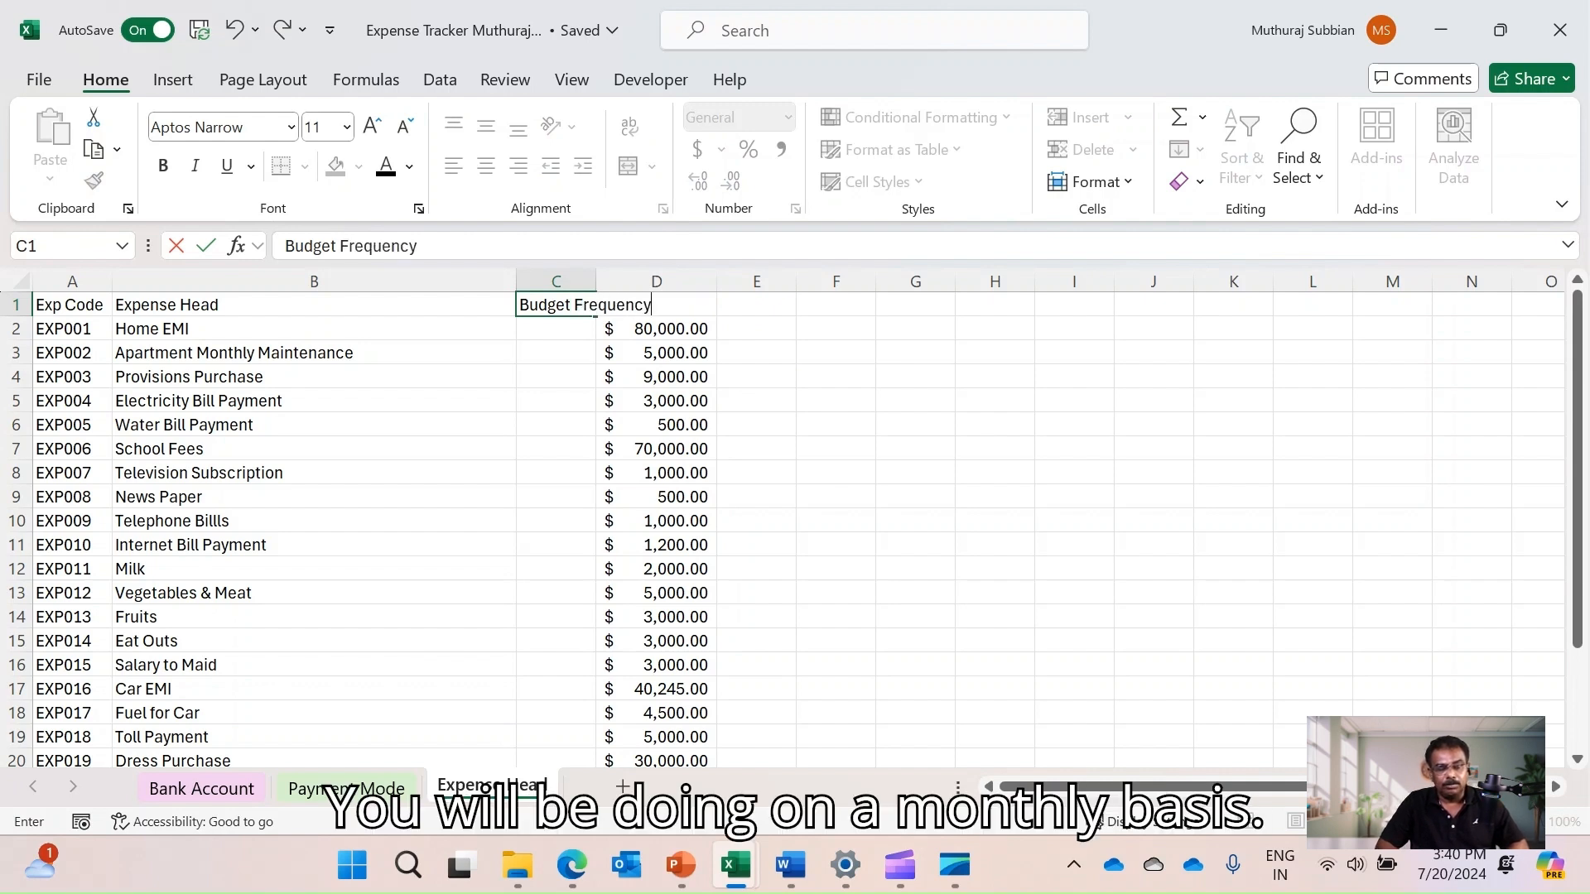
{"action": "key", "text": "Return"}
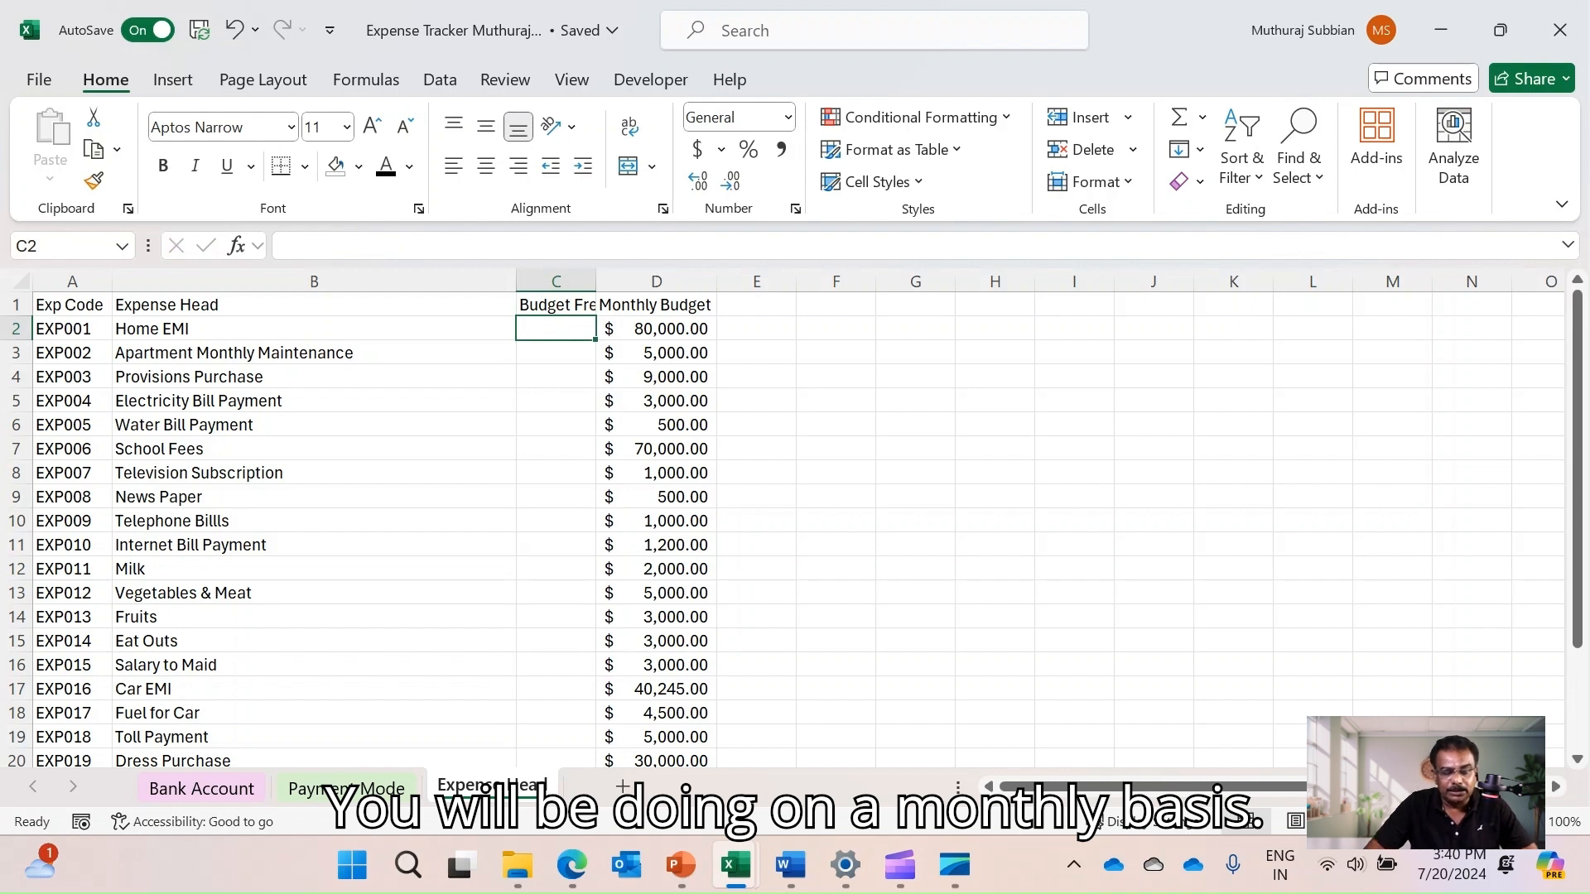
{"action": "double_click", "coordinate": [596, 282]}
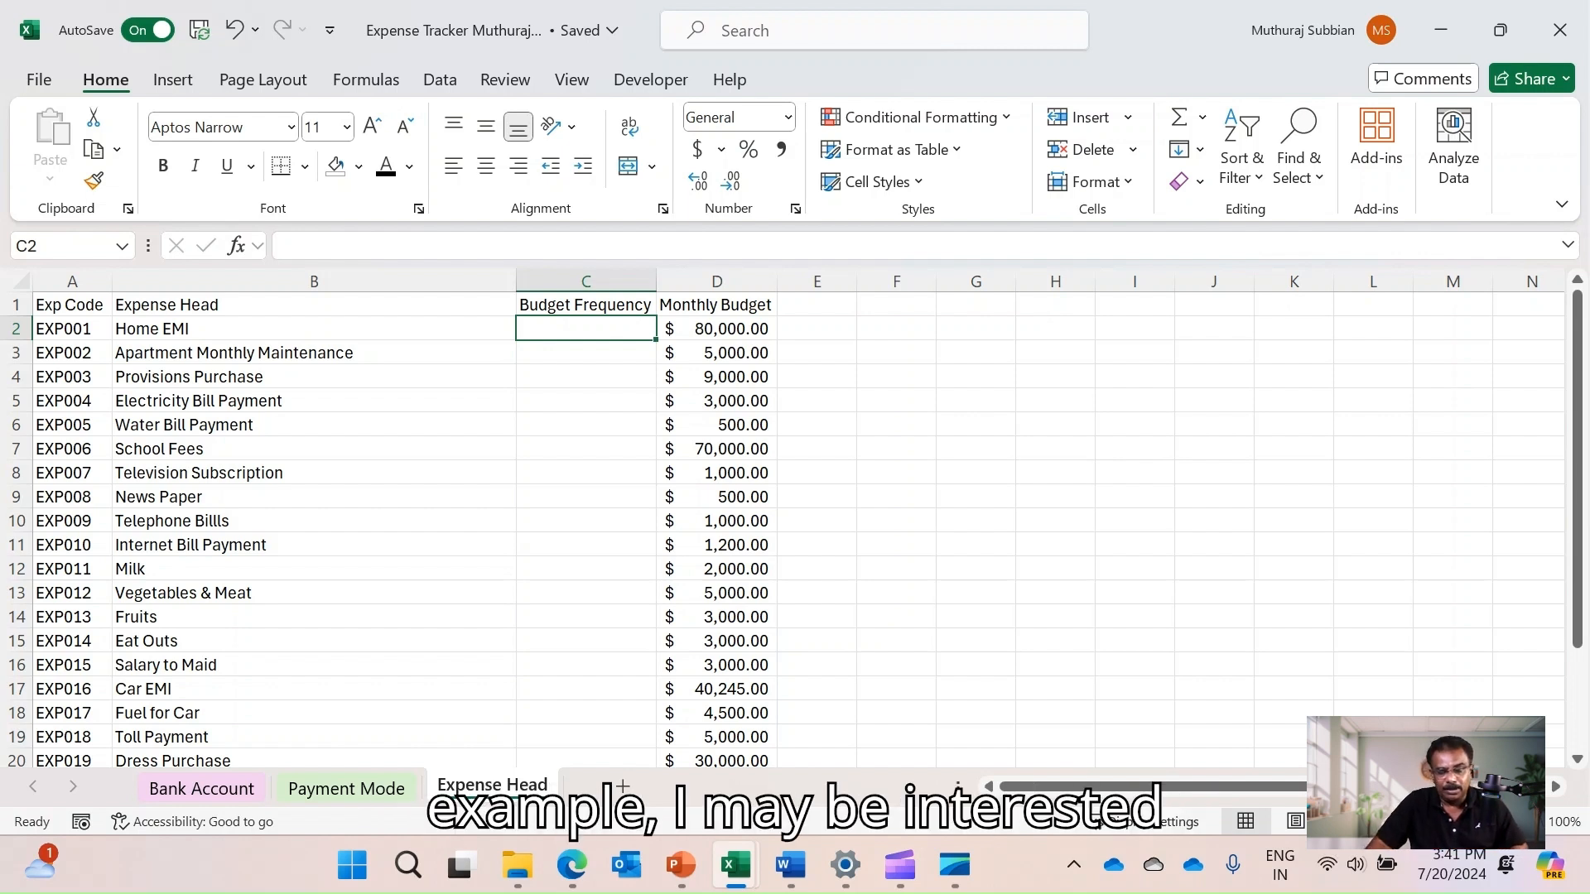
Start a list of budget frequency options with Monthly in L2 and Quarterly in L3
{"action": "left_click", "coordinate": [1373, 329]}
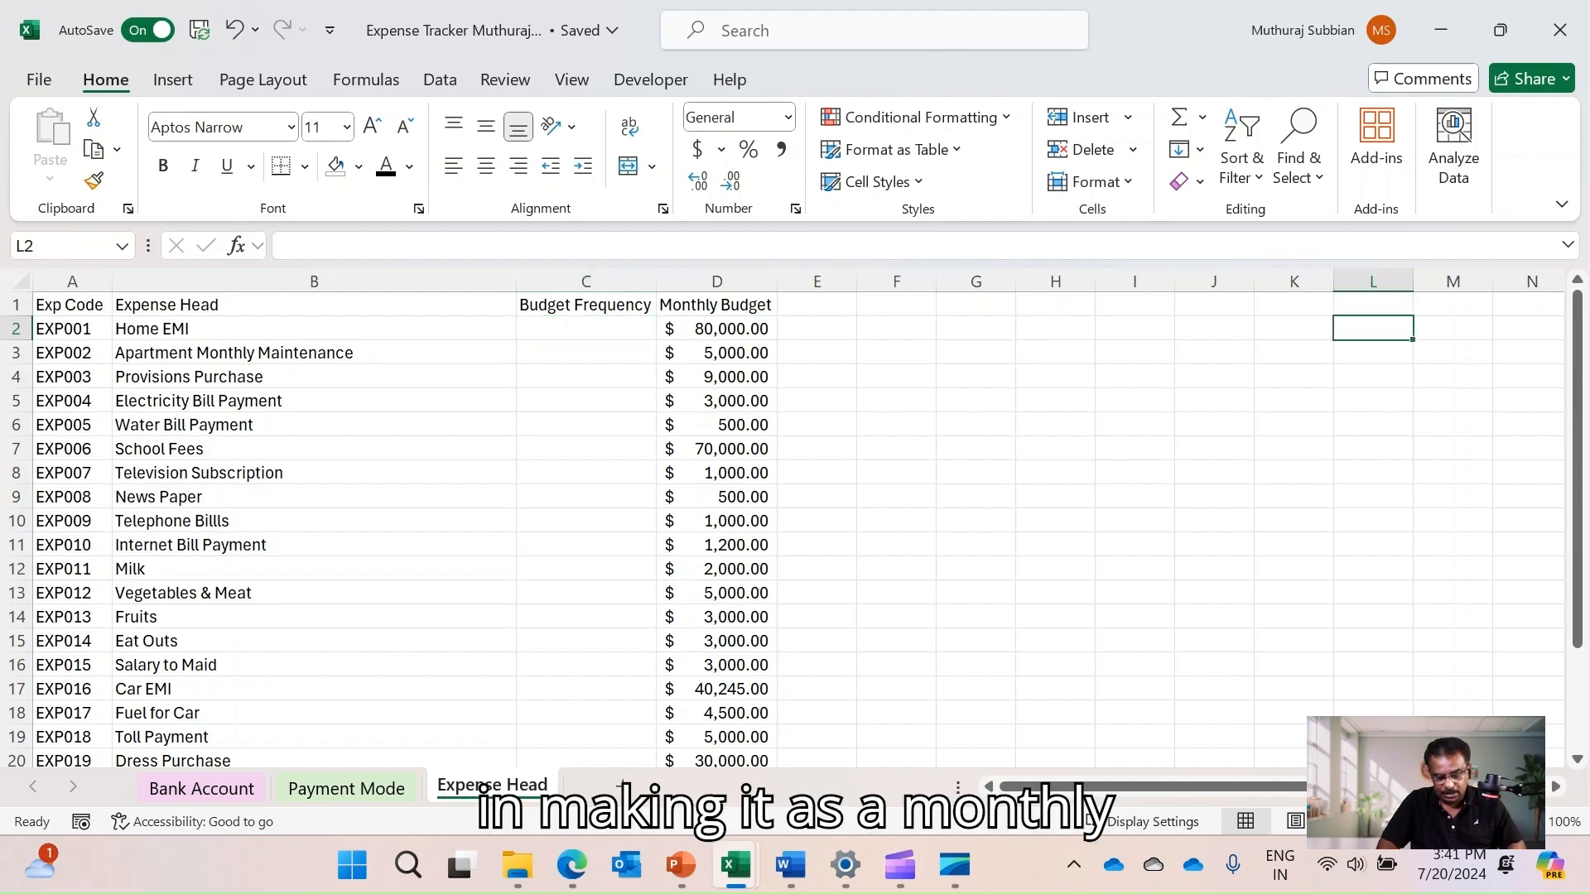
{"action": "type", "text": "Monthly"}
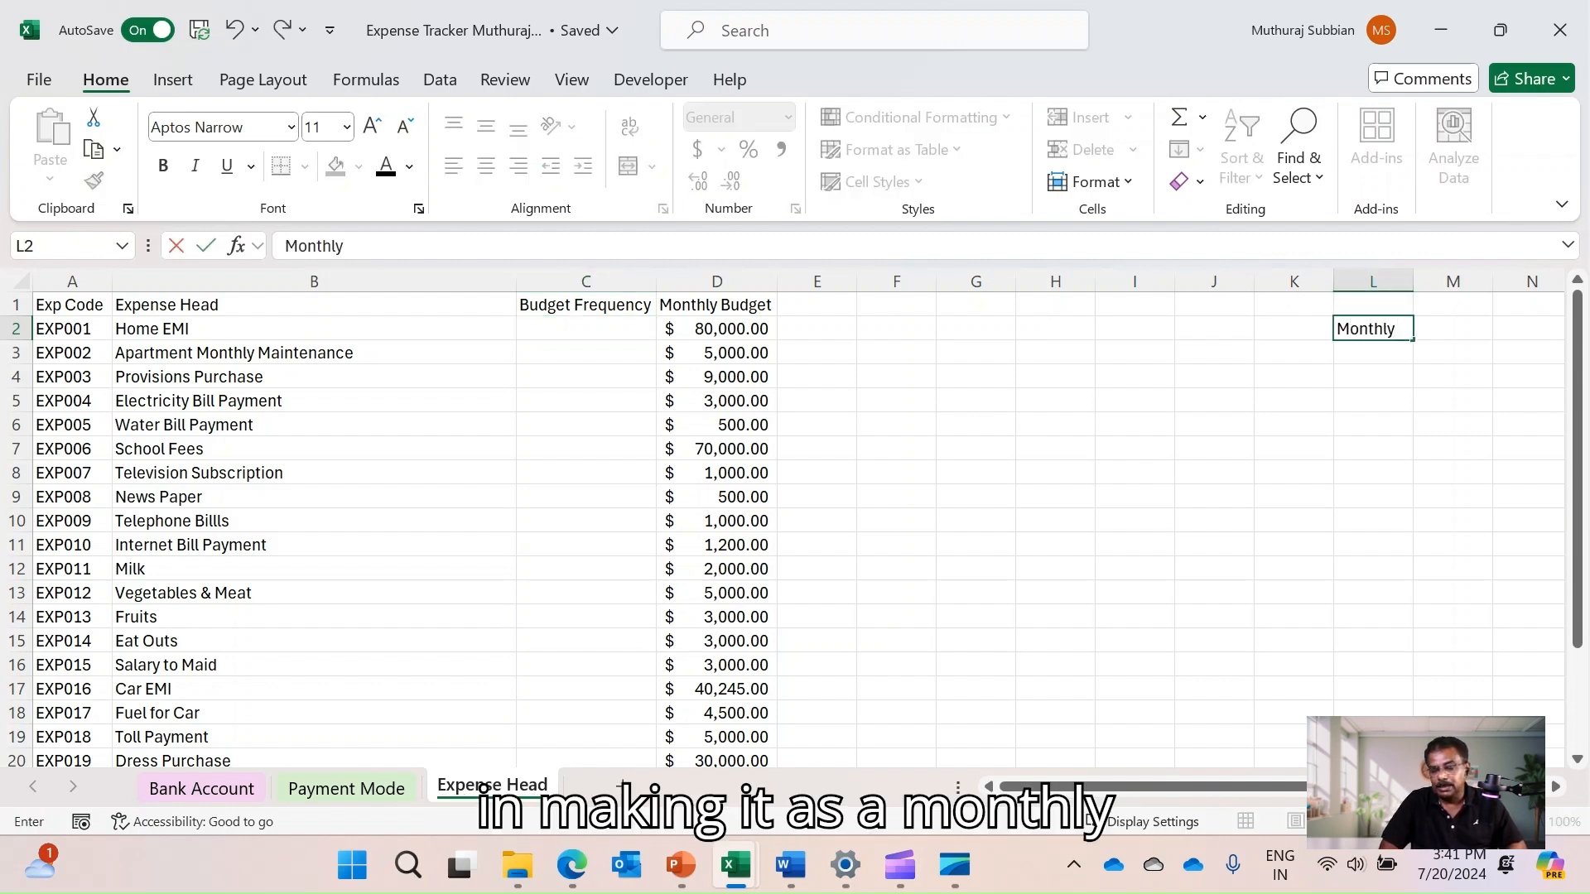
{"action": "key", "text": "Return"}
{"action": "type", "text": "Quar"}
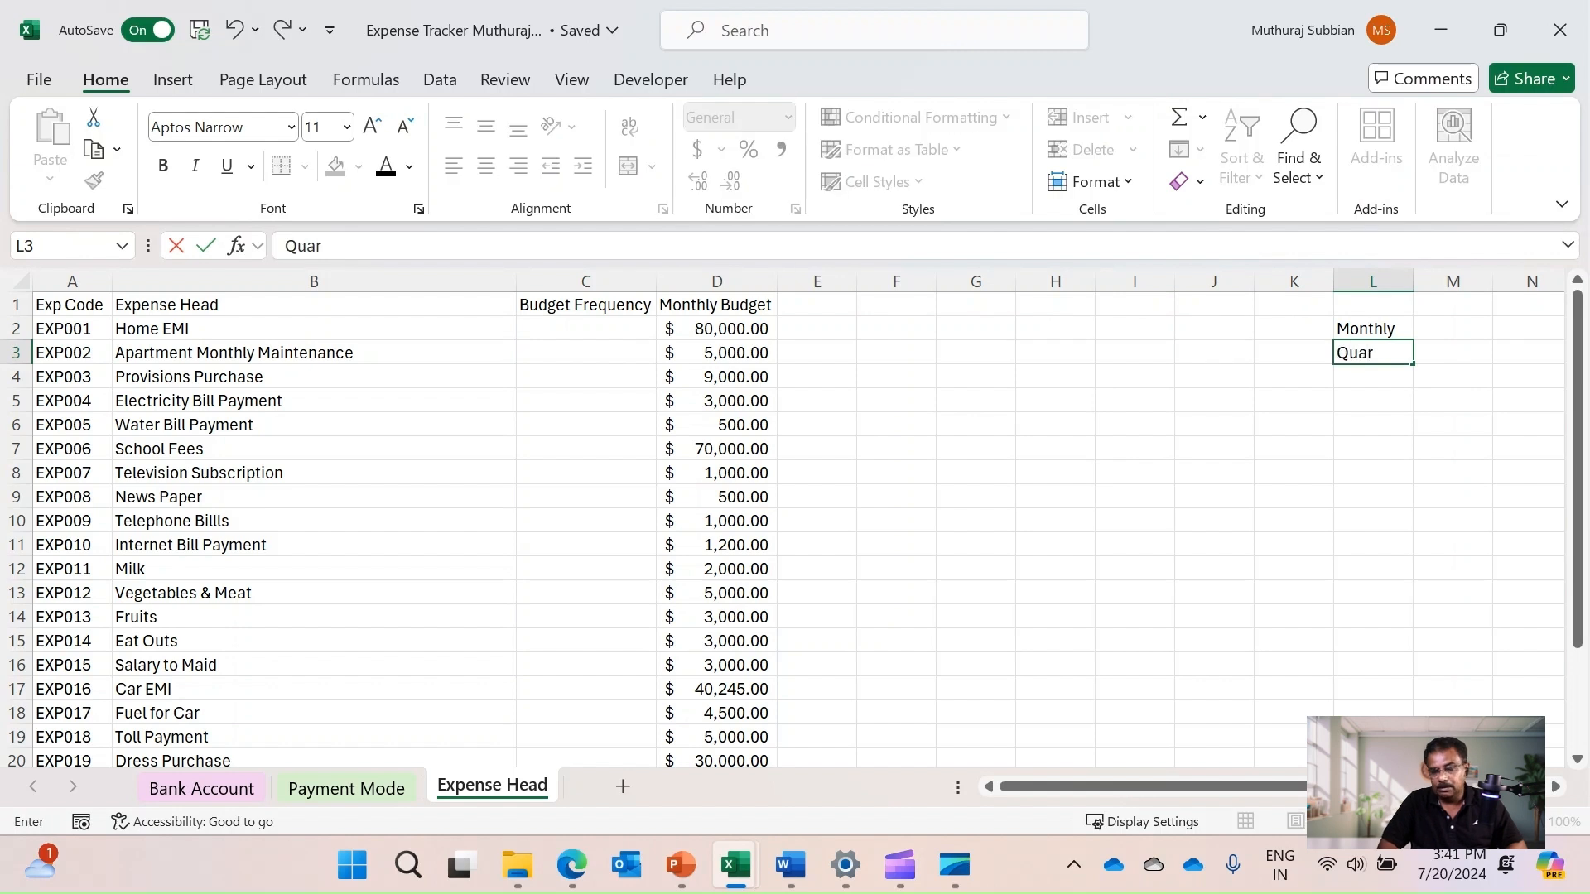
{"action": "type", "text": "terly"}
{"action": "key", "text": "Return"}
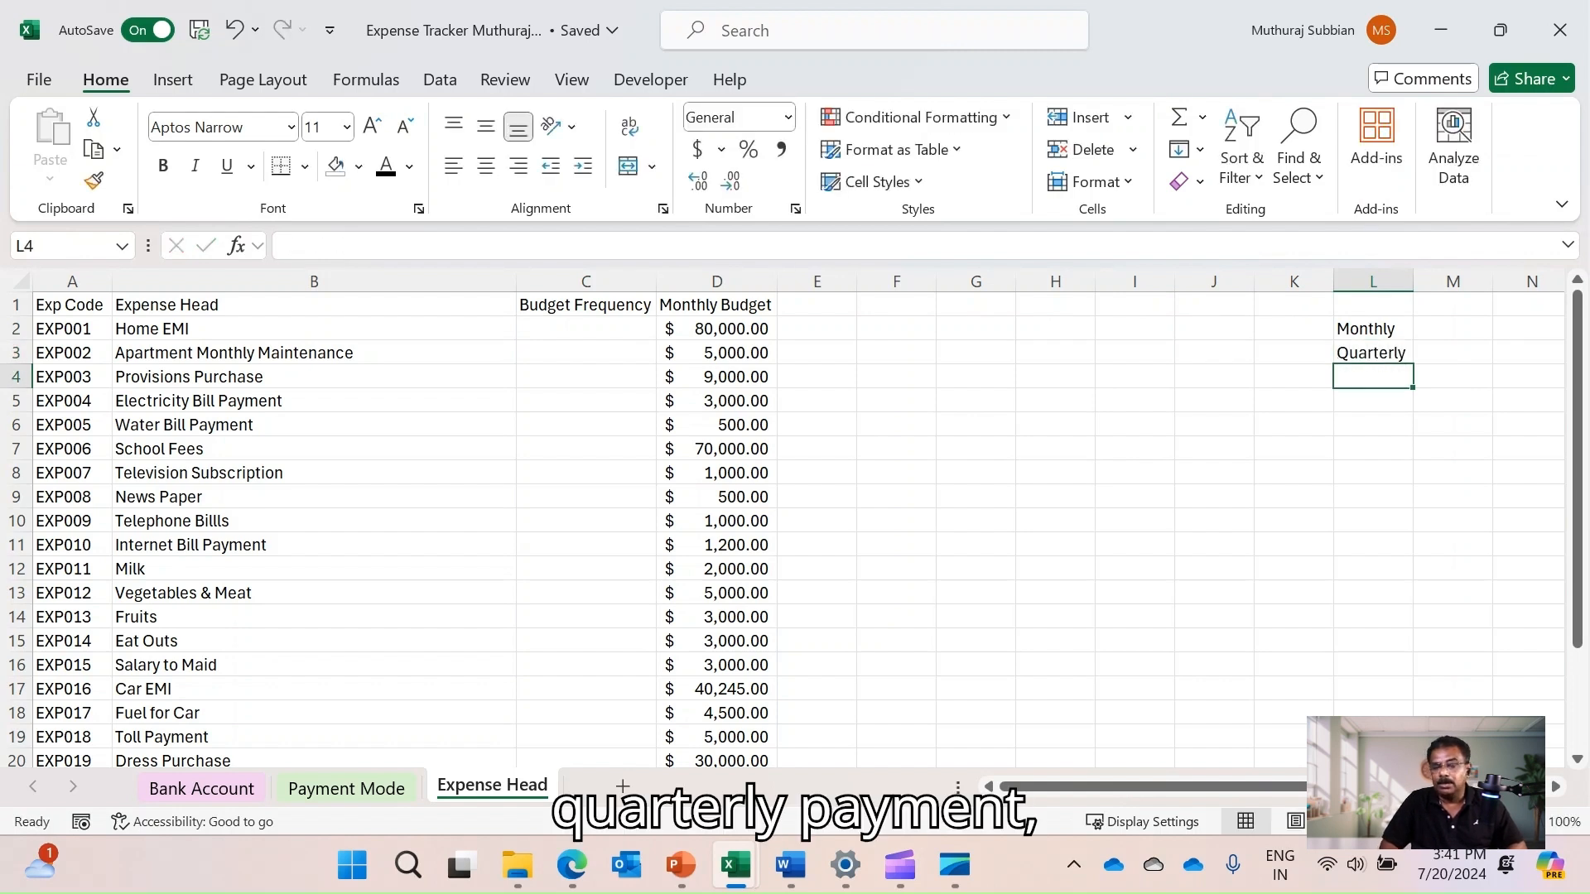
Add BiAnnual in L4 and Annual in L5 to the list of frequency options
{"action": "type", "text": "BiA"}
{"action": "key", "text": "BackSpace"}
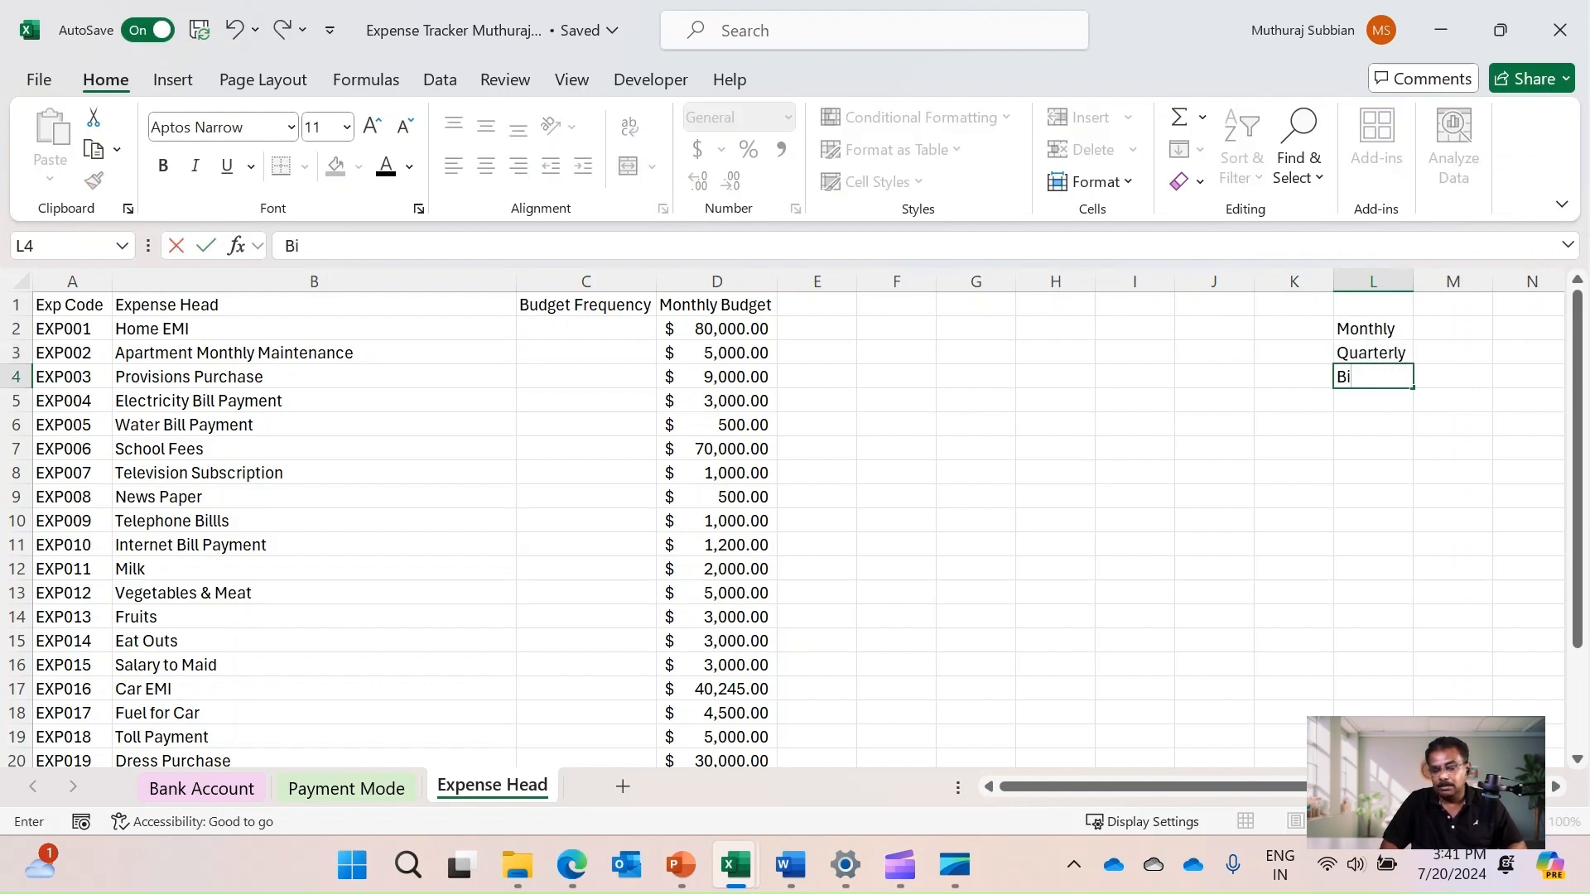
{"action": "type", "text": "Annual"}
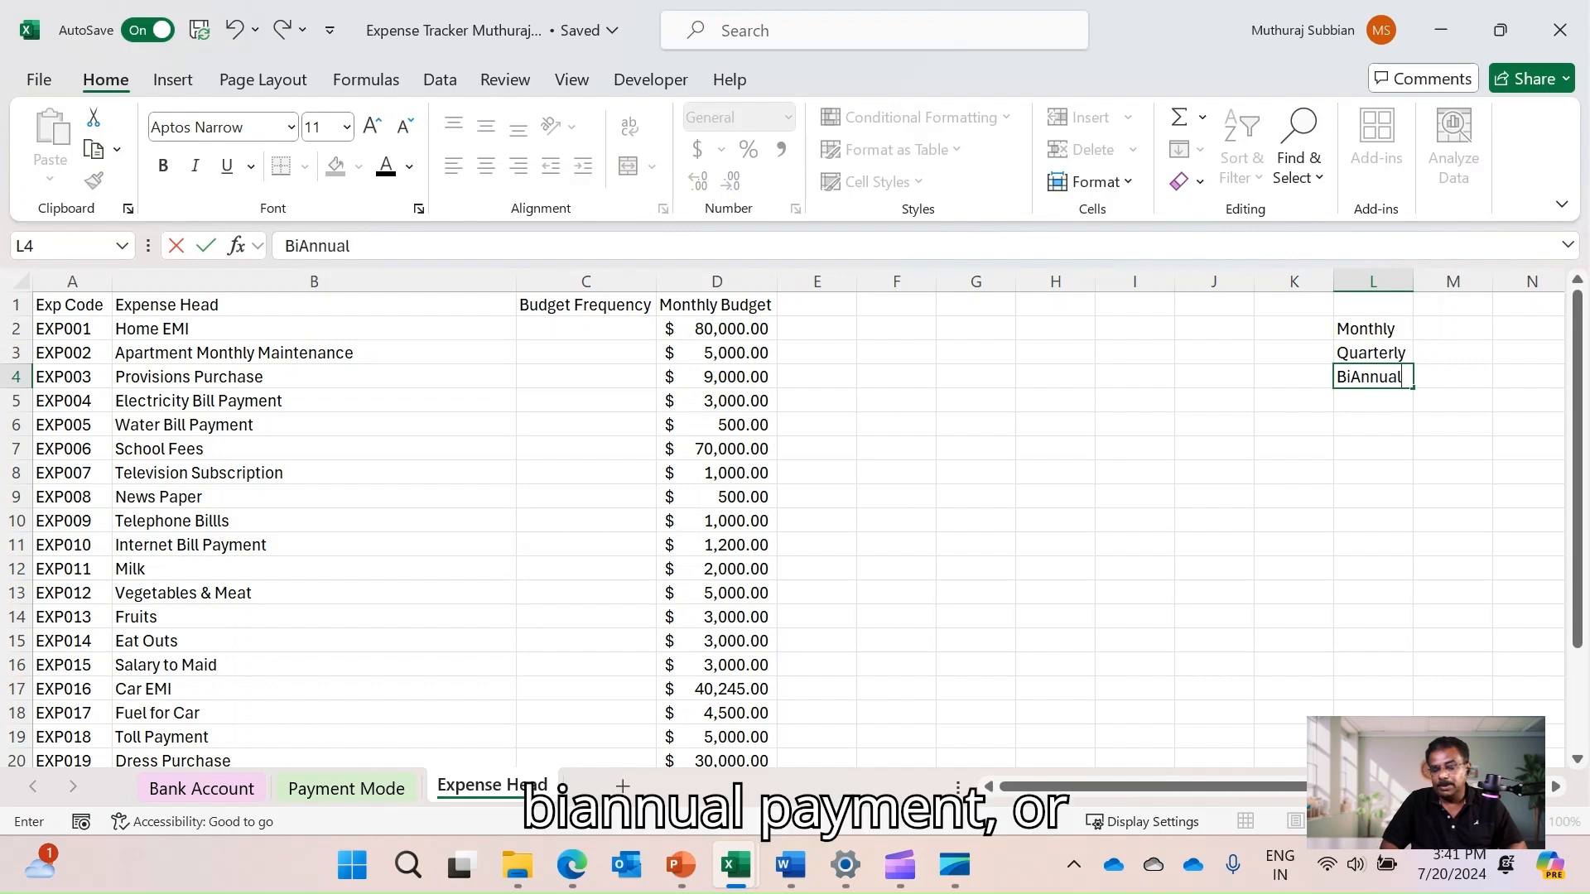
{"action": "key", "text": "Return"}
{"action": "type", "text": "Annual"}
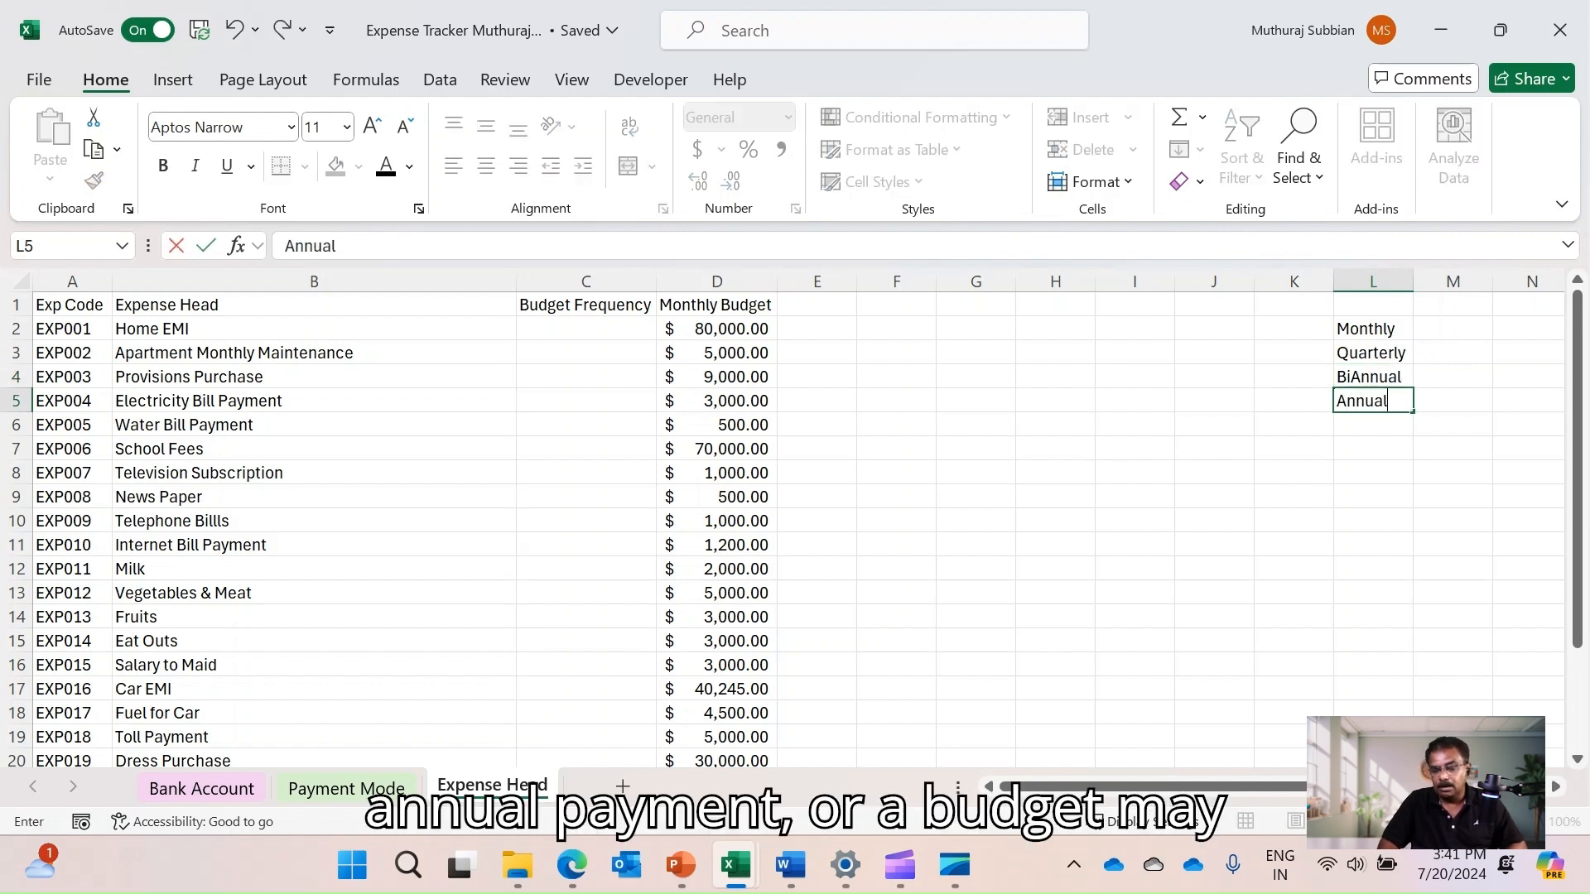
{"action": "key", "text": "Return"}
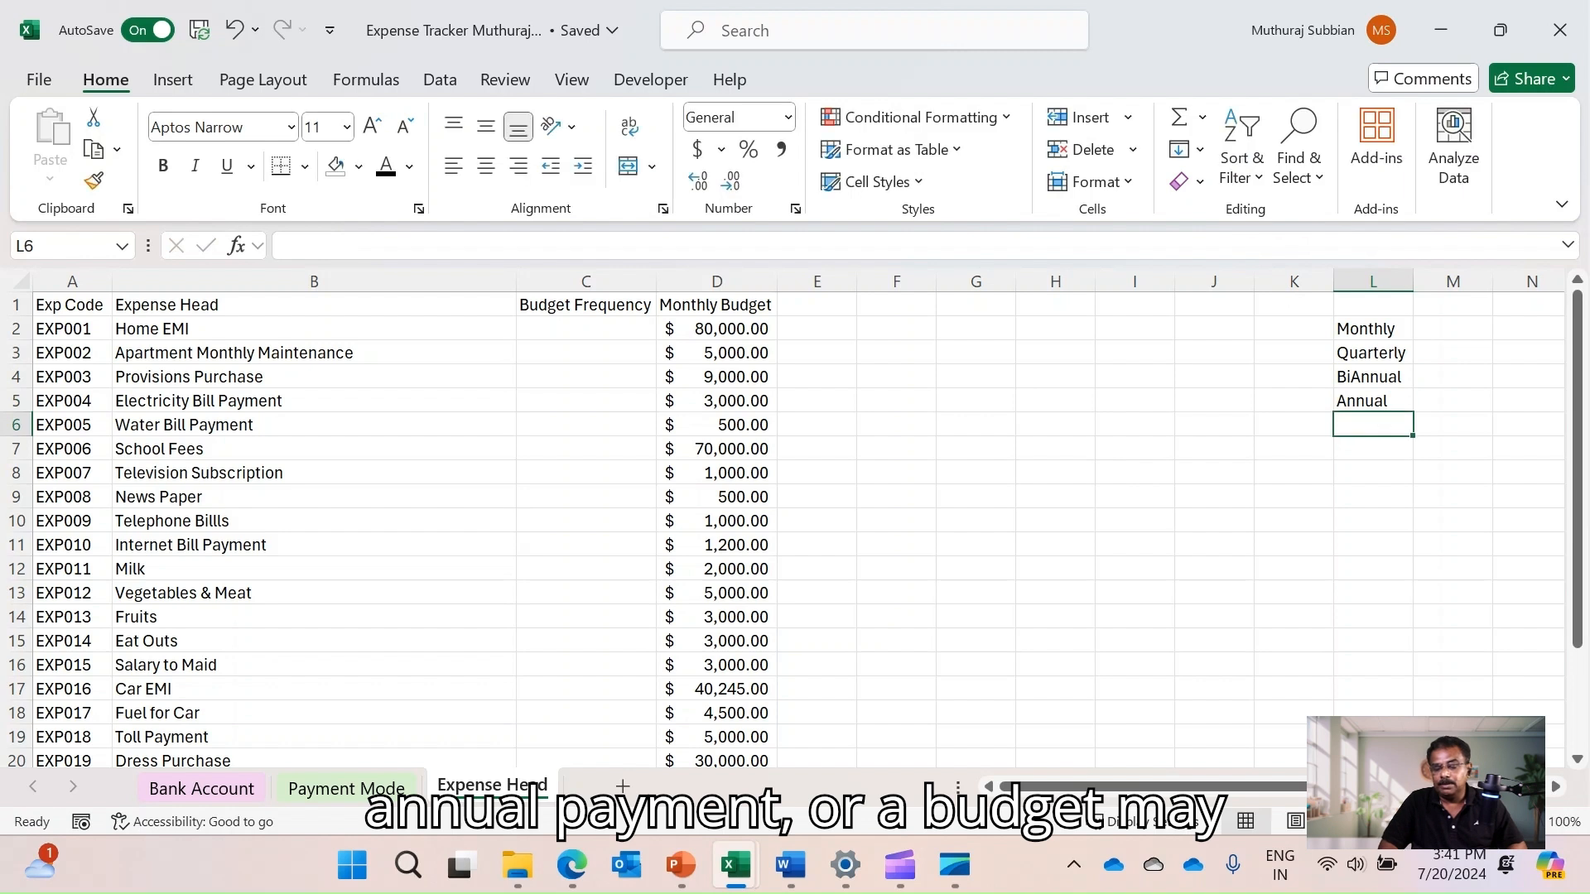
Add Unplanned in L6 as the last frequency option and select the list in L2:L6
{"action": "type", "text": "Unfor"}
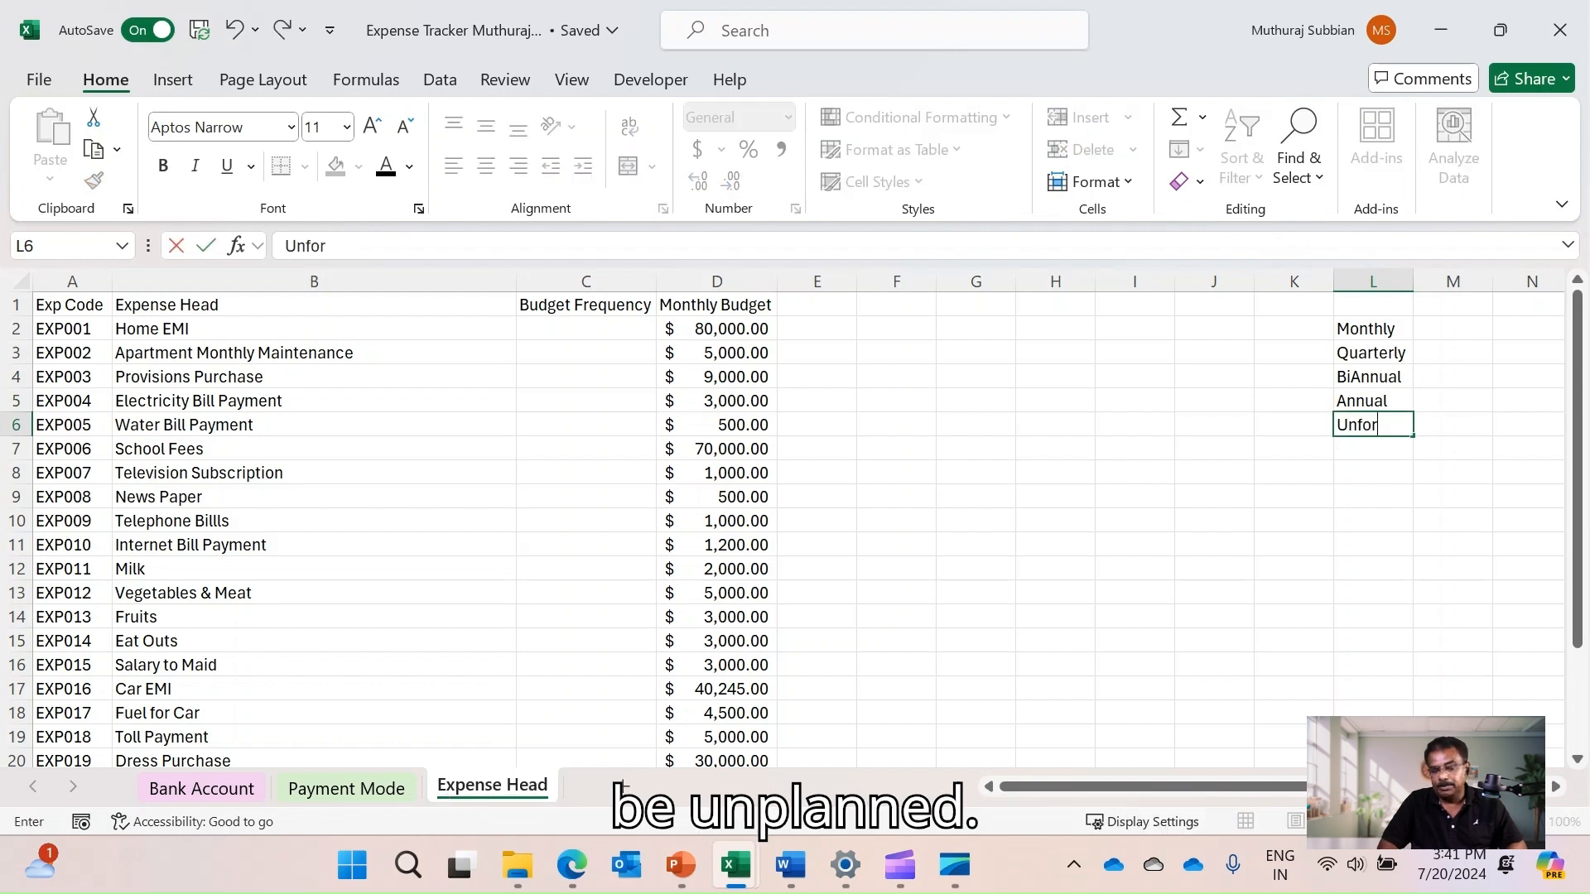
{"action": "key", "text": "BackSpace"}
{"action": "key", "text": "BackSpace"}
{"action": "key", "text": "BackSpace"}
{"action": "type", "text": "planned"}
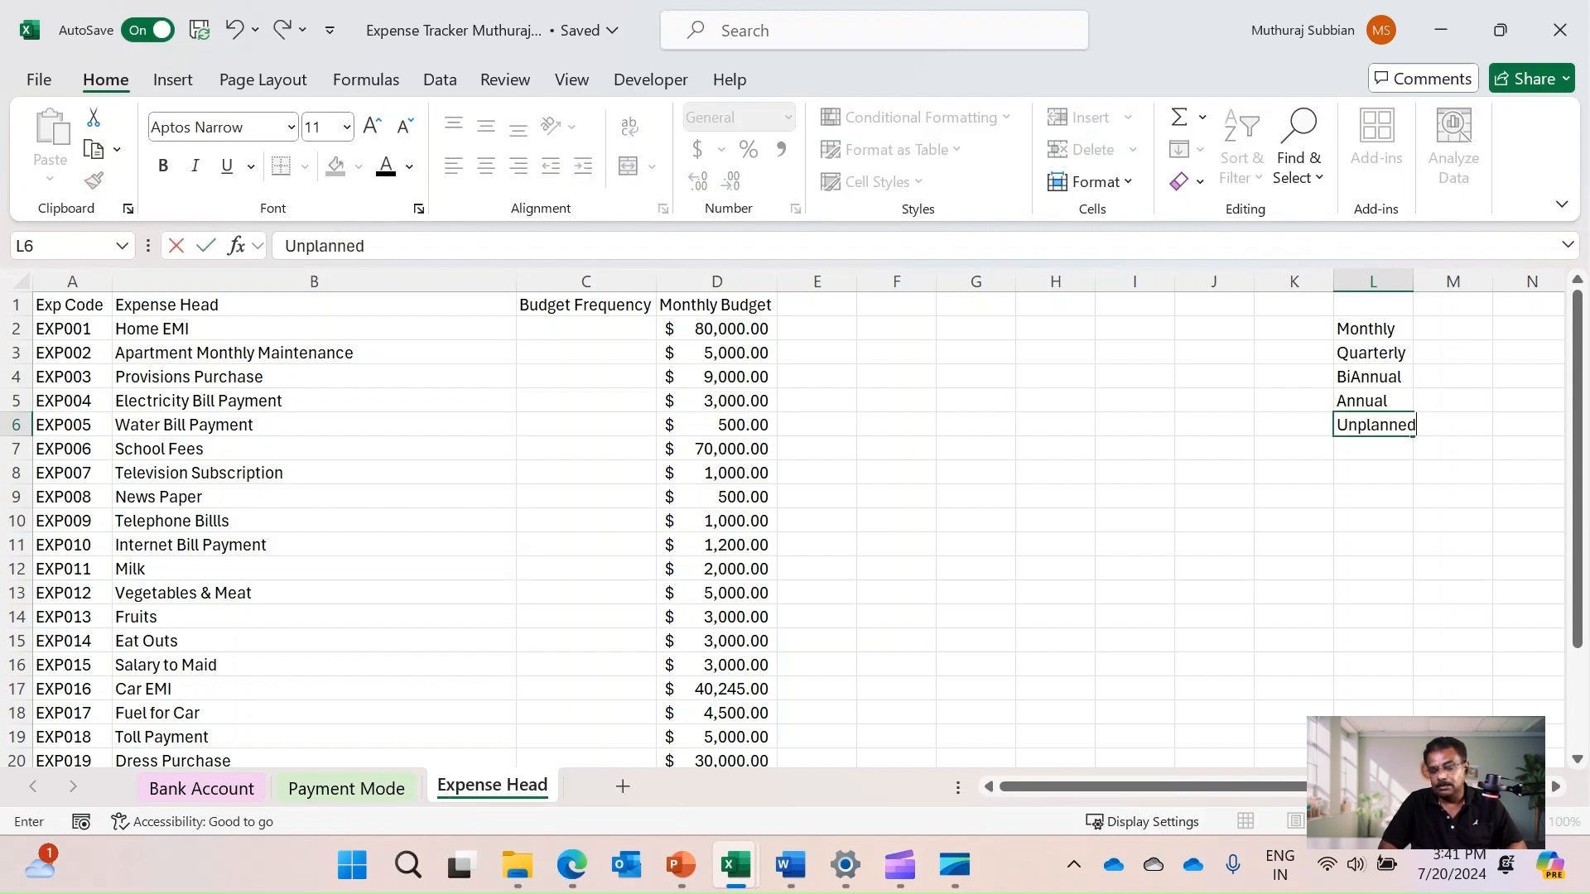
{"action": "key", "text": "Return"}
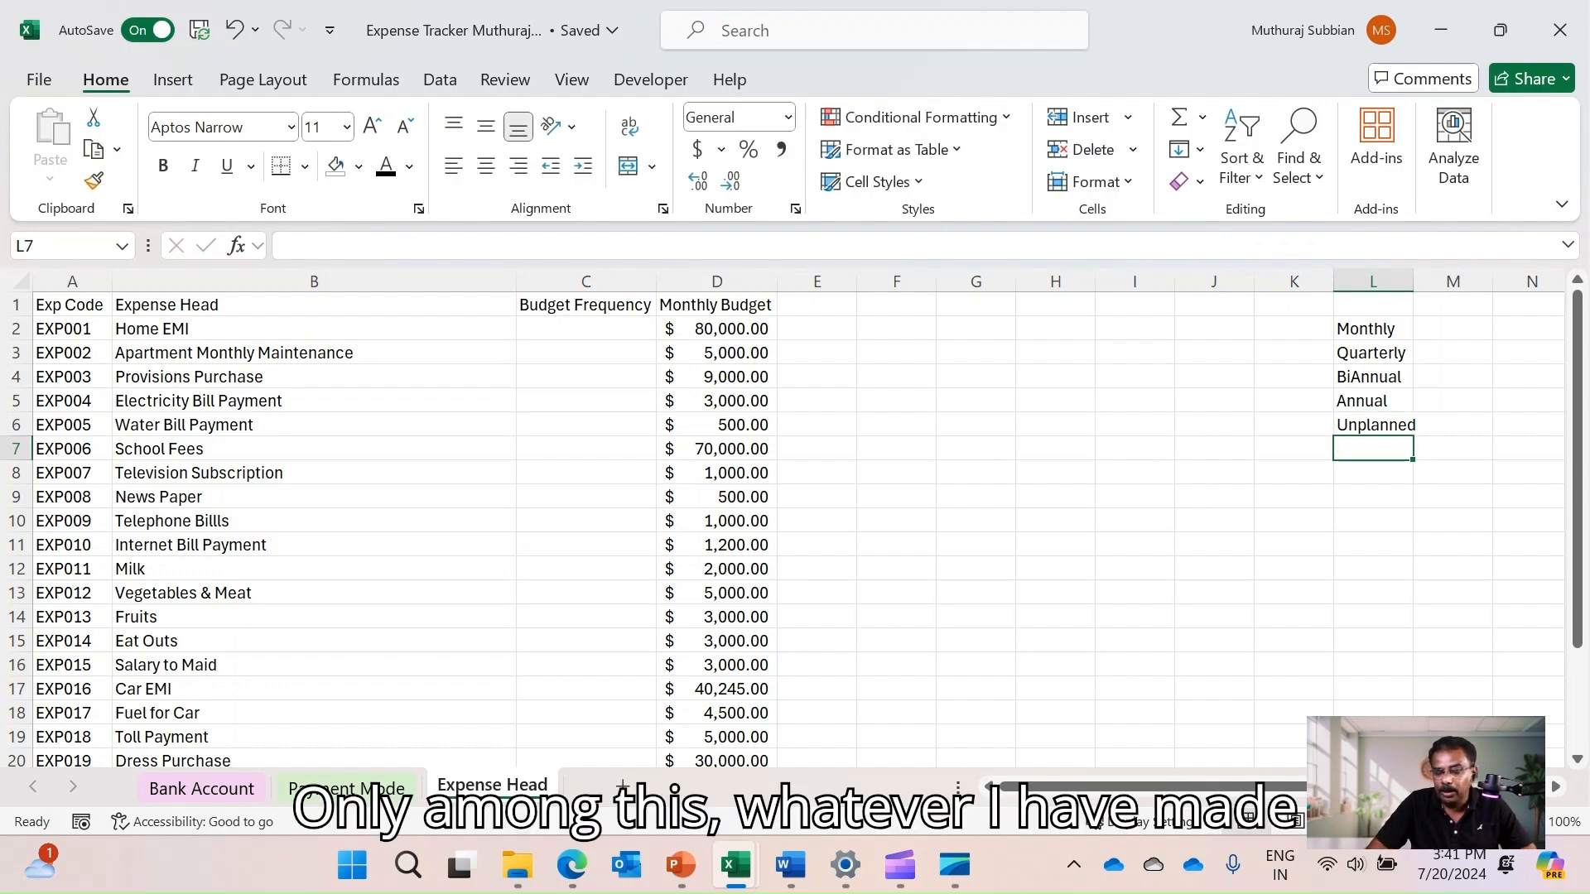
{"action": "left_click", "coordinate": [1373, 329]}
{"action": "key", "text": "ctrl+shift+Down"}
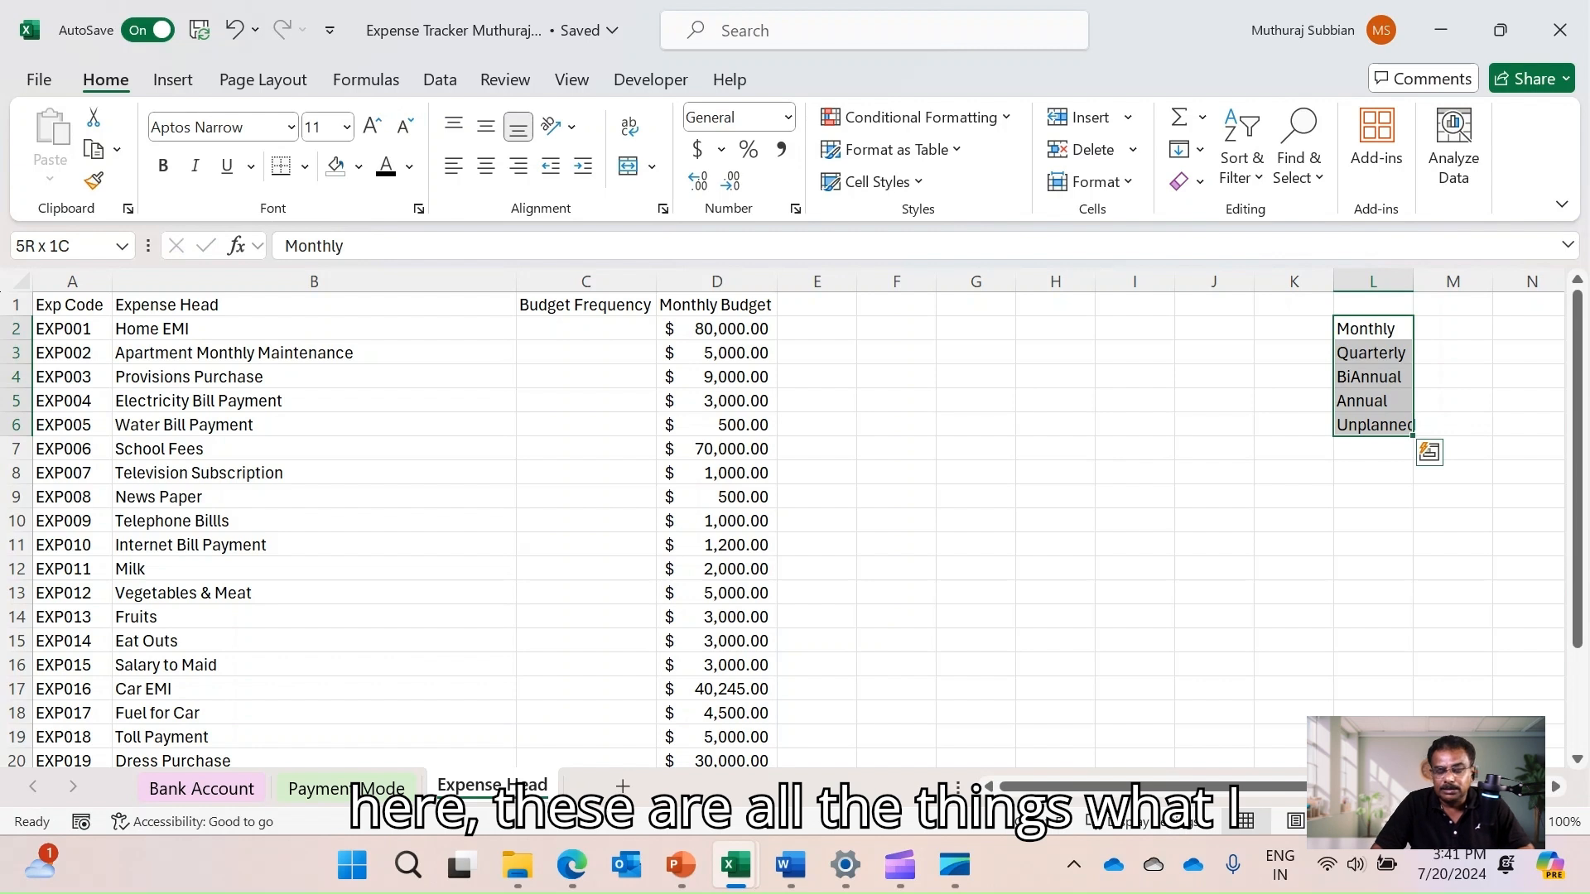
Open Data Validation for the Home EMI budget frequency in C2 and set the allowed entries to List
{"action": "left_click", "coordinate": [585, 329]}
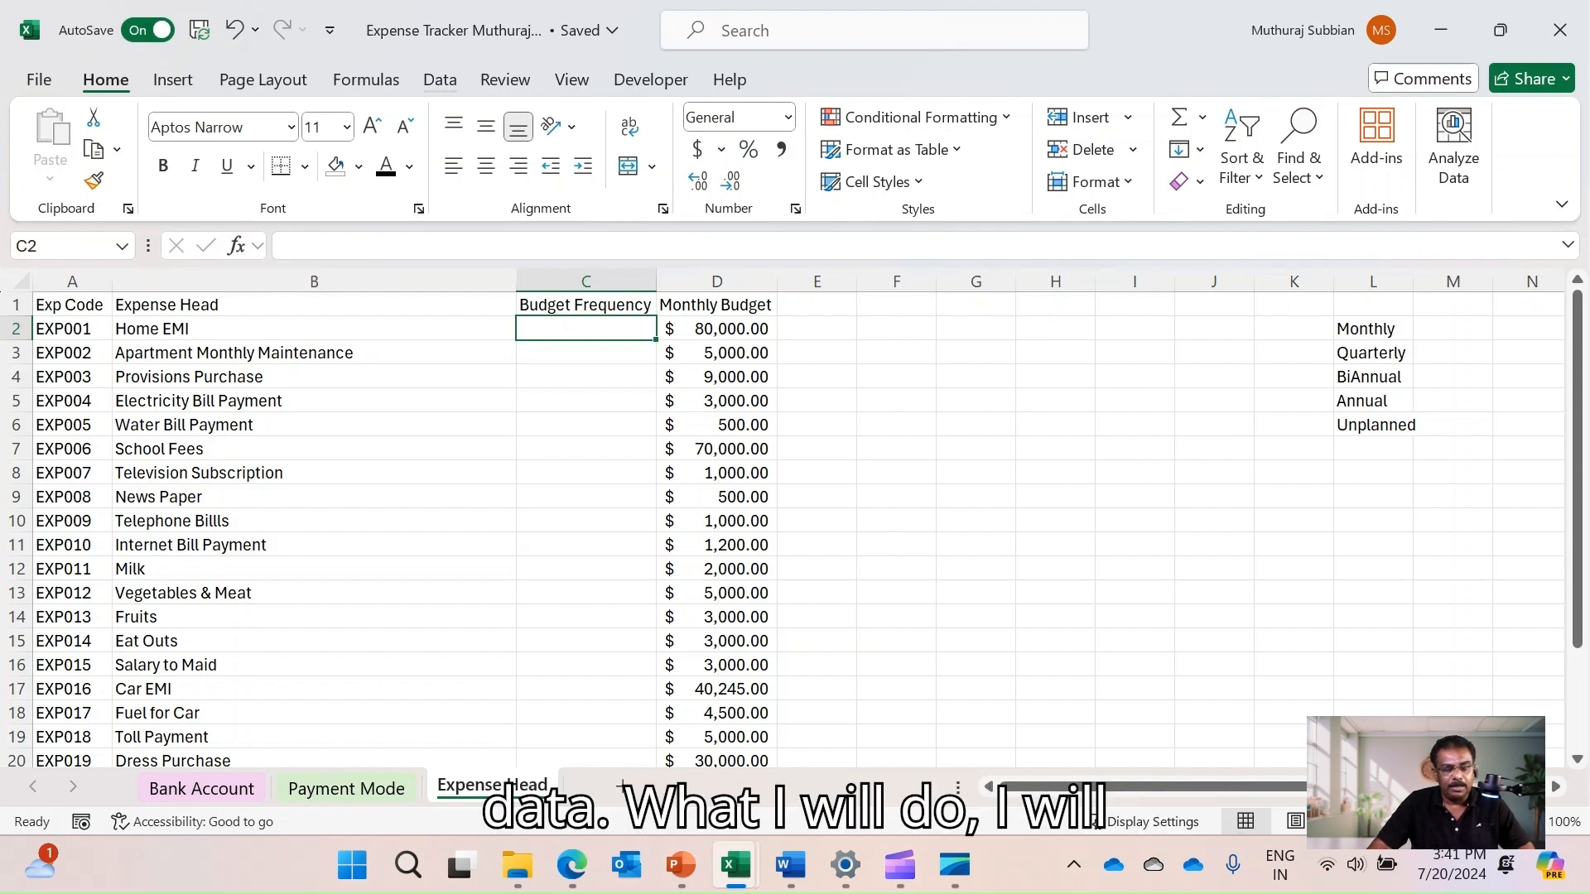
{"action": "left_click", "coordinate": [440, 81]}
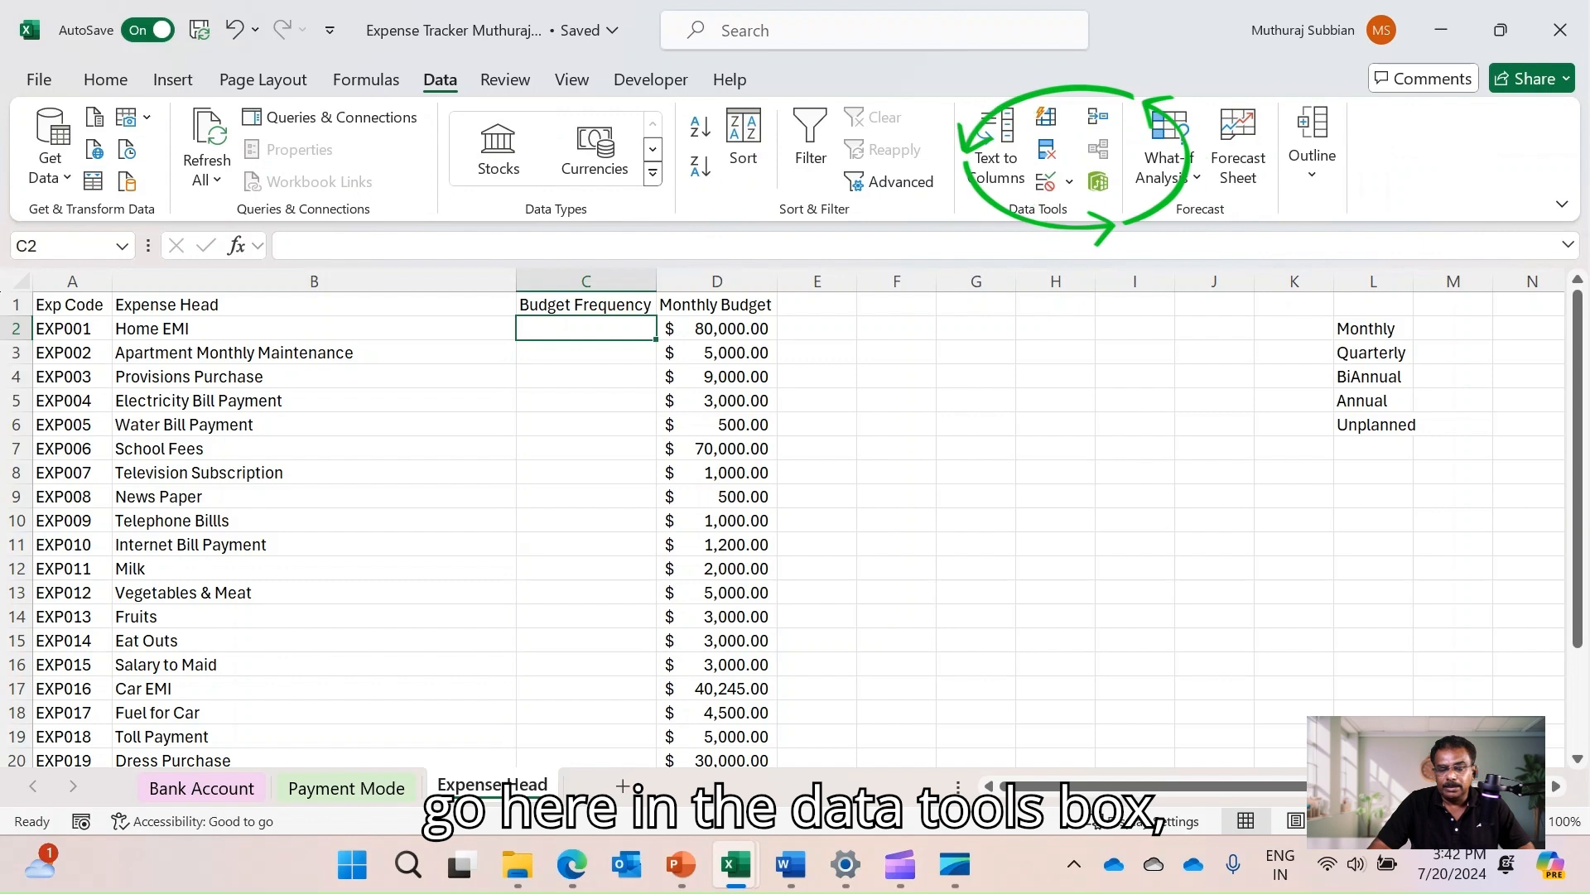
{"action": "left_click", "coordinate": [1069, 181]}
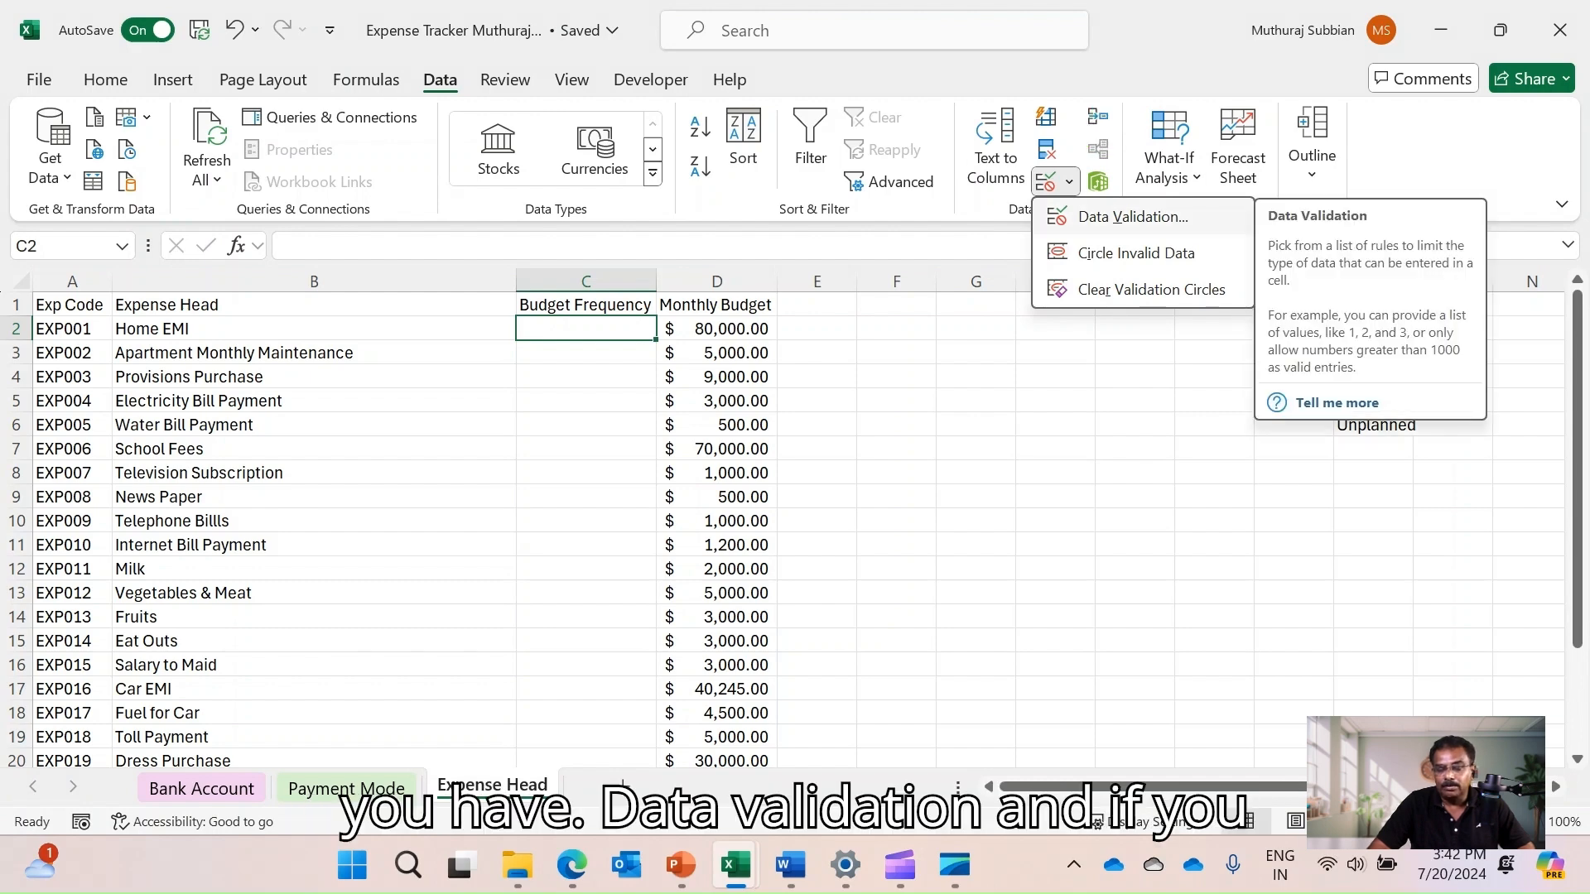
{"action": "left_click", "coordinate": [1132, 217]}
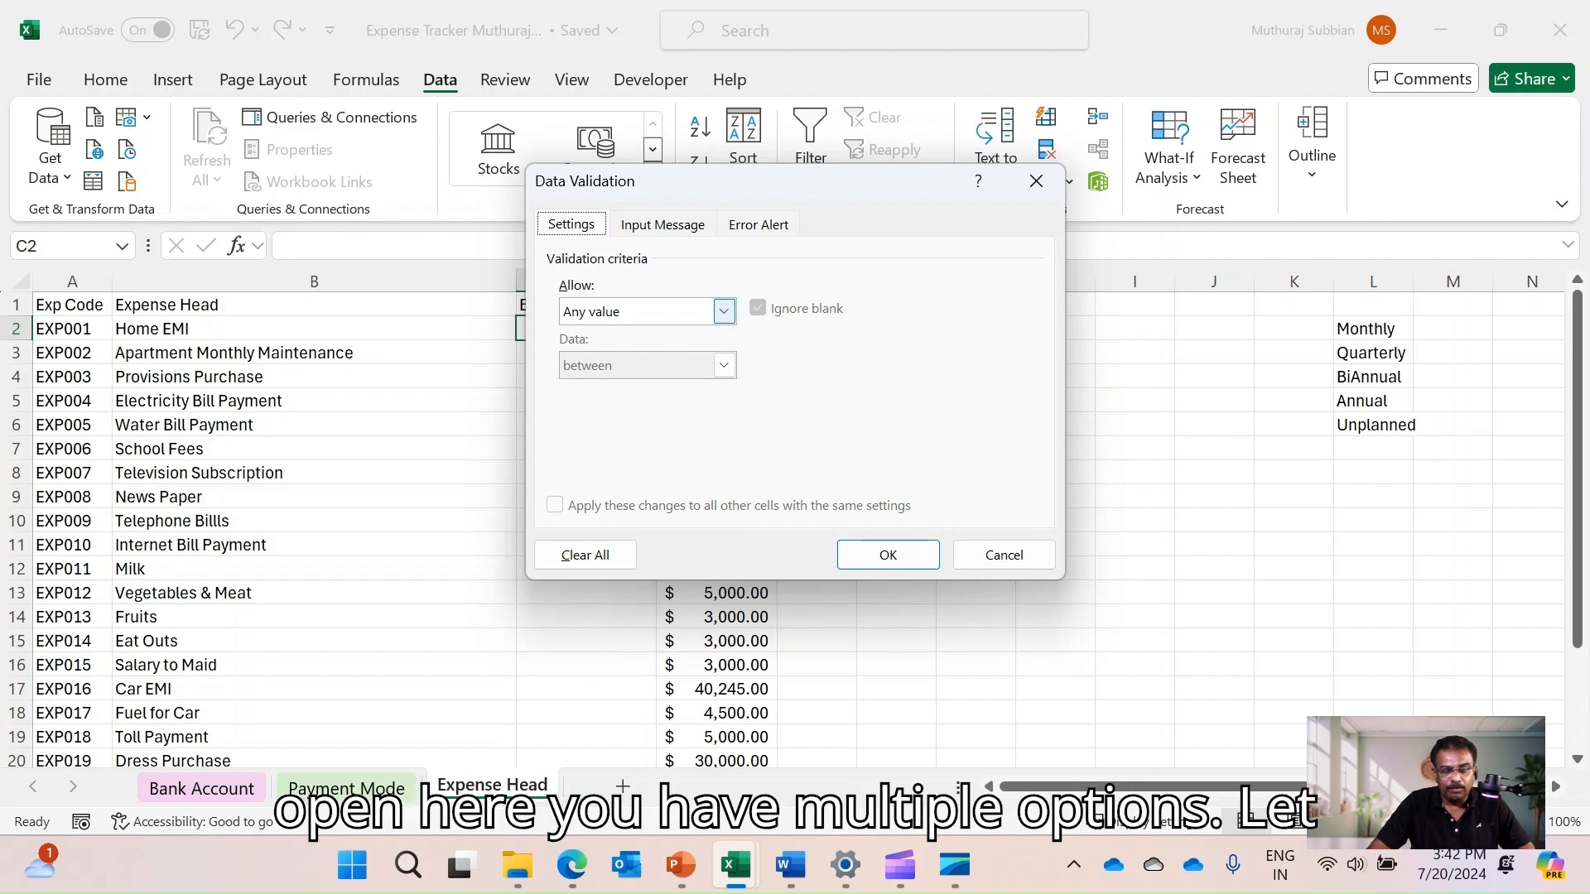
{"action": "left_click", "coordinate": [724, 312]}
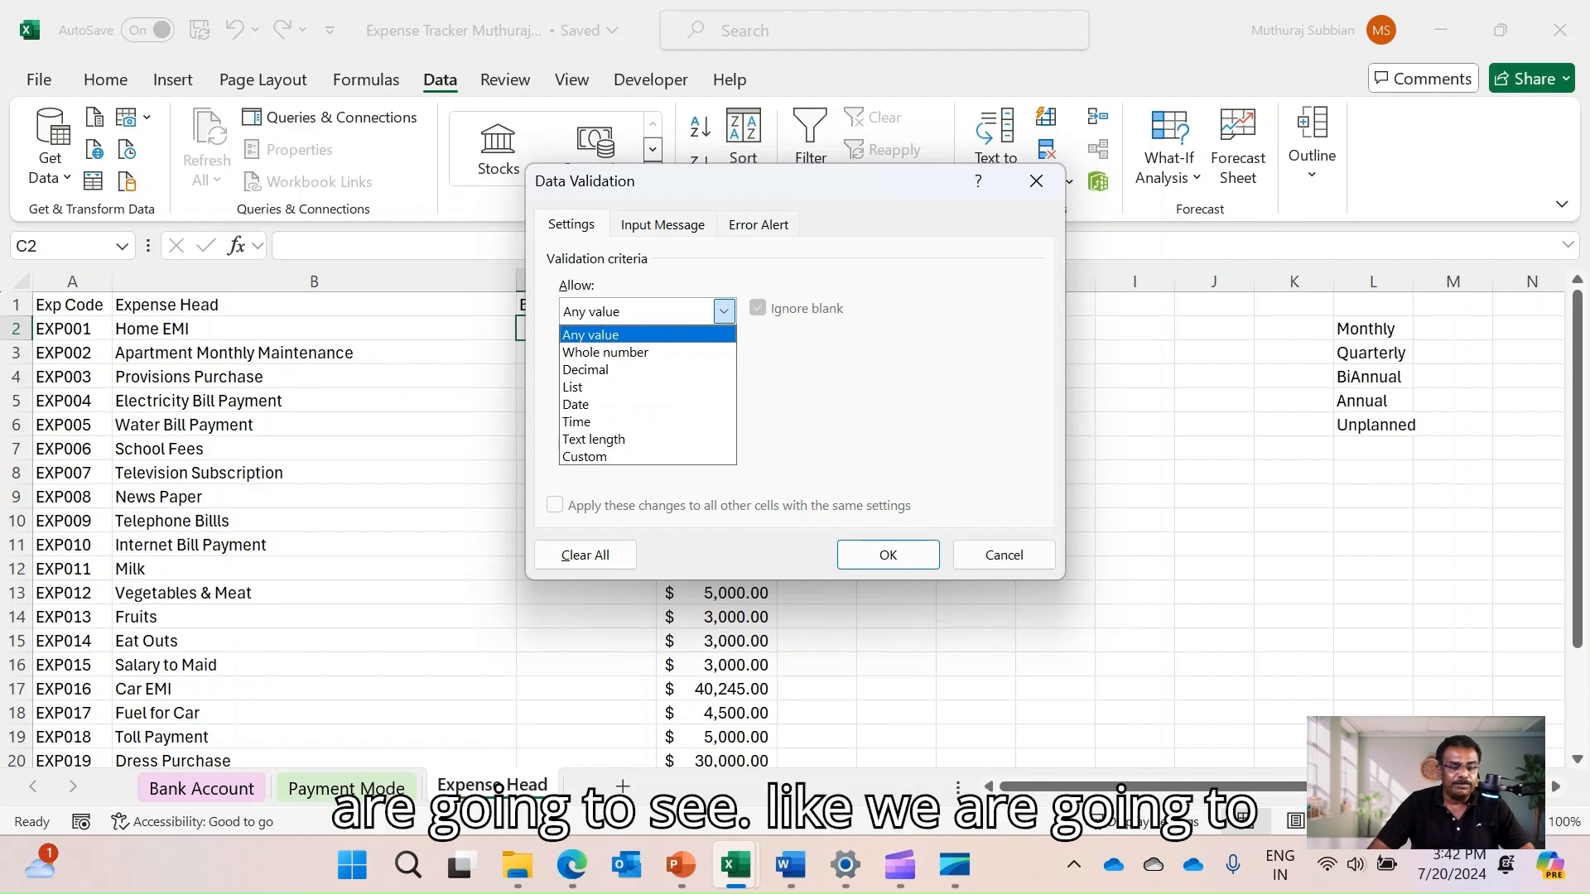
{"action": "key", "text": "Down"}
{"action": "key", "text": "Down"}
{"action": "key", "text": "Down"}
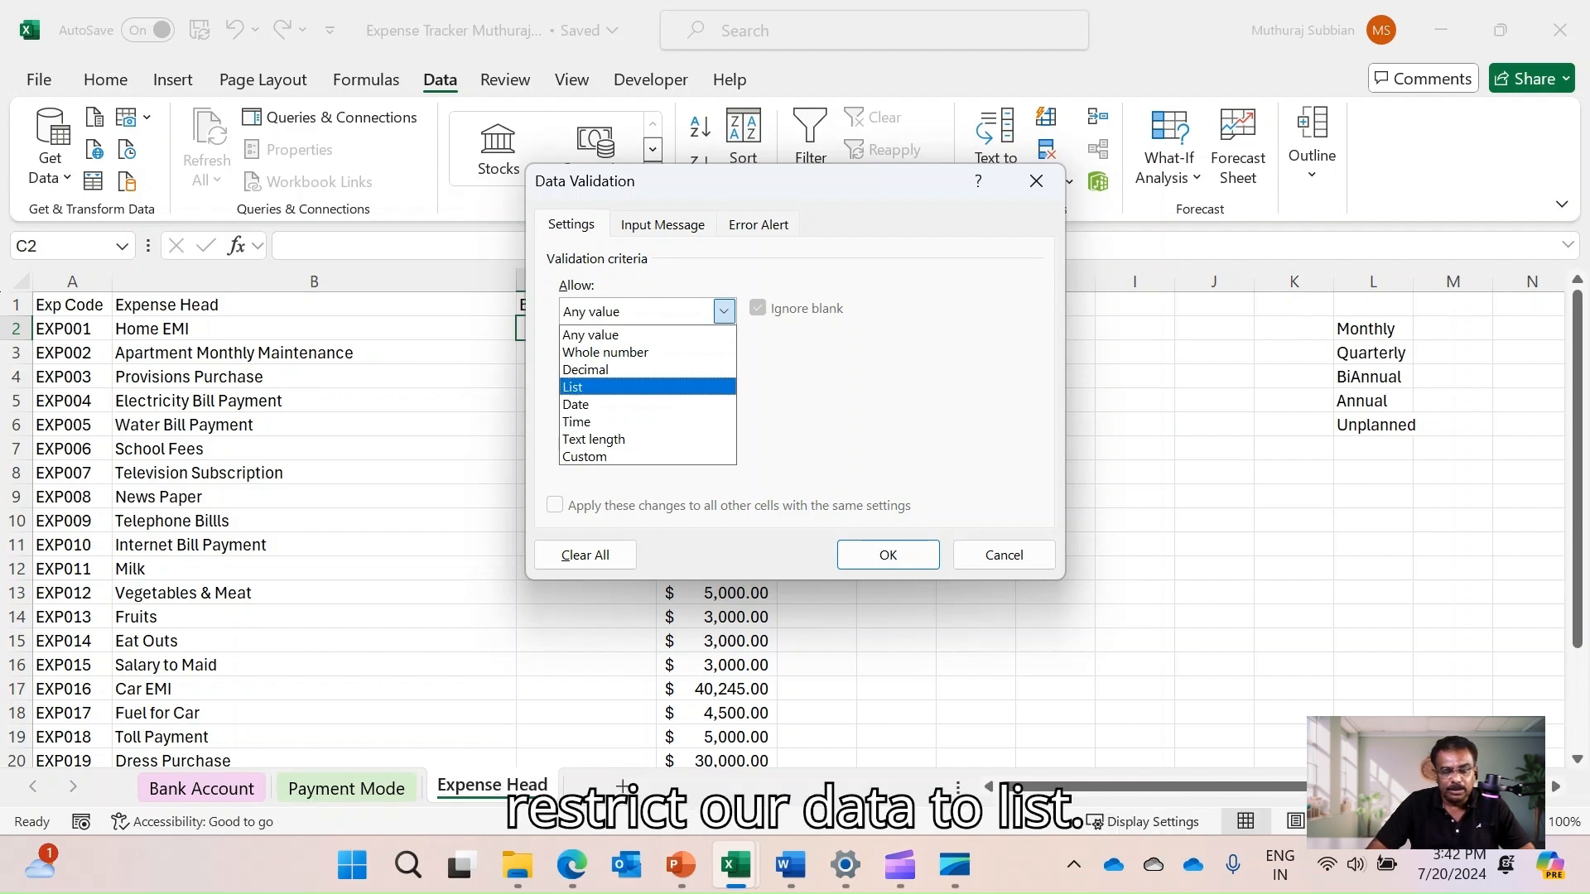
{"action": "key", "text": "Return"}
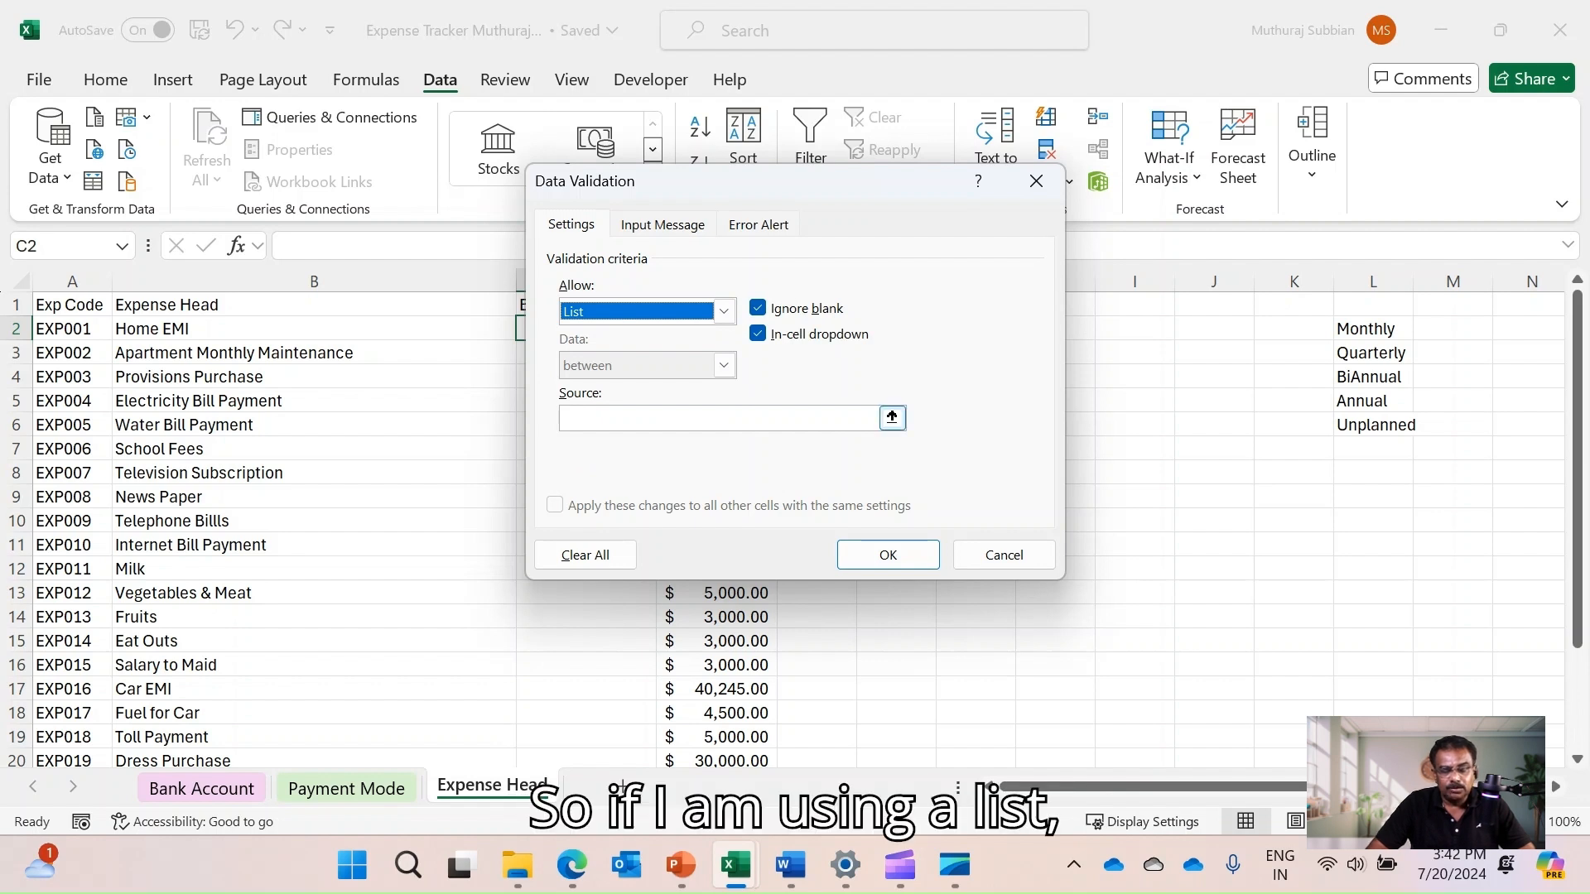
Enter Monthly, Quarterly, BiAnnual, Annual, Unplanned as the typed list source for the C2 validation and apply it
{"action": "left_click", "coordinate": [719, 418]}
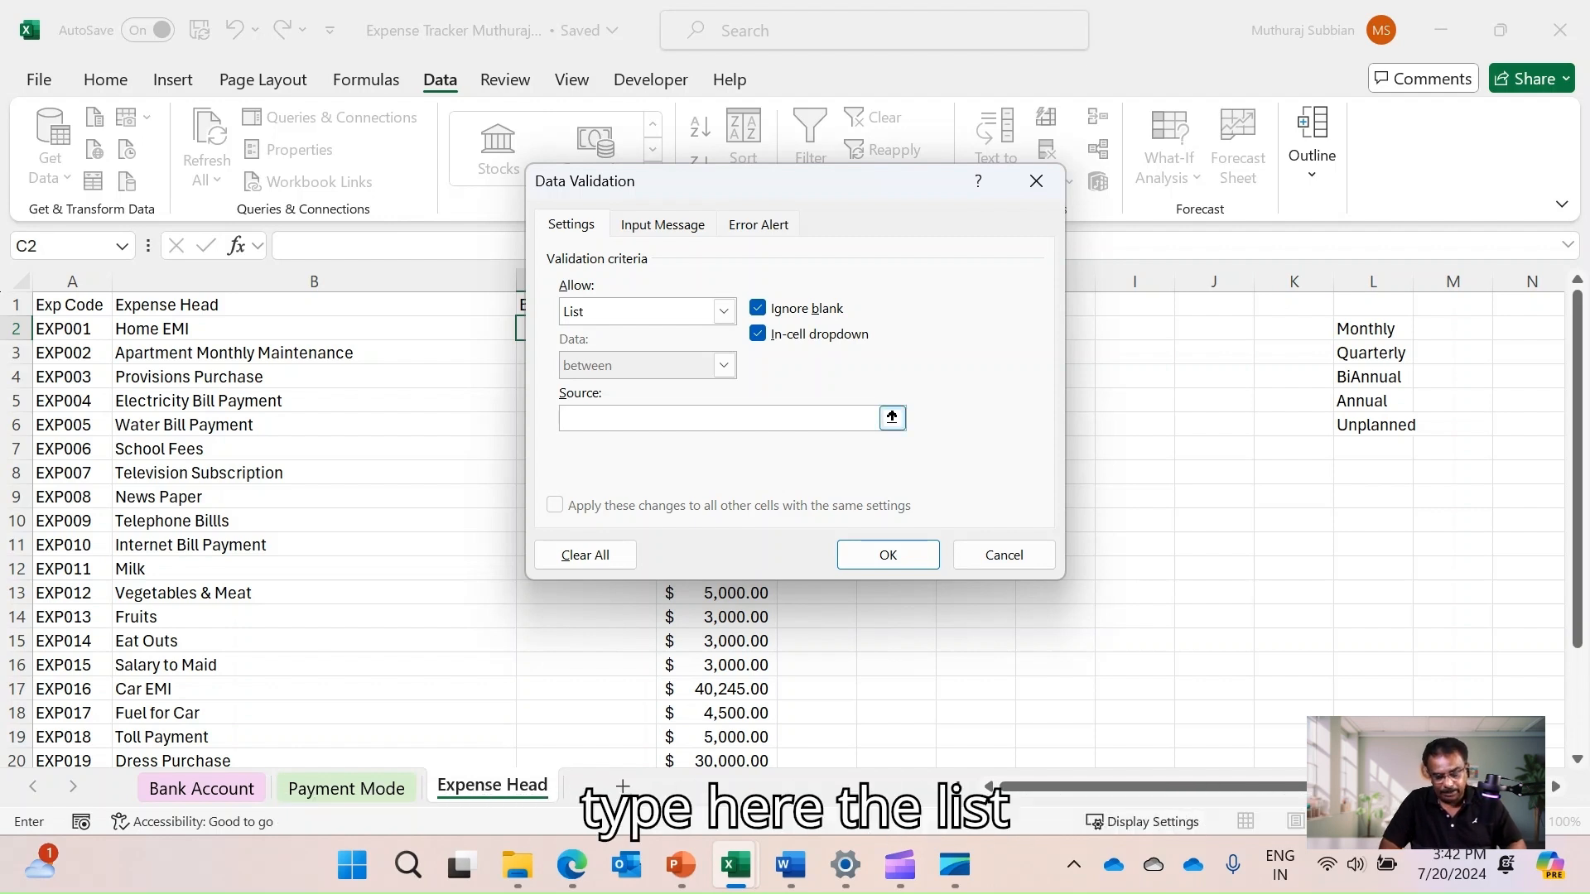
{"action": "type", "text": "Monthl"}
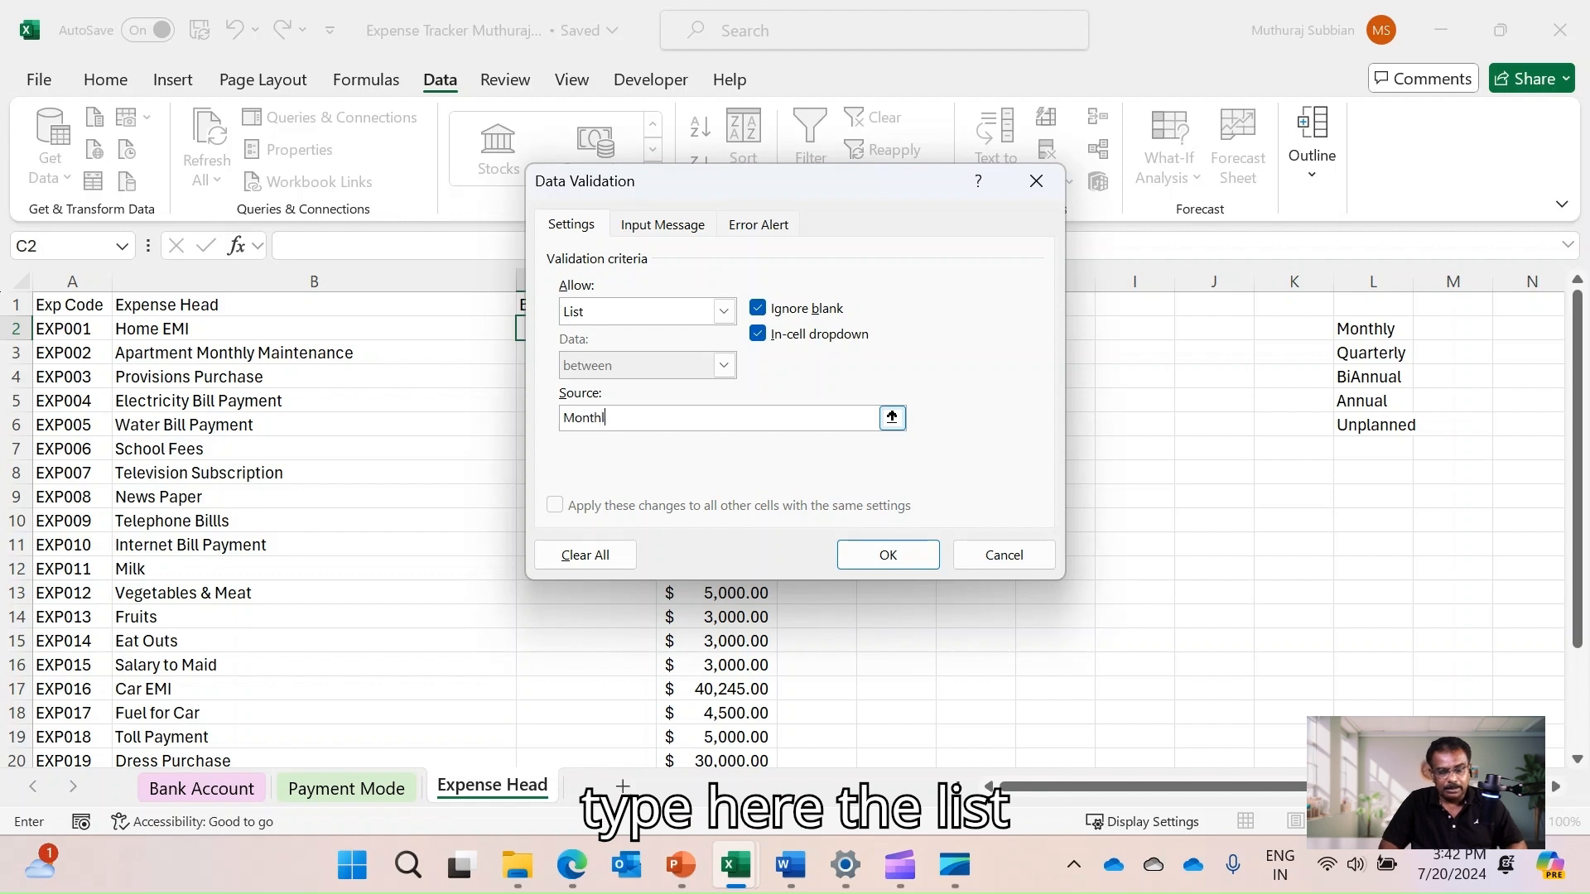
{"action": "type", "text": "y, "}
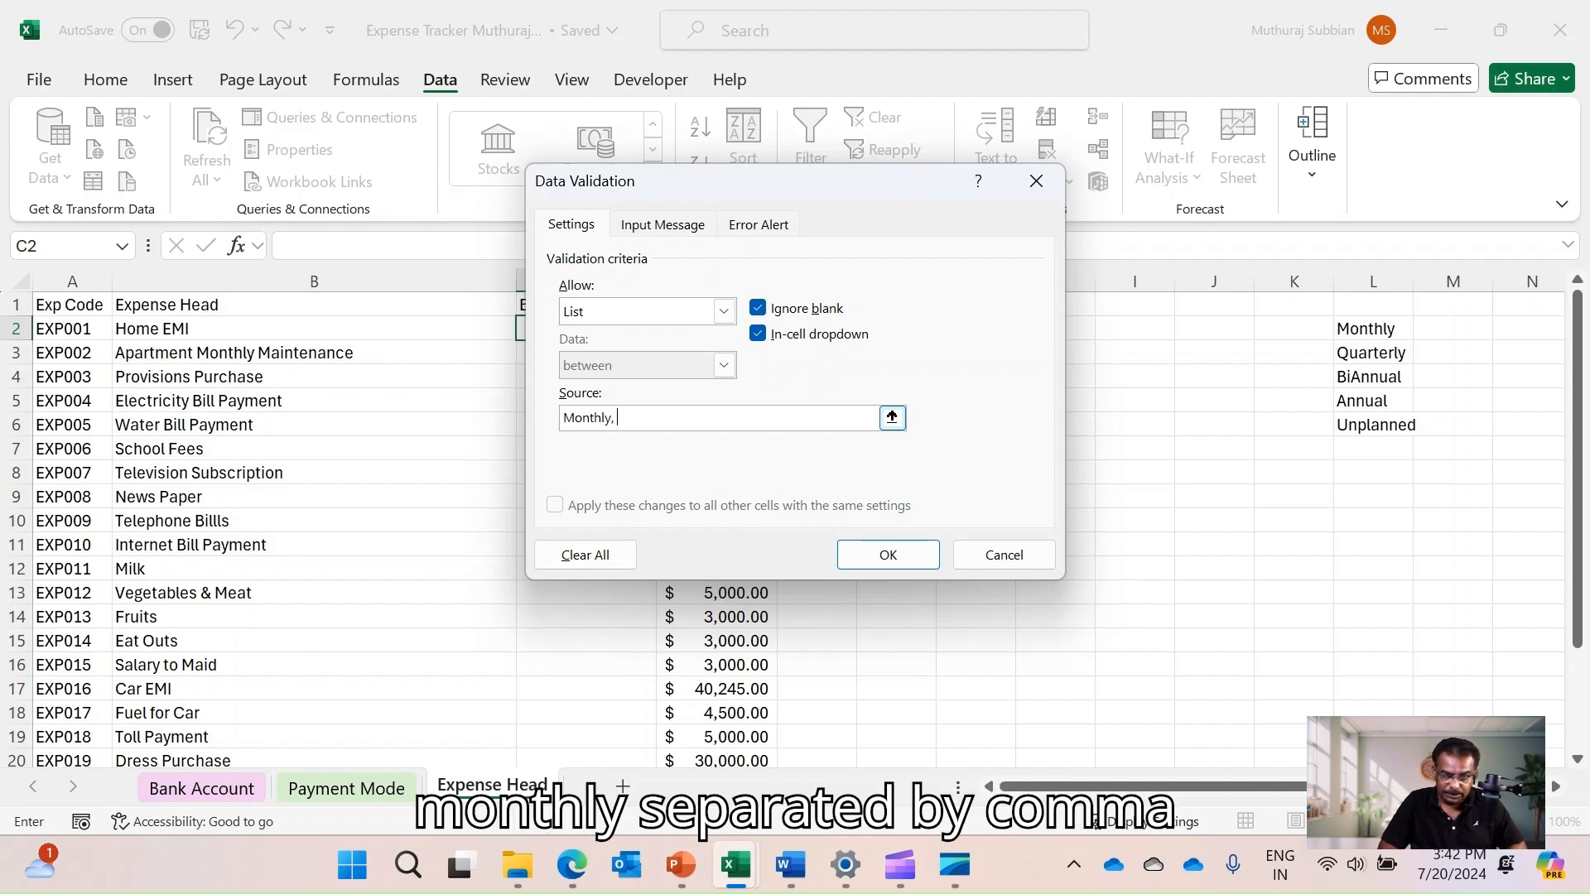
{"action": "type", "text": "Quarterly"}
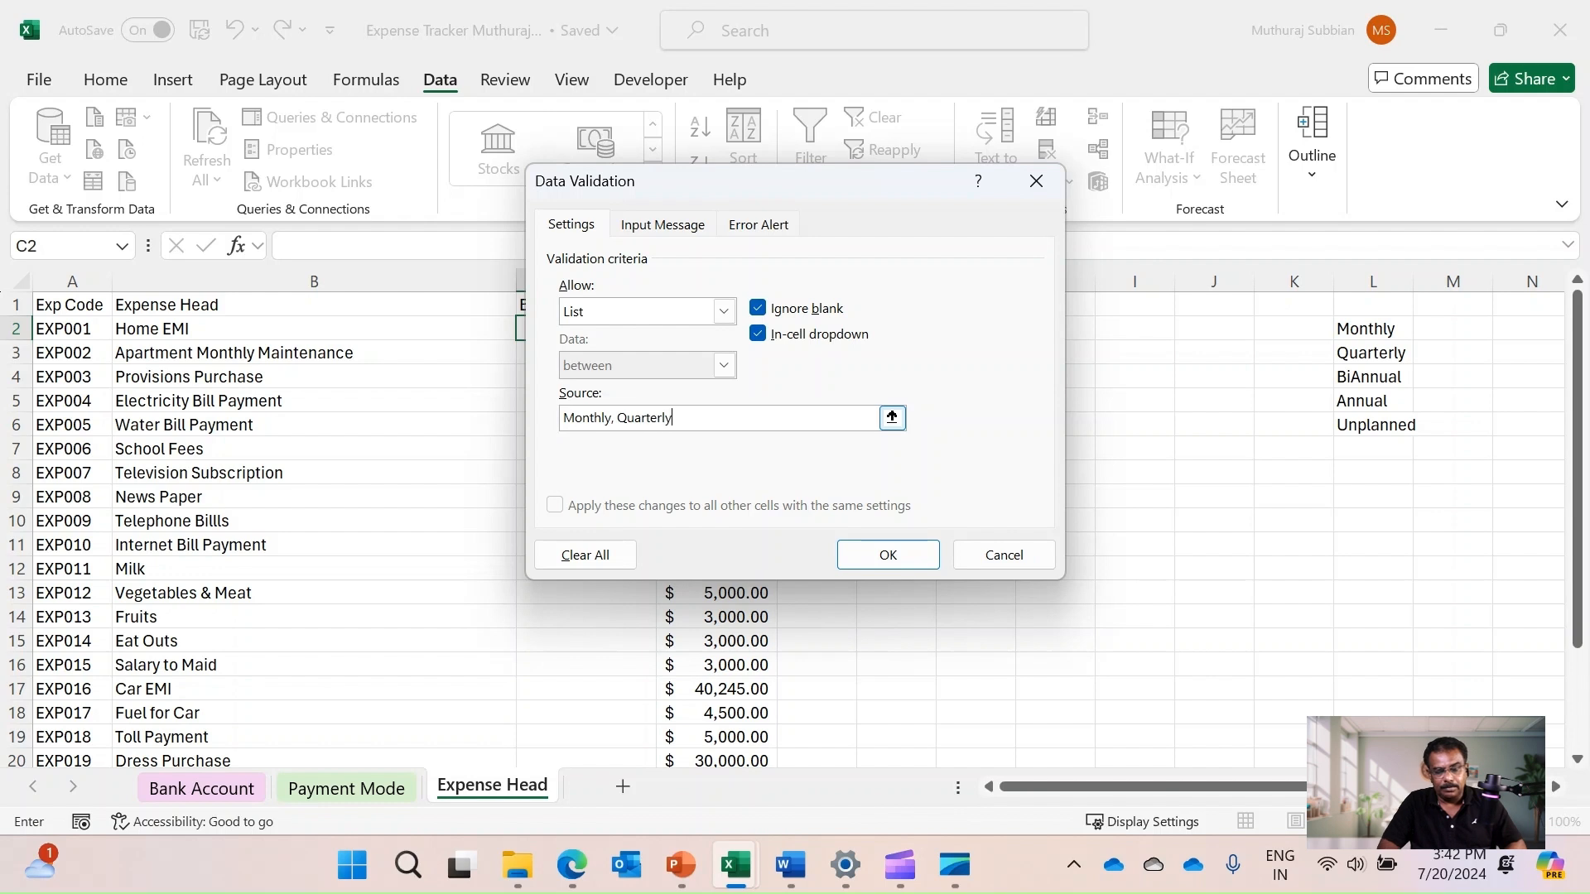
{"action": "type", "text": ", Bi"}
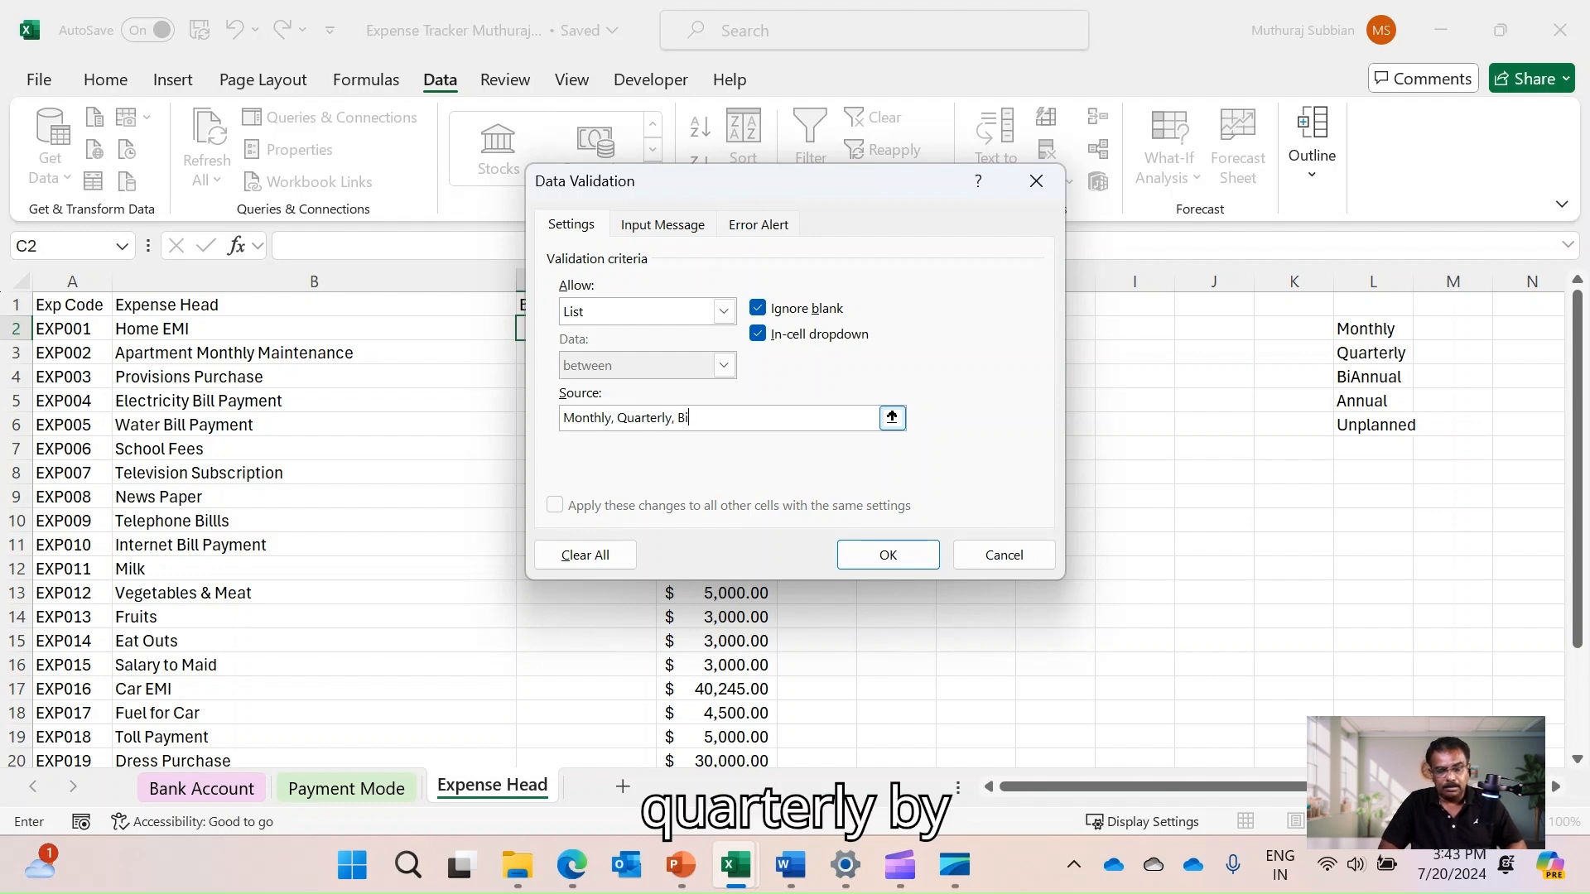
{"action": "type", "text": "Annual, Annual, "}
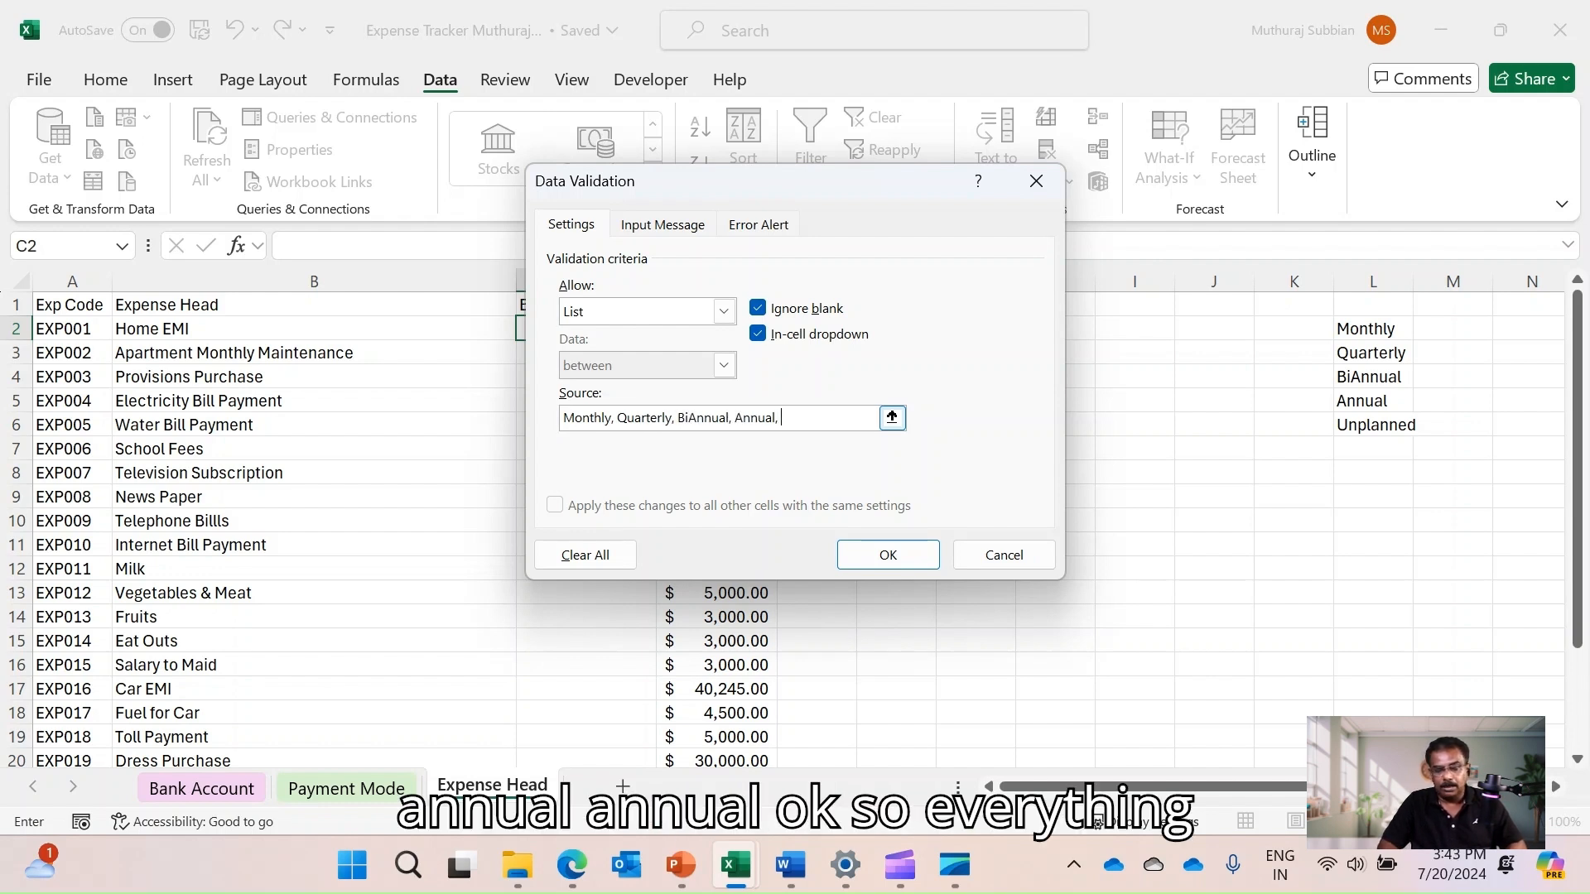
{"action": "type", "text": "Unplanned"}
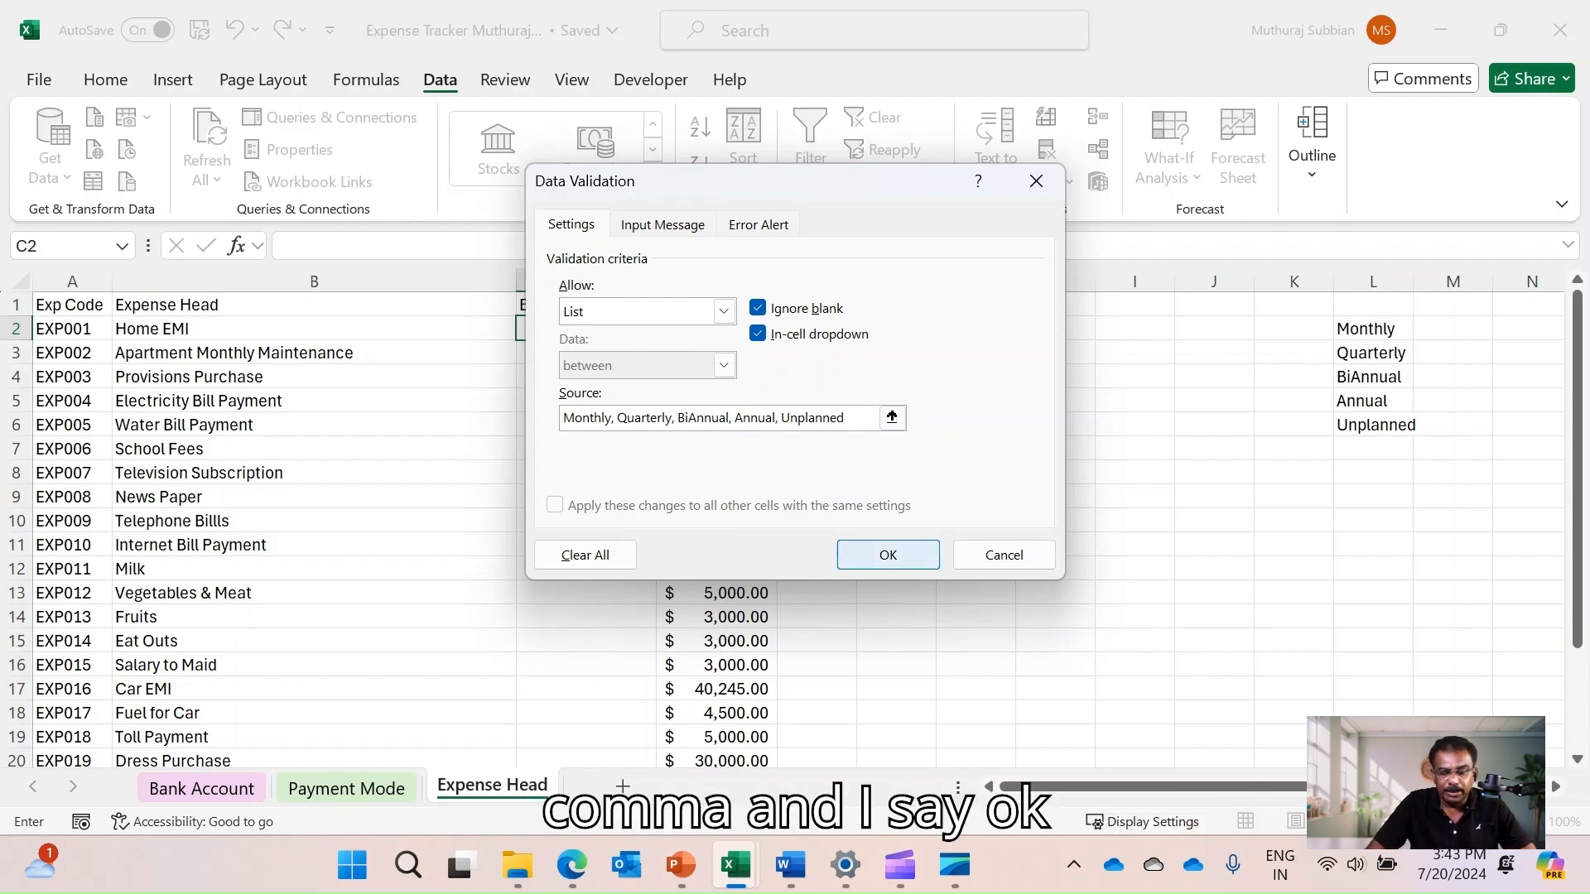
{"action": "left_click", "coordinate": [888, 555]}
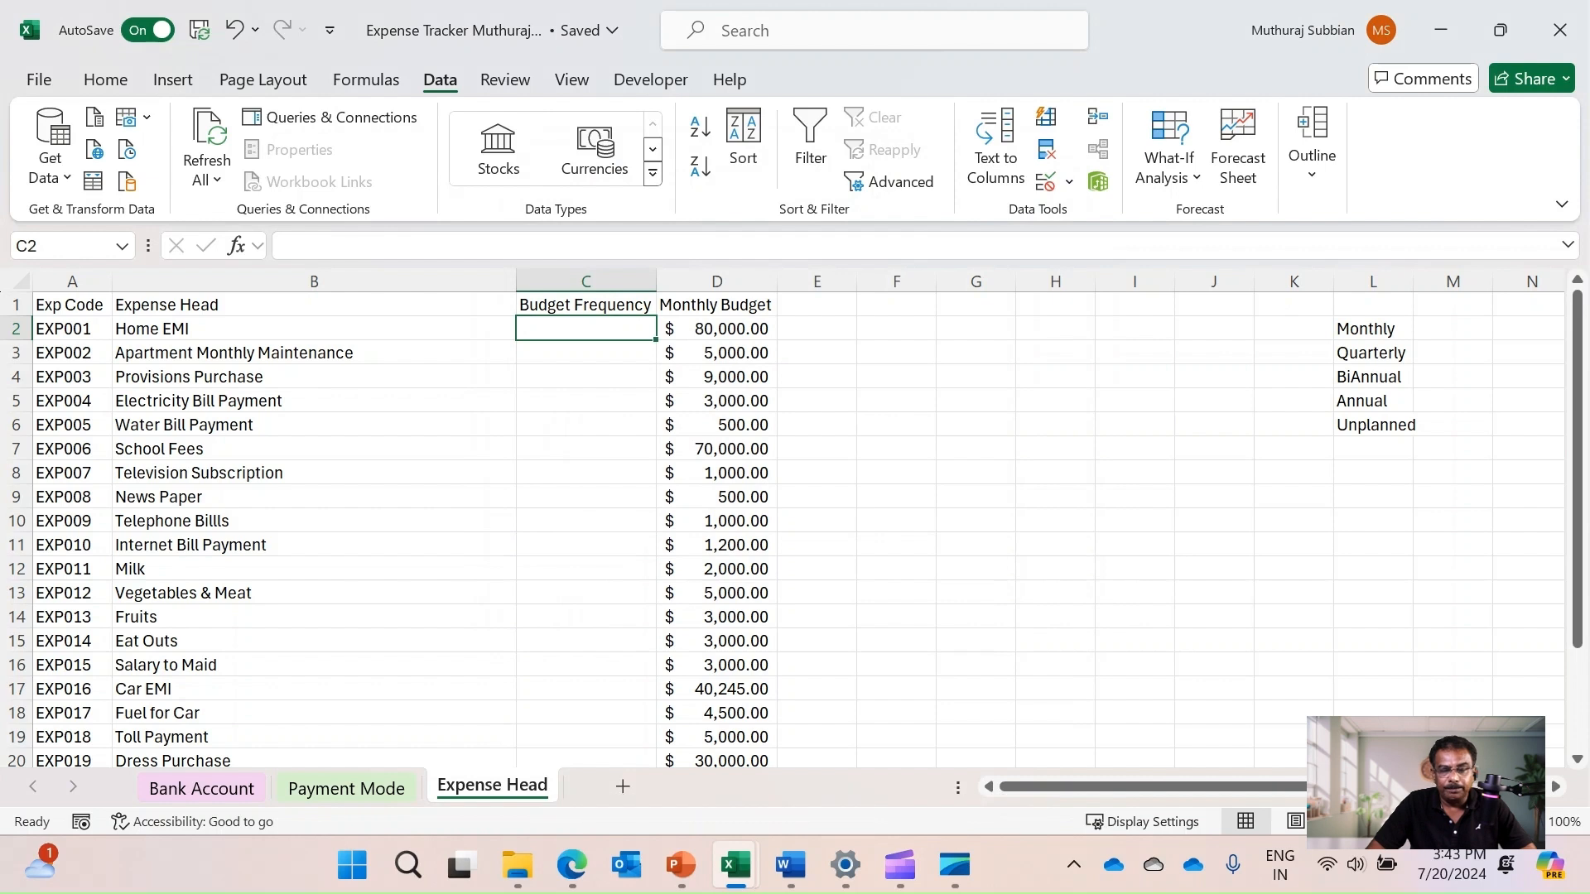
Examine the choices offered in the Home EMI budget frequency dropdown in C2
{"action": "left_click", "coordinate": [398, 353]}
{"action": "left_click", "coordinate": [586, 329]}
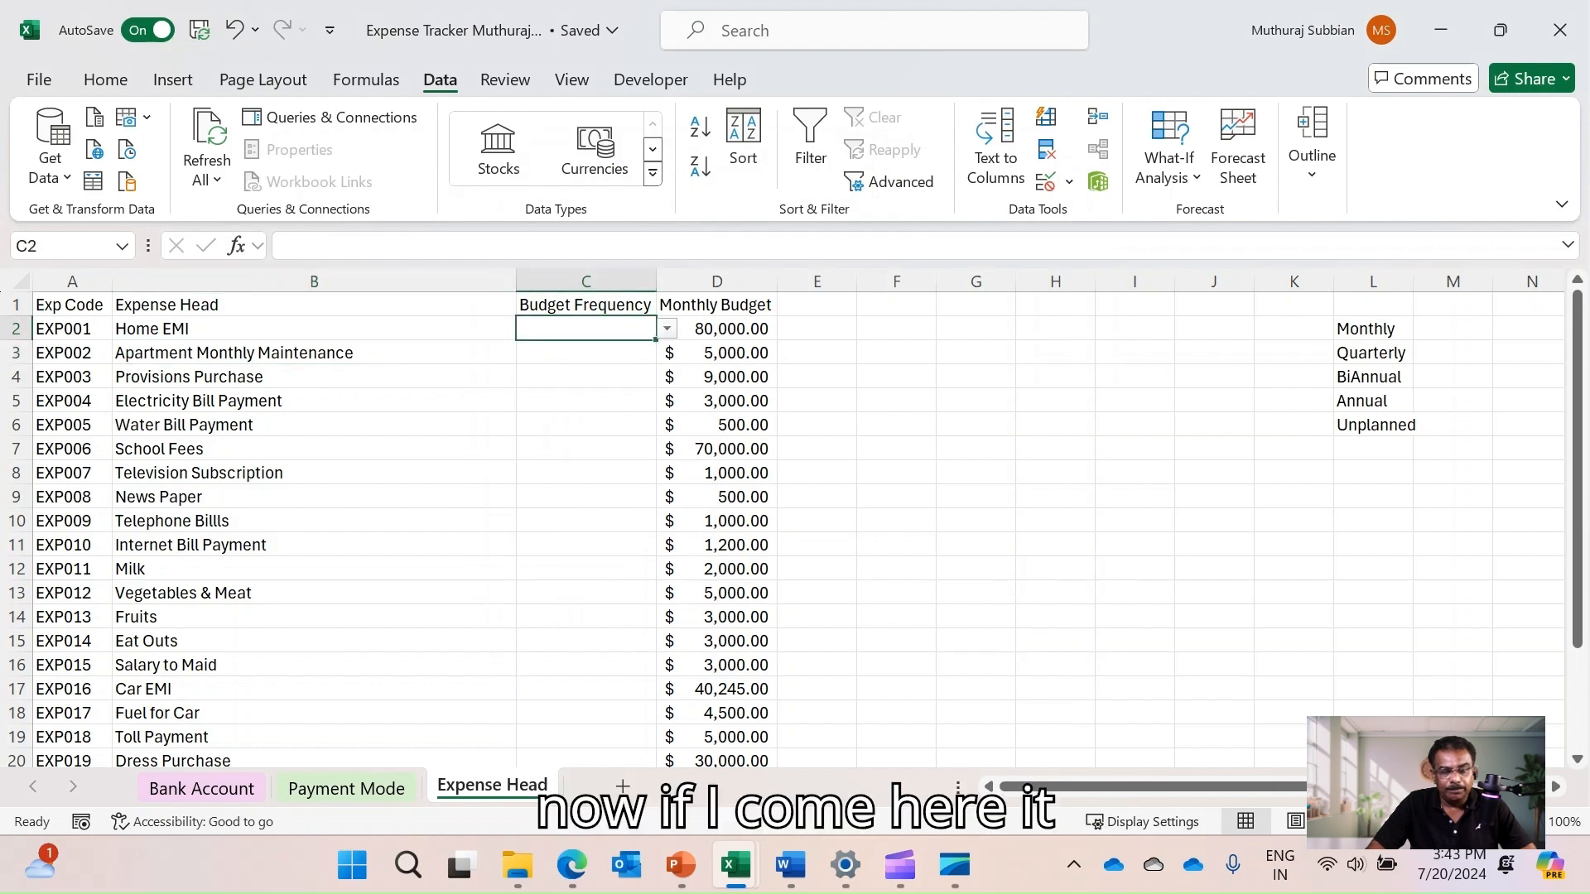
{"action": "left_click", "coordinate": [667, 329]}
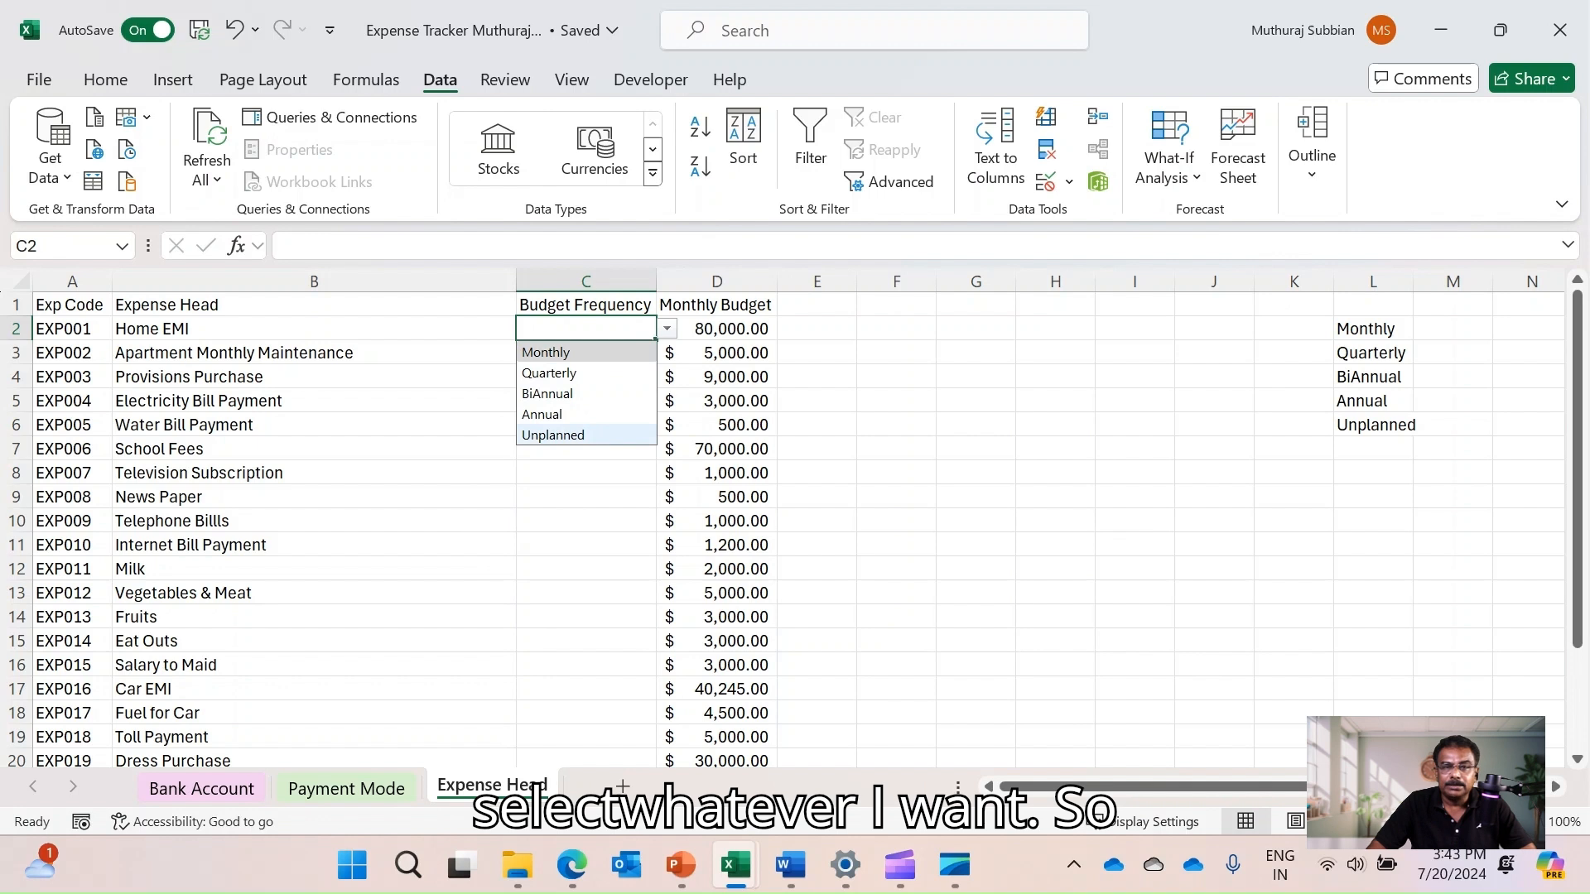
{"action": "left_click", "coordinate": [666, 329]}
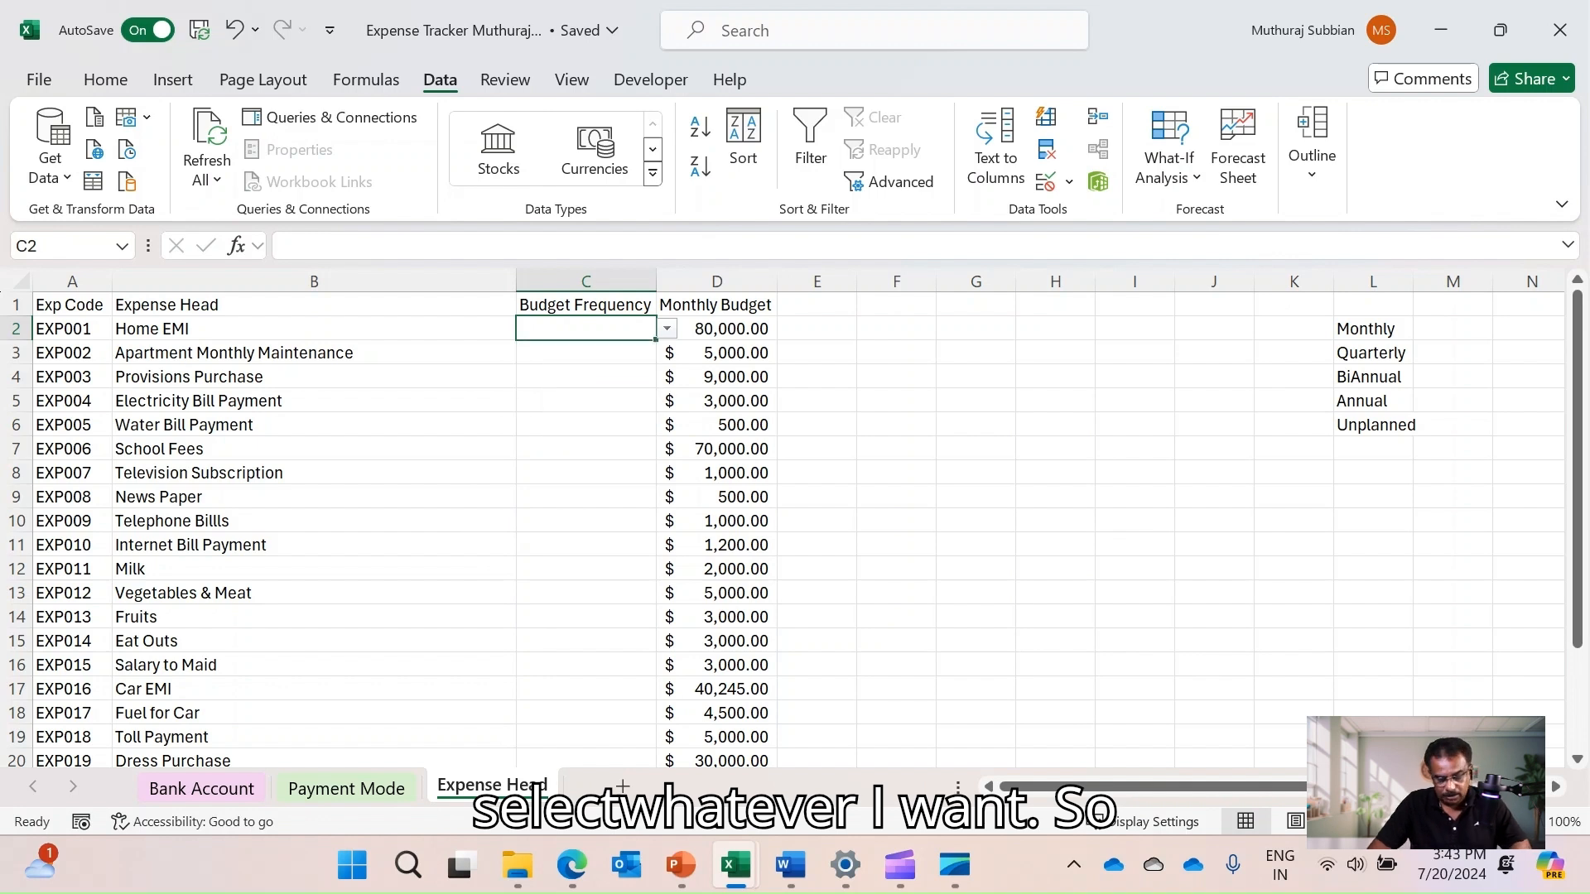
Try filtering the frequency choices in C2 by the initial letters A, M and U
{"action": "type", "text": "A"}
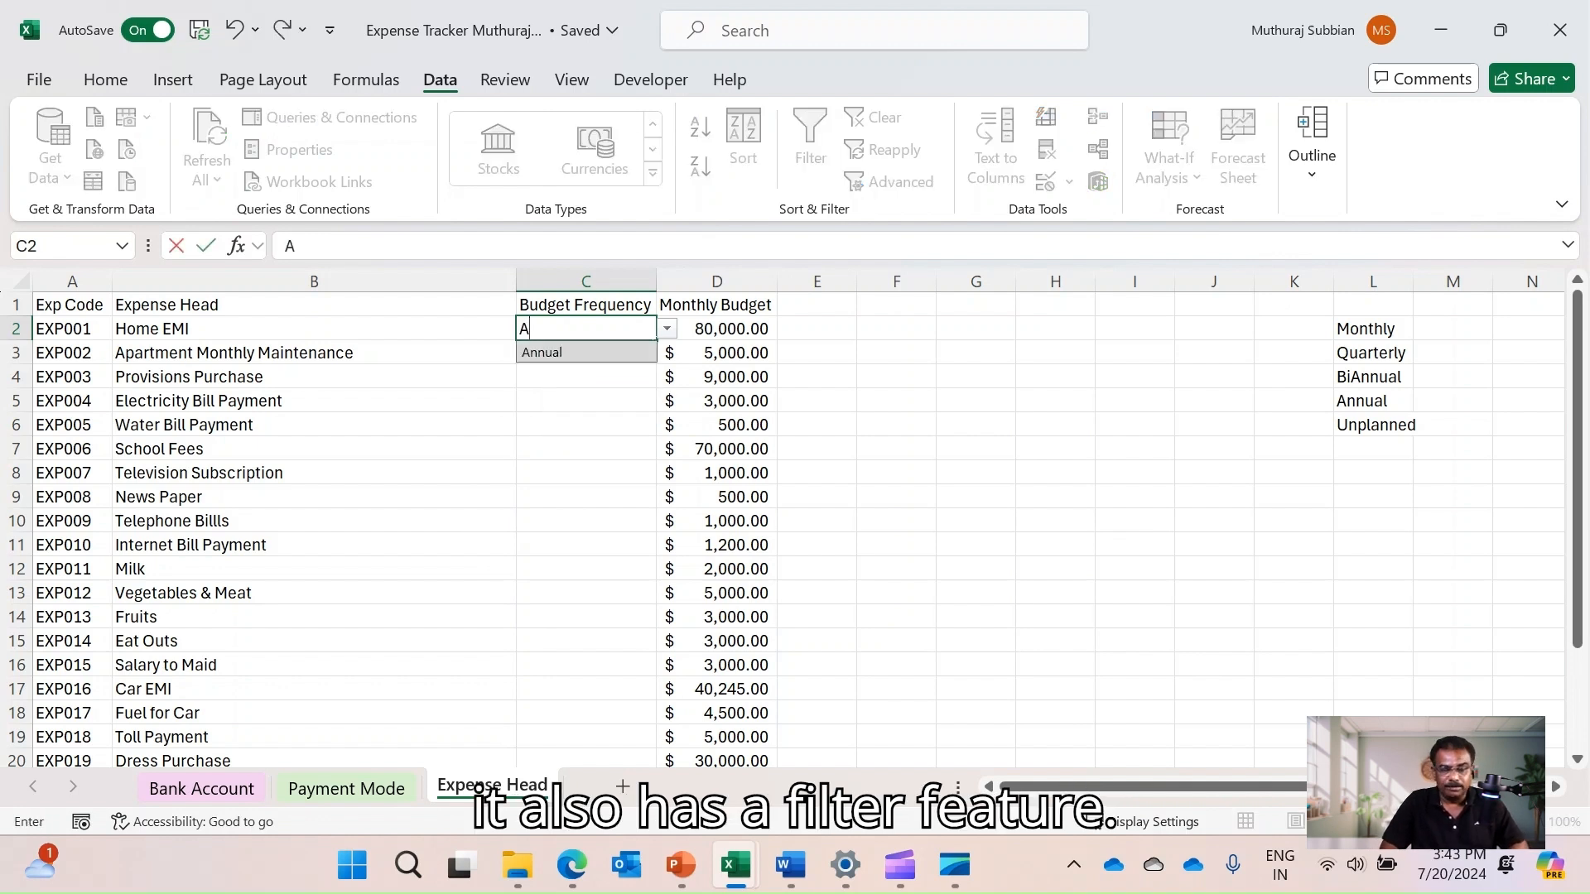
{"action": "key", "text": "BackSpace"}
{"action": "type", "text": "M"}
{"action": "key", "text": "BackSpace"}
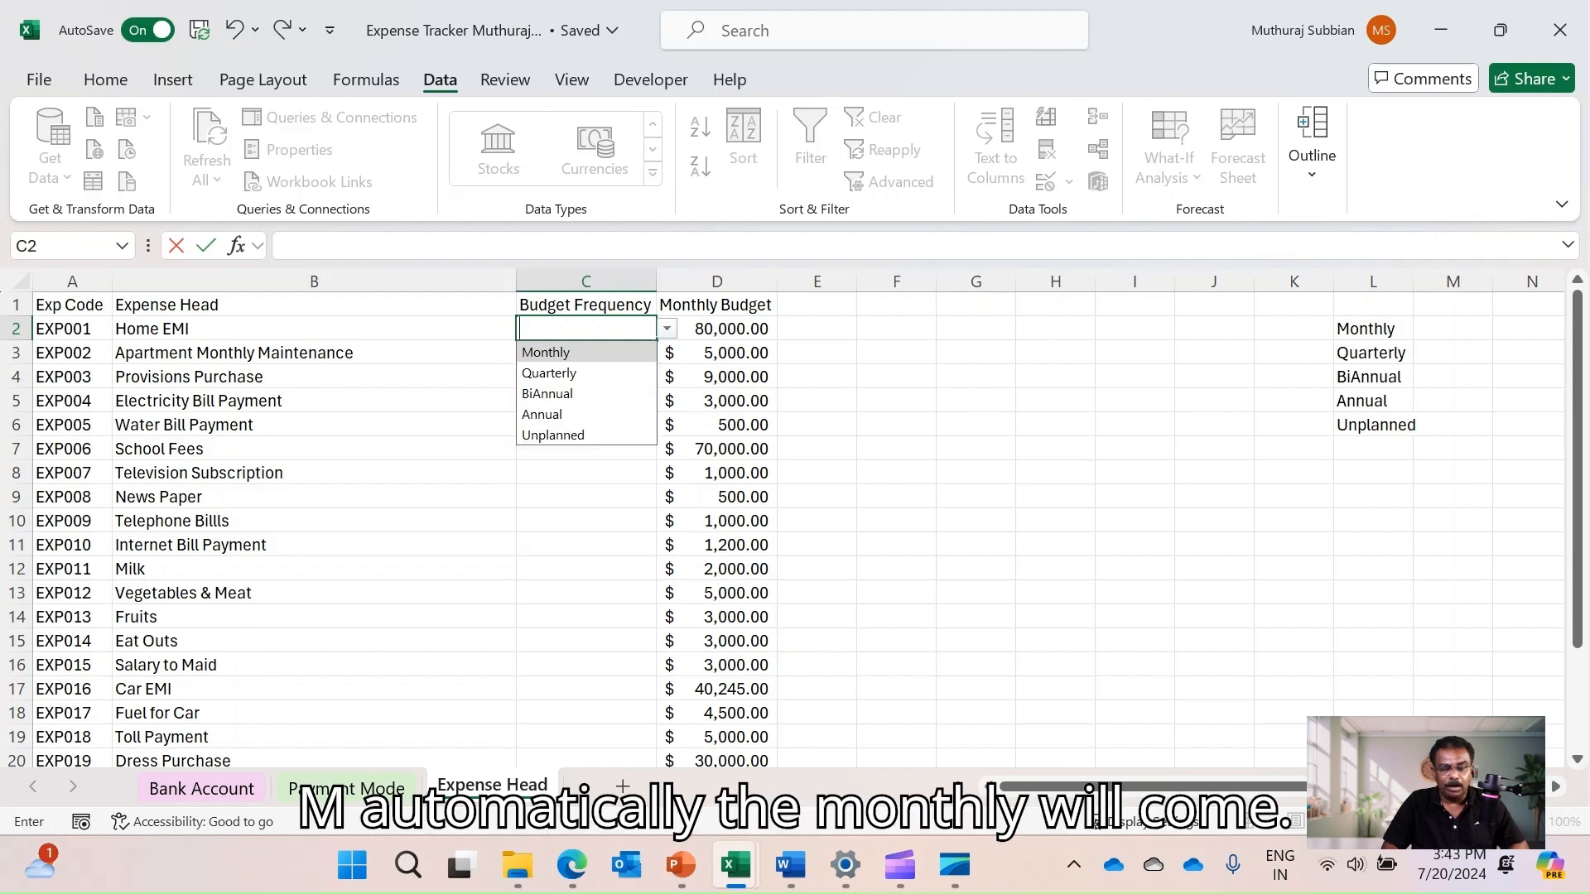
{"action": "type", "text": "U"}
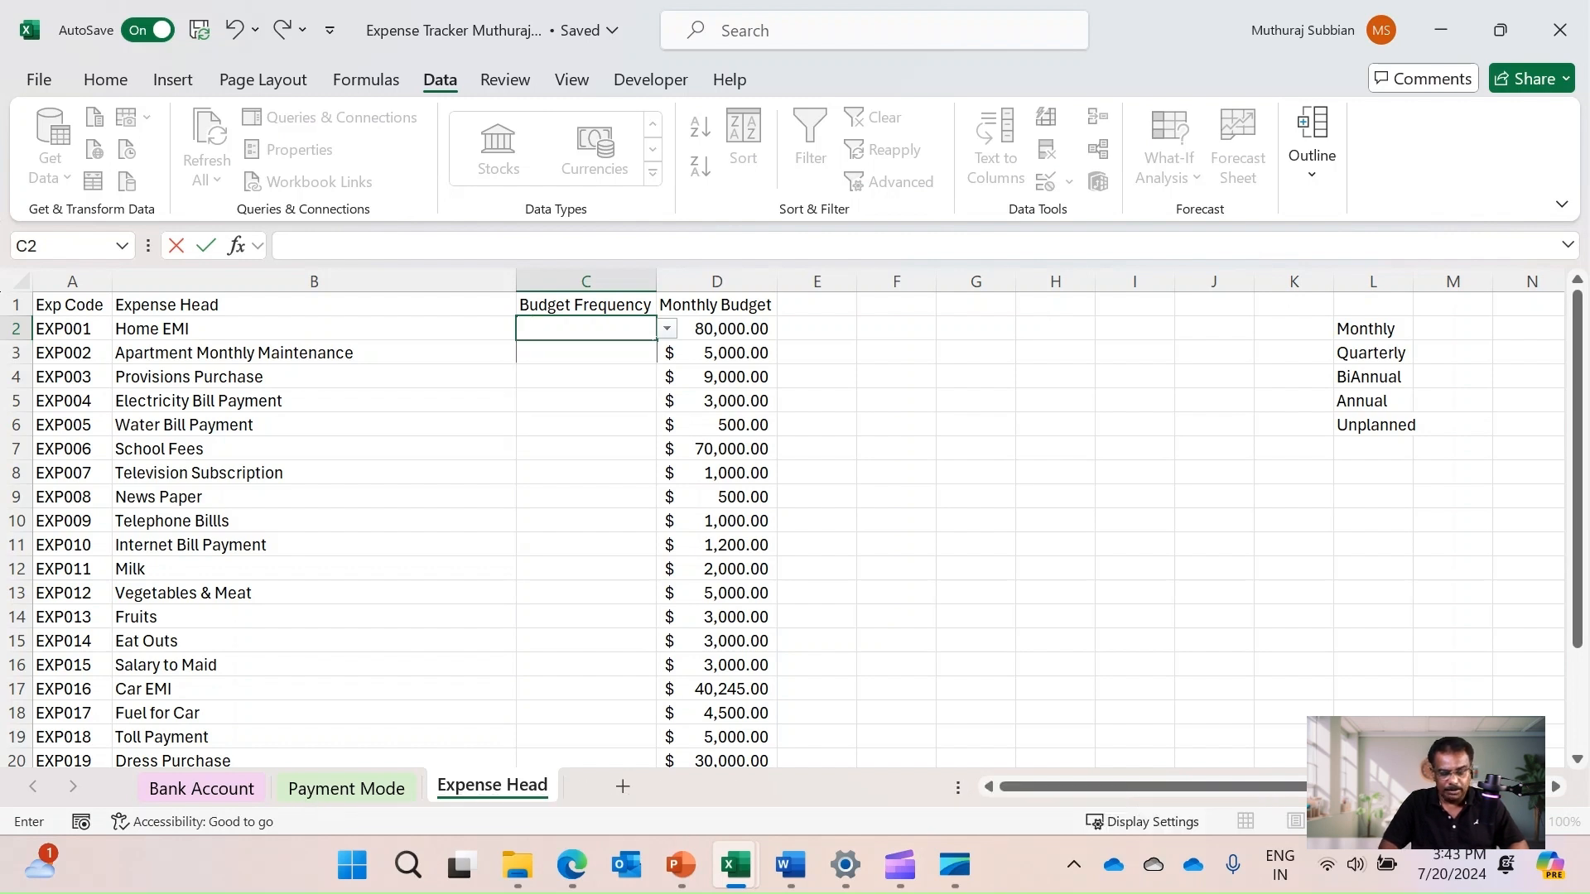
{"action": "key", "text": "BackSpace"}
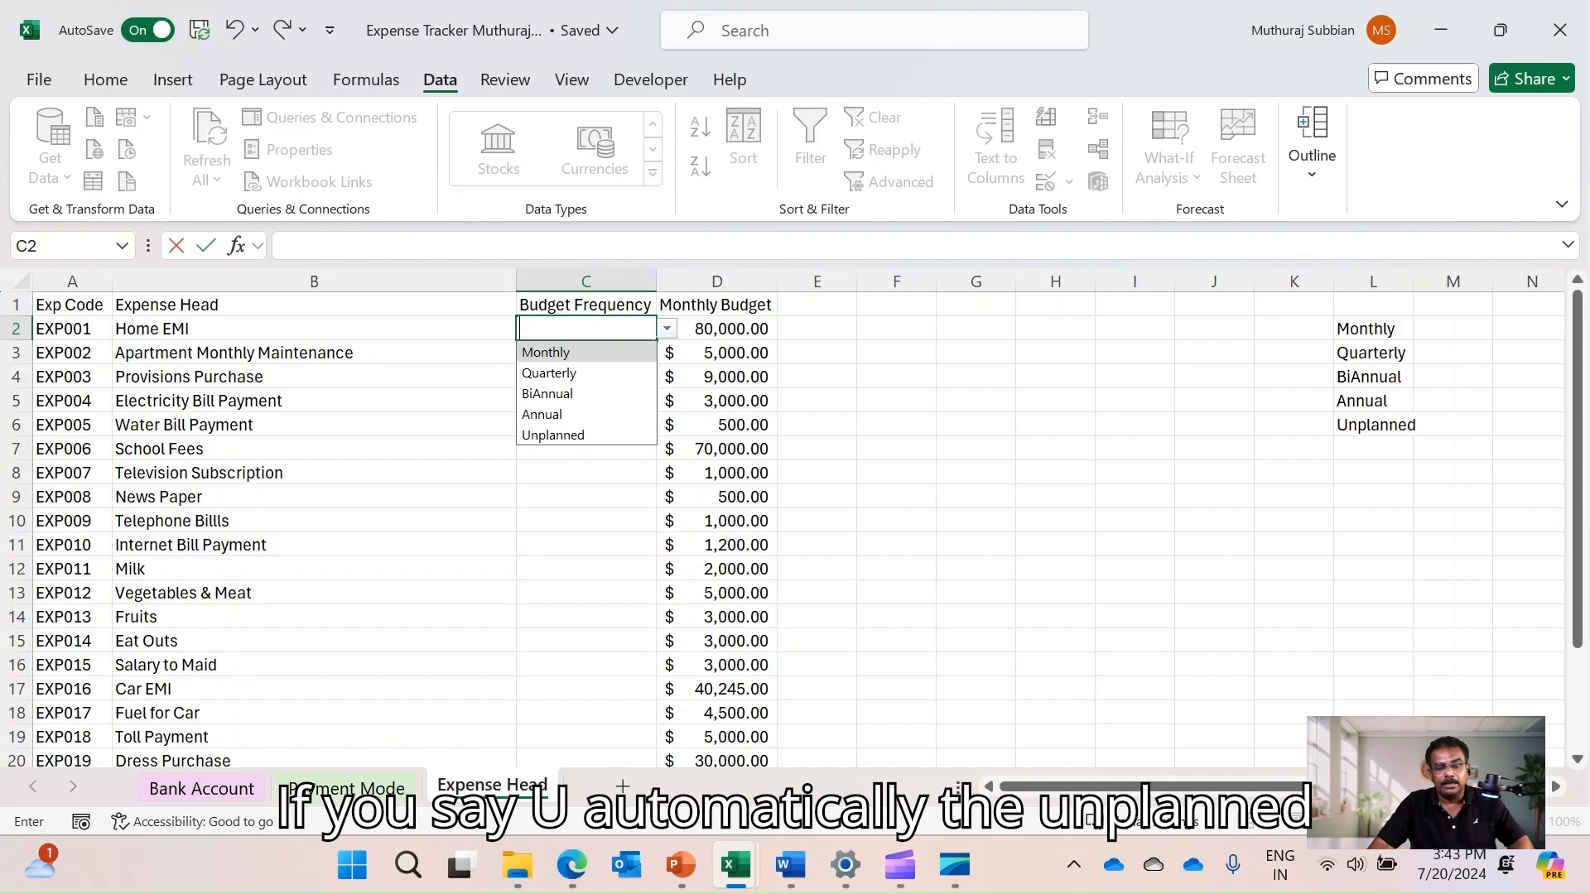
{"action": "left_click", "coordinate": [976, 377]}
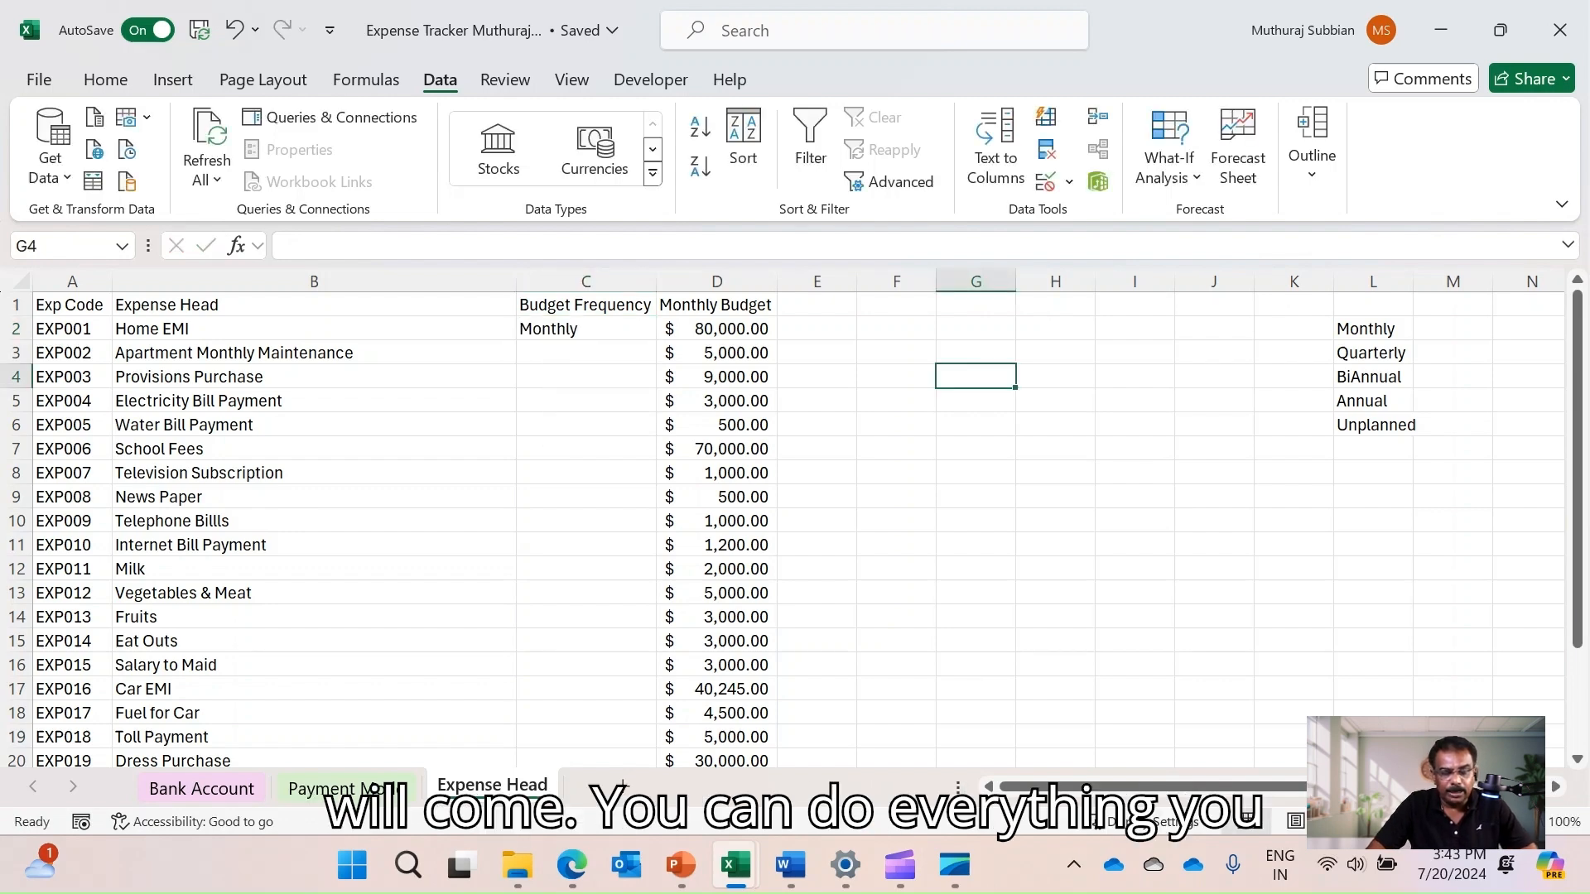
Try entering the unlisted value "Once in 2 years" in C2, cancel the entry and clear the cell
{"action": "left_click", "coordinate": [585, 329]}
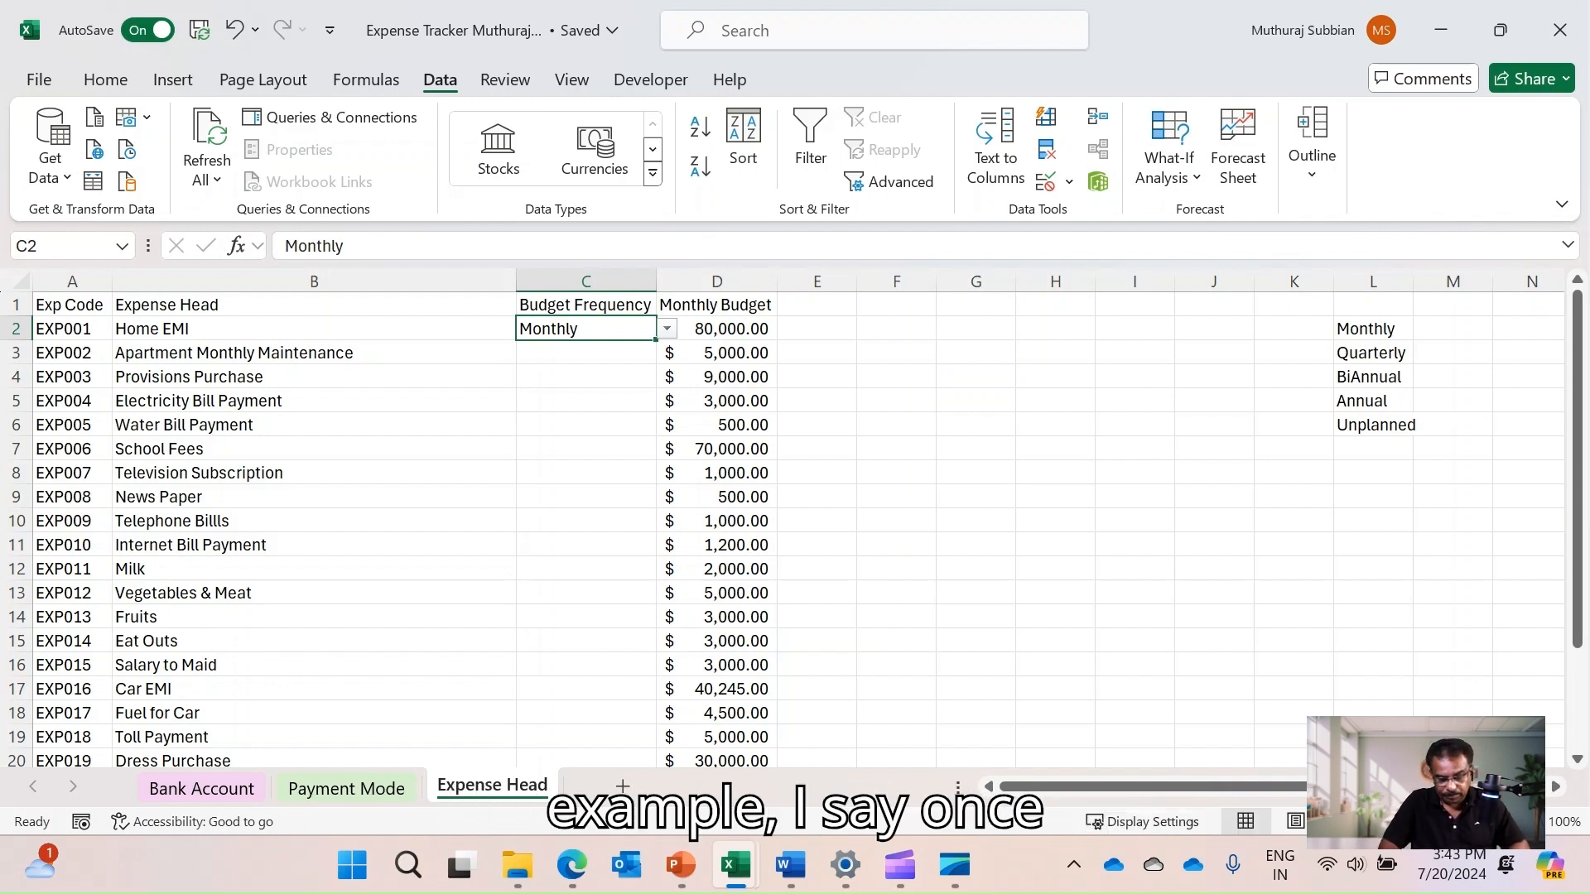
{"action": "type", "text": "Once"}
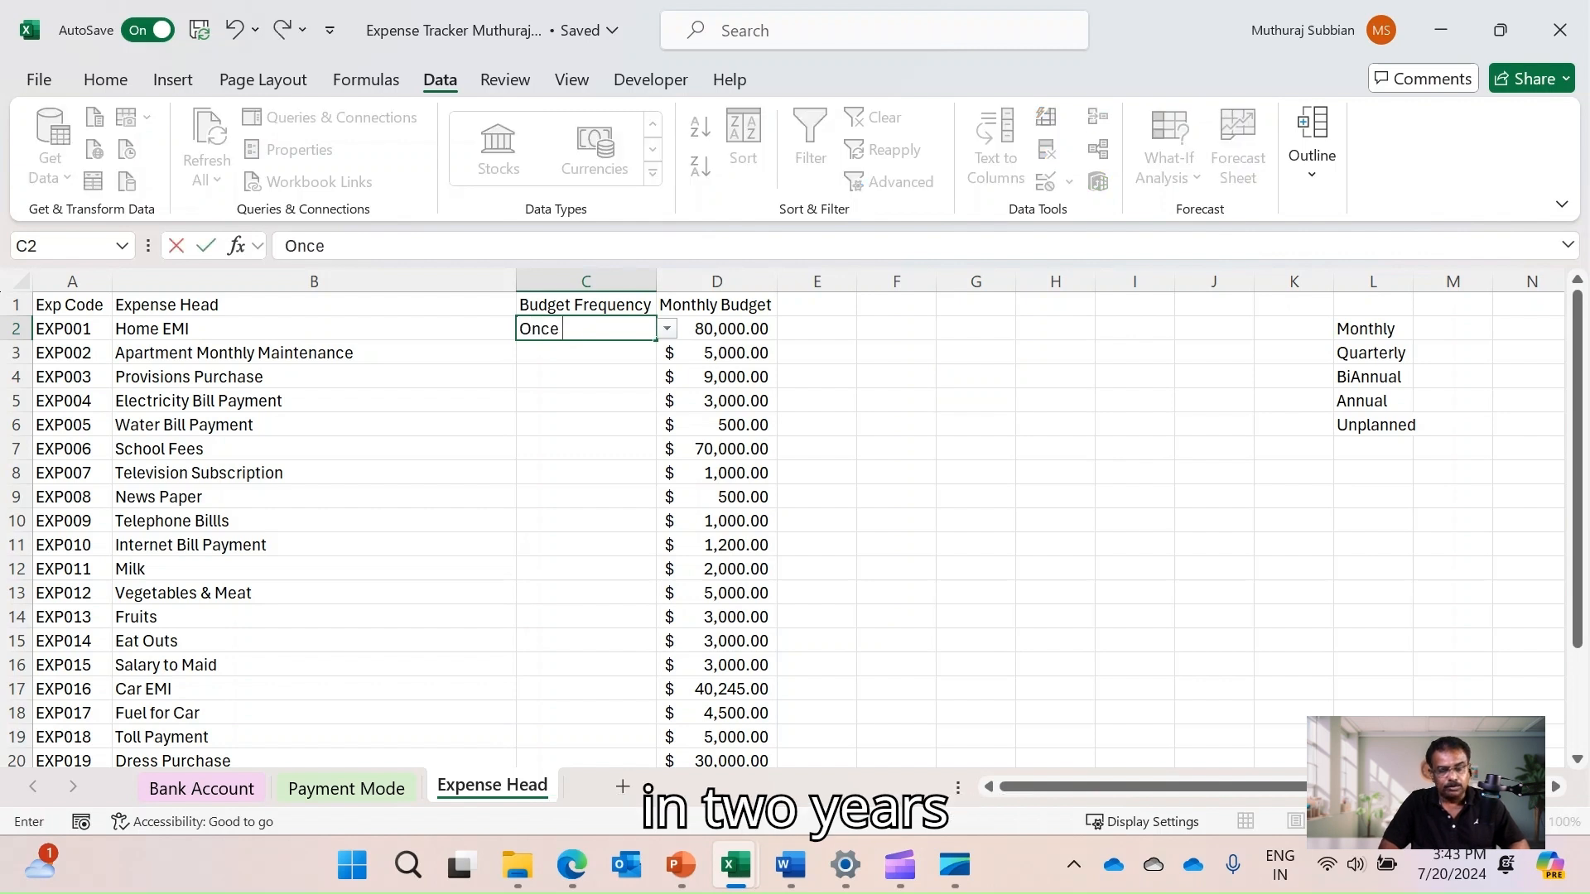
{"action": "type", "text": " in 2 years"}
{"action": "key", "text": "Return"}
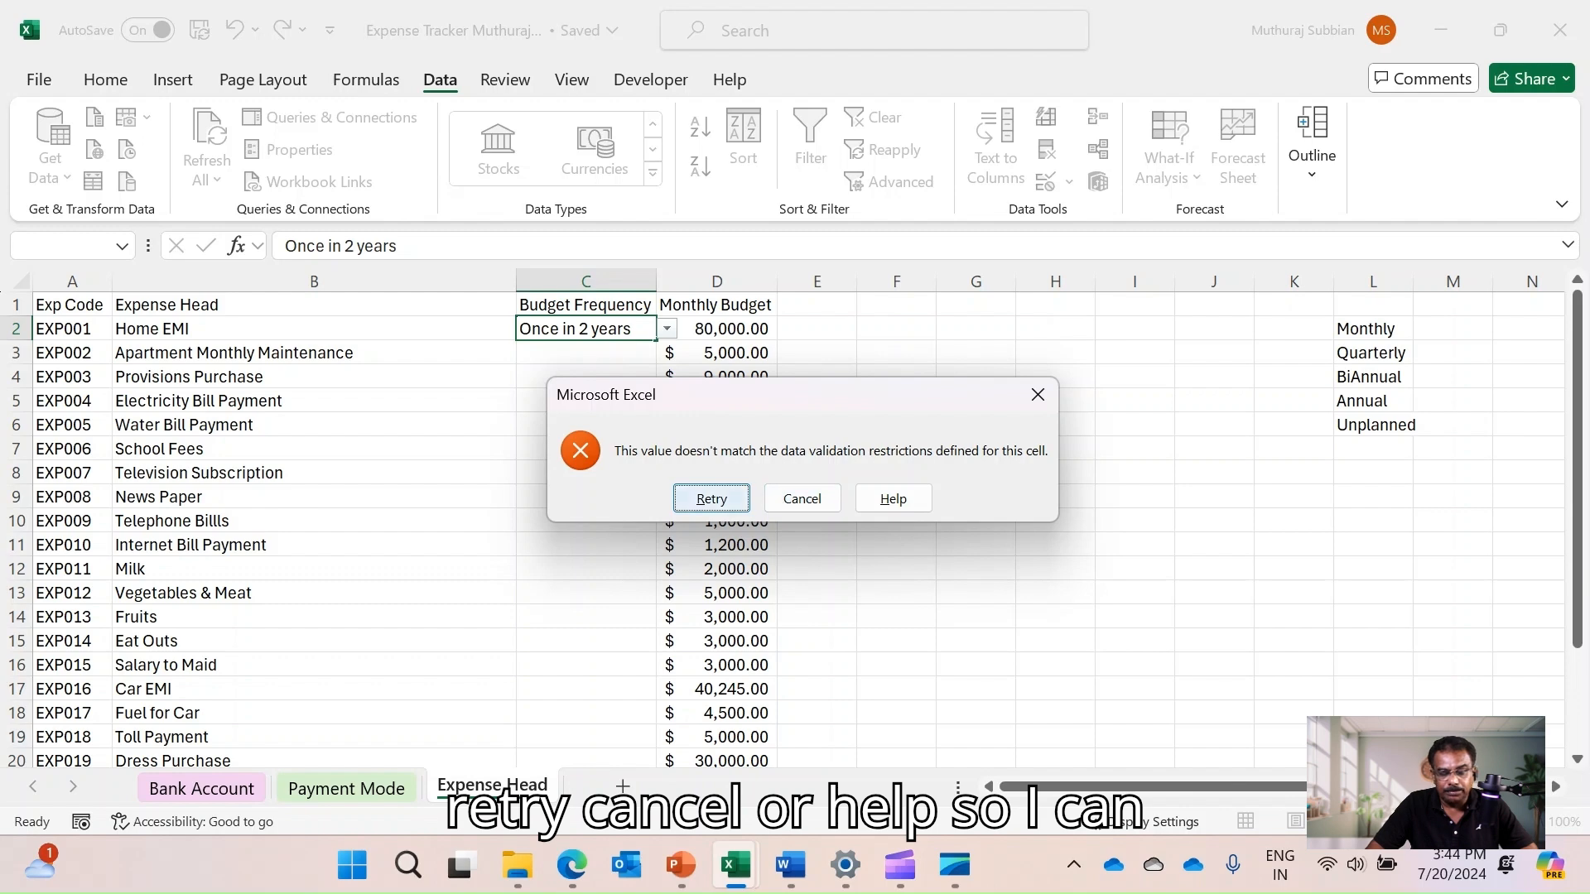
{"action": "left_click", "coordinate": [803, 499]}
{"action": "left_click", "coordinate": [896, 473]}
{"action": "left_click", "coordinate": [586, 329]}
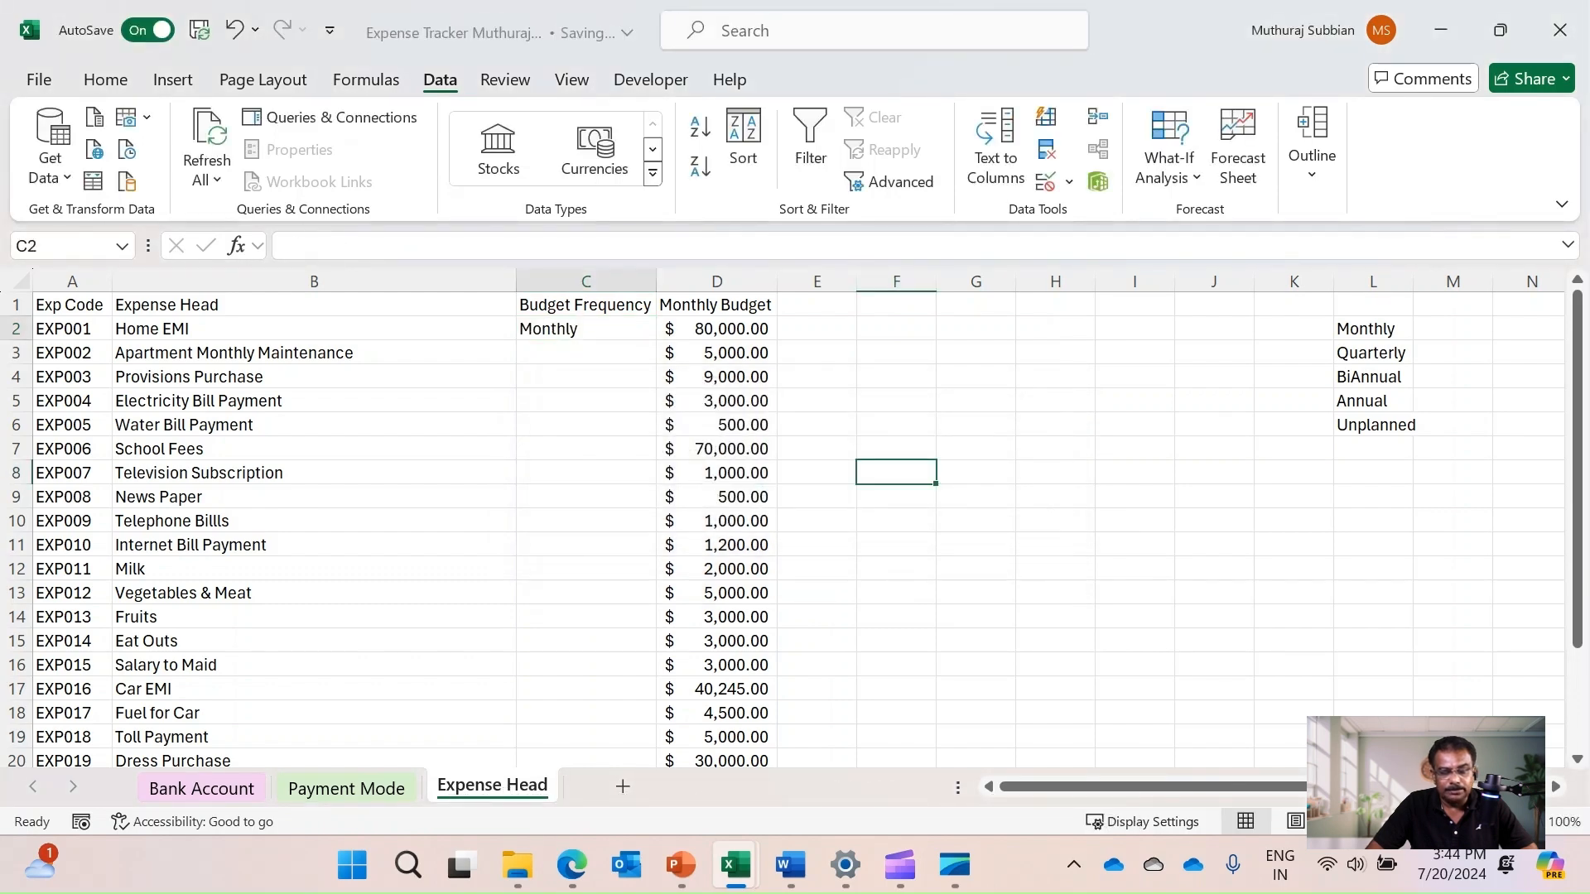
{"action": "key", "text": "Delete"}
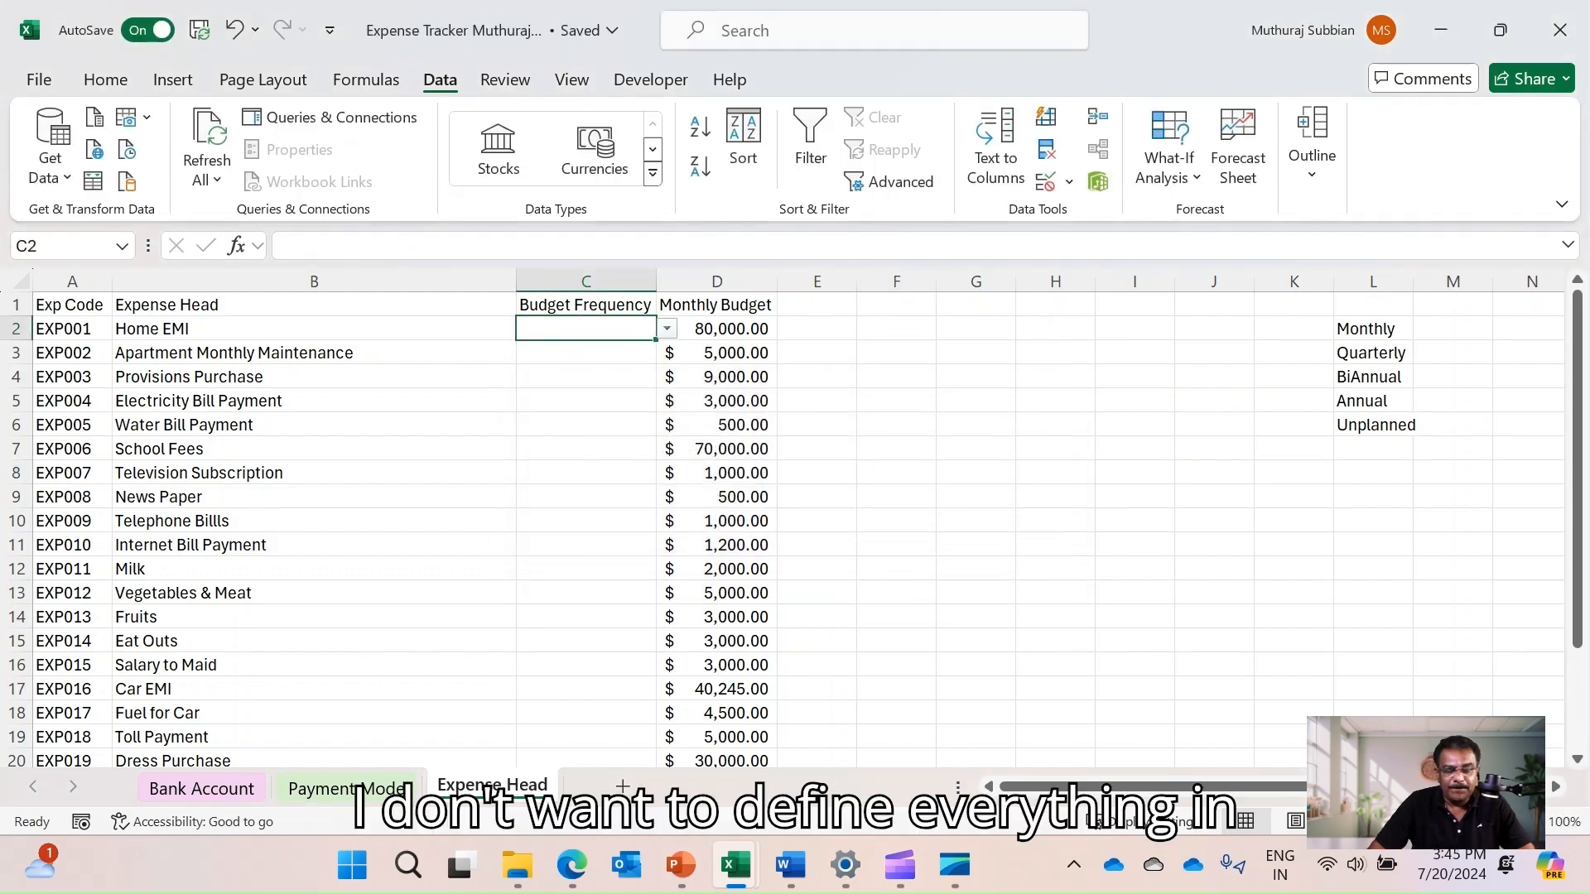
{"action": "key", "text": "alt+Down"}
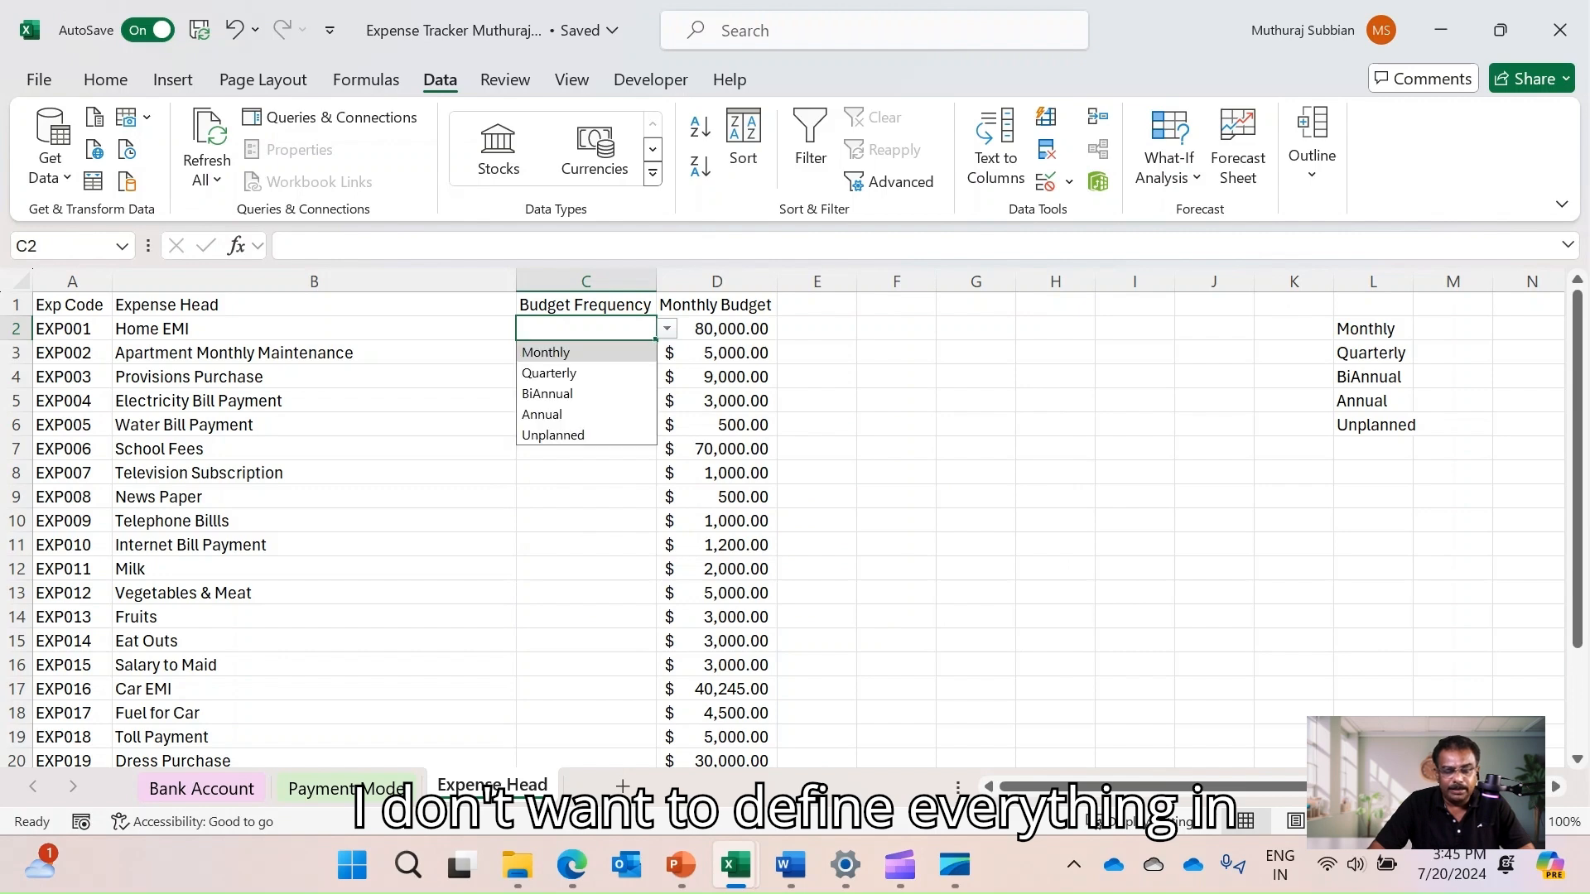
{"action": "key", "text": "alt+a"}
{"action": "key", "text": "v"}
{"action": "key", "text": "v"}
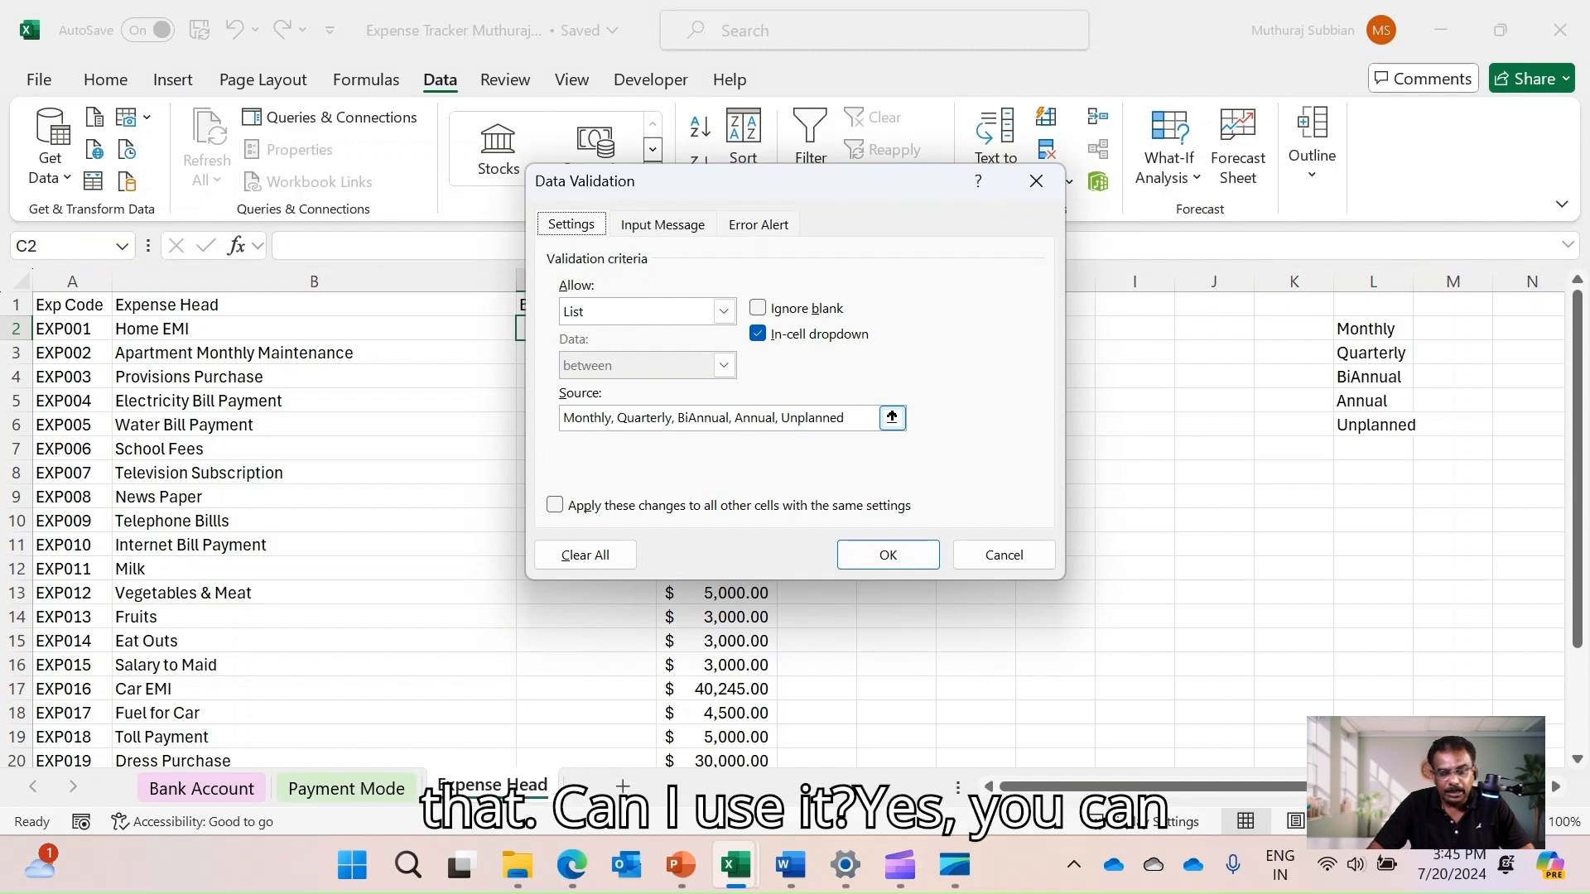
{"action": "double_click", "coordinate": [846, 418]}
{"action": "left_click", "coordinate": [846, 418]}
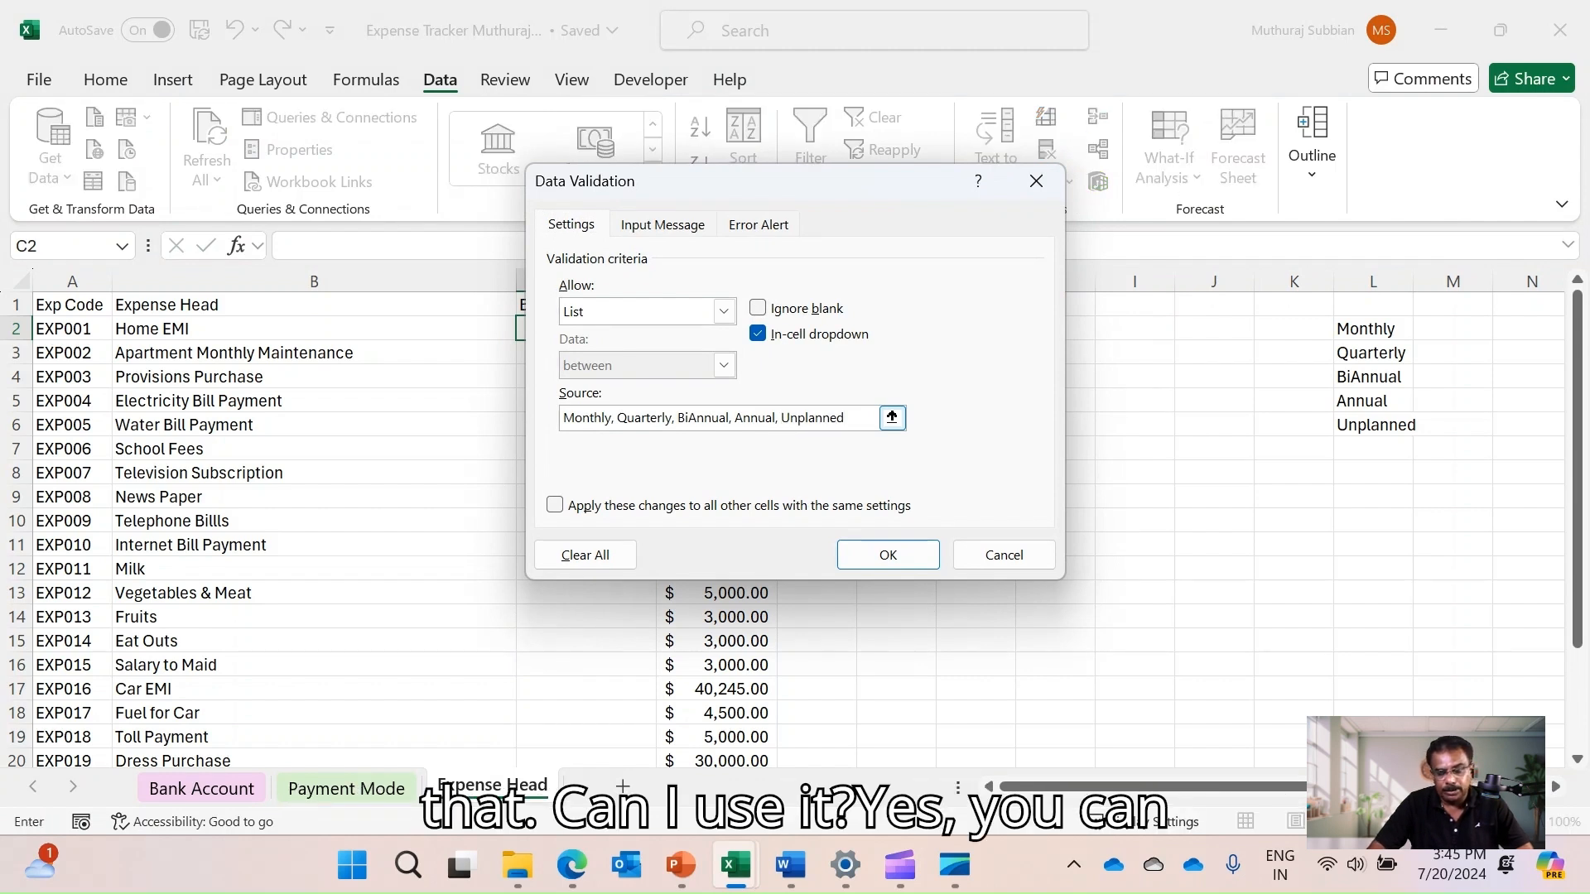
{"action": "key", "text": "BackSpace"}
{"action": "key", "text": "BackSpace"}
{"action": "key", "text": "BackSpace"}
{"action": "key", "text": "BackSpace"}
{"action": "key", "text": "BackSpace"}
{"action": "key", "text": "BackSpace"}
{"action": "key", "text": "BackSpace"}
{"action": "key", "text": "BackSpace"}
{"action": "key", "text": "BackSpace"}
{"action": "key", "text": "BackSpace"}
{"action": "key", "text": "BackSpace"}
{"action": "key", "text": "BackSpace"}
{"action": "key", "text": "BackSpace"}
{"action": "key", "text": "BackSpace"}
{"action": "key", "text": "BackSpace"}
{"action": "key", "text": "BackSpace"}
{"action": "key", "text": "BackSpace"}
{"action": "key", "text": "BackSpace"}
{"action": "key", "text": "BackSpace"}
{"action": "key", "text": "BackSpace"}
{"action": "key", "text": "BackSpace"}
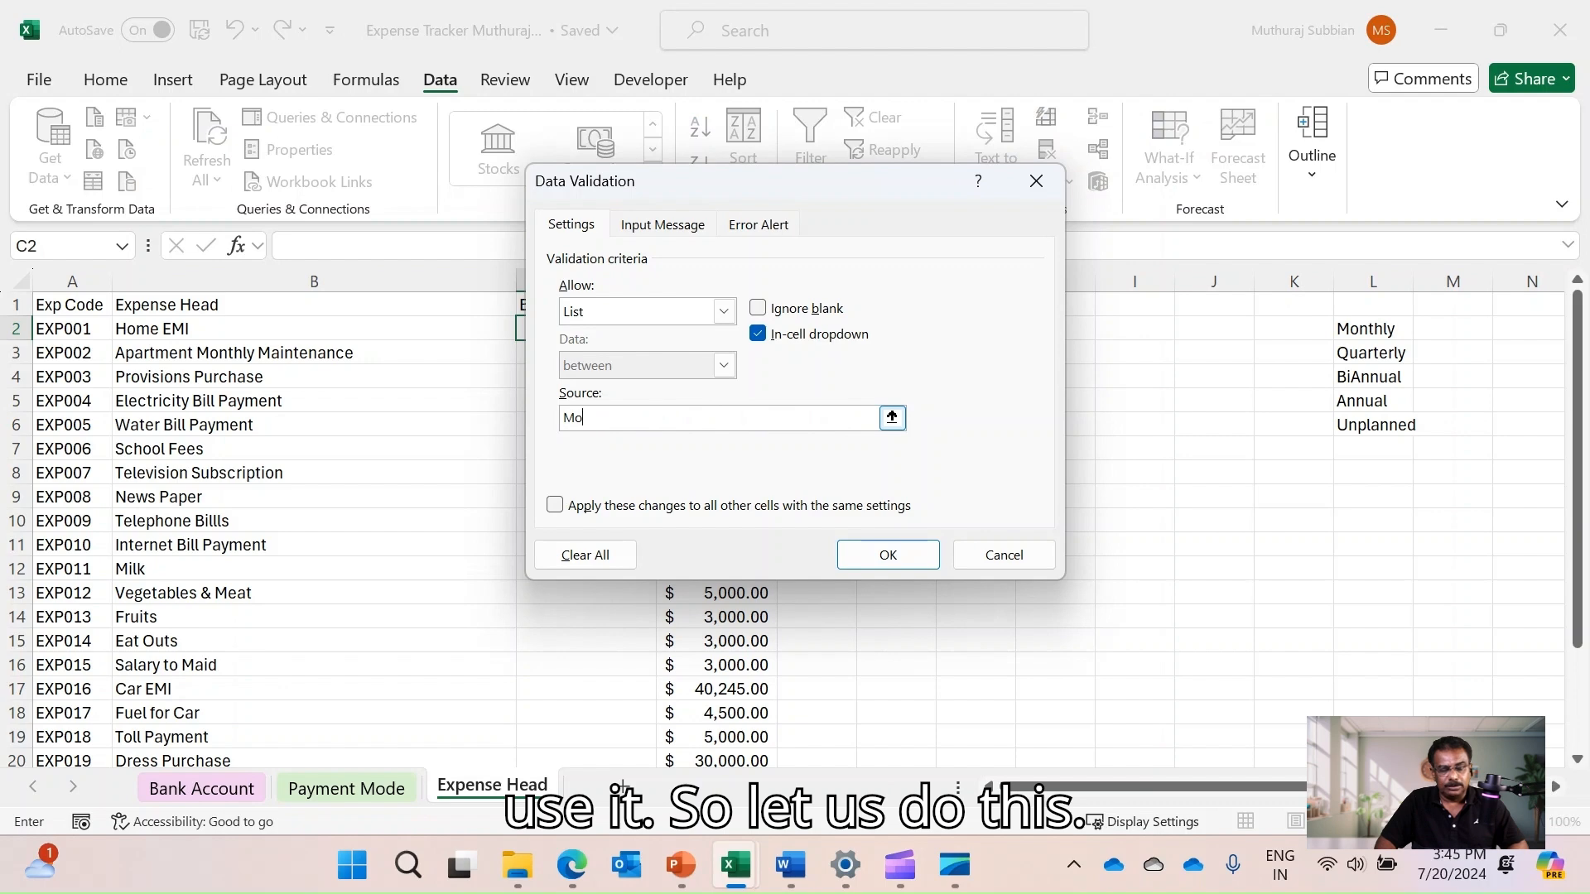
{"action": "key", "text": "Escape"}
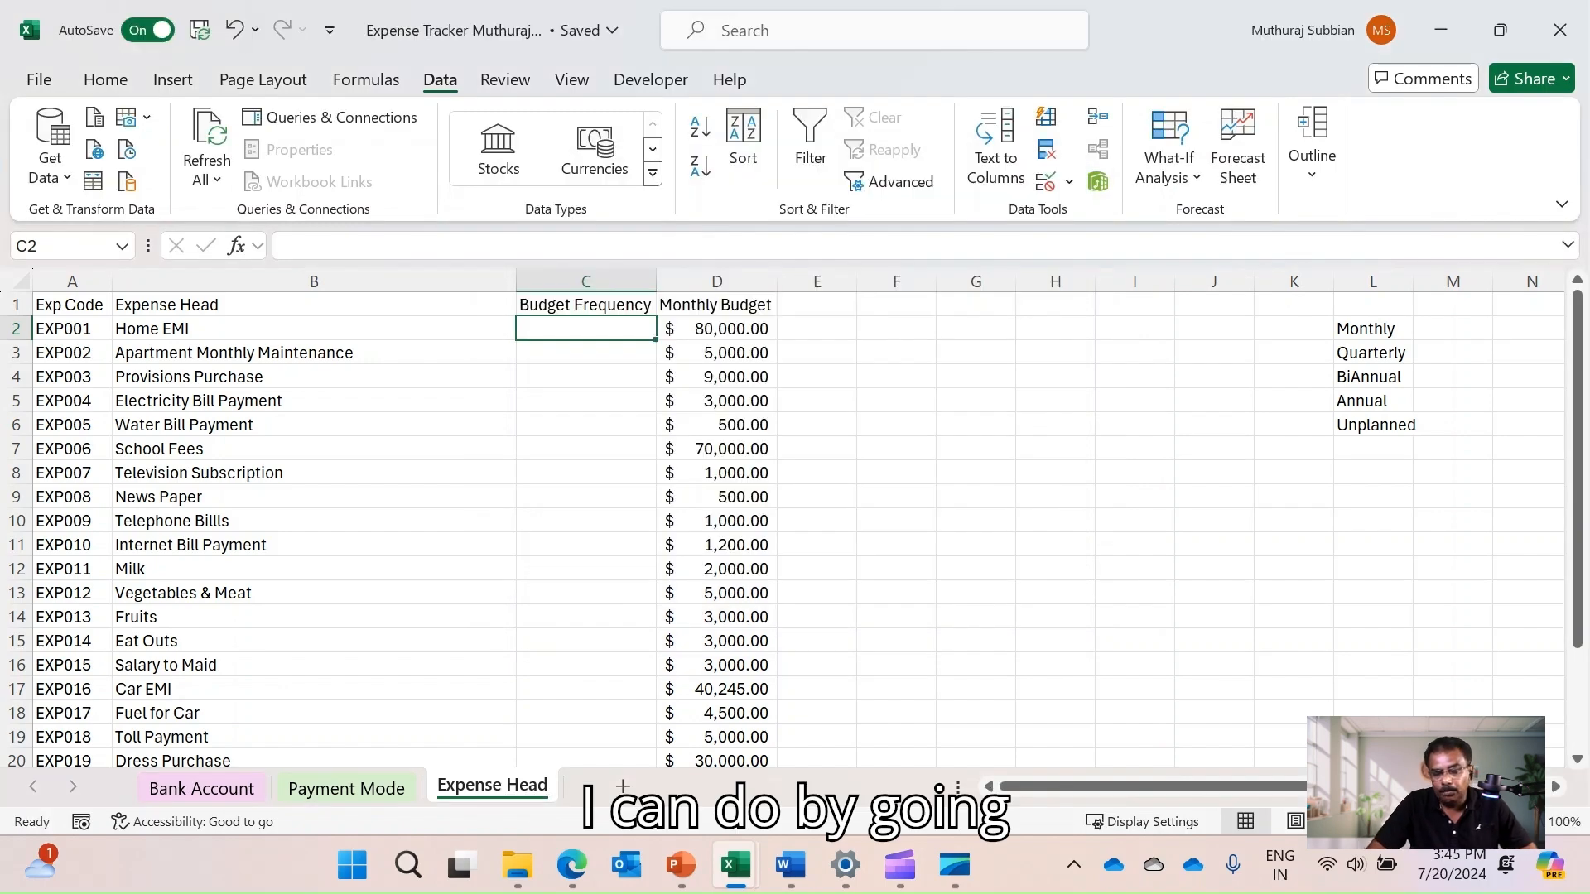
Set the C2 data validation to a List sourced from the frequency options in L2:L6
{"action": "left_click", "coordinate": [1069, 182]}
{"action": "left_click", "coordinate": [1102, 217]}
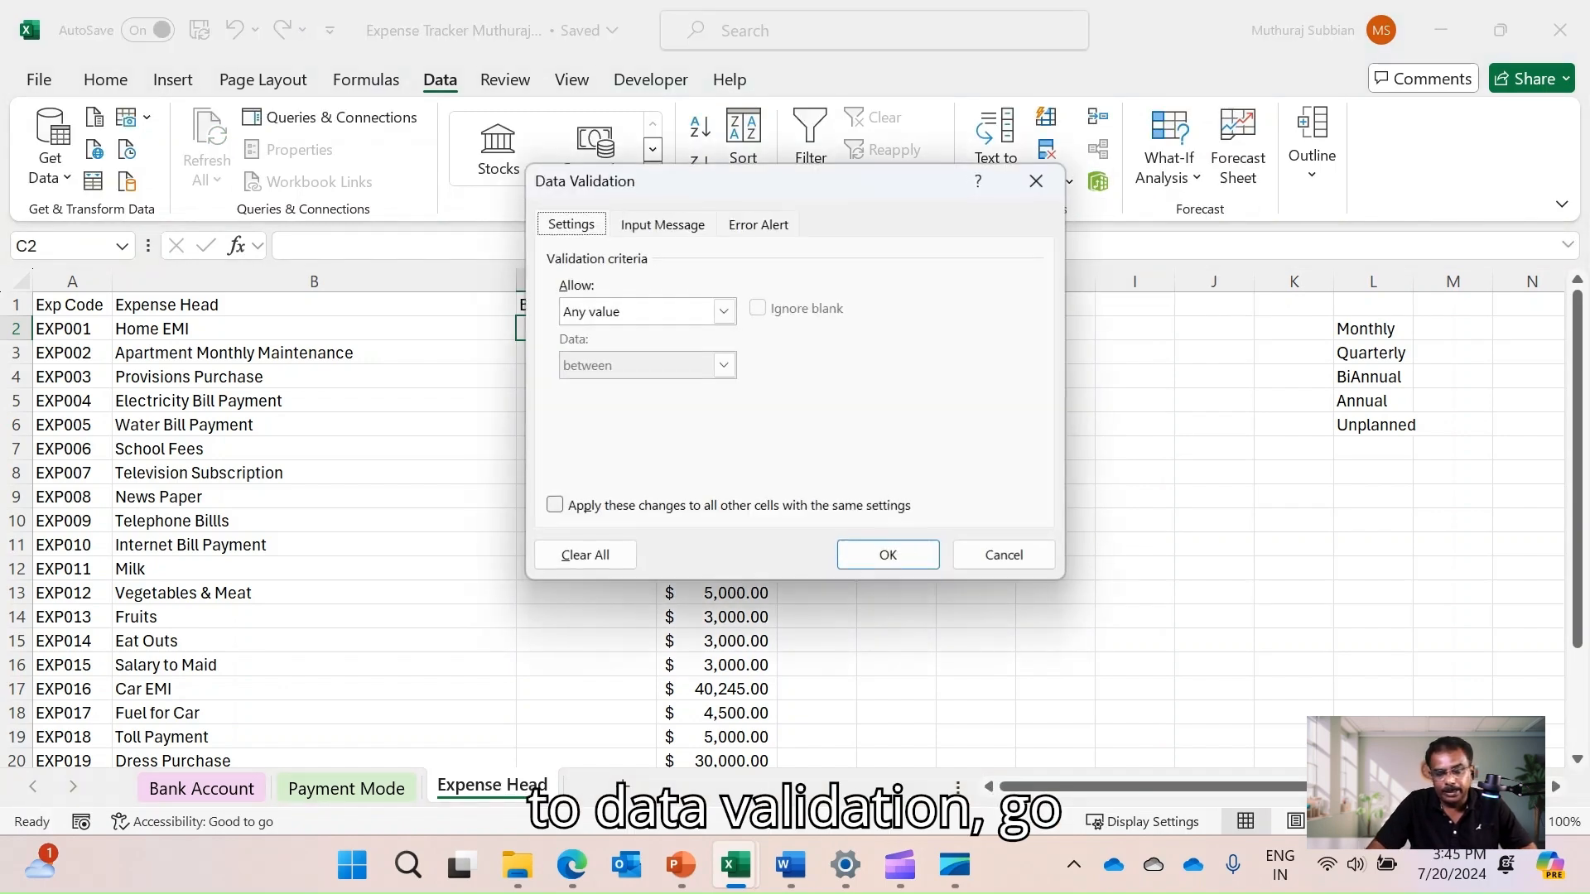
{"action": "left_click", "coordinate": [723, 311]}
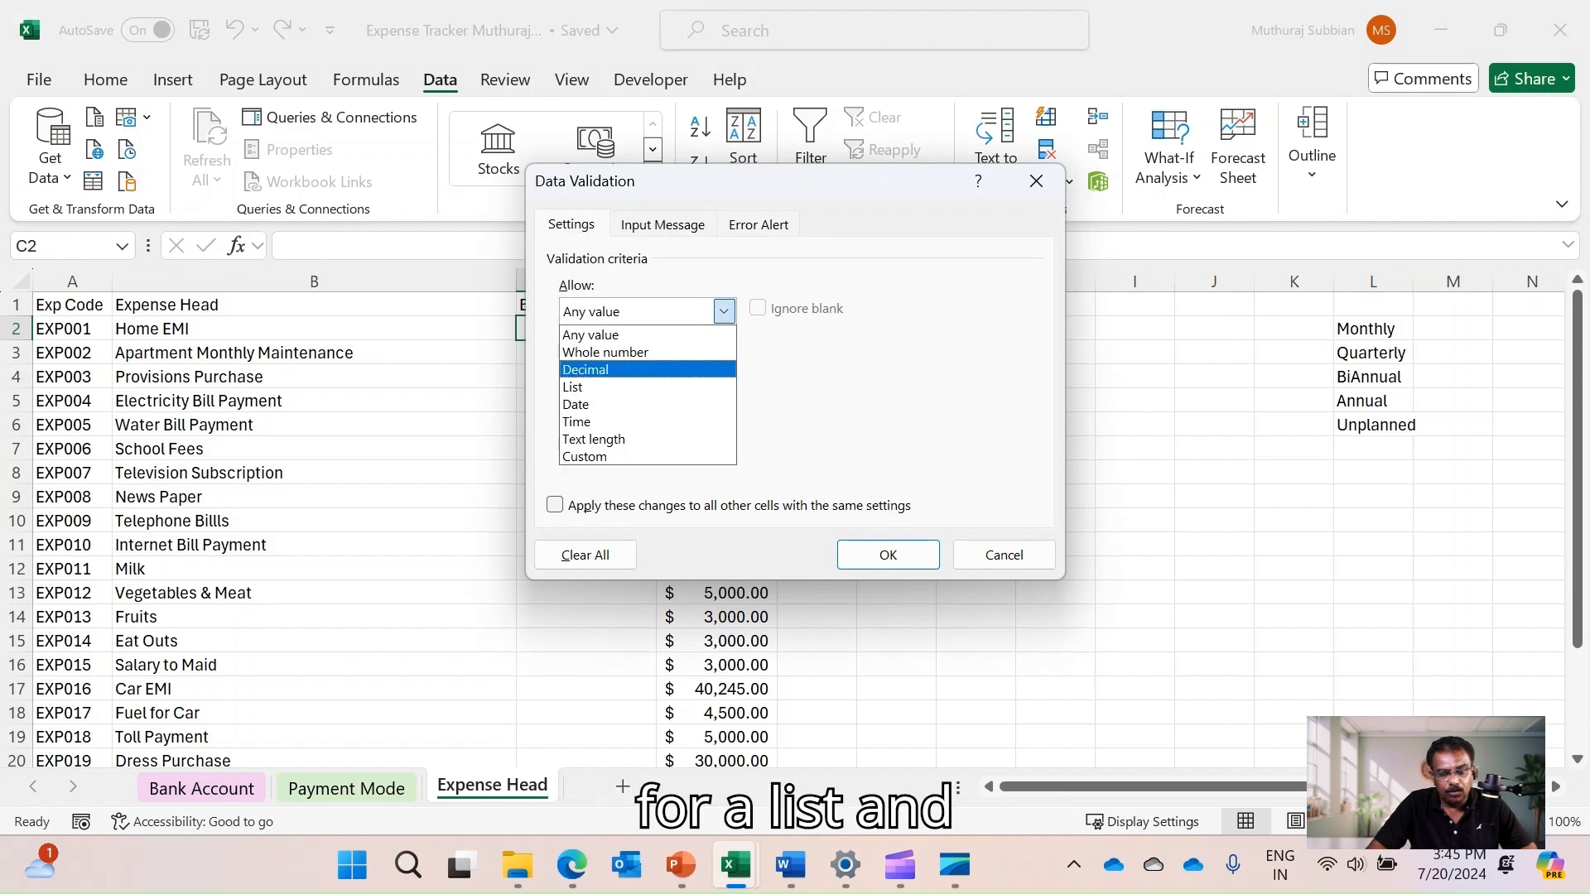
{"action": "left_click", "coordinate": [646, 387]}
{"action": "left_click", "coordinate": [719, 418]}
{"action": "left_click_drag", "start_coordinate": [746, 181], "coordinate": [599, 165]}
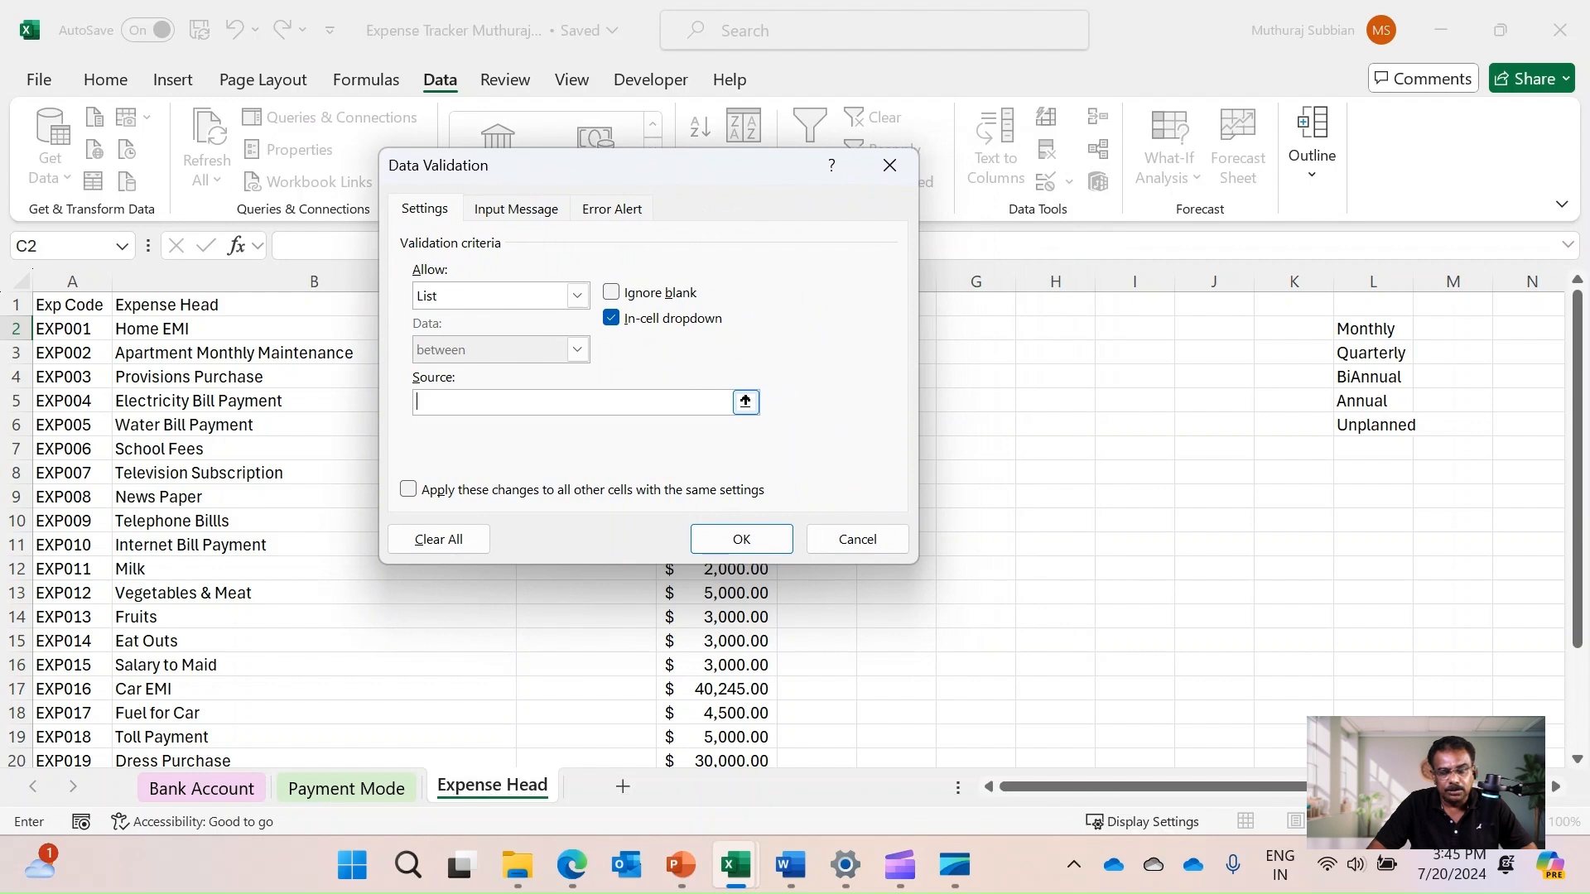
{"action": "left_click", "coordinate": [1373, 328]}
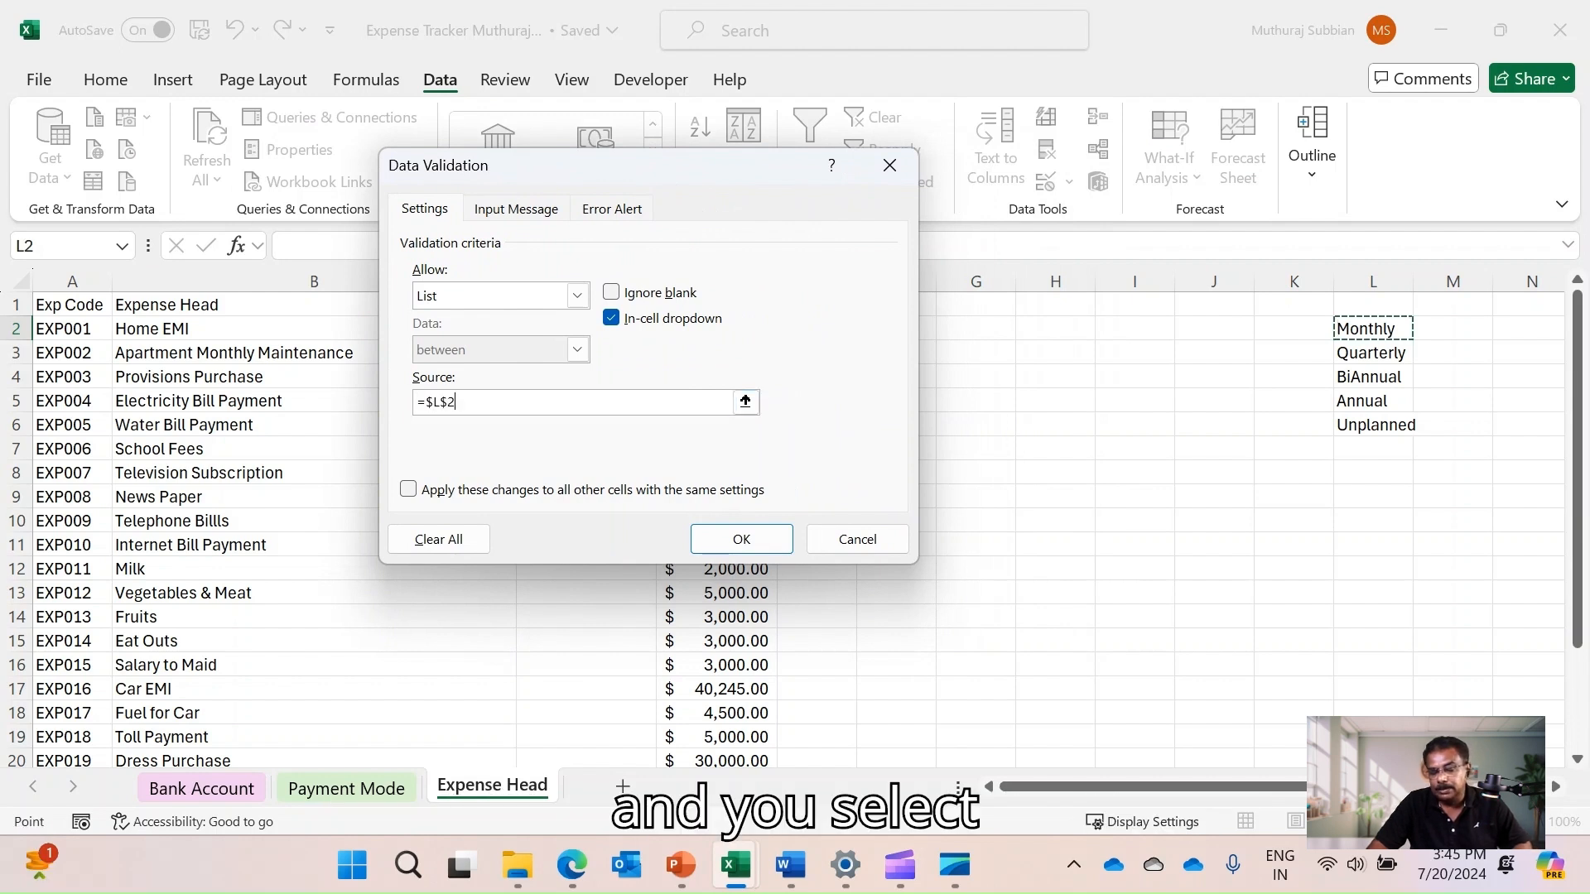
{"action": "left_click_drag", "start_coordinate": [1373, 329], "coordinate": [1374, 425]}
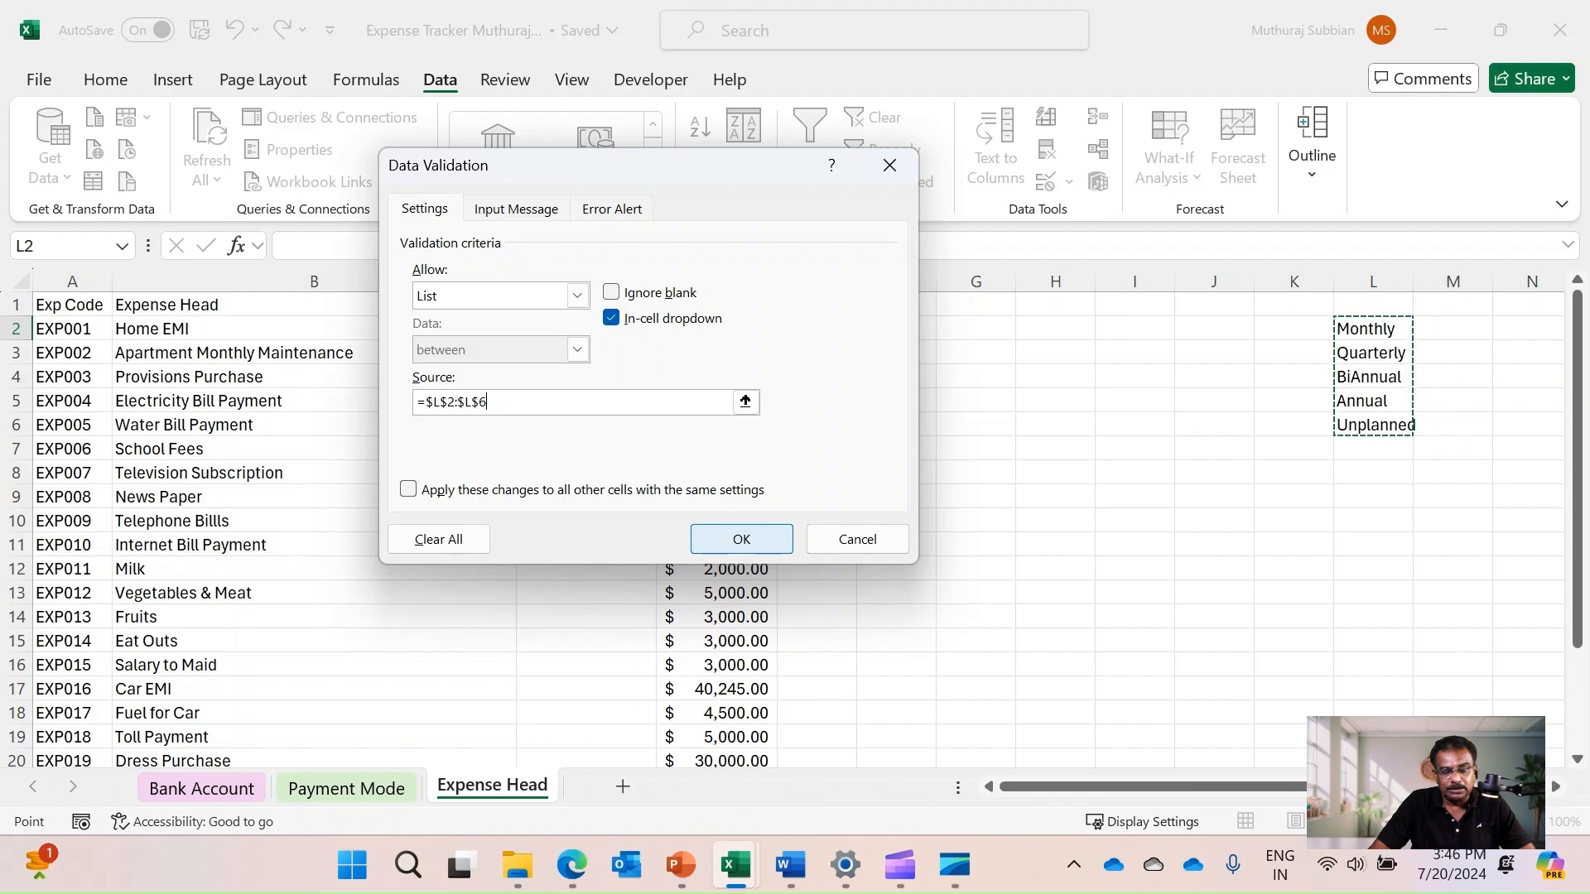
{"action": "left_click", "coordinate": [741, 539]}
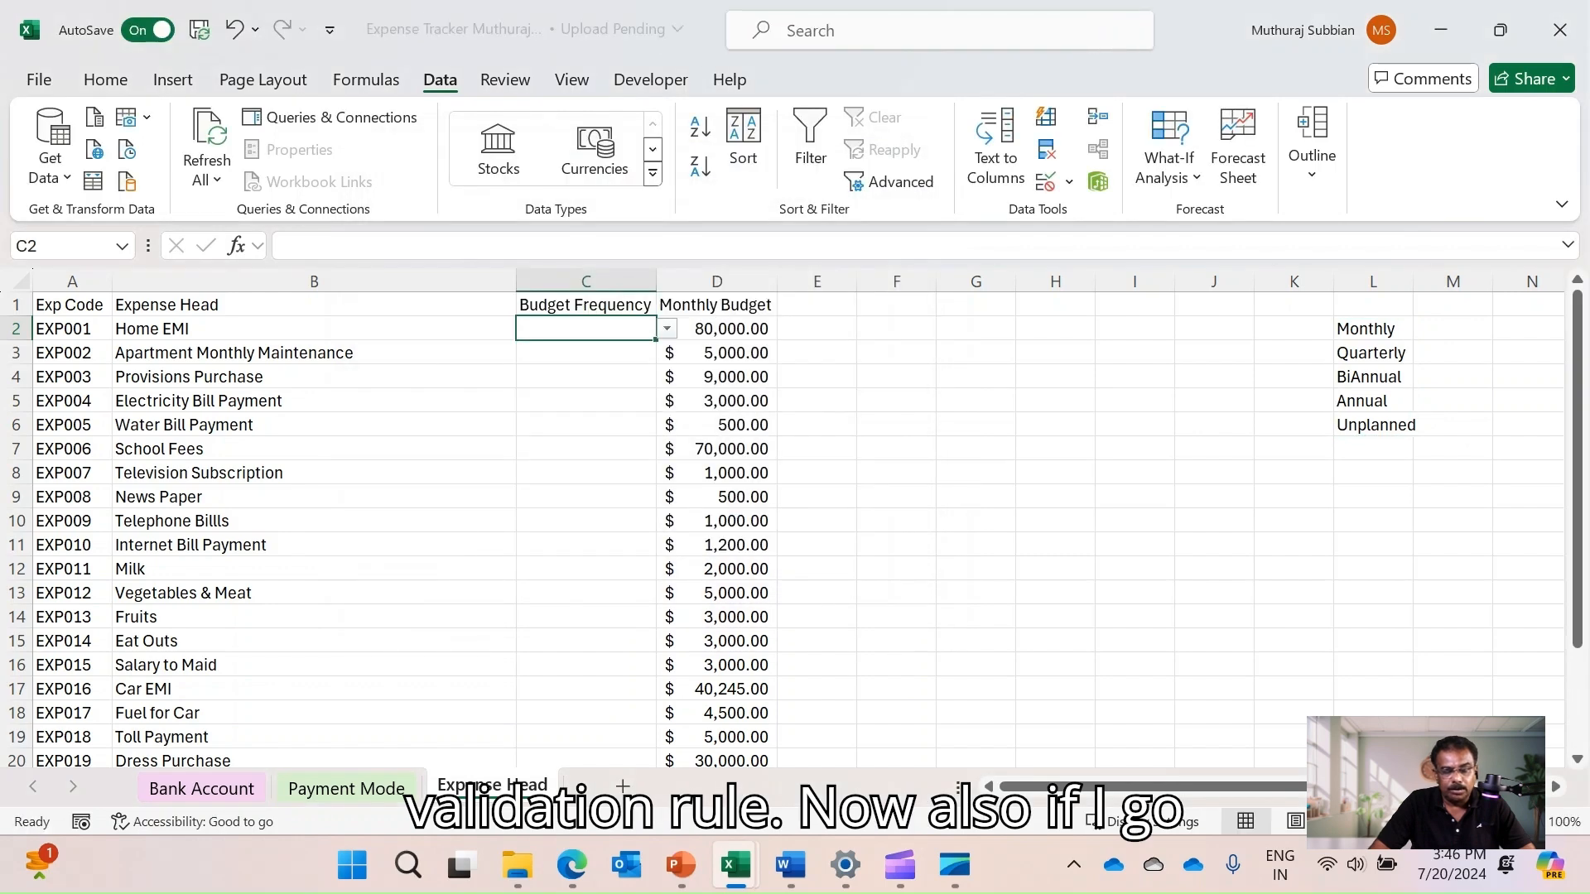
Test the range-based dropdown by choosing BiAnnual for Home EMI, compare with C3 and reselect C2
{"action": "left_click", "coordinate": [666, 329]}
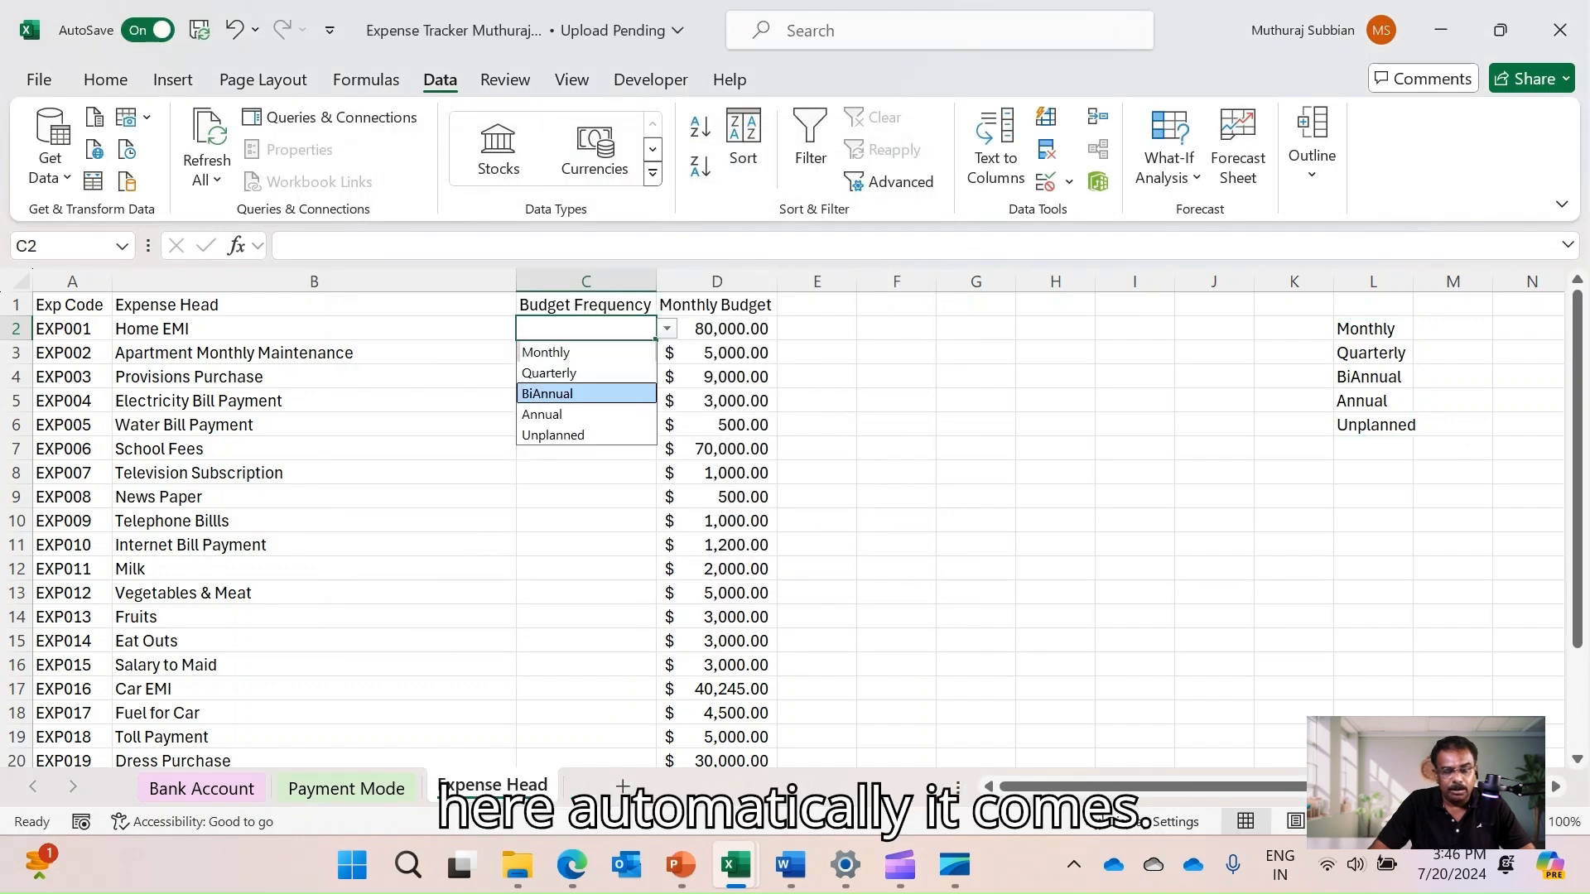
{"action": "left_click", "coordinate": [548, 394]}
{"action": "left_click", "coordinate": [896, 377]}
{"action": "left_click", "coordinate": [586, 329]}
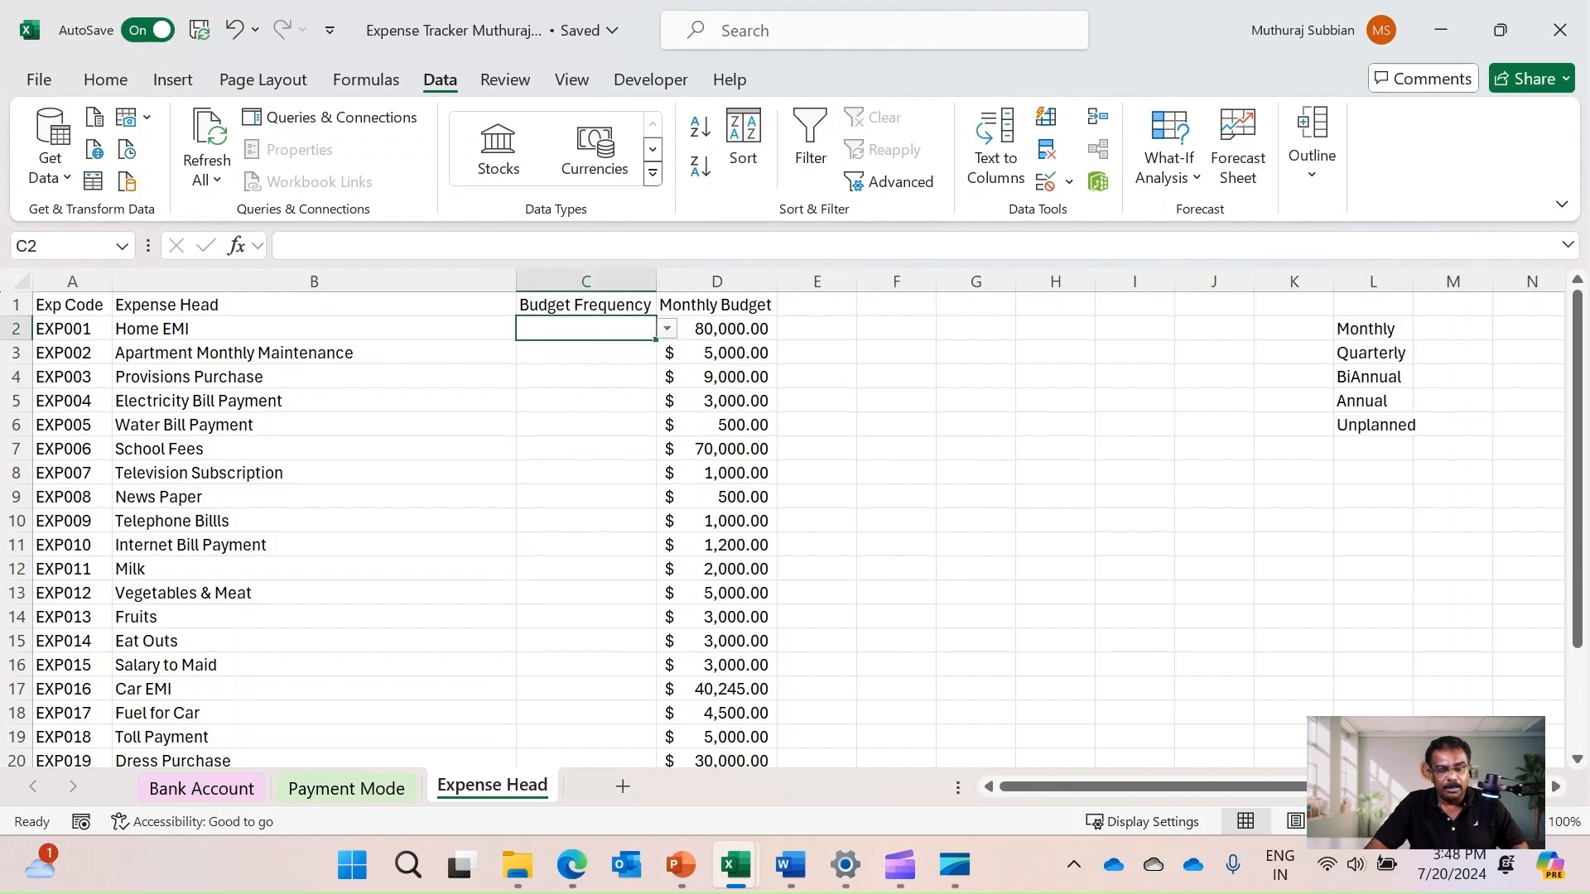
{"action": "left_click", "coordinate": [585, 353]}
{"action": "left_click", "coordinate": [586, 329]}
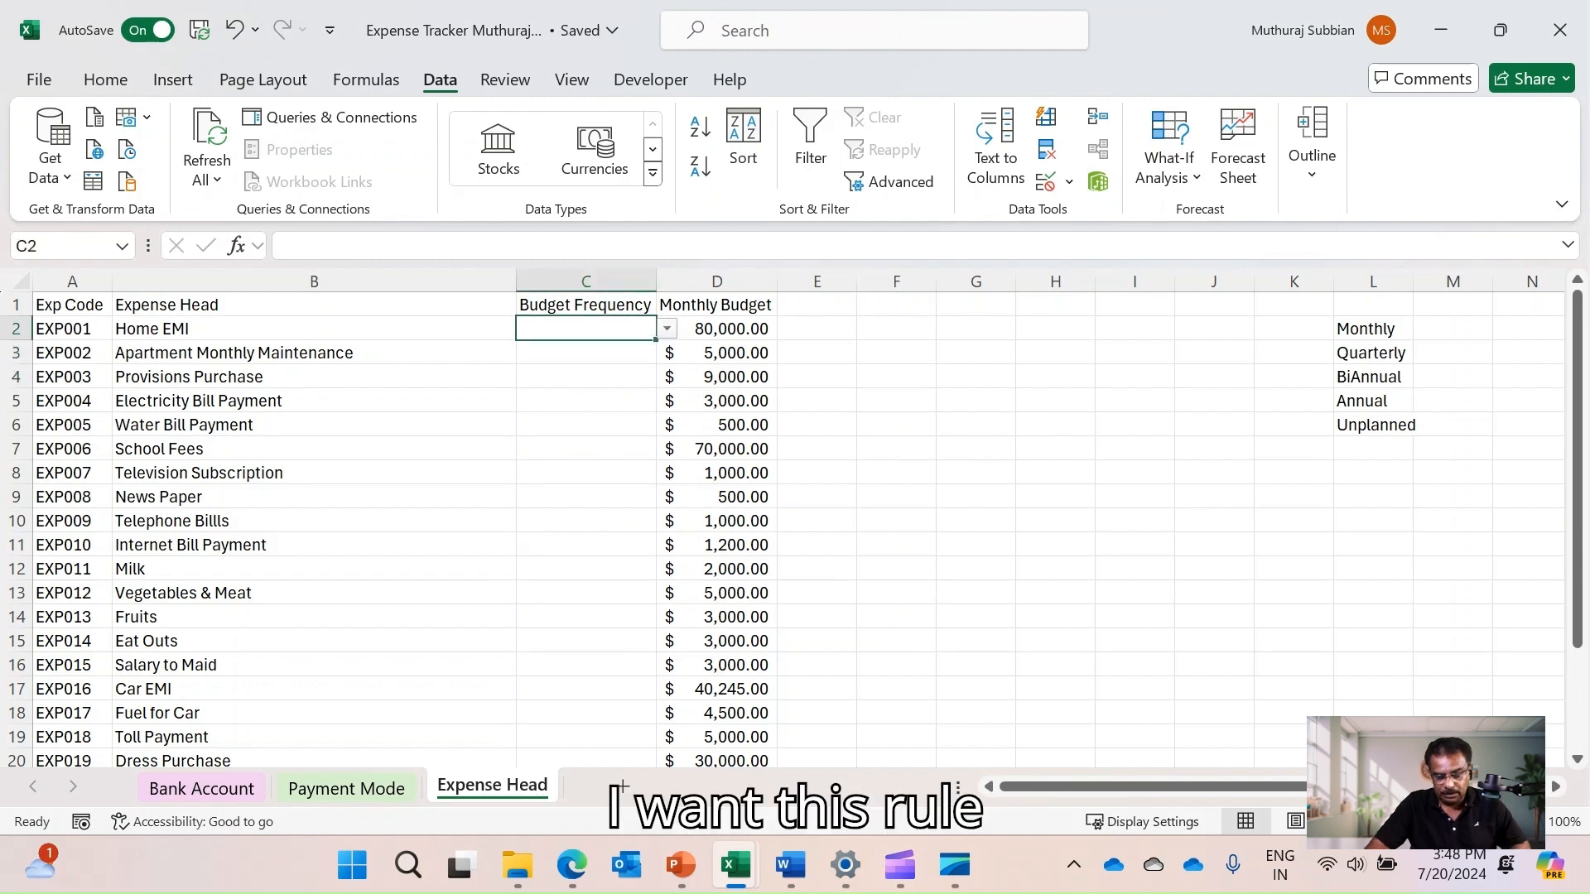
Set the Budget Frequency for Home EMI in C2 to Monthly
{"action": "left_click", "coordinate": [667, 329]}
{"action": "left_click", "coordinate": [547, 353]}
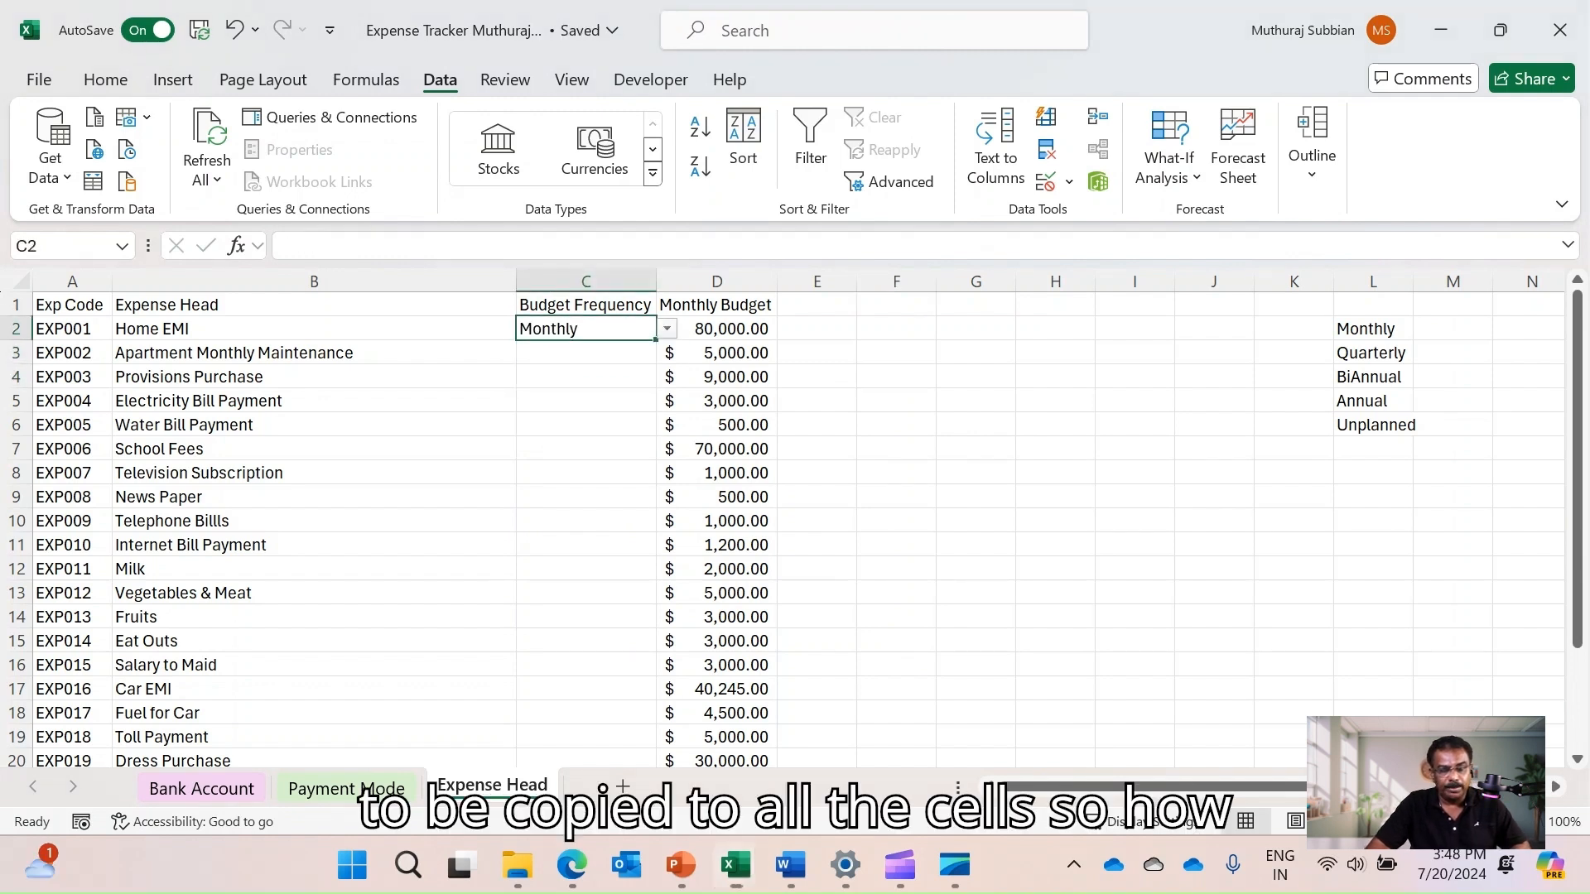
{"action": "left_click", "coordinate": [585, 352]}
{"action": "left_click", "coordinate": [586, 329]}
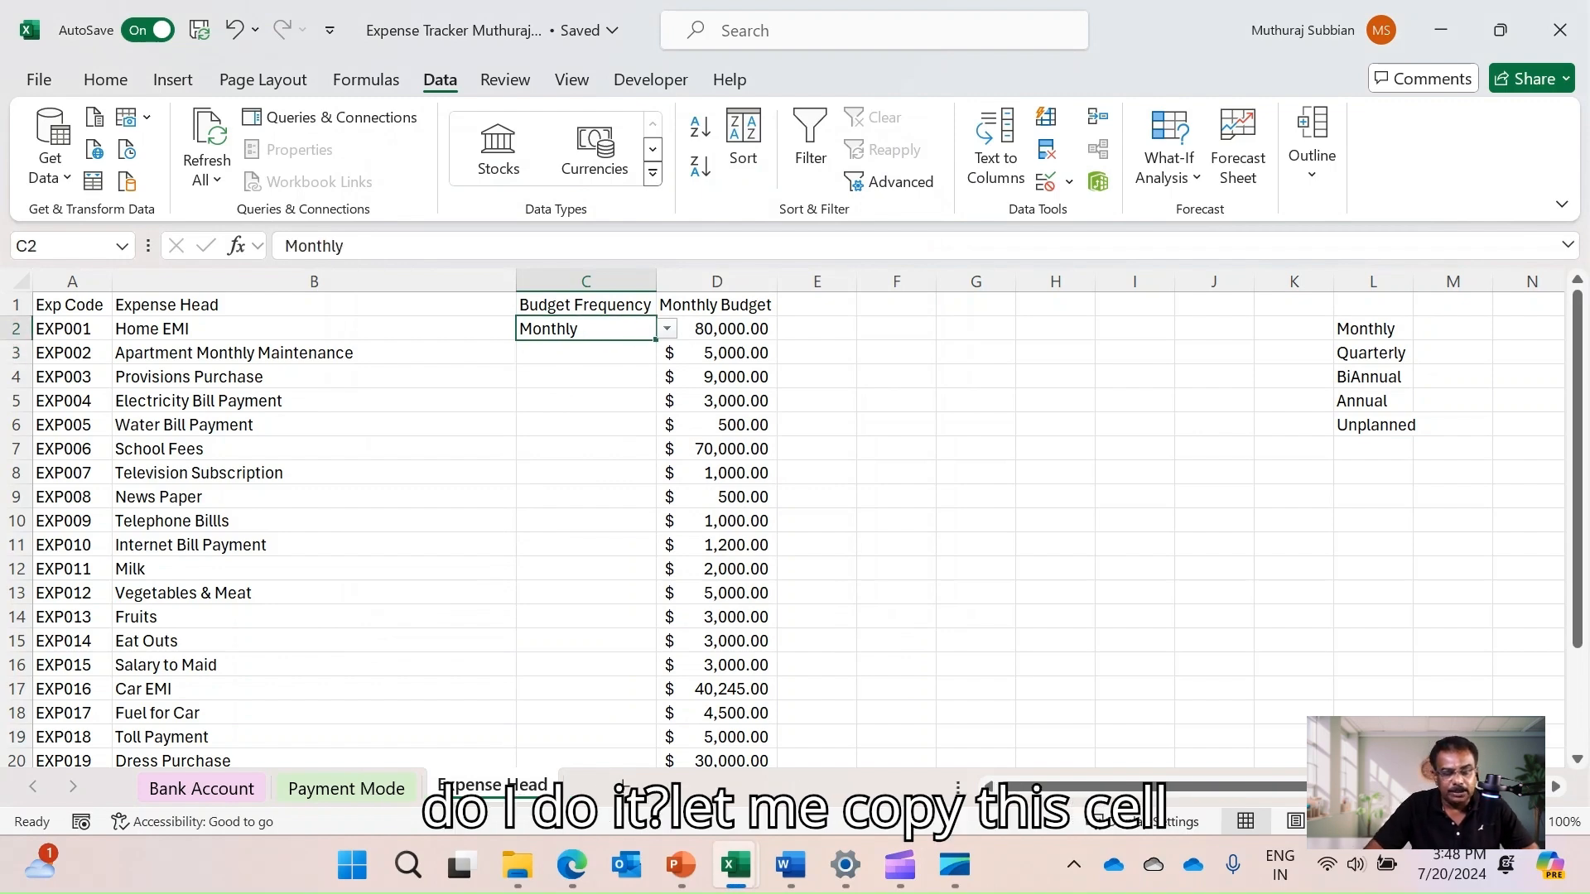
Copy C2 and paste only its validation rule into the remaining Budget Frequency cells C3:C24
{"action": "right_click", "coordinate": [578, 329]}
{"action": "left_click", "coordinate": [639, 198]}
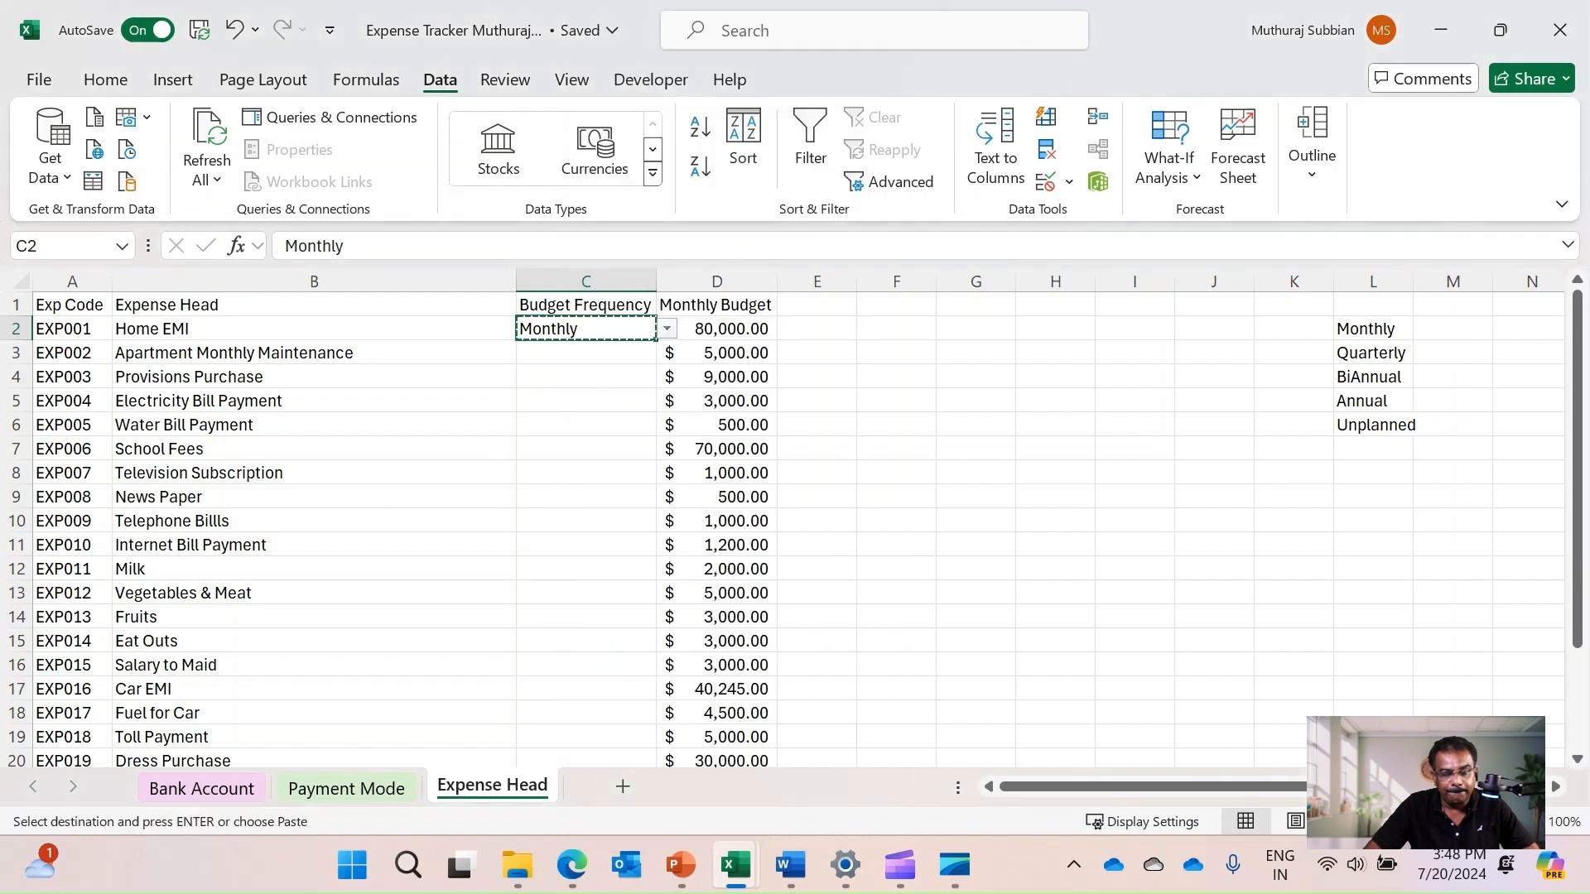
{"action": "left_click", "coordinate": [586, 353]}
{"action": "scroll", "coordinate": [585, 425], "scroll_direction": "down", "scroll_amount": 6}
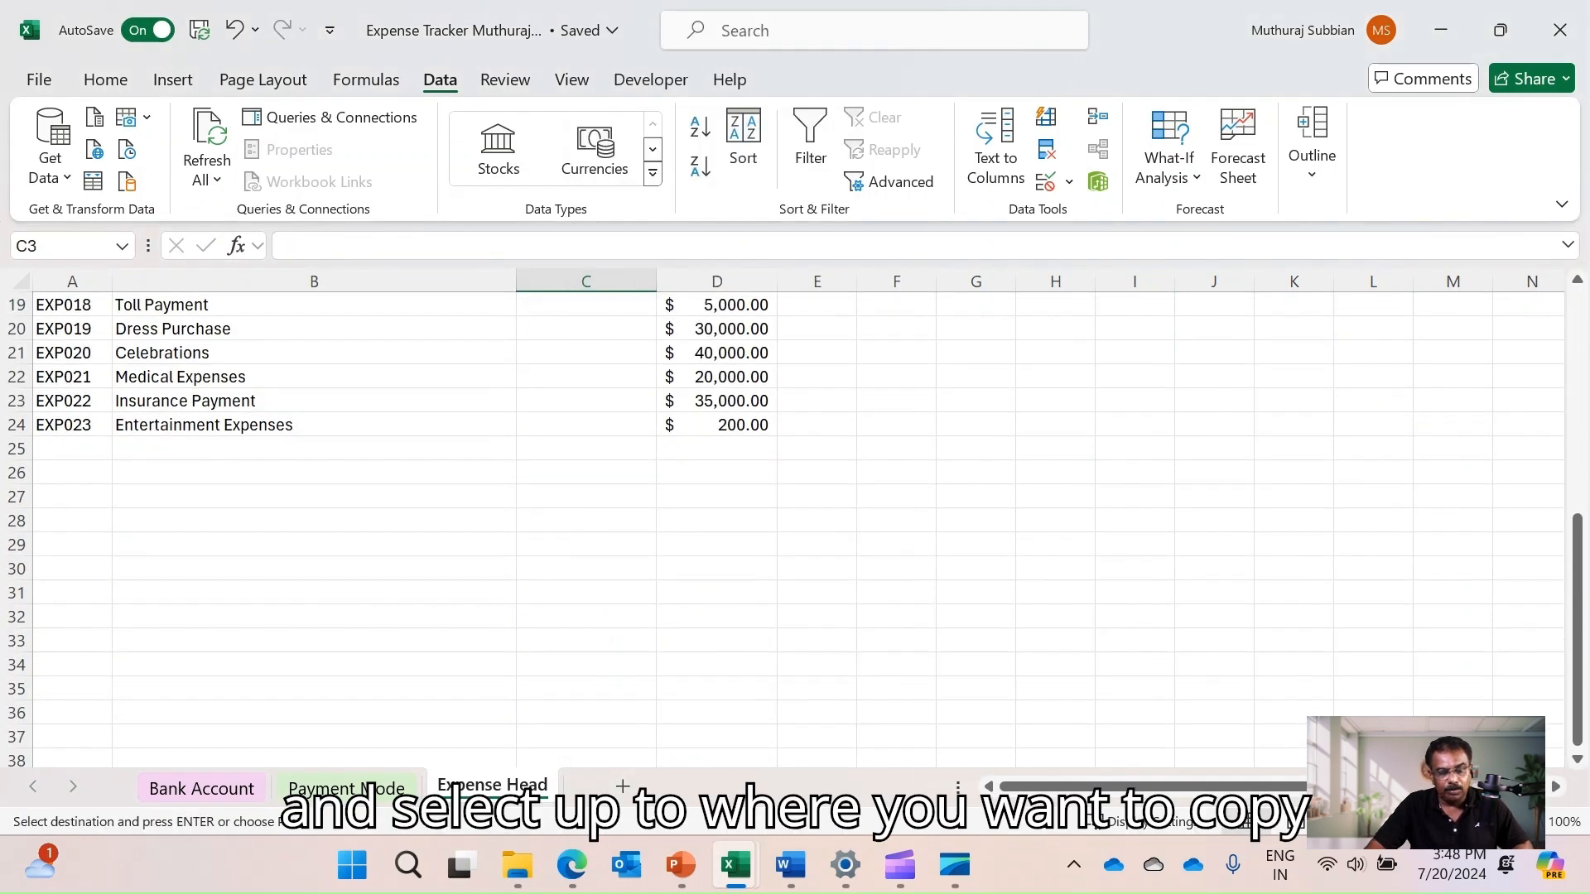
{"action": "left_click", "coordinate": [586, 425], "text": "shift"}
{"action": "scroll", "coordinate": [586, 425], "scroll_direction": "up", "scroll_amount": 6}
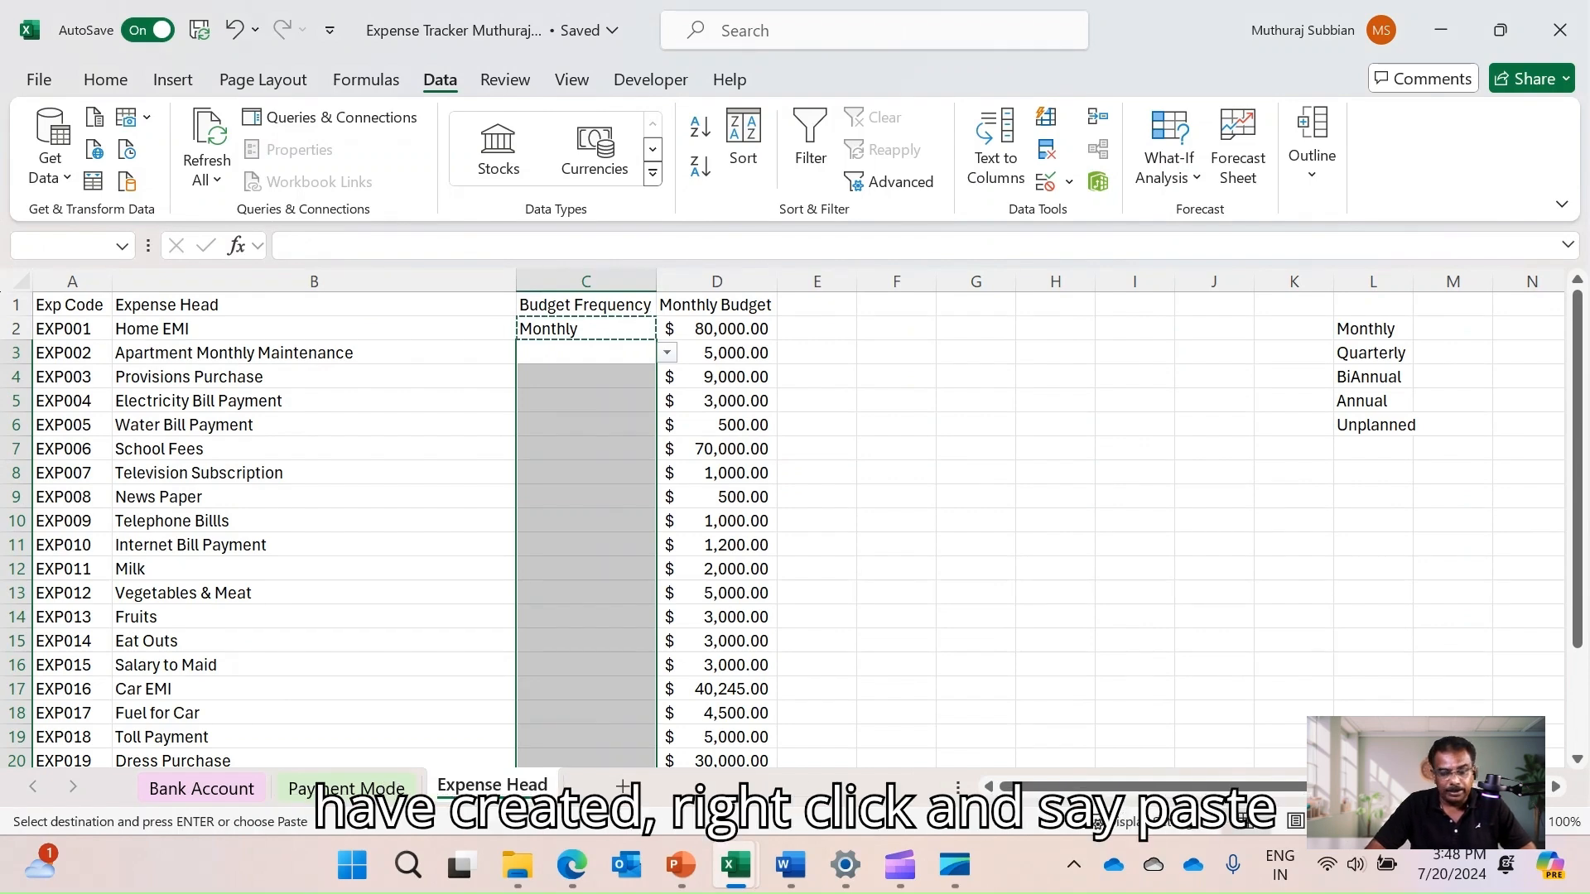
{"action": "right_click", "coordinate": [574, 448]}
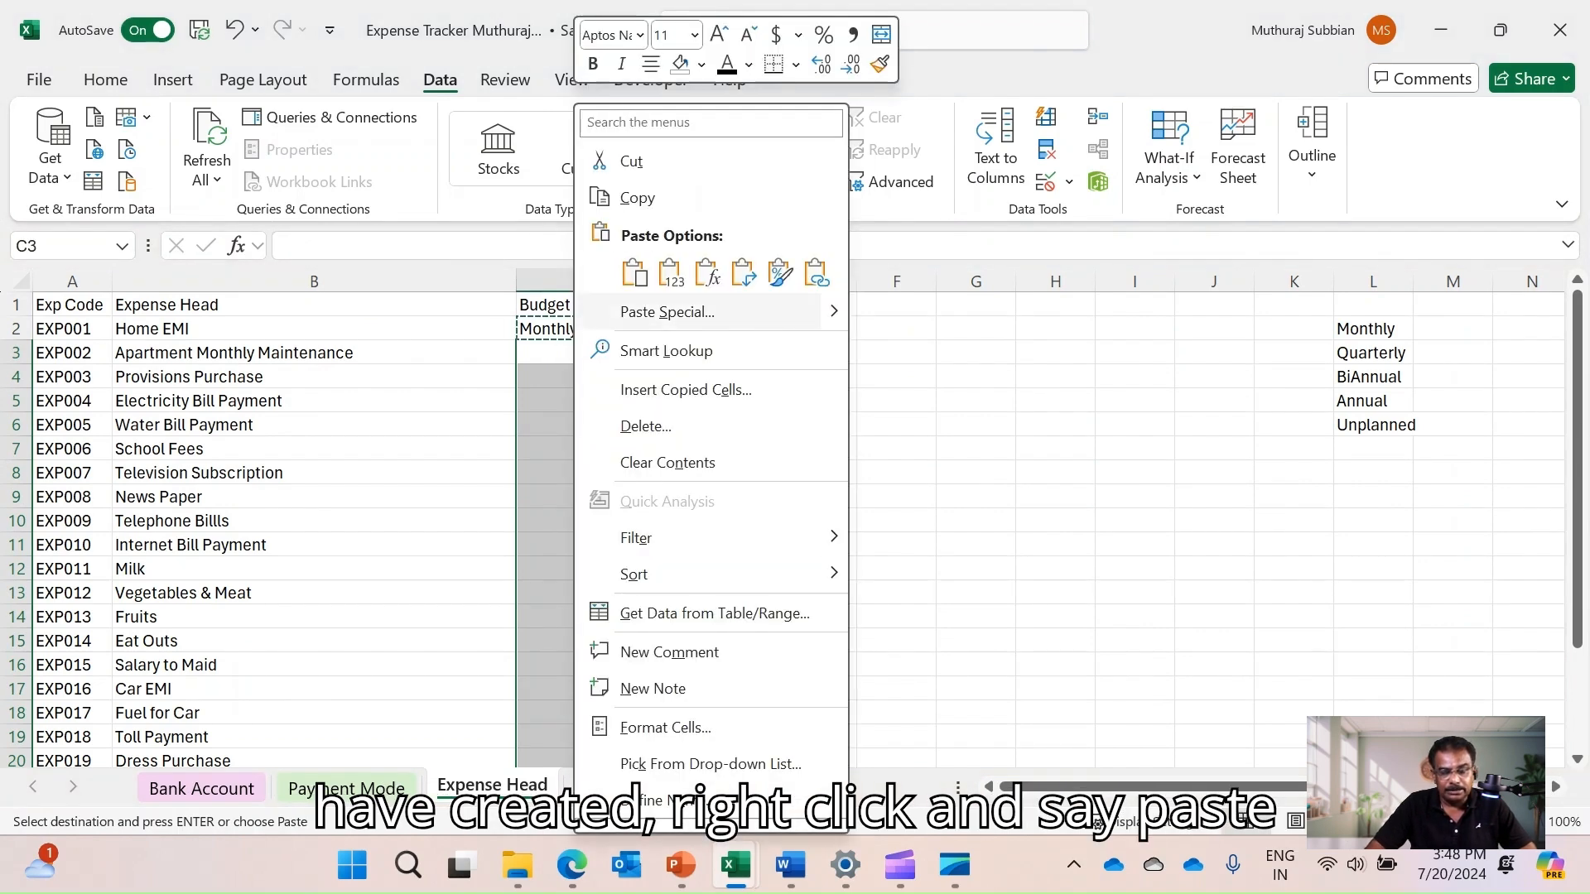
{"action": "left_click", "coordinate": [668, 311]}
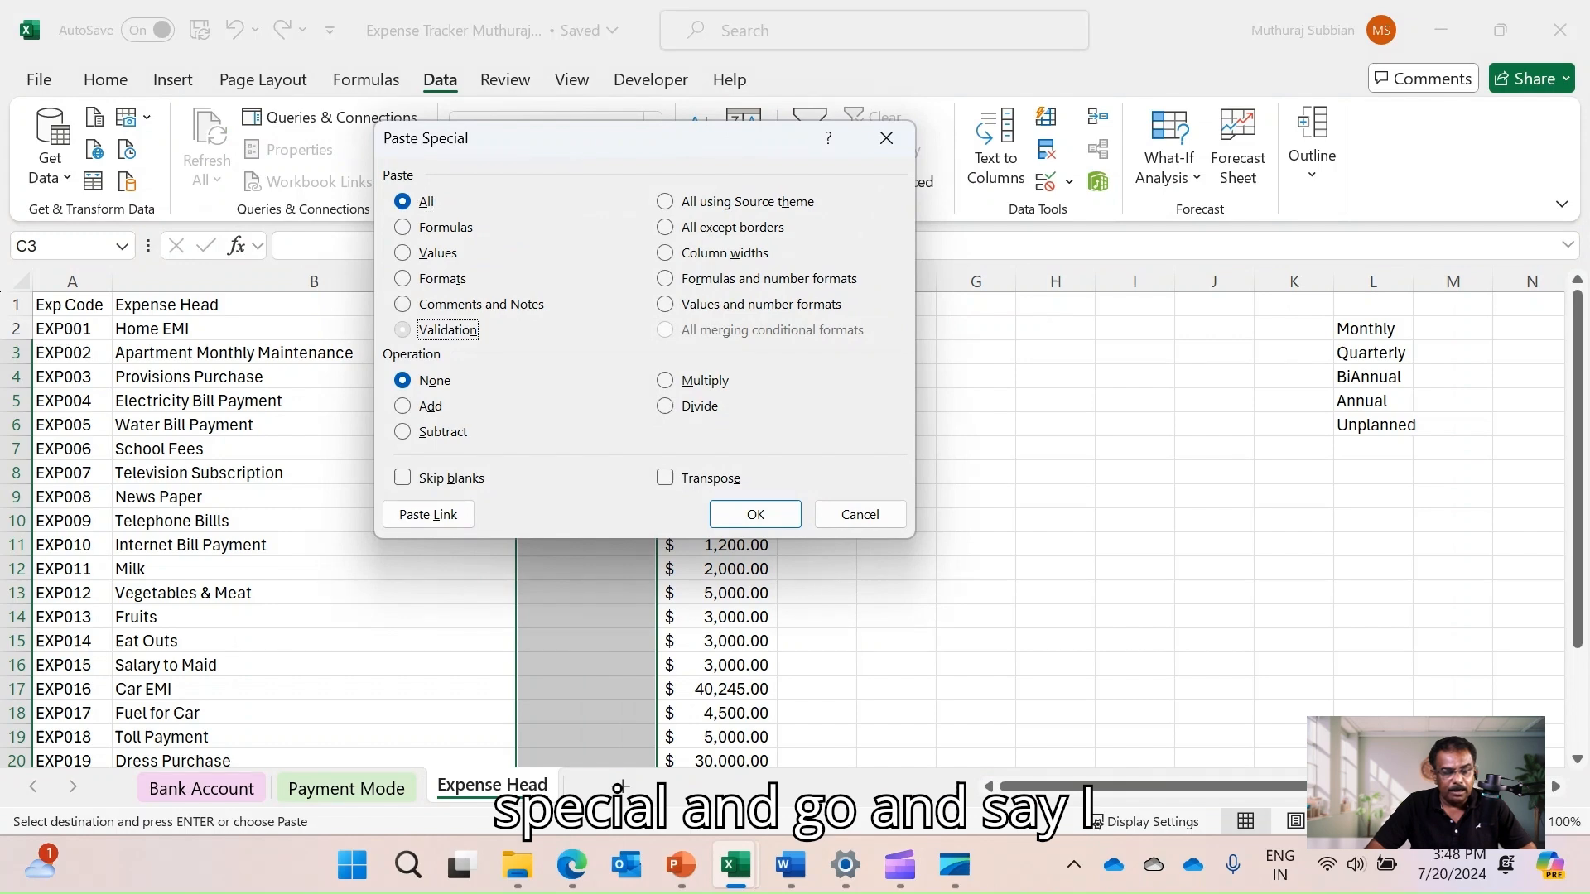
{"action": "left_click", "coordinate": [403, 330]}
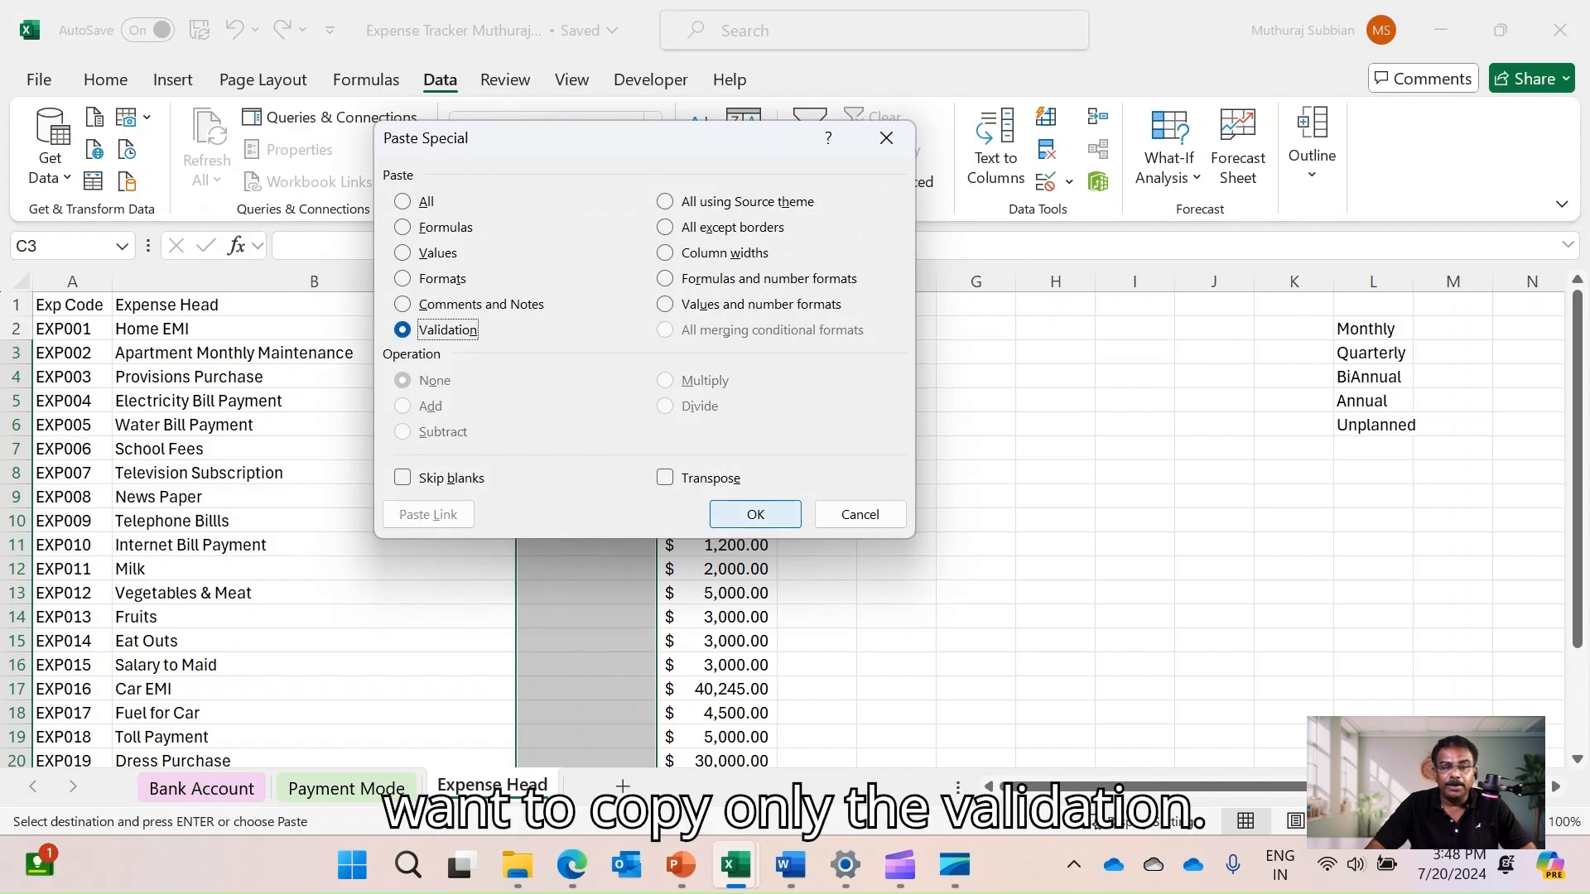
{"action": "left_click", "coordinate": [755, 514]}
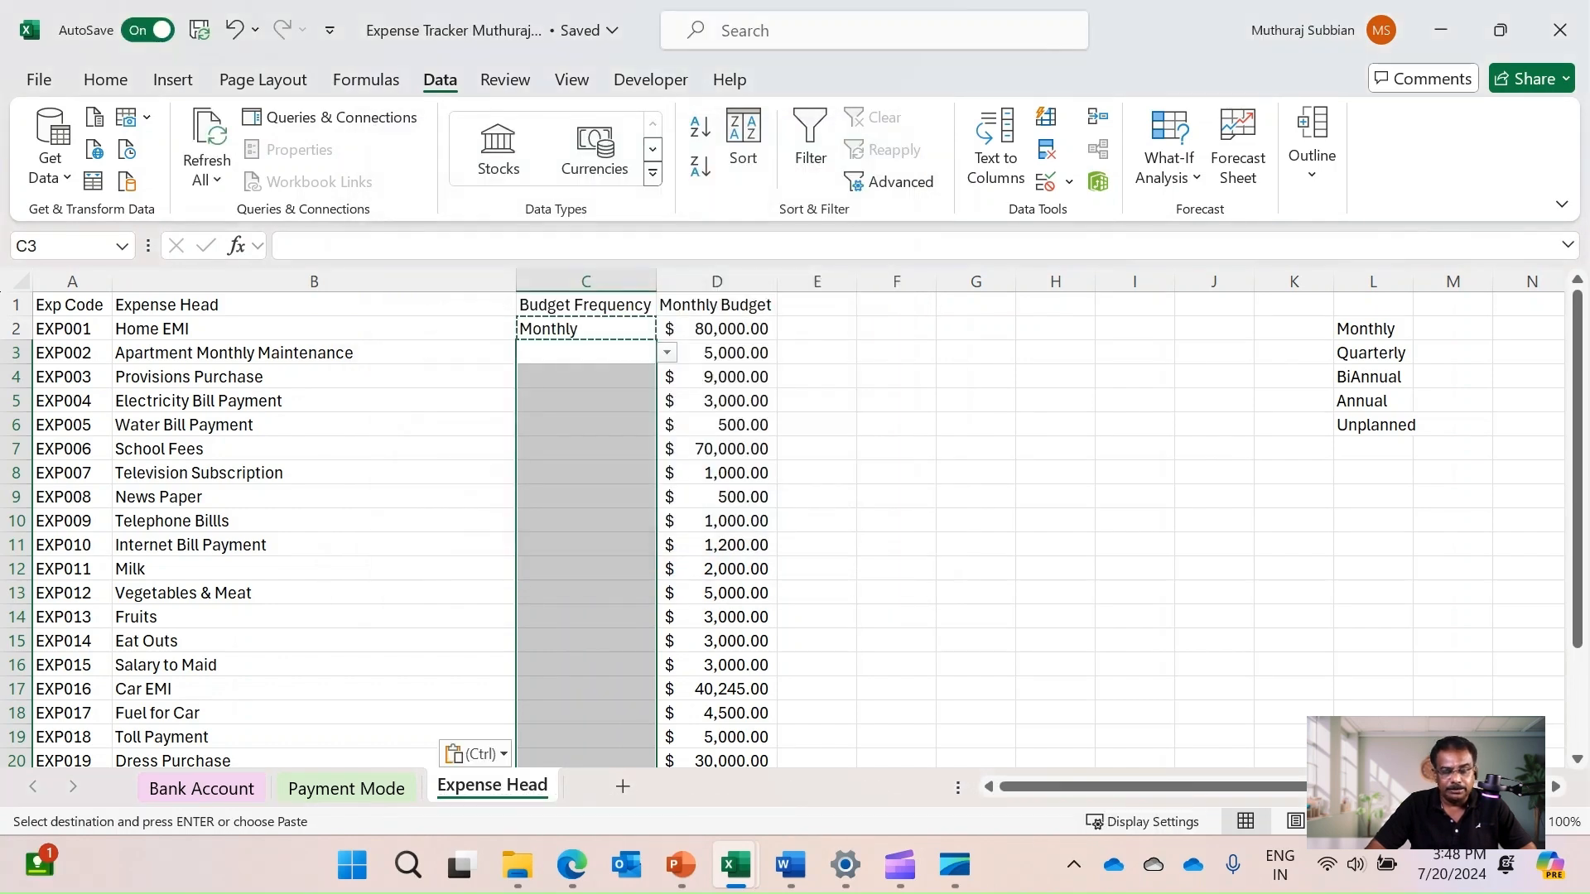
{"action": "left_click", "coordinate": [976, 521]}
Test the copied dropdown in C8 by choosing Annual for Television Subscription
{"action": "left_click", "coordinate": [586, 473]}
{"action": "key", "text": "alt+Down"}
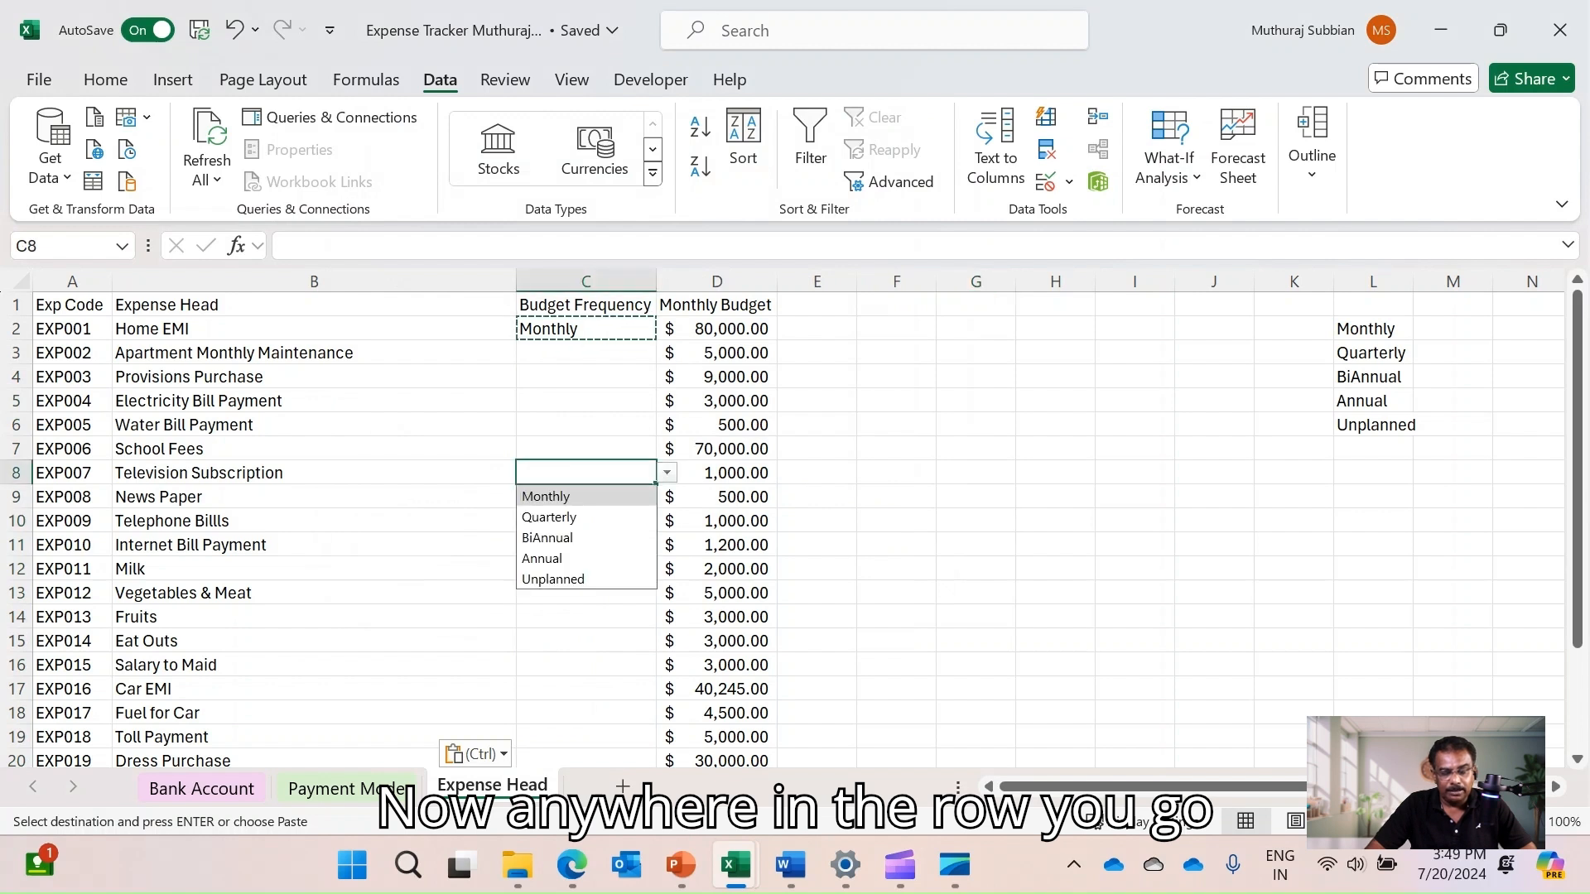
{"action": "key", "text": "Down"}
{"action": "key", "text": "Down"}
{"action": "key", "text": "Down"}
{"action": "key", "text": "Return"}
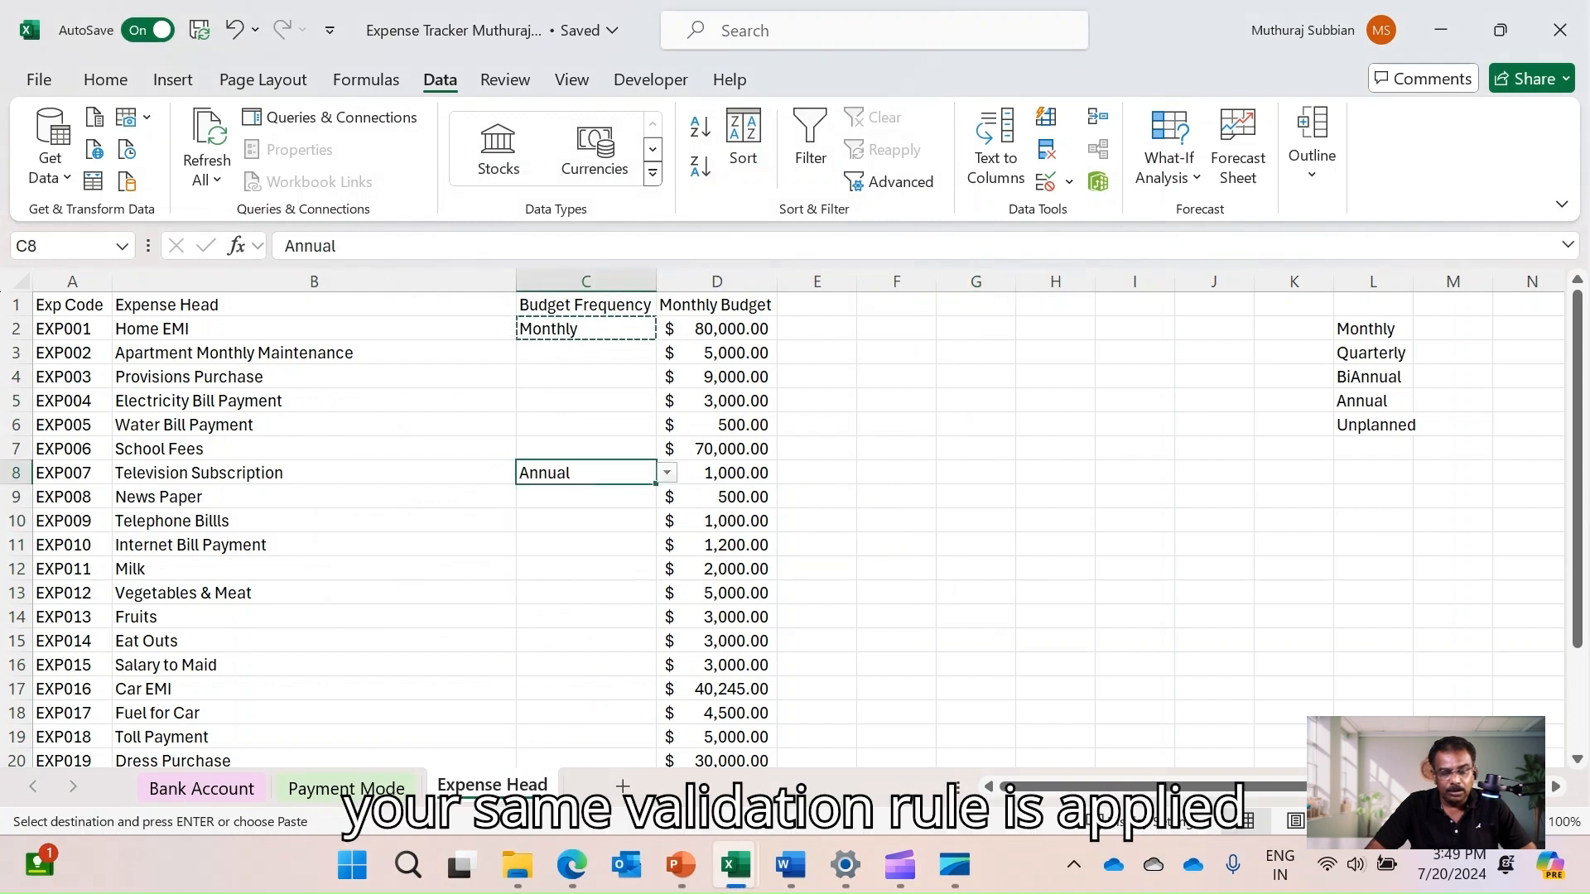
{"action": "left_click", "coordinate": [1055, 473]}
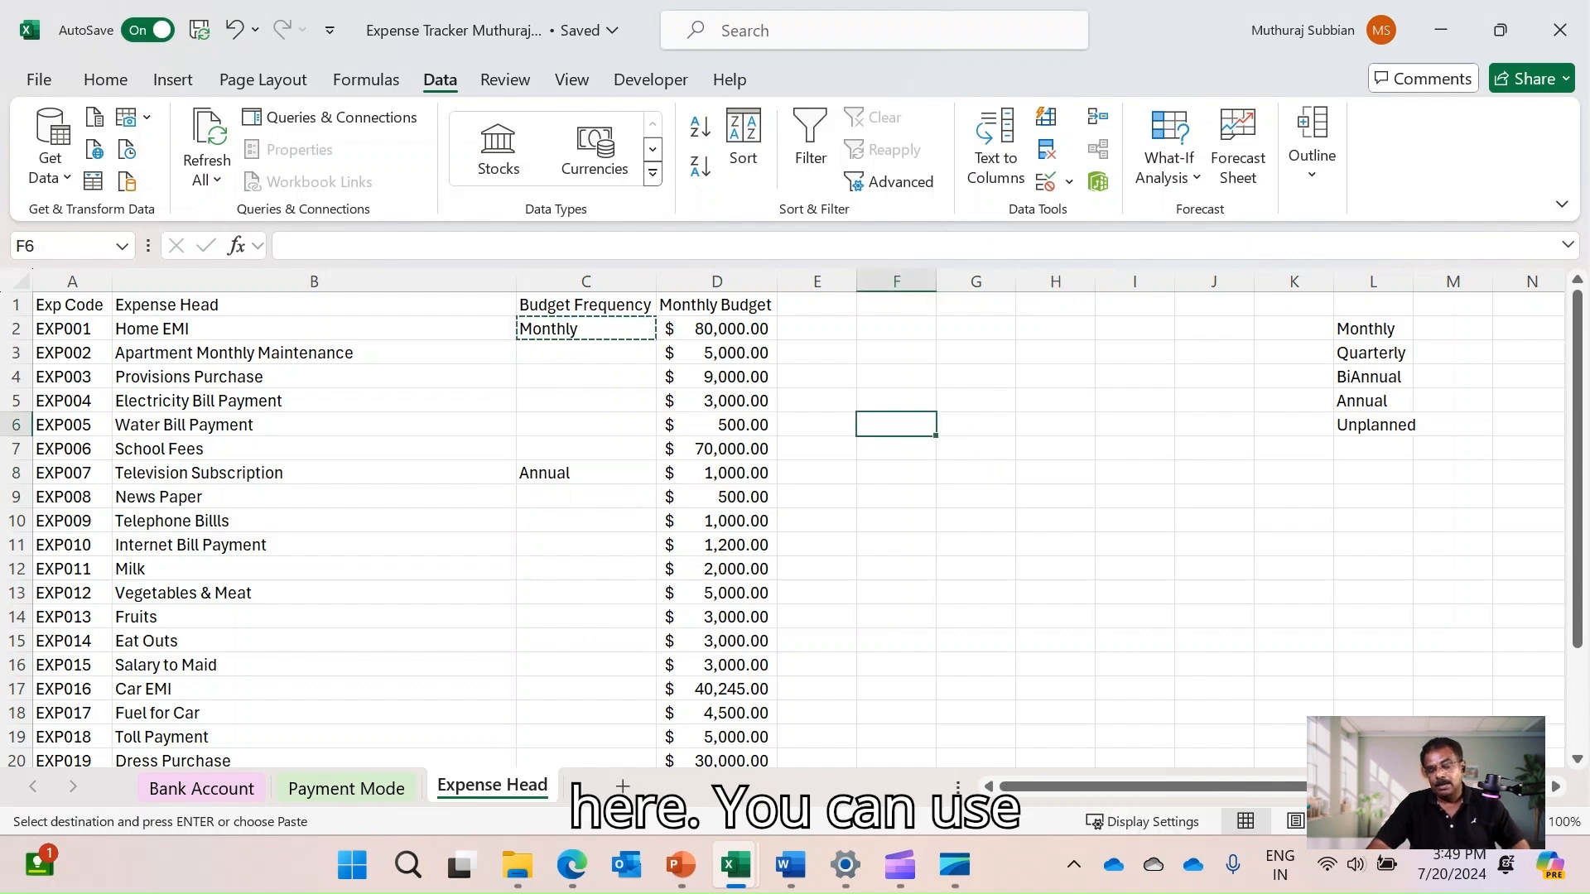
Review the frequency options in L2:L6 and cancel the pending copy of C2
{"action": "left_click", "coordinate": [1373, 329]}
{"action": "key", "text": "ctrl+shift+Down"}
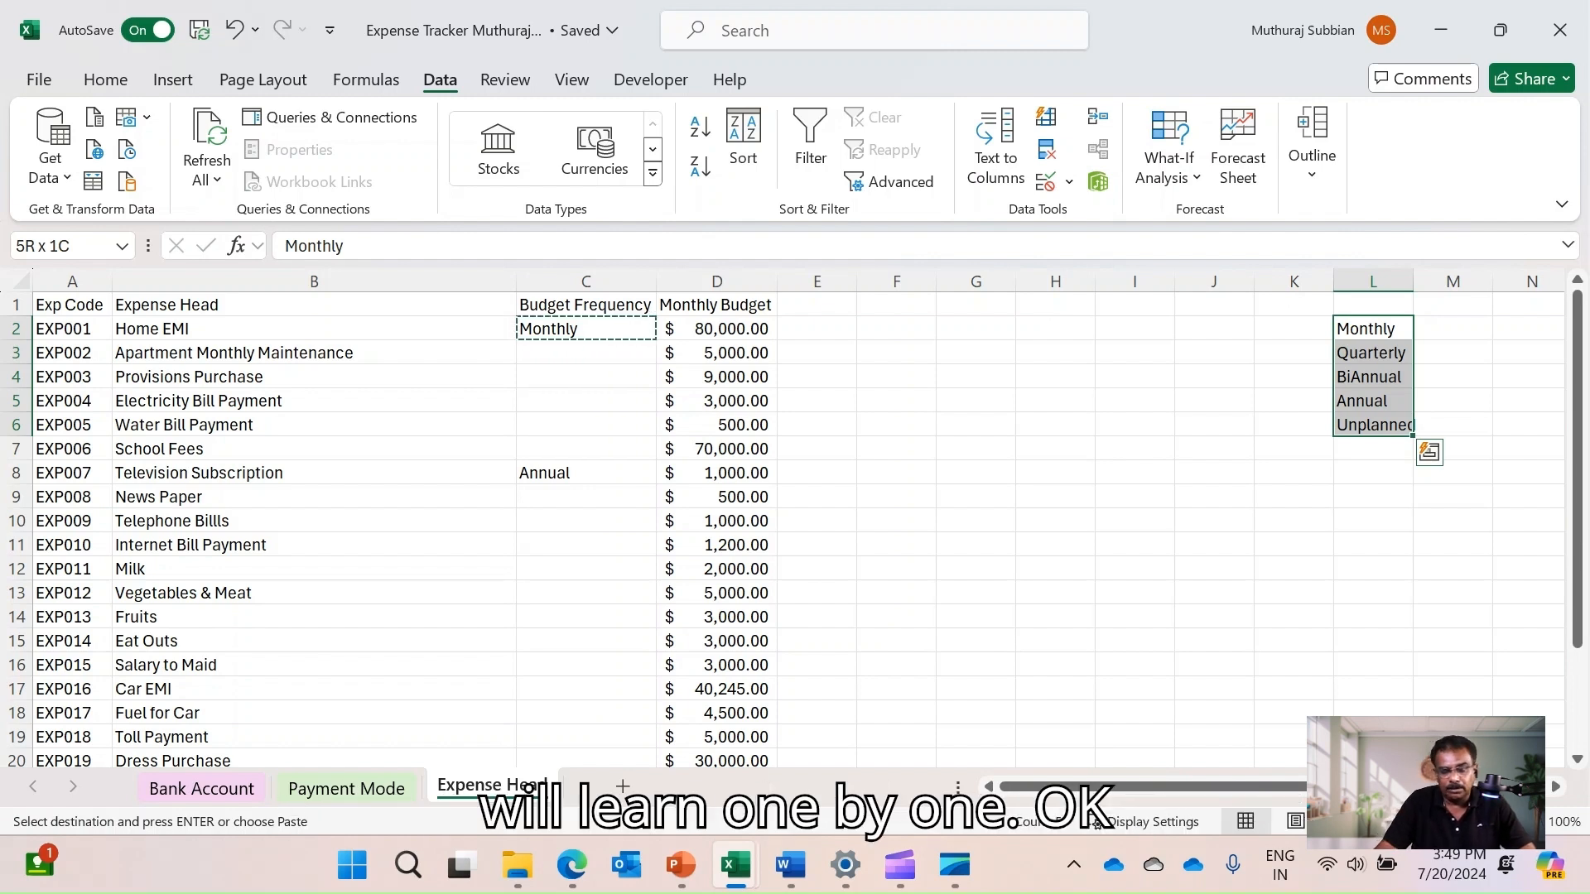
{"action": "key", "text": "Escape"}
{"action": "left_click_drag", "start_coordinate": [1214, 473], "coordinate": [1136, 473]}
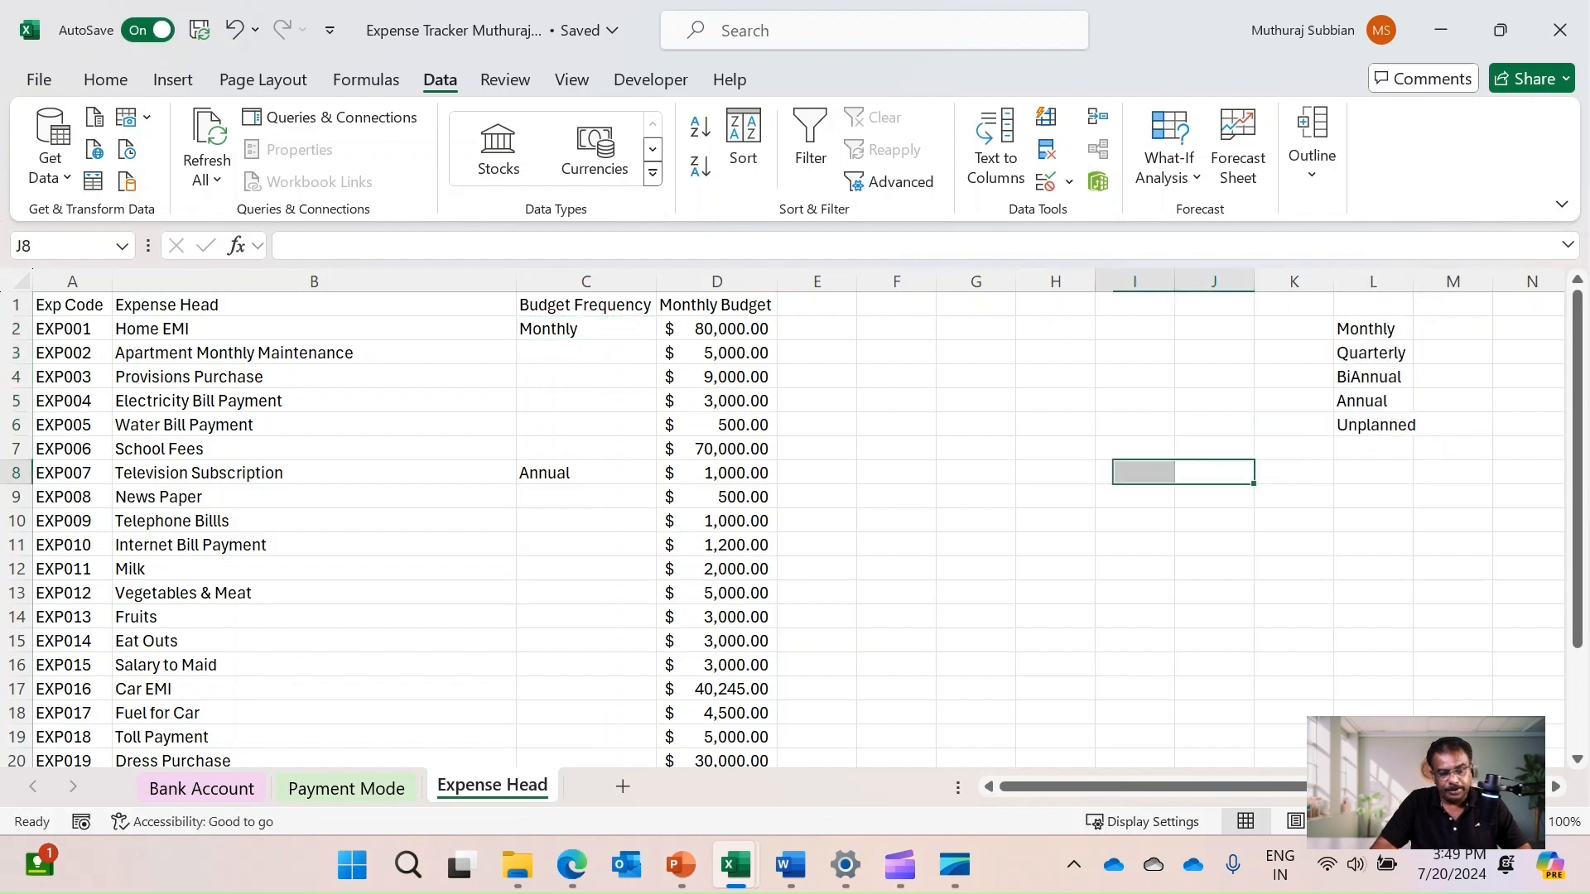
Define a Whole number validation for the Home EMI budget in D2, using between with a minimum of 100, and start entering the maximum
{"action": "left_click", "coordinate": [717, 329]}
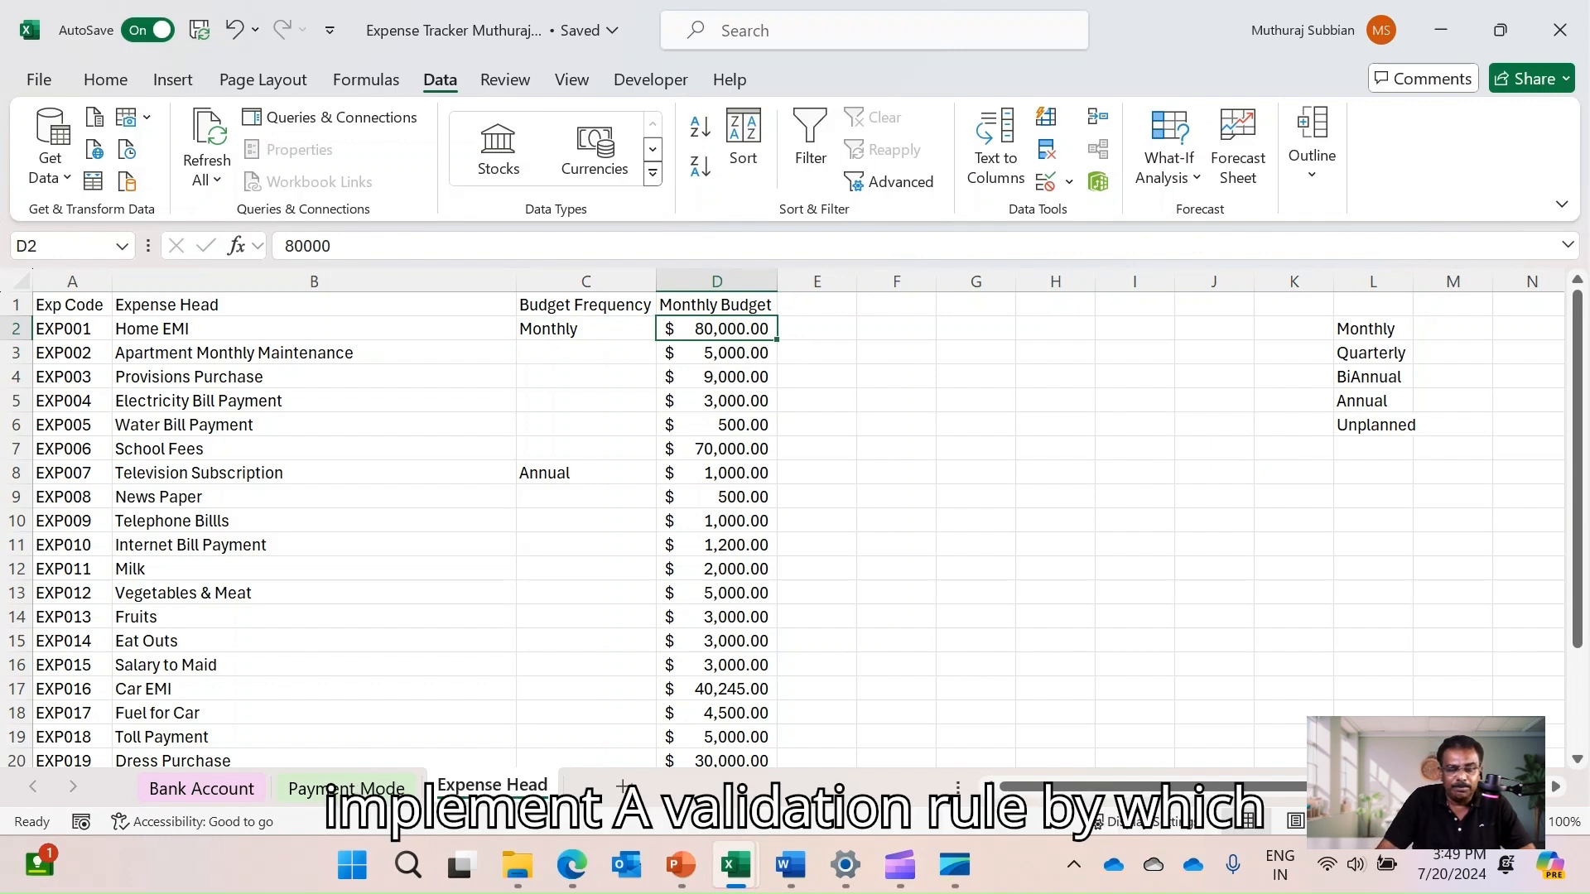
{"action": "left_click", "coordinate": [716, 352]}
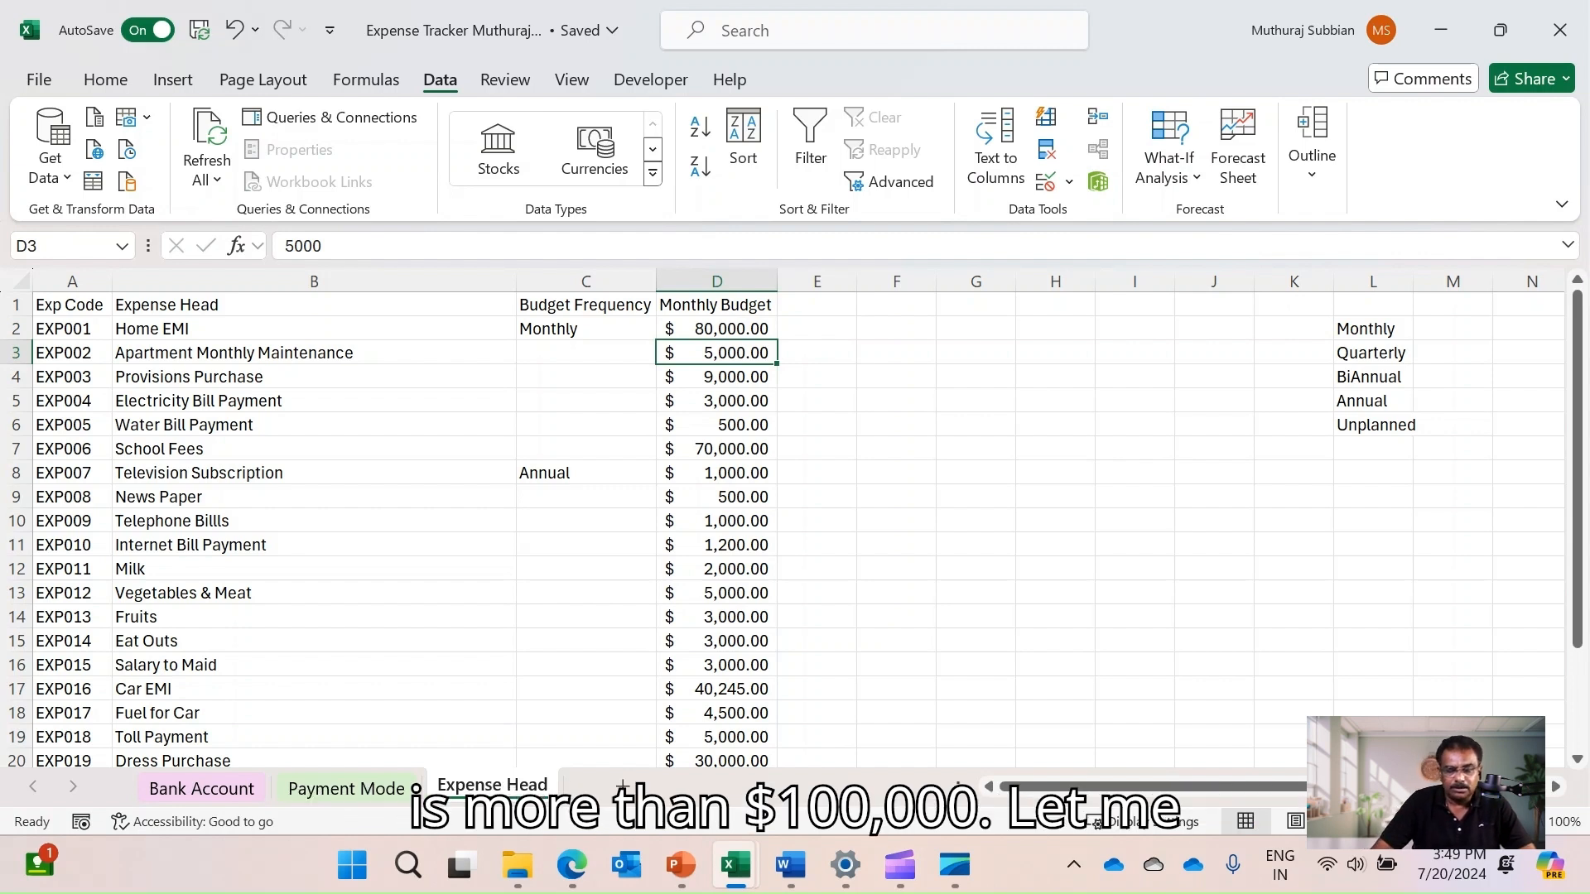
{"action": "key", "text": "Up"}
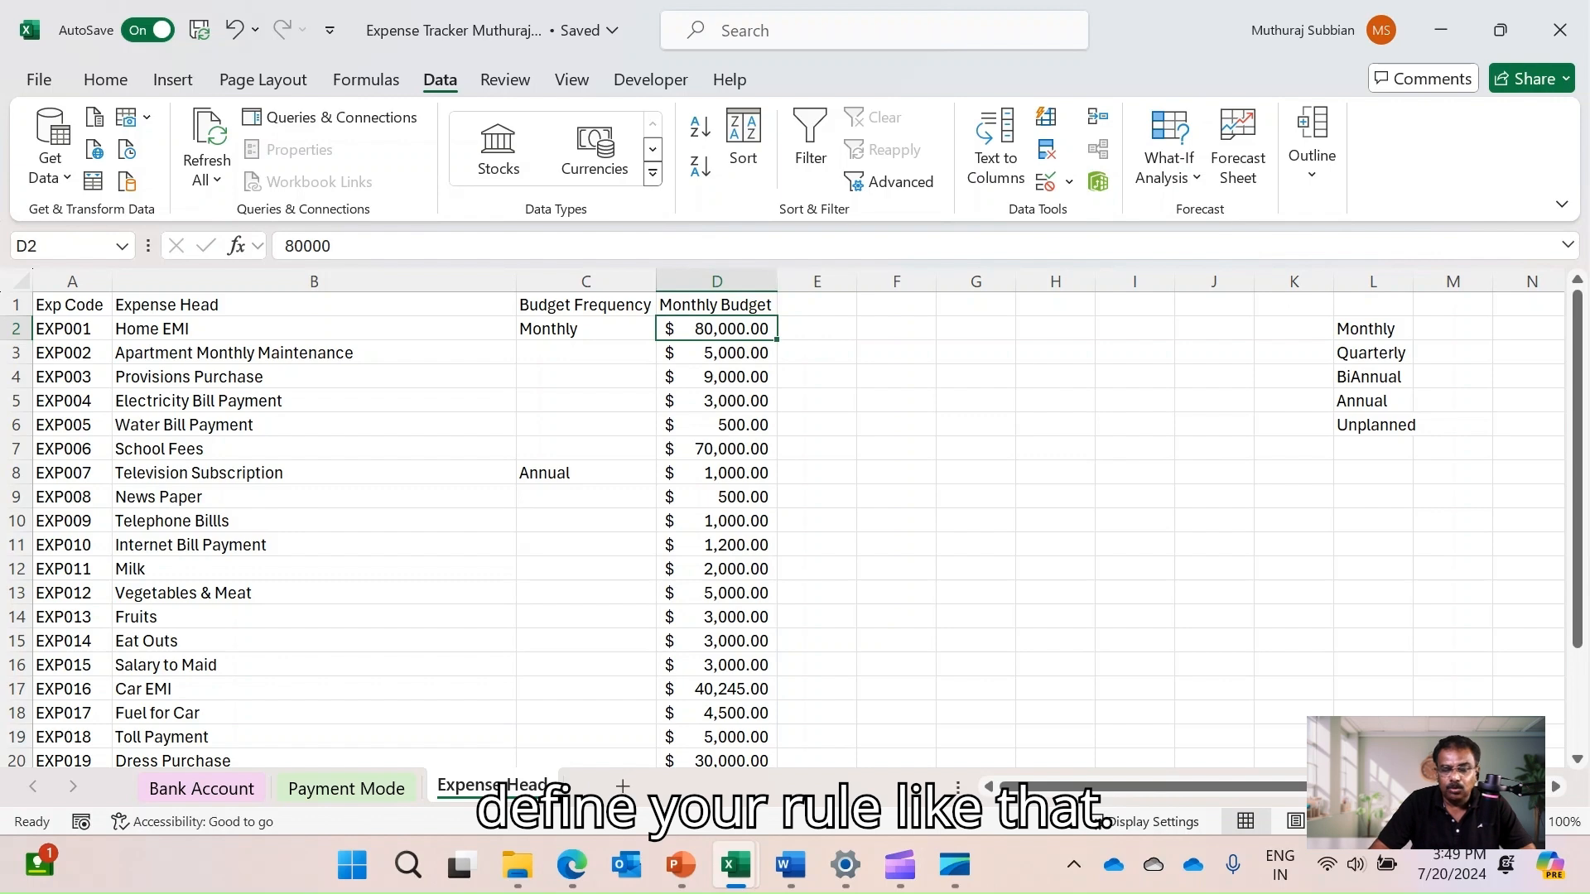
{"action": "left_click", "coordinate": [1068, 182]}
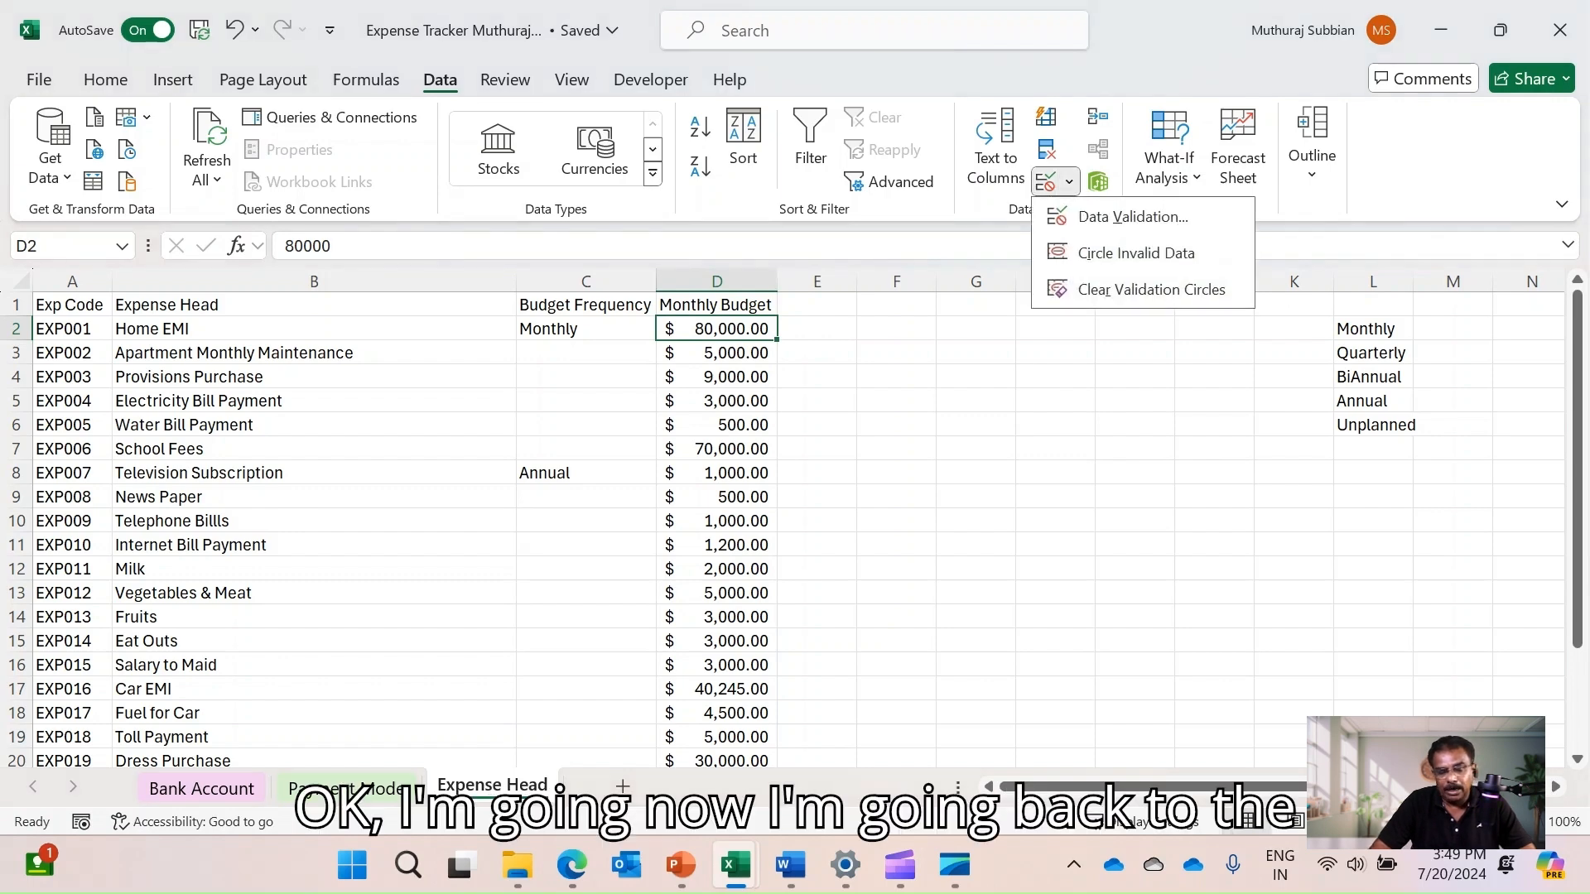
{"action": "left_click", "coordinate": [1133, 217]}
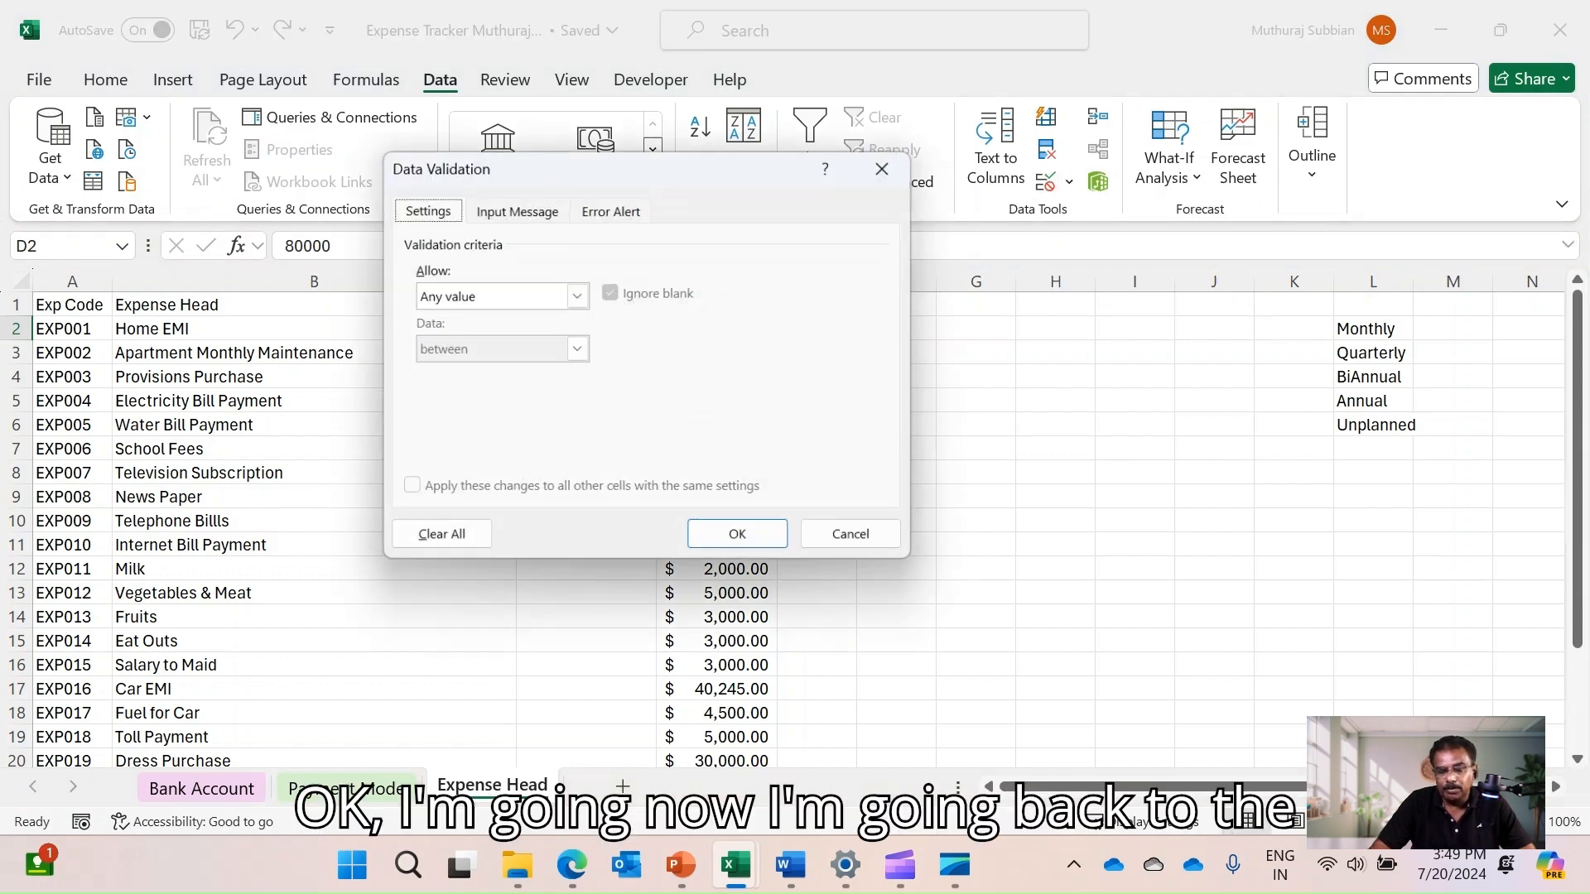
{"action": "left_click", "coordinate": [578, 295]}
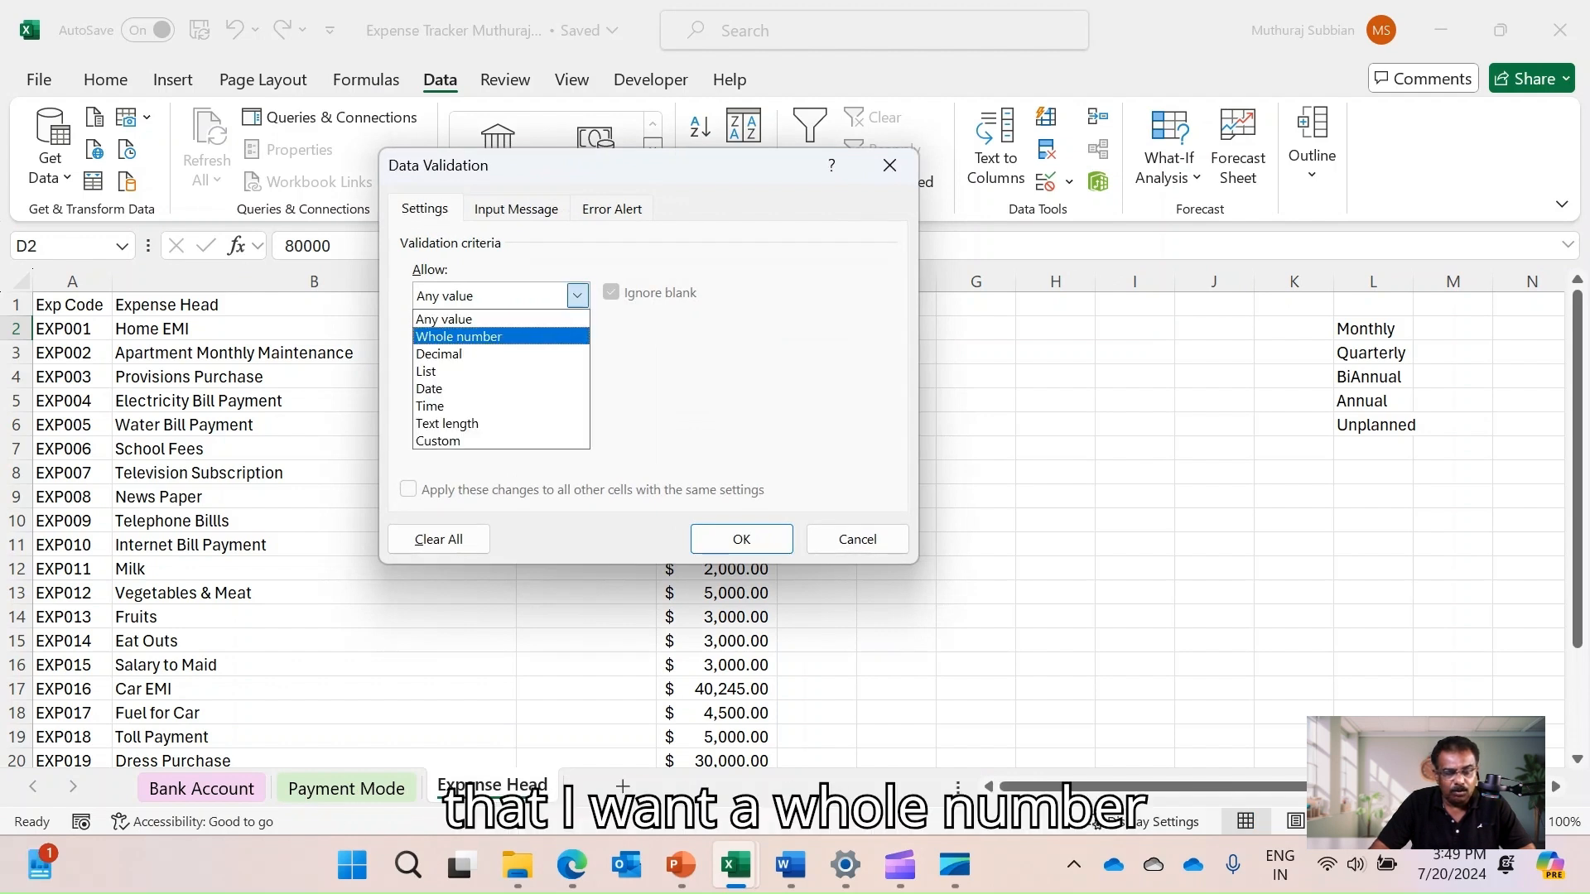
{"action": "left_click", "coordinate": [460, 337]}
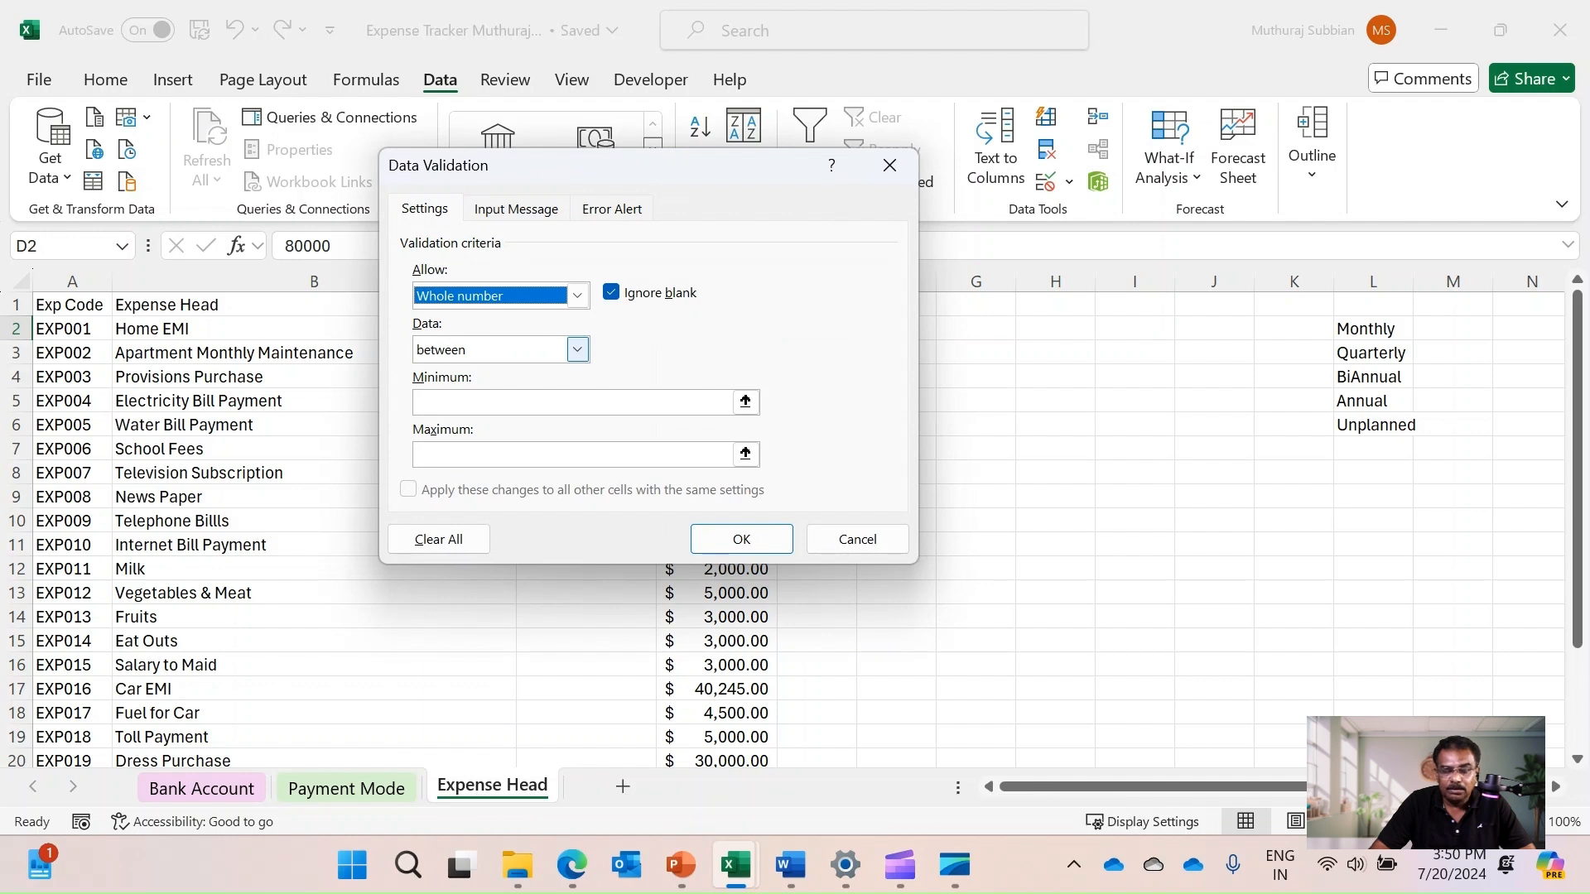
{"action": "left_click", "coordinate": [505, 403]}
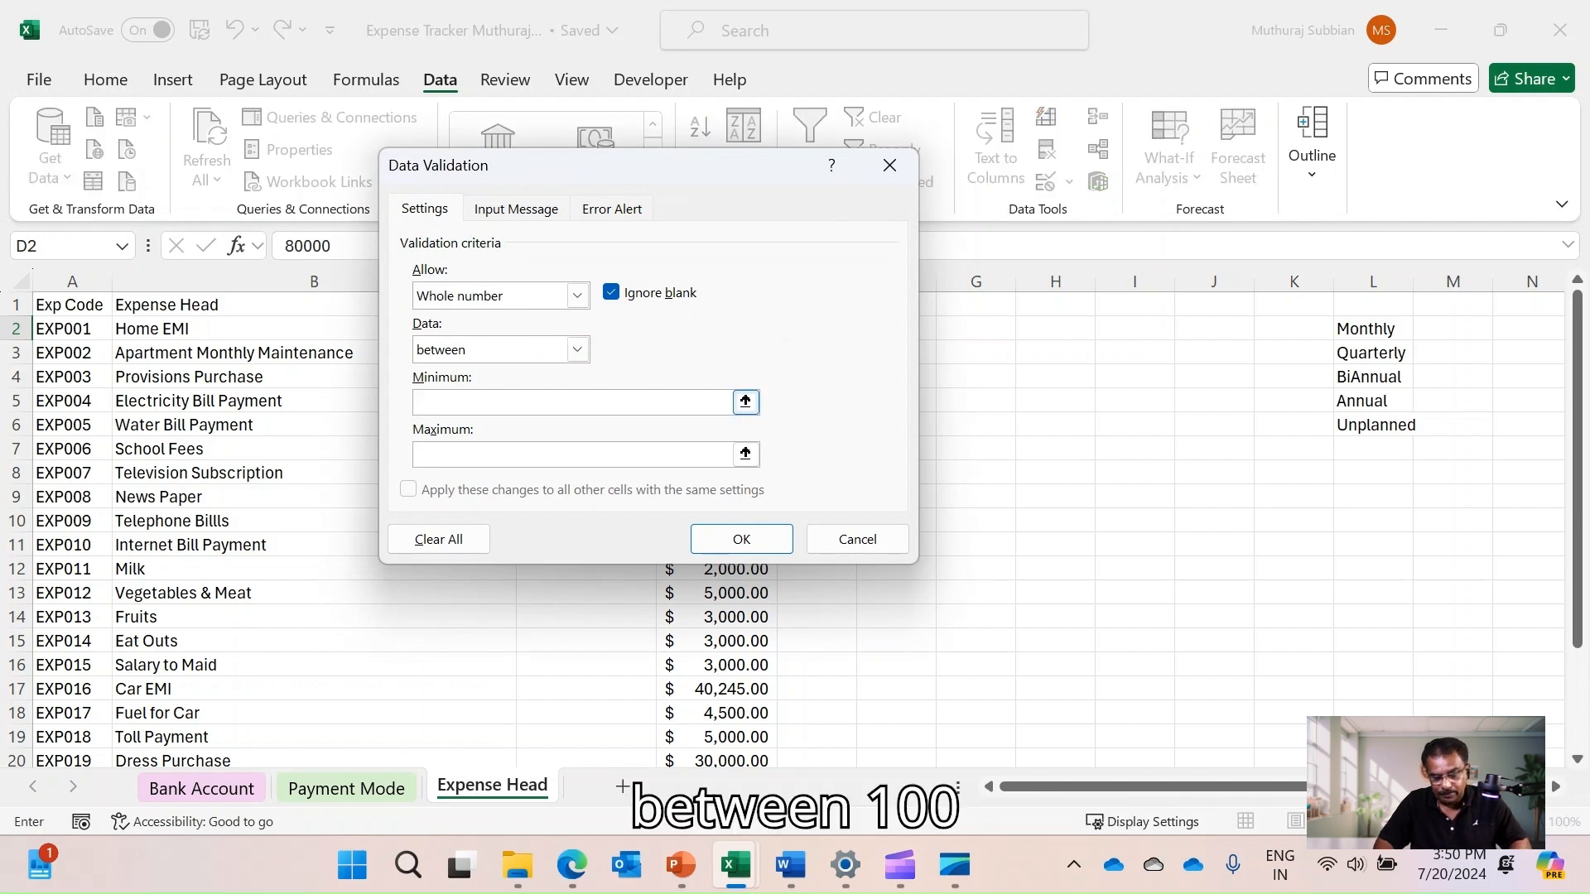
{"action": "type", "text": "100"}
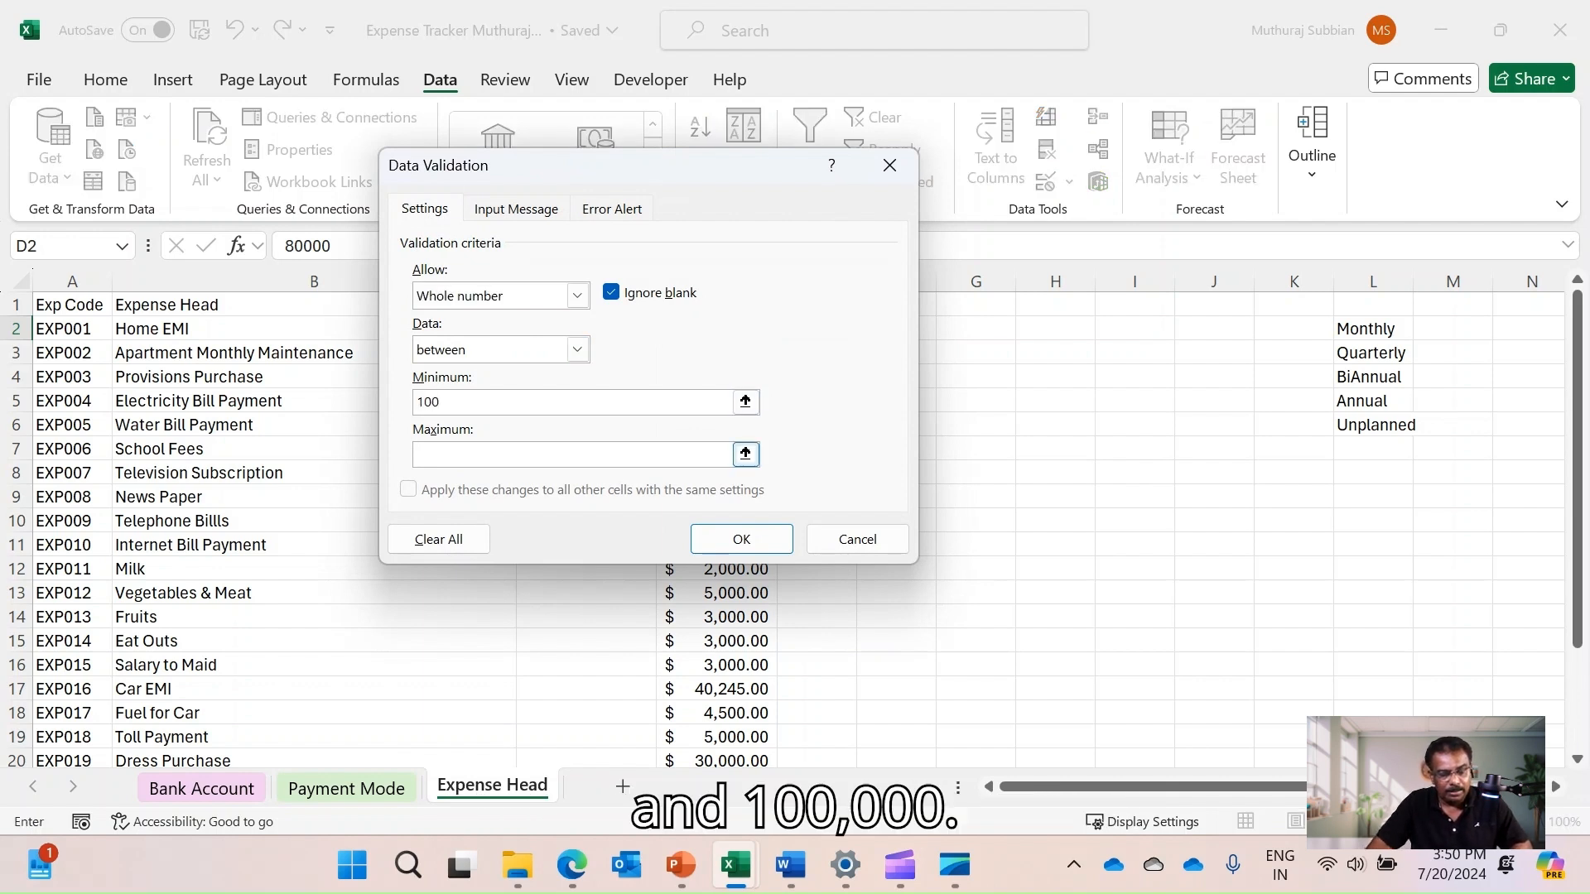
{"action": "type", "text": "1000"}
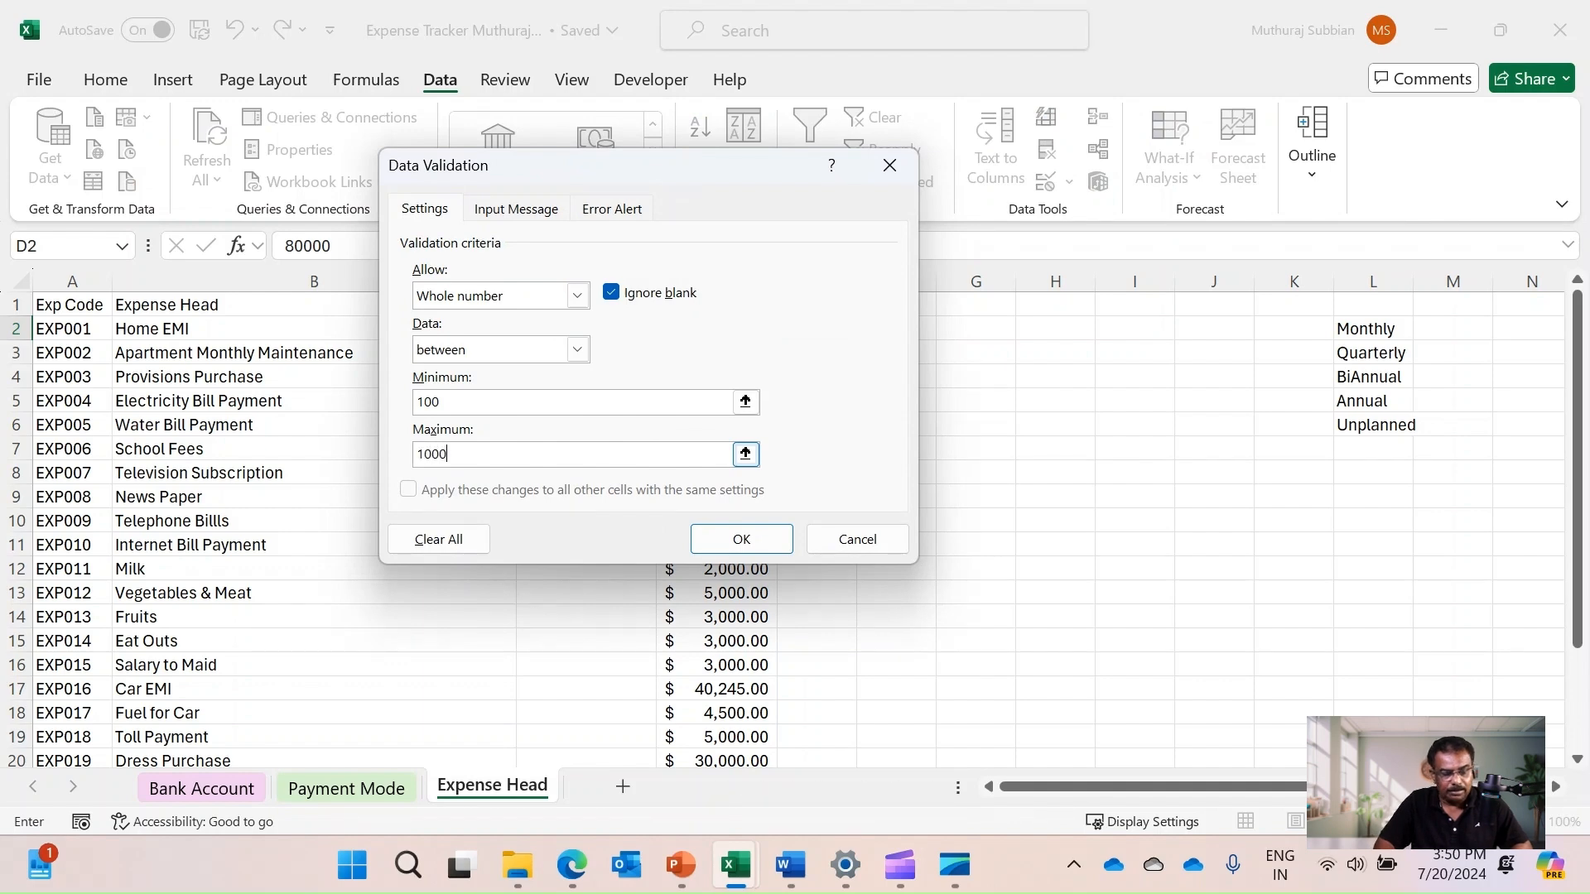
Complete the whole-number validation rule for cell D2 with a maximum of 100000 and apply it
{"action": "type", "text": "00"}
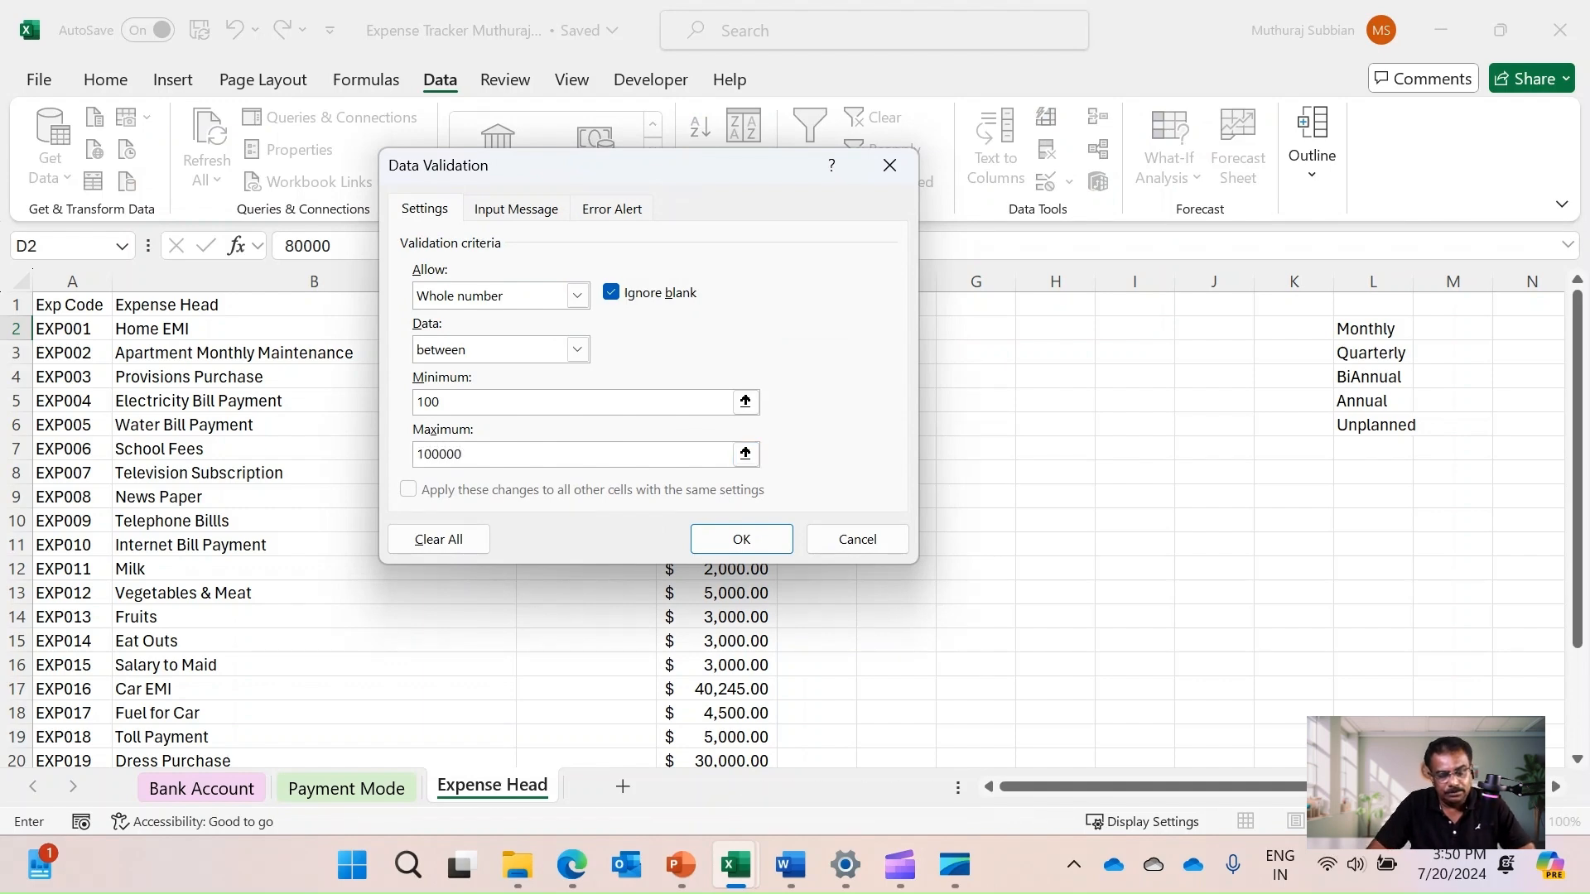
{"action": "left_click", "coordinate": [742, 539]}
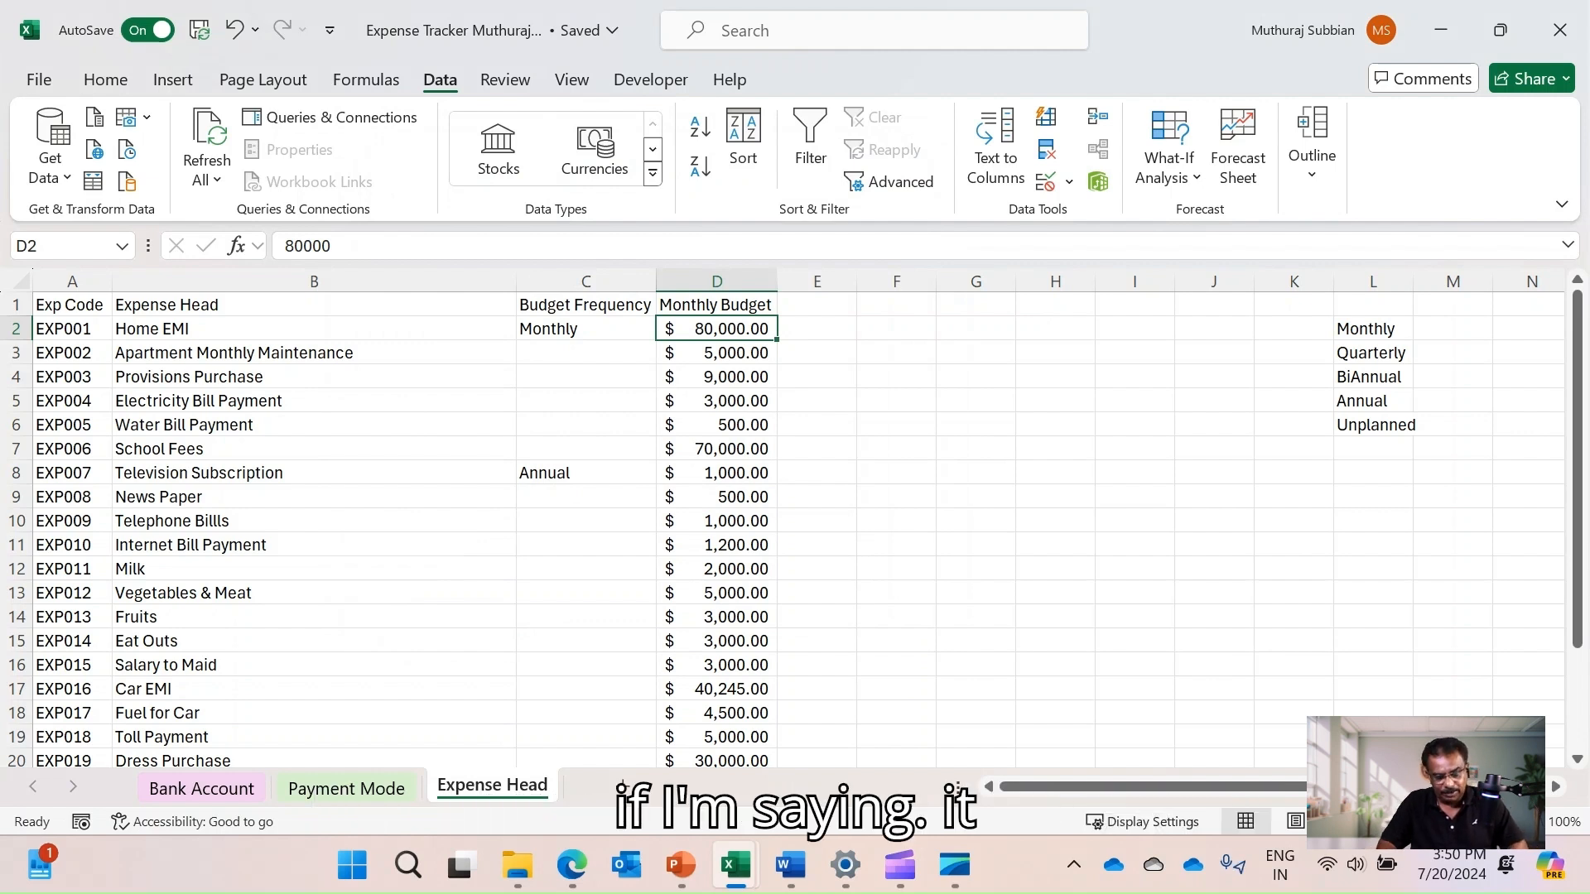
Test the validation rule on the Home EMI monthly budget by trying the out-of-range values 50 and 800000
{"action": "type", "text": "50"}
{"action": "key", "text": "Return"}
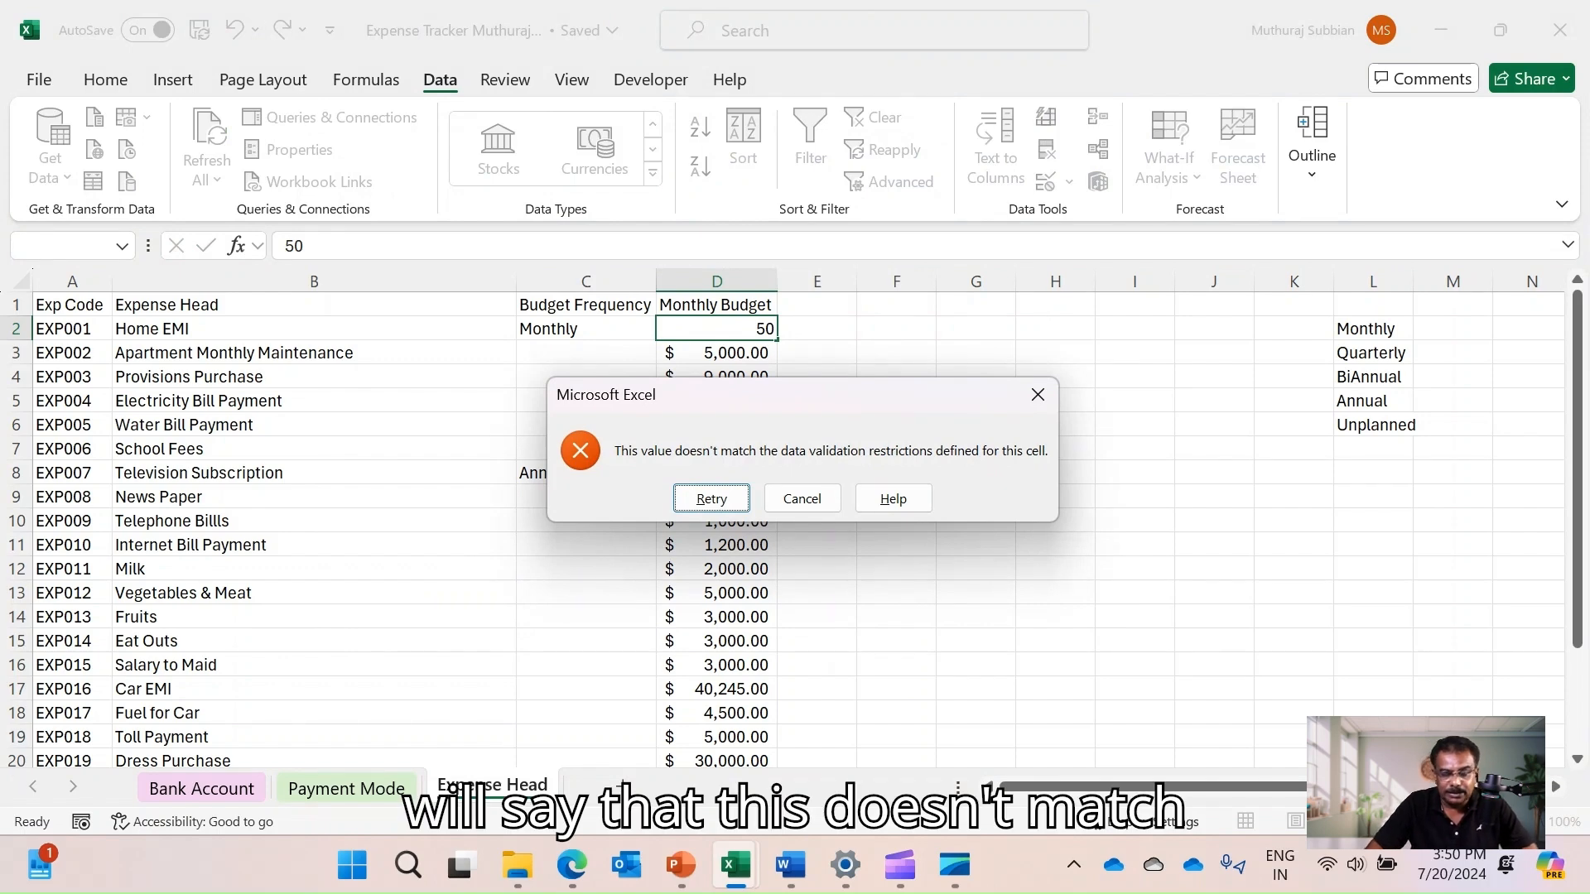
{"action": "key", "text": "Tab"}
{"action": "key", "text": "Return"}
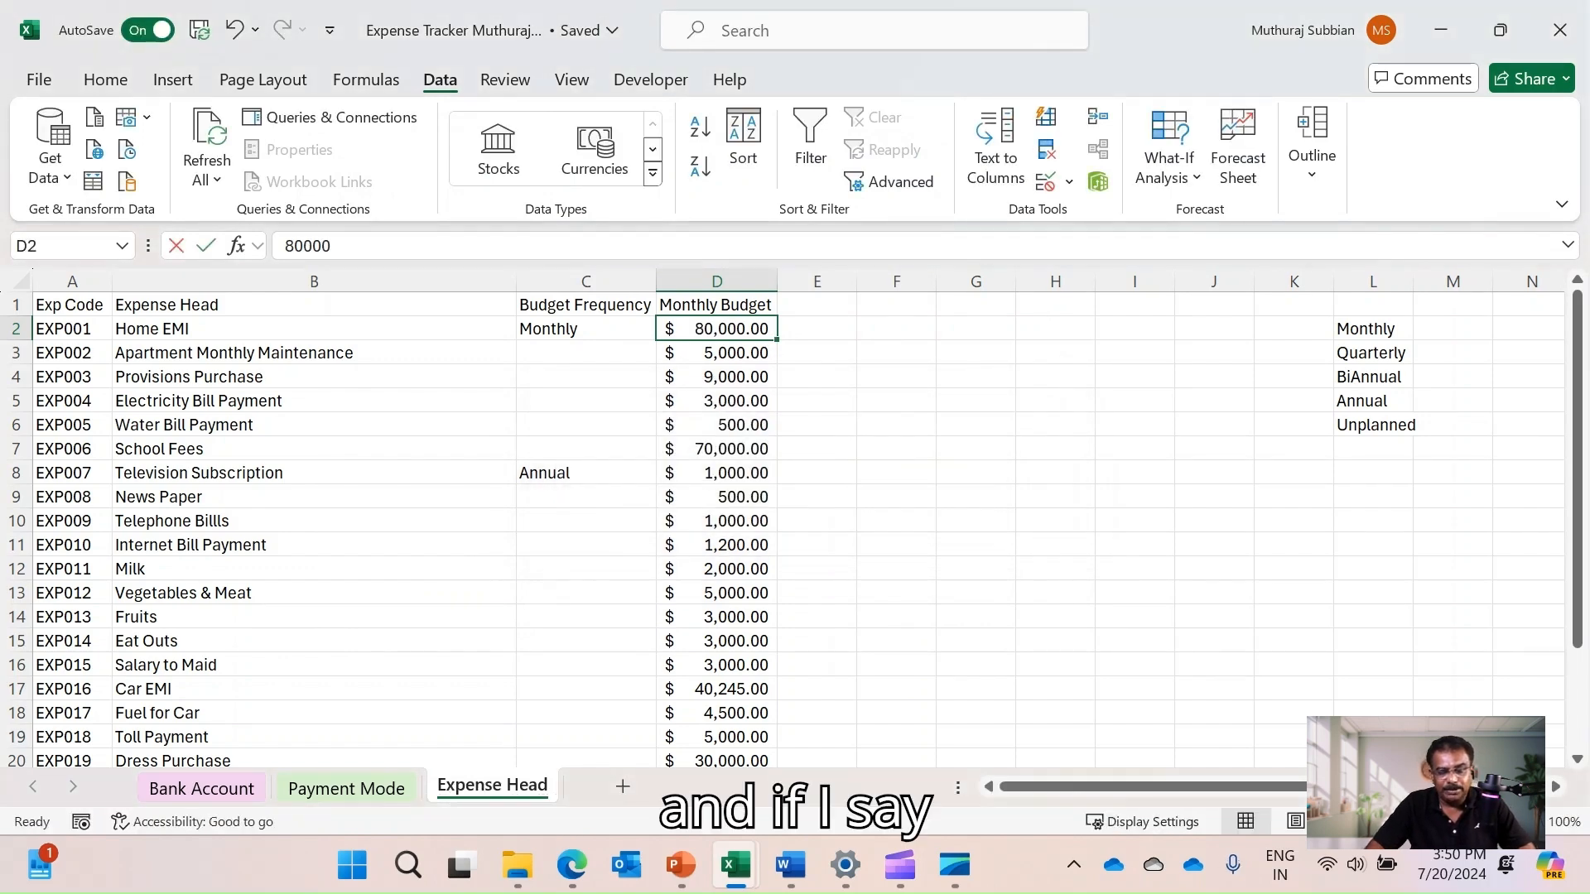
{"action": "key", "text": "F2"}
{"action": "type", "text": "0"}
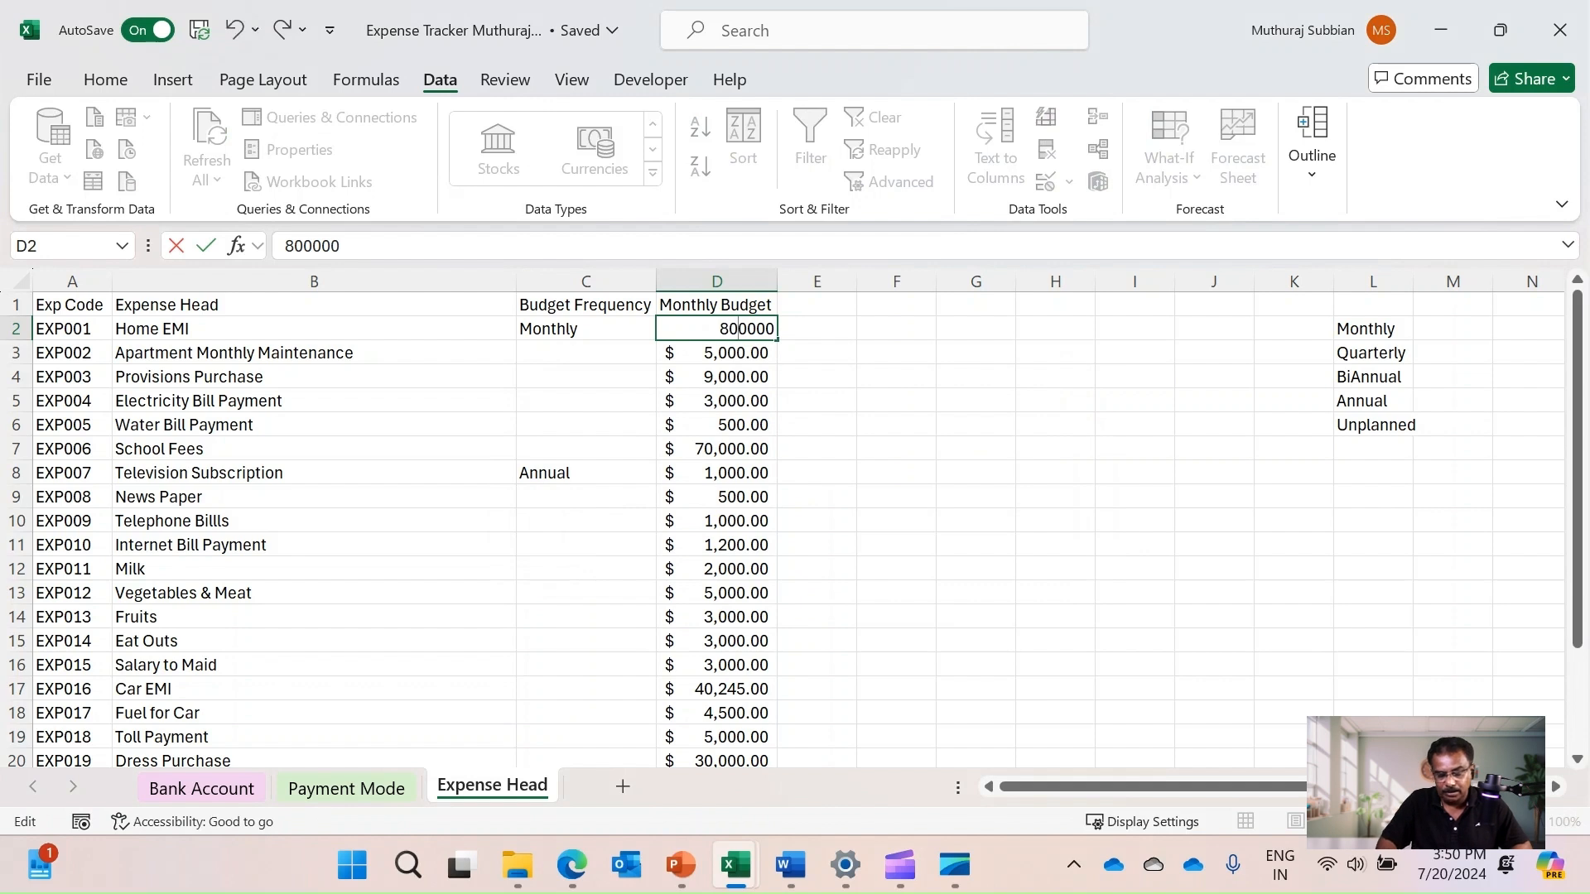
{"action": "key", "text": "Return"}
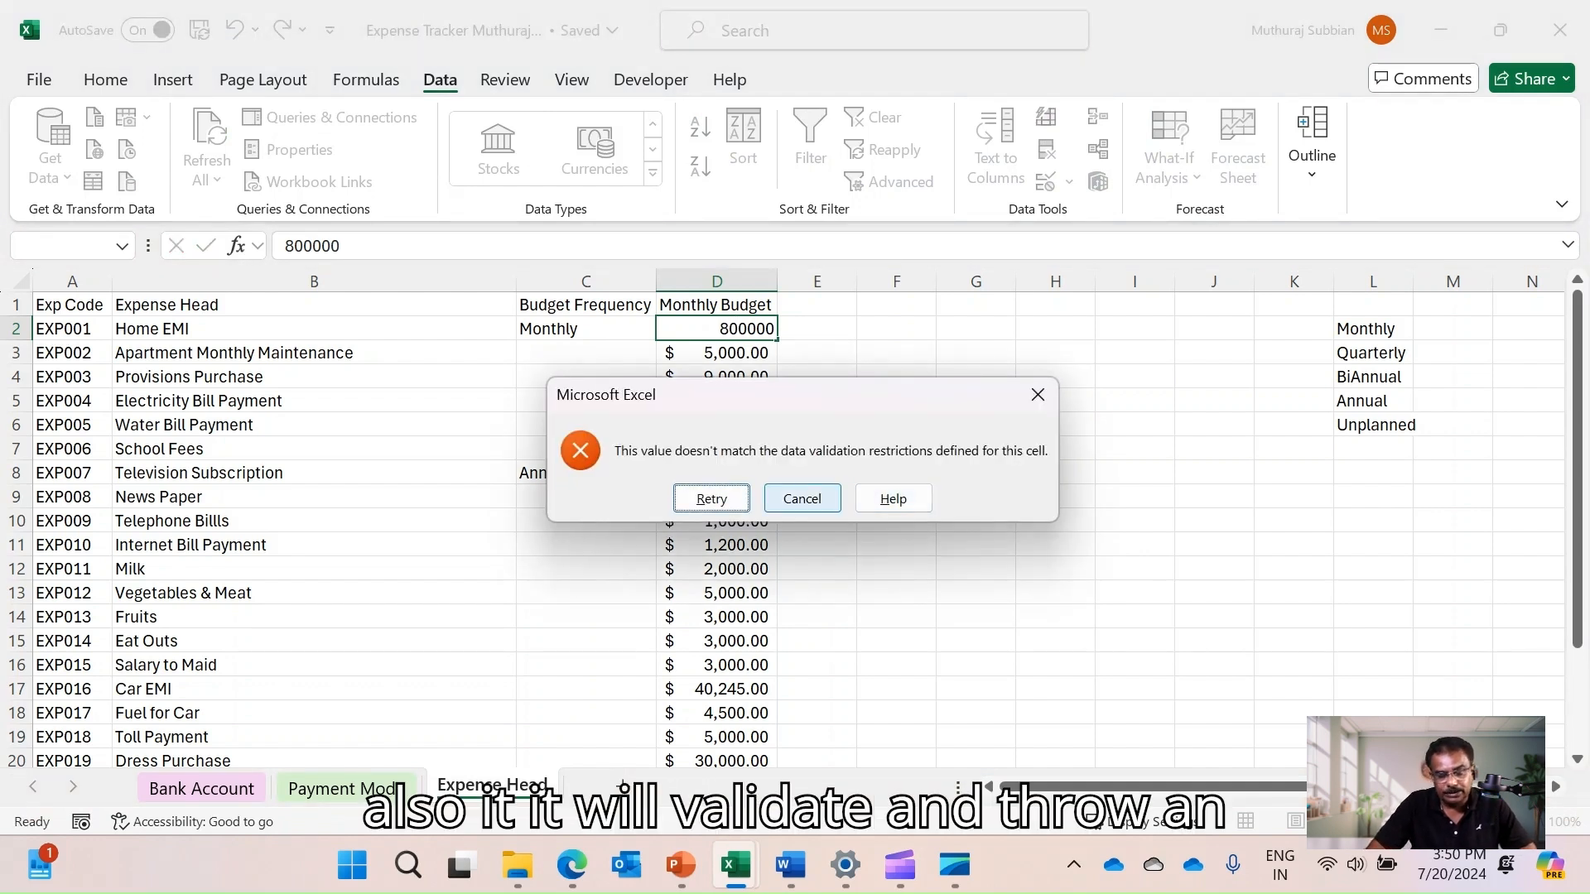
Set the Home EMI monthly budget in D2 to 560
{"action": "left_click", "coordinate": [711, 499]}
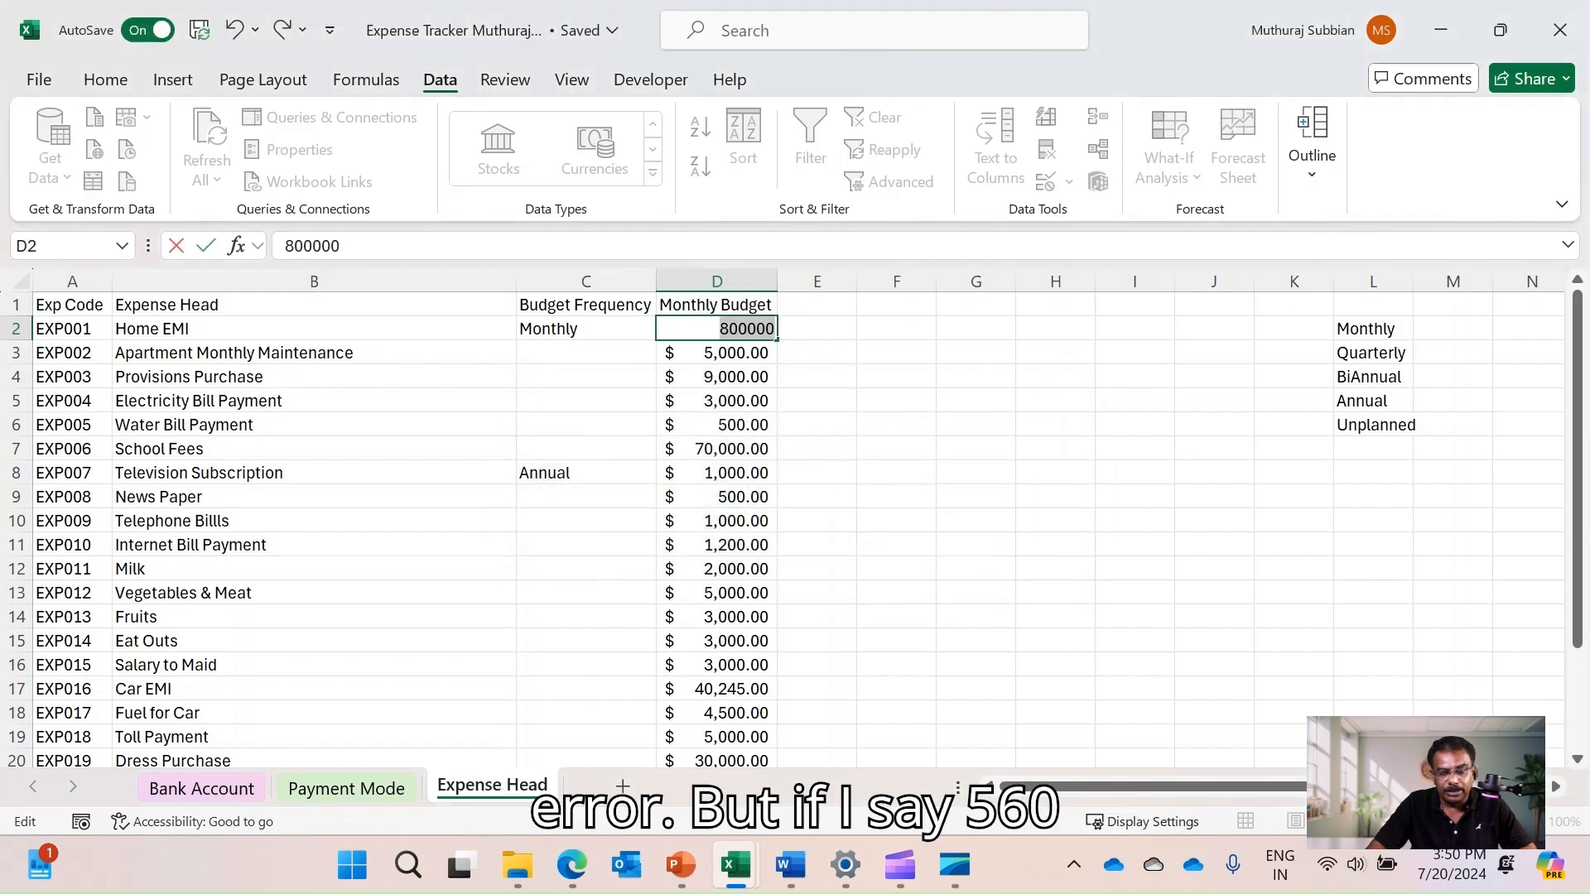
{"action": "type", "text": "560"}
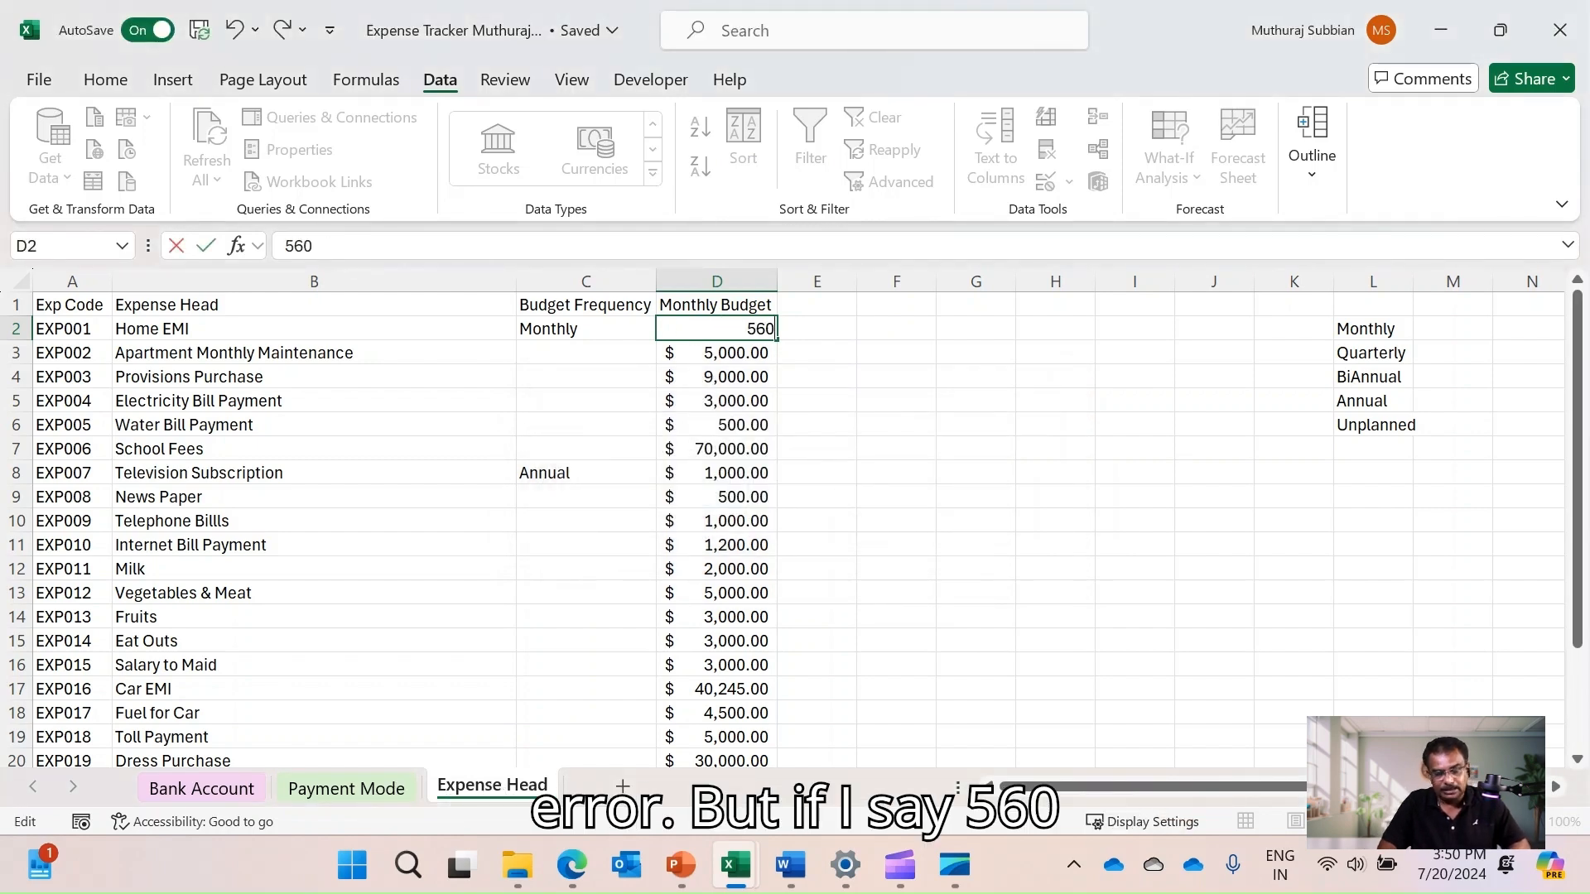
{"action": "key", "text": "Return"}
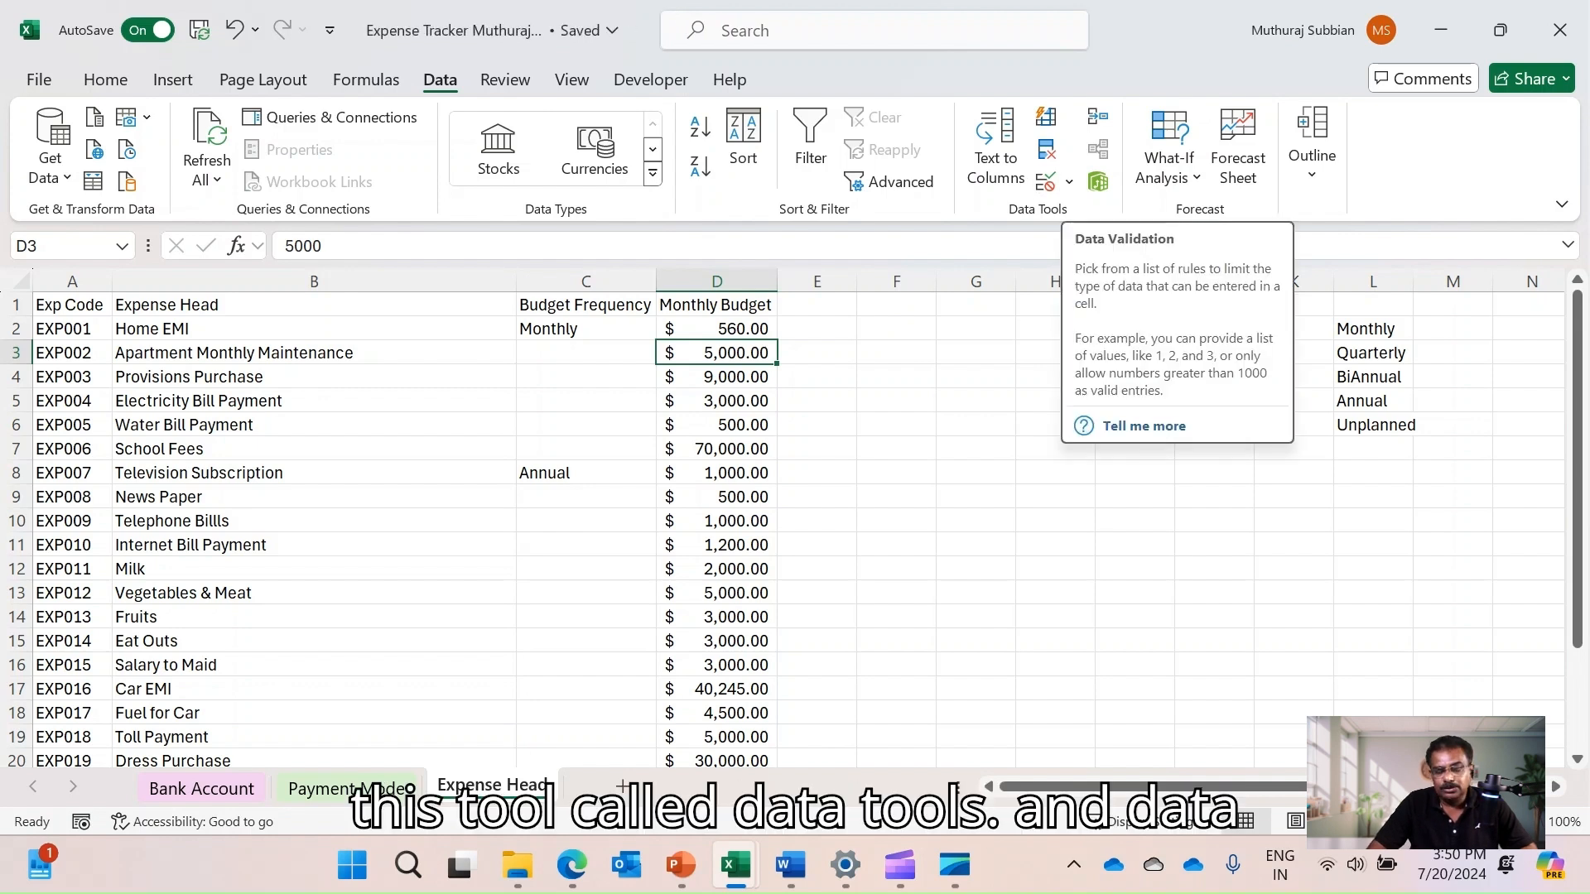
{"action": "left_click", "coordinate": [1069, 181]}
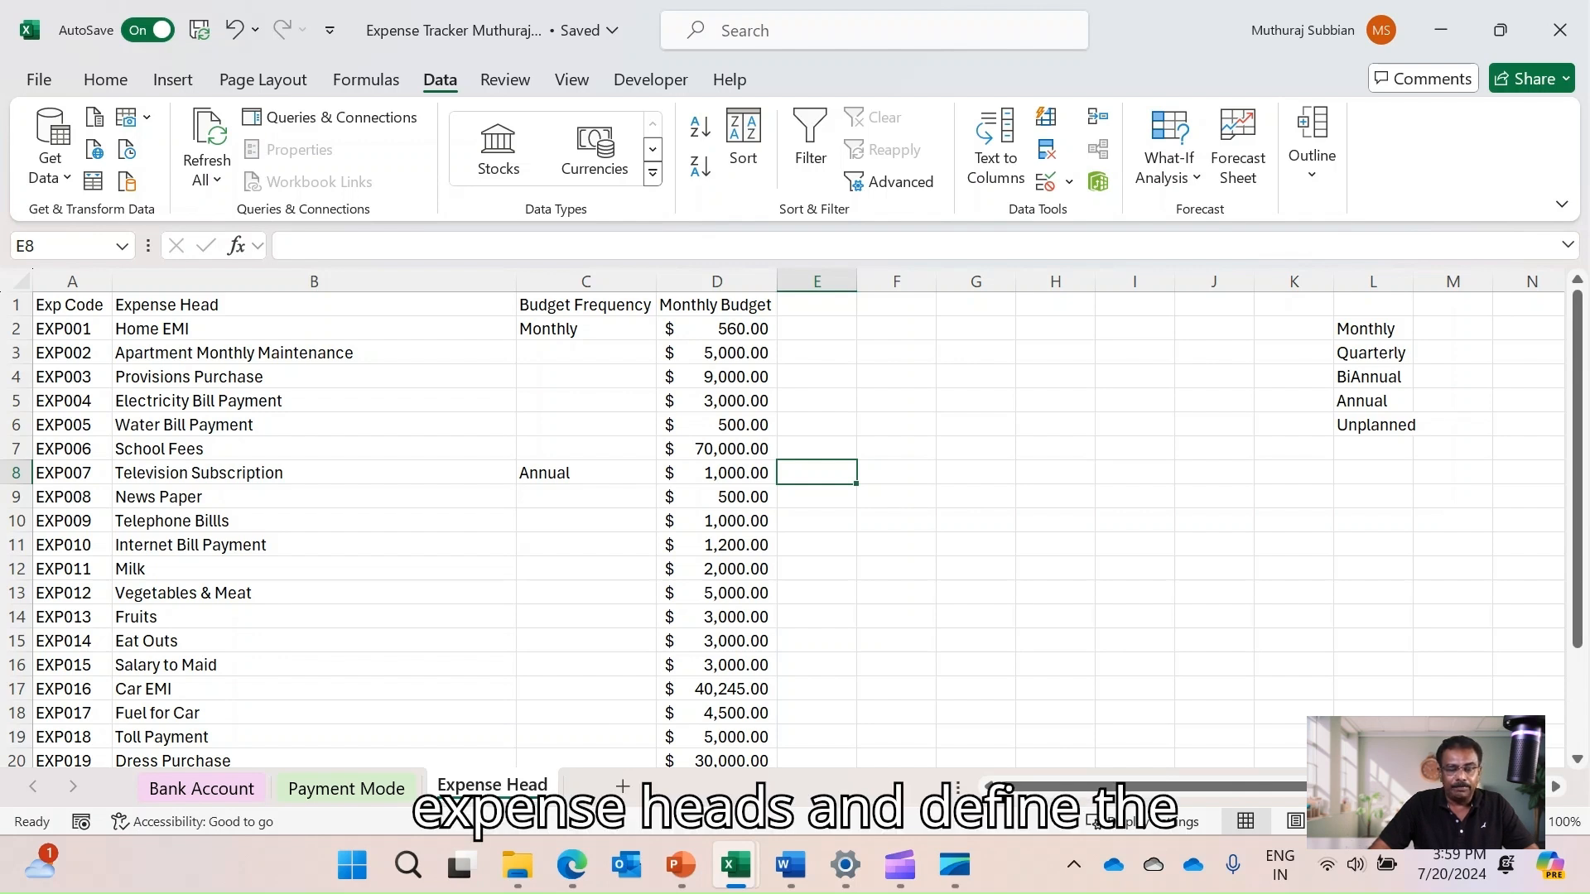
{"action": "left_click", "coordinate": [313, 353]}
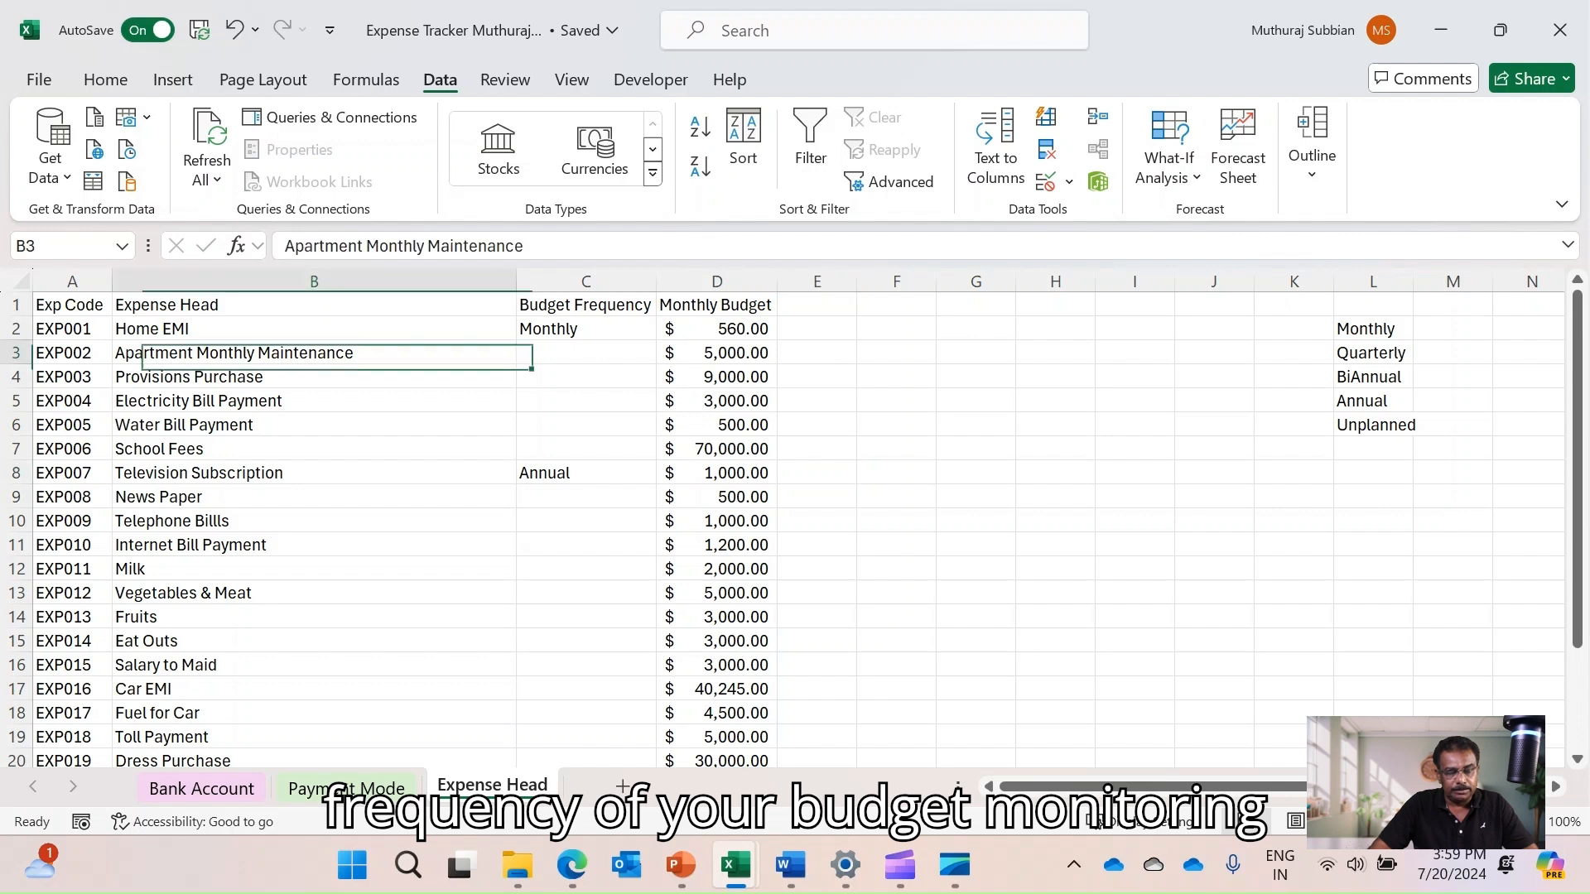
{"action": "left_click", "coordinate": [718, 304]}
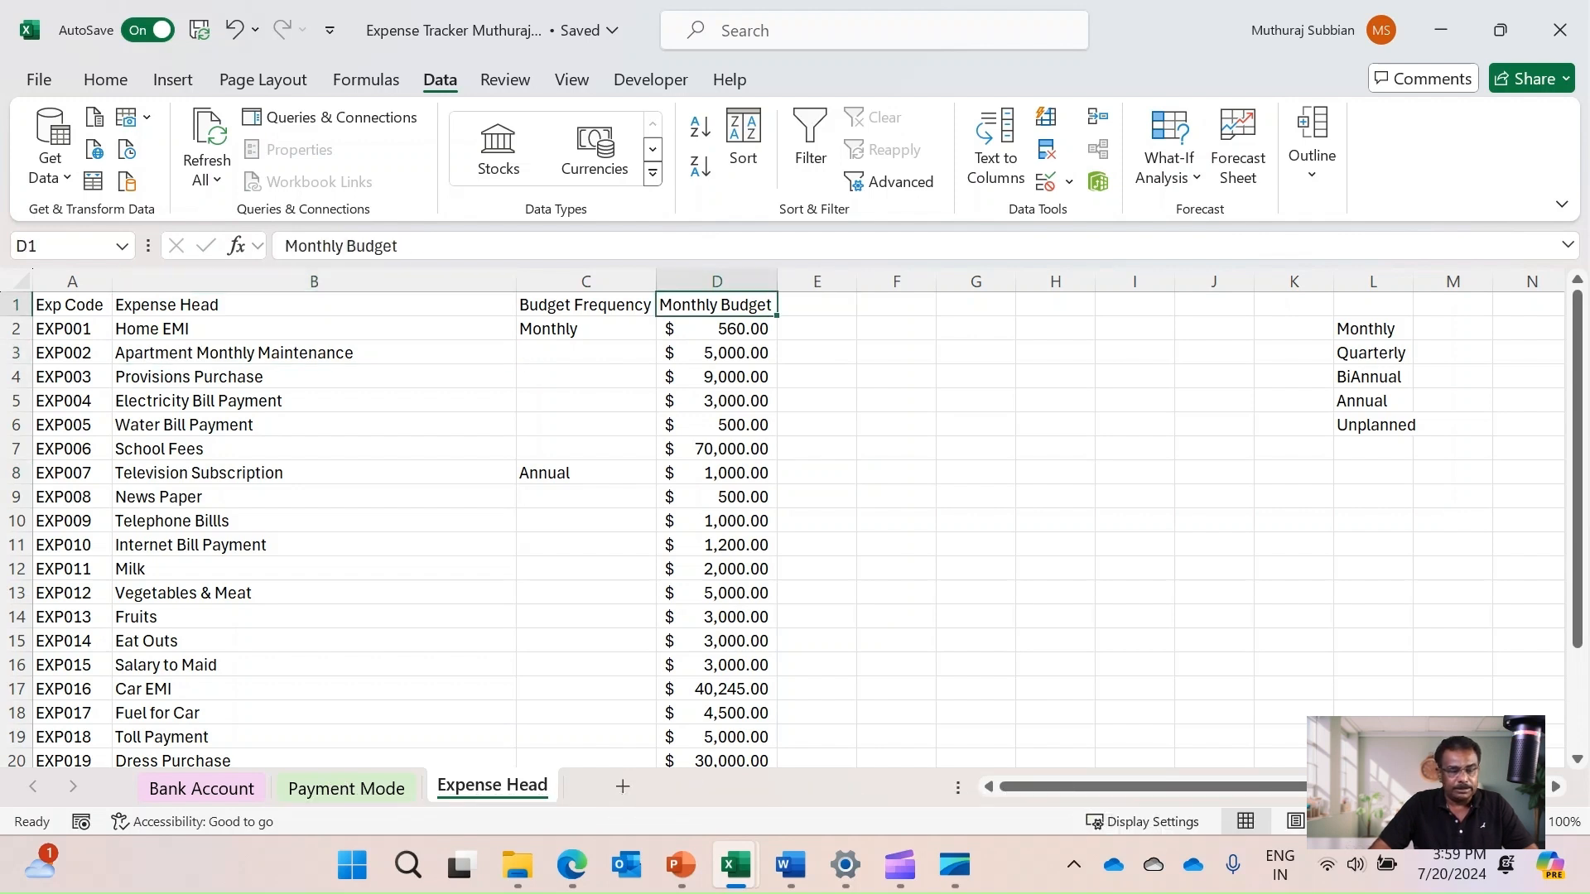
Switch to the Expense Tracker - Final workbook and copy its budget frequency values for all expense heads, C3:C25
{"action": "mouse_move", "coordinate": [900, 865]}
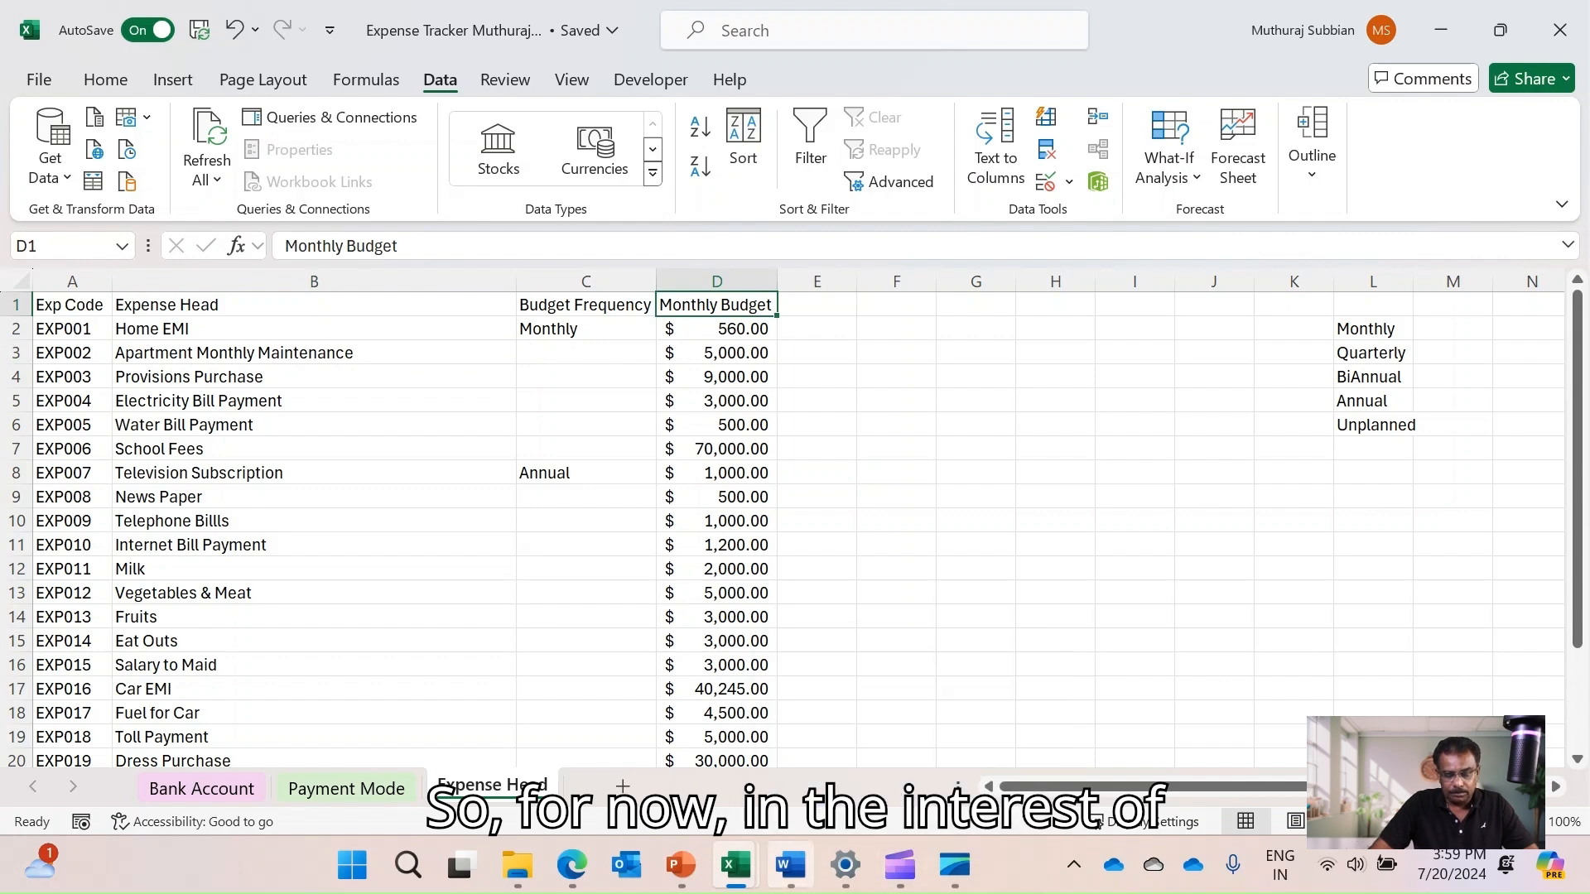
{"action": "mouse_move", "coordinate": [735, 865]}
{"action": "left_click", "coordinate": [869, 728]}
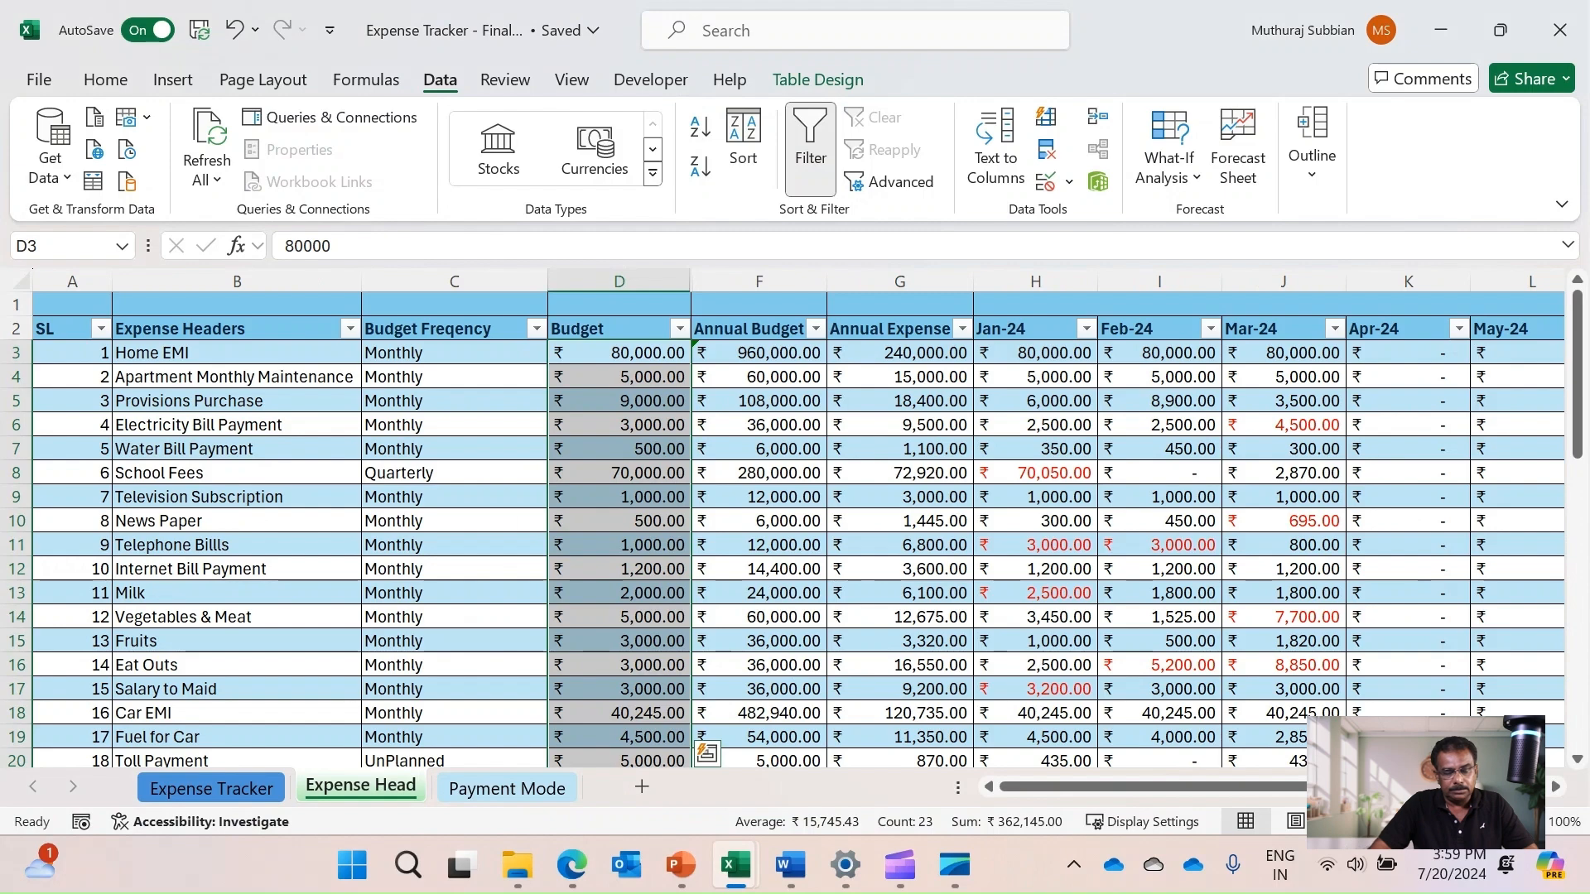
{"action": "left_click", "coordinate": [454, 353]}
{"action": "scroll", "coordinate": [454, 530], "scroll_direction": "down", "scroll_amount": 4}
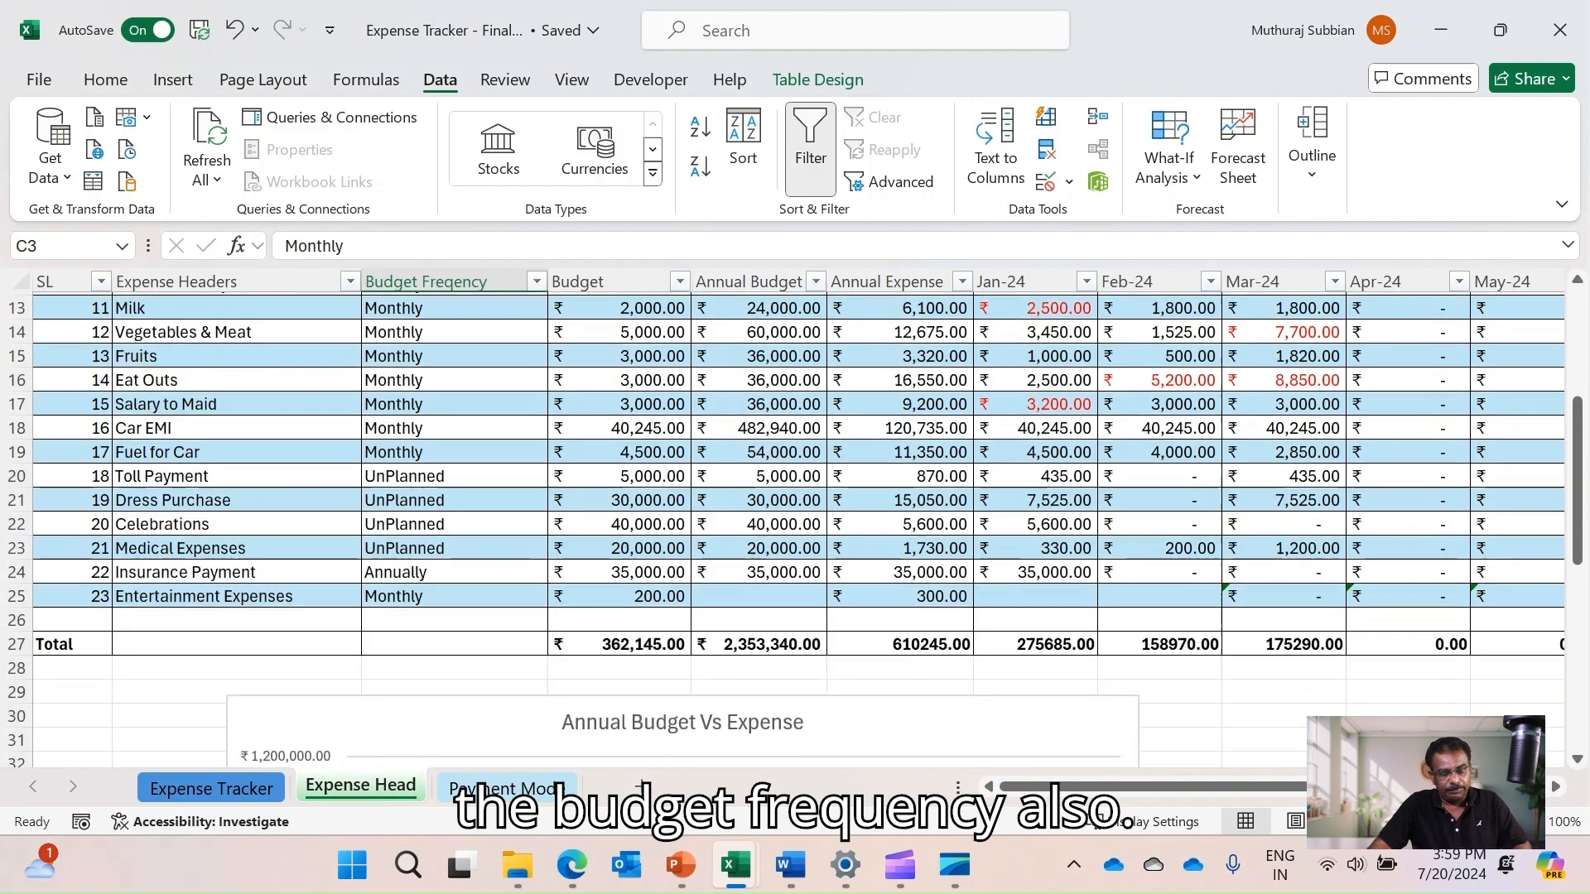
{"action": "left_click", "coordinate": [454, 593], "text": "shift"}
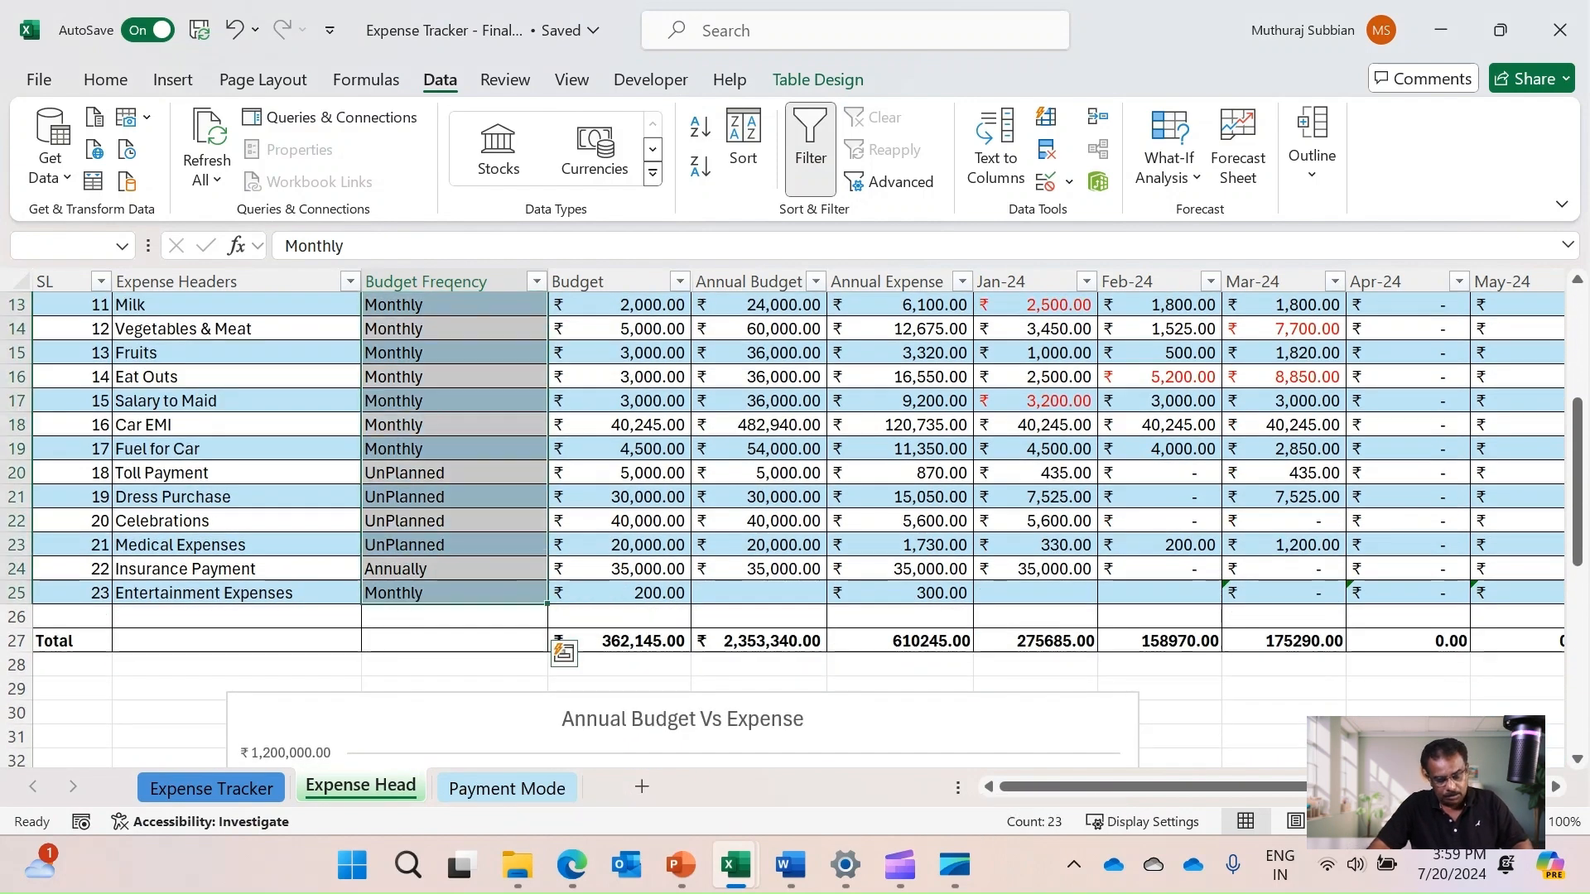
{"action": "key", "text": "ctrl+c"}
Return to the expense tracker being built and paste the copied frequencies into the Budget Frequency column starting at C2
{"action": "mouse_move", "coordinate": [790, 866]}
{"action": "mouse_move", "coordinate": [735, 865]}
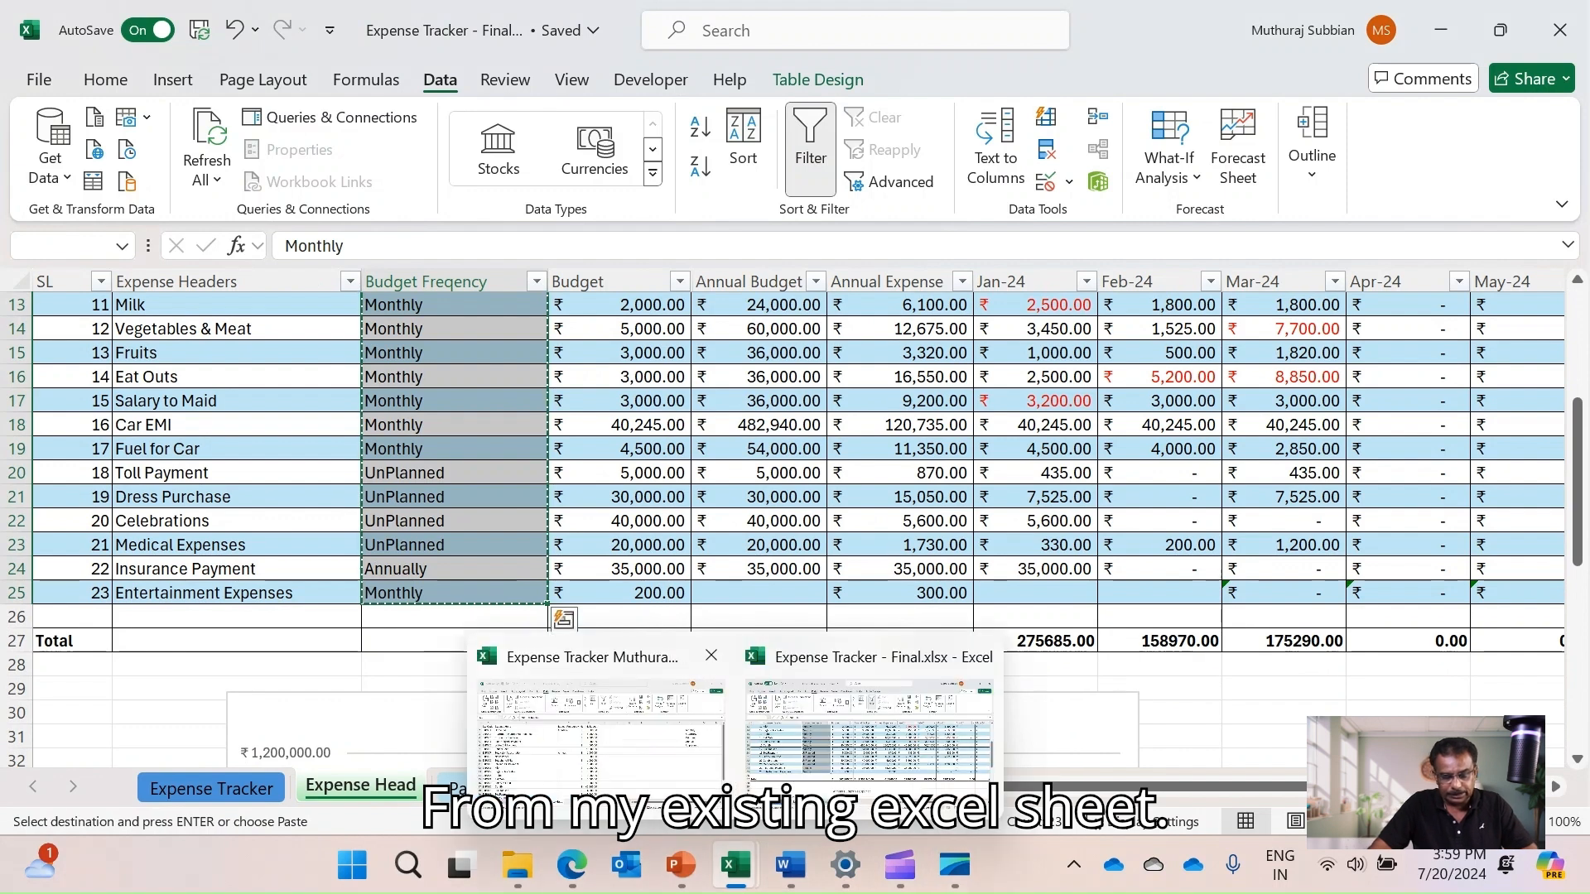
{"action": "left_click", "coordinate": [600, 721]}
{"action": "left_click", "coordinate": [585, 329]}
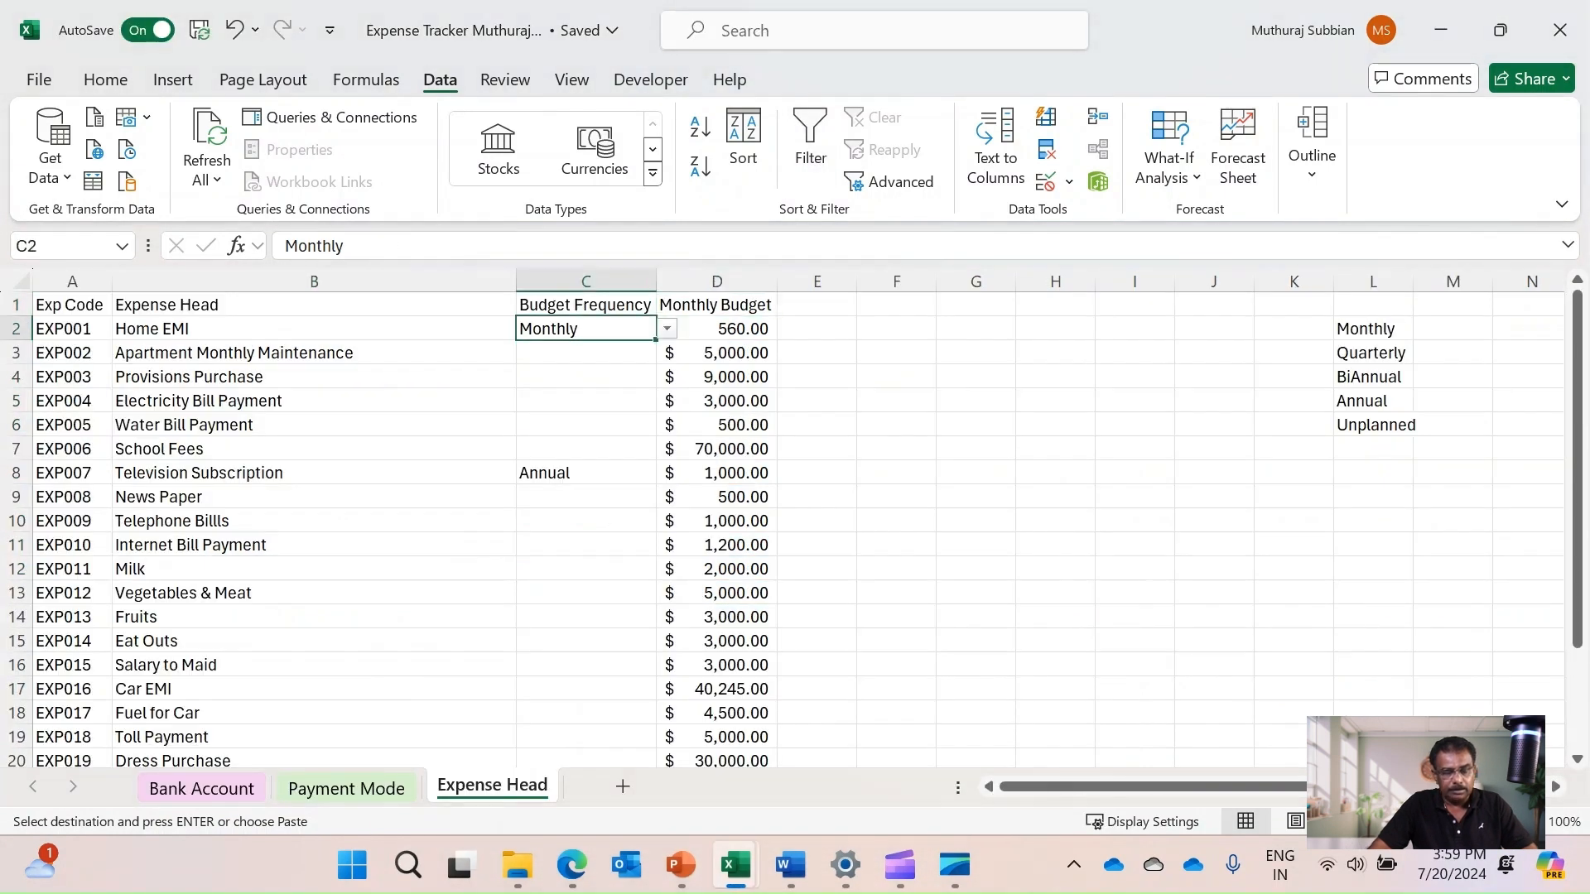
{"action": "right_click", "coordinate": [552, 329]}
{"action": "left_click", "coordinate": [650, 272]}
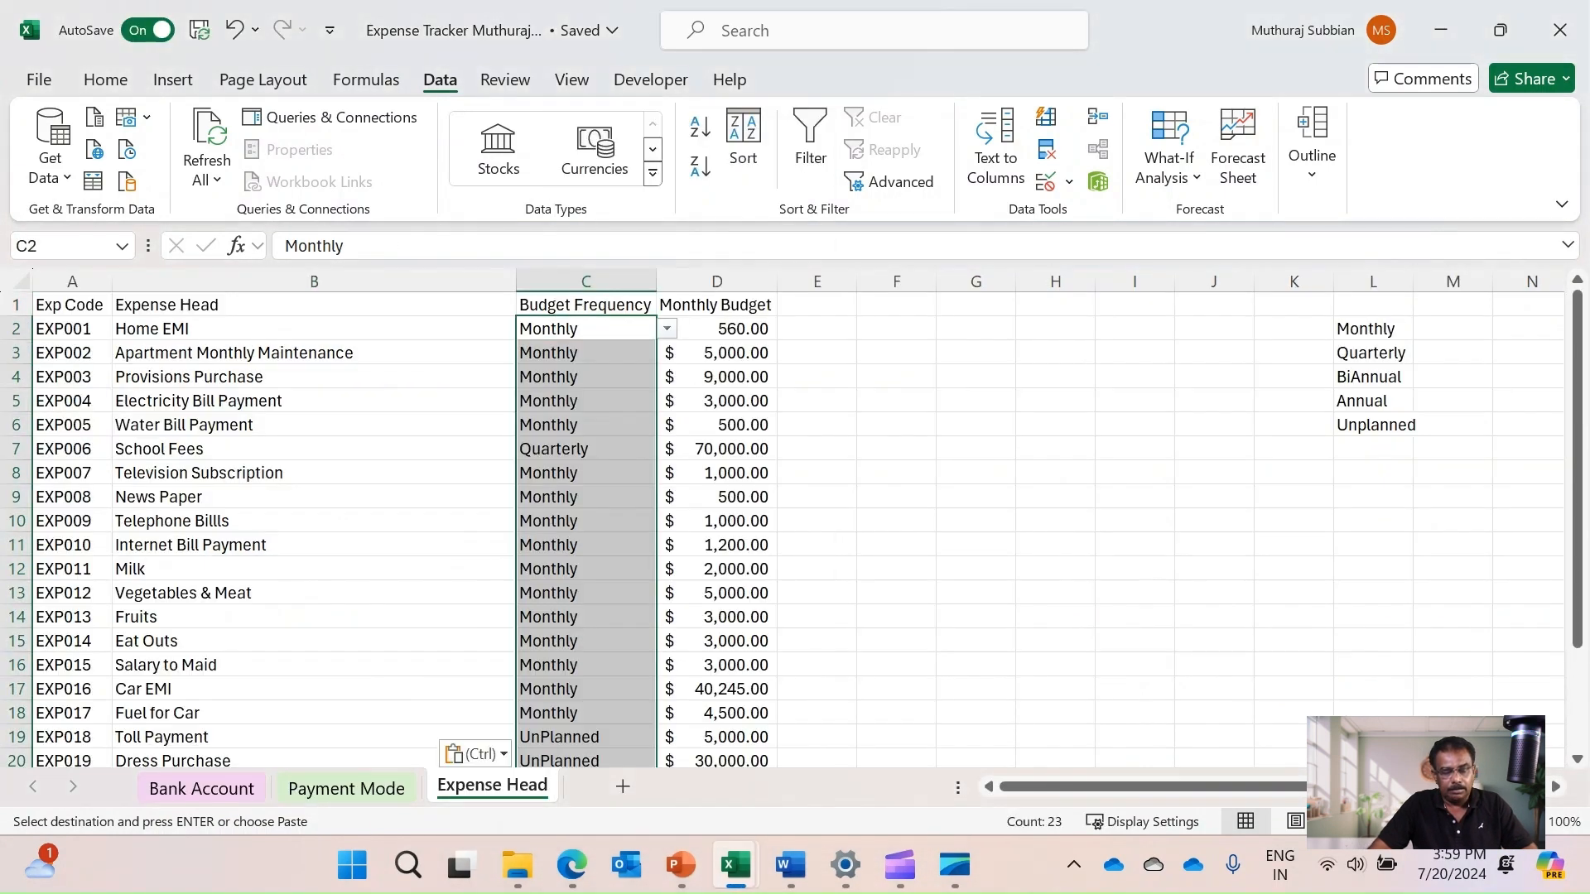
{"action": "left_click", "coordinate": [896, 377]}
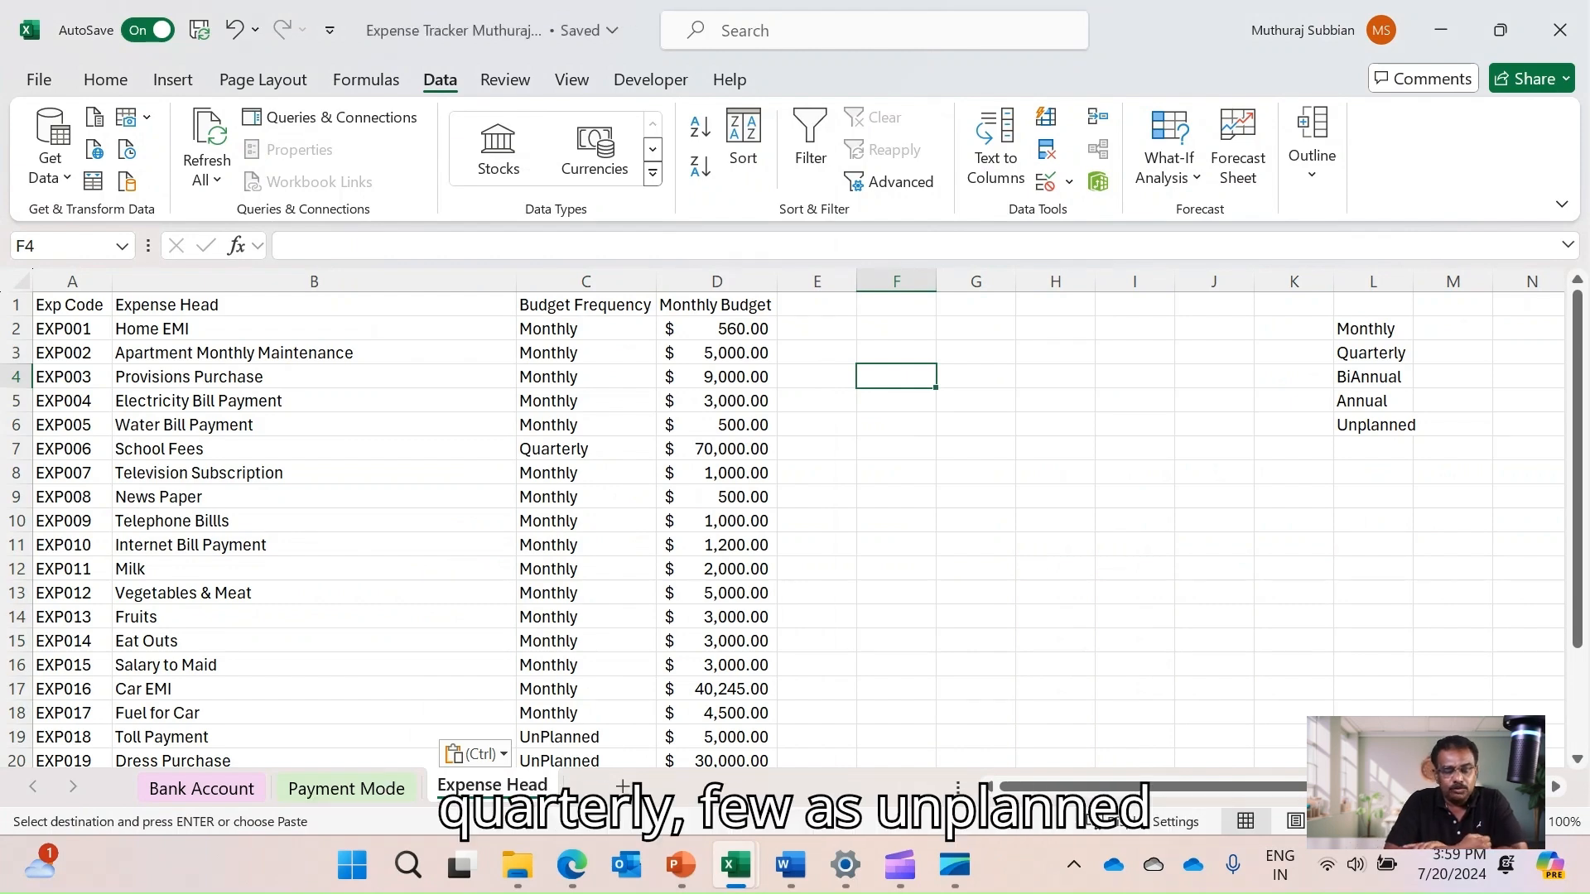
{"action": "scroll", "coordinate": [795, 530], "scroll_direction": "down", "scroll_amount": 2}
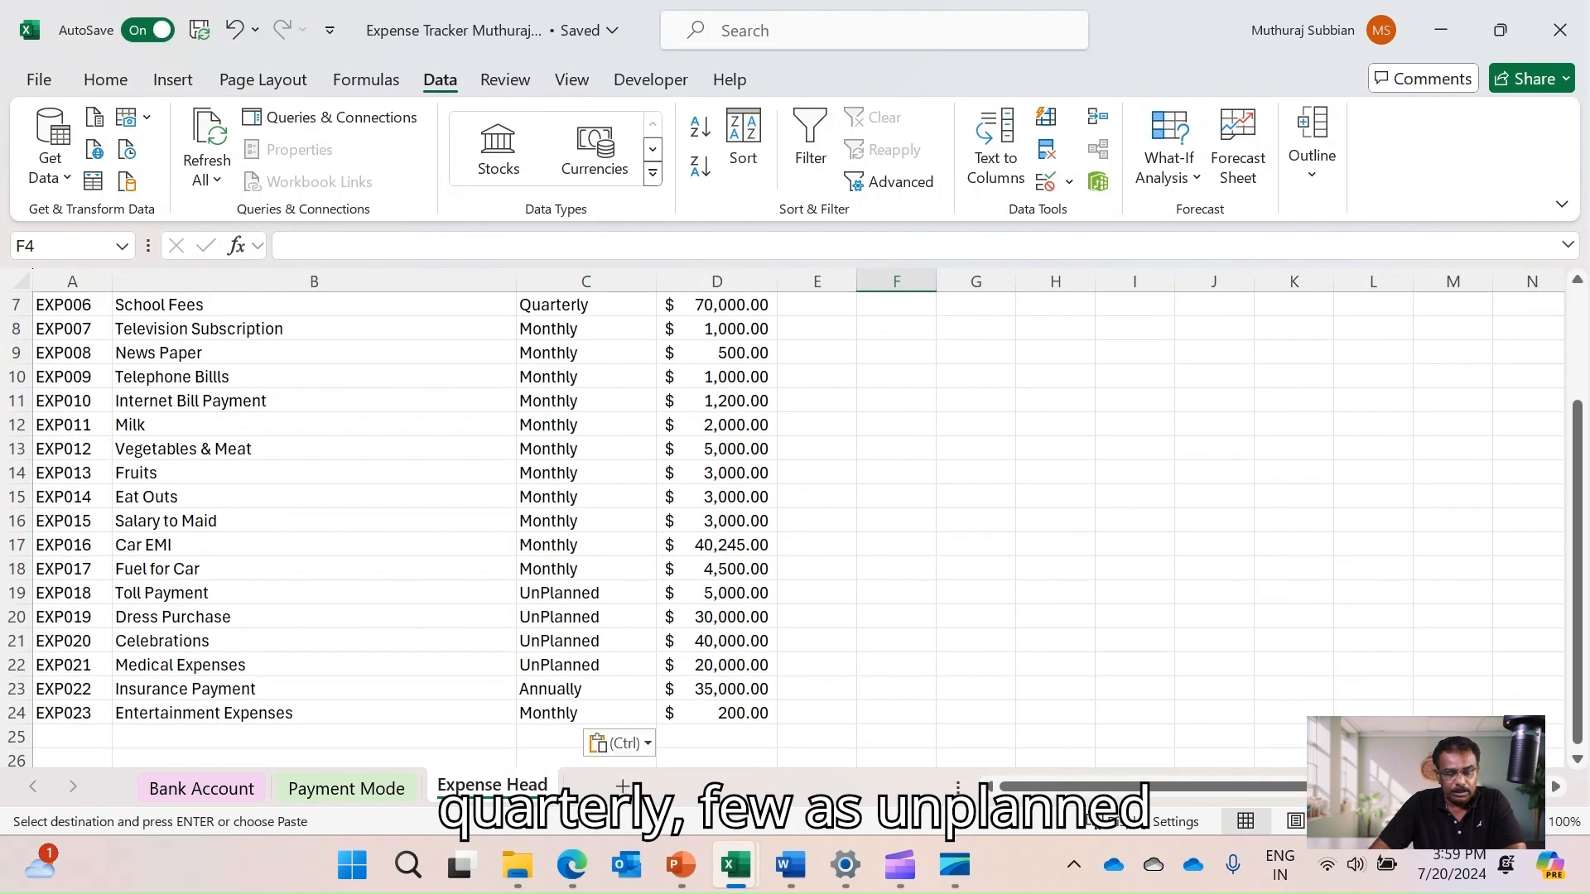
{"action": "scroll", "coordinate": [795, 530], "scroll_direction": "up", "scroll_amount": 2}
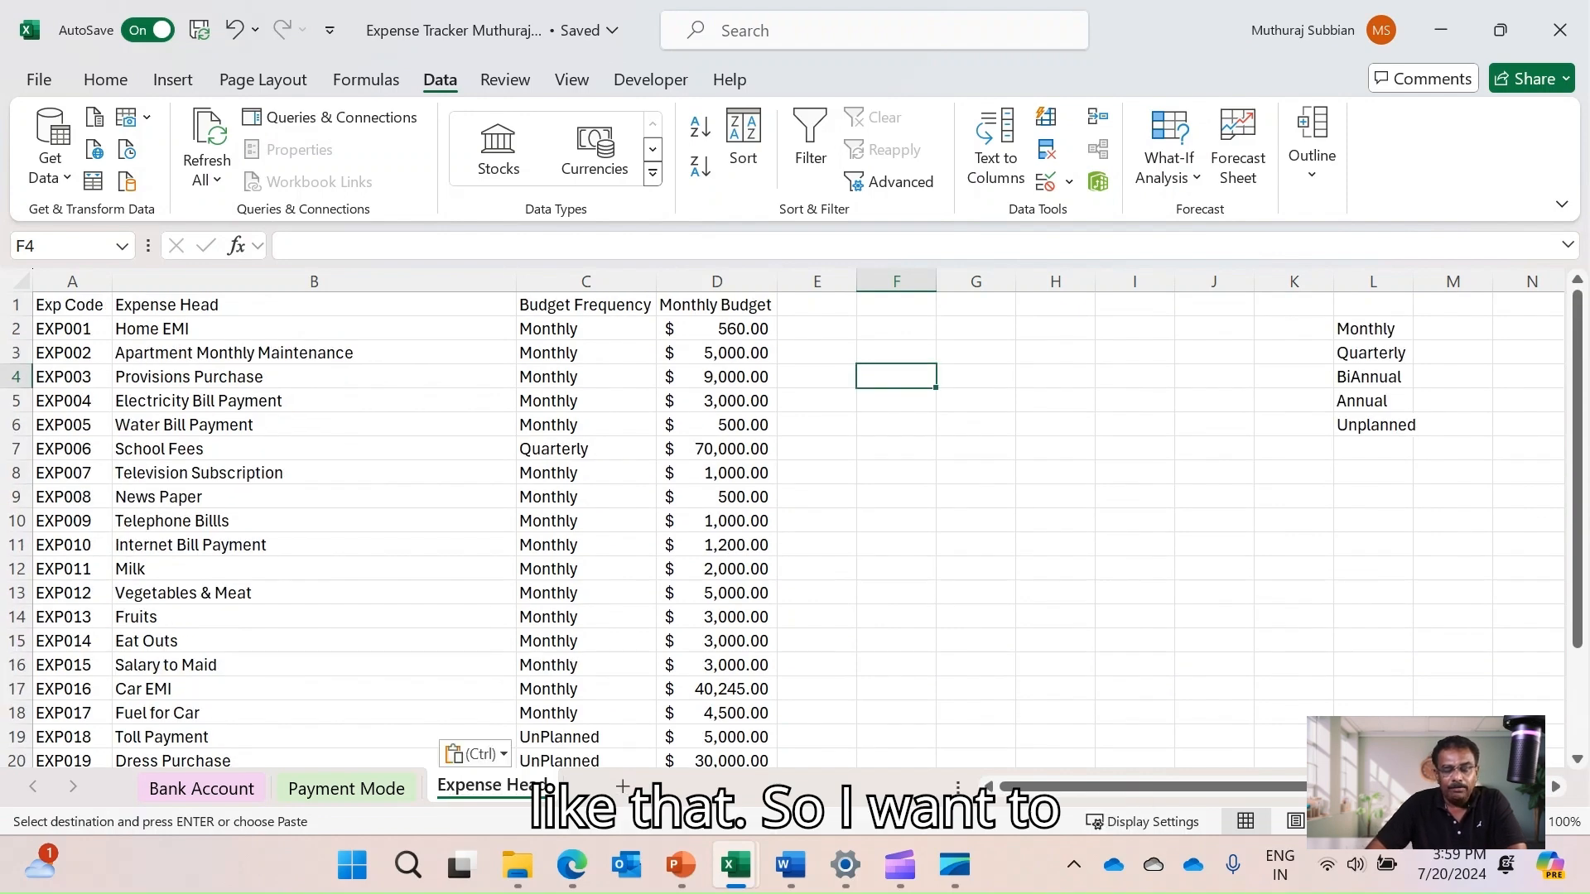
Widen column E and enter the header "Annual Budget" in E1
{"action": "left_click", "coordinate": [817, 305]}
{"action": "left_click_drag", "start_coordinate": [857, 281], "coordinate": [935, 282]}
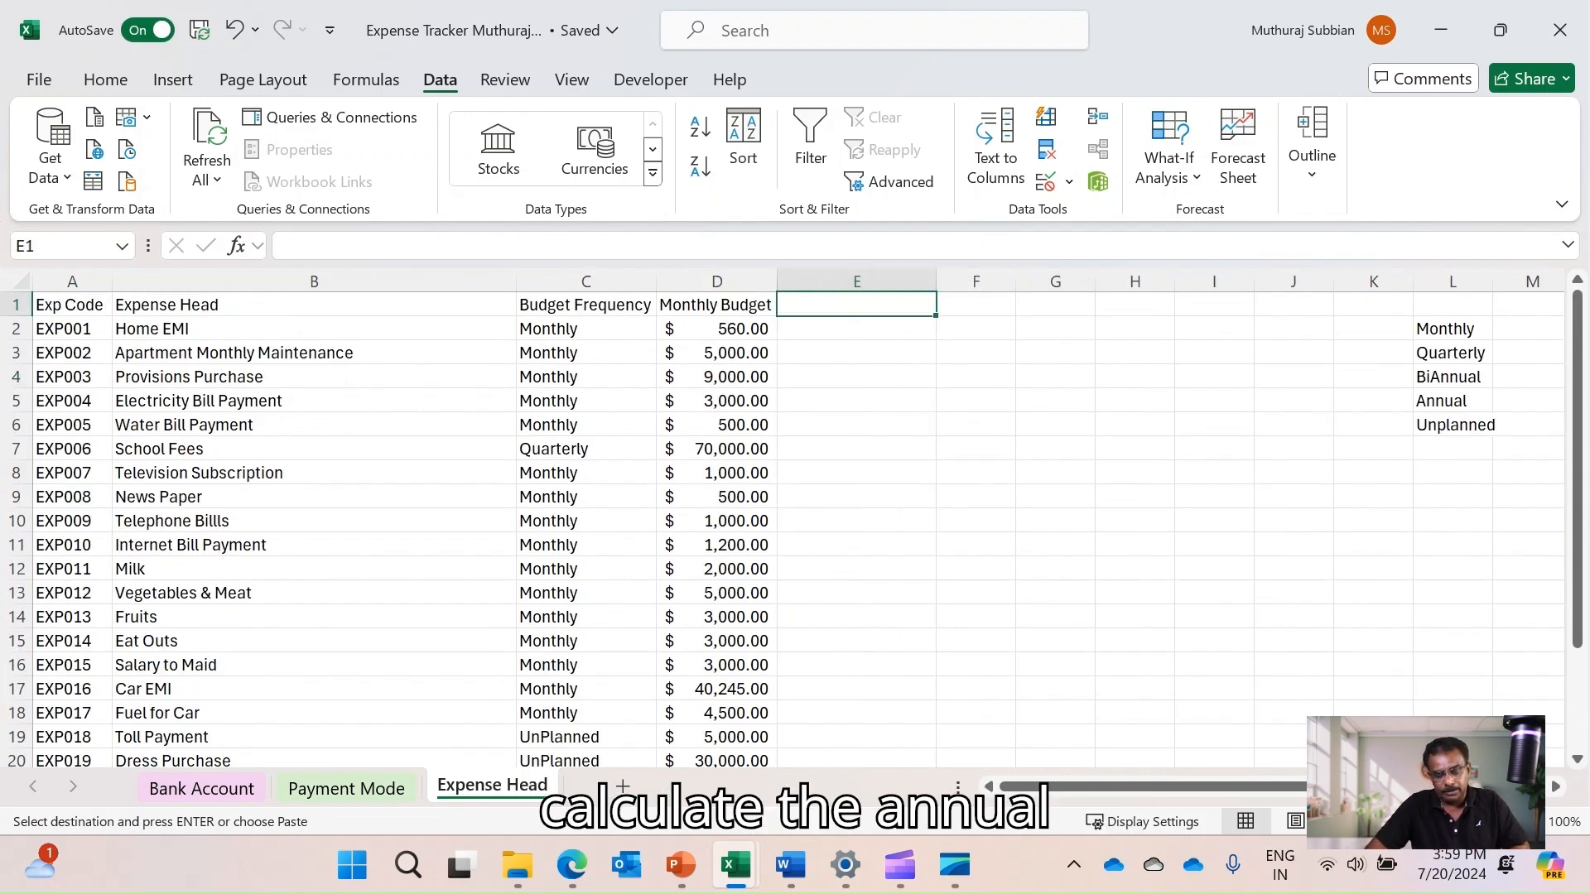
{"action": "type", "text": "Annual B"}
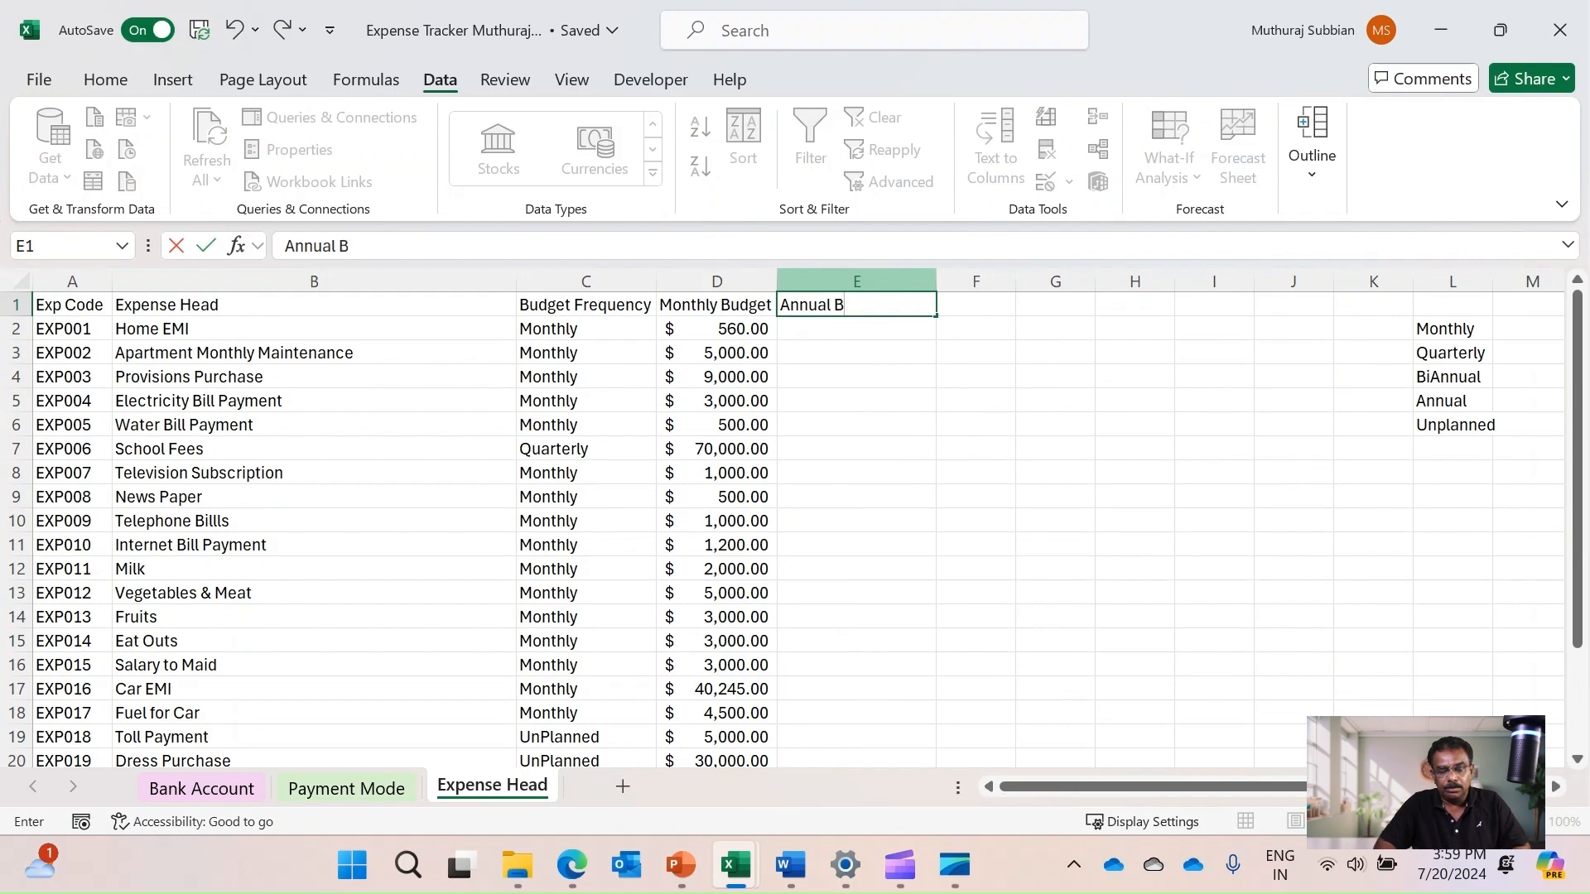
{"action": "type", "text": "uge"}
{"action": "key", "text": "BackSpace"}
{"action": "key", "text": "BackSpace"}
{"action": "type", "text": "d"}
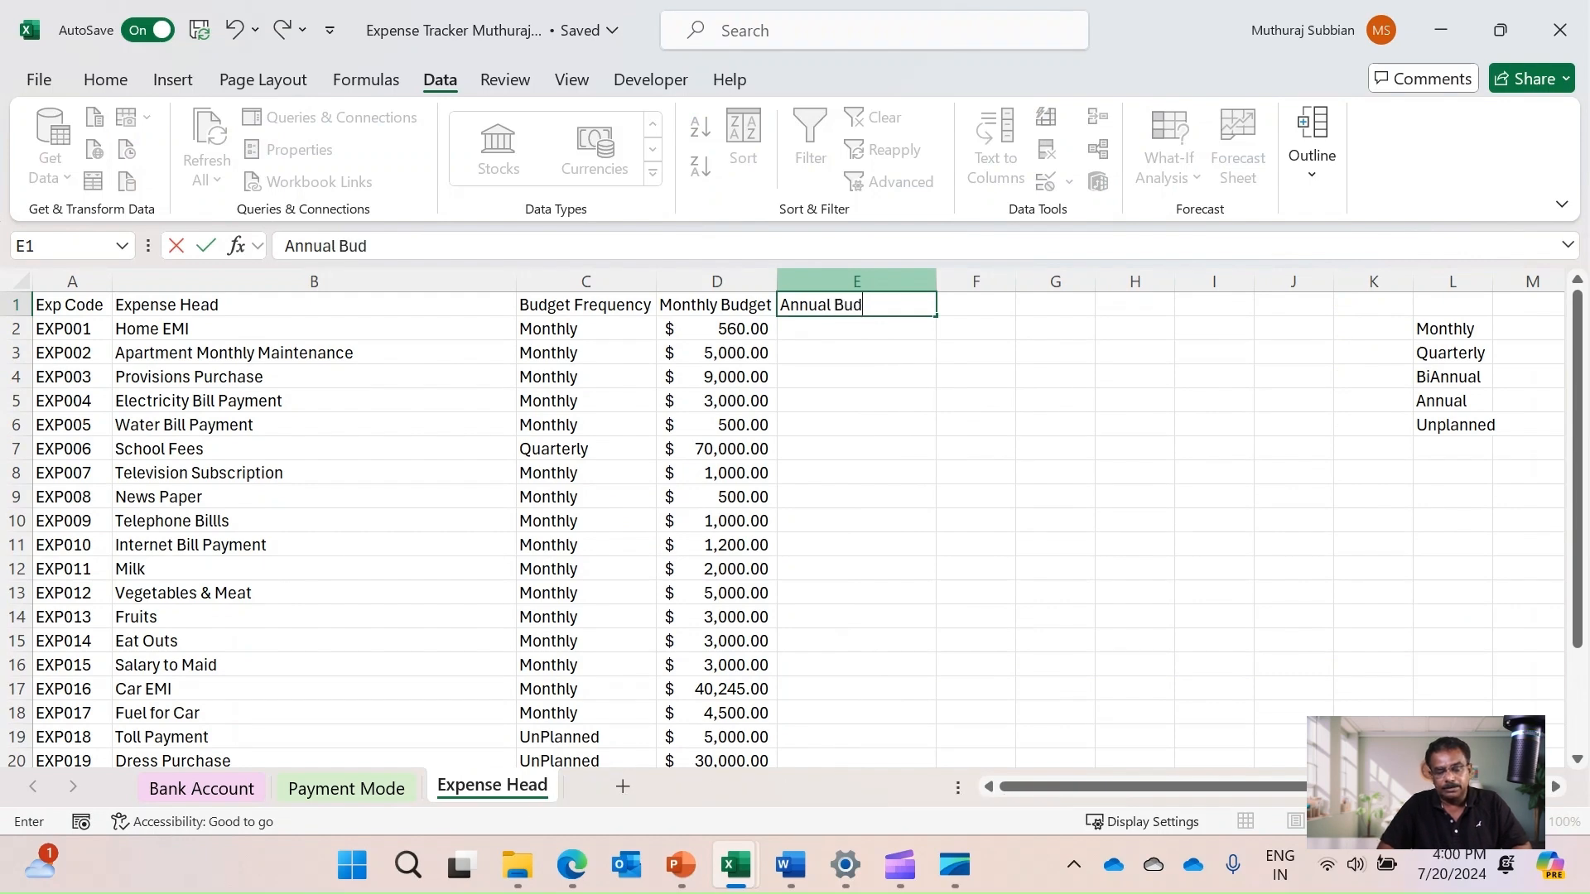
{"action": "type", "text": "get"}
{"action": "key", "text": "Return"}
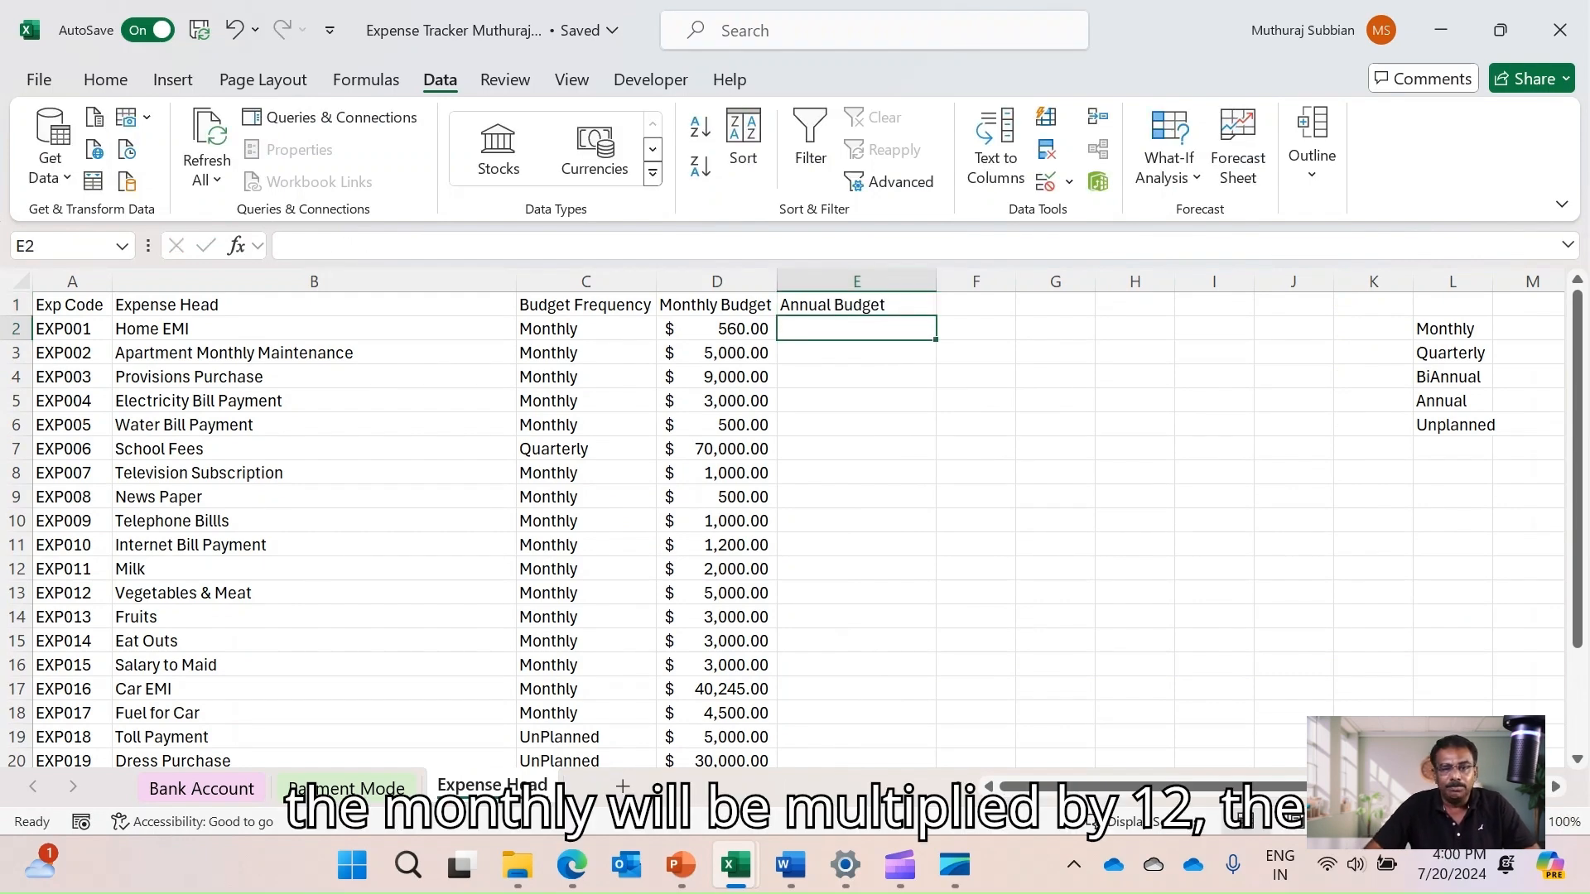
Review the different budget frequencies assigned to the expense heads in column C
{"action": "left_click", "coordinate": [585, 449]}
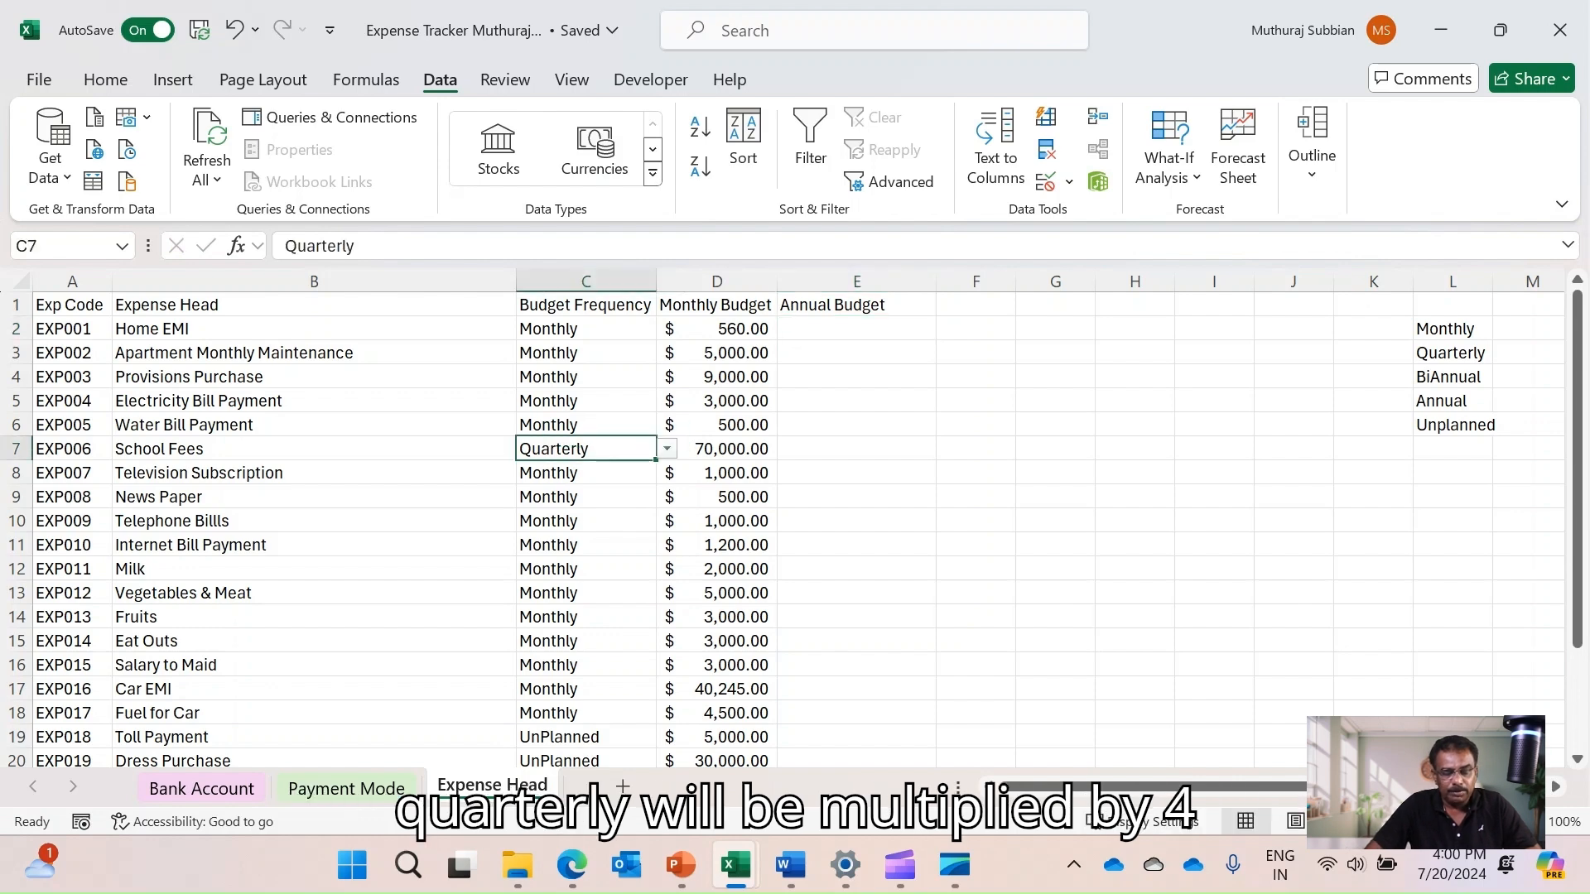
{"action": "scroll", "coordinate": [586, 530], "scroll_direction": "down", "scroll_amount": 2}
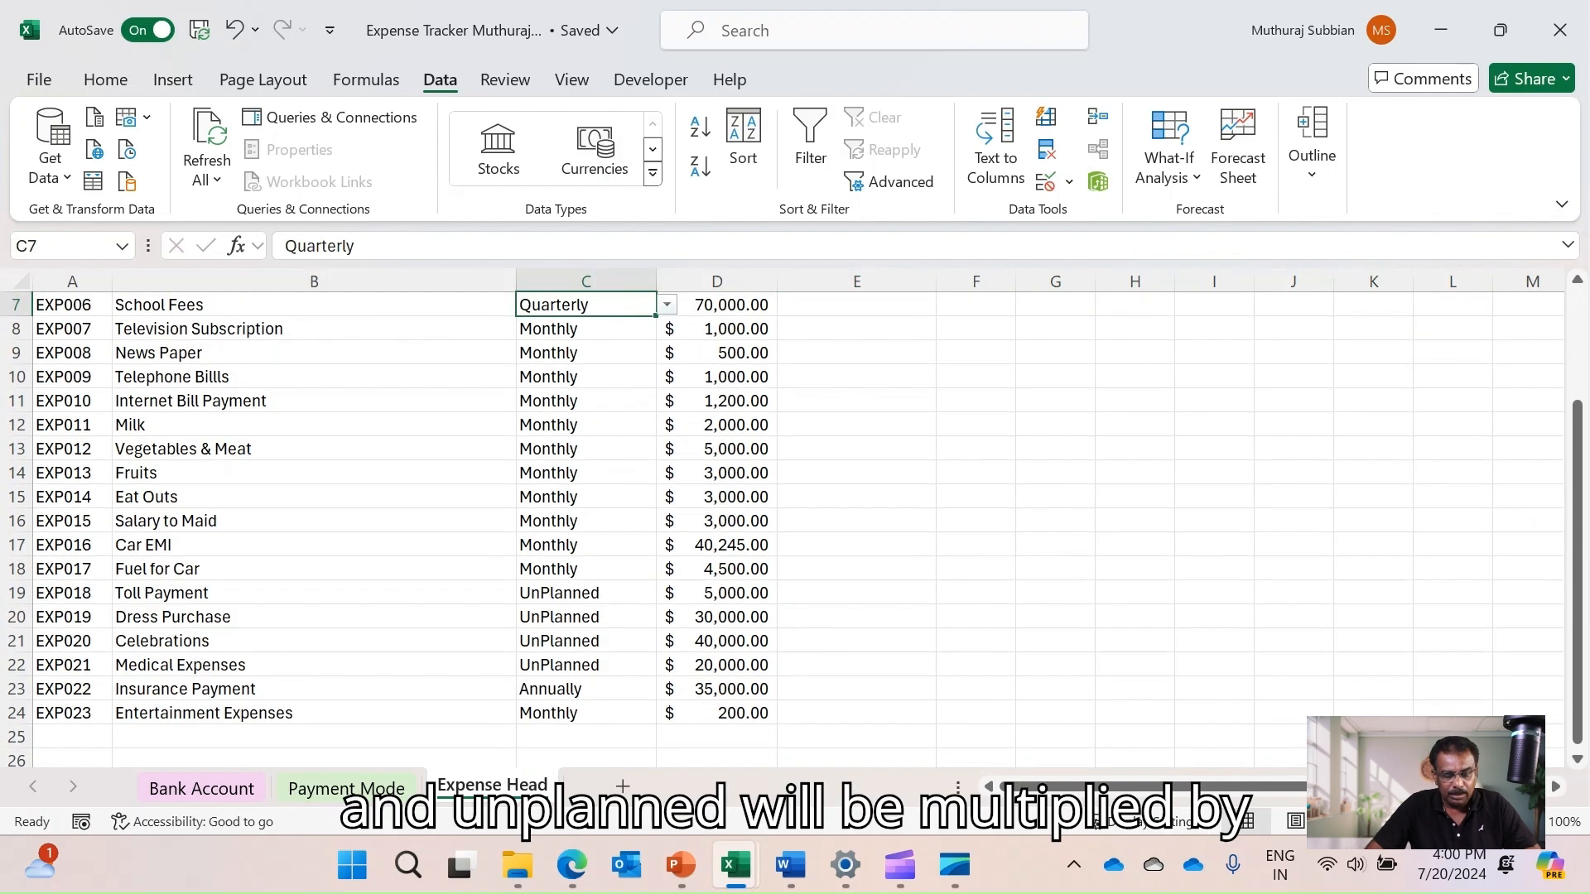
{"action": "left_click", "coordinate": [585, 617]}
{"action": "left_click", "coordinate": [585, 593]}
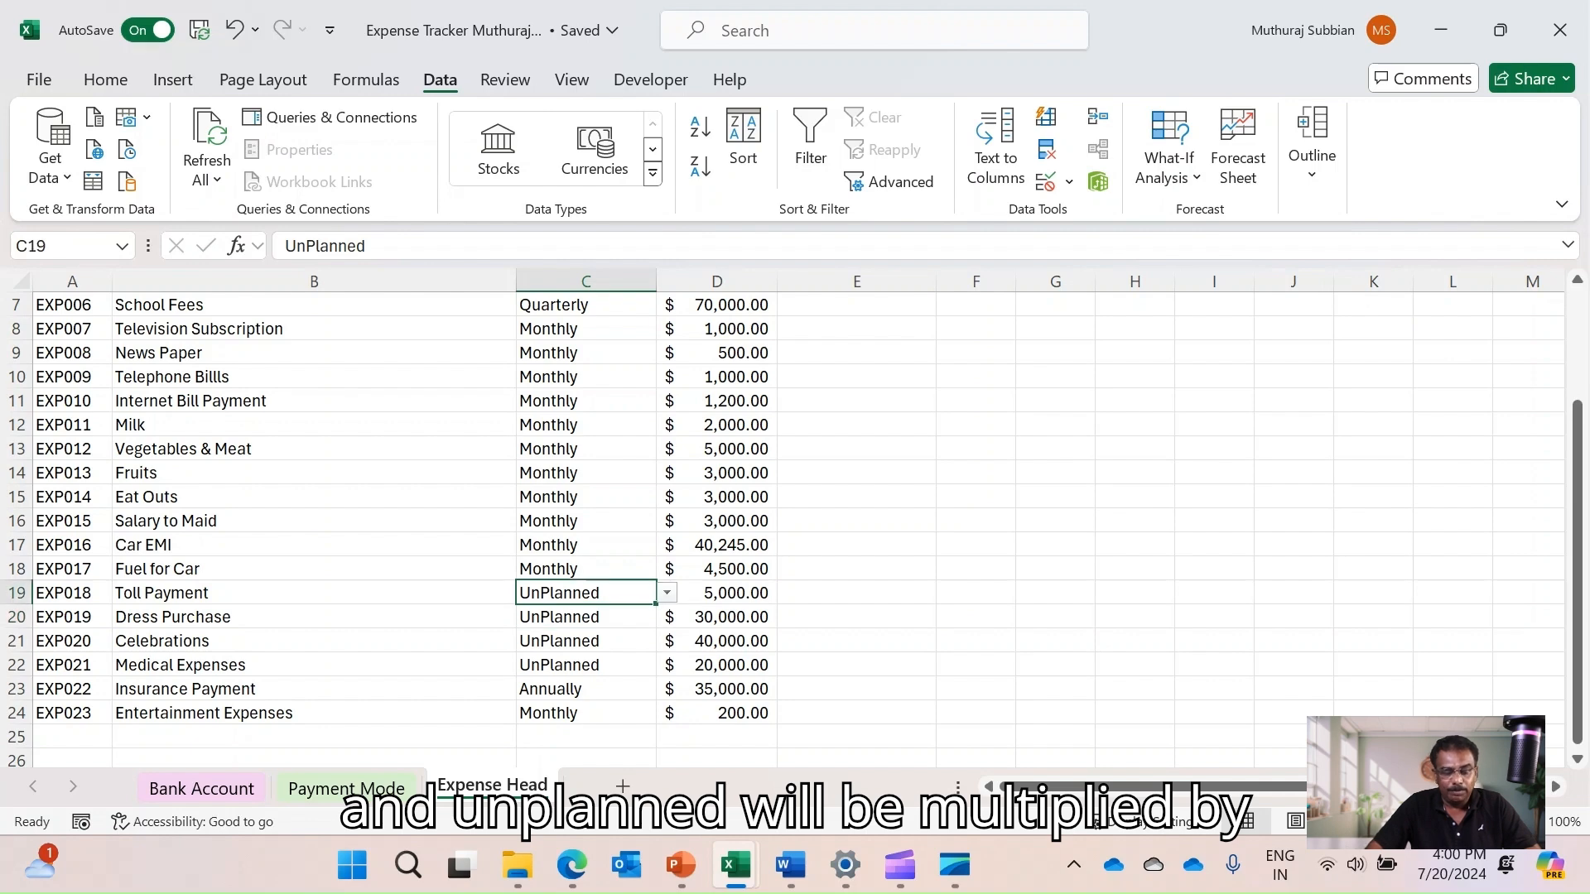
{"action": "left_click", "coordinate": [585, 689]}
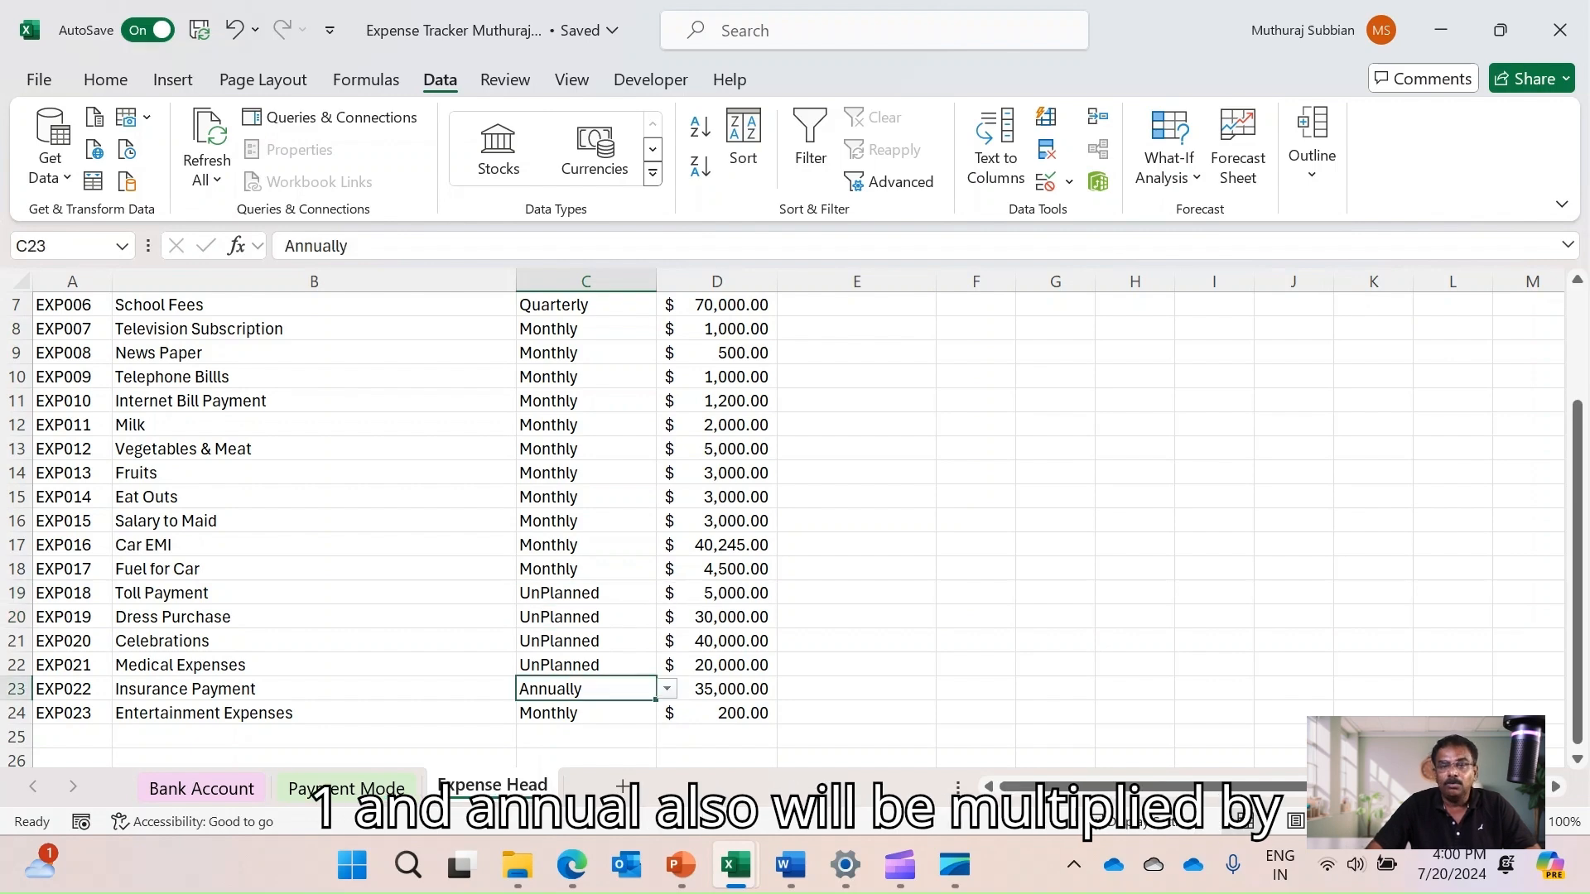
{"action": "scroll", "coordinate": [795, 530], "scroll_direction": "up", "scroll_amount": 2}
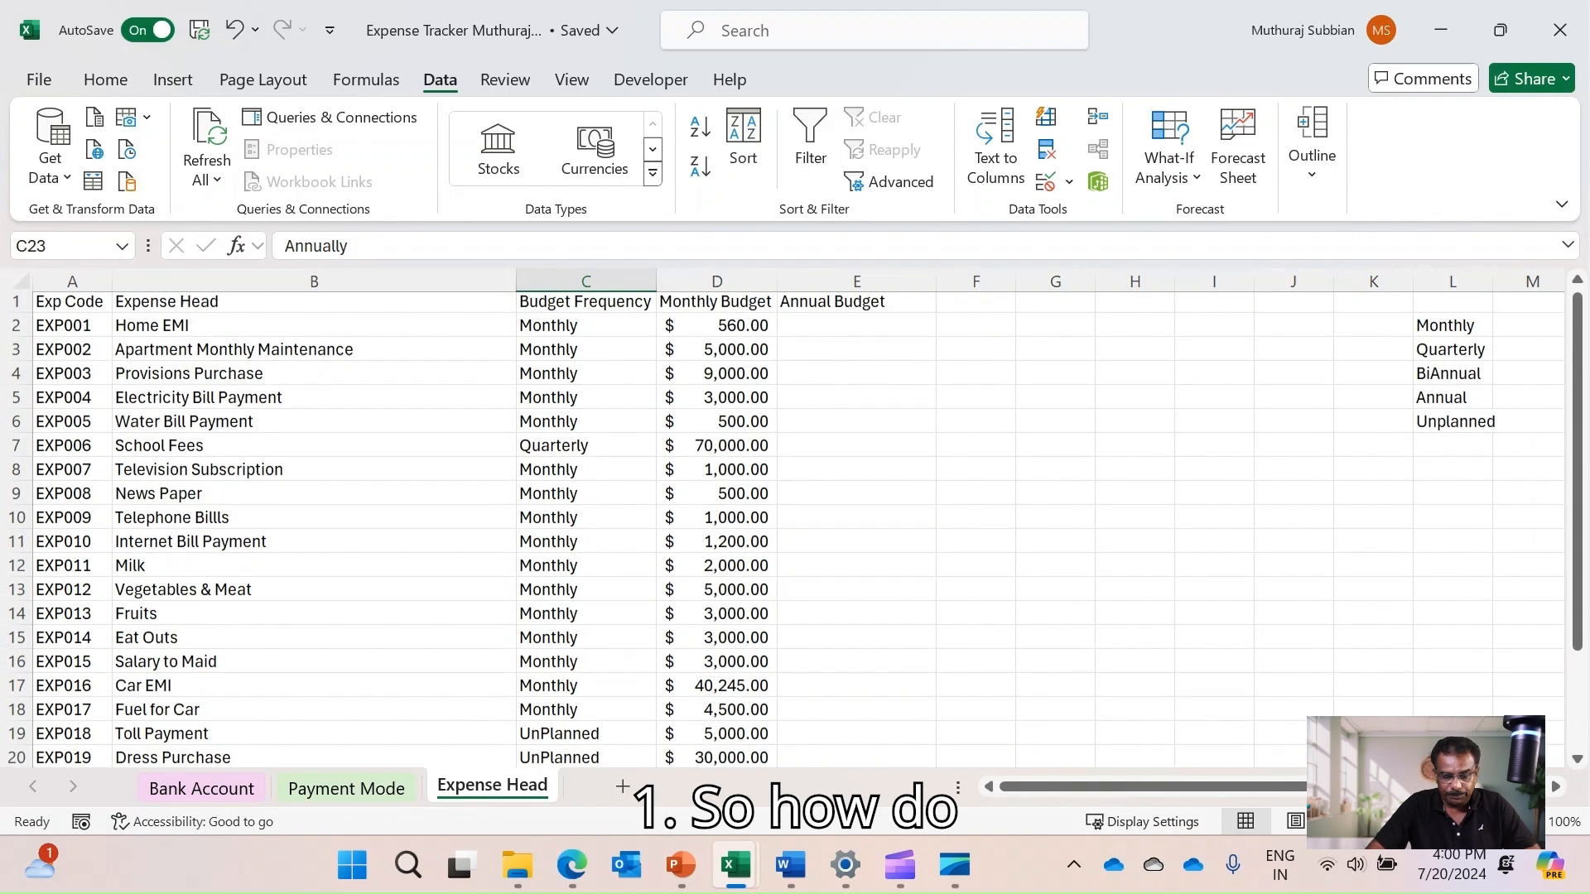
{"action": "left_click", "coordinate": [856, 329]}
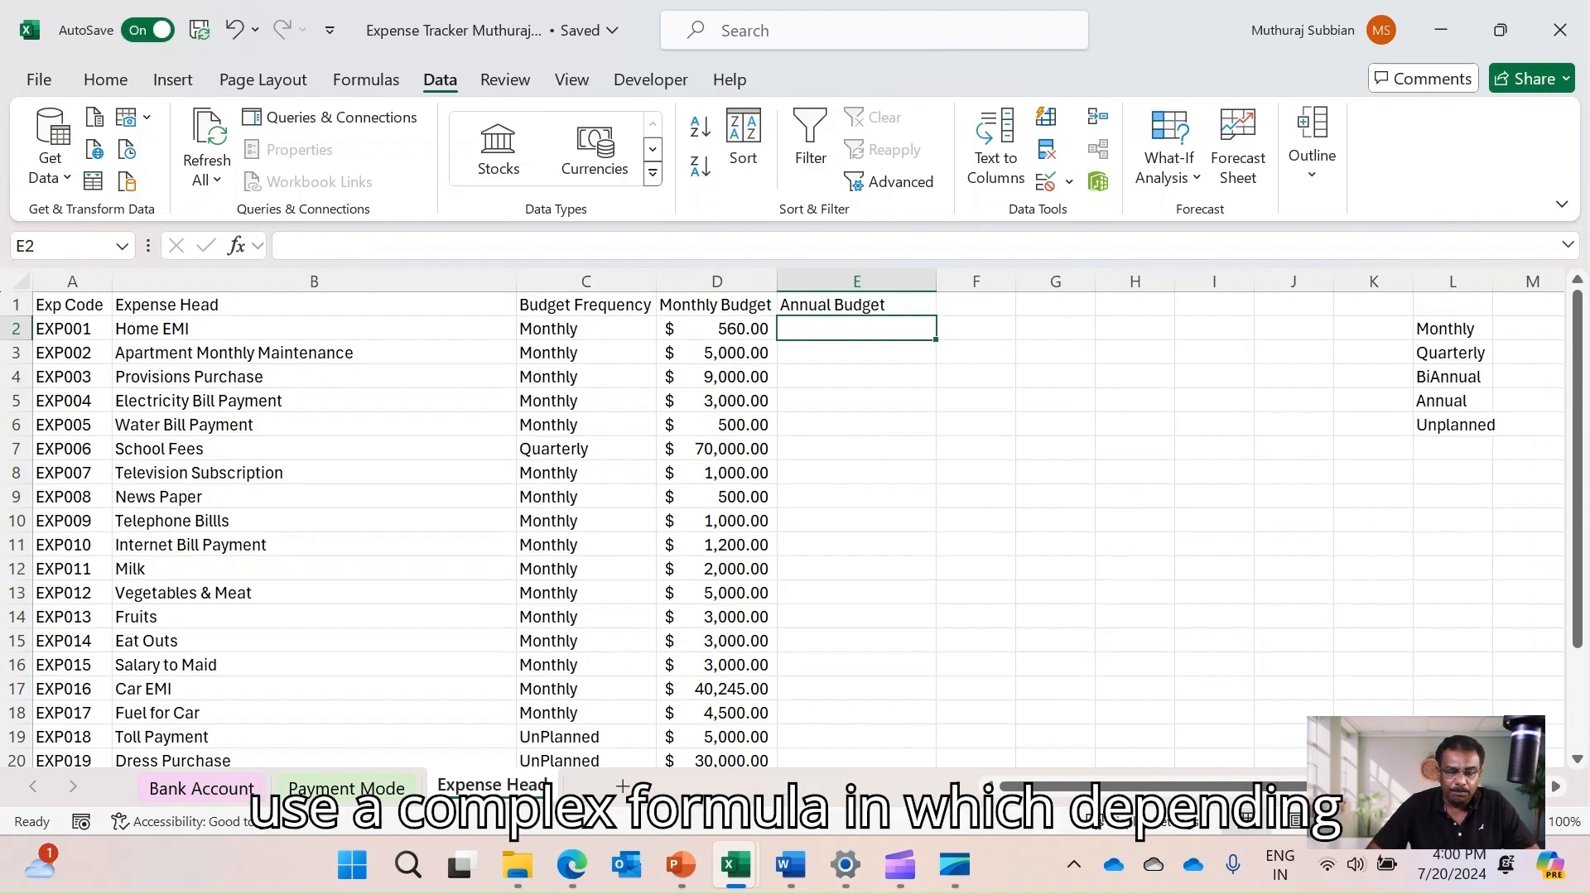
{"action": "left_click", "coordinate": [586, 329]}
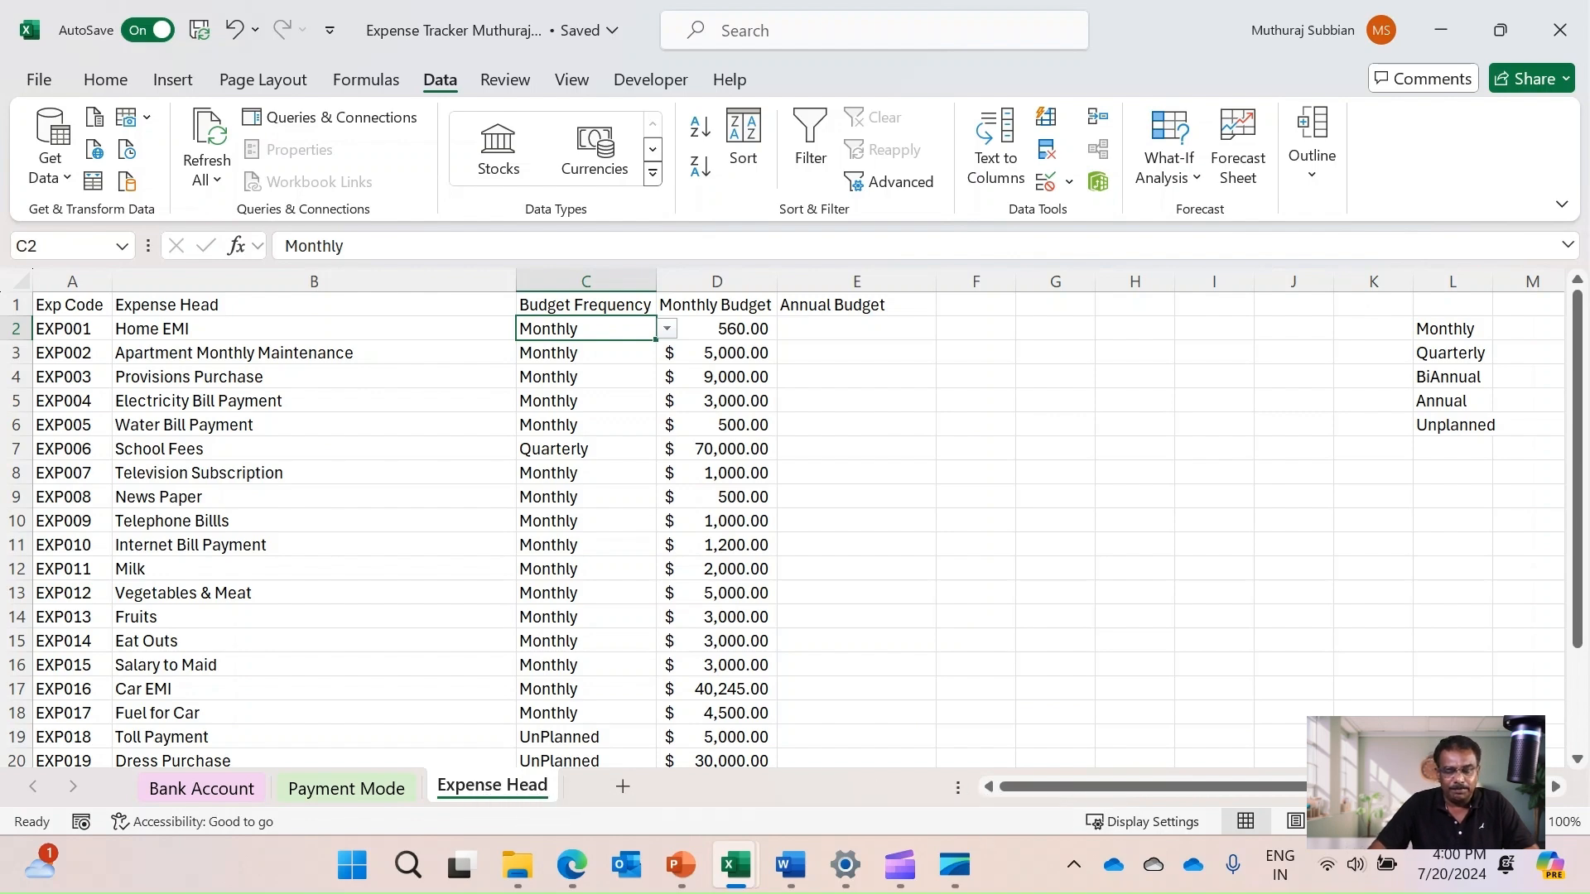
Insert a blank column between Budget Frequency and Monthly Budget and select its header cell D1
{"action": "left_click", "coordinate": [708, 282]}
{"action": "right_click", "coordinate": [708, 282]}
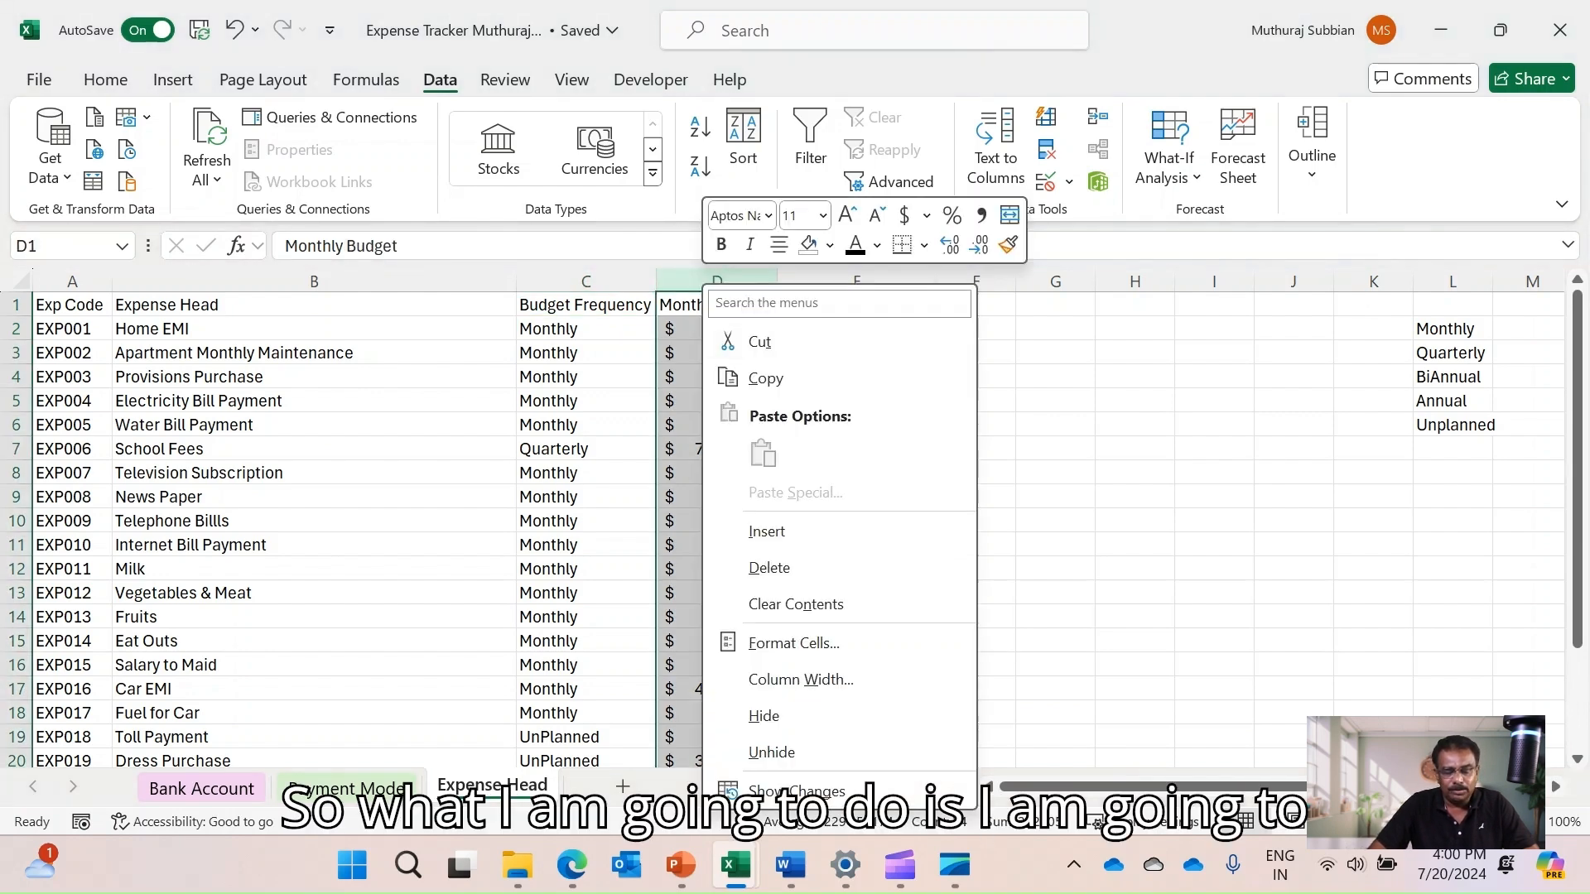
{"action": "left_click", "coordinate": [767, 531]}
{"action": "left_click", "coordinate": [726, 305]}
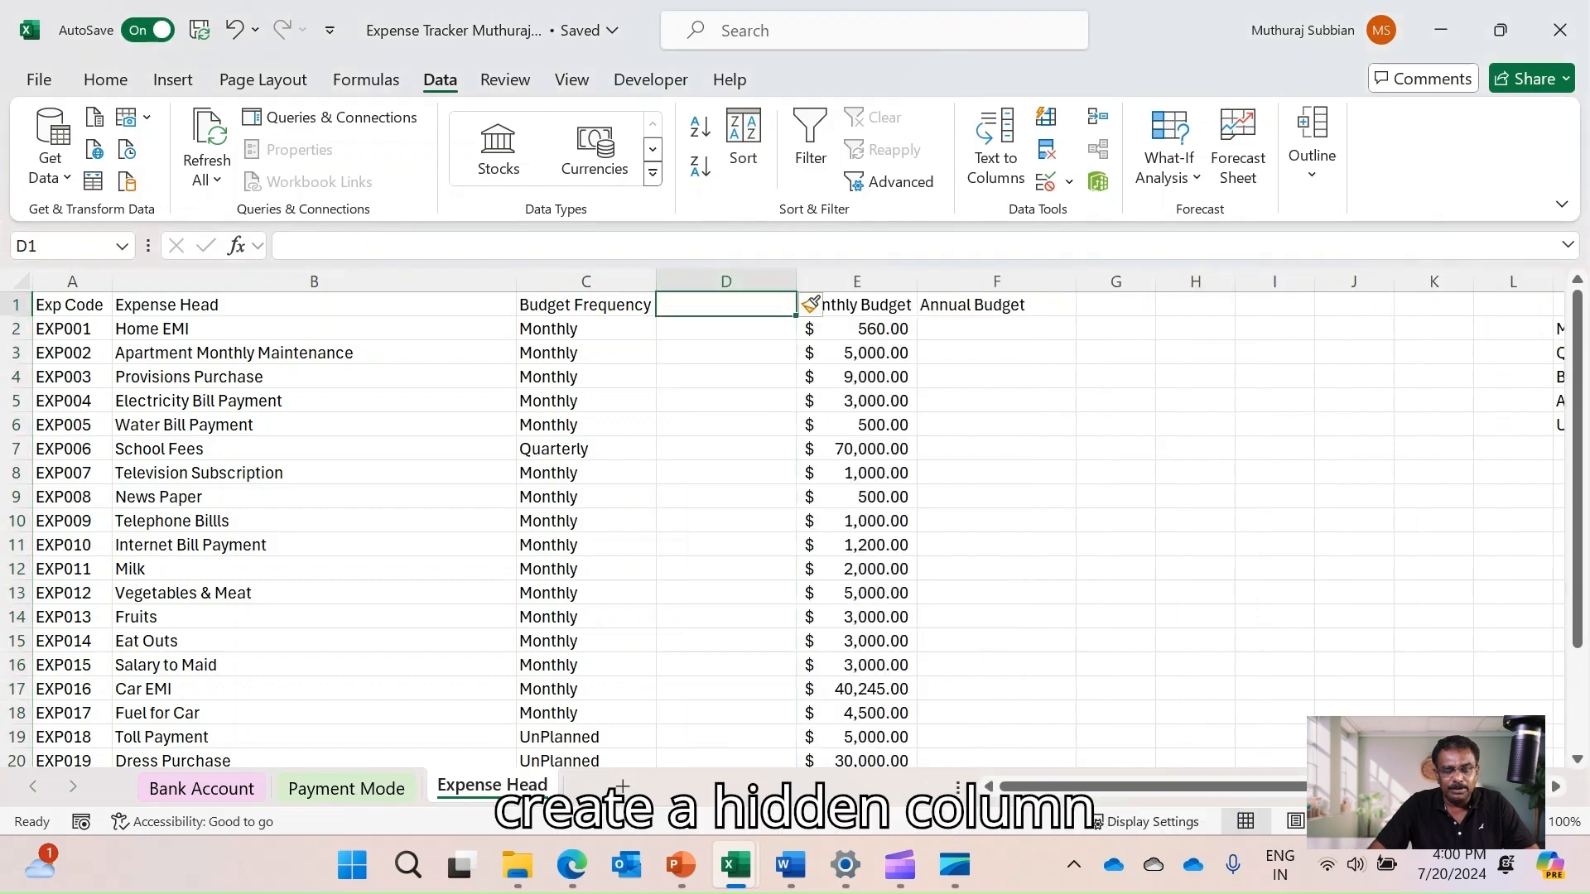
Enter the header "Multiplication Factor" in D1 and the factor 12 for the first monthly expense heads, starting at D2
{"action": "type", "text": "Mu"}
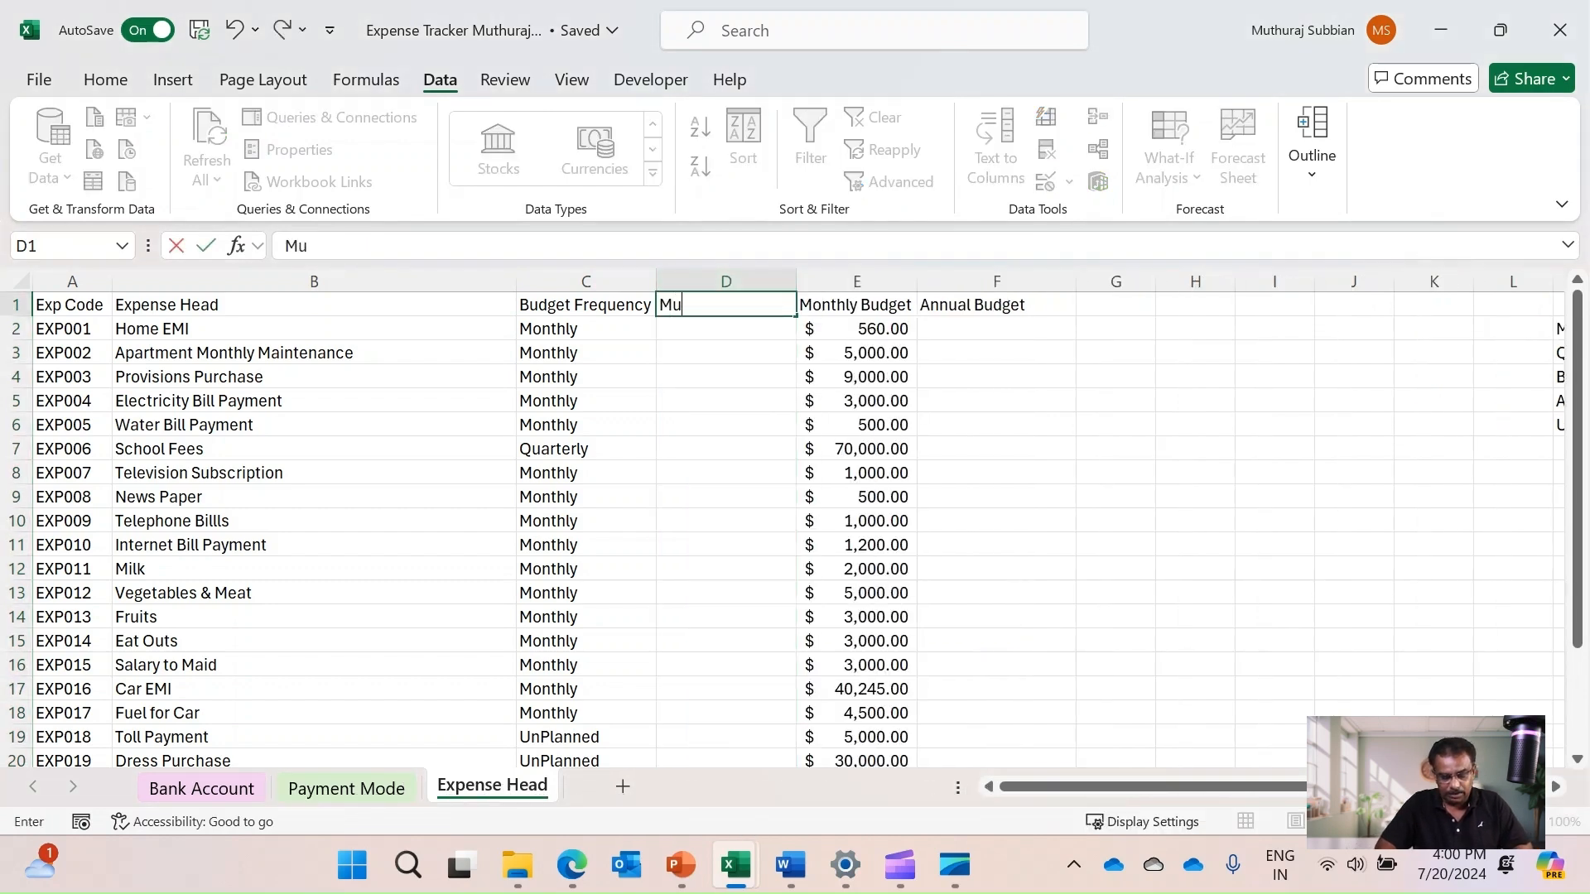
{"action": "type", "text": "ltiplication Factor"}
{"action": "key", "text": "Return"}
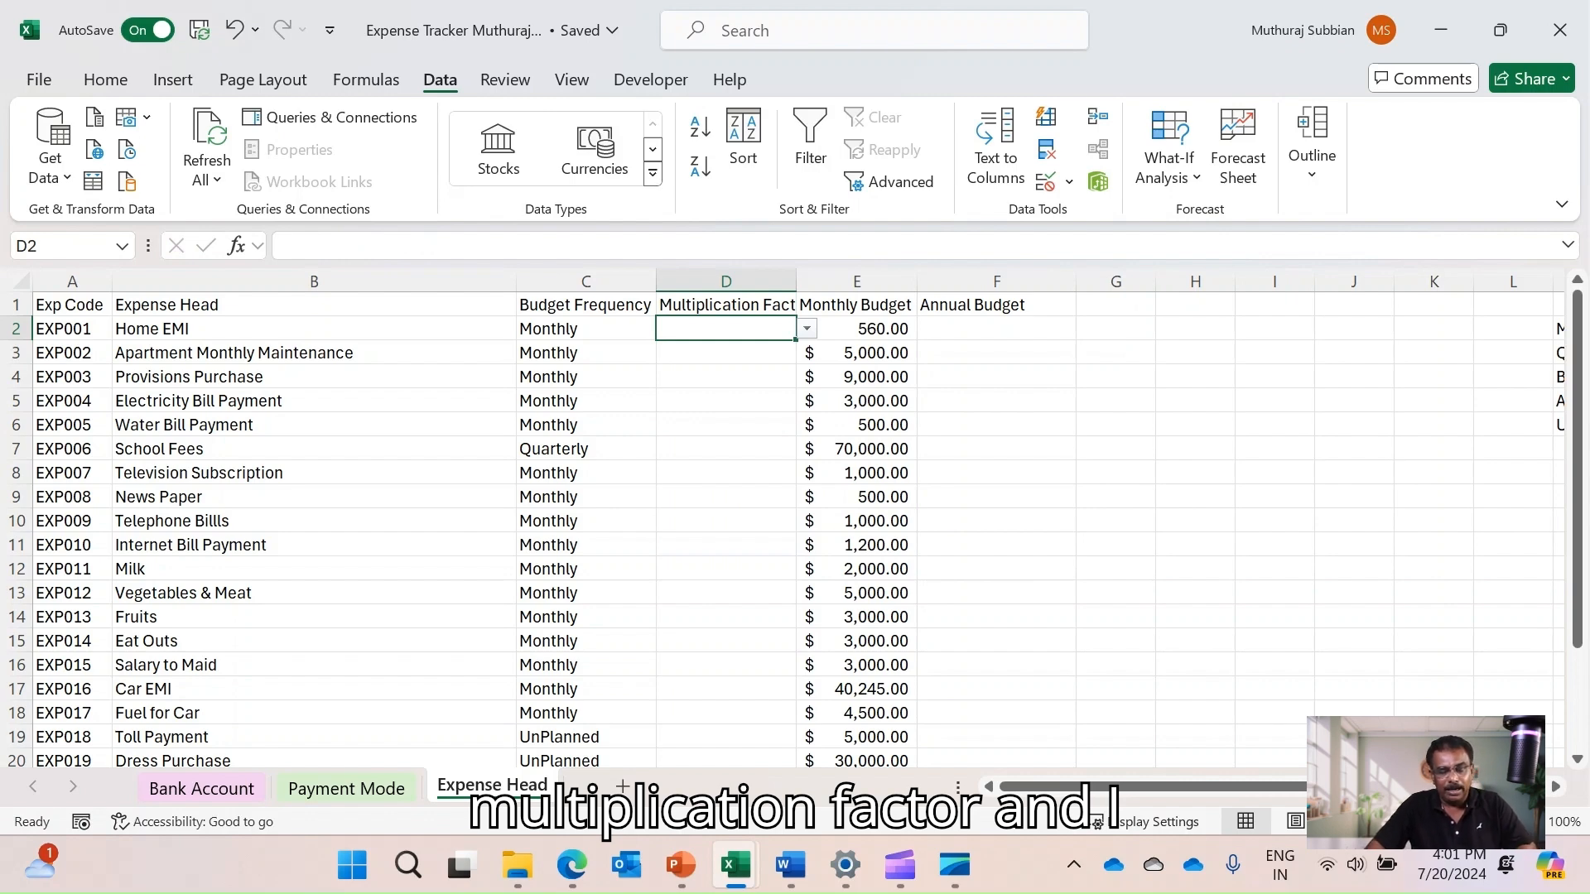
{"action": "type", "text": "12"}
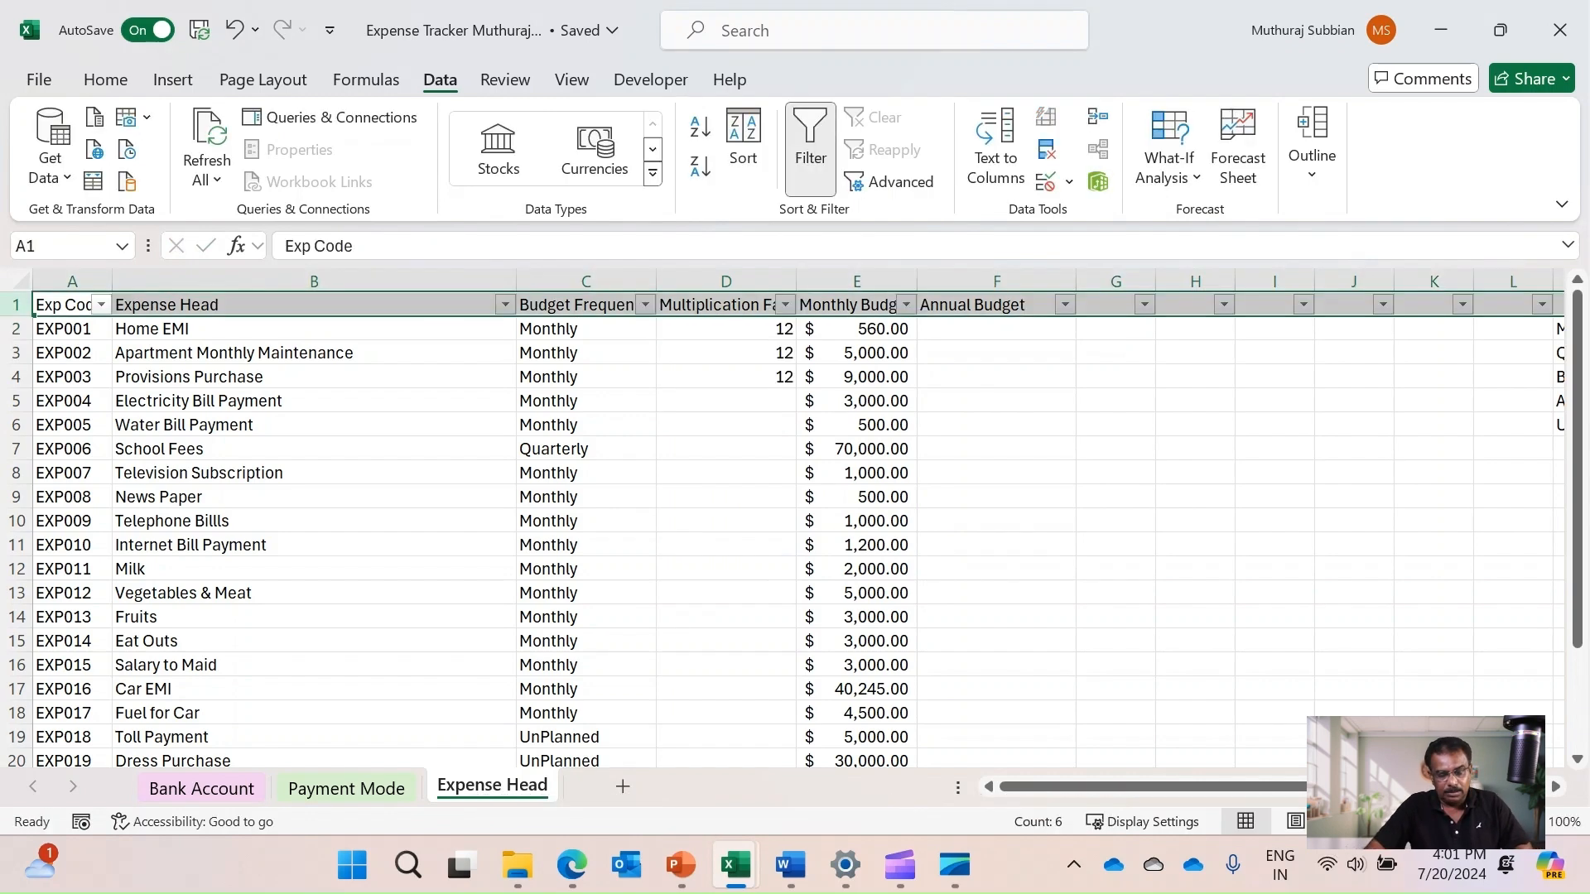
Filter the Budget Frequency column to Monthly only and fill the multiplication factor 12 into all the filtered rows
{"action": "left_click", "coordinate": [645, 304]}
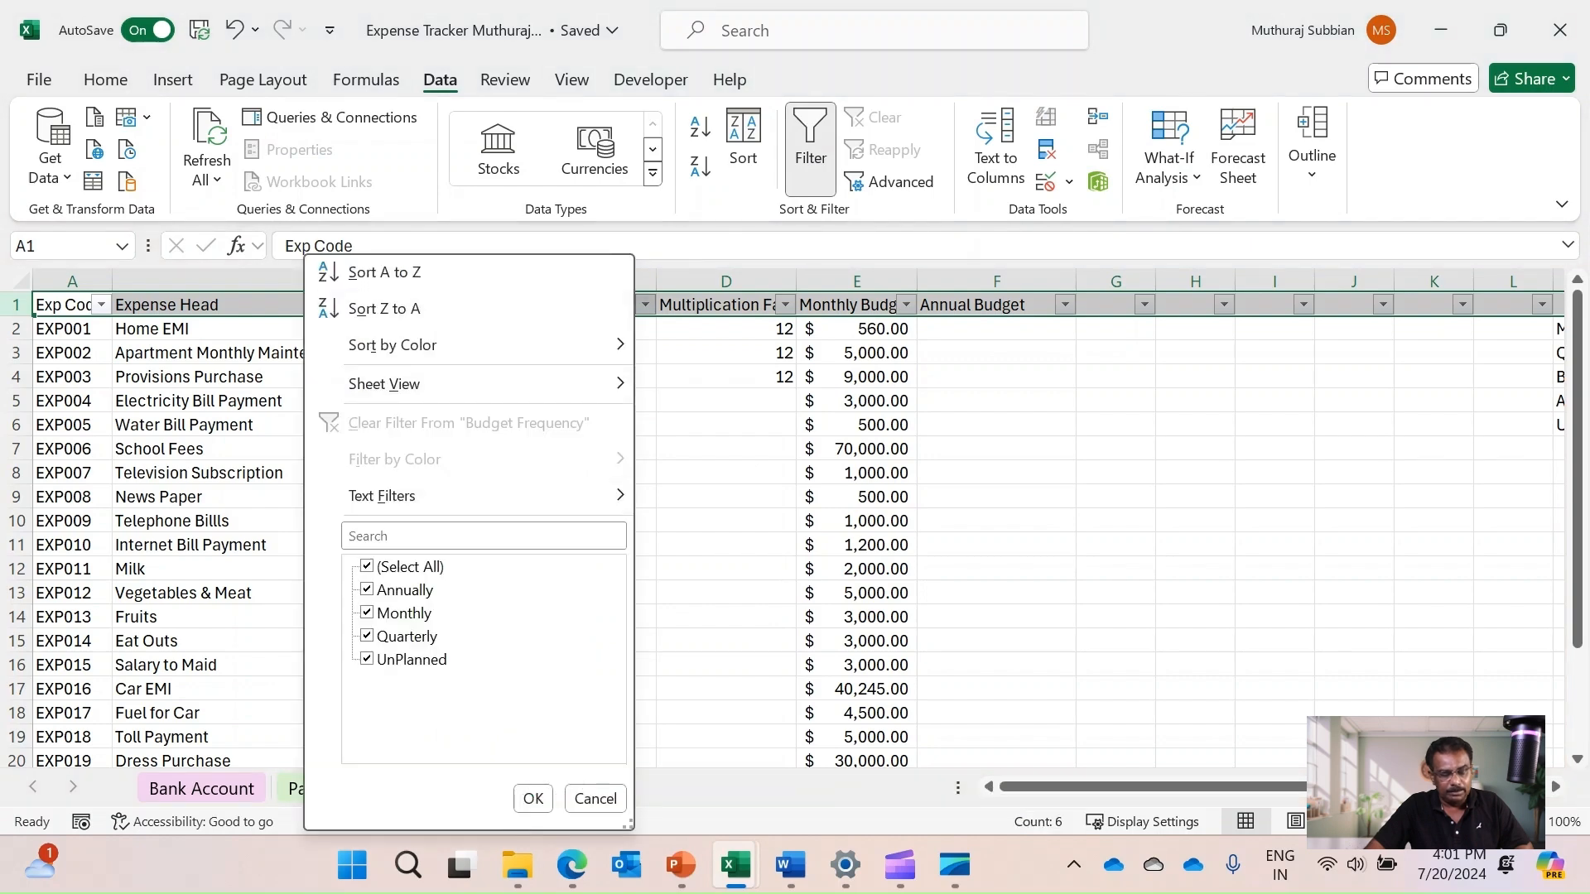
{"action": "left_click", "coordinate": [367, 566]}
{"action": "left_click", "coordinate": [366, 612]}
{"action": "left_click", "coordinate": [534, 798]}
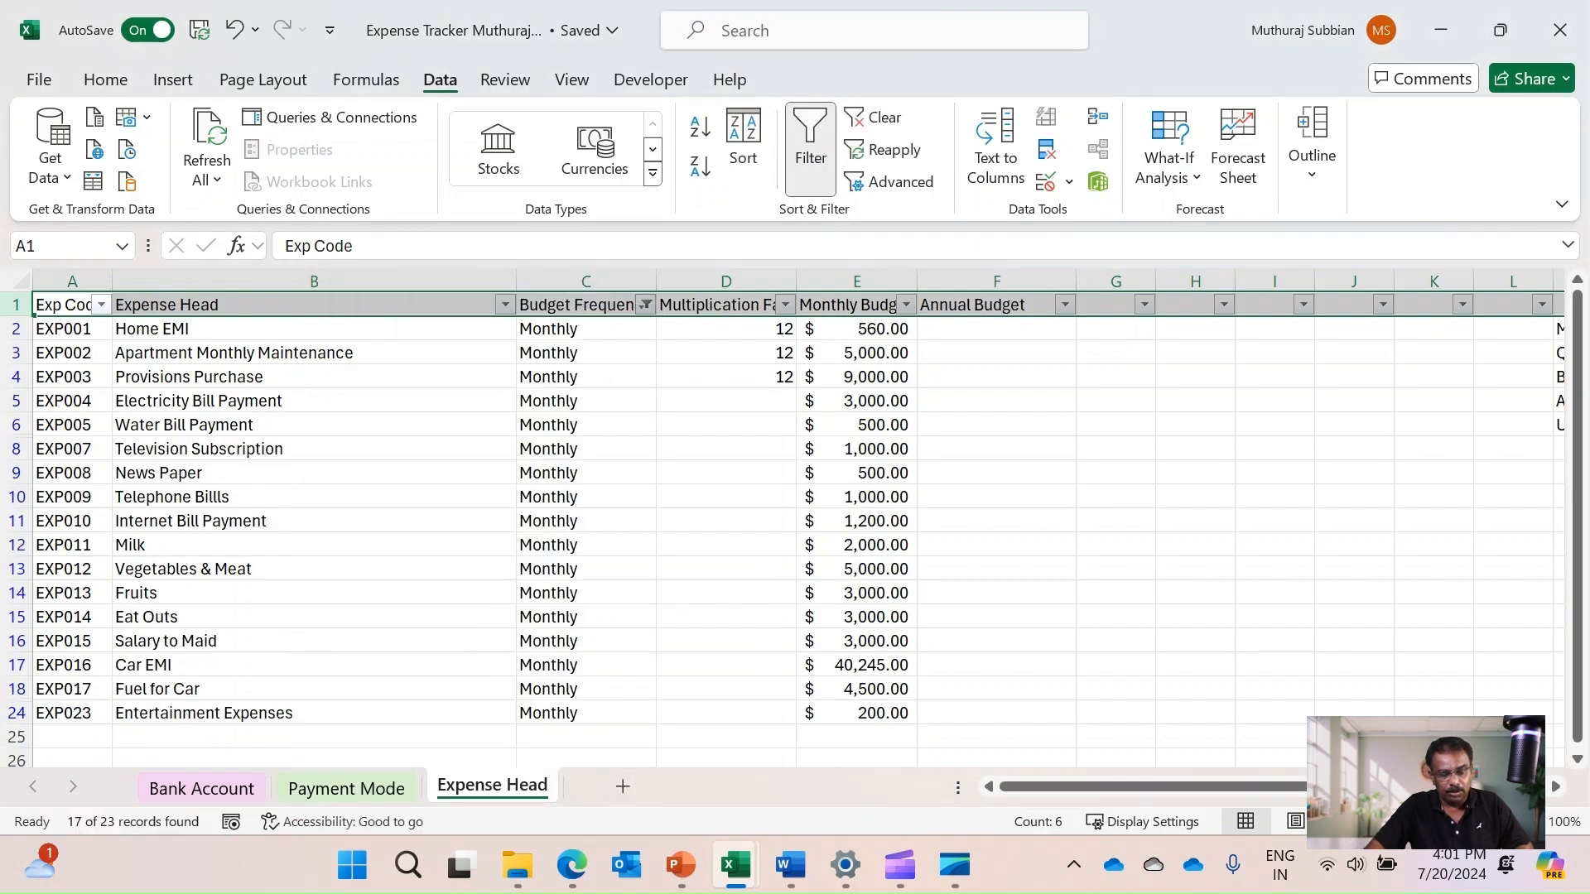
{"action": "left_click", "coordinate": [727, 400]}
{"action": "left_click_drag", "start_coordinate": [727, 329], "coordinate": [797, 717]}
{"action": "left_click", "coordinate": [1115, 545]}
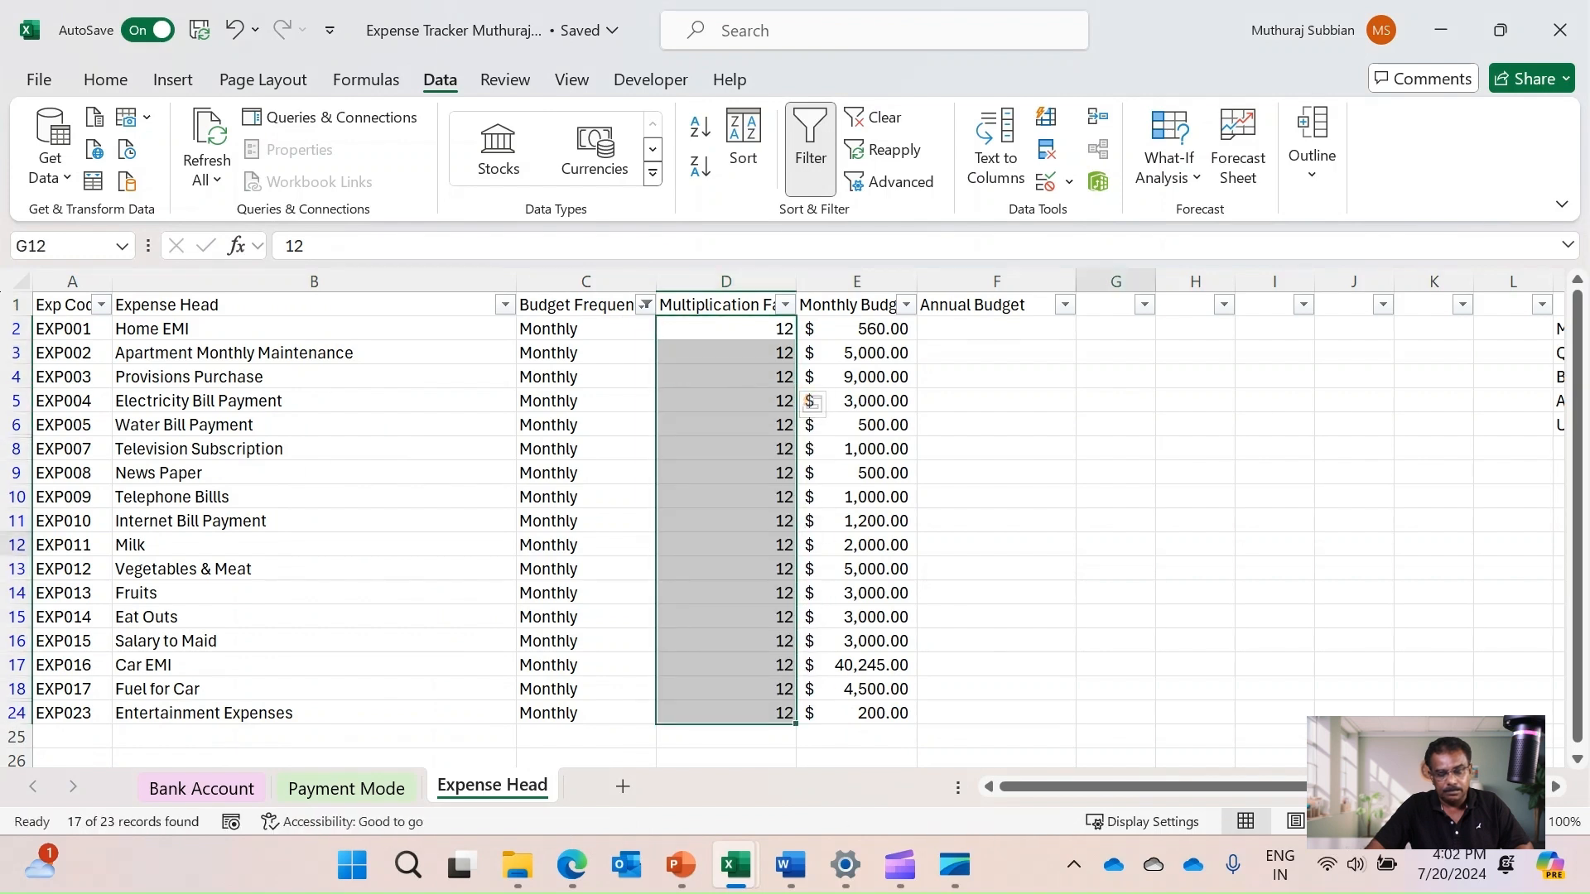
Change the Budget Frequency filter to Quarterly only and set the multiplication factor of School Fees to 4
{"action": "left_click", "coordinate": [645, 305]}
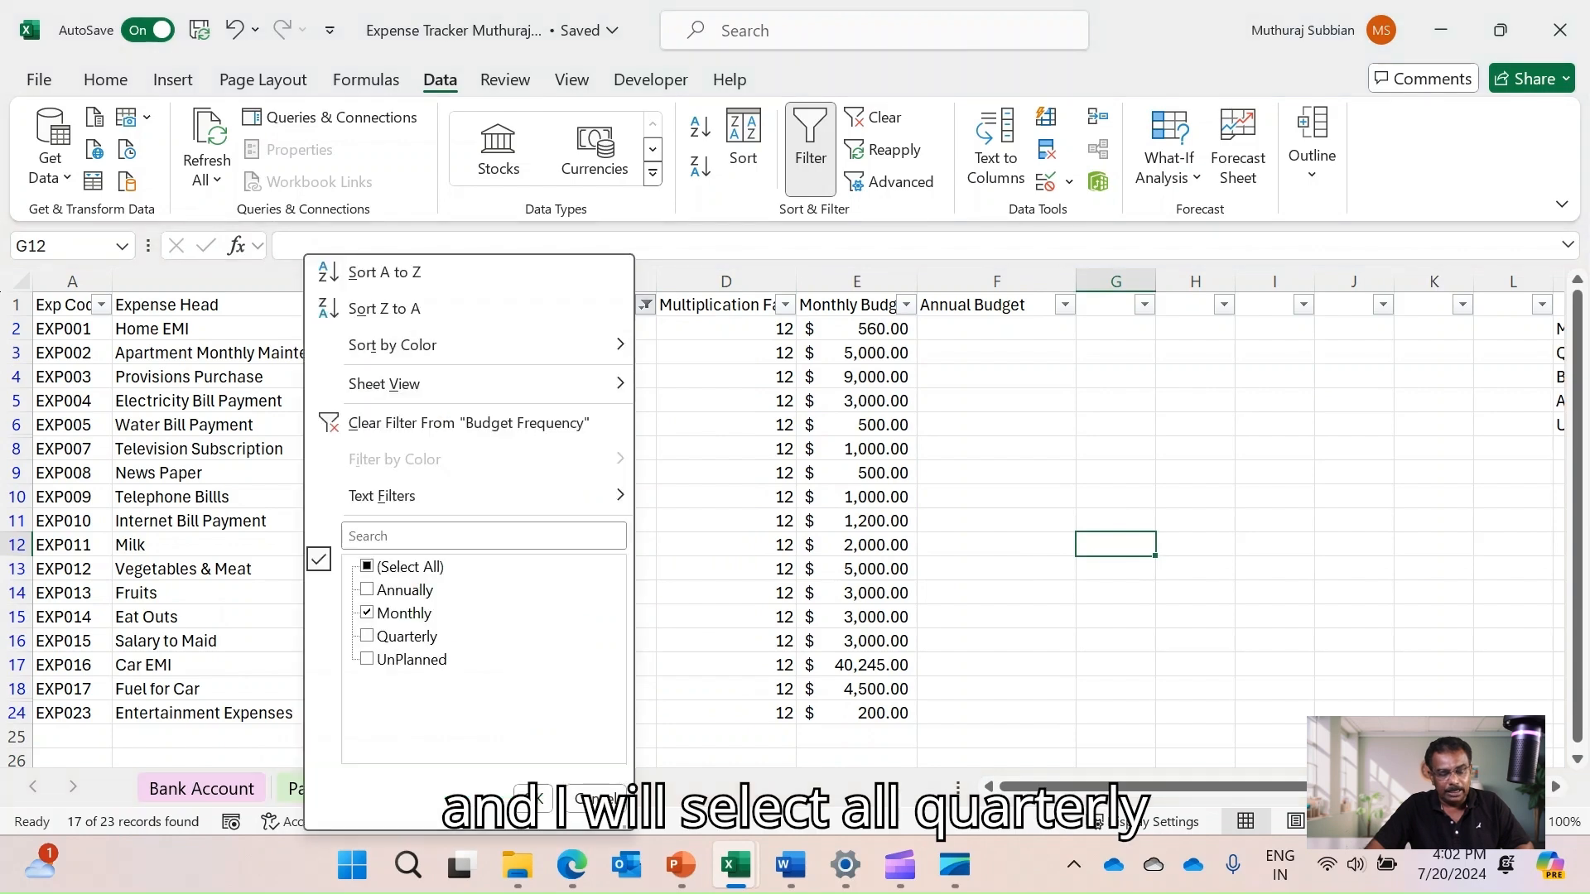
{"action": "left_click", "coordinate": [367, 613]}
{"action": "left_click", "coordinate": [367, 636]}
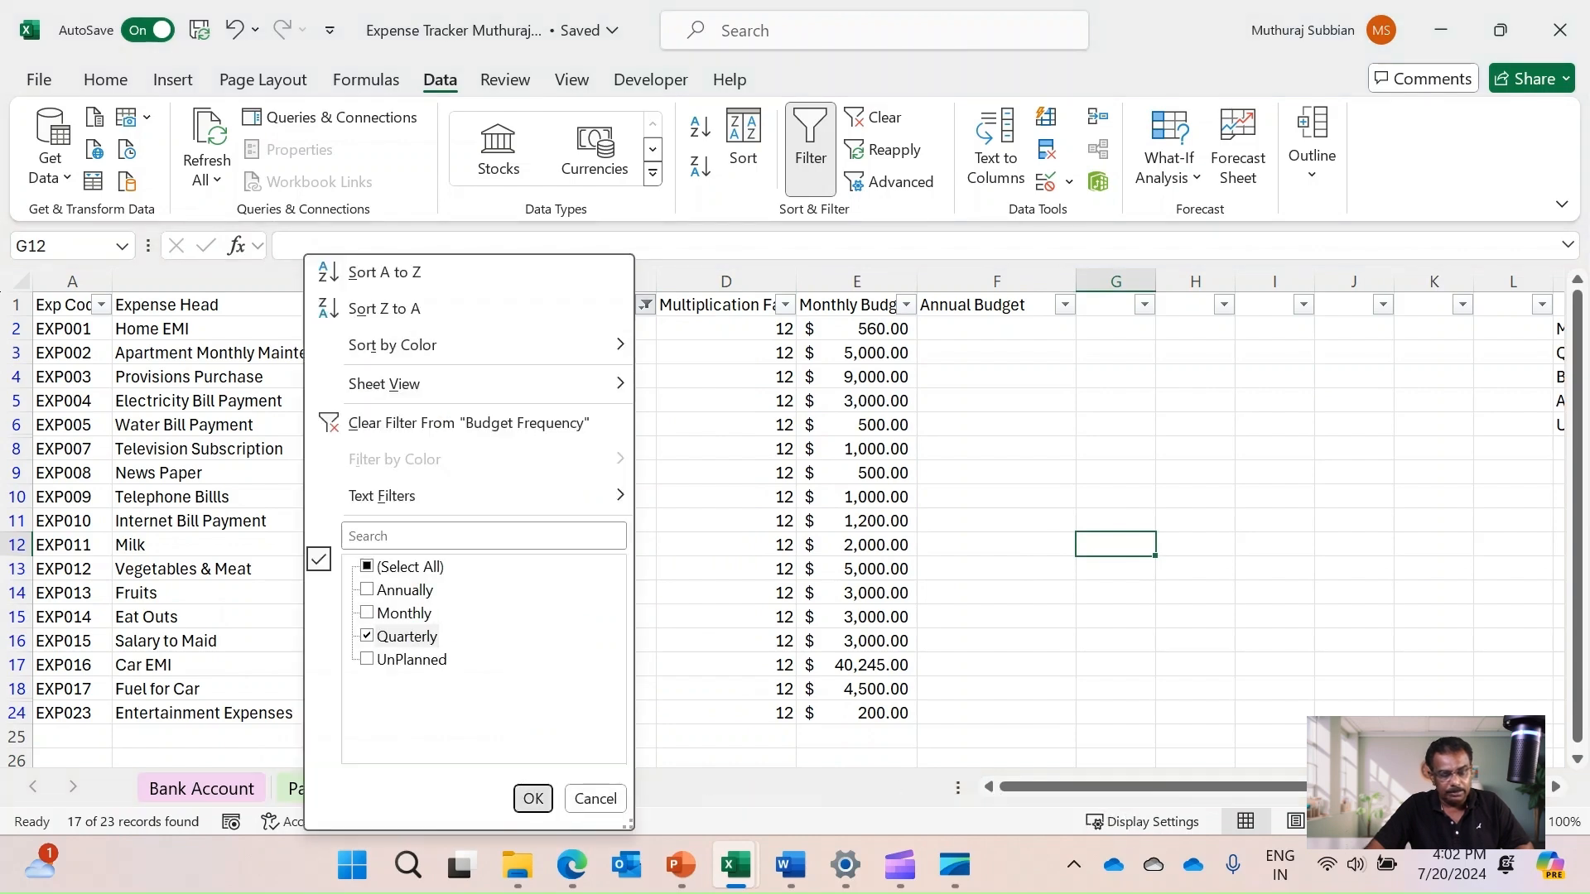
{"action": "left_click", "coordinate": [532, 798]}
{"action": "type", "text": "4"}
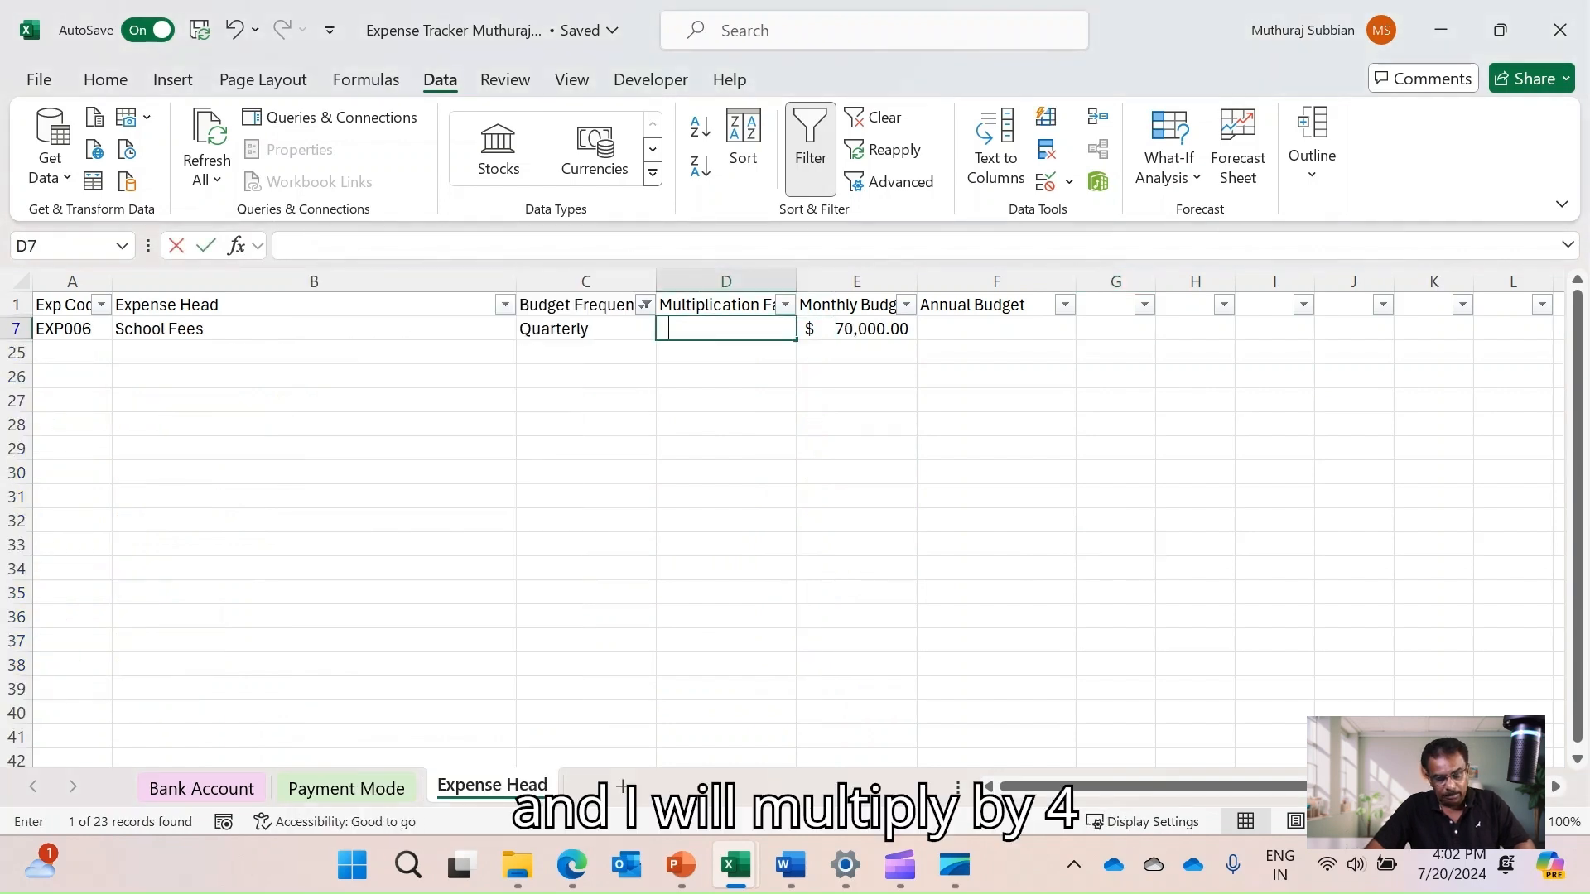
{"action": "left_click", "coordinate": [997, 401]}
Change the Budget Frequency filter to show only the Annually and UnPlanned expense heads
{"action": "left_click", "coordinate": [645, 305]}
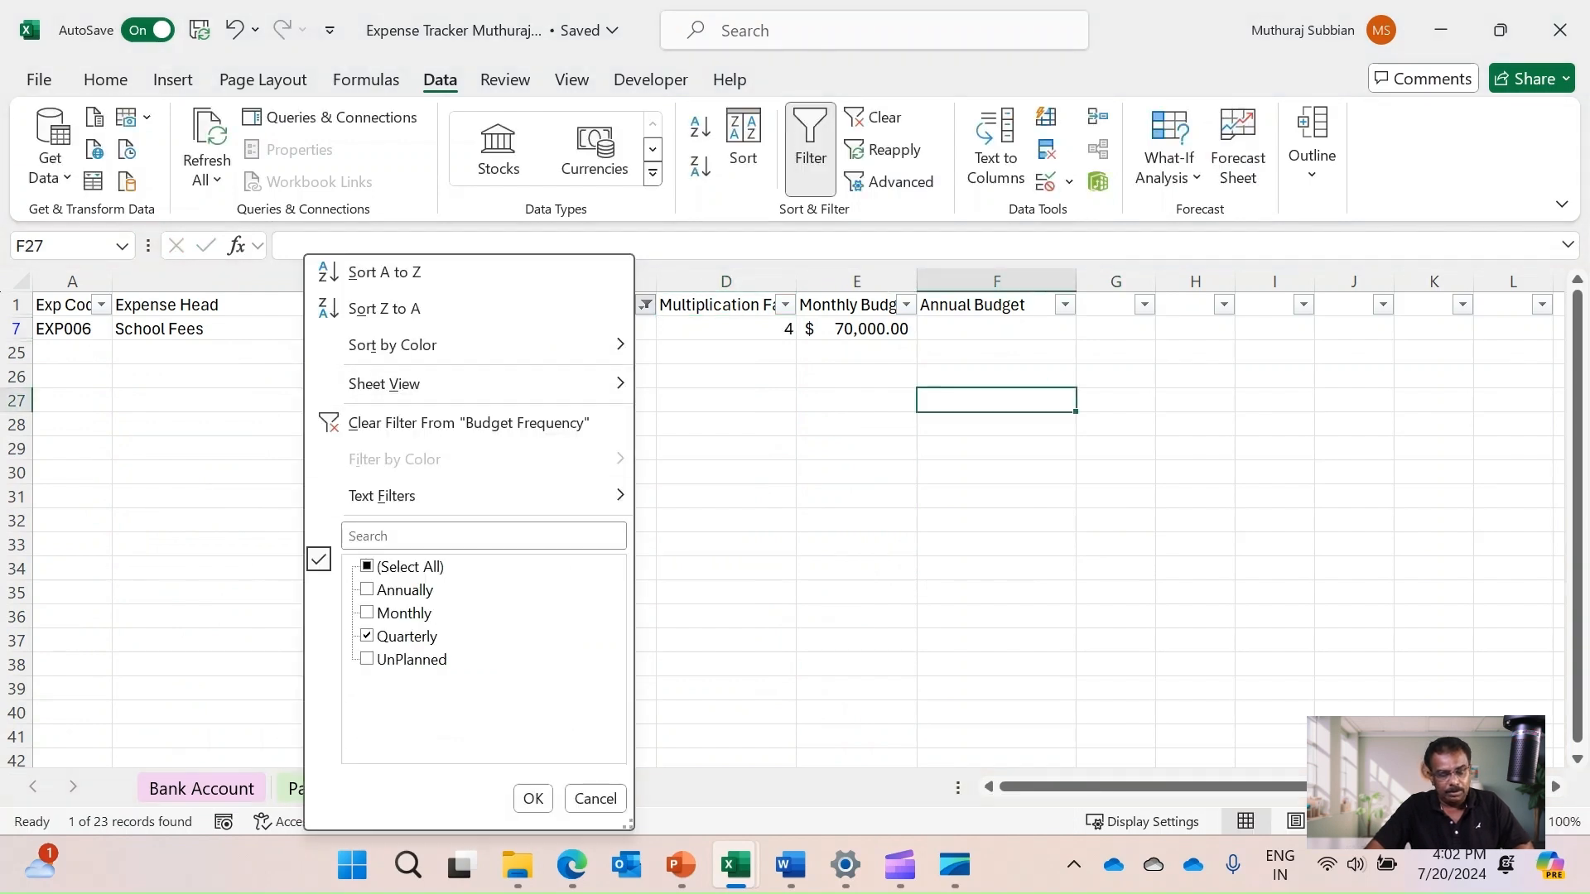
{"action": "left_click", "coordinate": [367, 636]}
{"action": "left_click", "coordinate": [368, 589]}
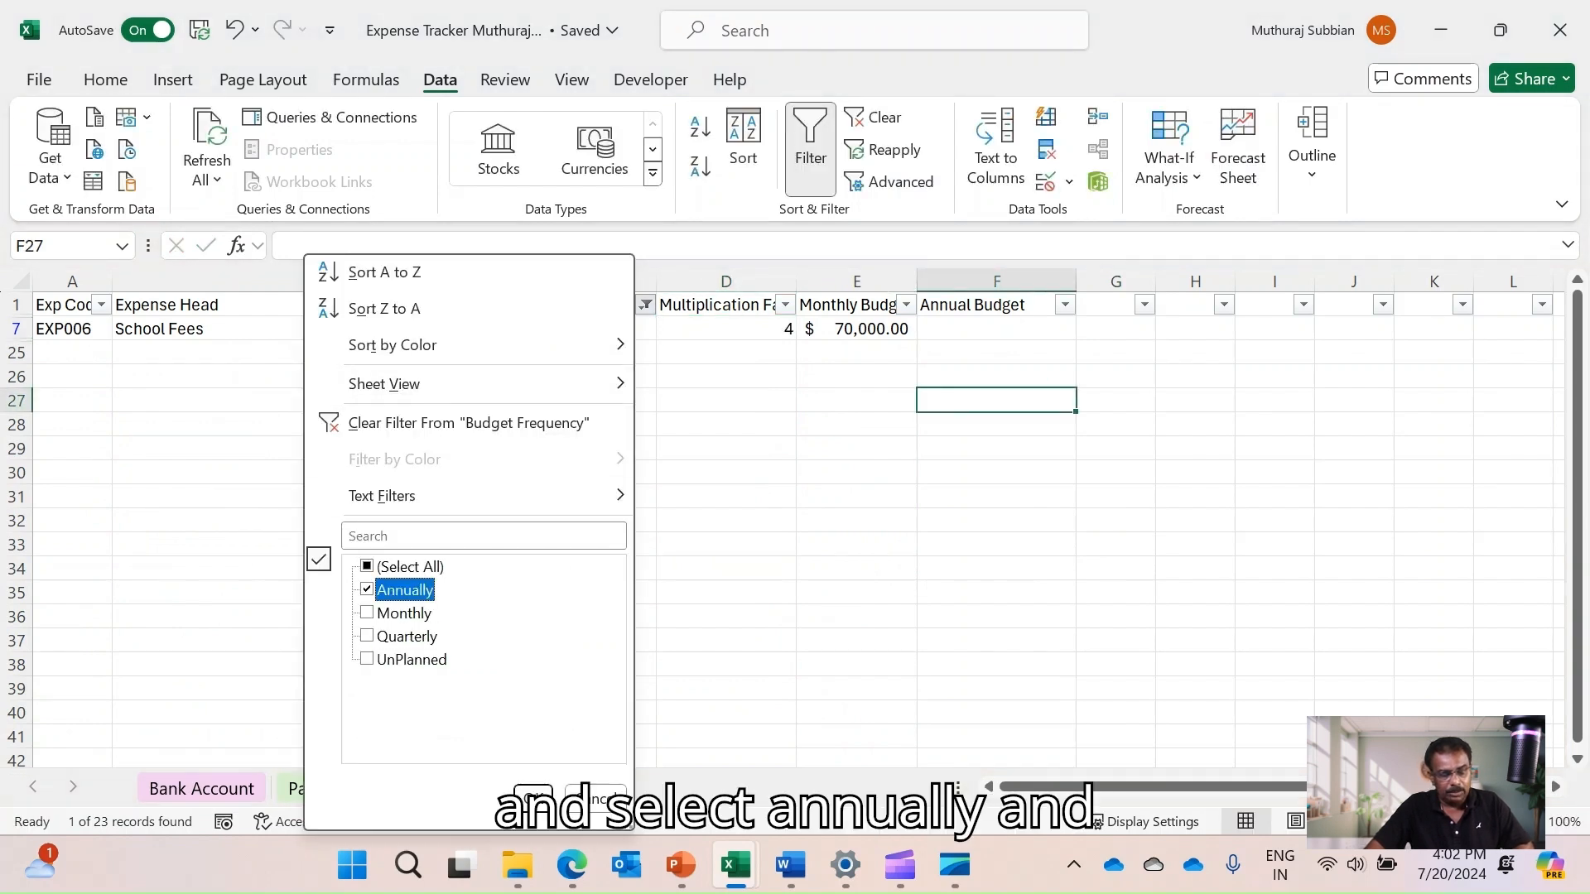
{"action": "left_click", "coordinate": [367, 660]}
{"action": "left_click", "coordinate": [533, 797]}
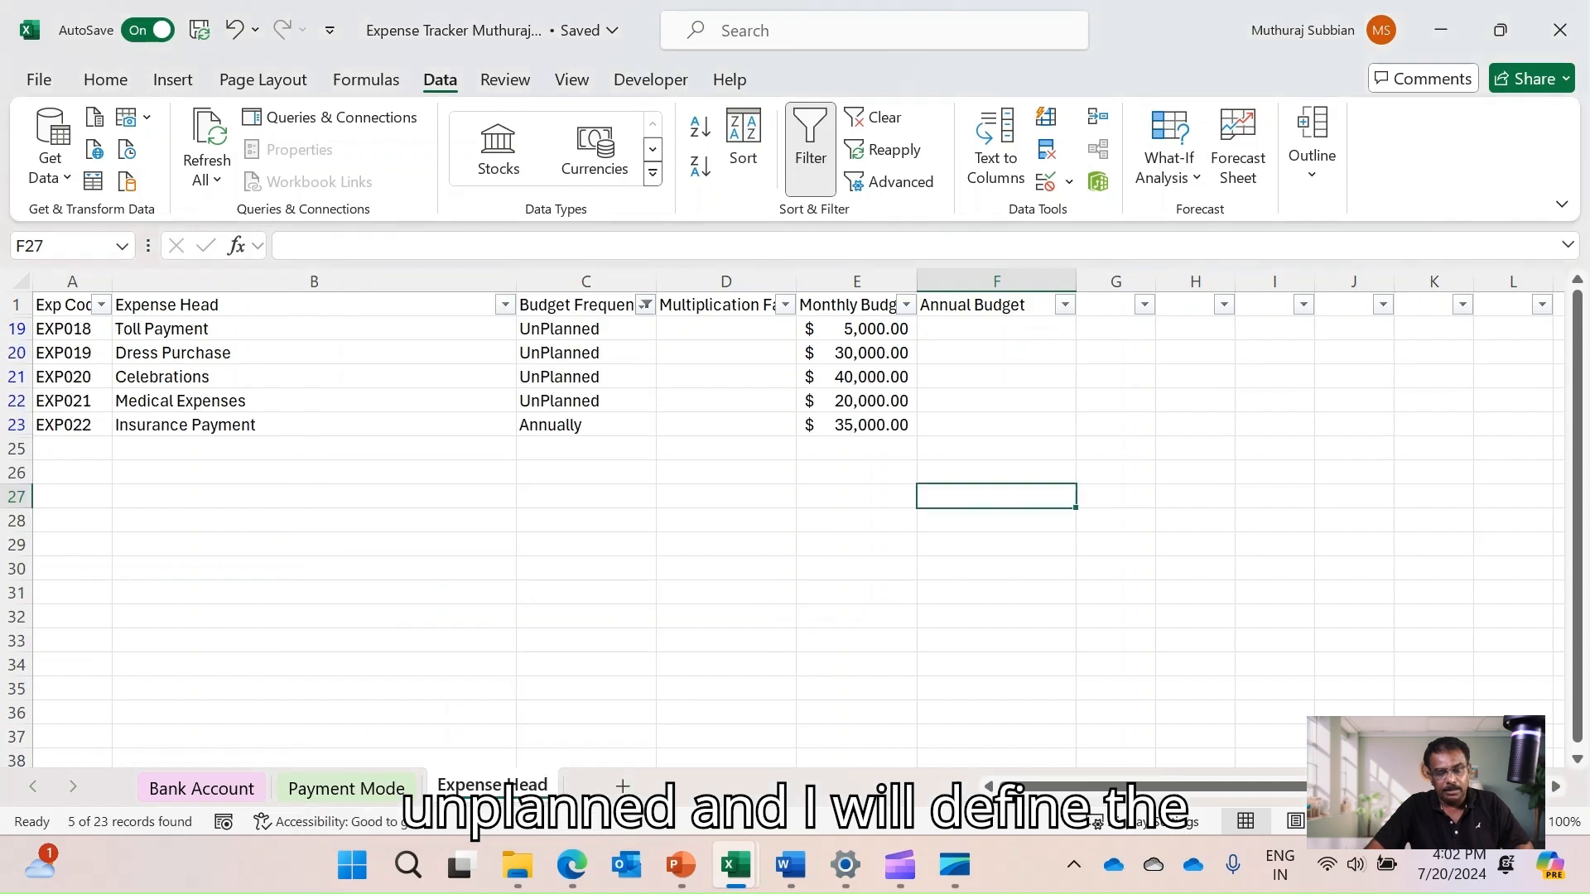
Enter the multiplication factor 1 for every filtered annual and unplanned expense head, from Toll Payment to Insurance Payment, and clear the filter
{"action": "left_click", "coordinate": [726, 329]}
{"action": "type", "text": "1"}
{"action": "key", "text": "Return"}
{"action": "type", "text": "1"}
{"action": "key", "text": "Return"}
{"action": "type", "text": "1"}
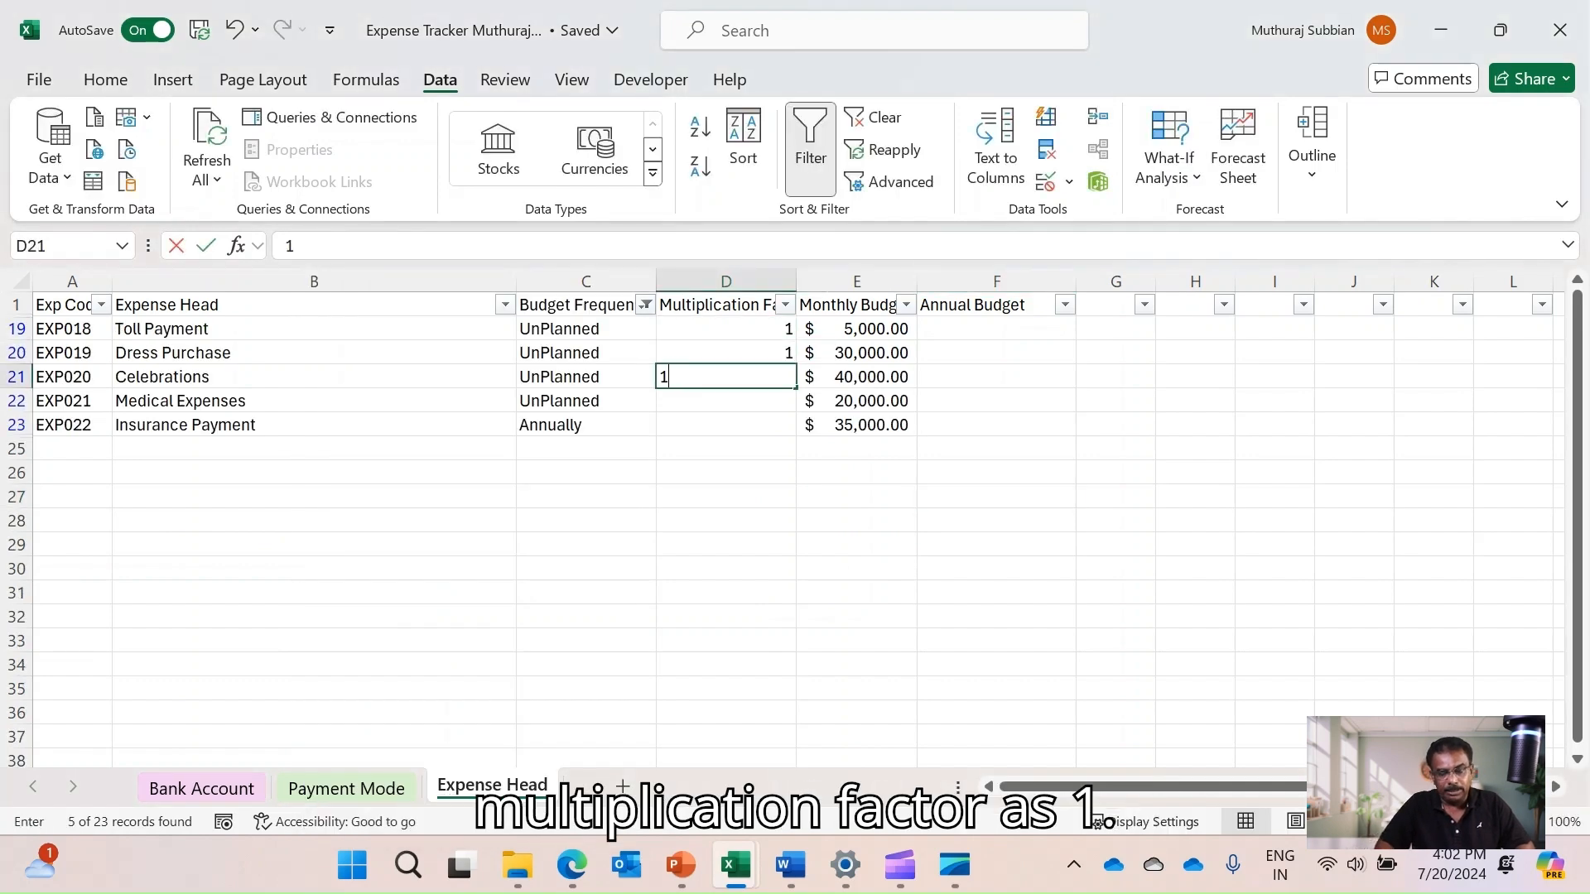
{"action": "key", "text": "Return"}
{"action": "type", "text": "1"}
{"action": "key", "text": "Return"}
{"action": "type", "text": "1"}
{"action": "key", "text": "Return"}
{"action": "key", "text": "alt+a+c"}
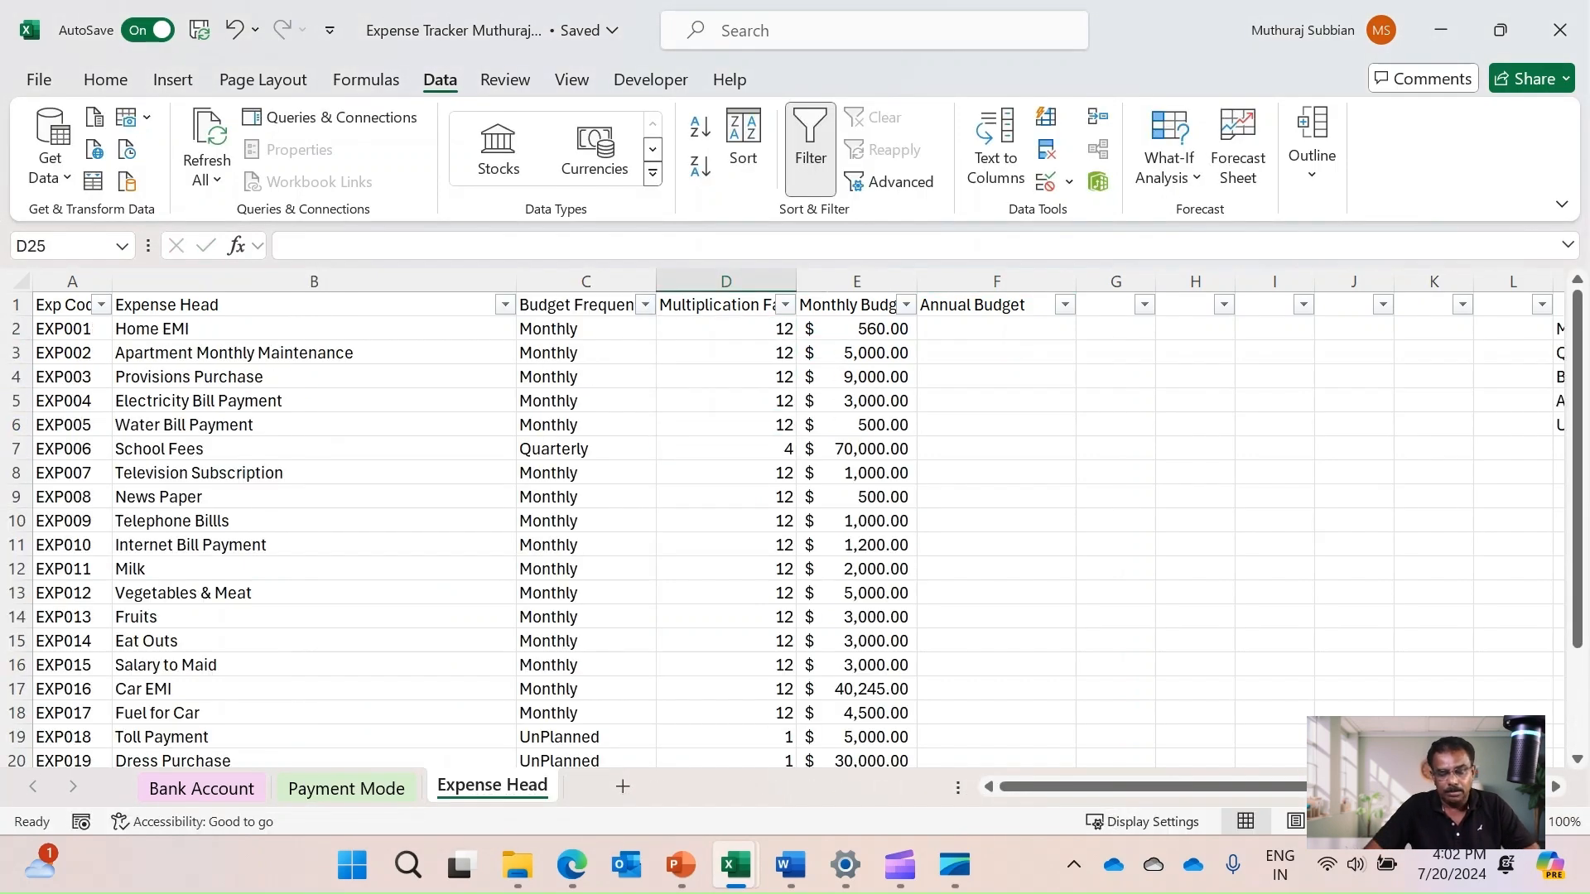
Calculate the Annual Budget in F2 with the formula =E2*D2 and fill it down for all expense heads
{"action": "left_click", "coordinate": [996, 329]}
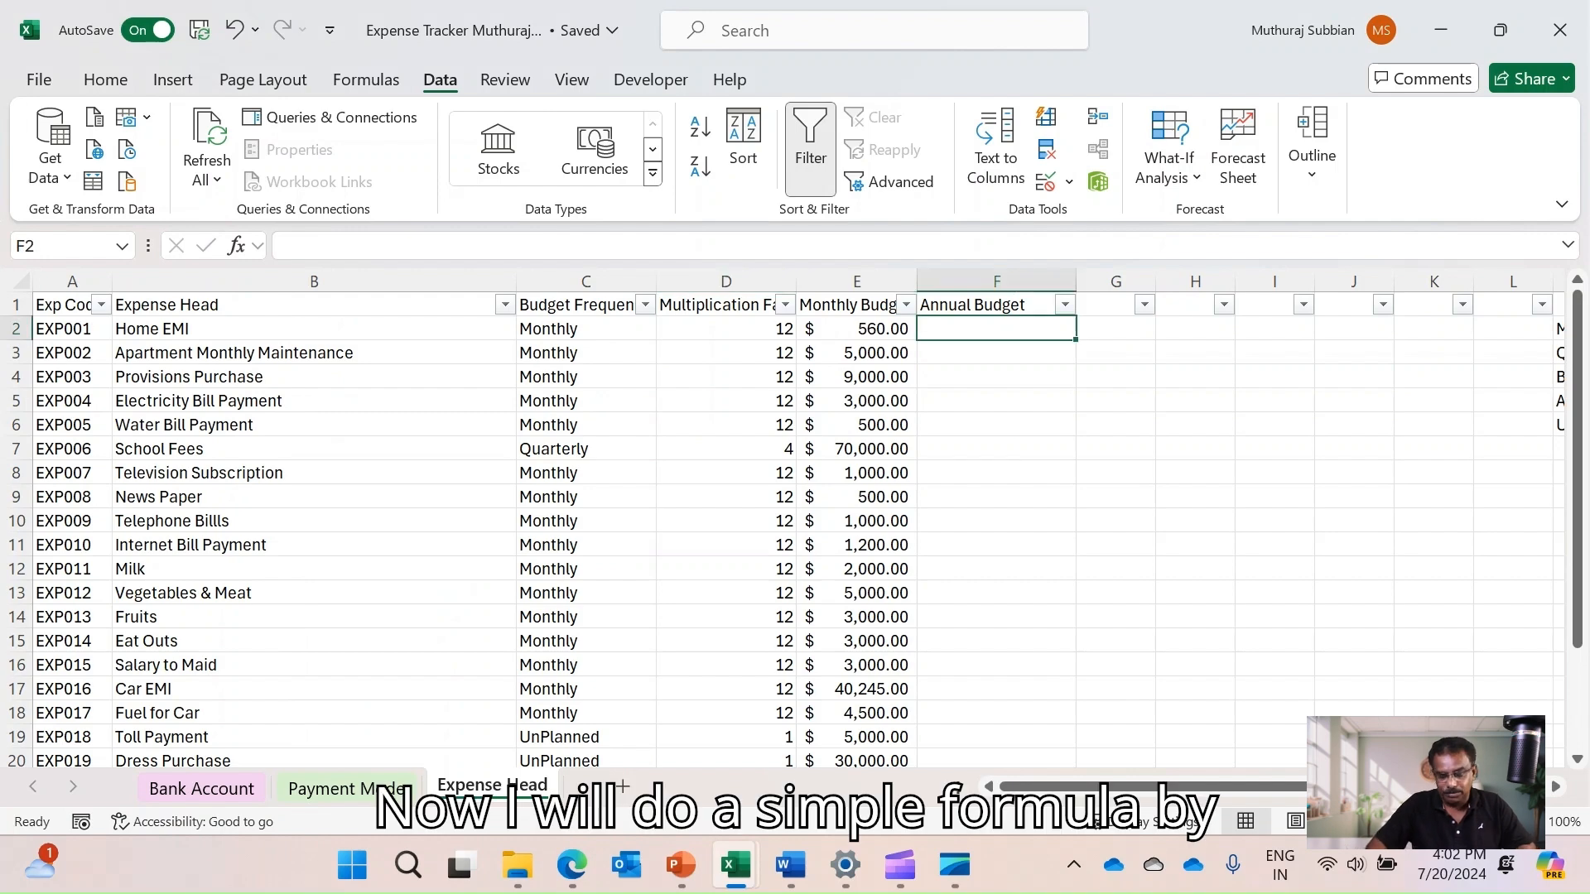
{"action": "type", "text": "="}
{"action": "key", "text": "Left"}
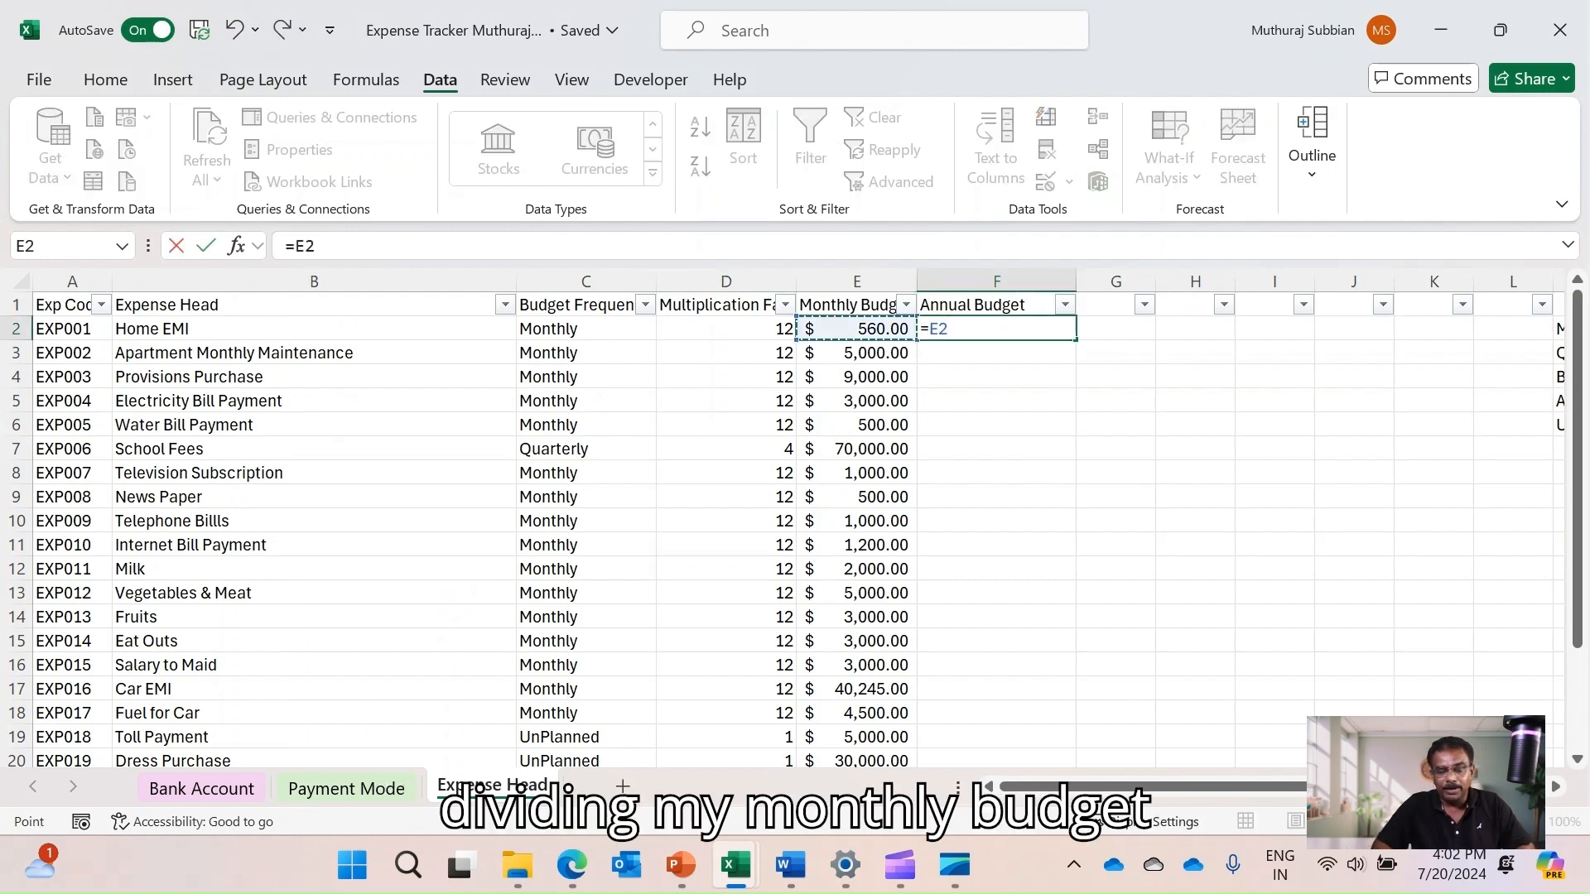
{"action": "type", "text": "*"}
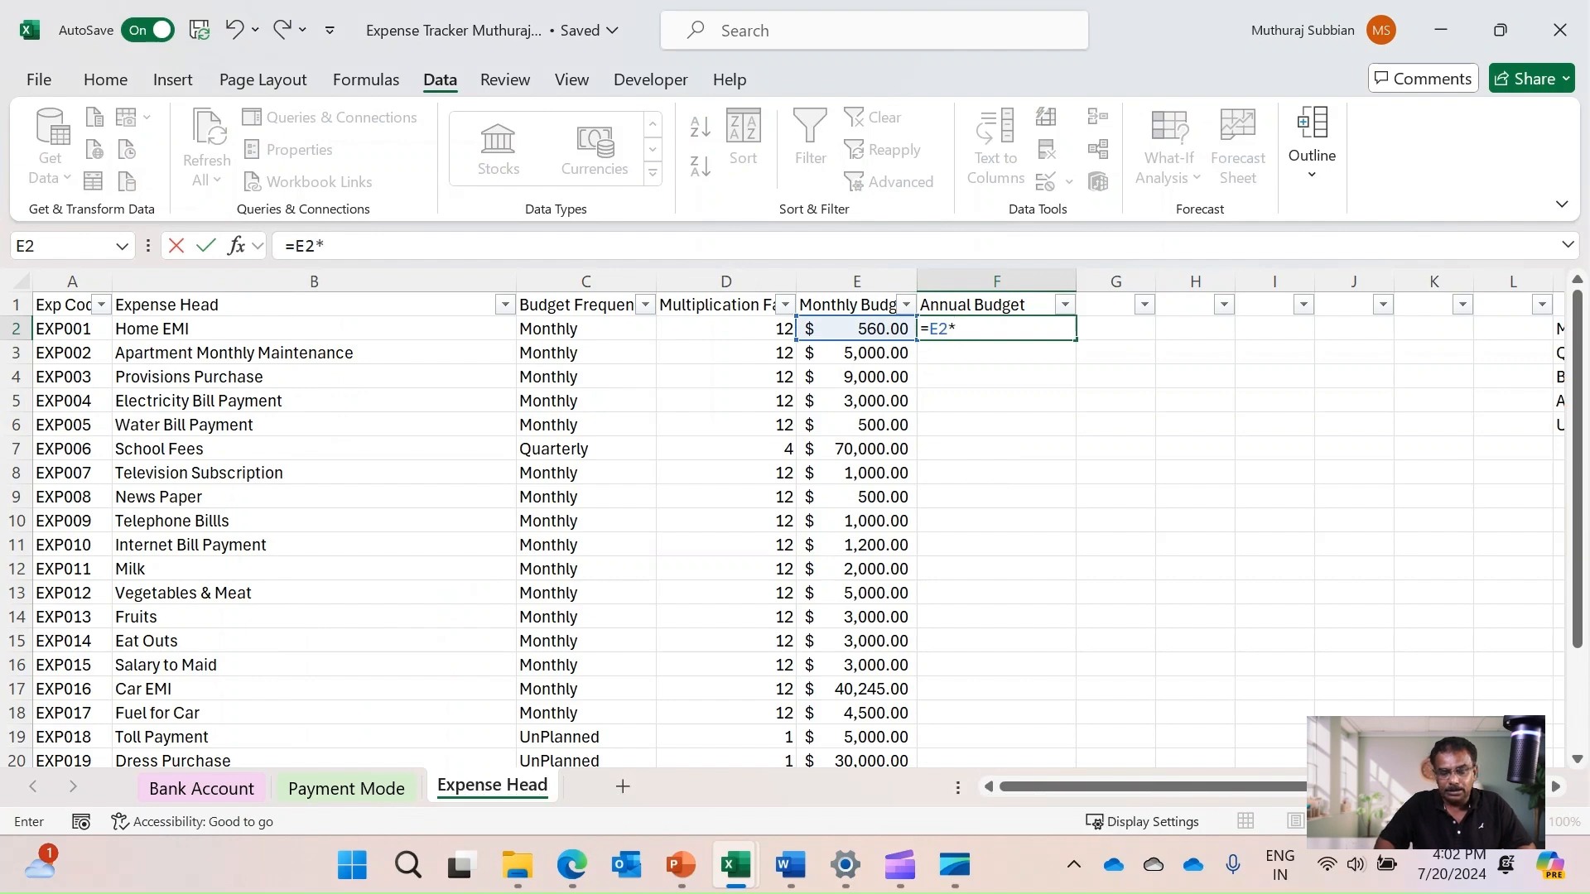
{"action": "key", "text": "Left"}
{"action": "key", "text": "Left"}
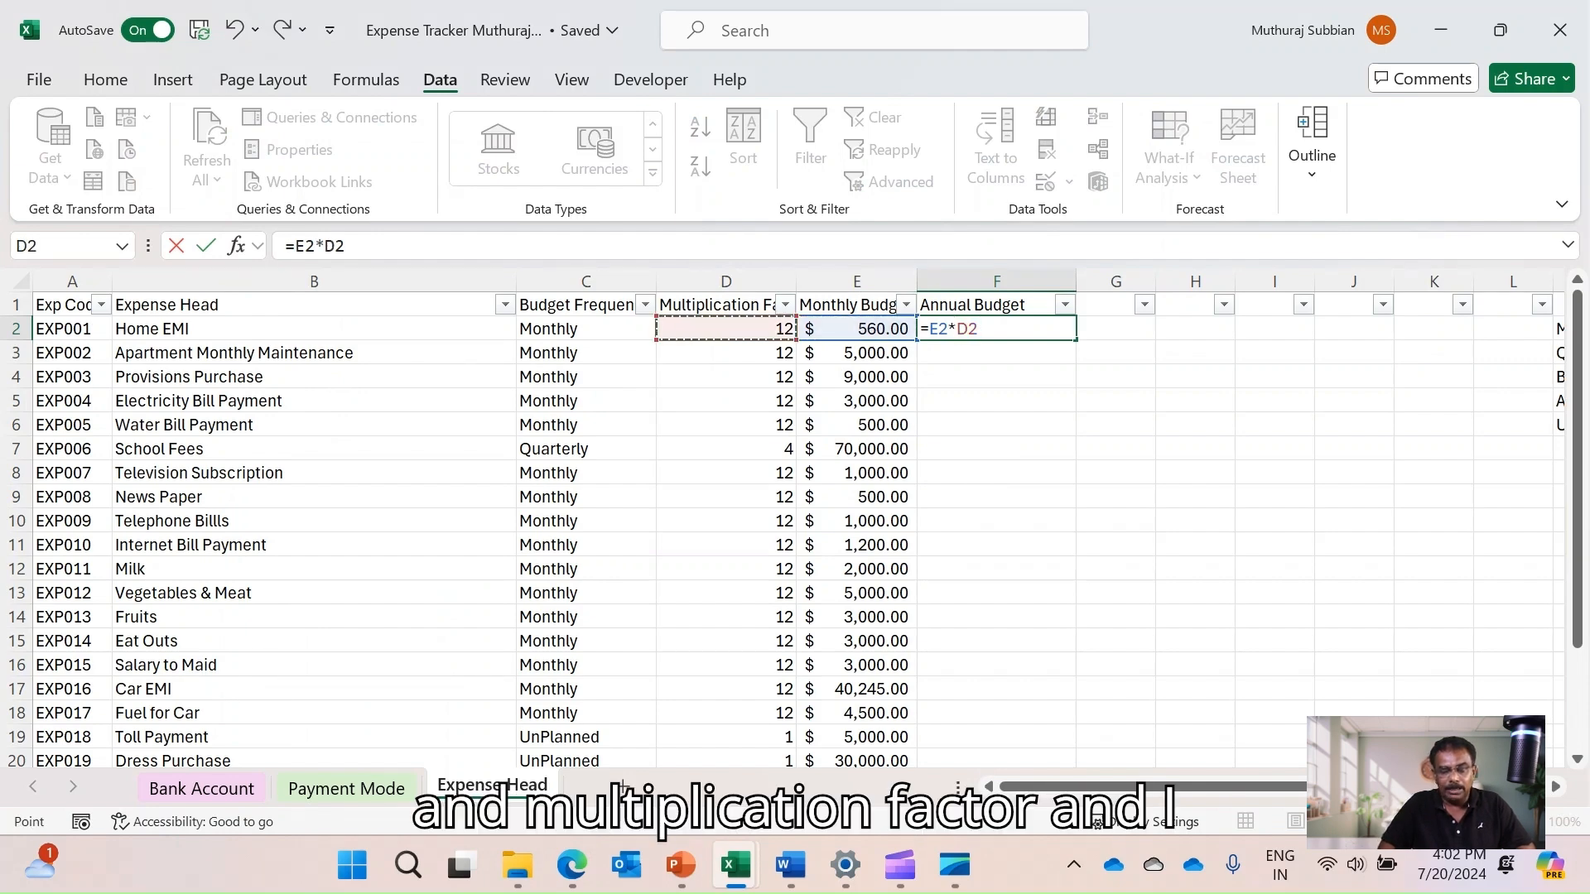
{"action": "key", "text": "Return"}
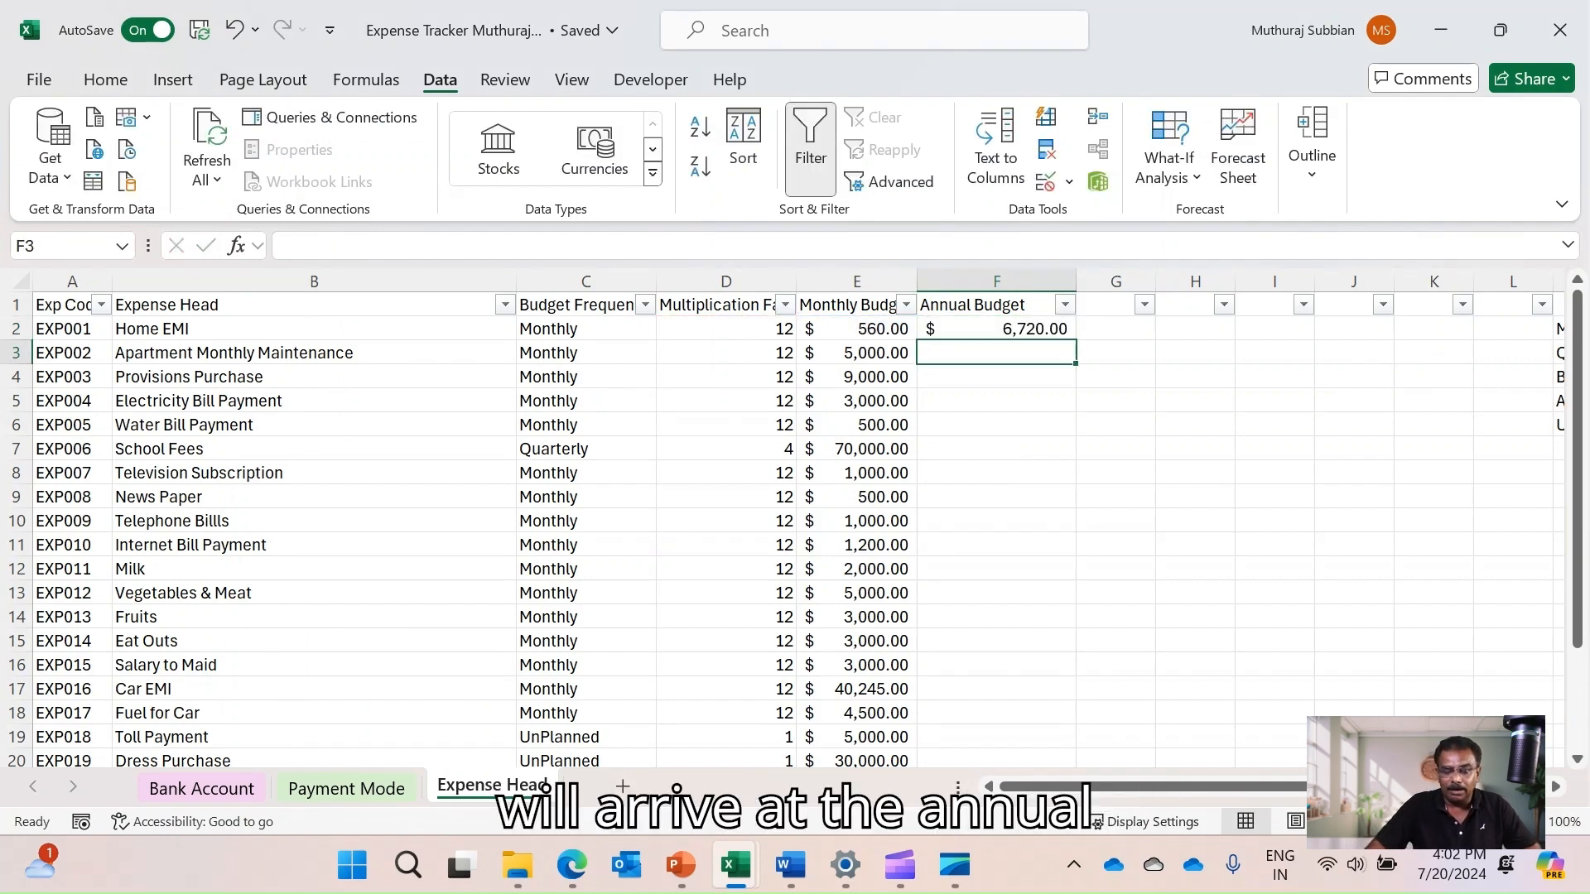
{"action": "key", "text": "Up"}
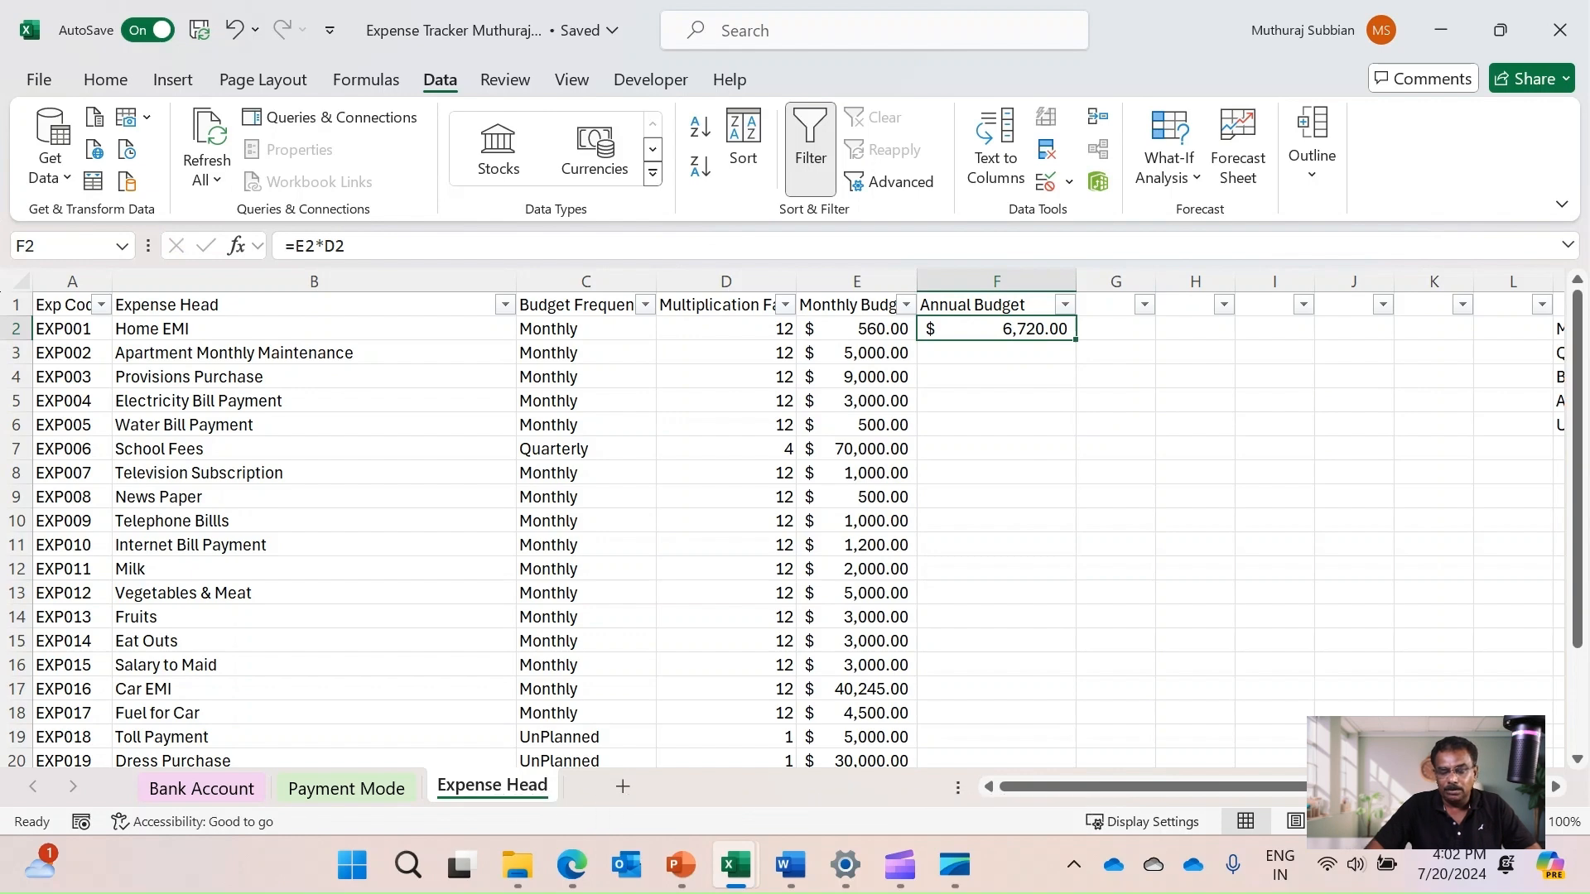
{"action": "double_click", "coordinate": [1076, 340]}
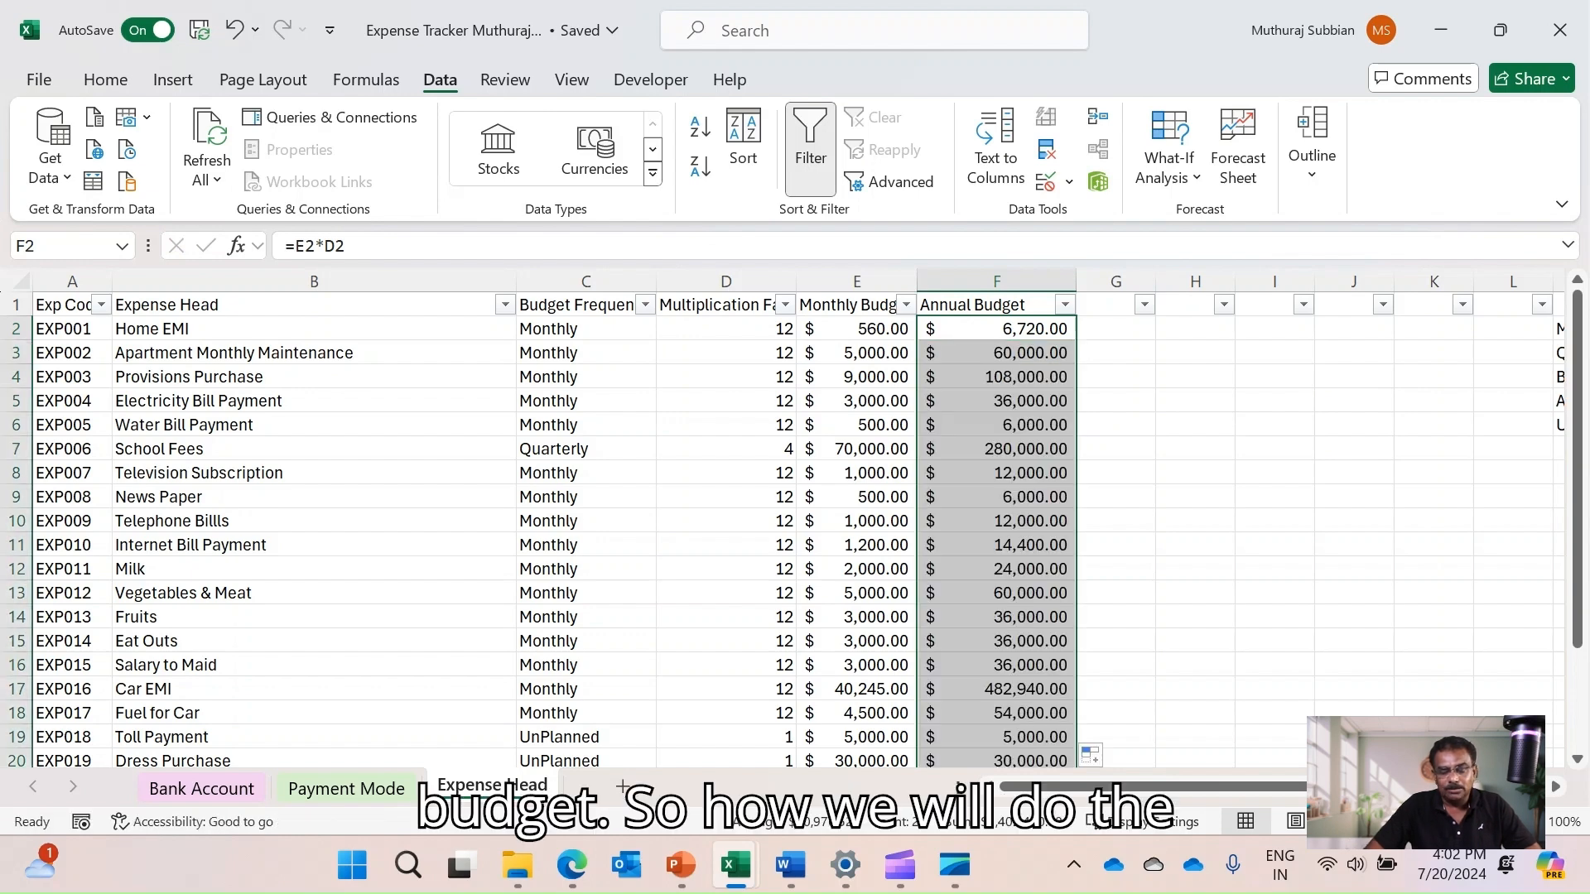
{"action": "left_click", "coordinate": [725, 329]}
{"action": "left_click", "coordinate": [585, 329]}
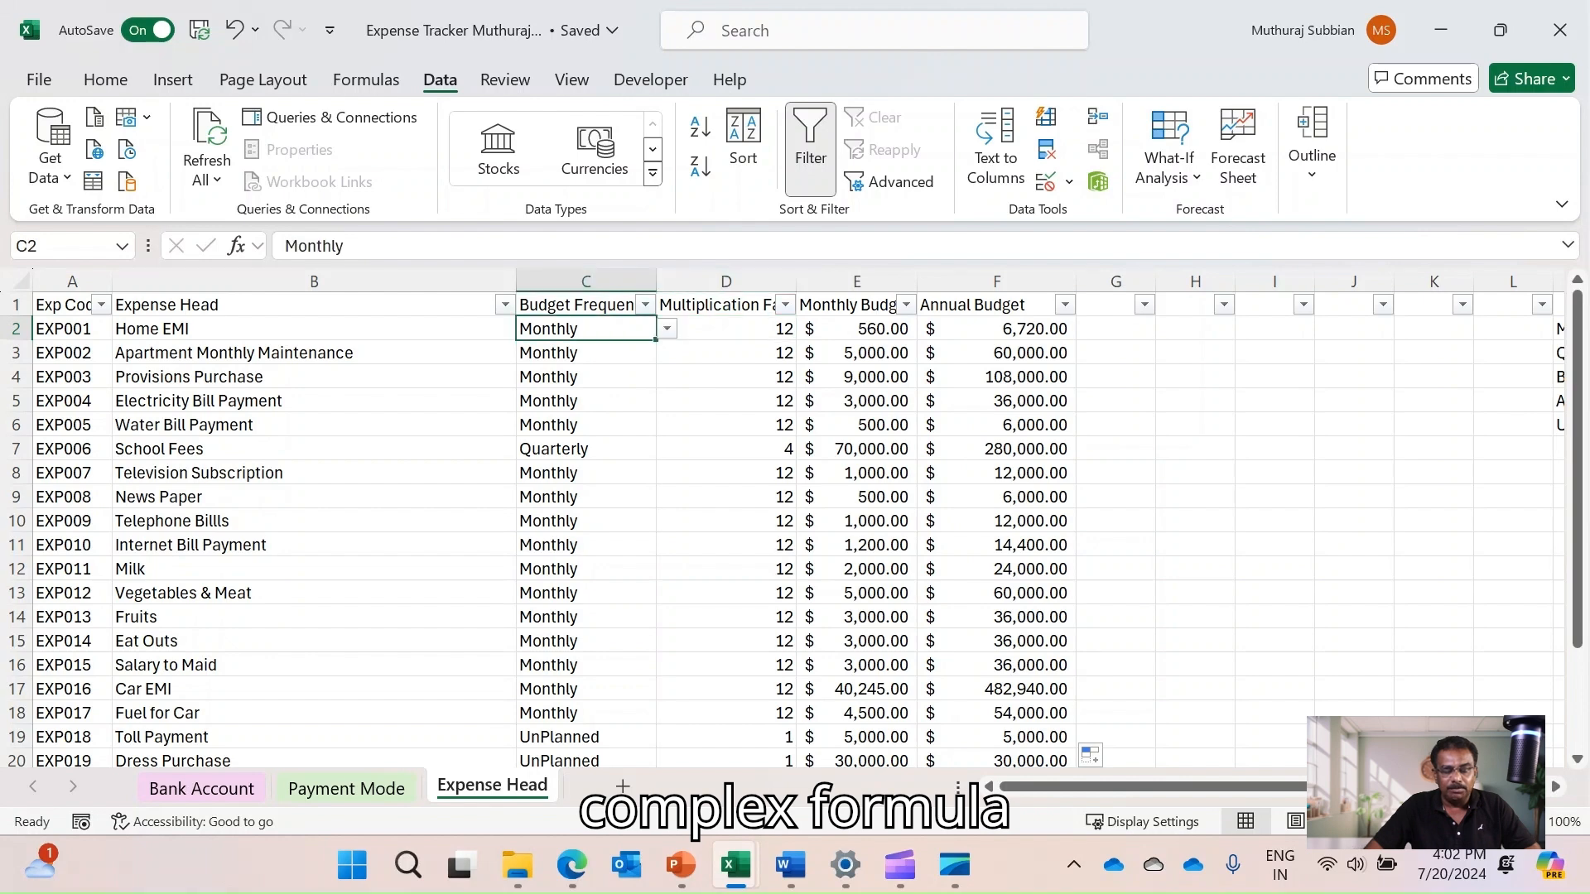
{"action": "right_click", "coordinate": [732, 282]}
{"action": "key", "text": "Escape"}
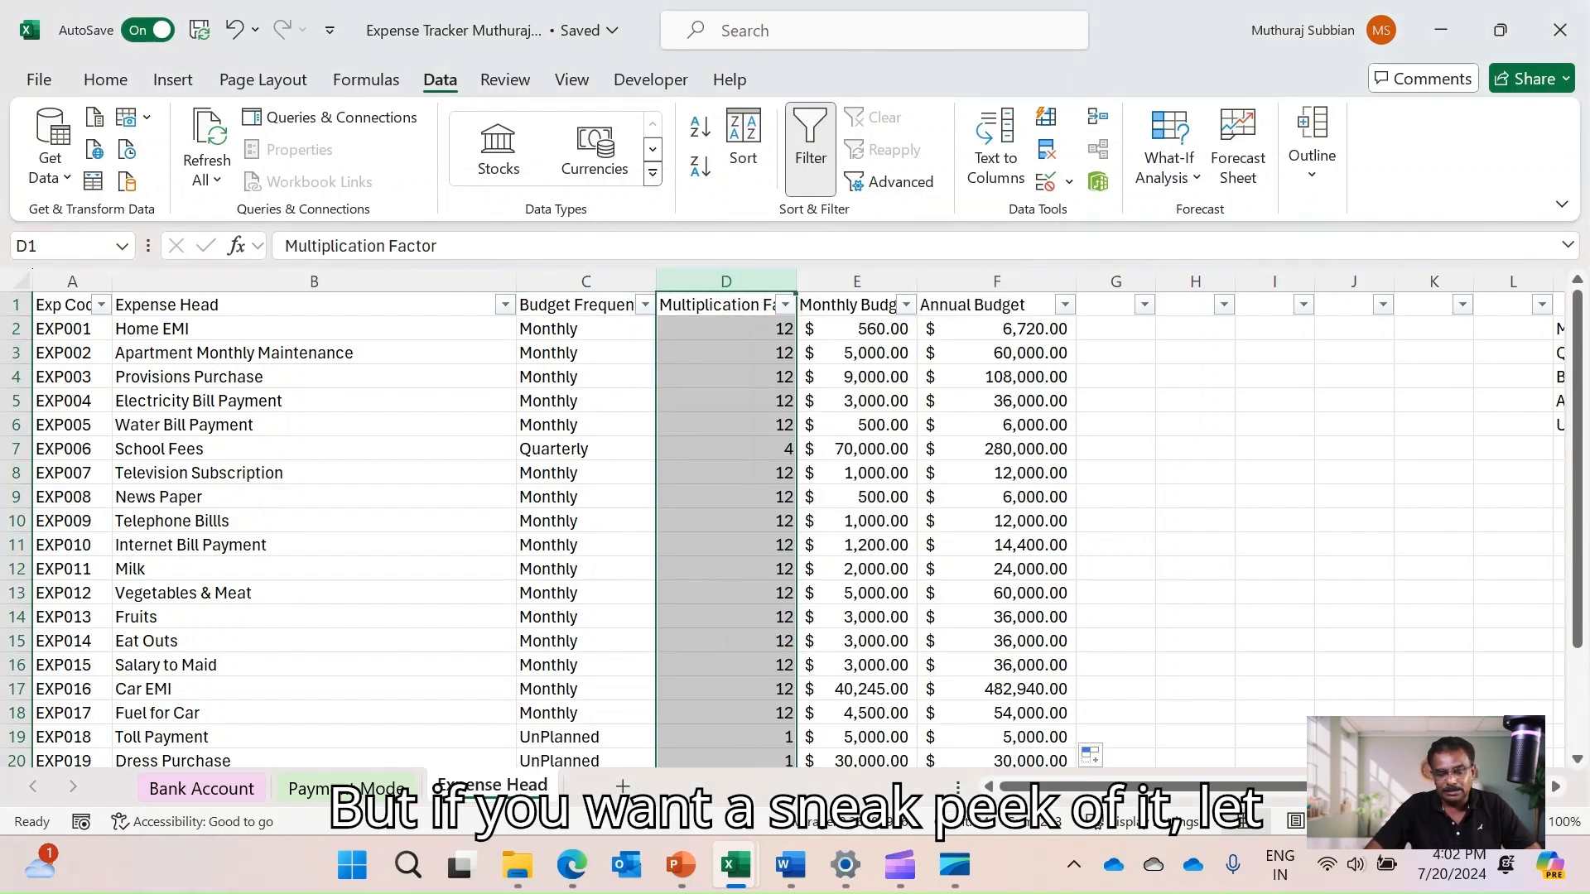
Enter the factors 1, 4, 2, 1 and 1 in N2:N6 beside the frequency list from Monthly to Unplanned in column M
{"action": "left_click", "coordinate": [1194, 449]}
{"action": "key", "text": "Right"}
{"action": "key", "text": "Right"}
{"action": "key", "text": "Right"}
{"action": "key", "text": "Right"}
{"action": "key", "text": "Right"}
{"action": "key", "text": "Right"}
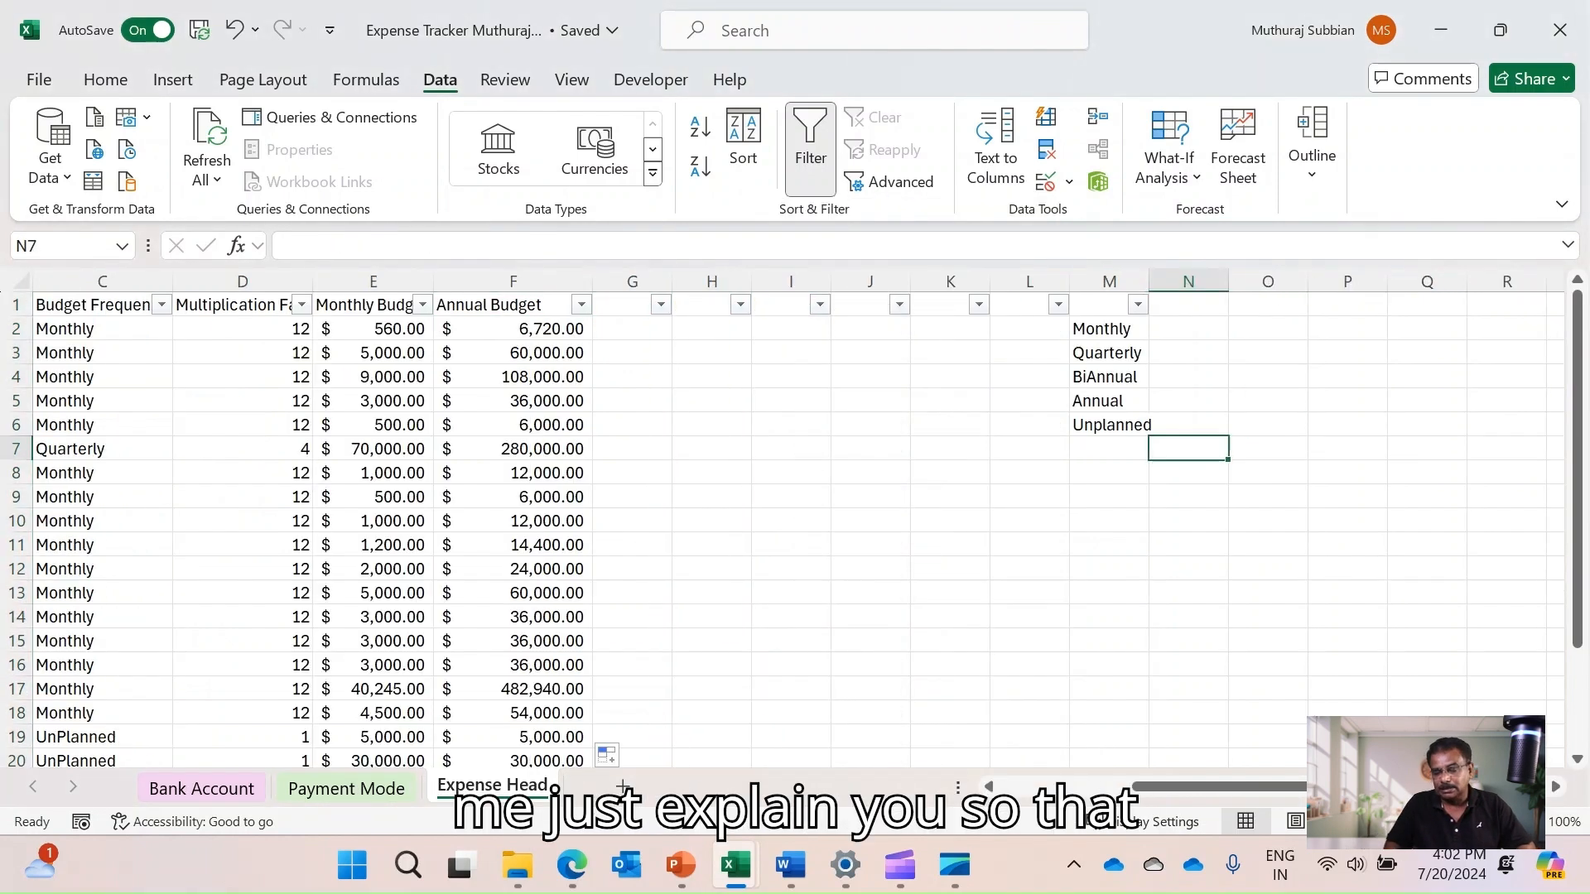
{"action": "key", "text": "Up"}
{"action": "key", "text": "Up"}
{"action": "key", "text": "Up"}
{"action": "key", "text": "Up"}
{"action": "key", "text": "Up"}
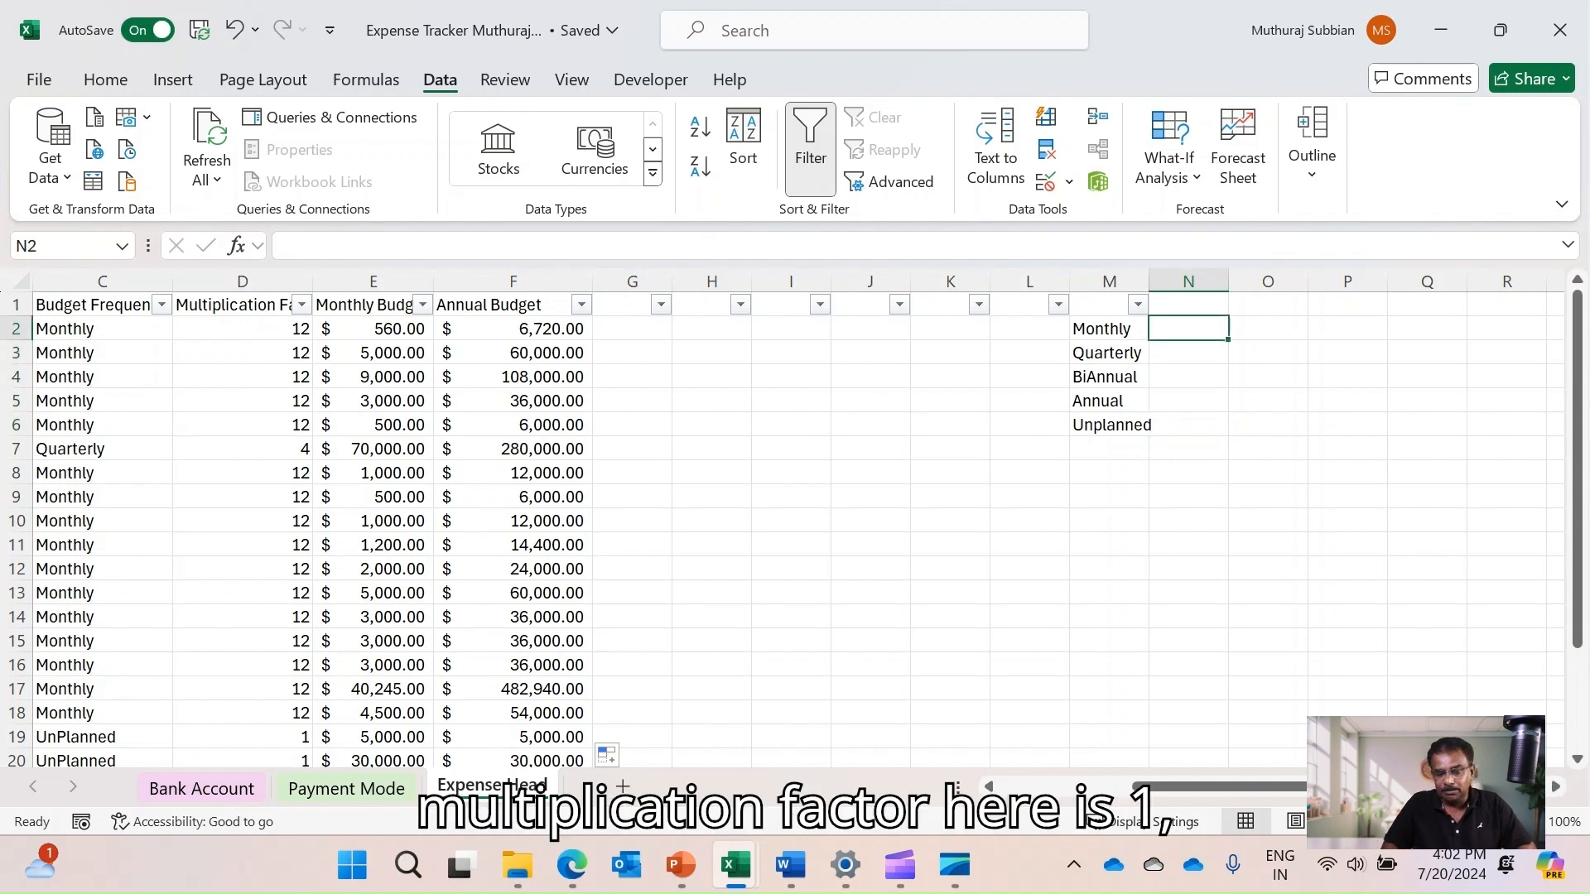
{"action": "type", "text": "1"}
{"action": "key", "text": "Return"}
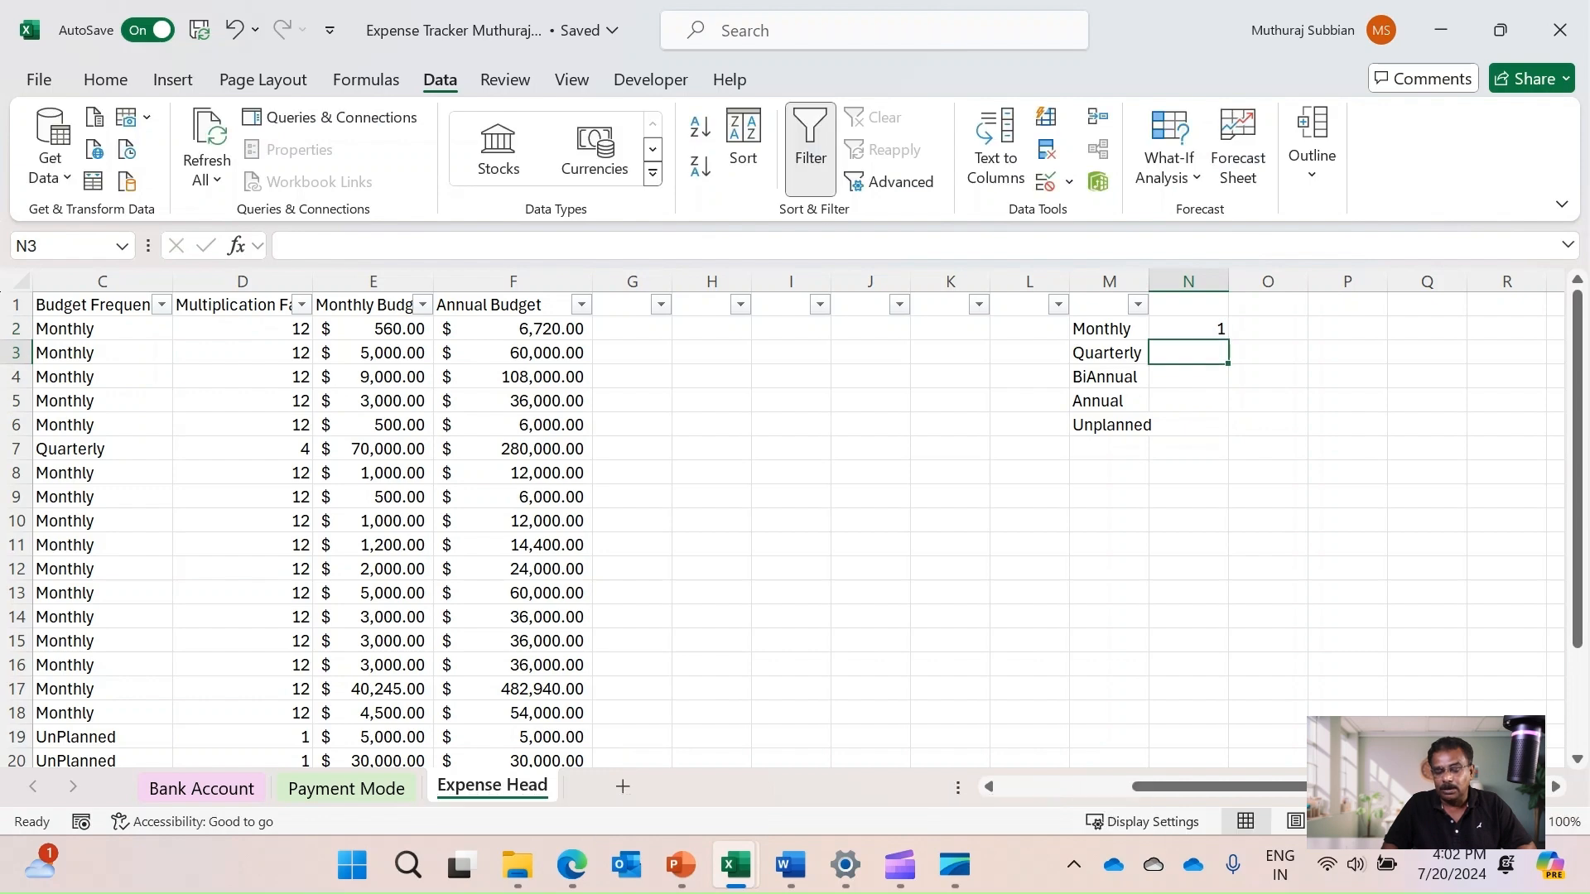
{"action": "type", "text": "4"}
{"action": "key", "text": "Return"}
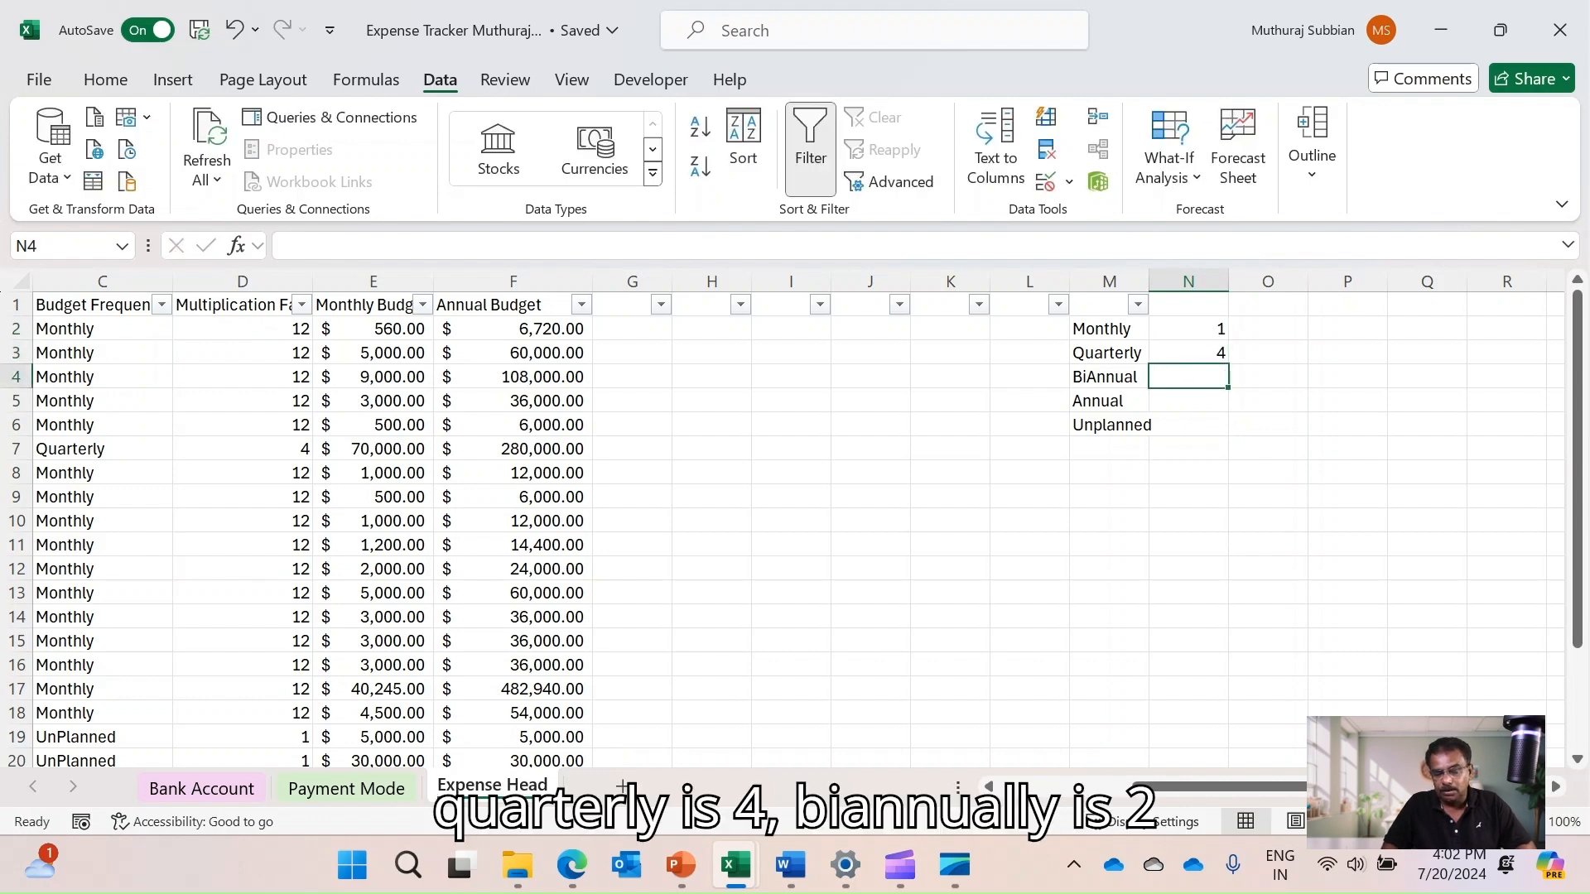
{"action": "type", "text": "2"}
{"action": "key", "text": "Return"}
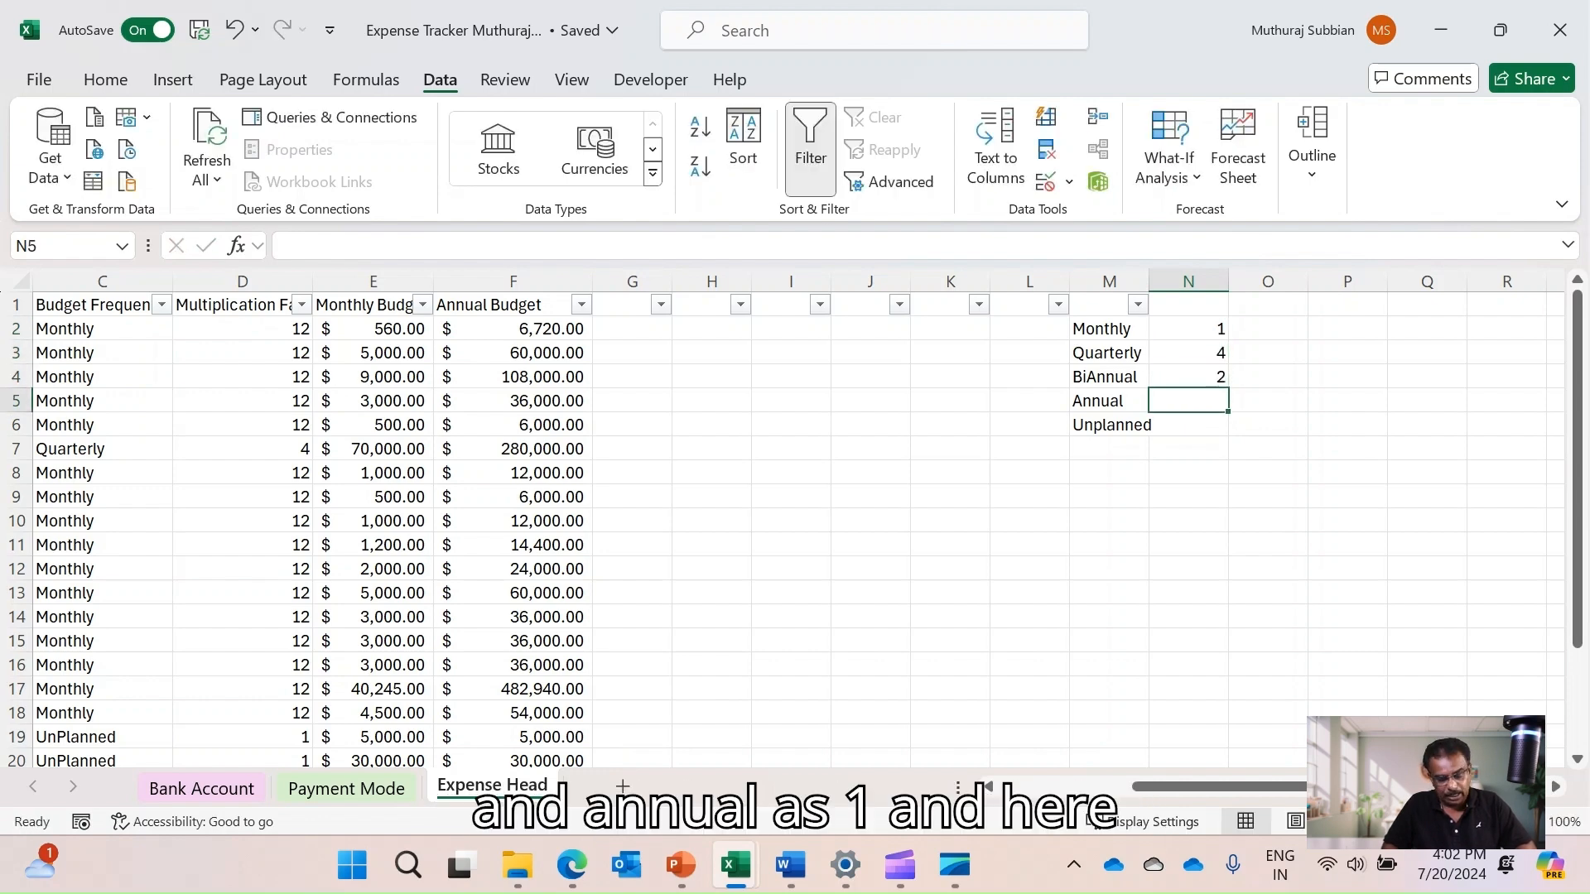
{"action": "type", "text": "1"}
{"action": "key", "text": "Return"}
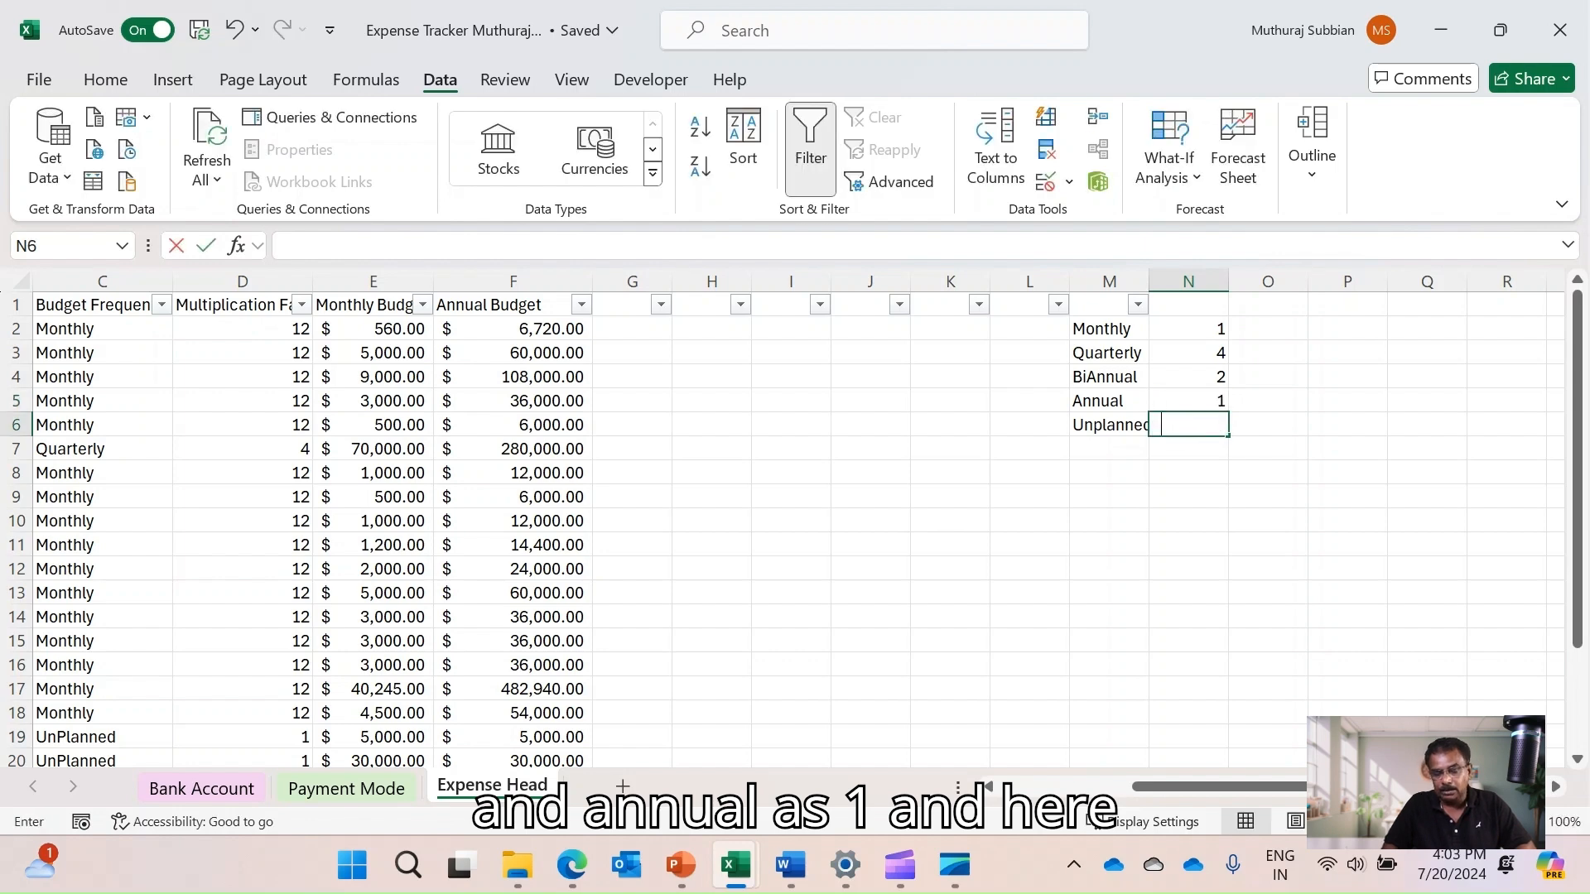
{"action": "type", "text": "1"}
{"action": "key", "text": "Return"}
Replace the Multiplication Factor in D2 with the lookup formula =VLOOKUP(C2,M2:N6,2,FALSE) on the frequency table
{"action": "left_click", "coordinate": [242, 329]}
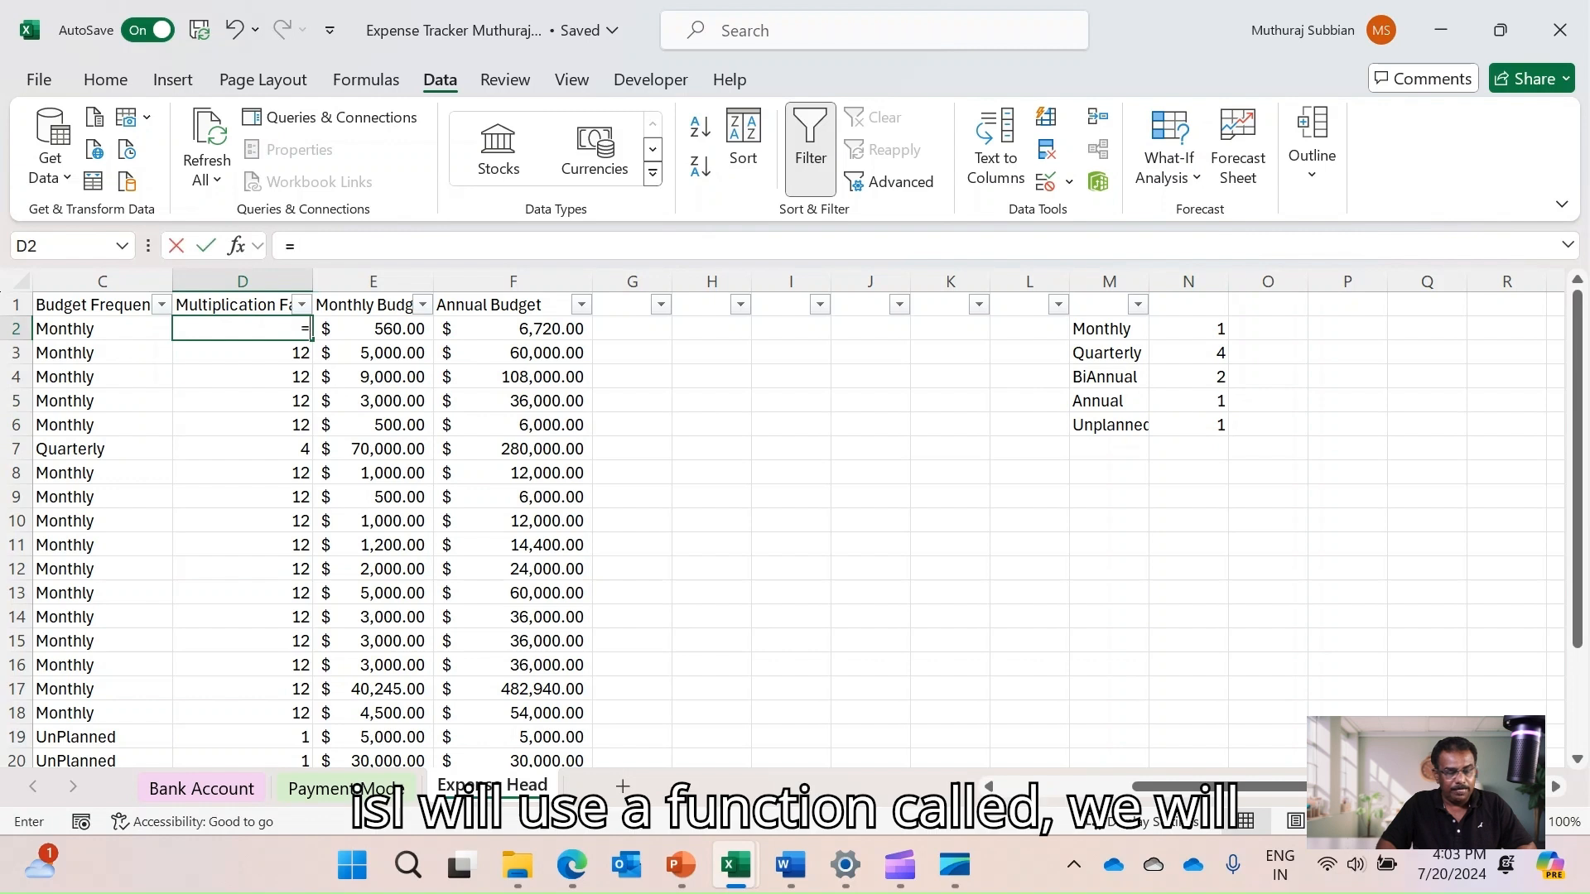
{"action": "type", "text": "="}
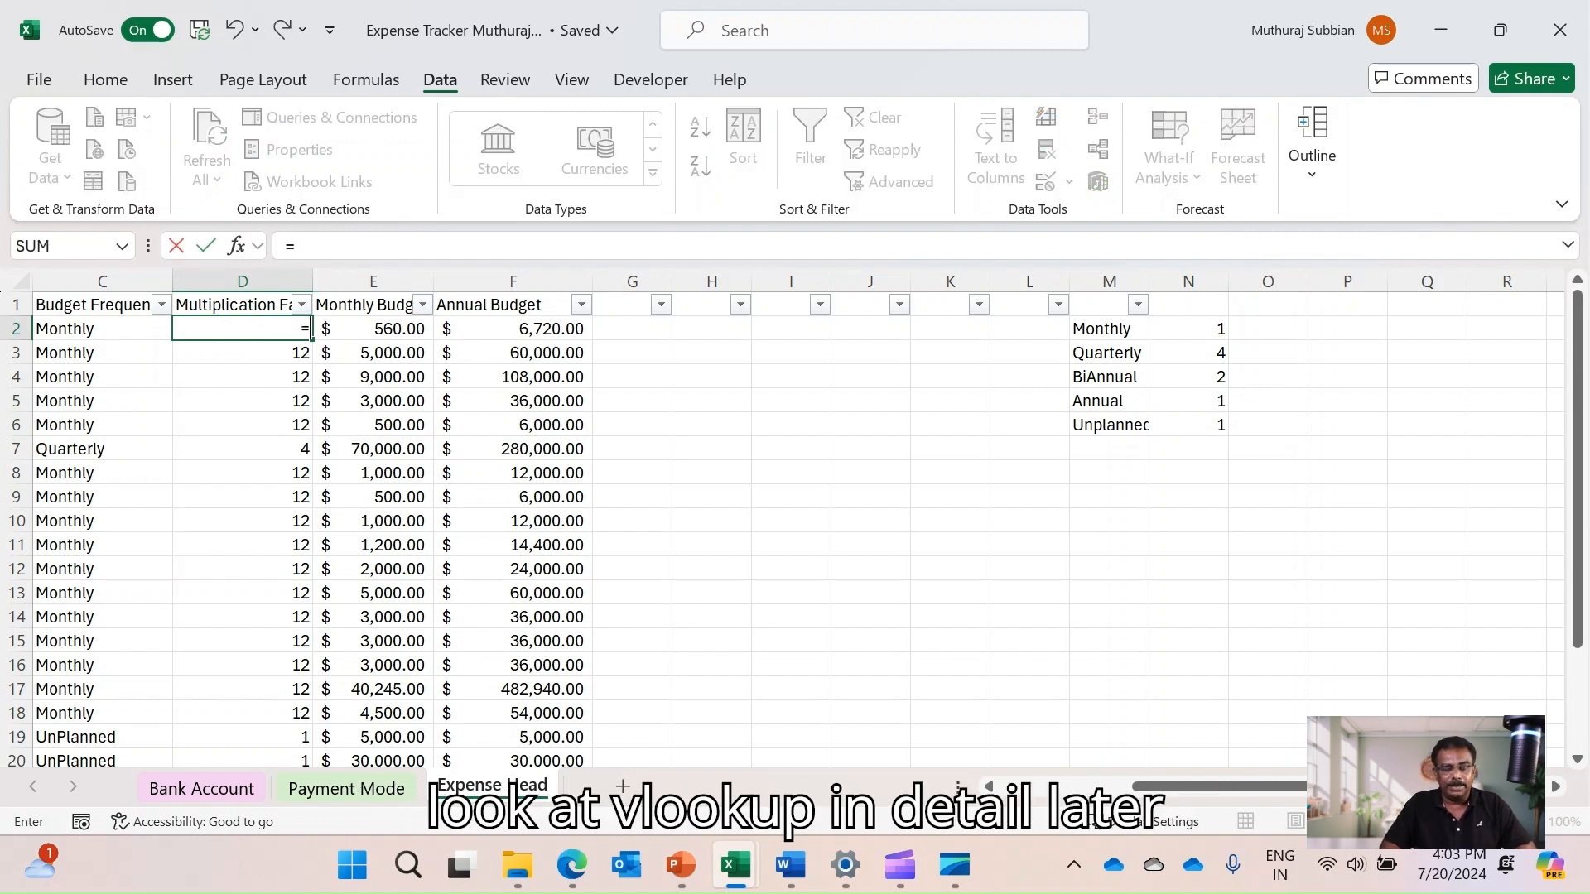
{"action": "type", "text": "vloo"}
{"action": "key", "text": "Tab"}
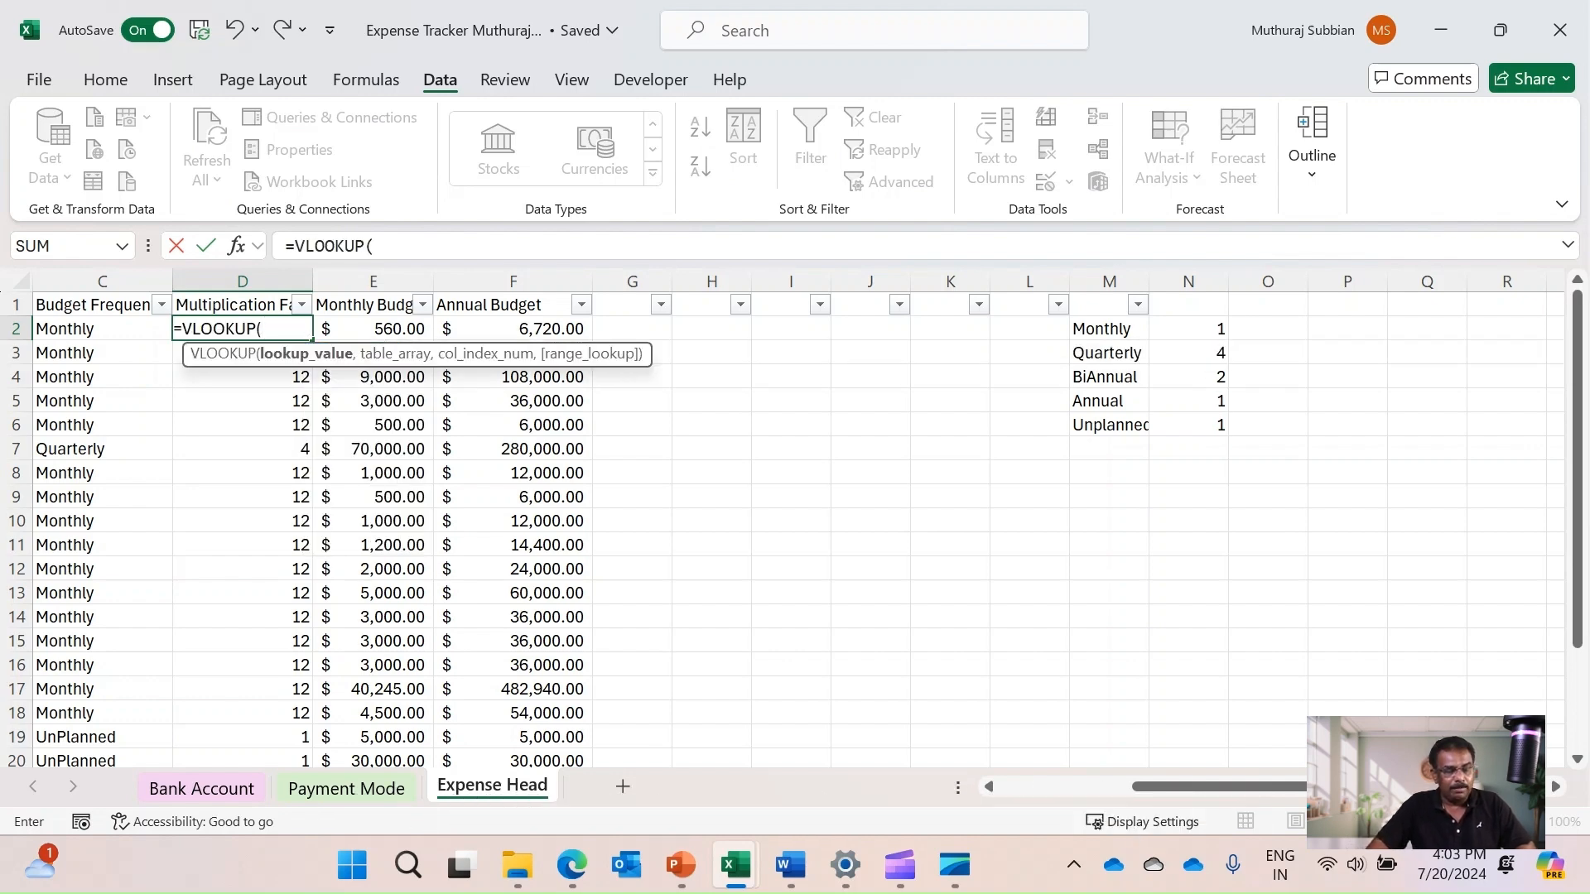
{"action": "key", "text": "Left"}
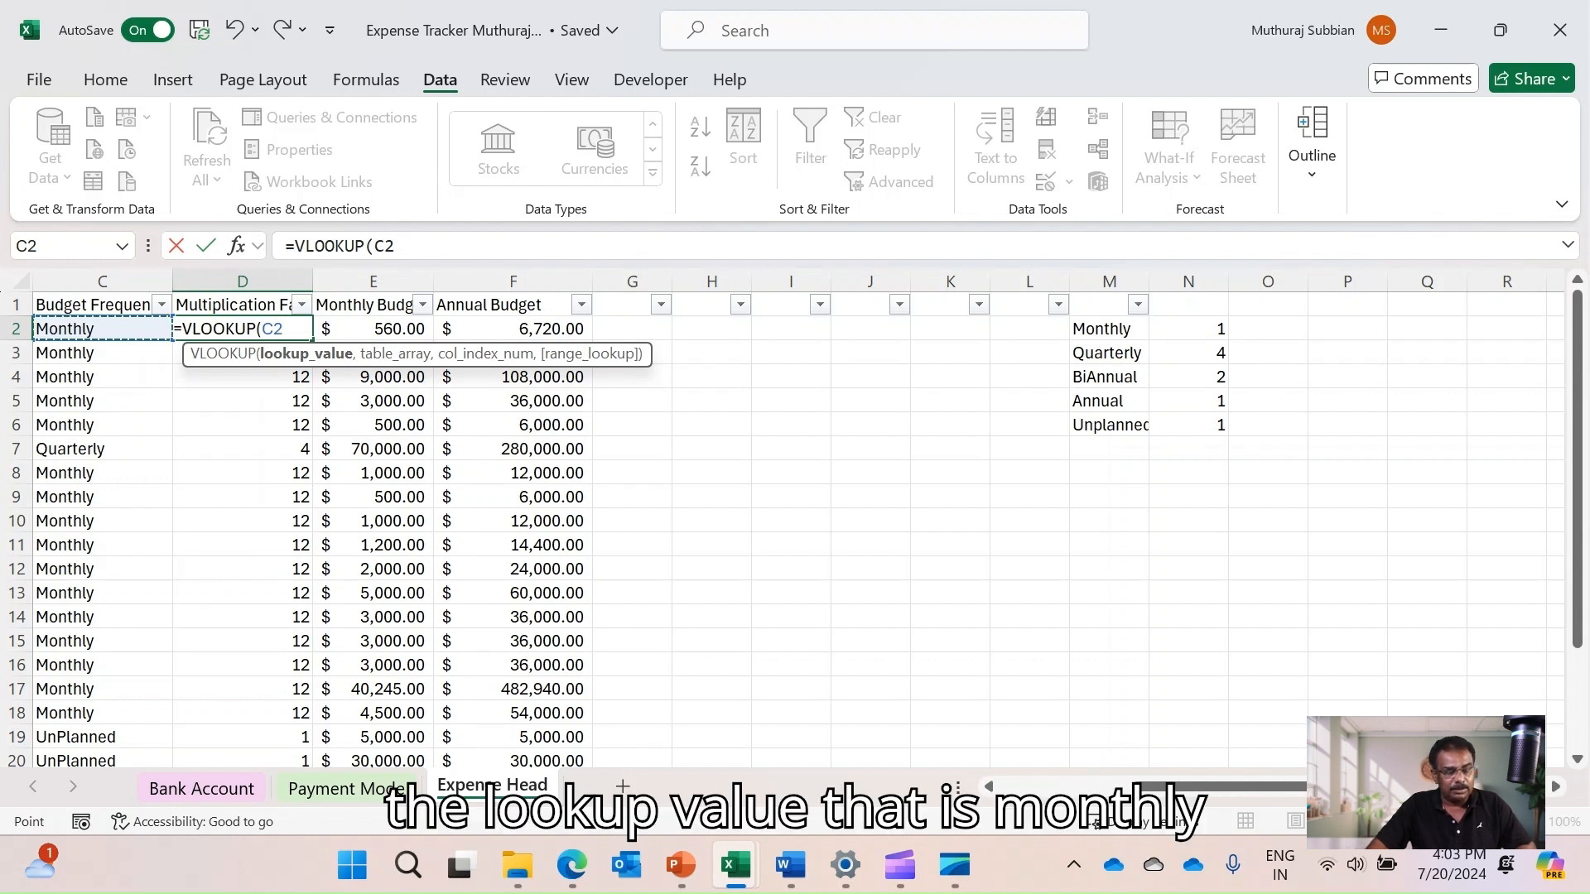
{"action": "left_click", "coordinate": [397, 246]}
{"action": "type", "text": ","}
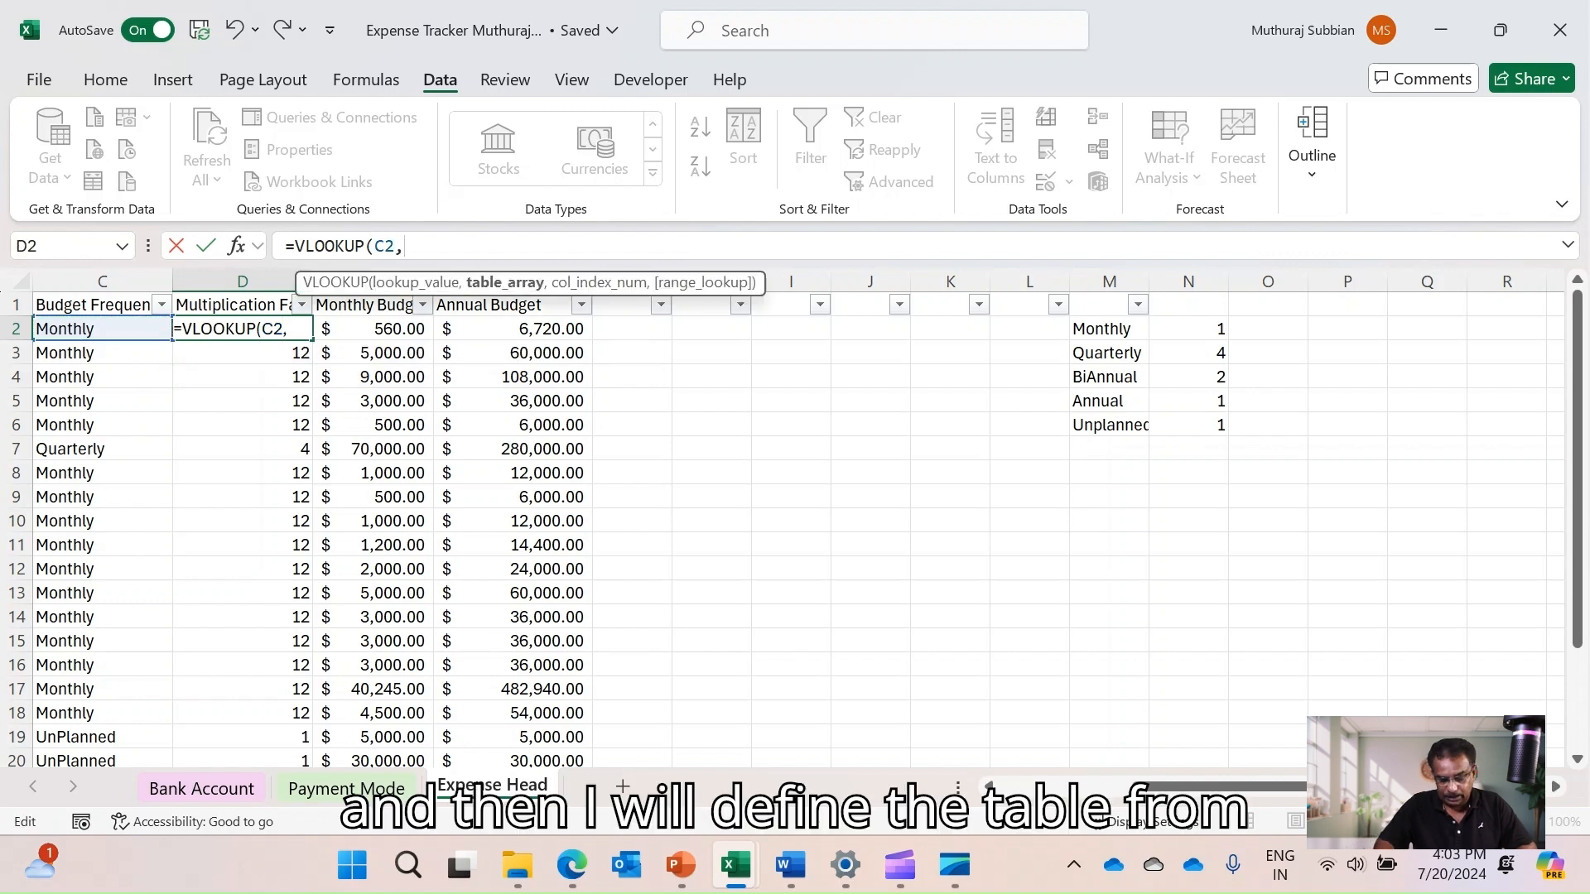
{"action": "left_click_drag", "start_coordinate": [1109, 329], "coordinate": [1192, 425]}
{"action": "type", "text": ","}
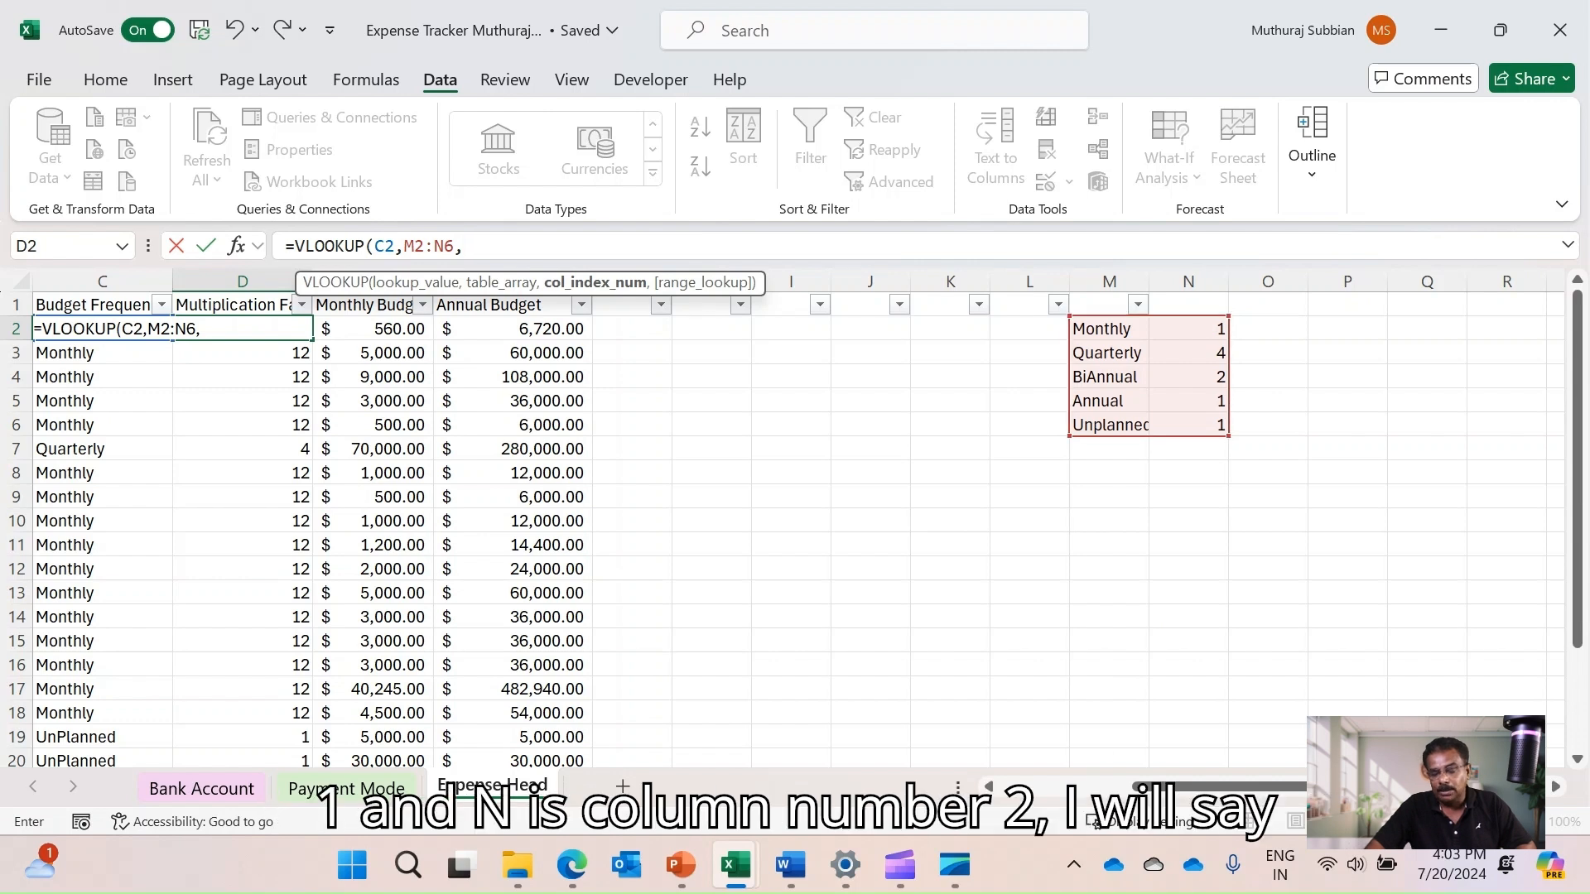
{"action": "type", "text": "2"}
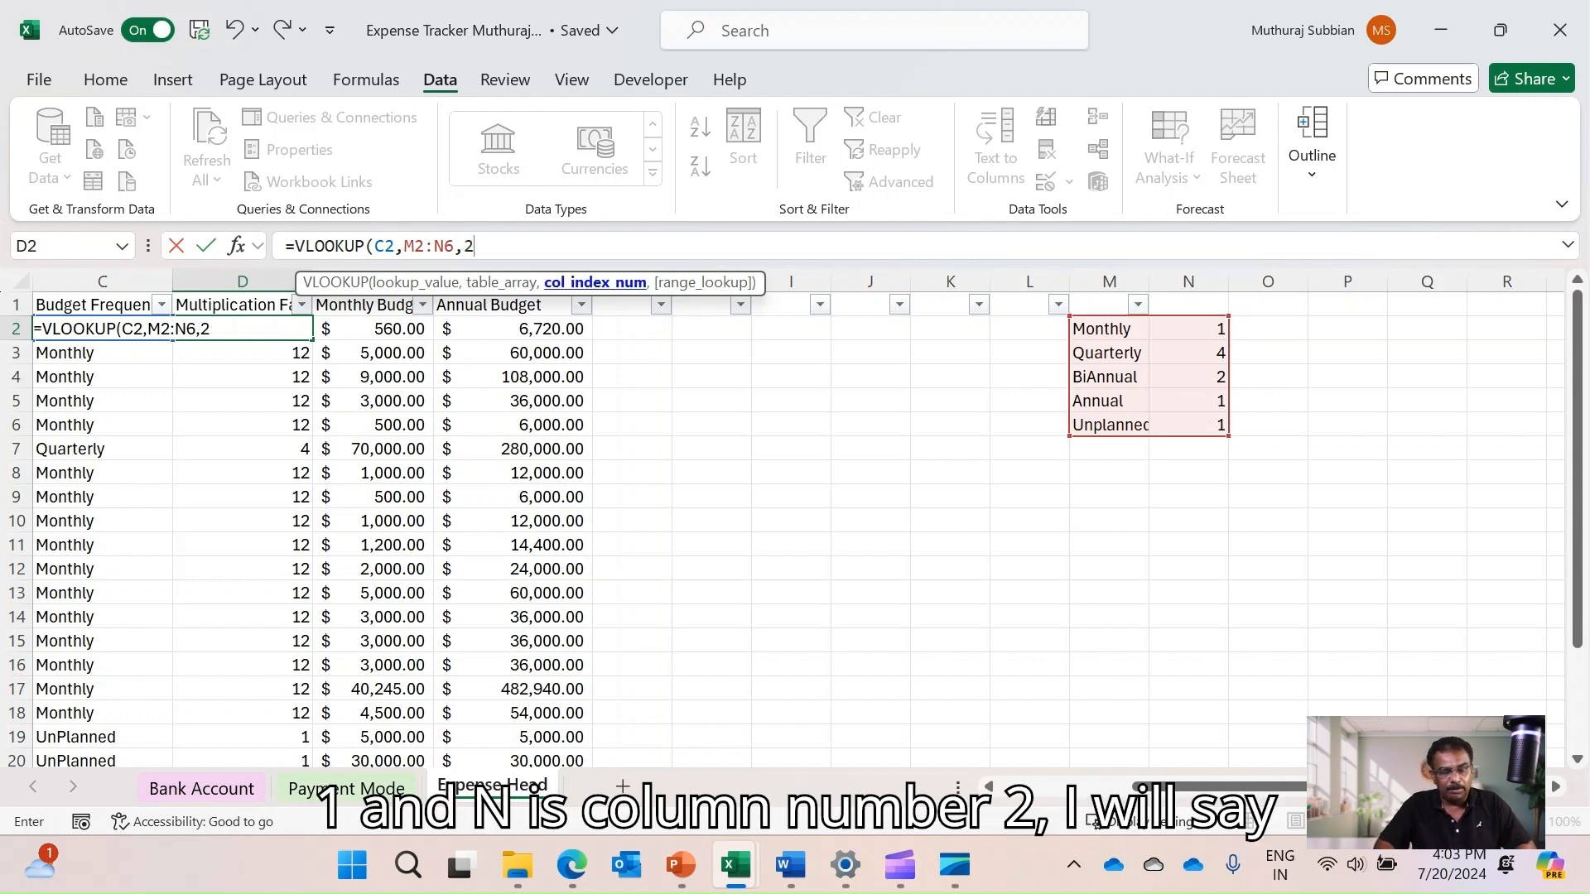
{"action": "type", "text": ","}
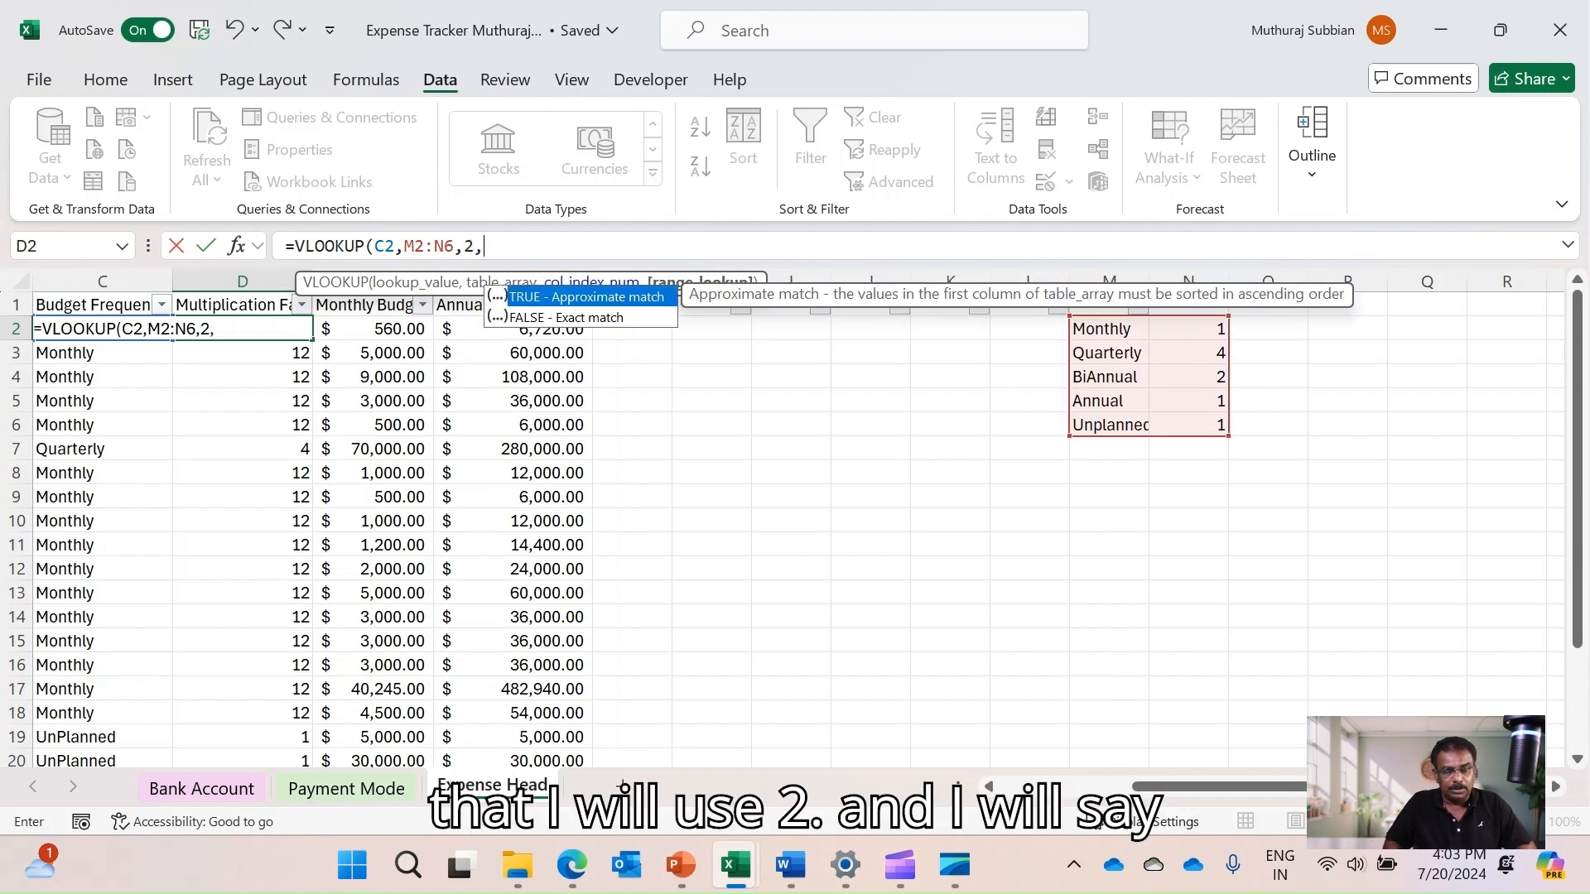
{"action": "type", "text": "FALSE)"}
{"action": "key", "text": "Return"}
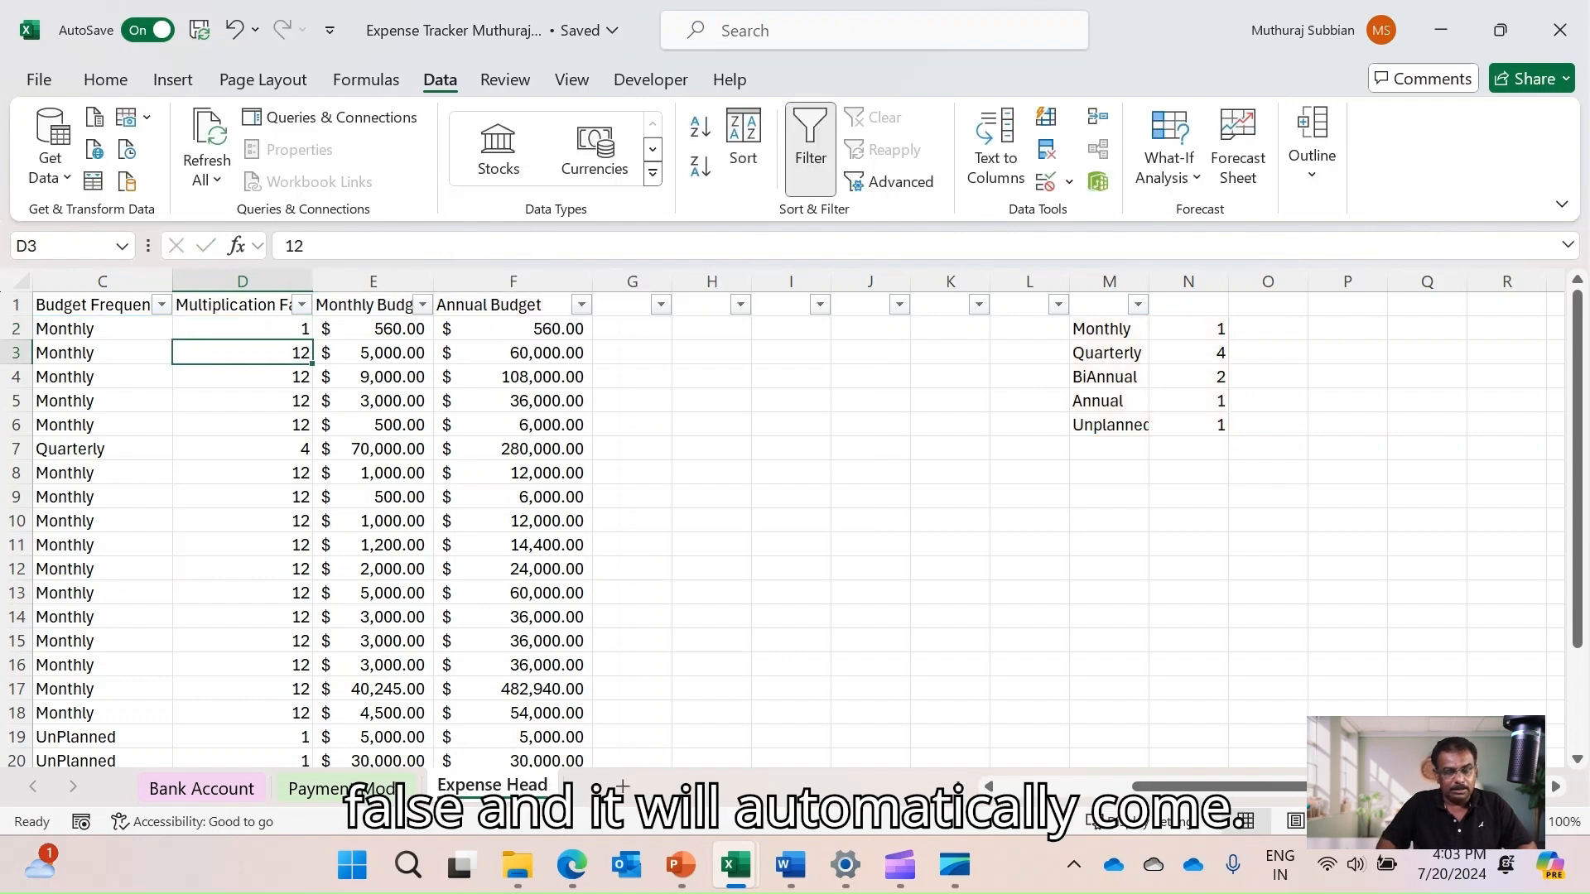
Lock the table rows in D2 as =VLOOKUP(C2,M$2:N$6,2,FALSE) and fill the formula down for all expense heads
{"action": "key", "text": "Up"}
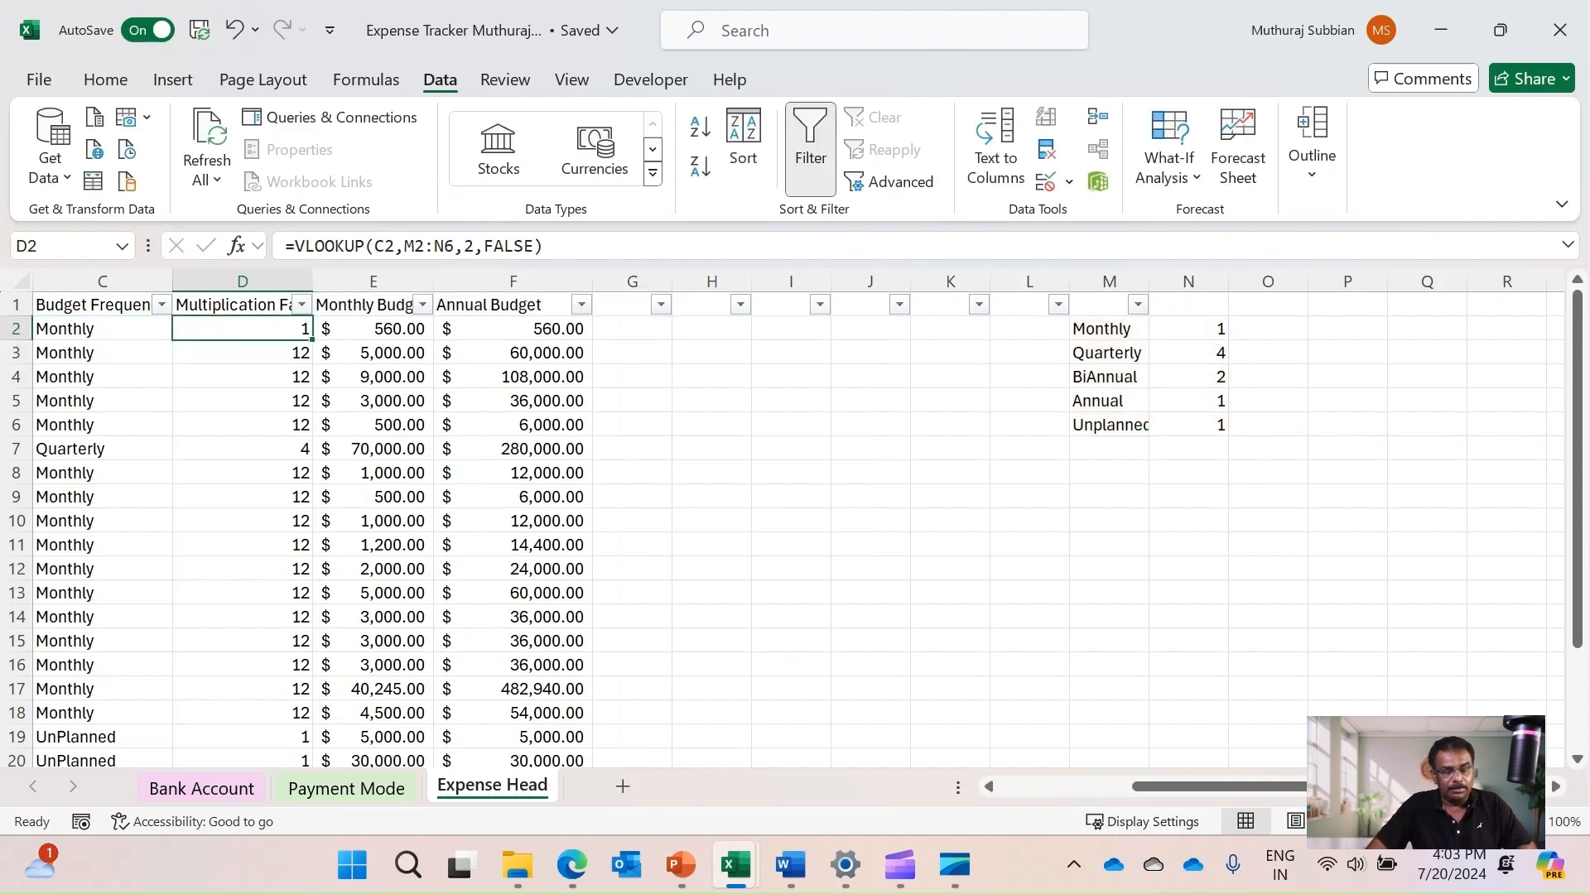
{"action": "key", "text": "F2"}
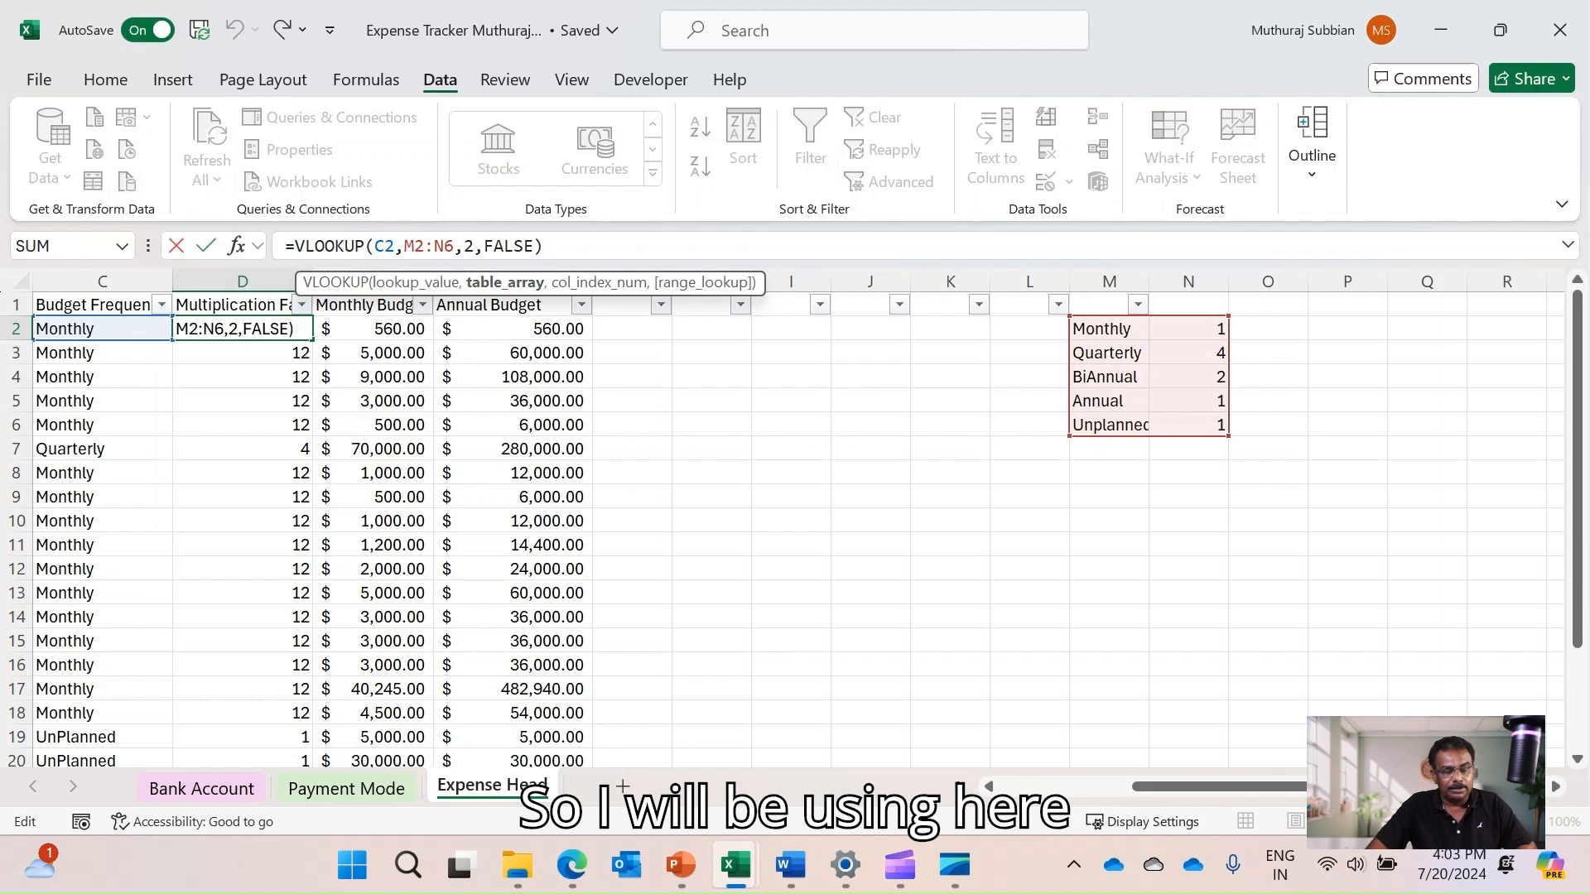
{"action": "type", "text": "$2:N"}
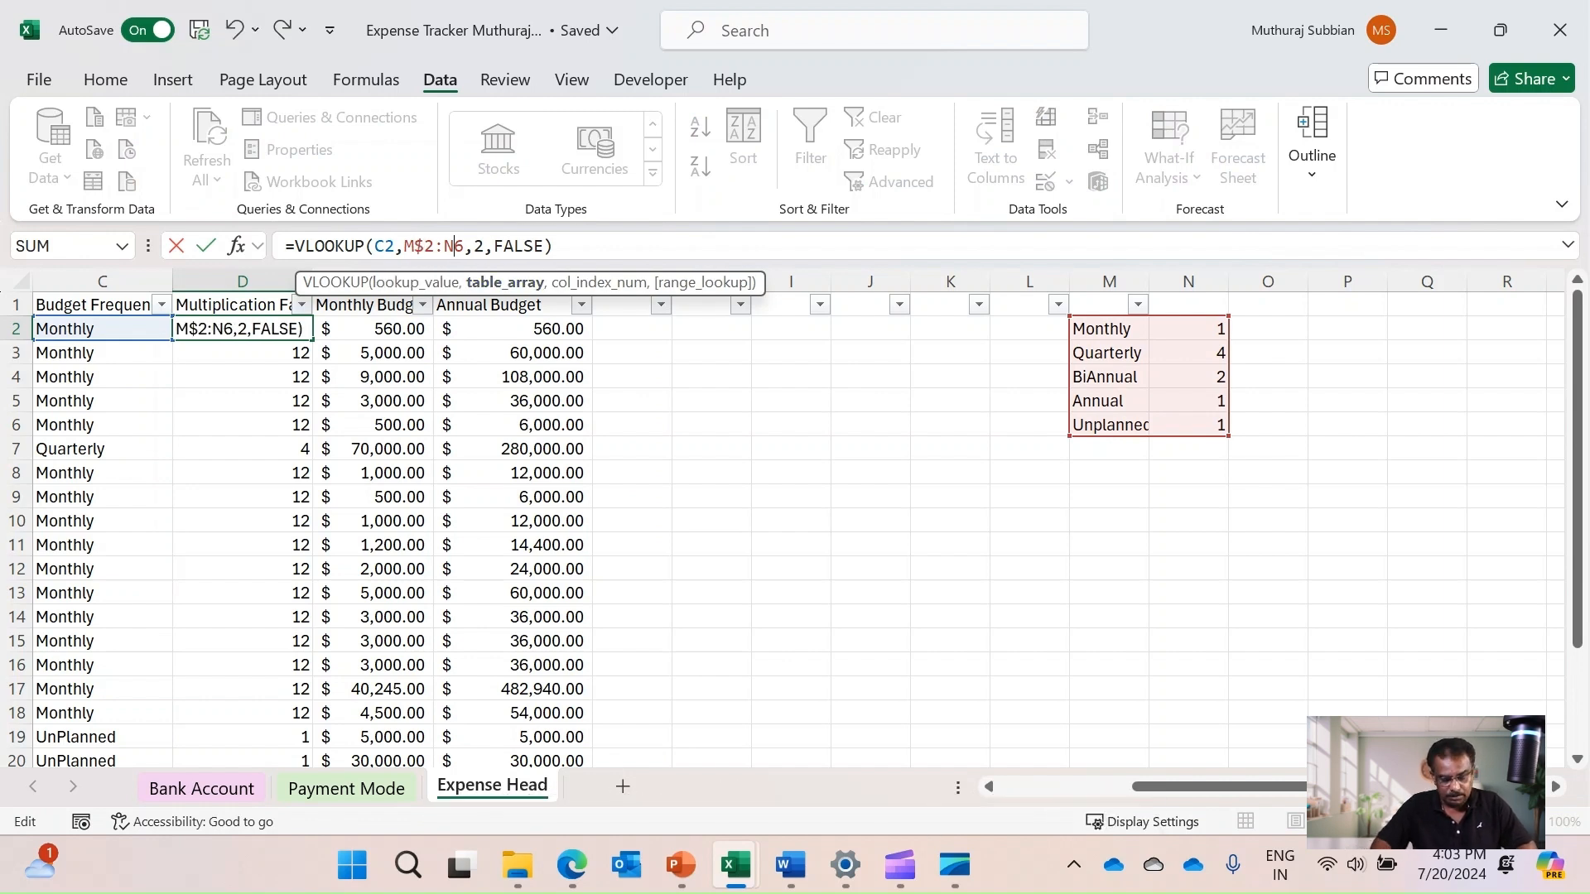
{"action": "type", "text": "$"}
{"action": "key", "text": "Return"}
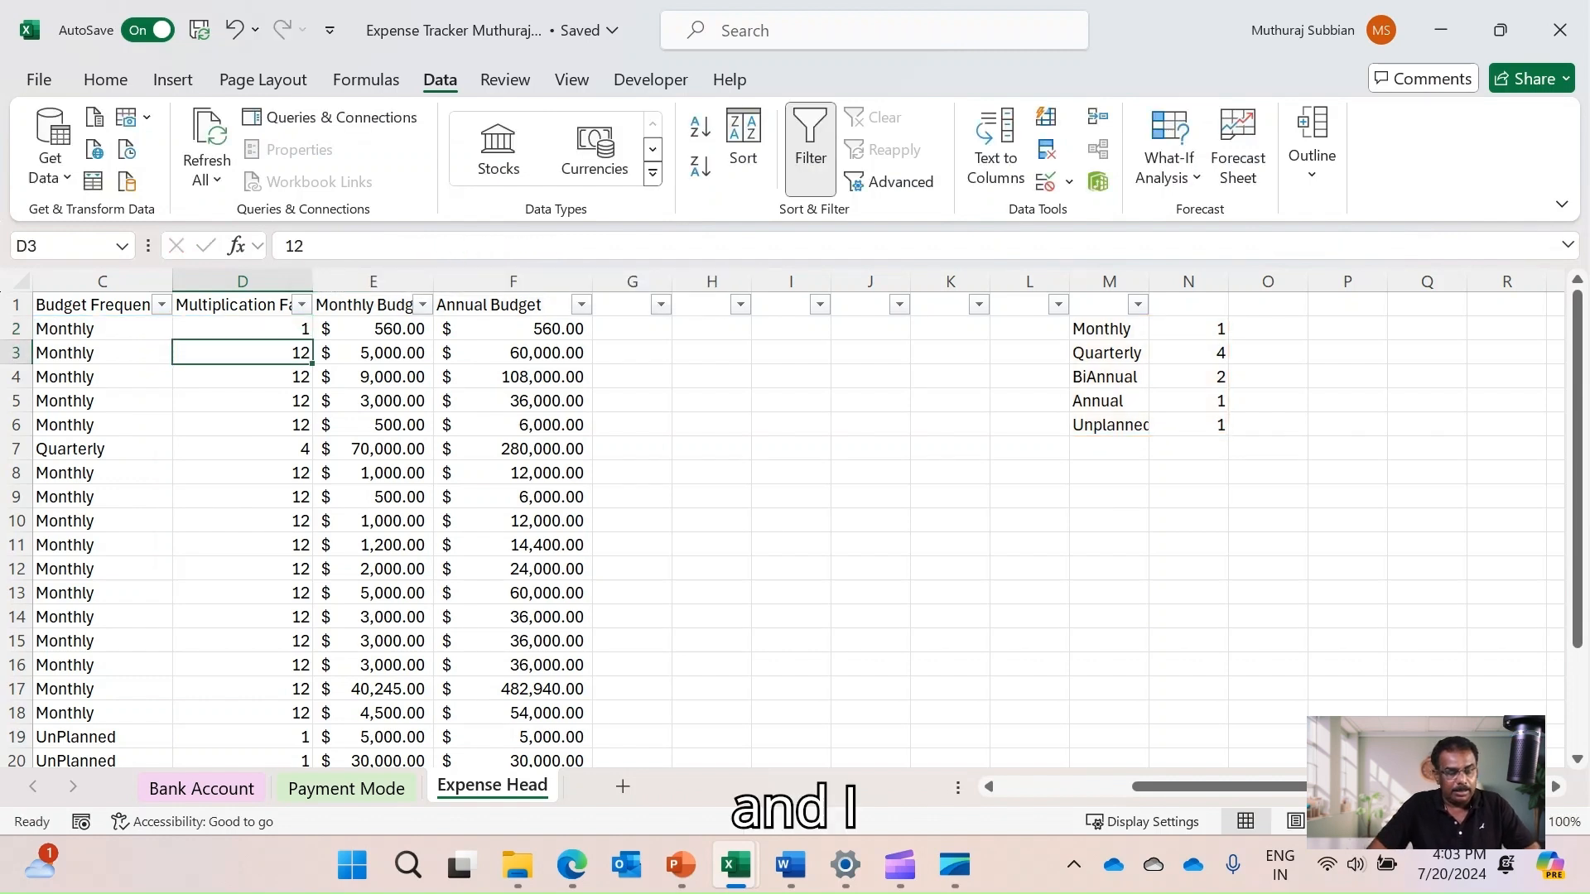
{"action": "key", "text": "Up"}
{"action": "double_click", "coordinate": [312, 339]}
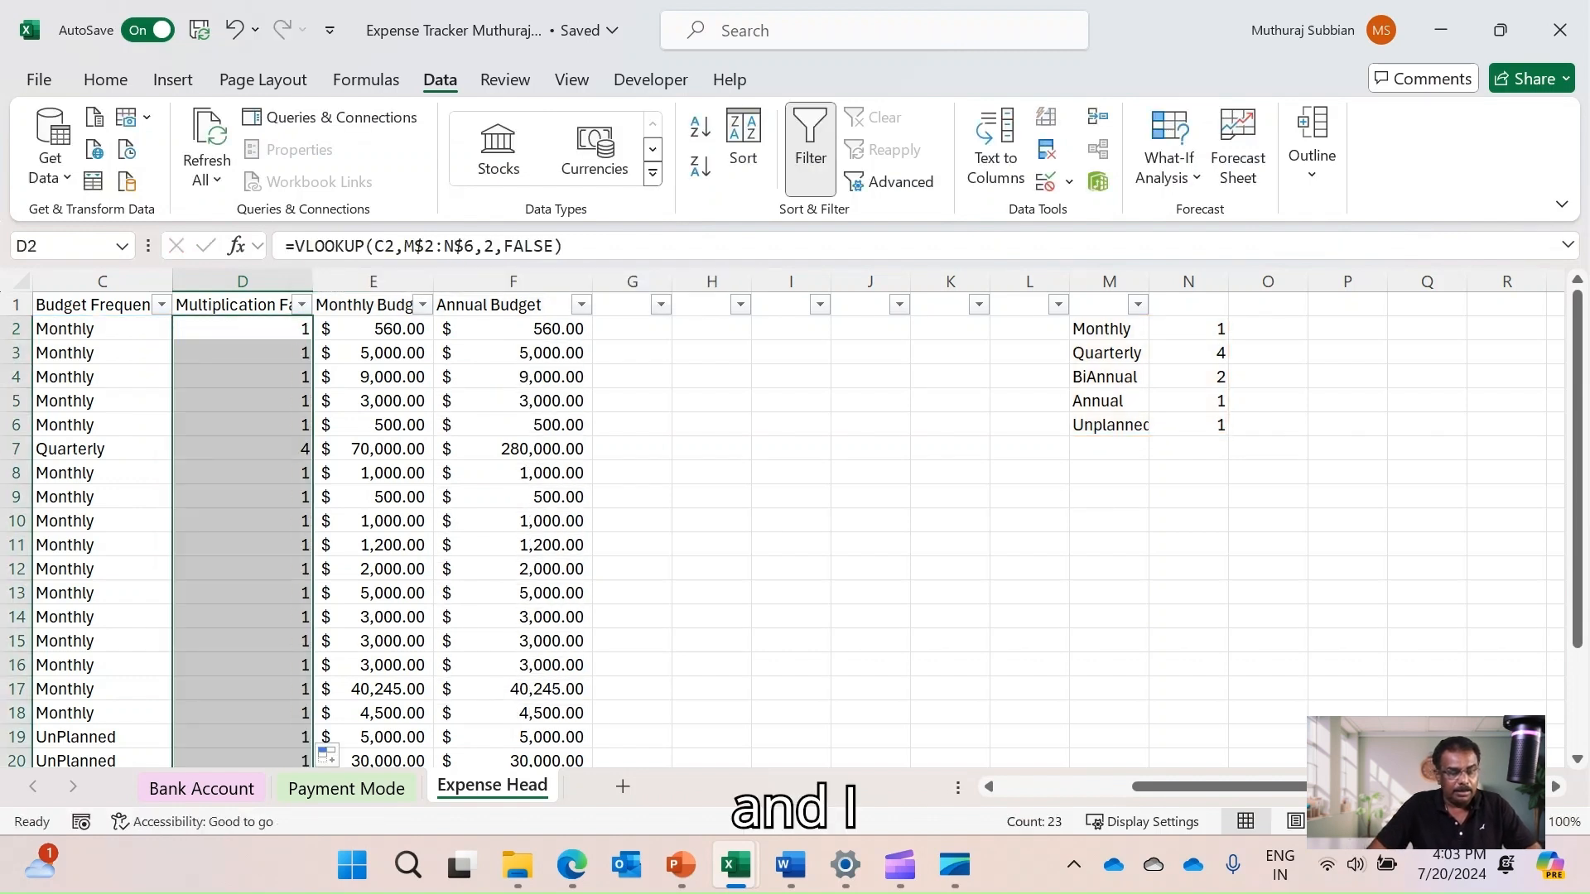
Replace the budget frequency Annually in C23 with a copy of Annual from M5 of the frequency table
{"action": "scroll", "coordinate": [798, 530], "scroll_direction": "down", "scroll_amount": 4}
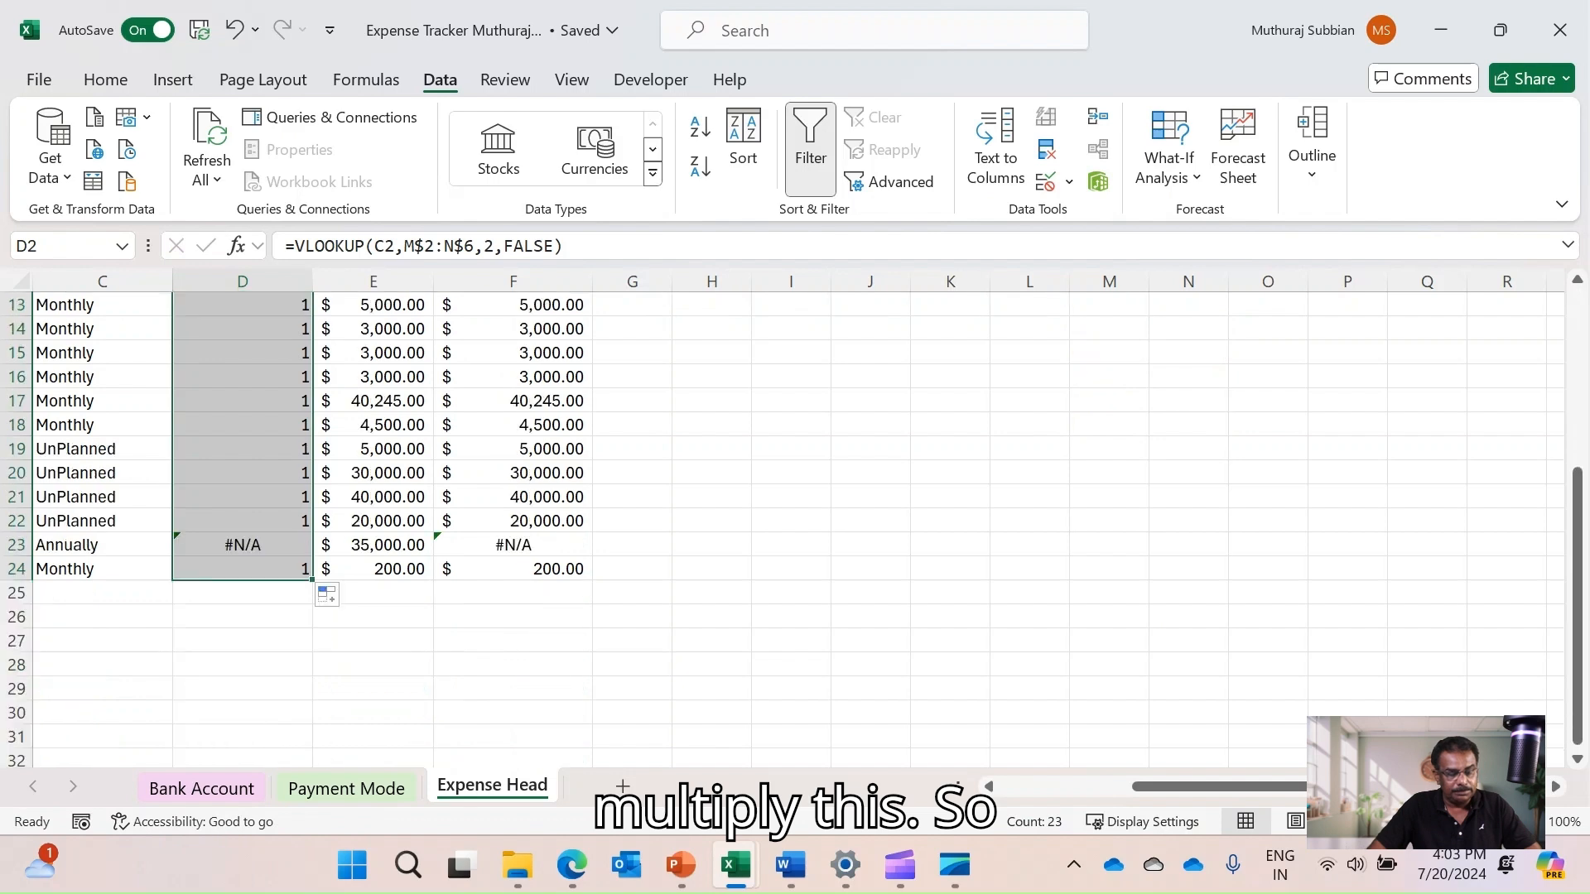
{"action": "scroll", "coordinate": [798, 530], "scroll_direction": "up", "scroll_amount": 4}
{"action": "scroll", "coordinate": [799, 530], "scroll_direction": "down", "scroll_amount": 6}
{"action": "left_click", "coordinate": [102, 401]}
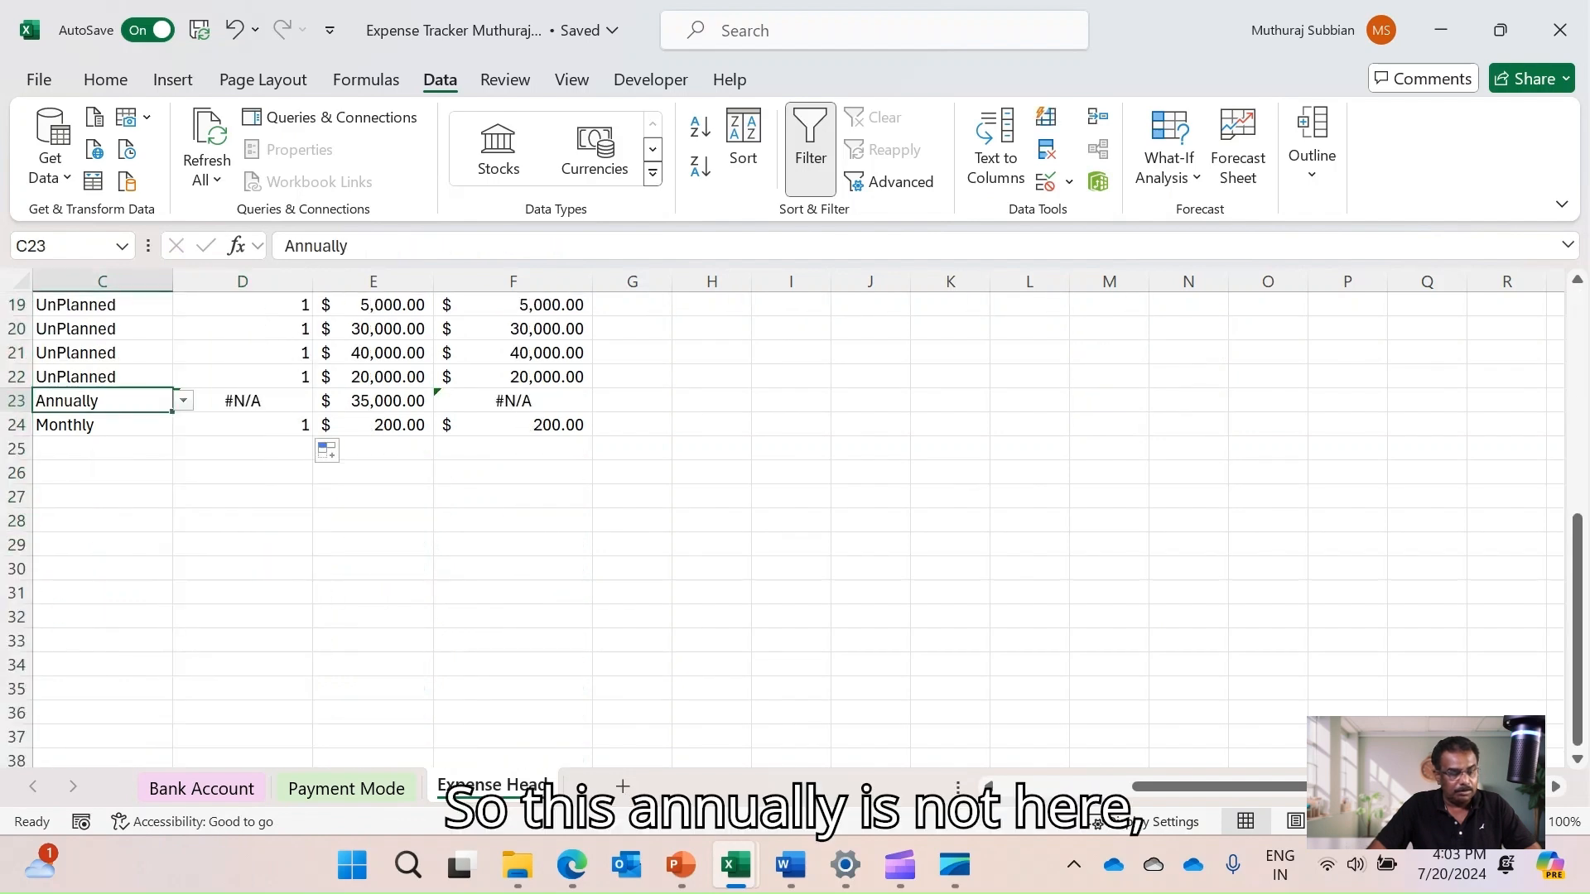
{"action": "scroll", "coordinate": [103, 401], "scroll_direction": "up", "scroll_amount": 4}
{"action": "scroll", "coordinate": [791, 530], "scroll_direction": "up", "scroll_amount": 2}
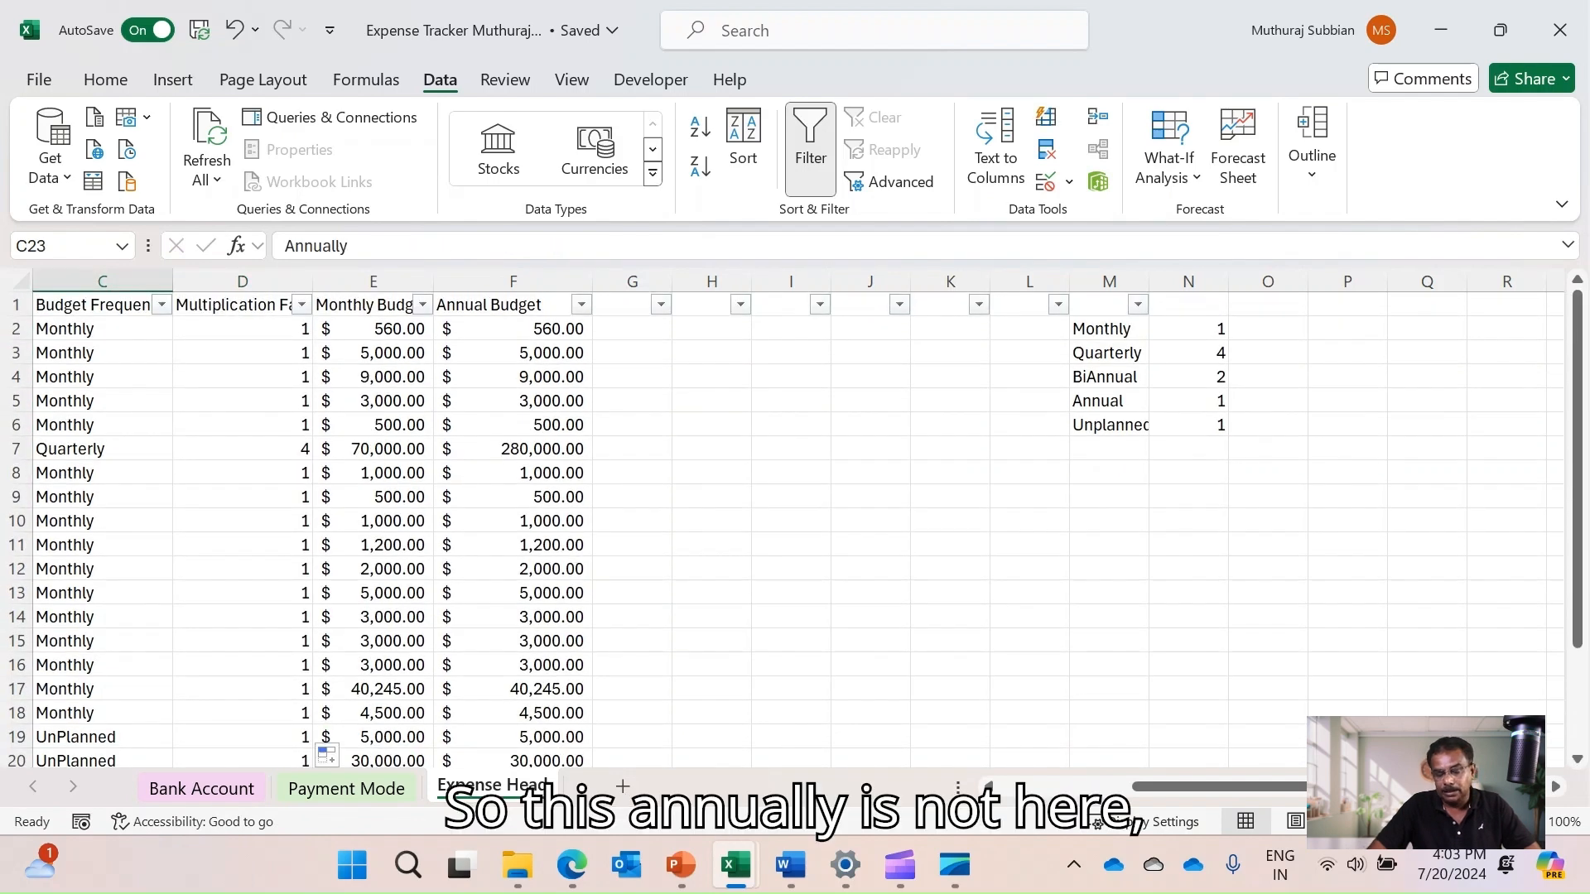
{"action": "left_click", "coordinate": [1108, 401]}
{"action": "key", "text": "ctrl+c"}
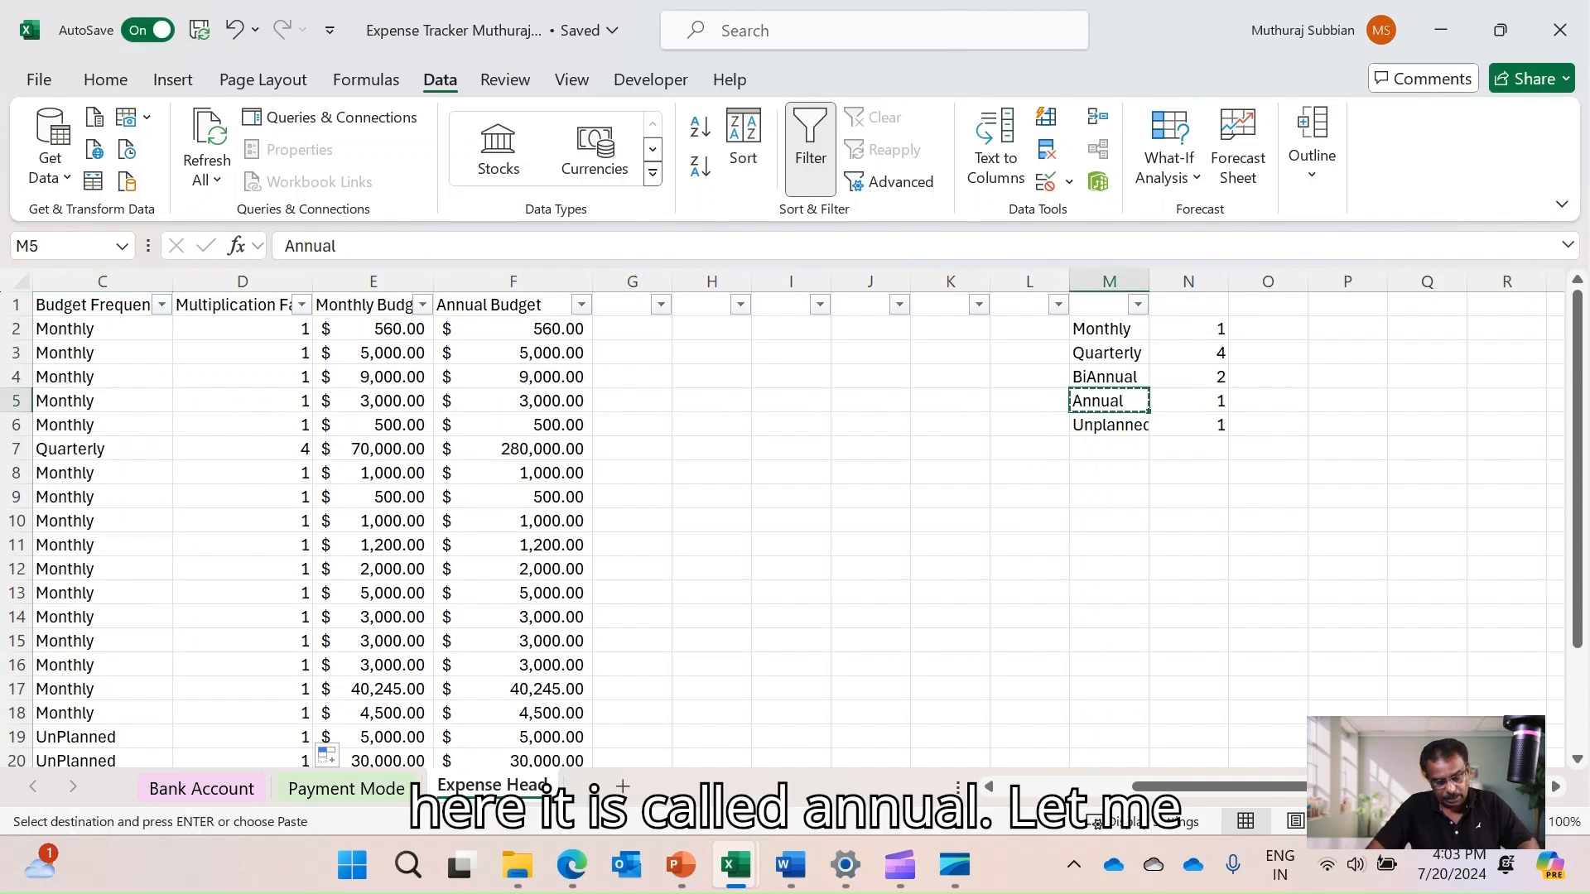
{"action": "scroll", "coordinate": [791, 530], "scroll_direction": "left", "scroll_amount": 2}
{"action": "scroll", "coordinate": [791, 530], "scroll_direction": "down", "scroll_amount": 2}
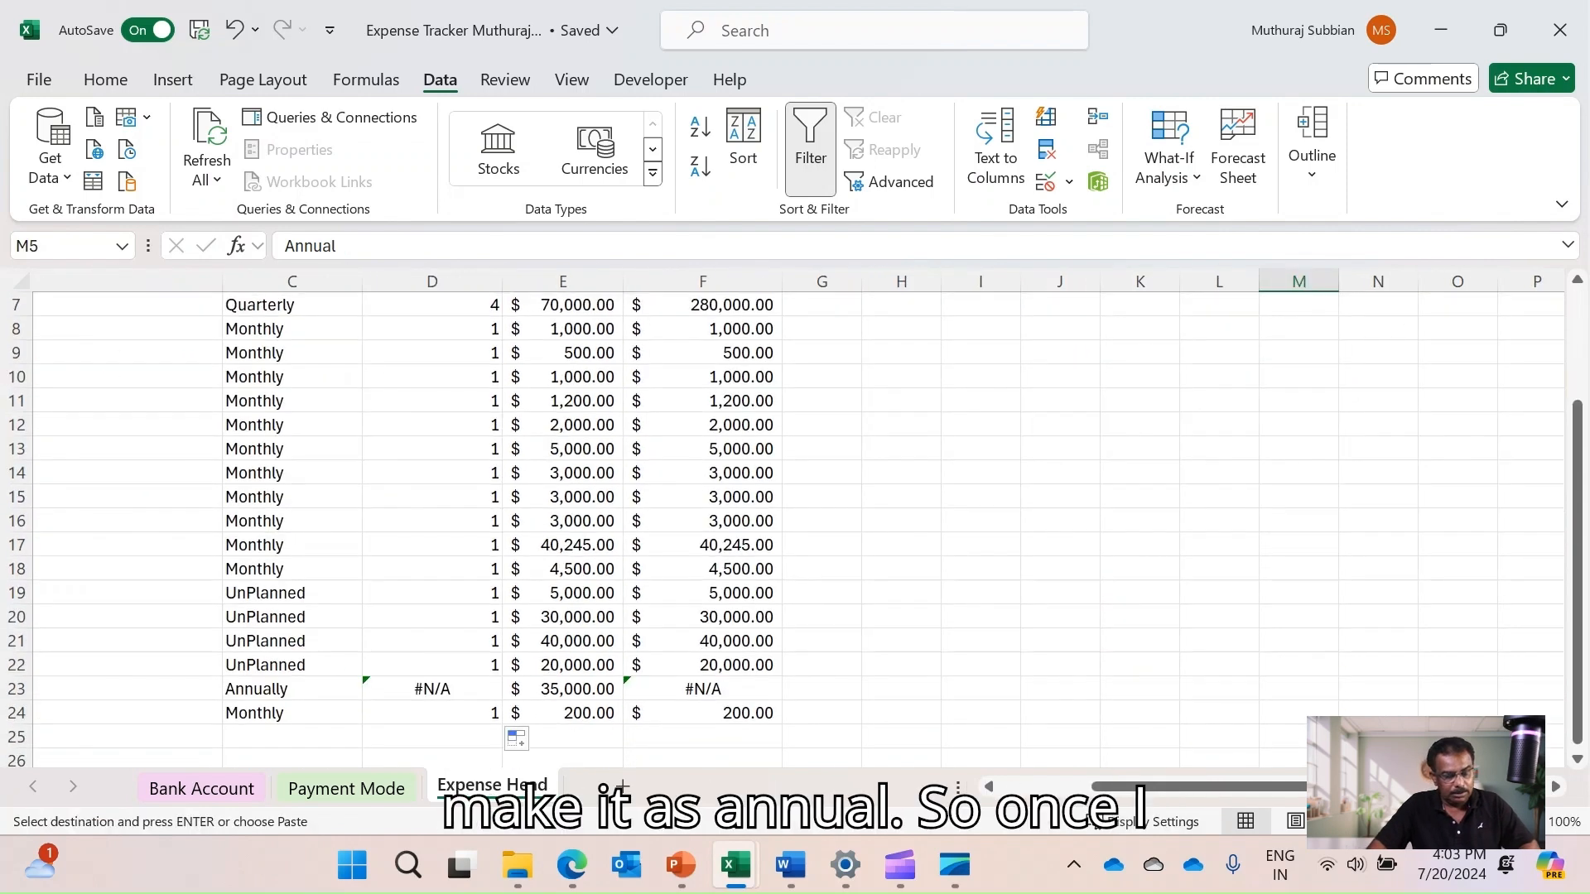
{"action": "left_click", "coordinate": [292, 689]}
{"action": "key", "text": "ctrl+v"}
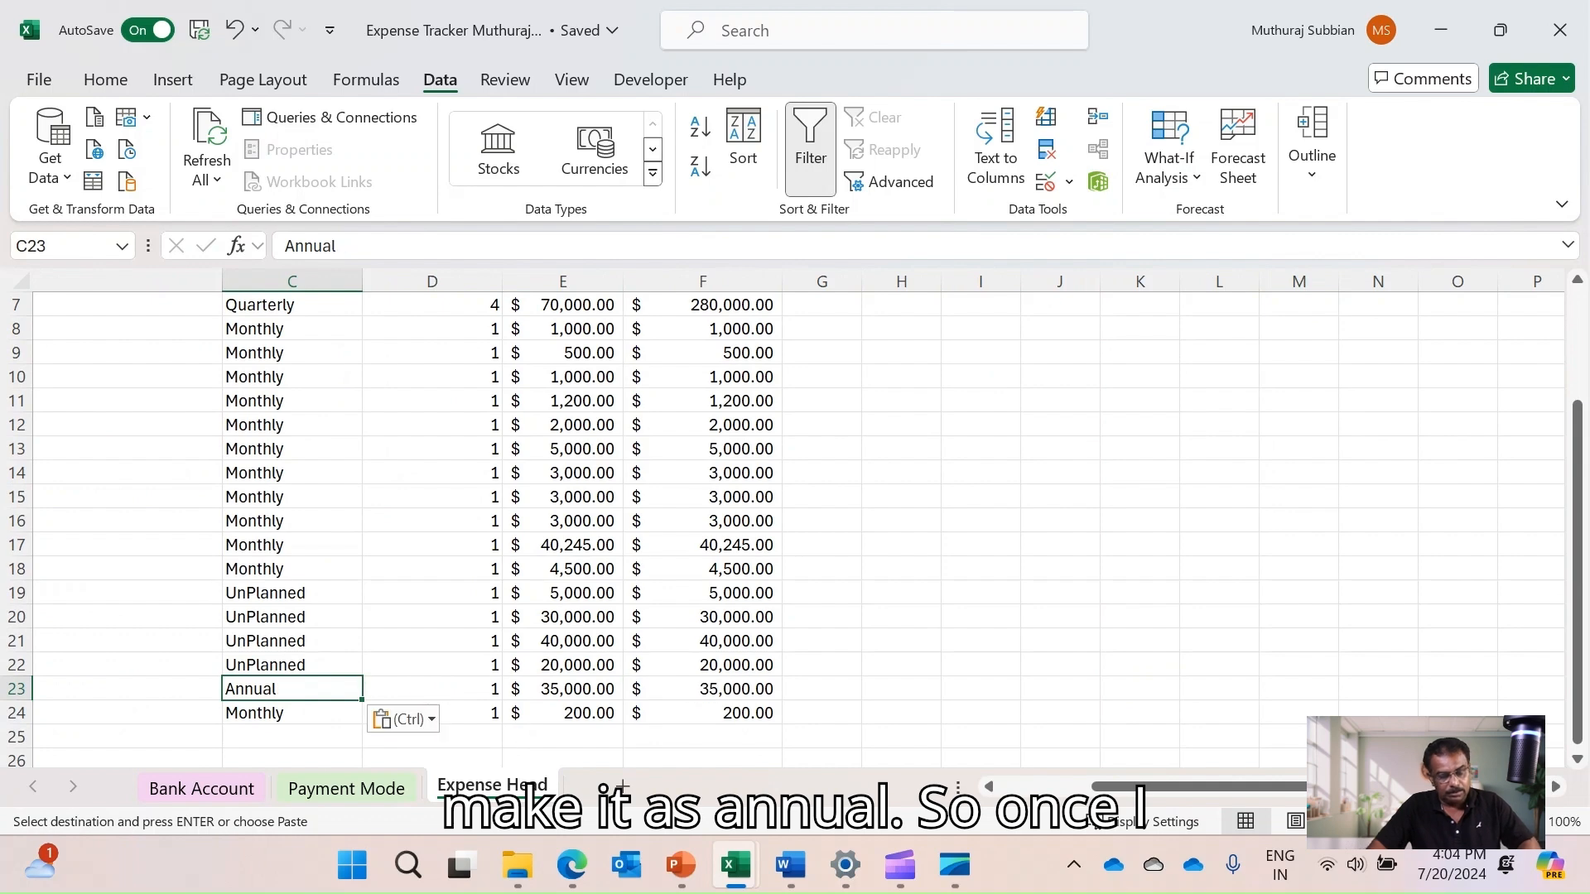
Try a Monthly factor of 12 in N2 of the frequency table and undo the change
{"action": "scroll", "coordinate": [790, 530], "scroll_direction": "up", "scroll_amount": 2}
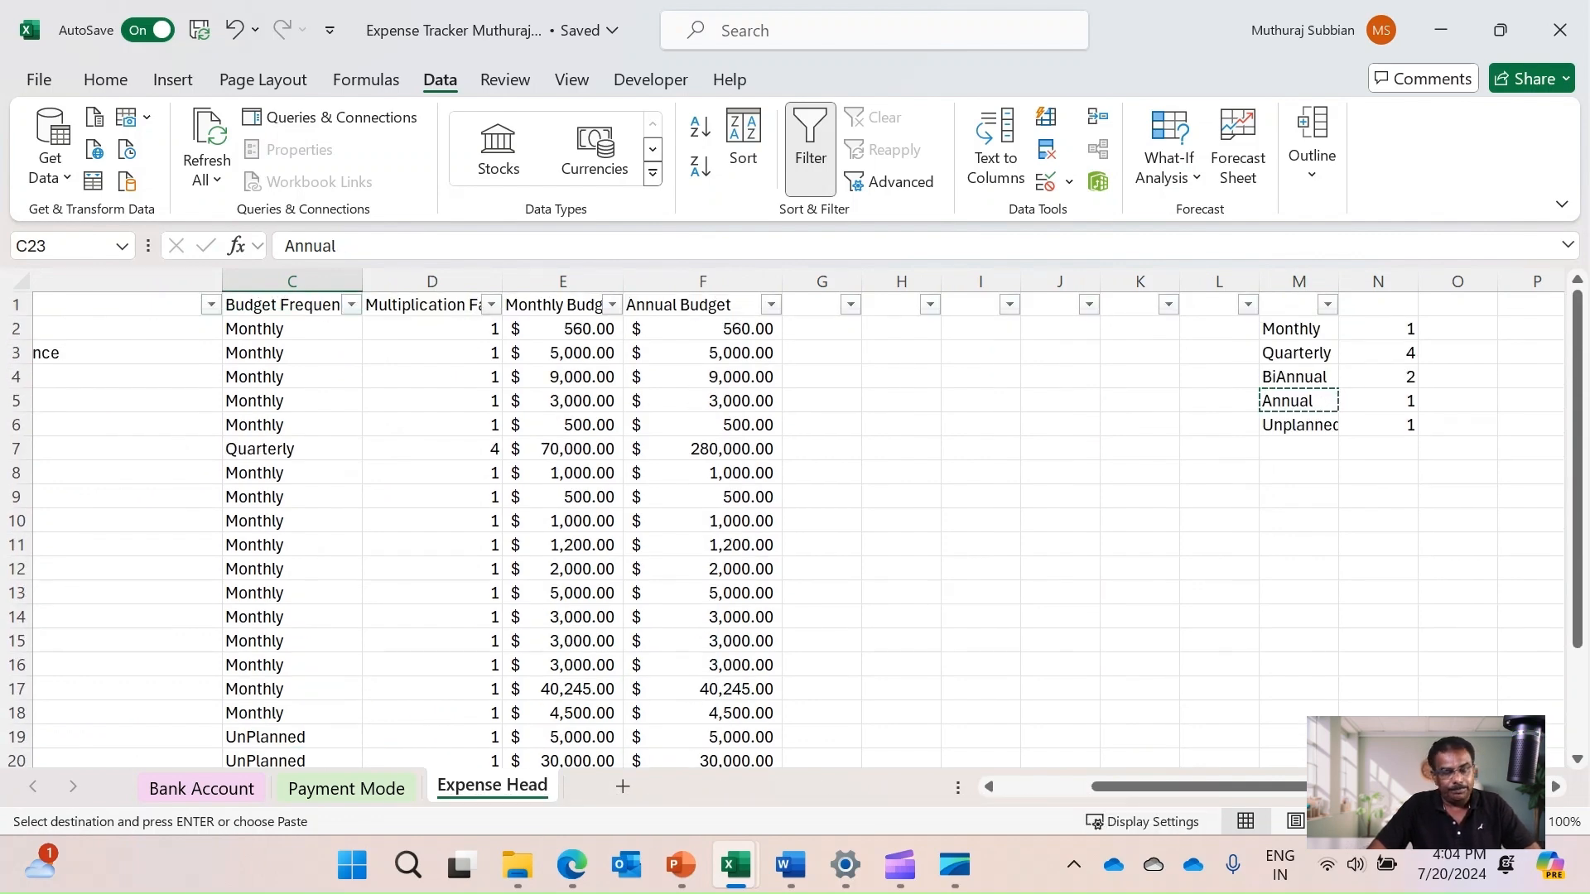
{"action": "double_click", "coordinate": [431, 329]}
{"action": "key", "text": "Escape"}
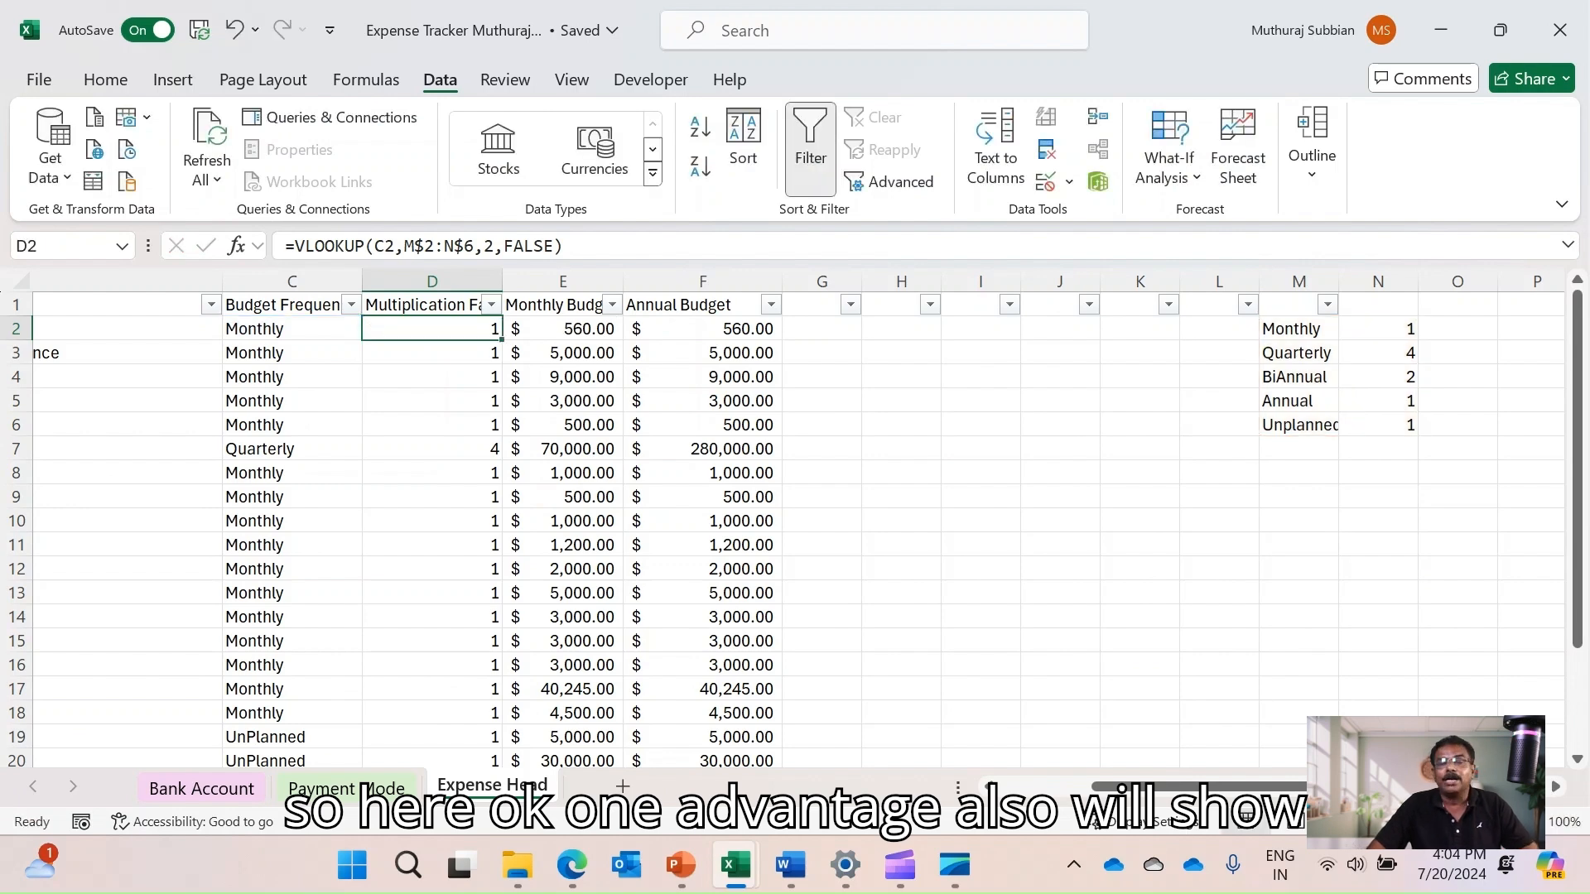
{"action": "left_click", "coordinate": [1299, 328]}
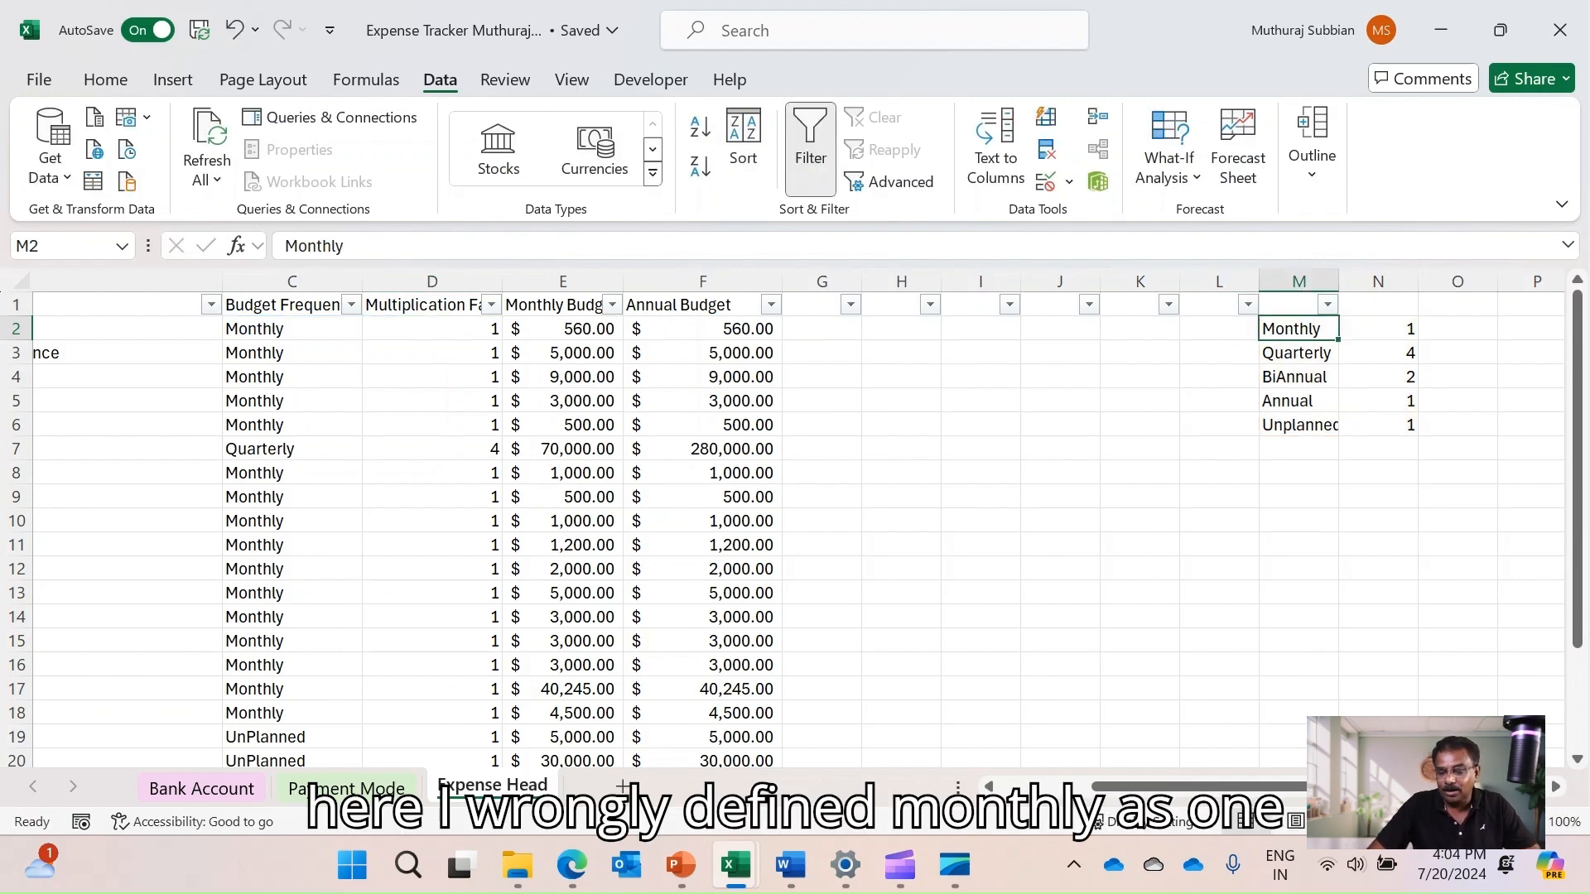
{"action": "left_click", "coordinate": [1378, 329]}
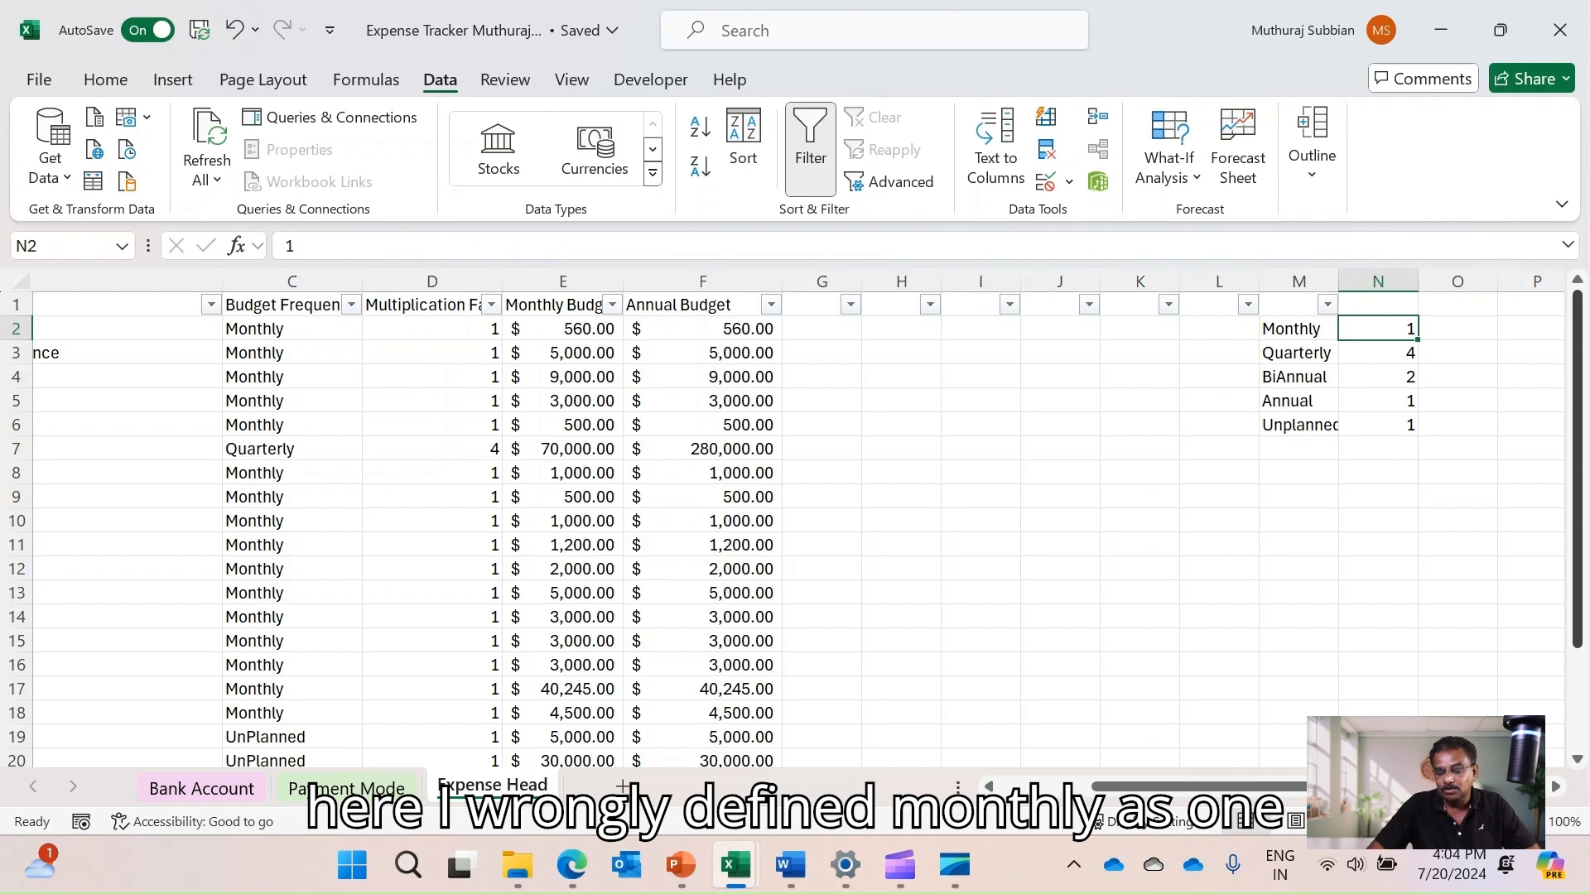
{"action": "type", "text": "12"}
{"action": "key", "text": "Return"}
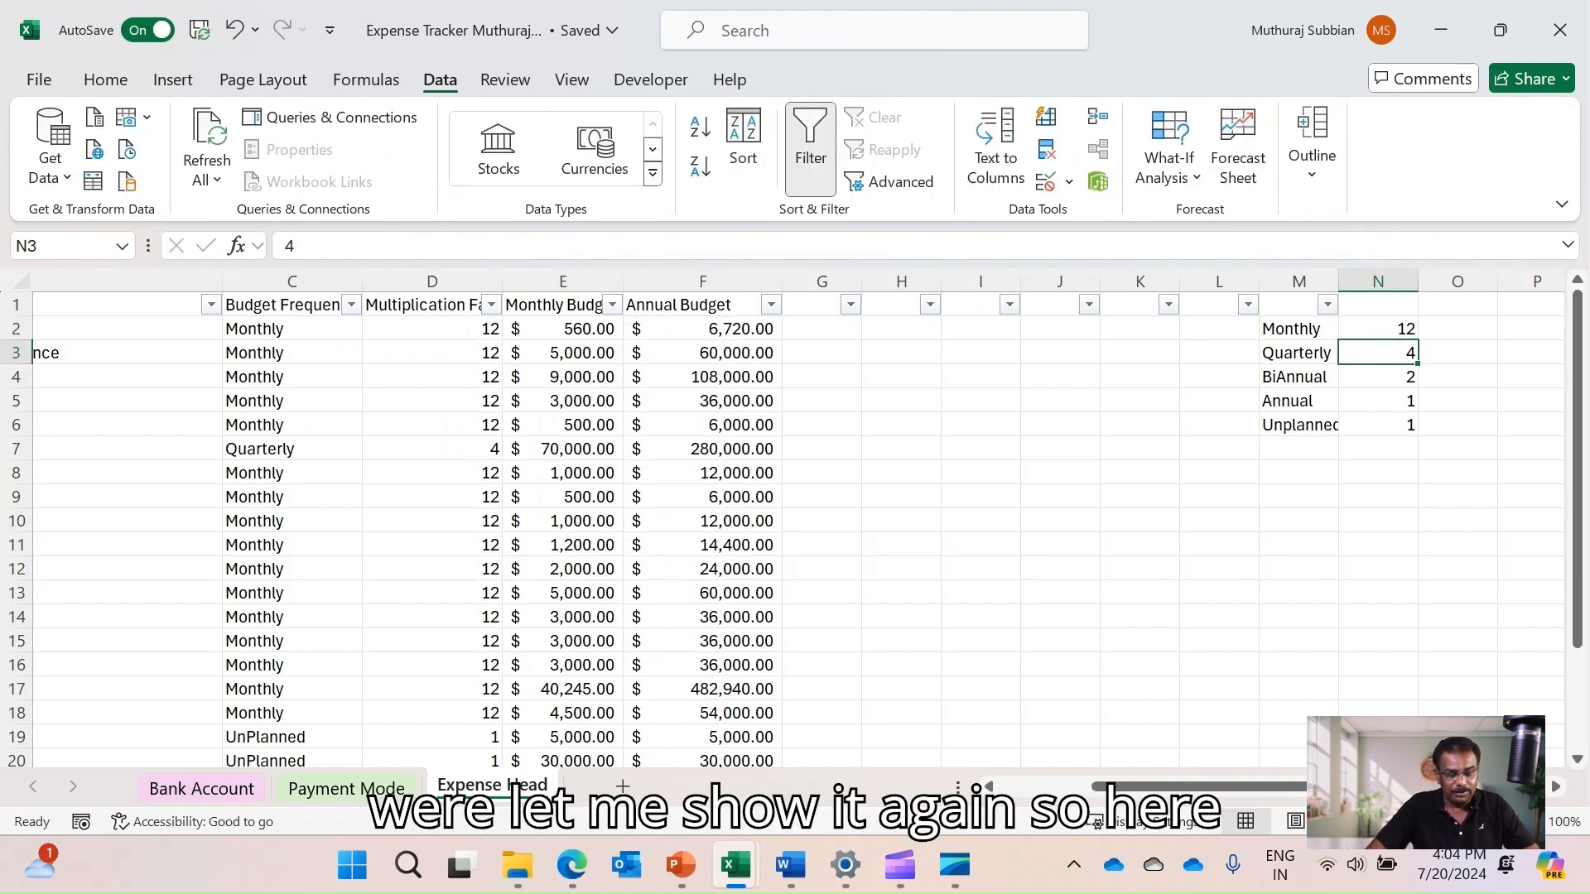
{"action": "key", "text": "ctrl+z"}
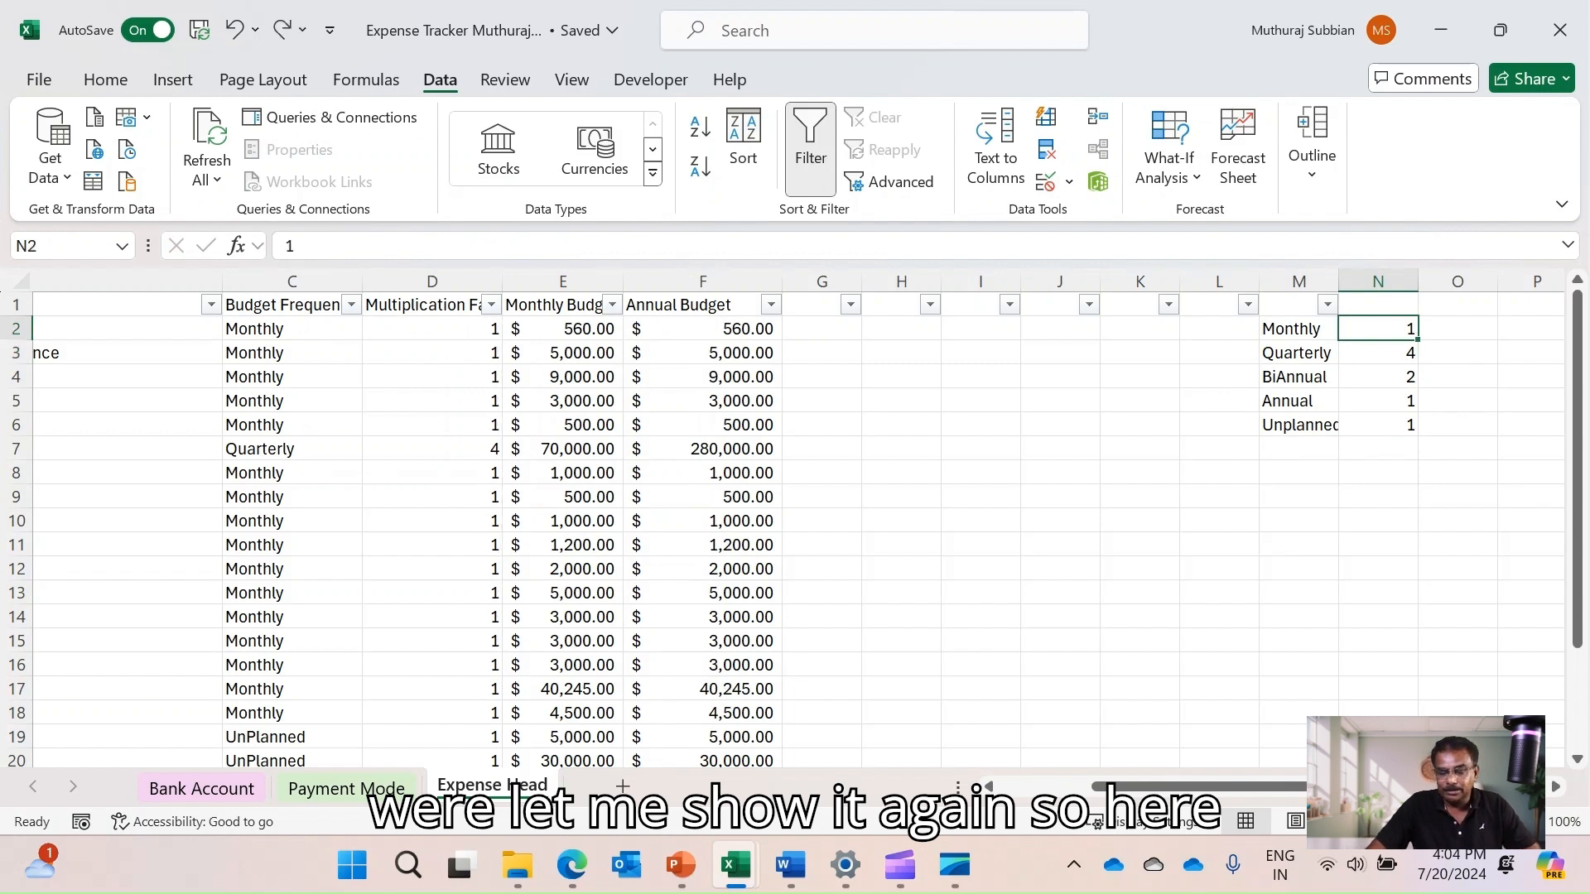
Set the multiplication factor for Monthly in N2 of the frequency table to 12
{"action": "left_click", "coordinate": [1298, 328]}
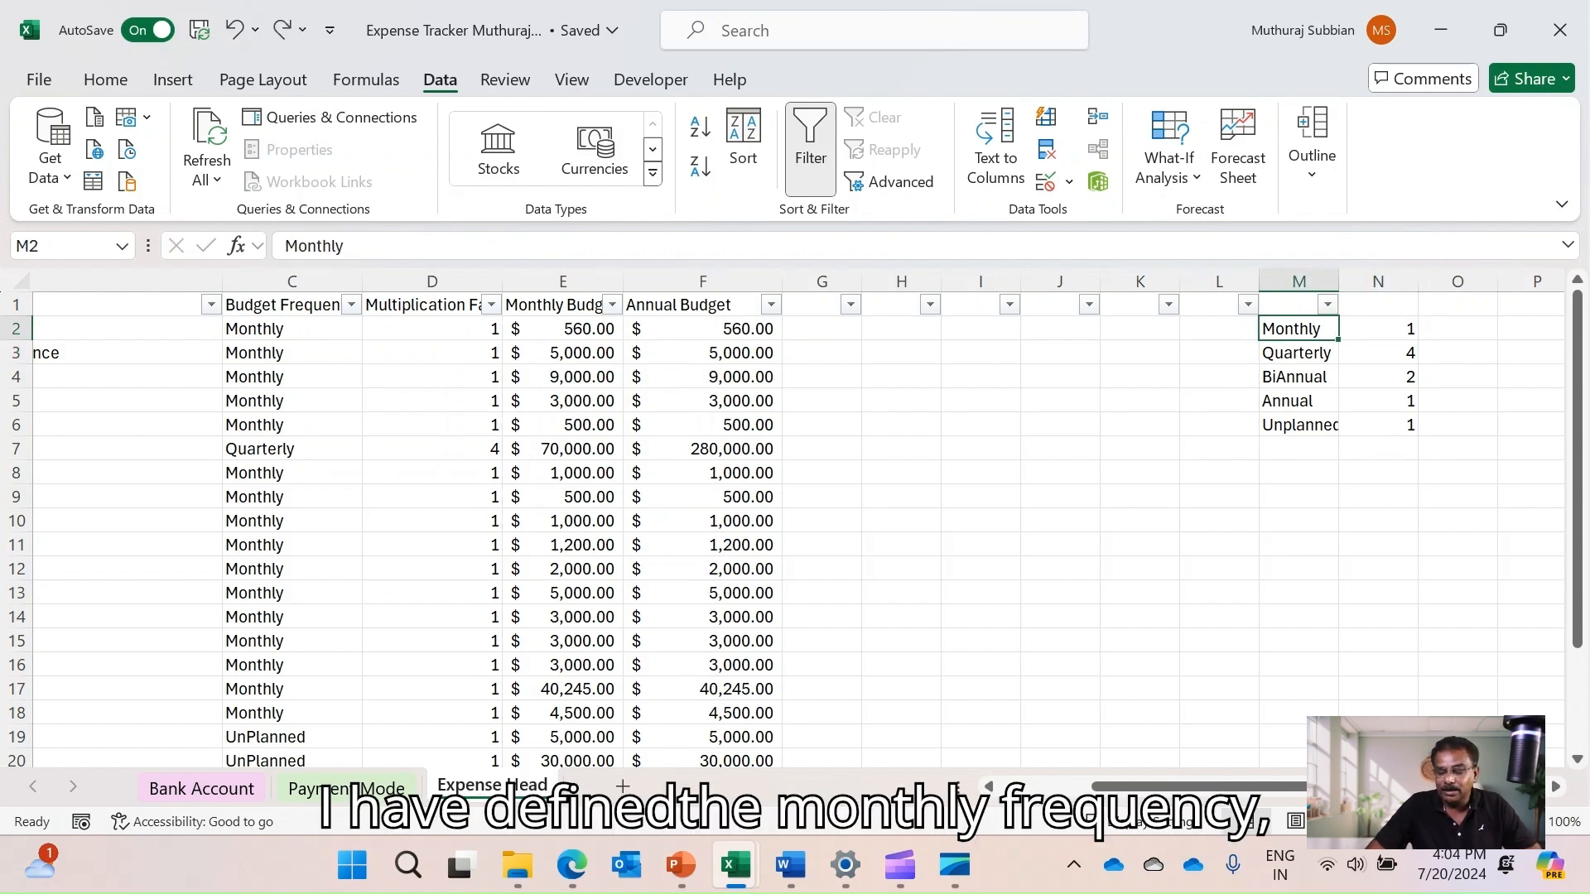
{"action": "left_click", "coordinate": [1378, 329]}
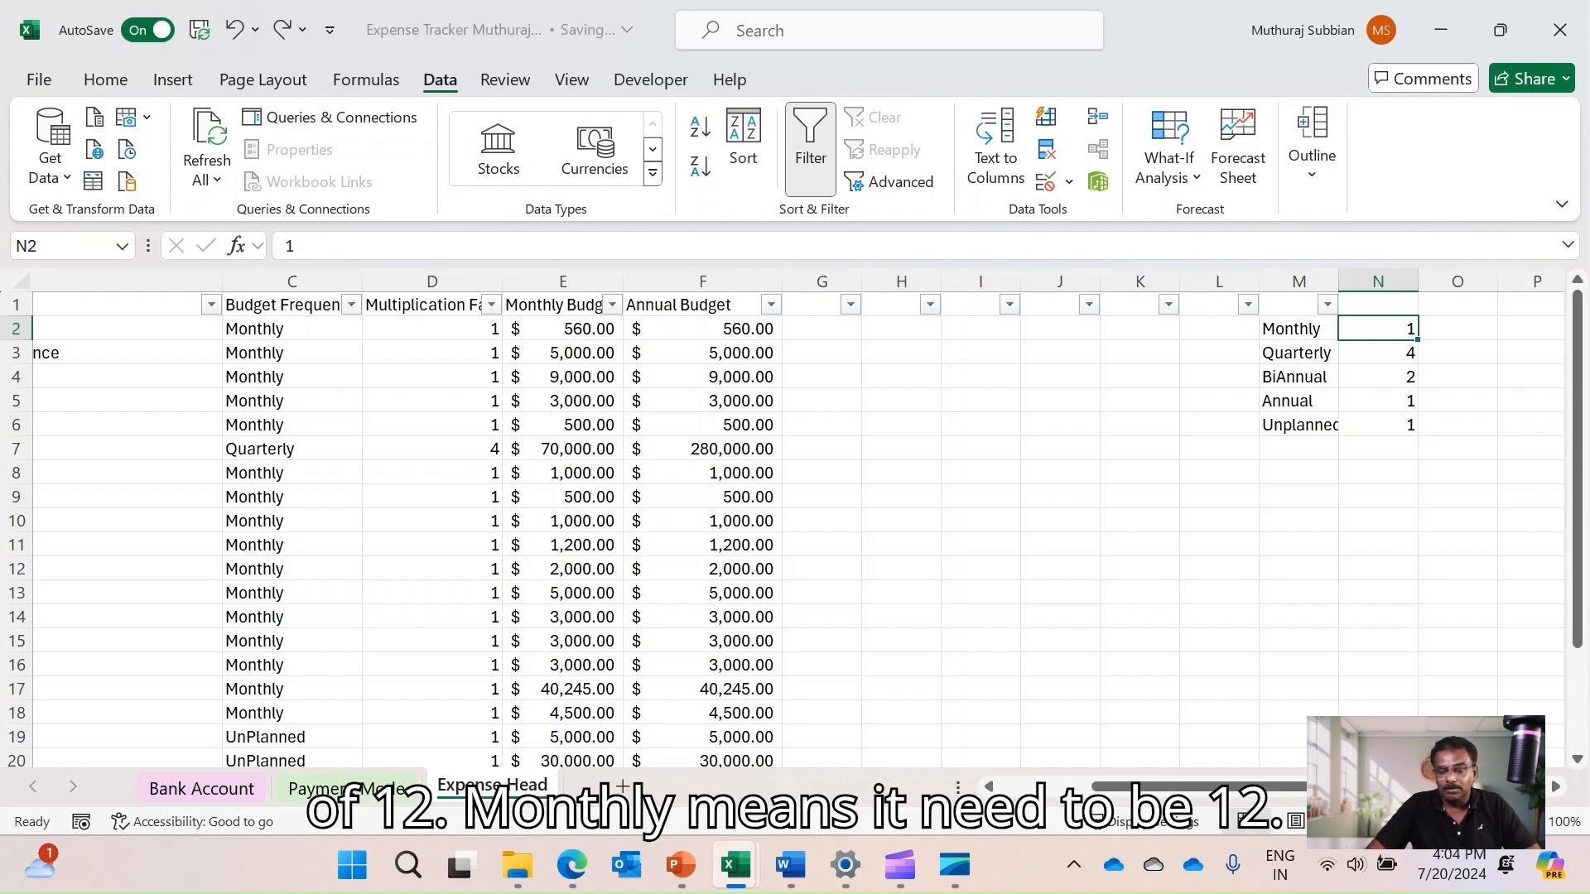
{"action": "left_click", "coordinate": [1298, 329]}
{"action": "left_click", "coordinate": [1378, 329]}
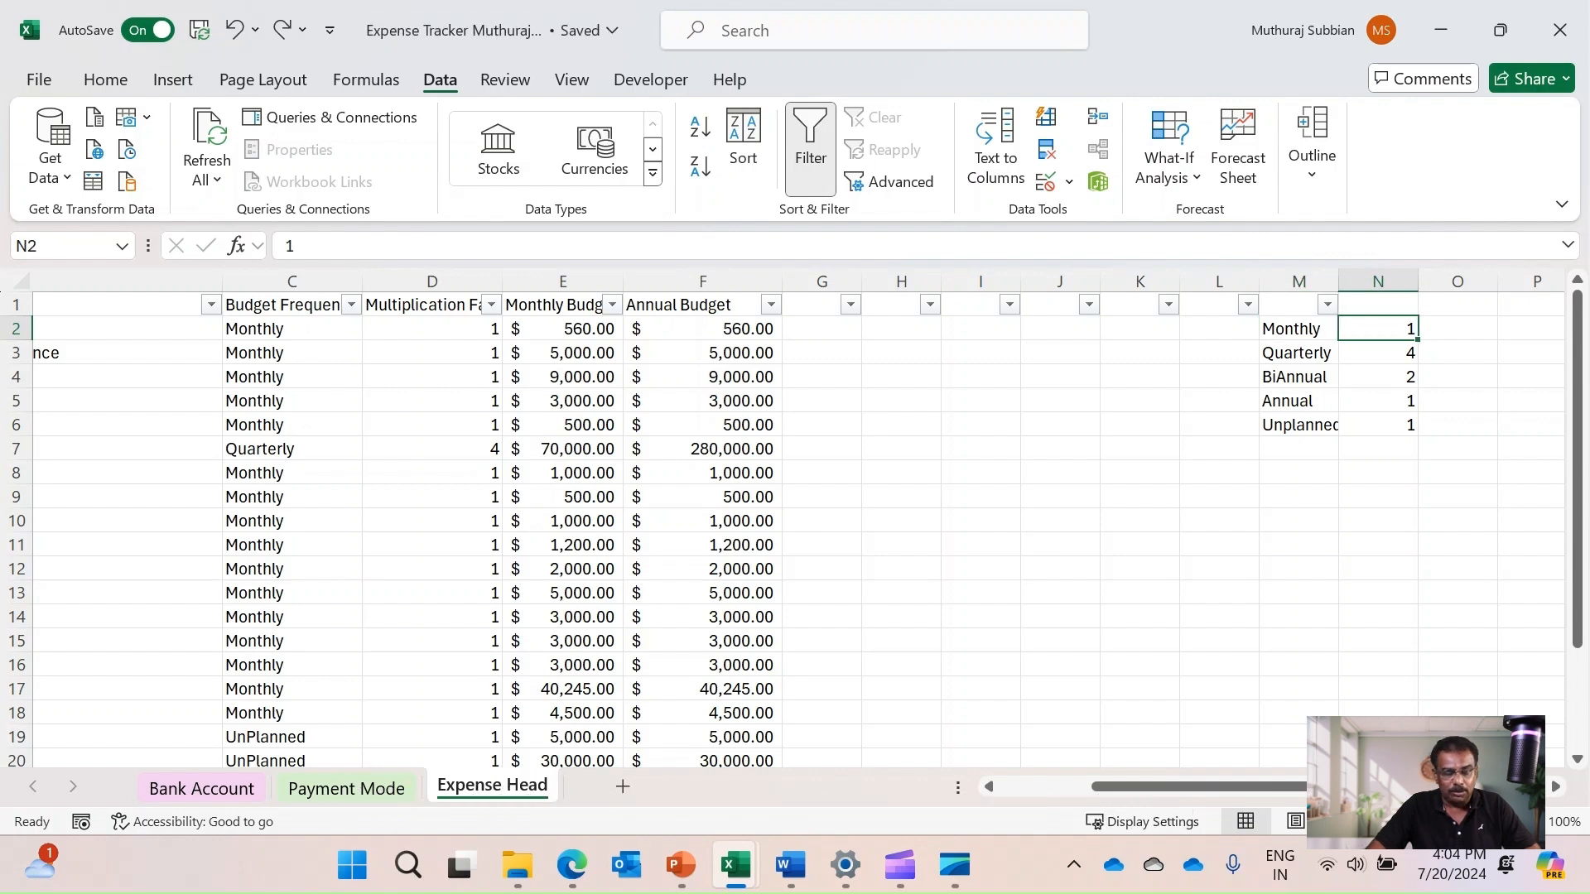
{"action": "left_click", "coordinate": [291, 329]}
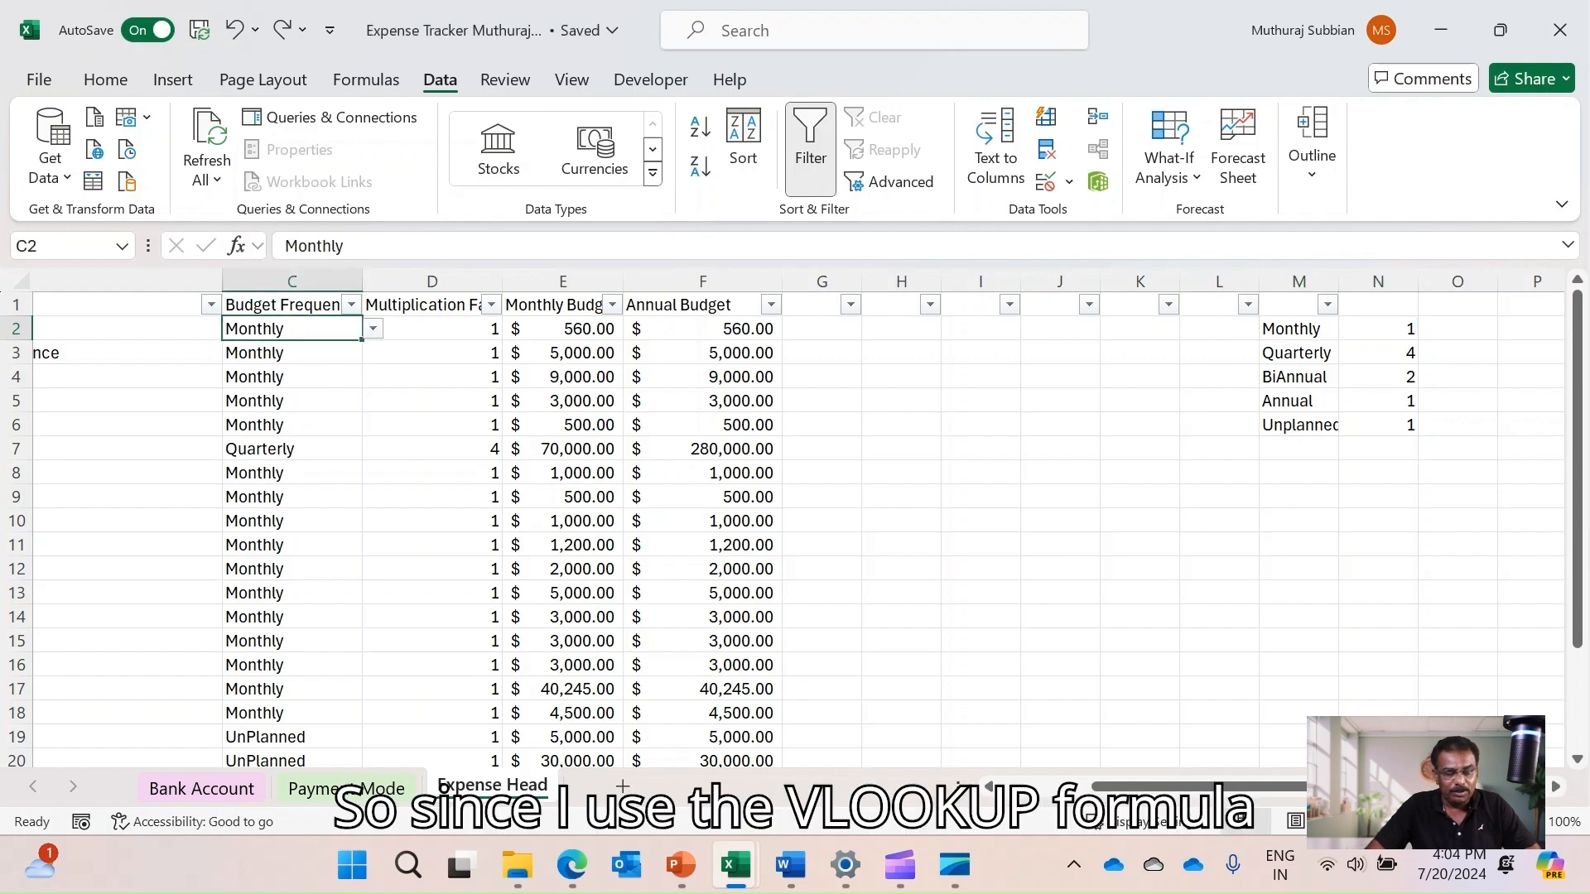
{"action": "left_click", "coordinate": [431, 328]}
{"action": "left_click", "coordinate": [431, 400]}
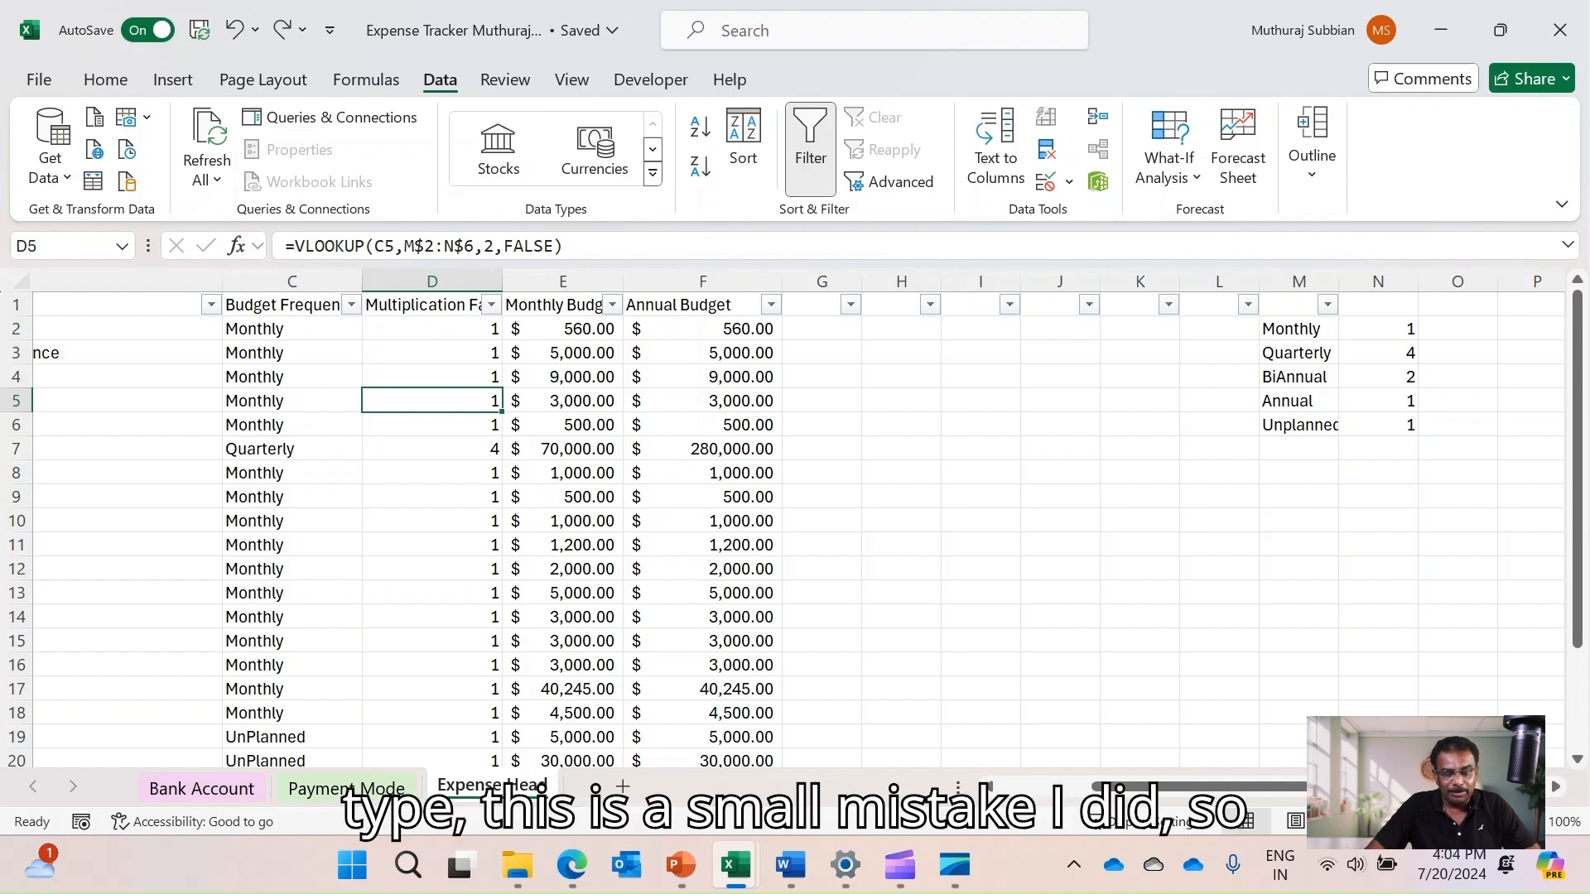
{"action": "left_click", "coordinate": [1298, 328]}
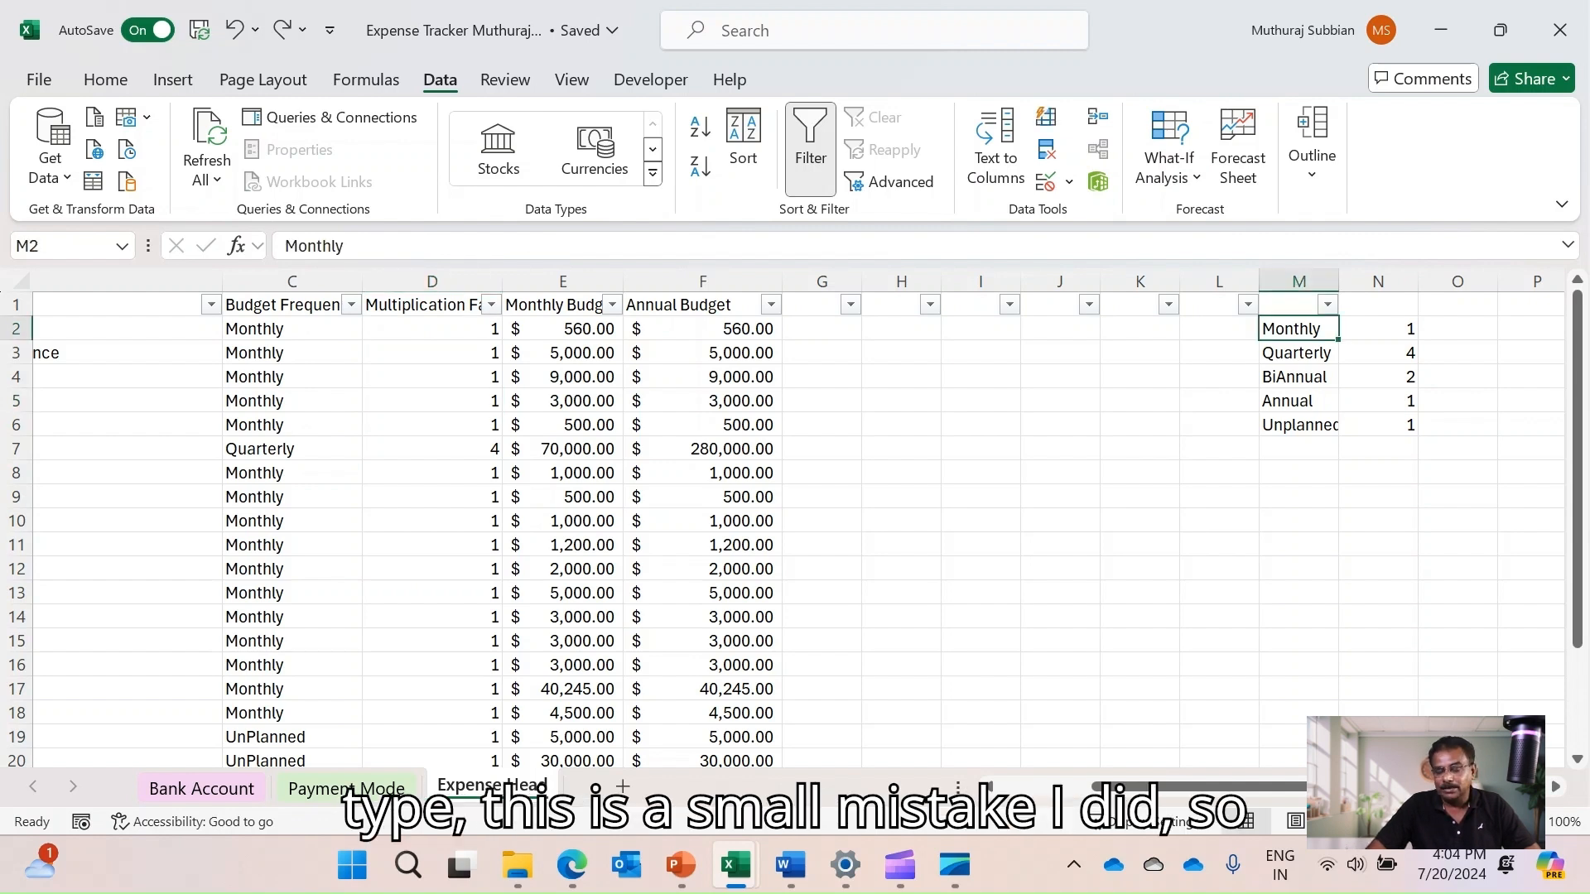
{"action": "left_click", "coordinate": [1378, 328]}
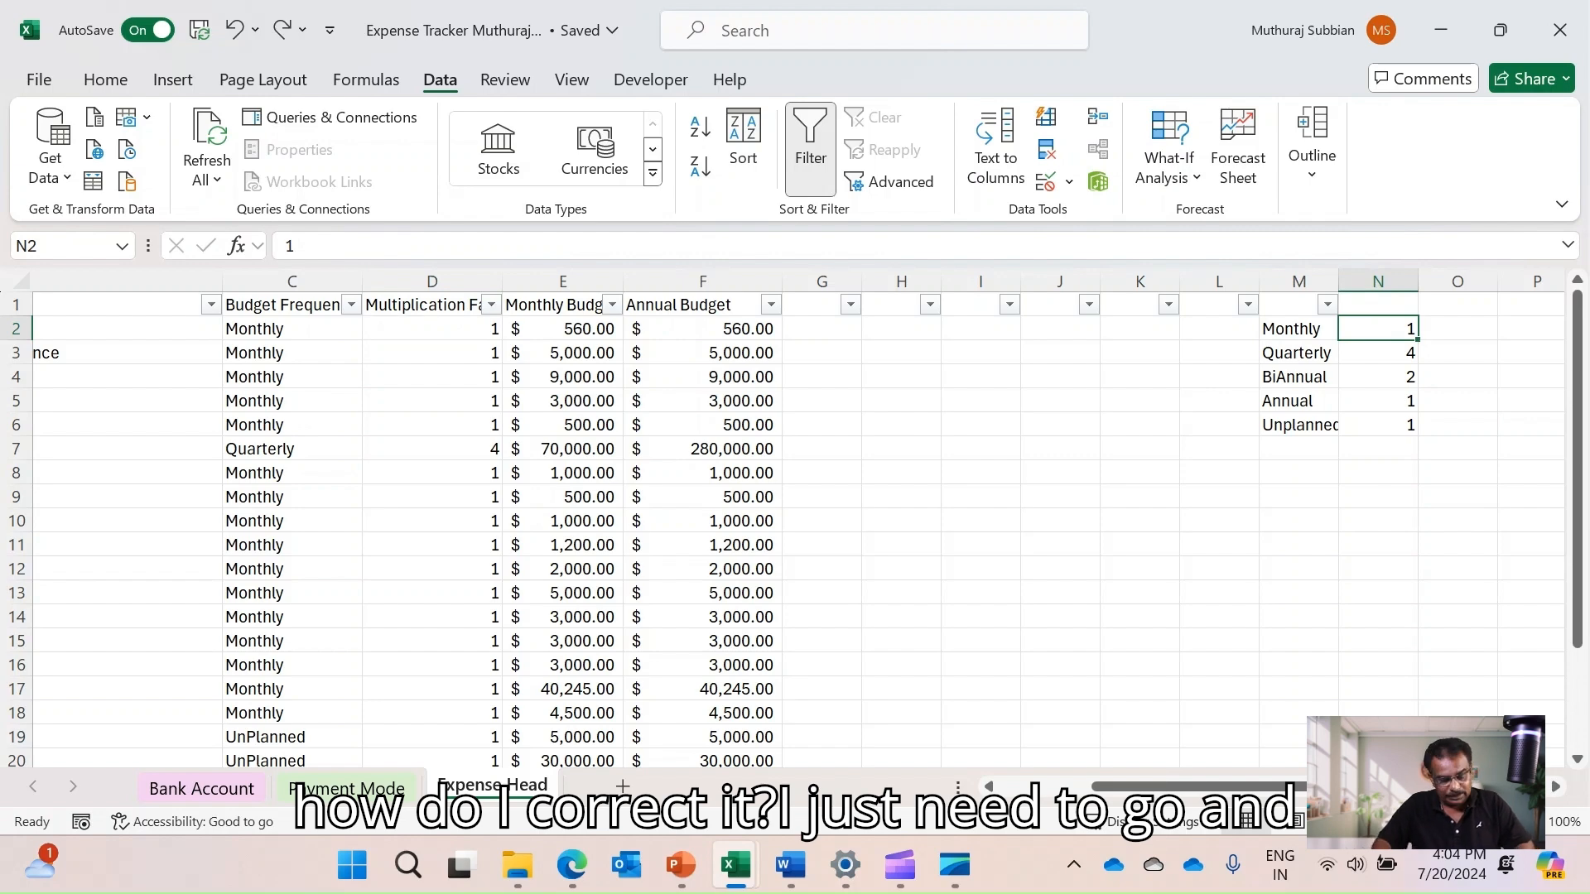
{"action": "type", "text": "12"}
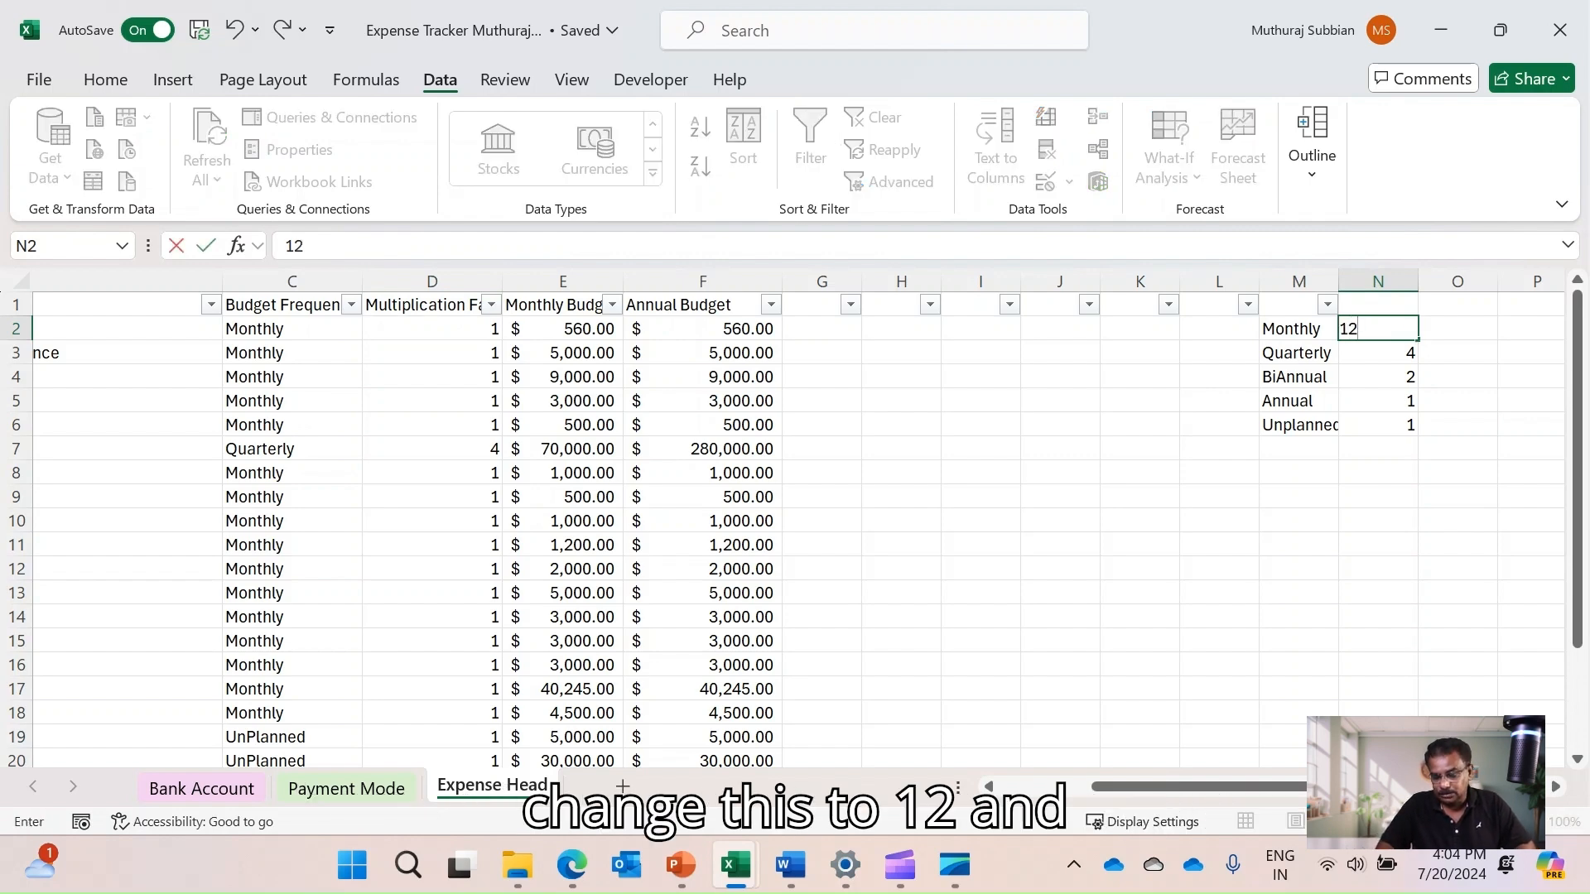
{"action": "key", "text": "Return"}
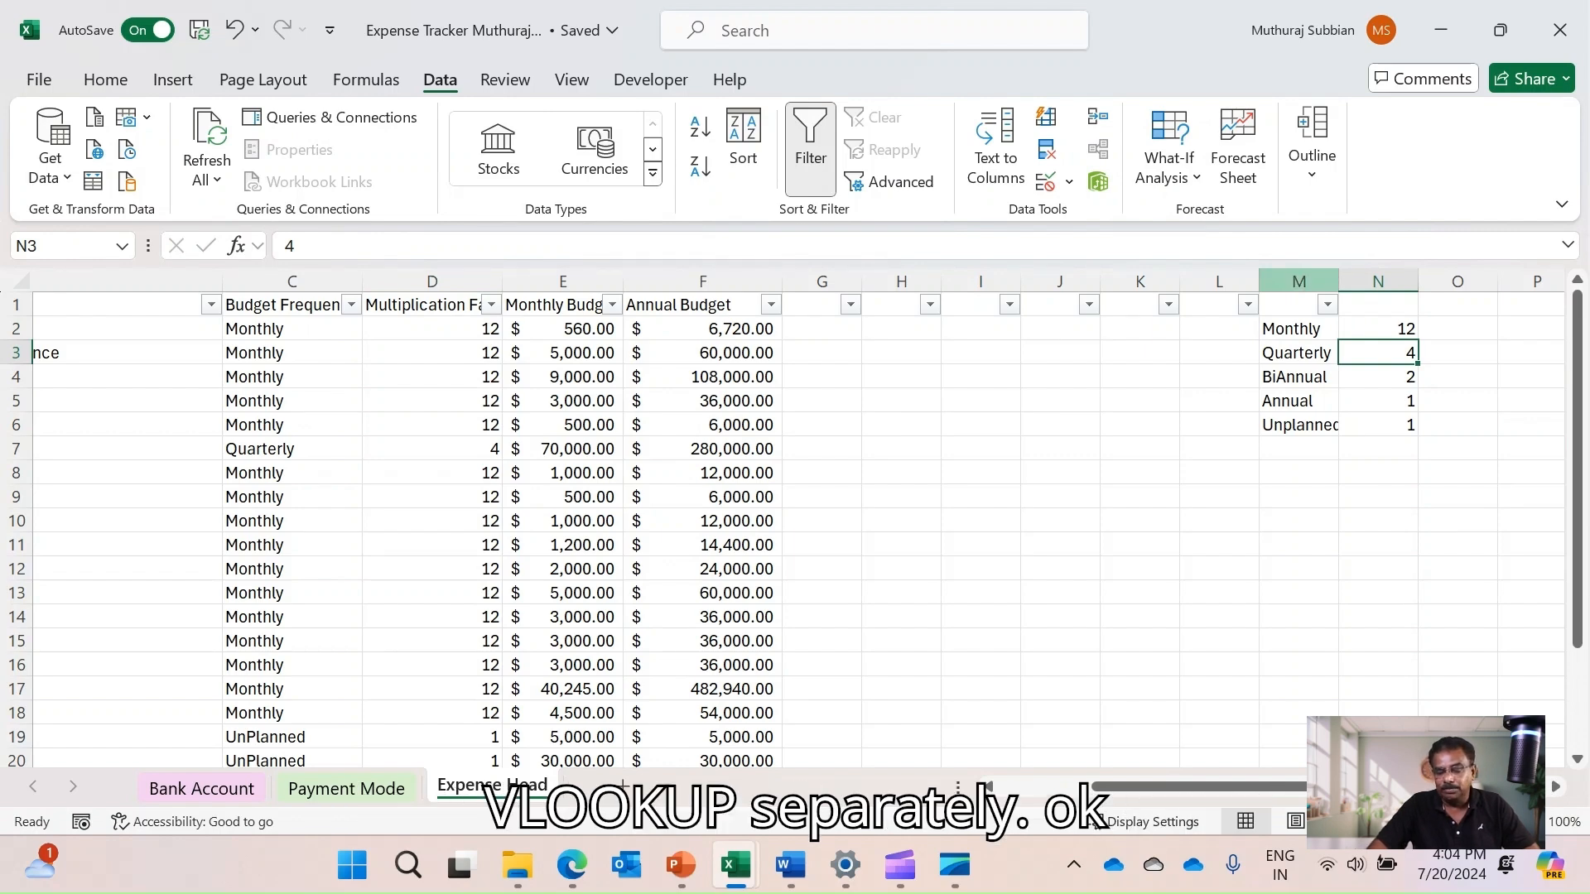
Remove the filter from header row 1 of the Expense Head sheet
{"action": "left_click", "coordinate": [16, 305]}
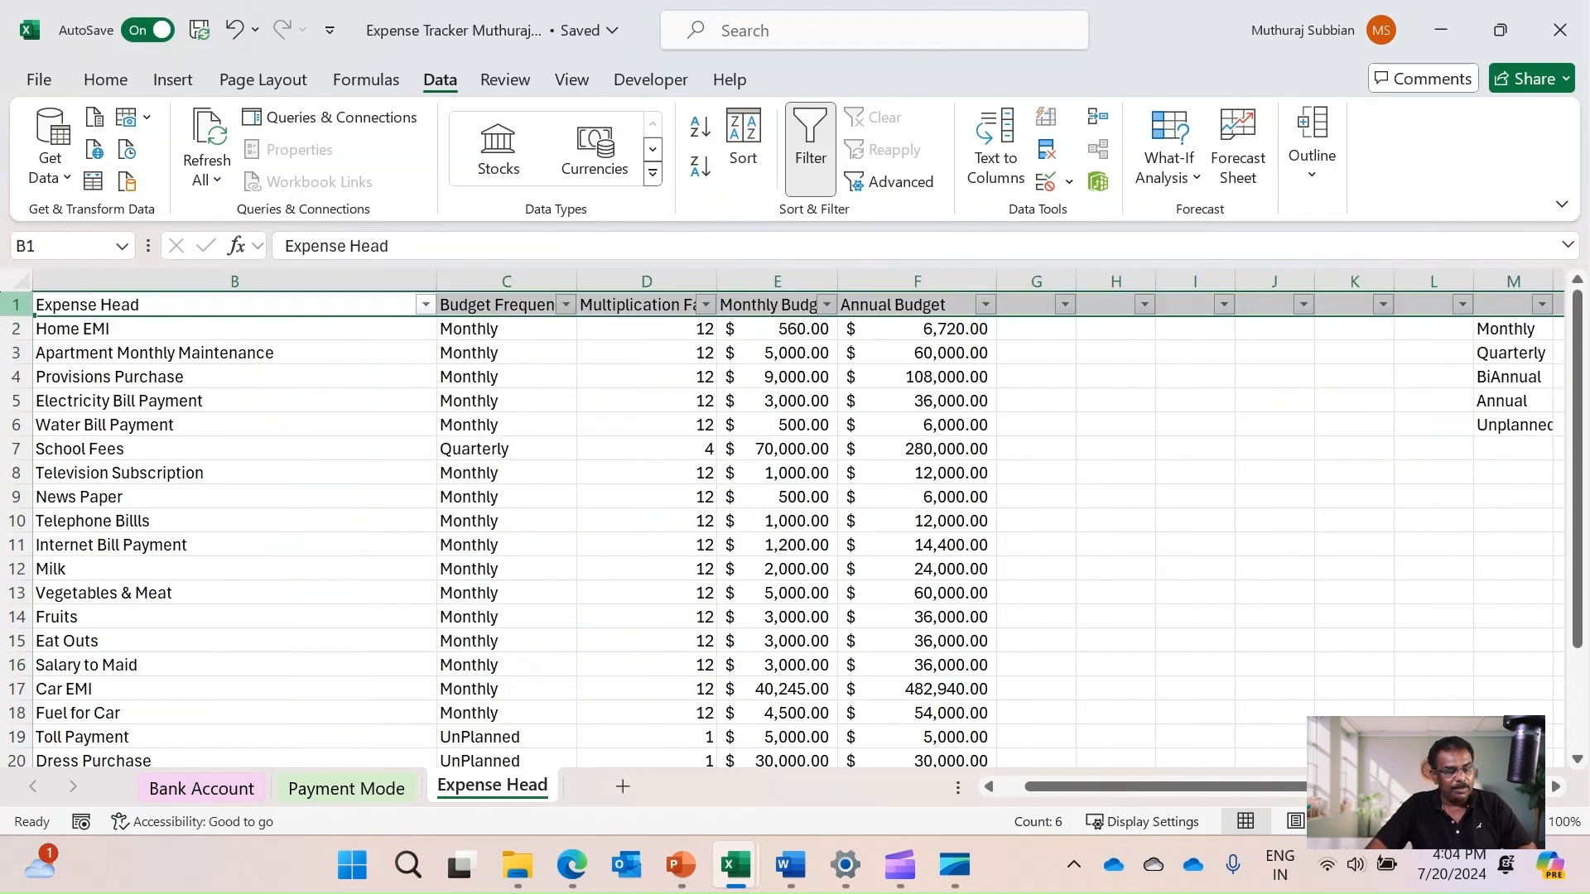
{"action": "left_click", "coordinate": [810, 150]}
{"action": "left_click", "coordinate": [1096, 376]}
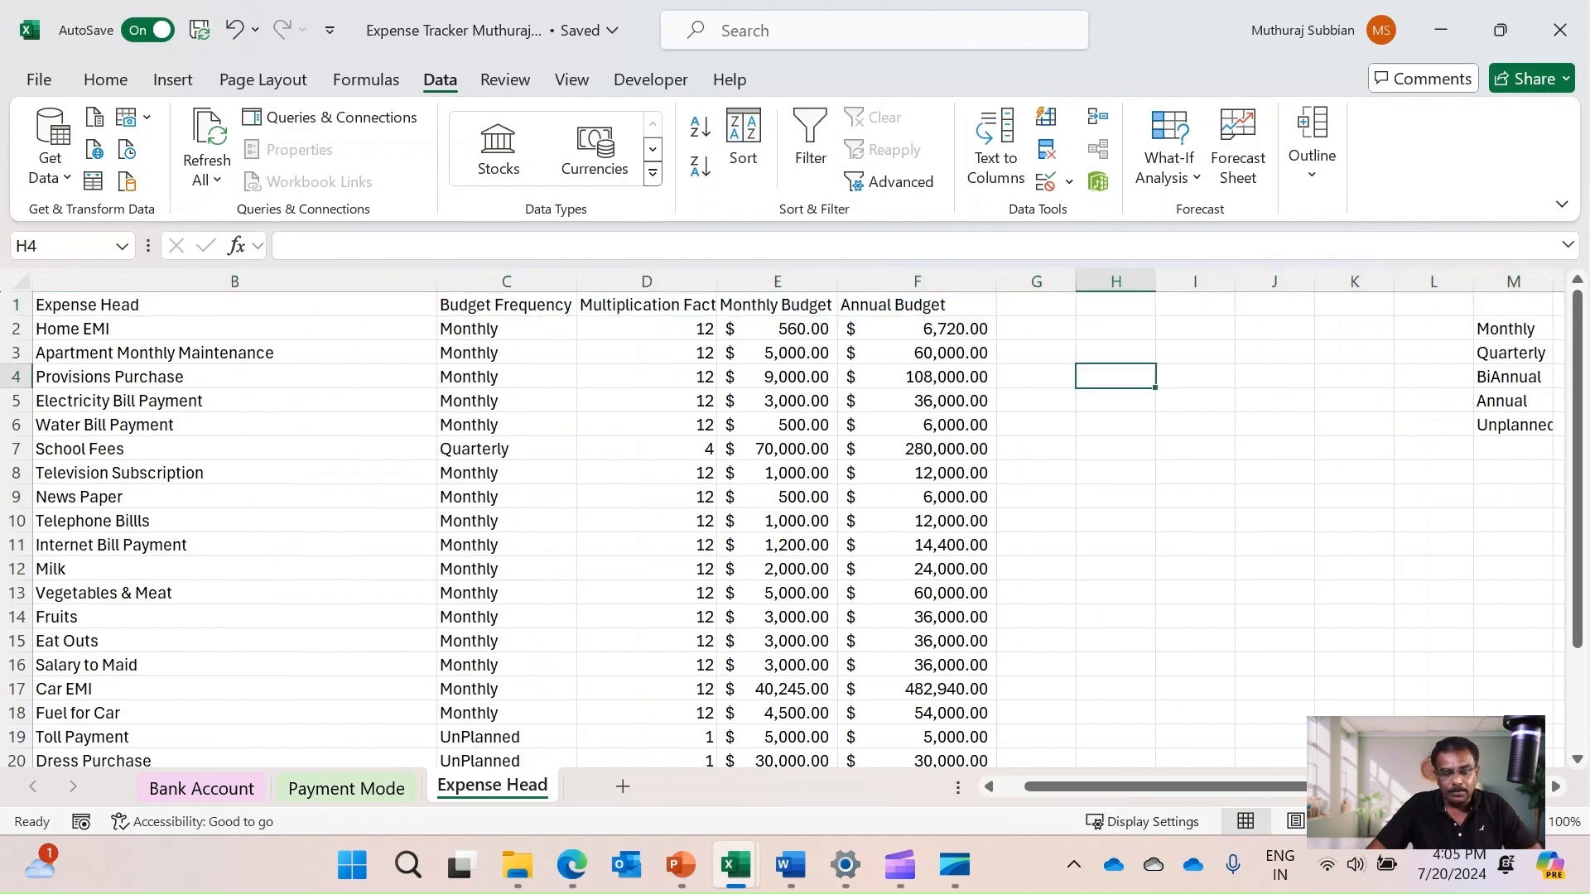
Format the range A1:F24 as a table with headers in the Light Turquoise, Table Style Light 16 style
{"action": "left_click", "coordinate": [234, 304]}
{"action": "key", "text": "Left"}
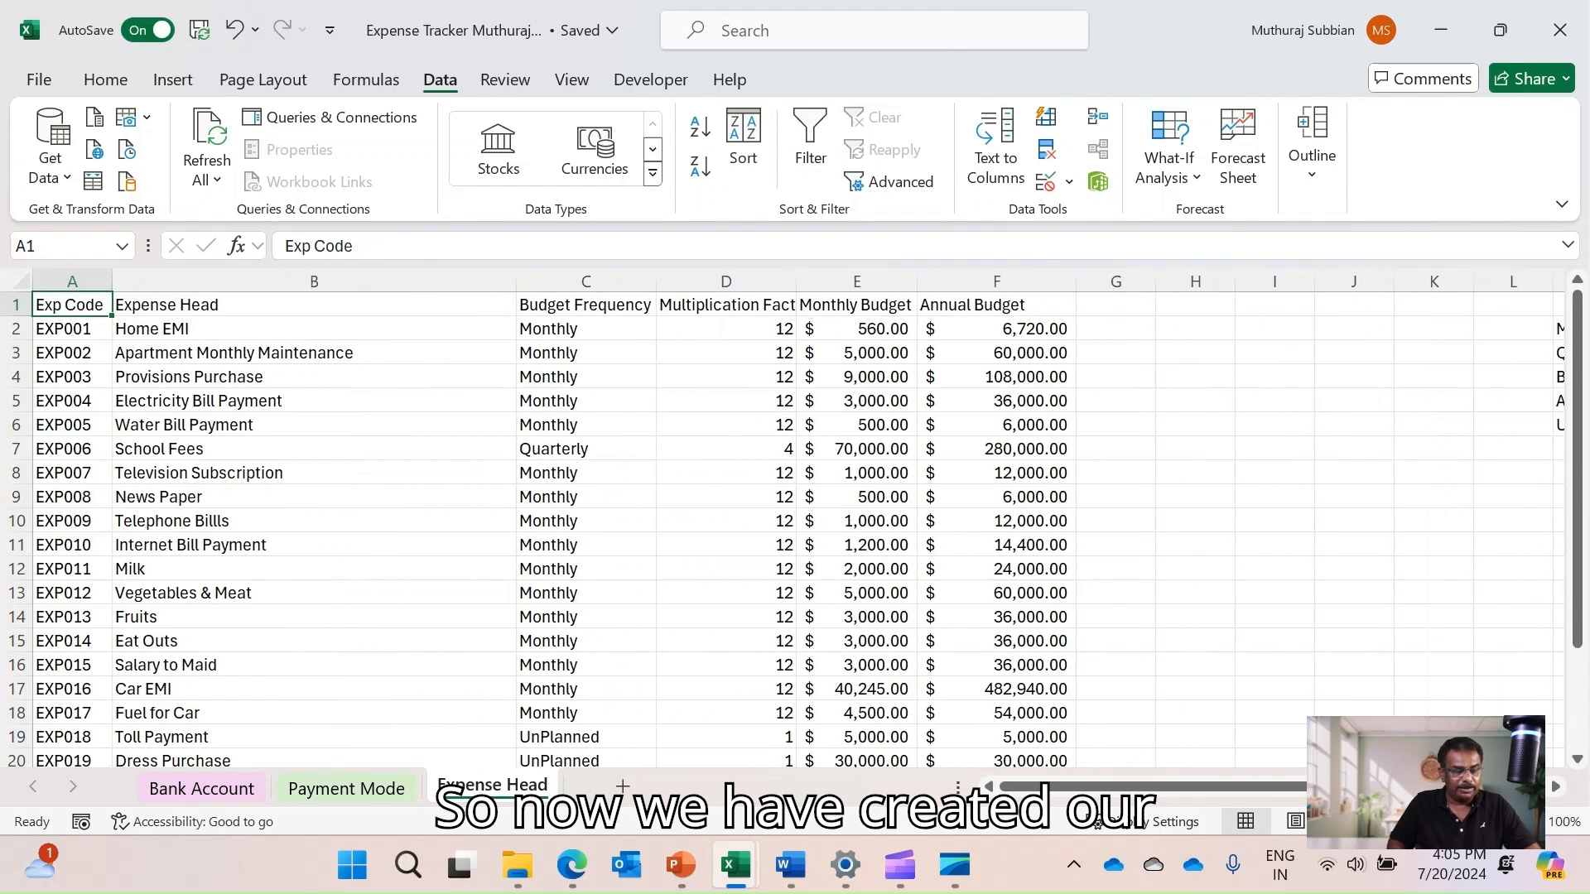
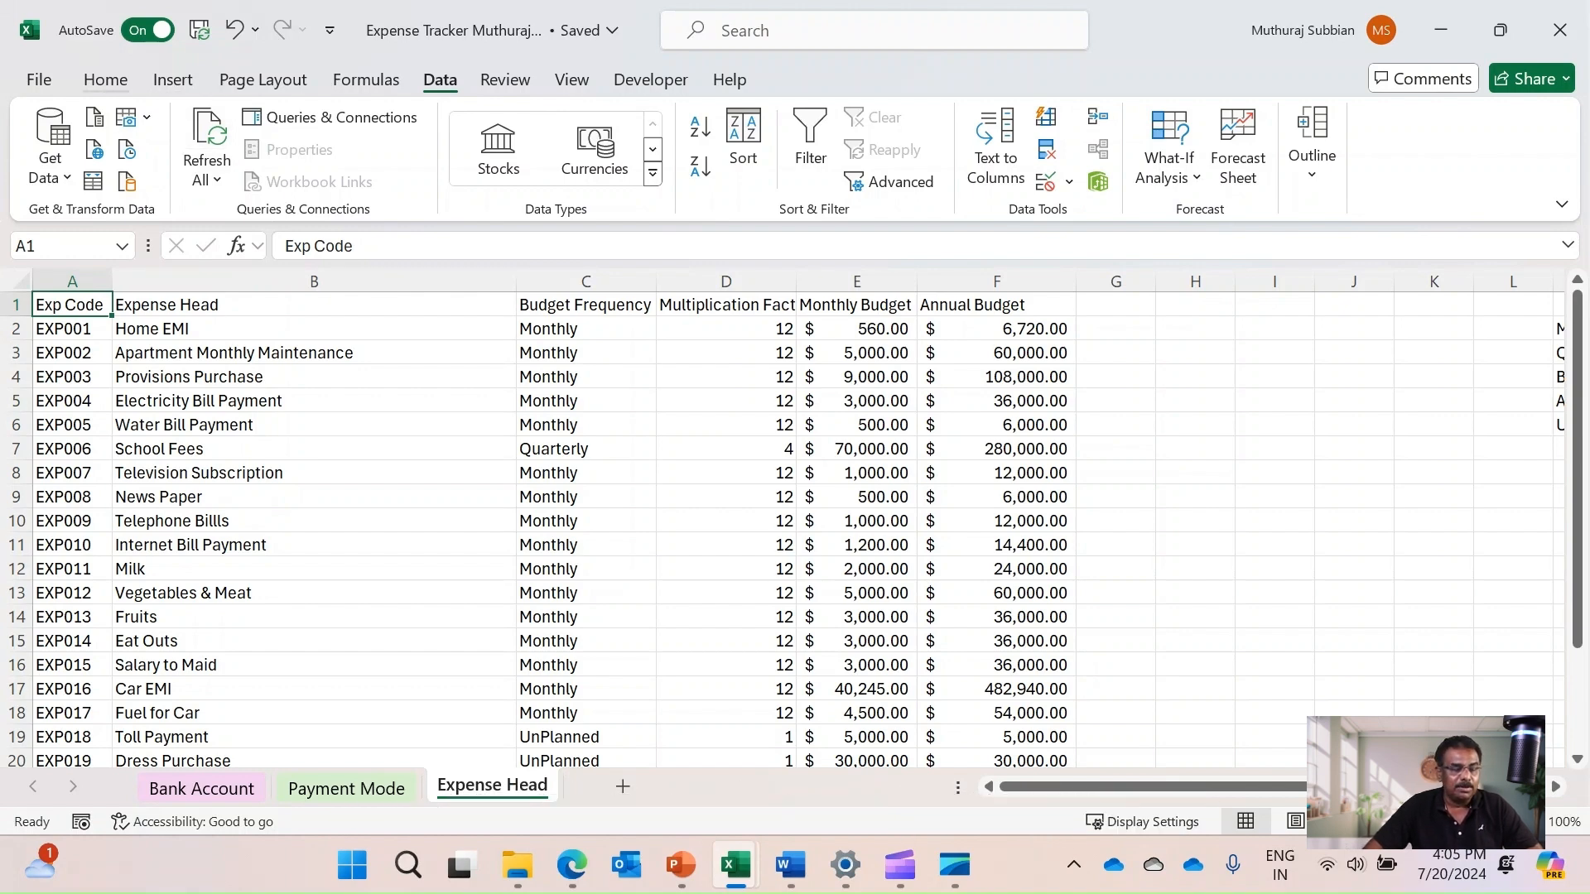
{"action": "left_click", "coordinate": [106, 79]}
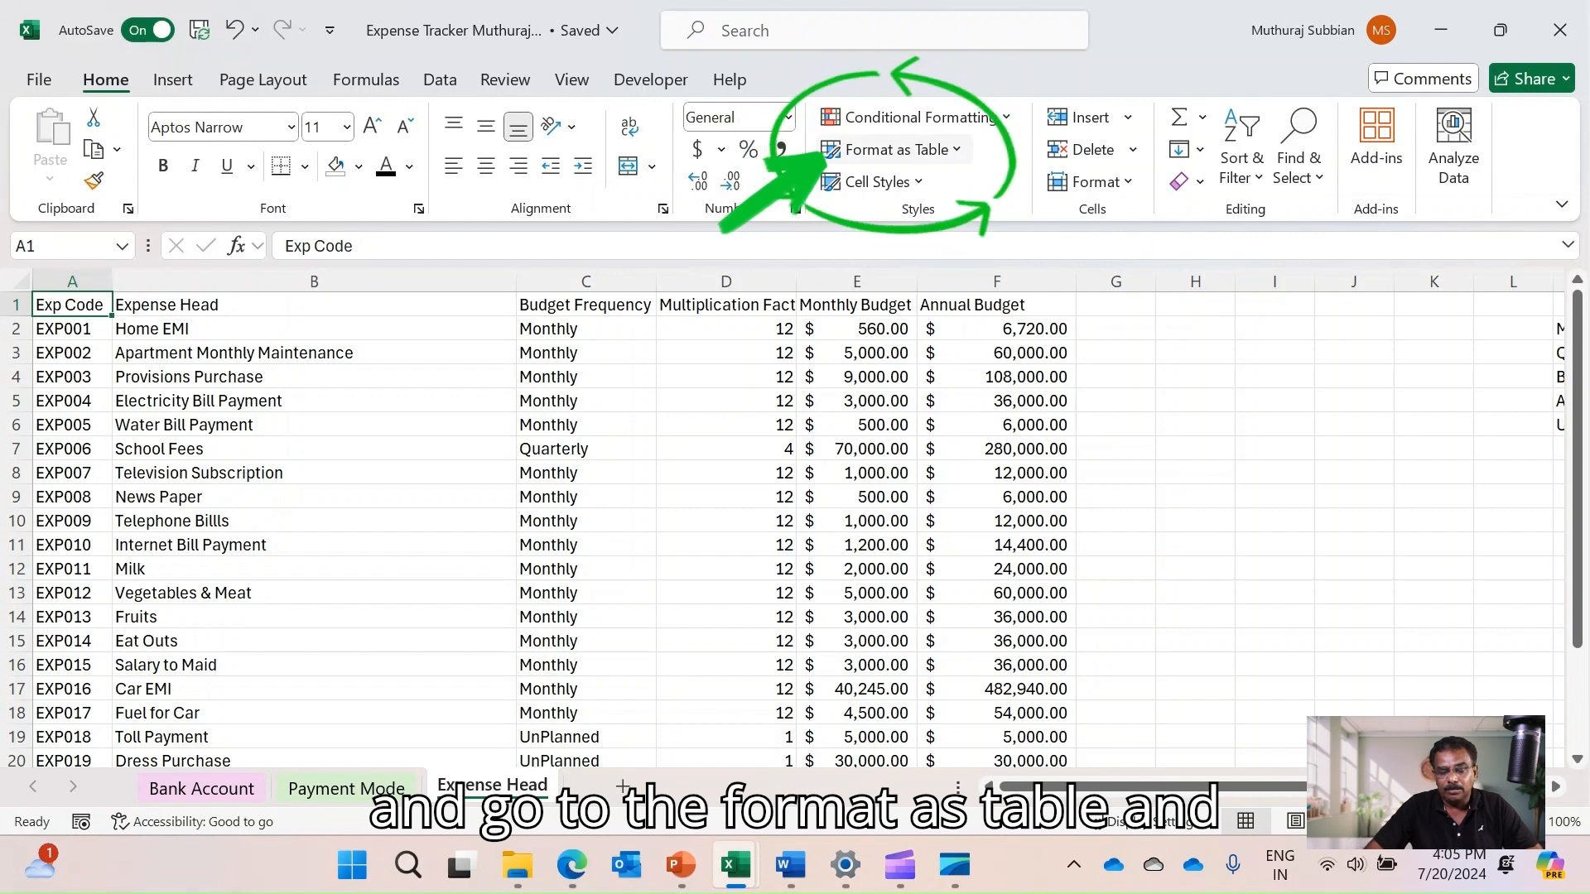
{"action": "left_click", "coordinate": [898, 150]}
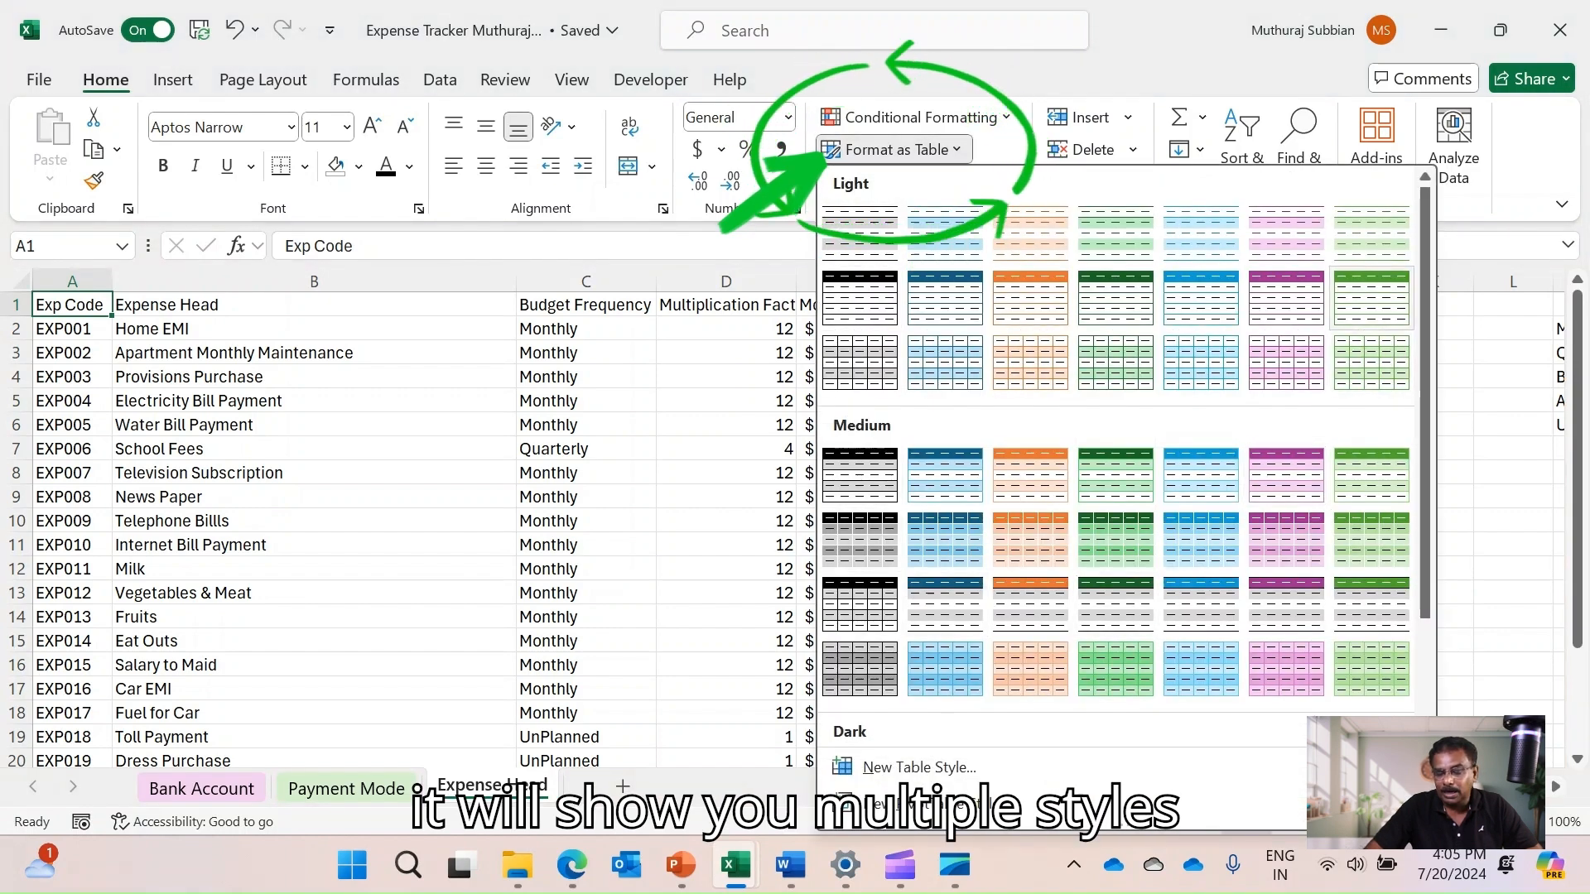
{"action": "scroll", "coordinate": [1118, 456], "scroll_direction": "down", "scroll_amount": 3}
{"action": "scroll", "coordinate": [1118, 455], "scroll_direction": "up", "scroll_amount": 3}
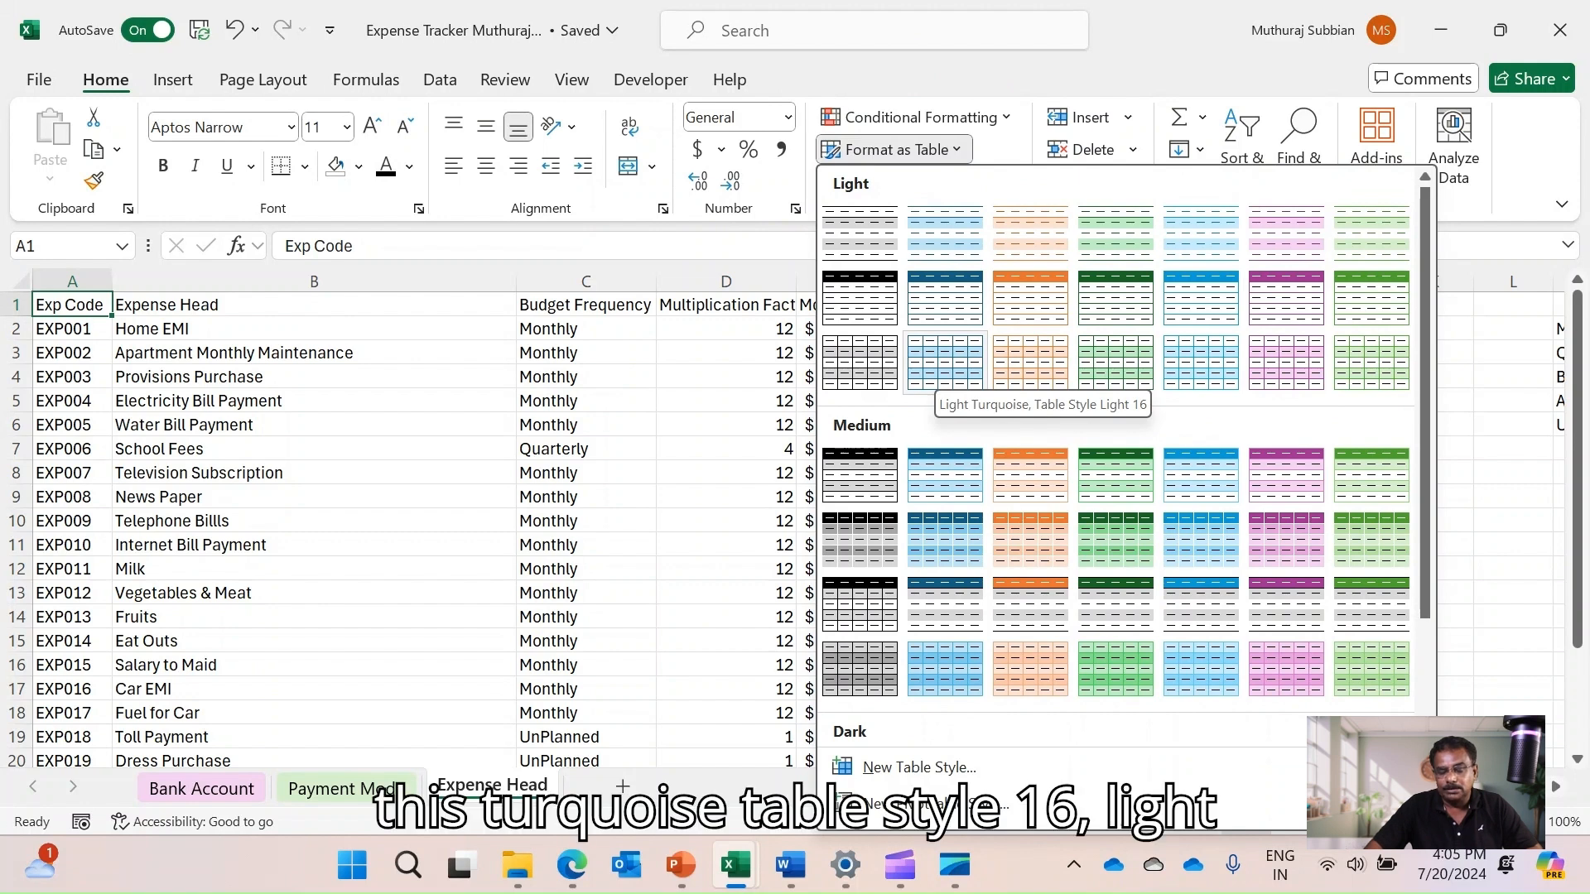
{"action": "left_click", "coordinate": [945, 362]}
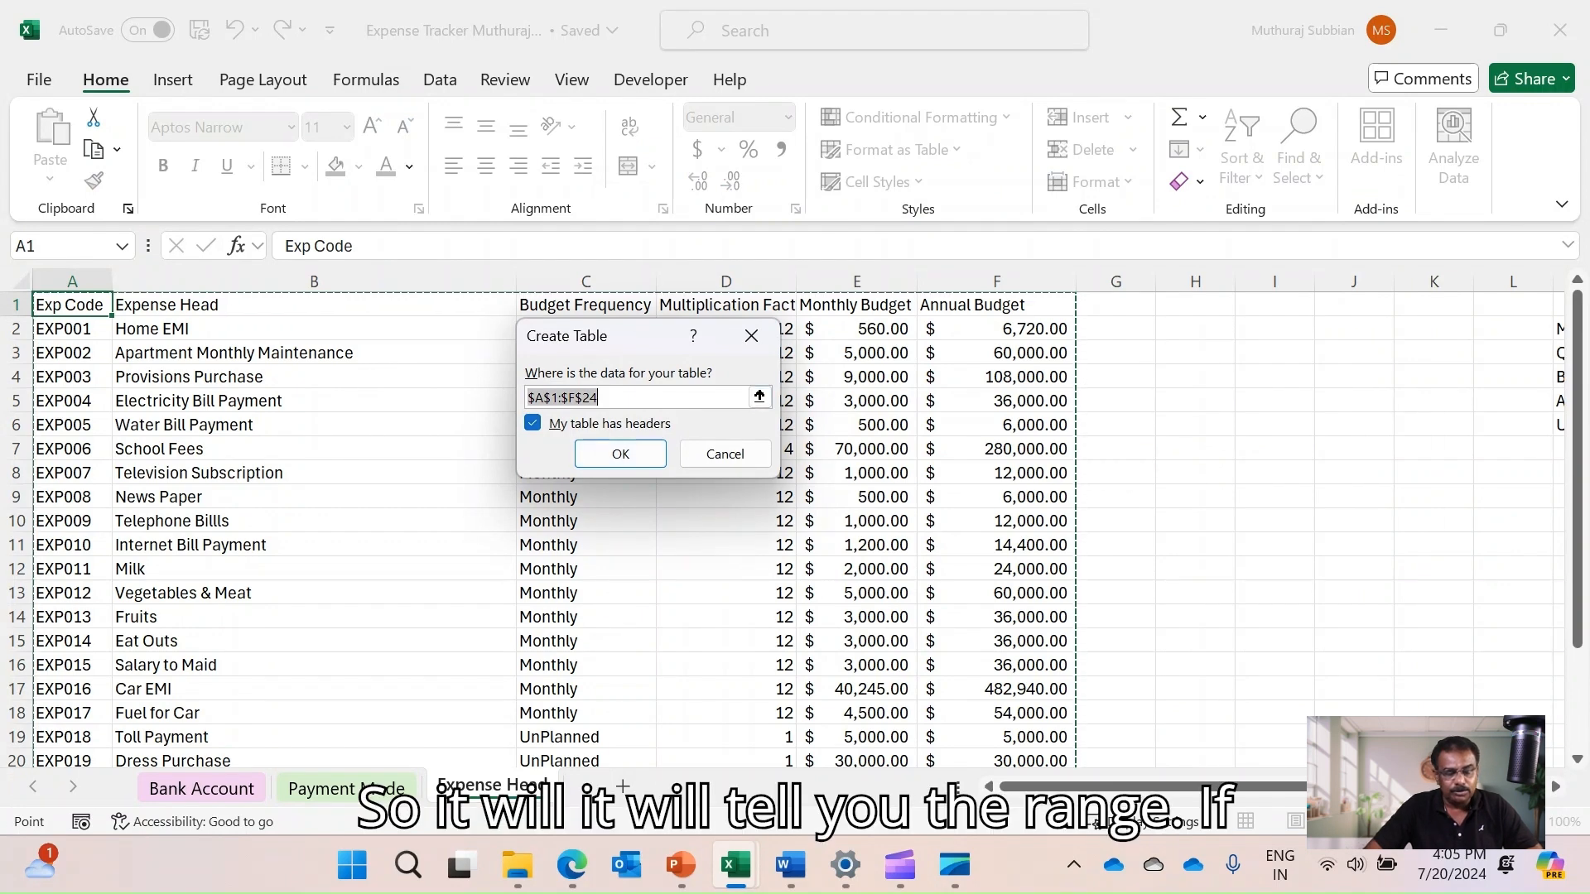
{"action": "mouse_move", "coordinate": [1577, 414]}
{"action": "left_mouse_down"}
{"action": "mouse_move", "coordinate": [1577, 516]}
{"action": "mouse_move", "coordinate": [1577, 414]}
{"action": "left_mouse_up"}
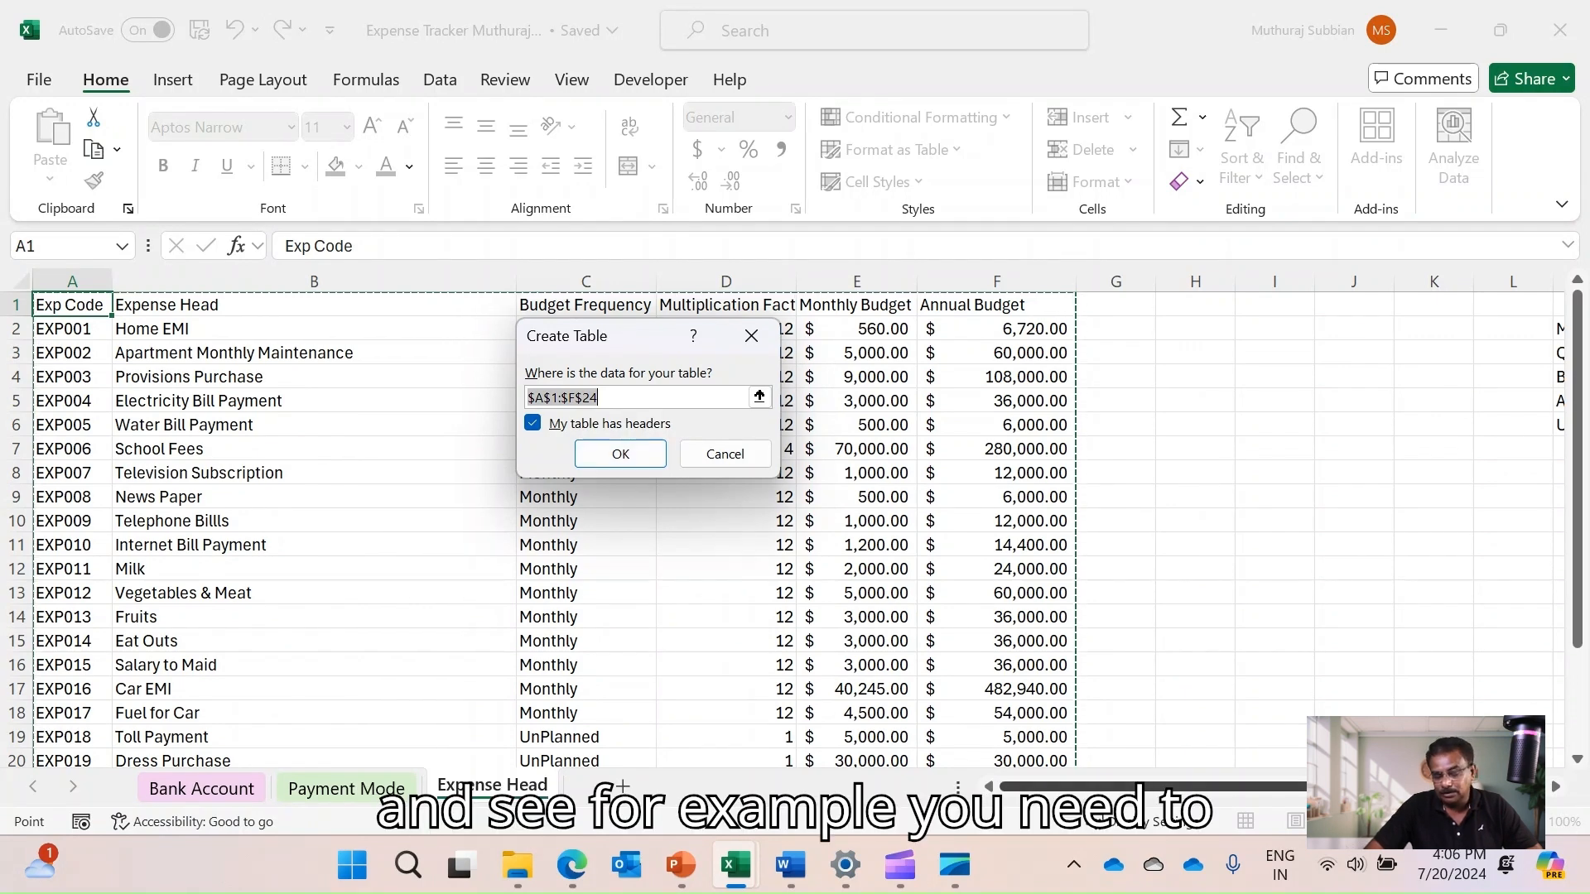
{"action": "left_click_drag", "start_coordinate": [1190, 787], "coordinate": [1260, 786]}
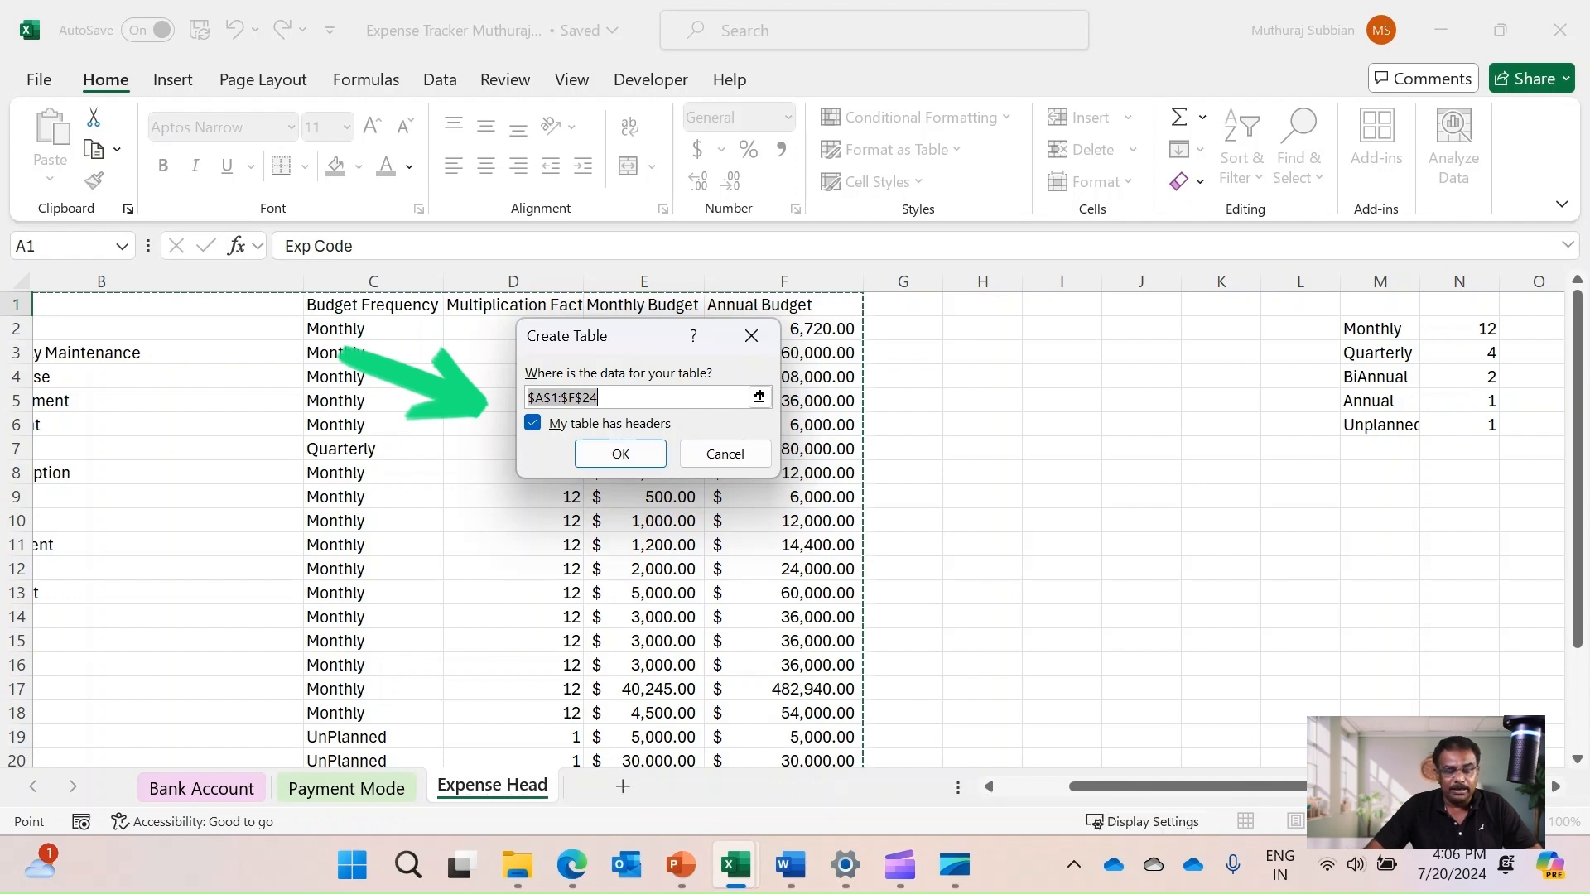
{"action": "left_click", "coordinate": [620, 454]}
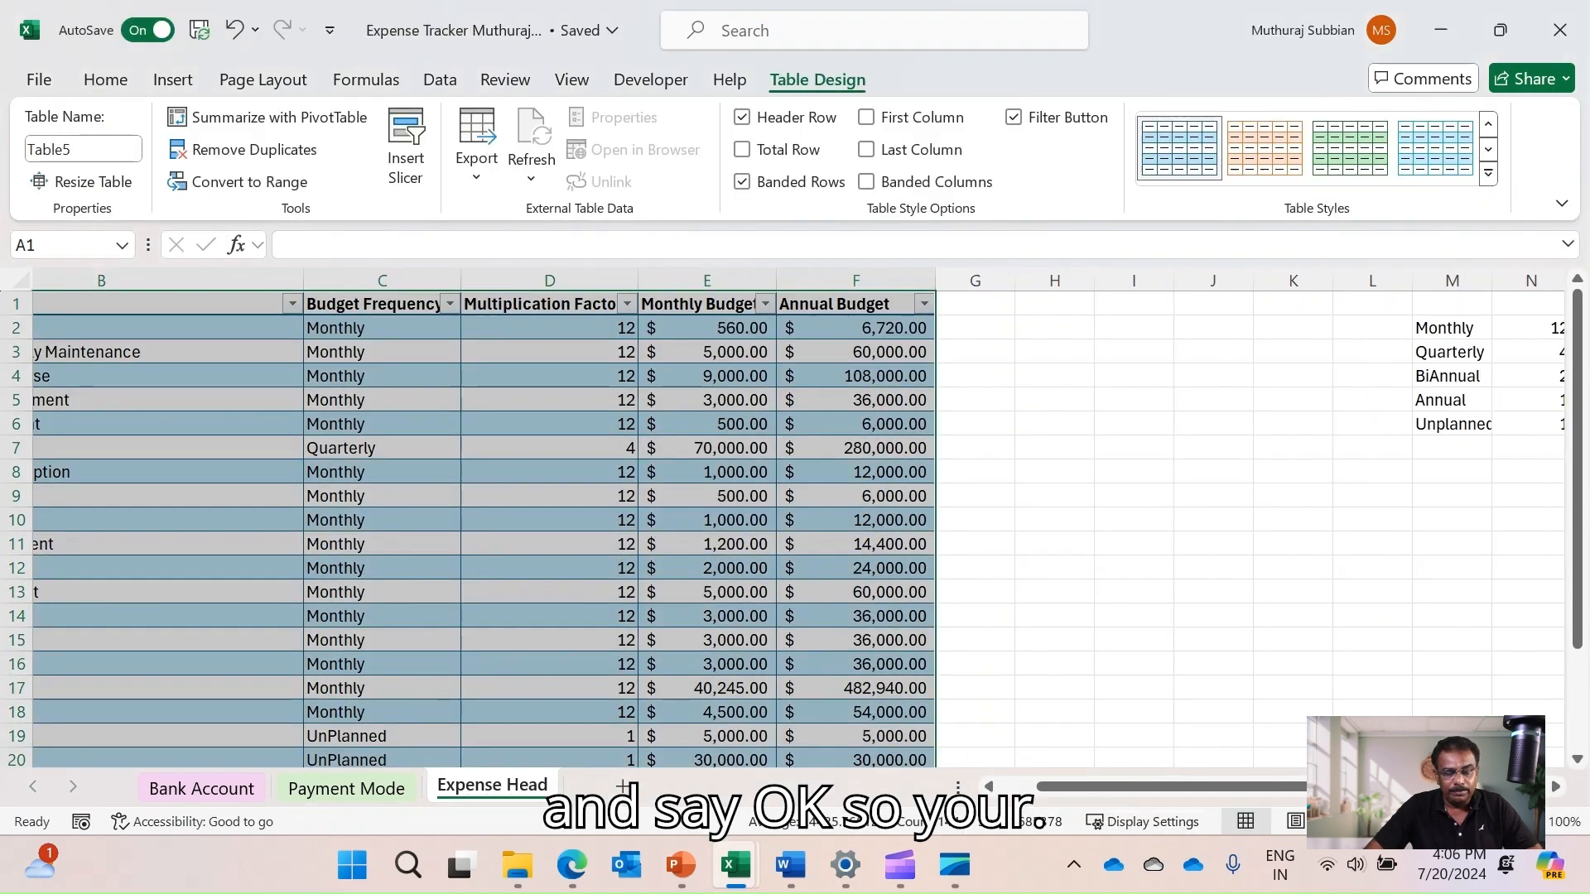
{"action": "left_click", "coordinate": [1054, 494]}
{"action": "left_click_drag", "start_coordinate": [1170, 786], "coordinate": [1099, 786]}
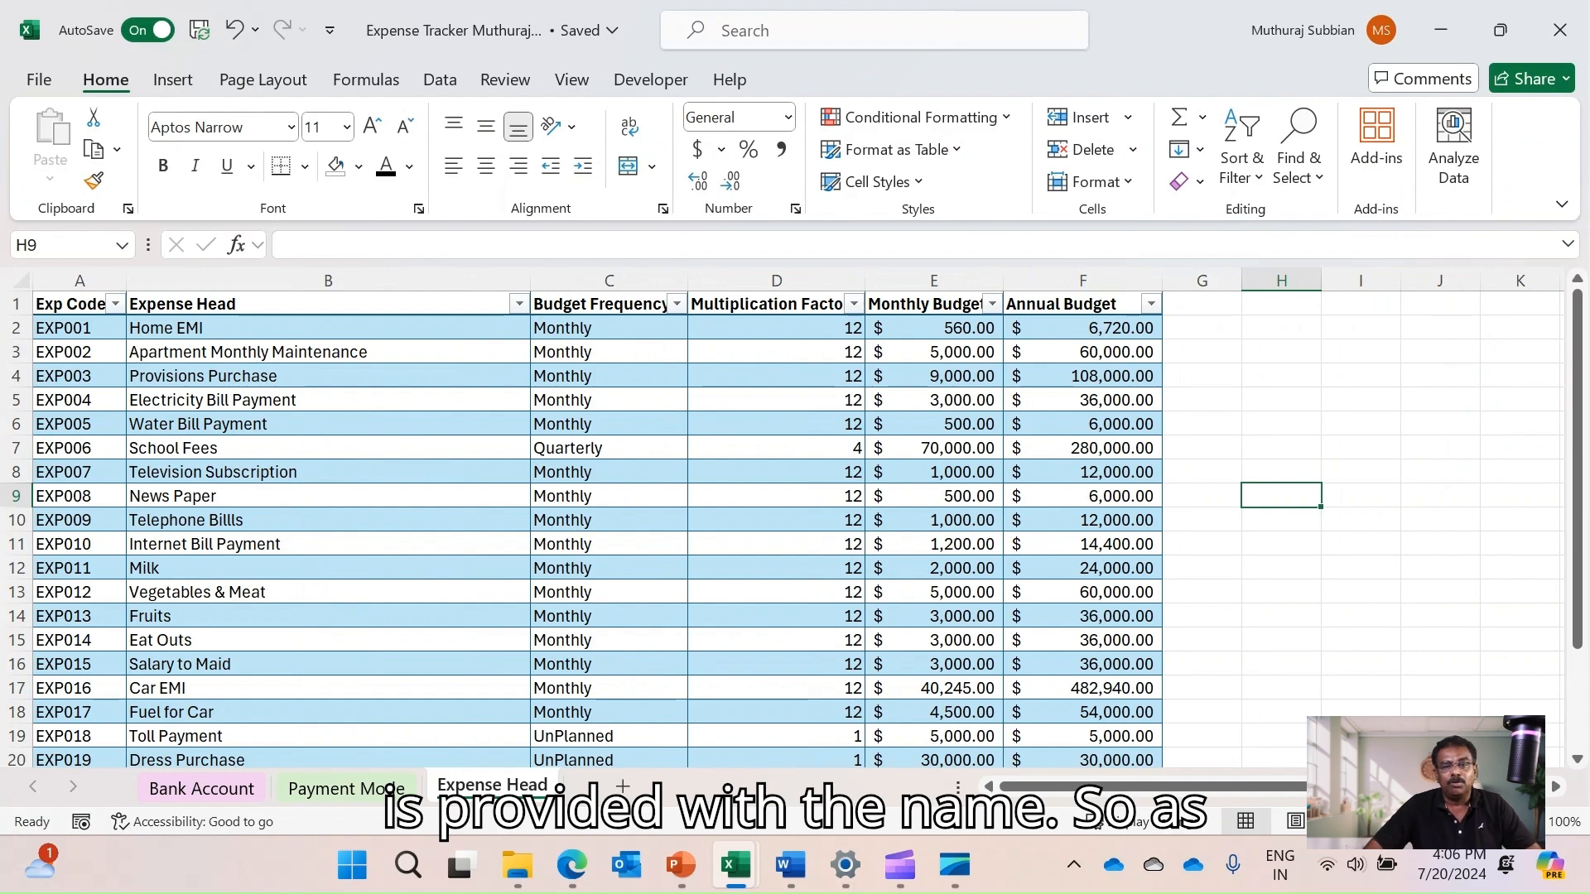
Rename the expense head table as ExpHead
{"action": "left_click", "coordinate": [328, 424]}
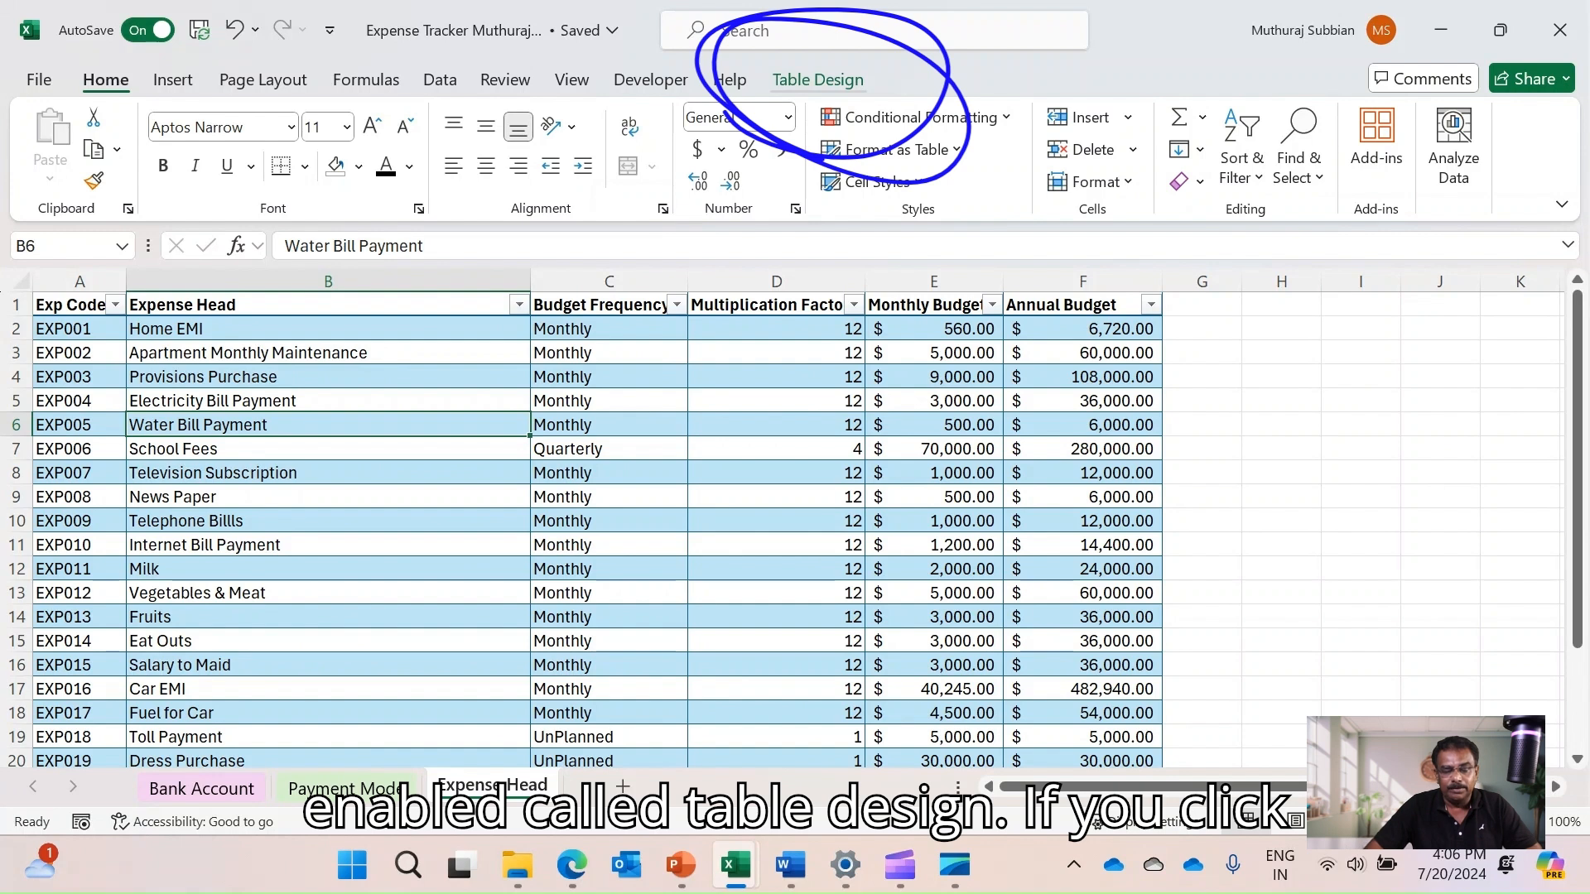
{"action": "left_click", "coordinate": [818, 80]}
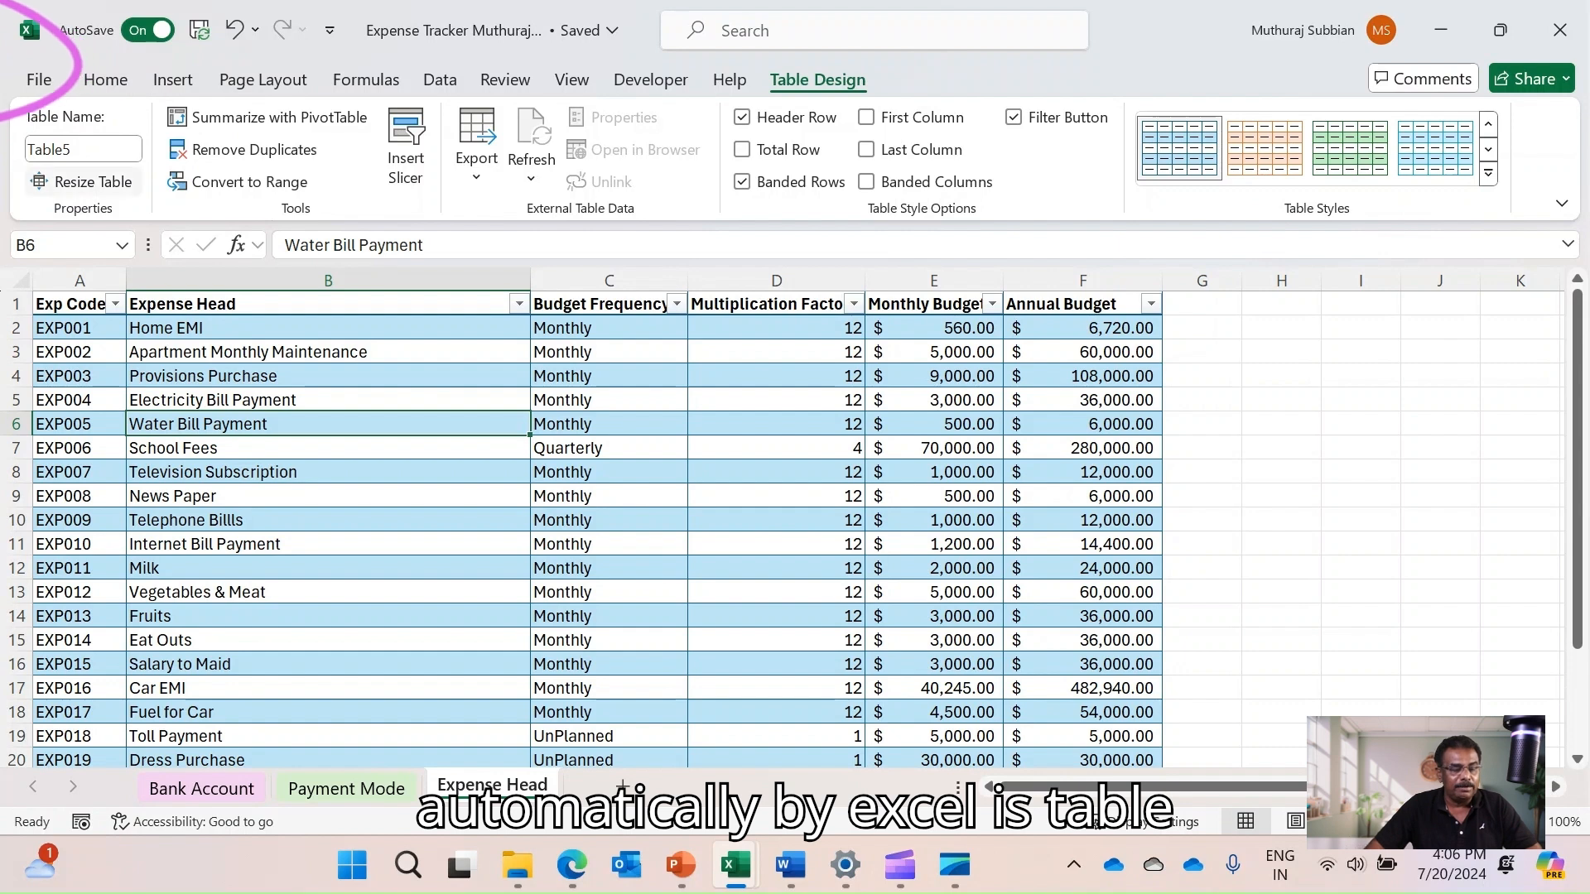
{"action": "left_click", "coordinate": [72, 150]}
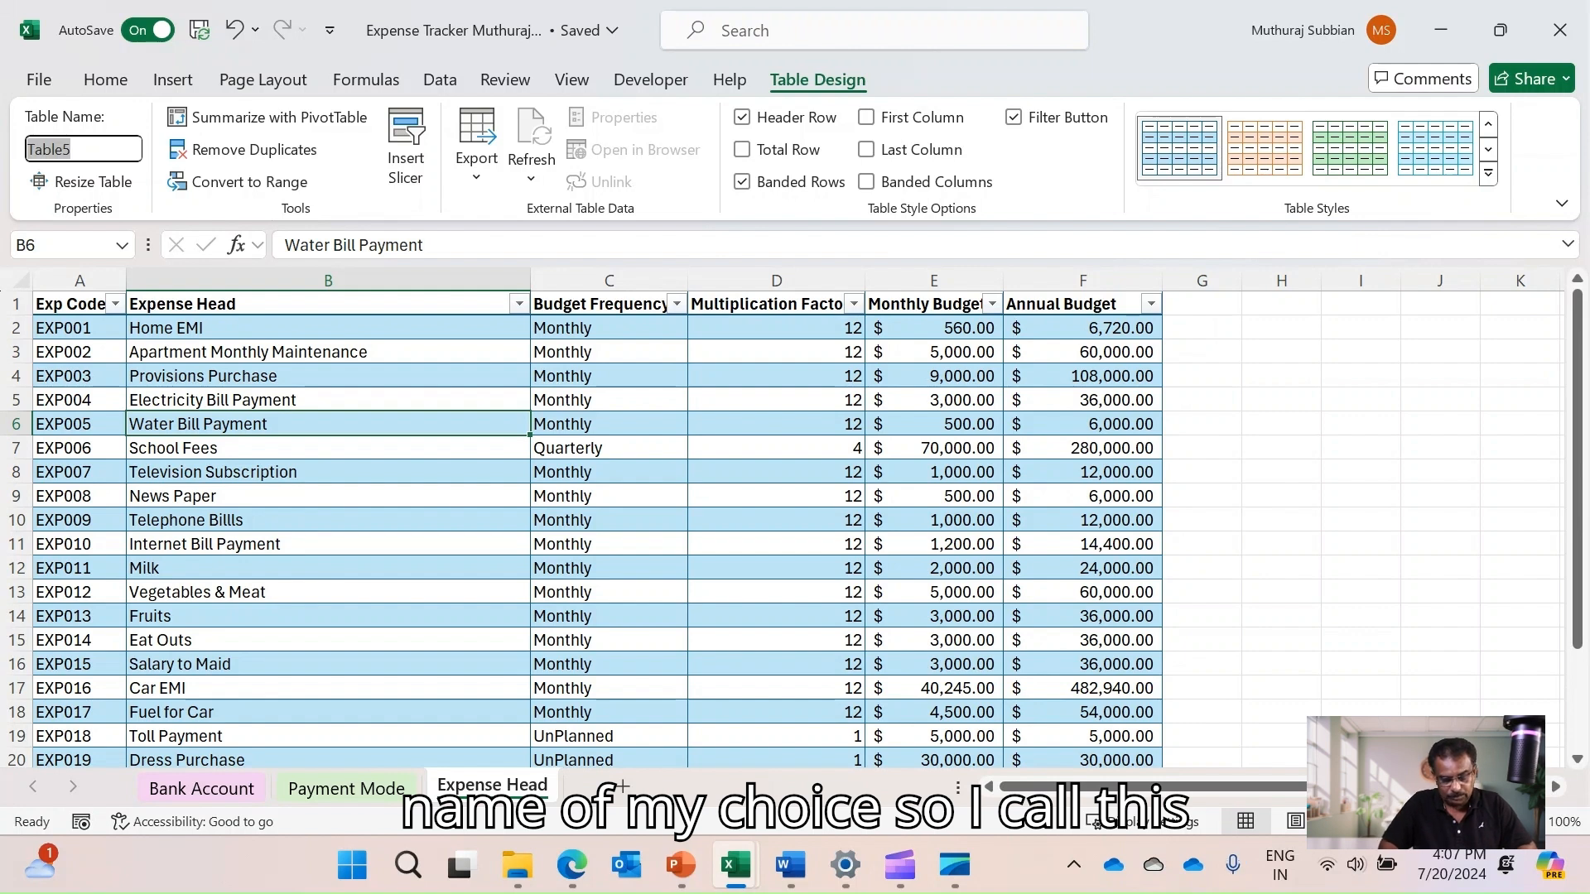
{"action": "type", "text": "Exp"}
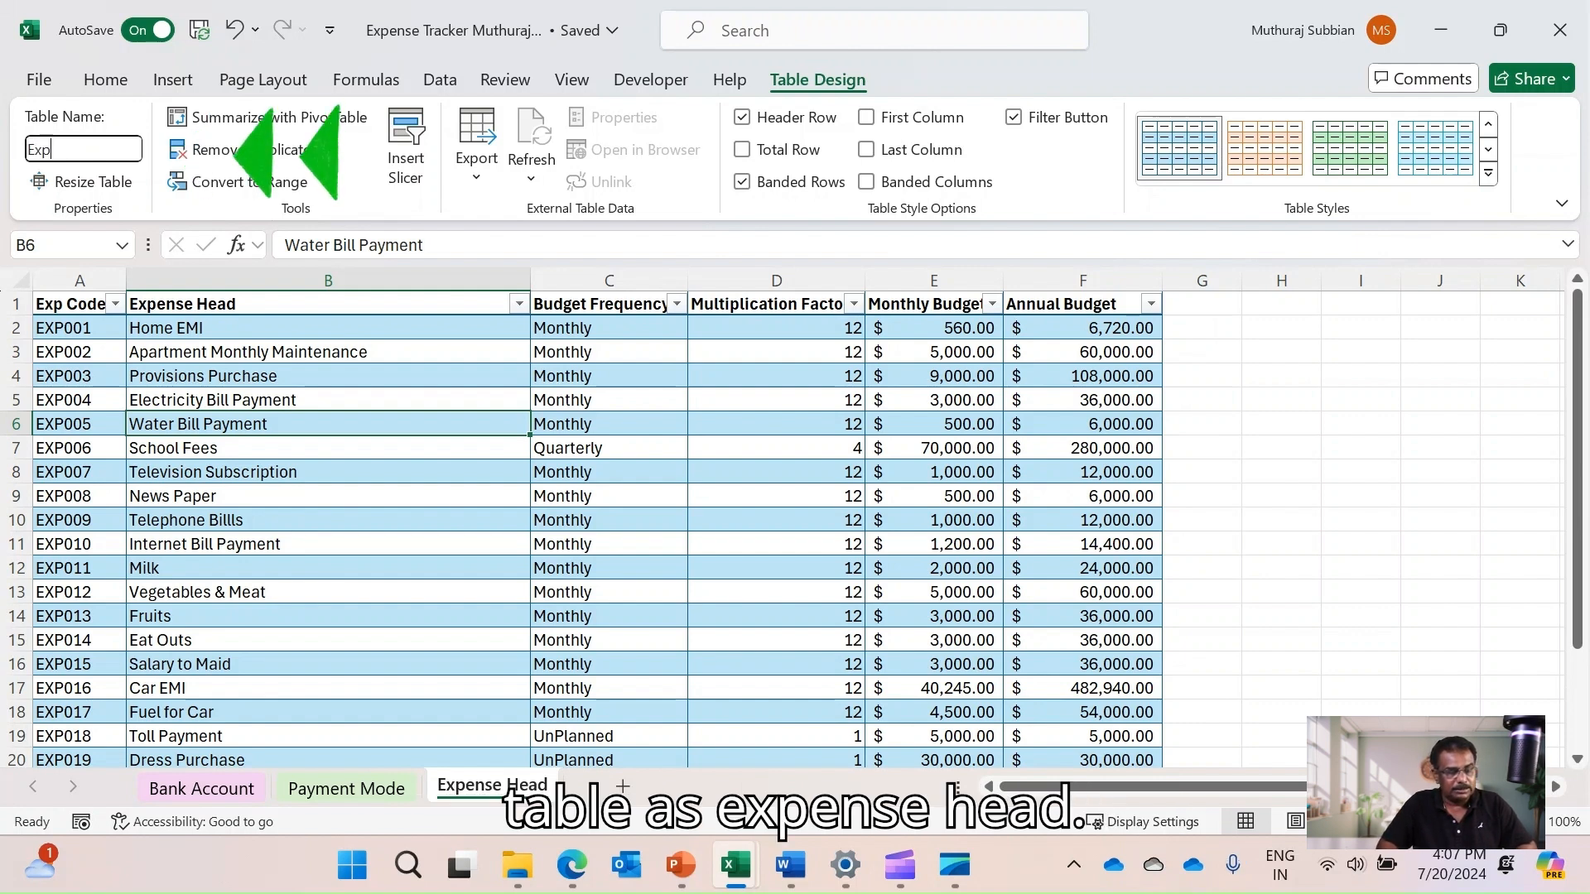
{"action": "type", "text": "Head"}
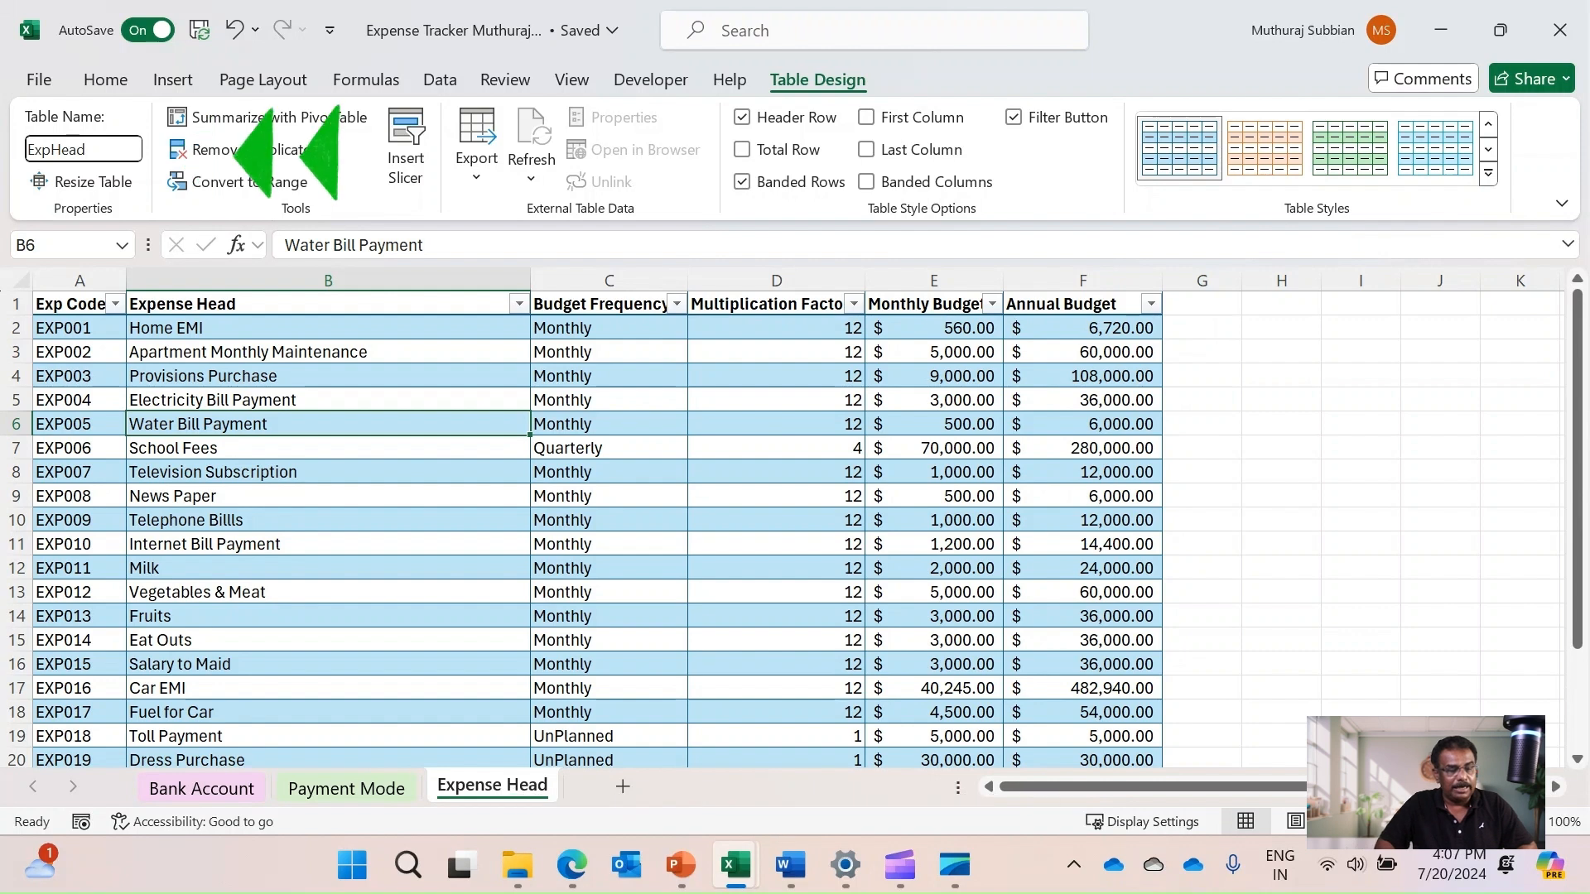
{"action": "key", "text": "Return"}
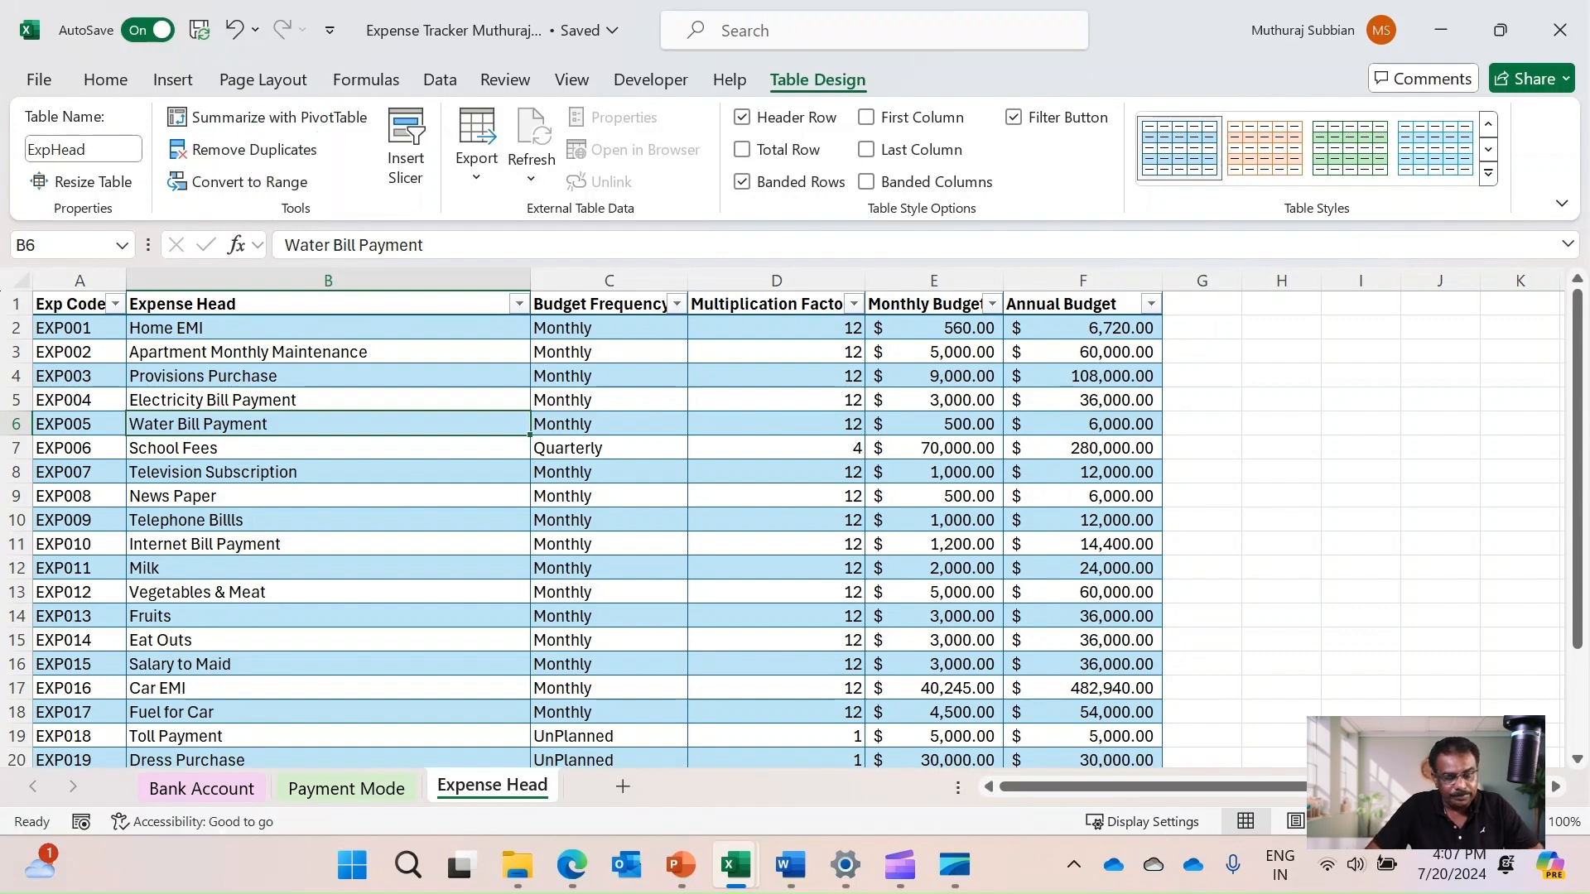
{"action": "left_click", "coordinate": [328, 472]}
{"action": "left_click", "coordinate": [328, 400]}
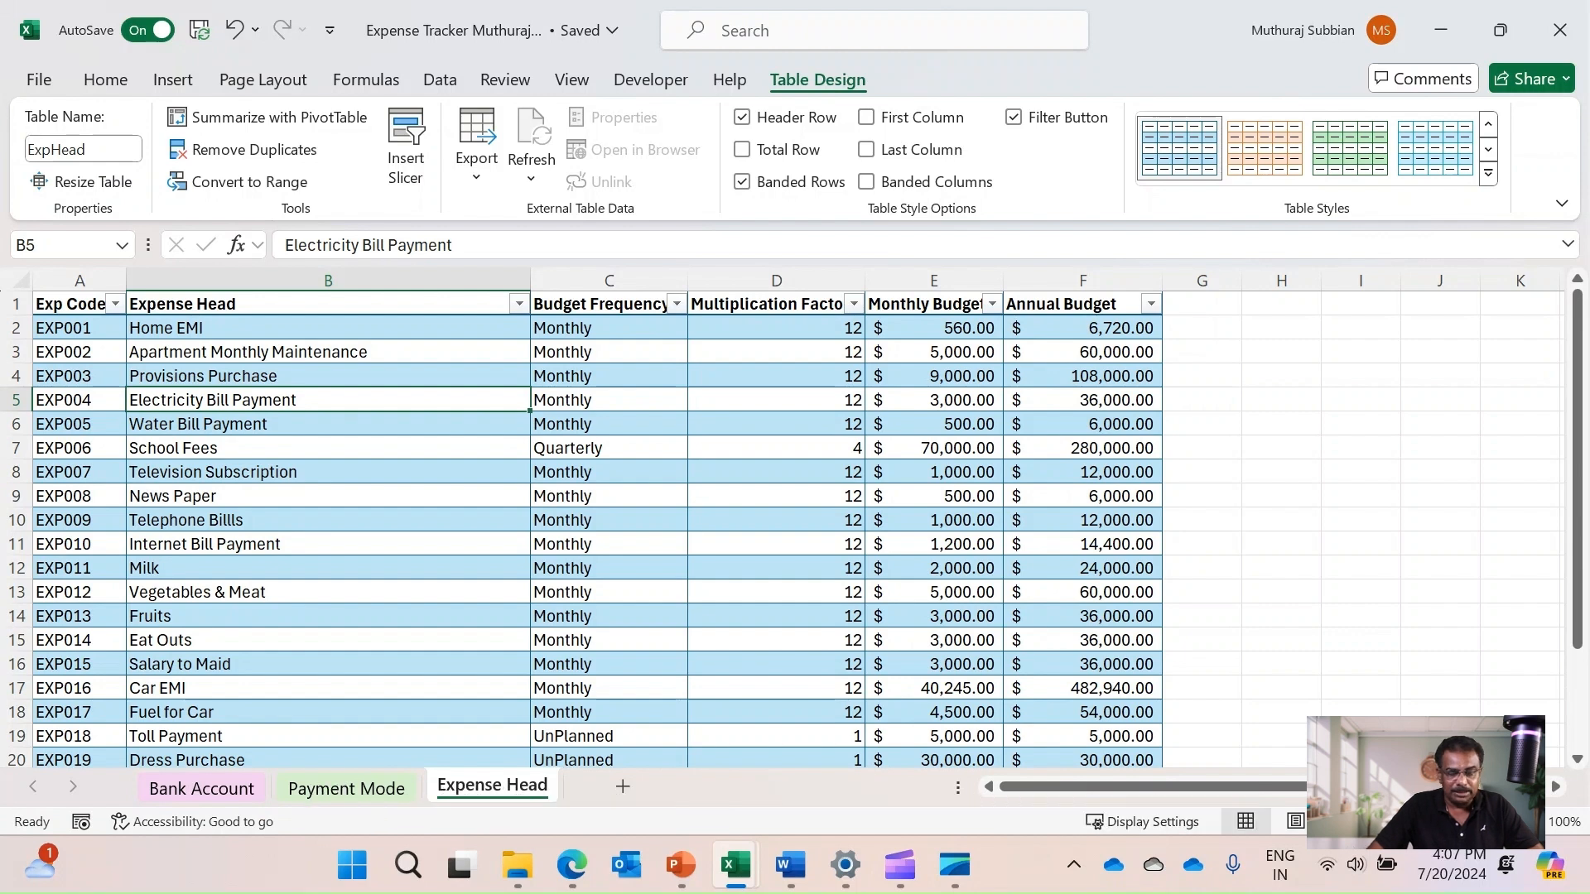
Insert a blank sheet column at G, directly after the Annual Budget column
{"action": "left_click", "coordinate": [1202, 304]}
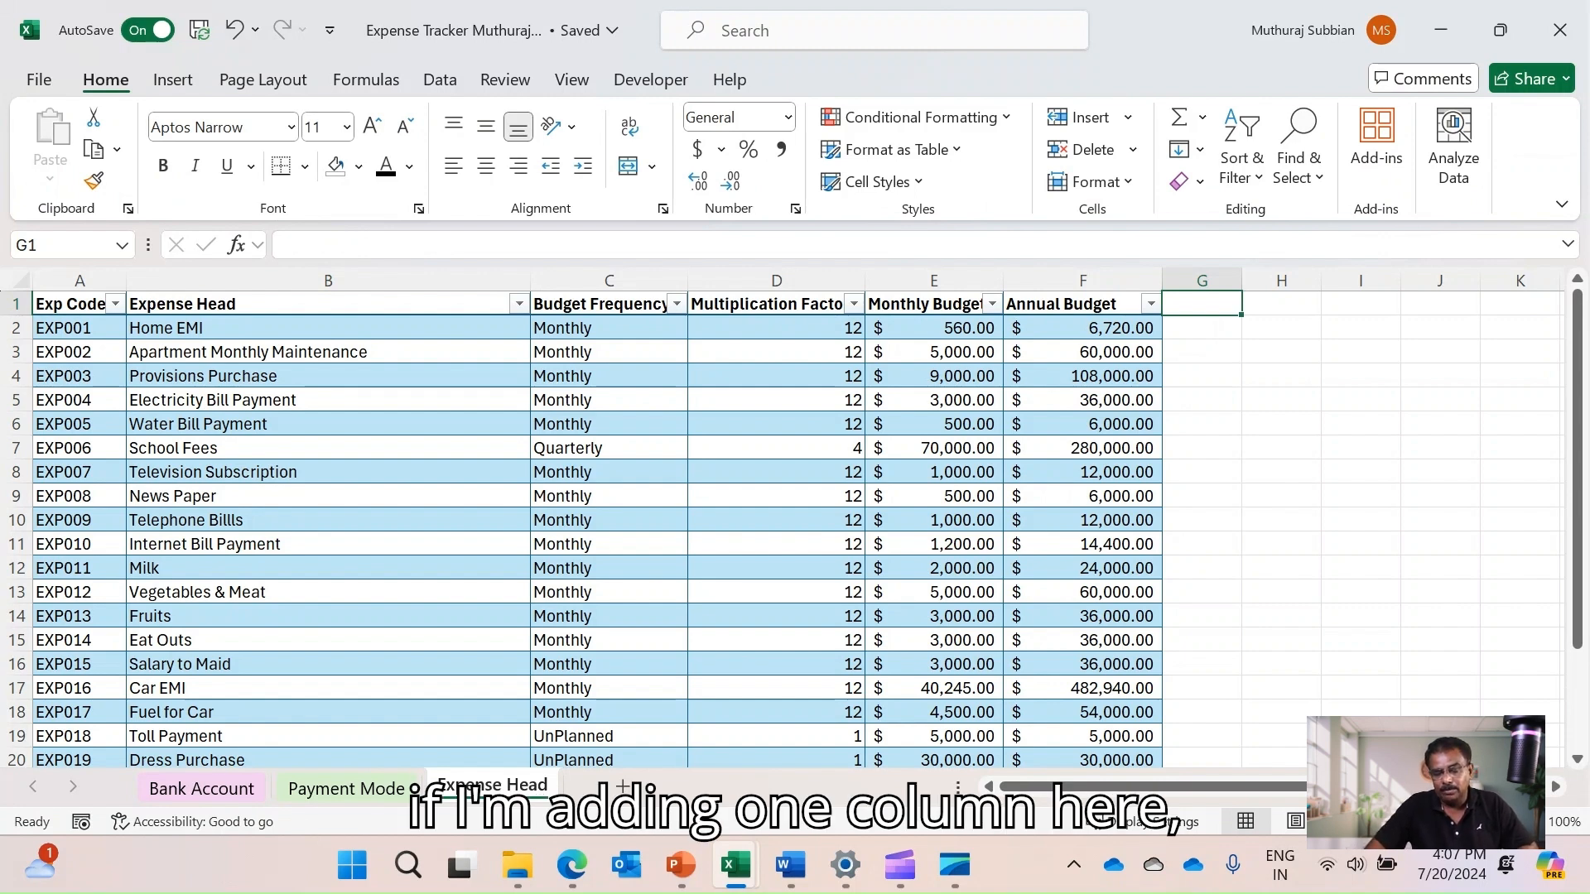
{"action": "left_click", "coordinate": [1196, 281]}
{"action": "right_click", "coordinate": [1197, 282]}
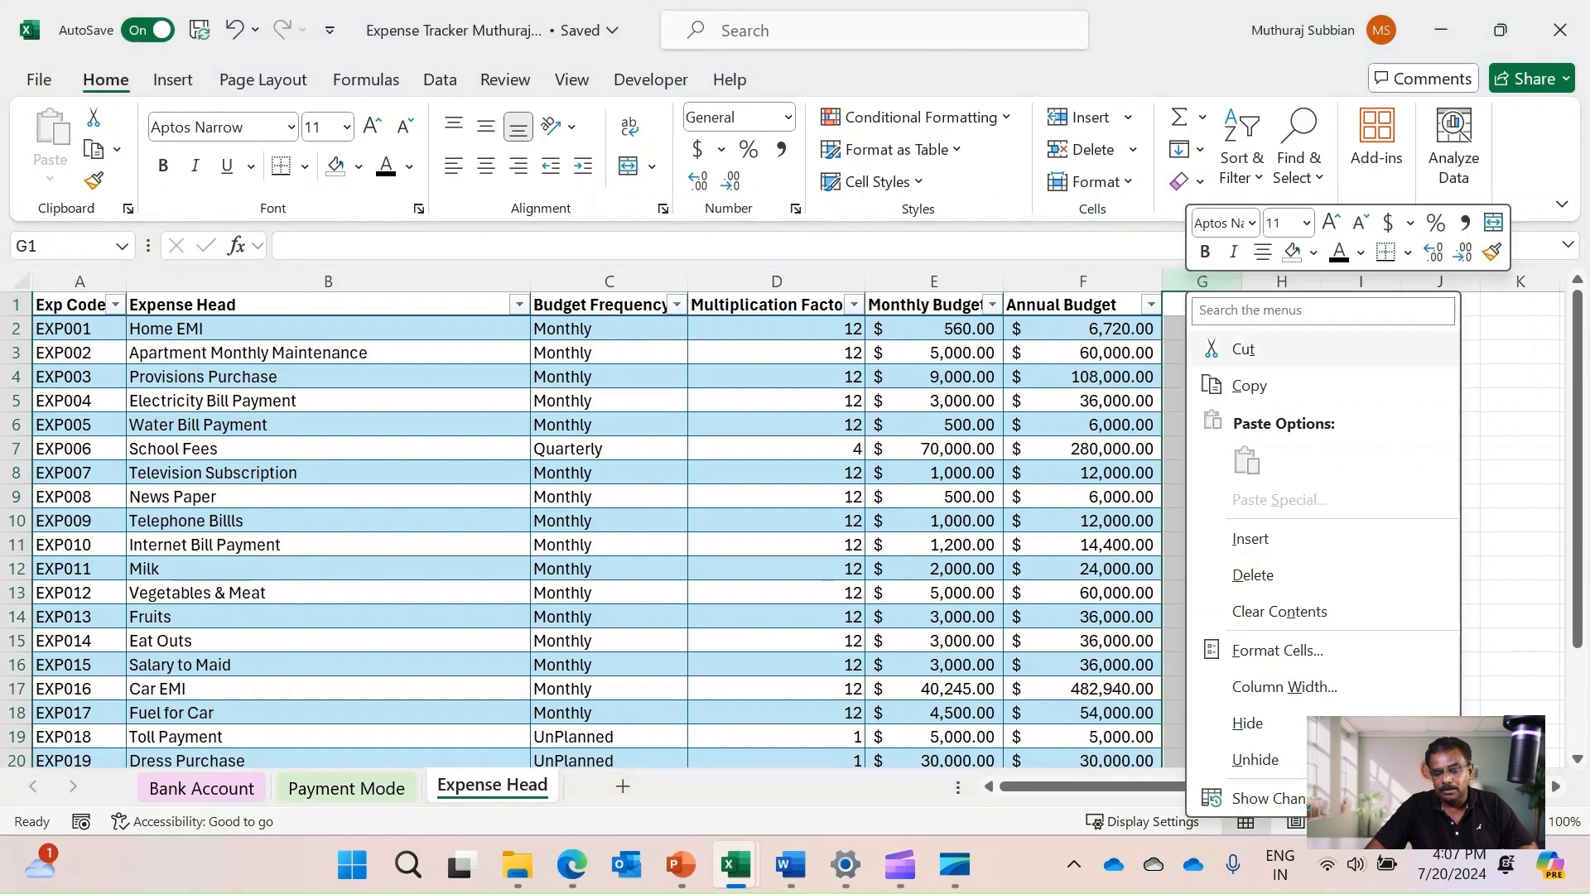
{"action": "left_click", "coordinate": [1250, 539]}
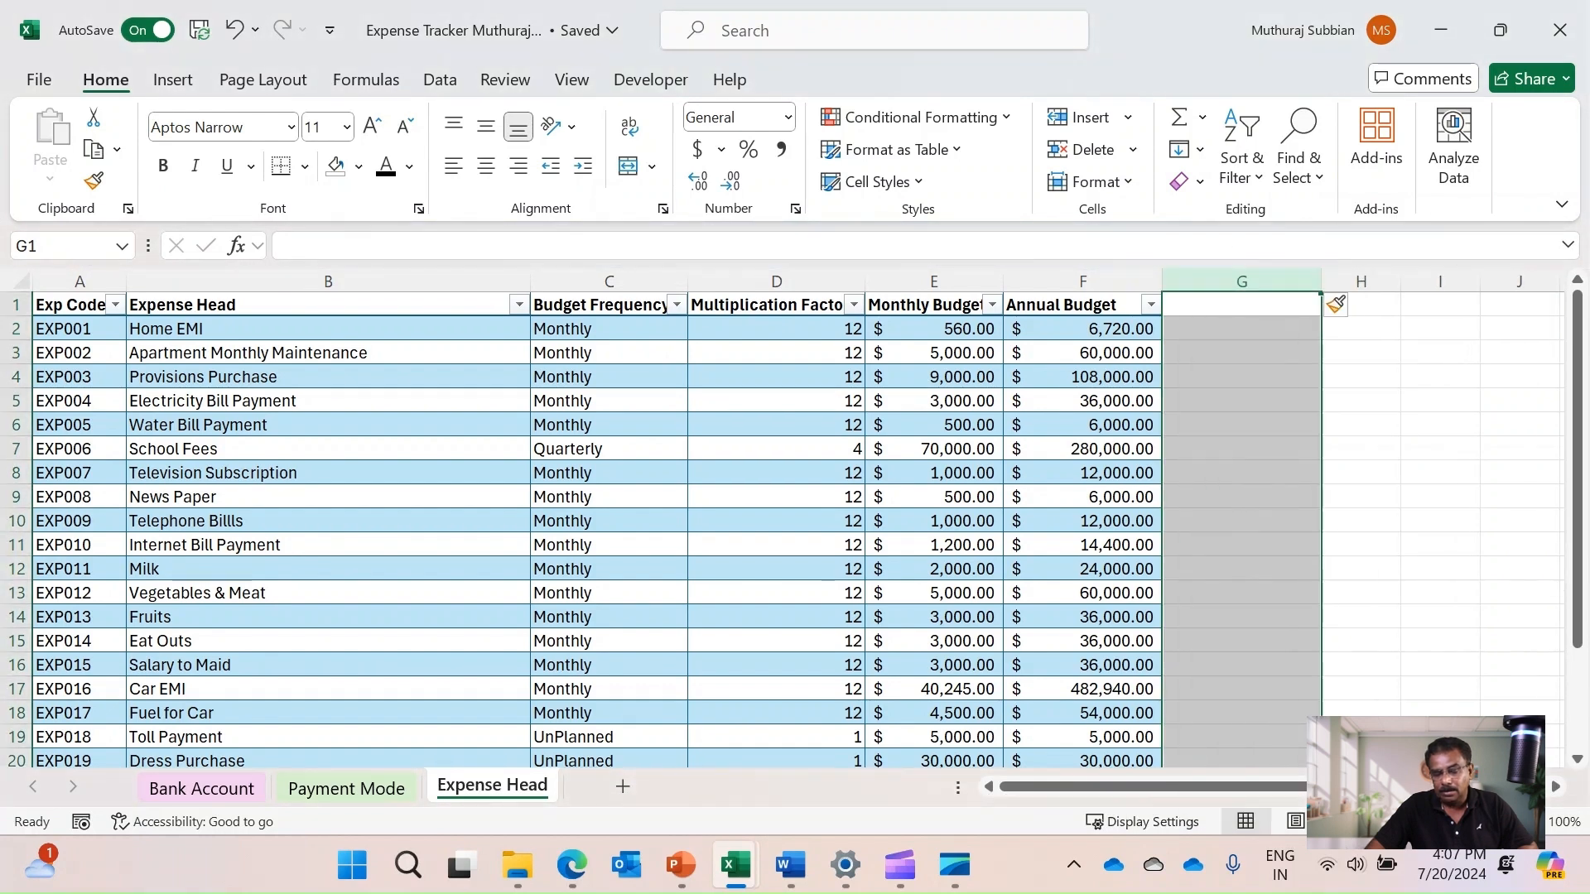
Enter the header MyFlag in G1 and undo the table's automatic expansion over that column
{"action": "left_click", "coordinate": [1241, 305]}
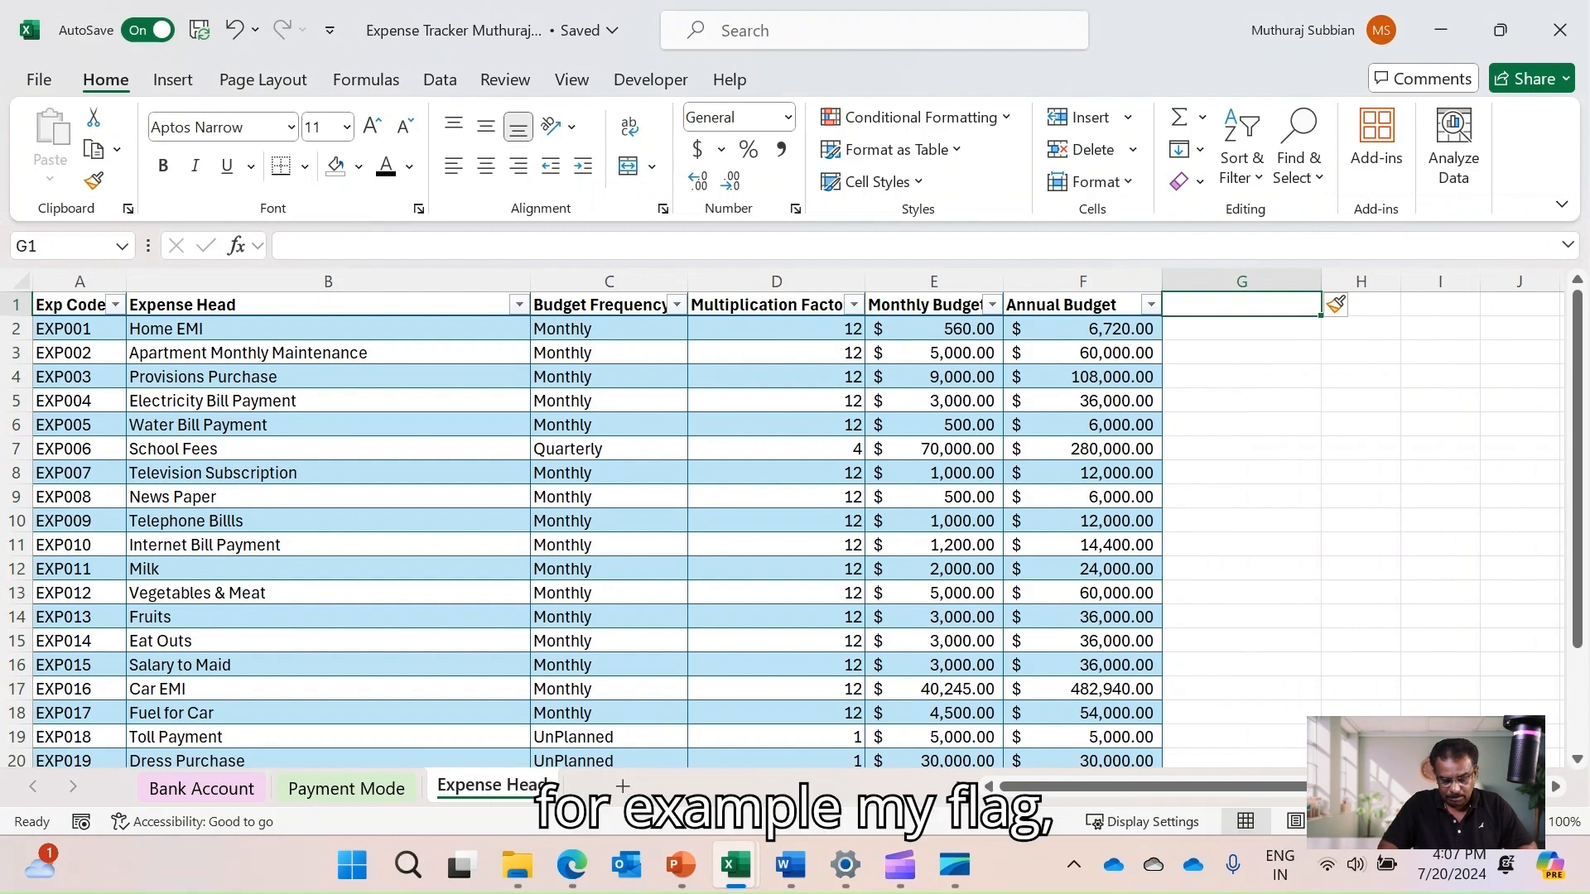
{"action": "type", "text": "MyFlag"}
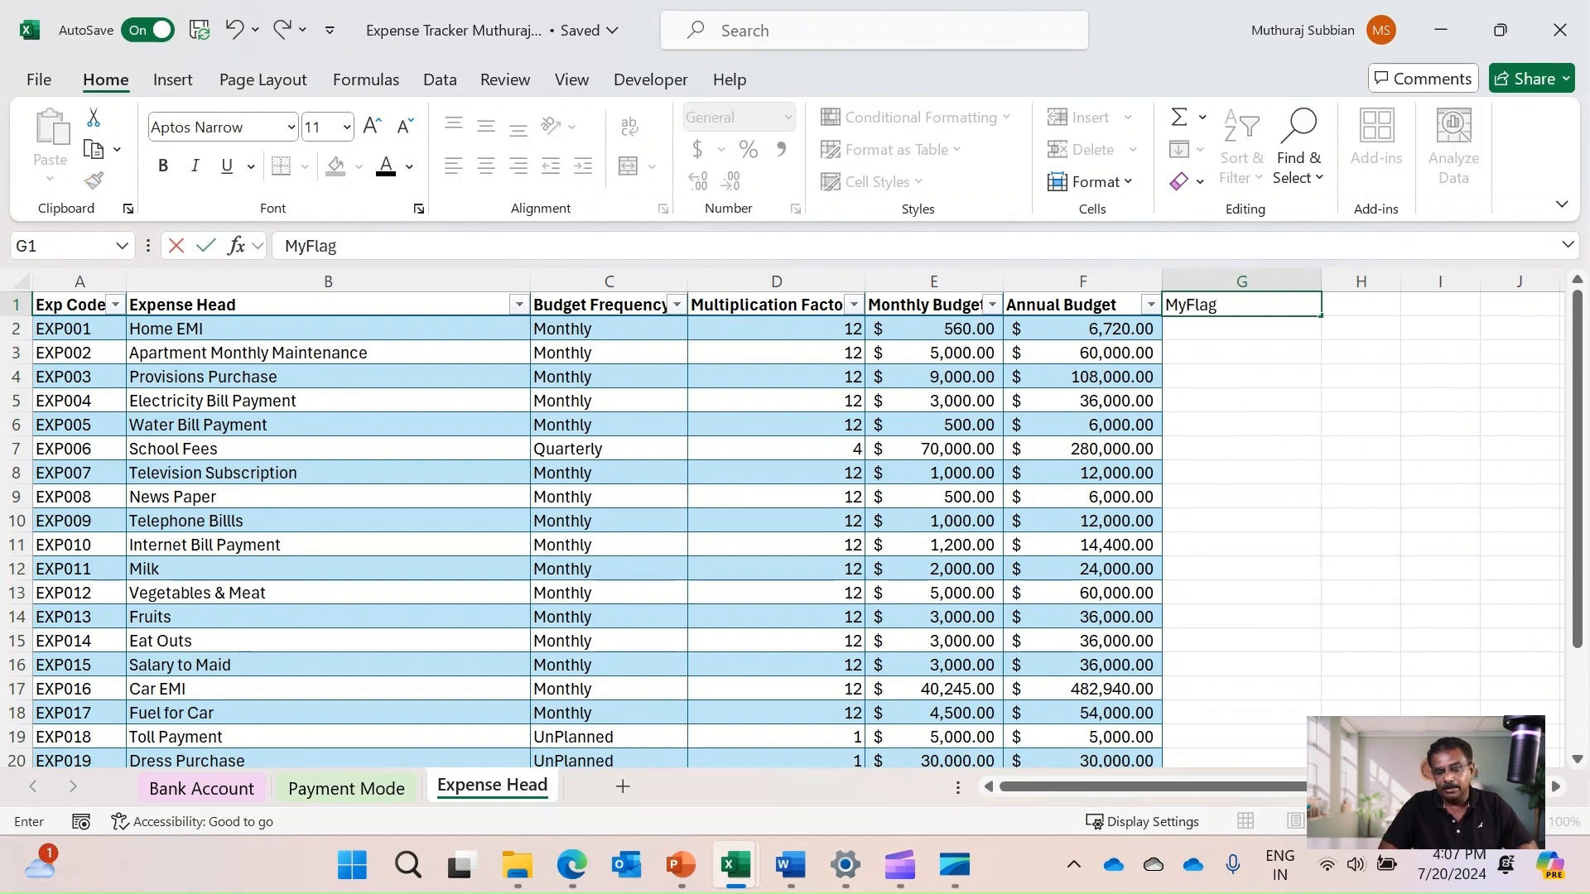
{"action": "key", "text": "Return"}
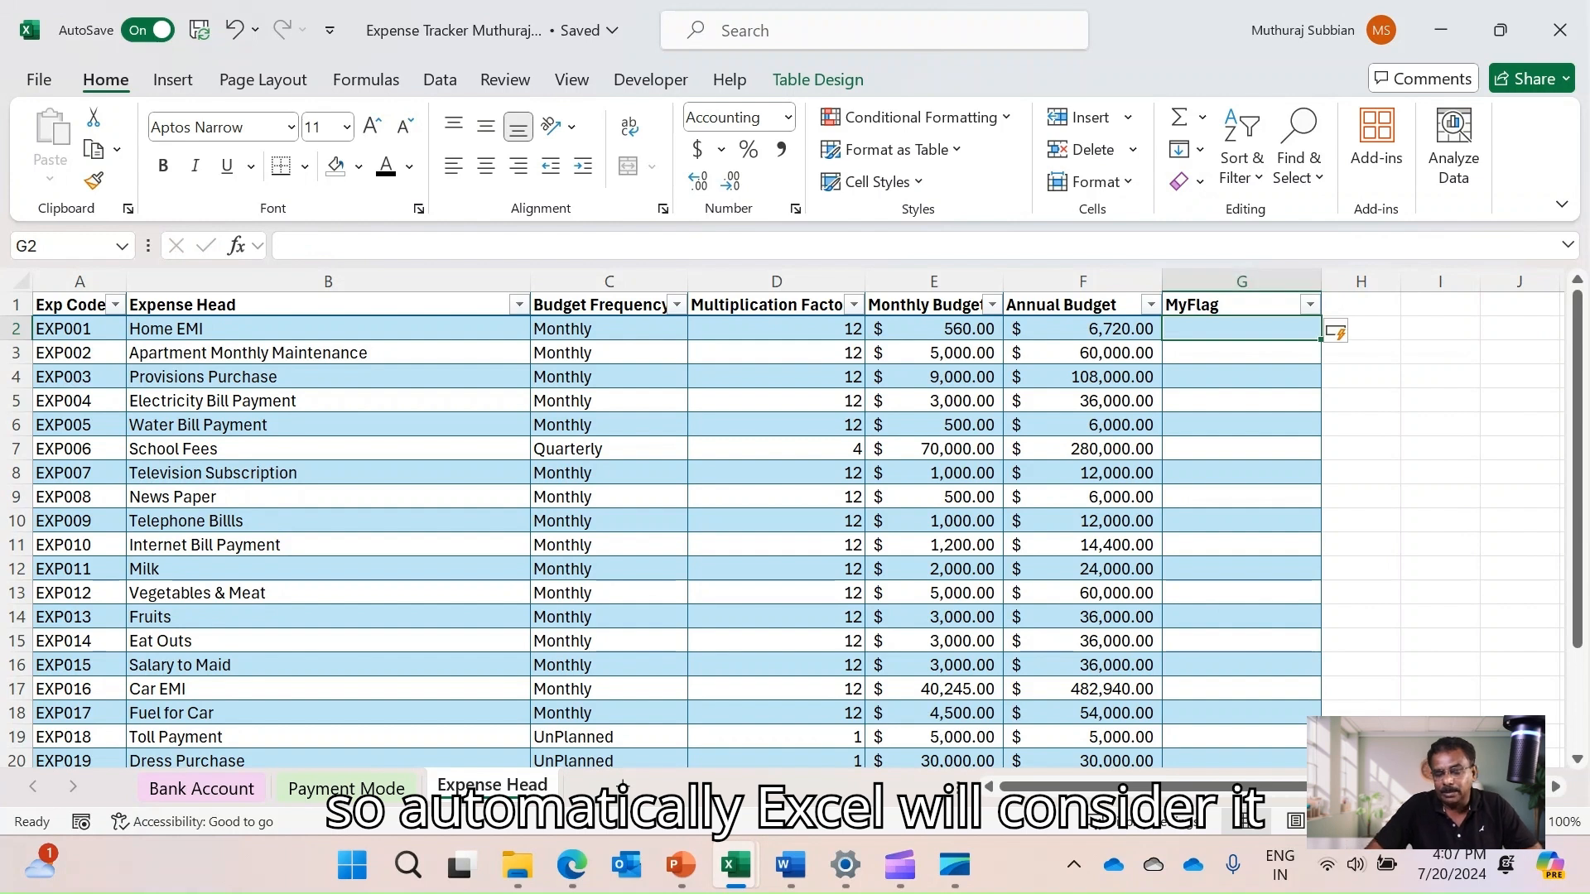
{"action": "key", "text": "Up"}
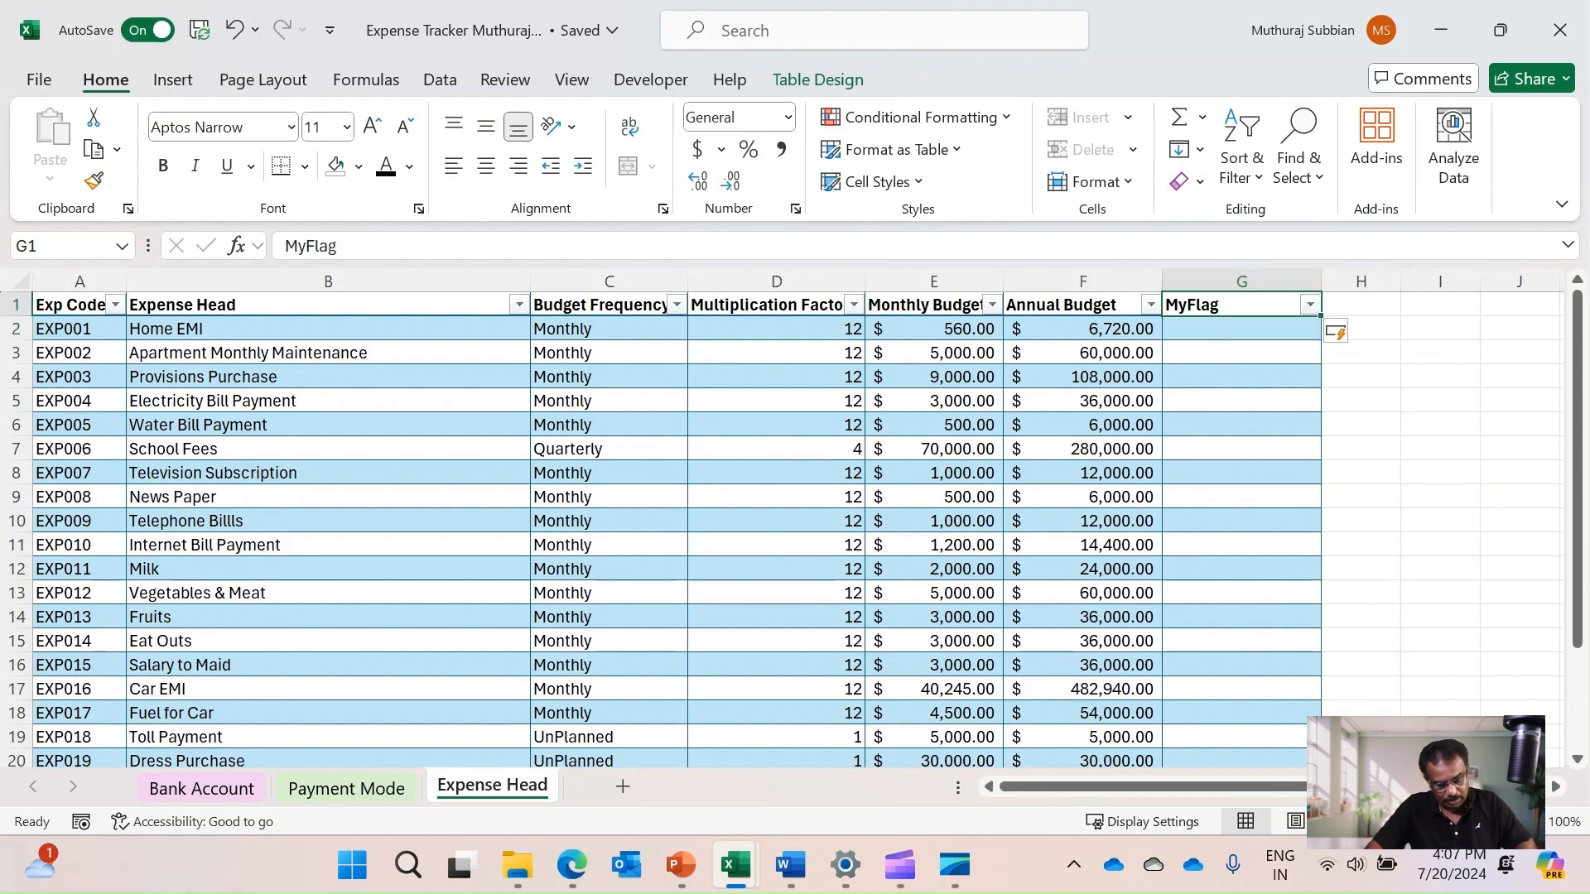
{"action": "key", "text": "ctrl+z"}
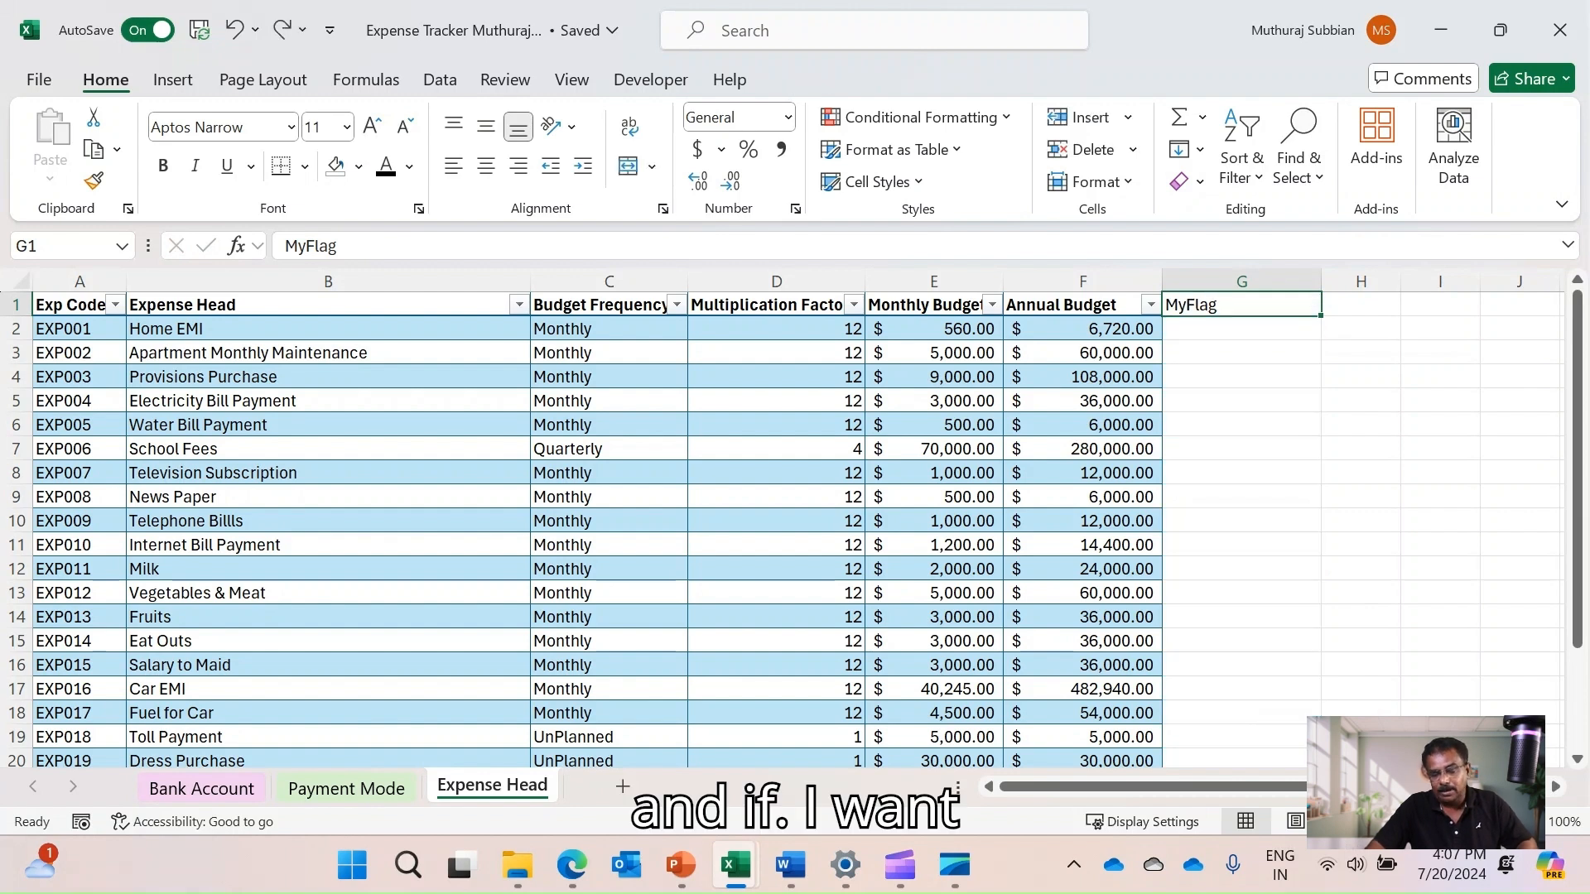
Extend the ExpHead table by one column from its last row's corner to include the MyFlag column G
{"action": "scroll", "coordinate": [795, 530], "scroll_direction": "down", "scroll_amount": 2}
{"action": "left_click", "coordinate": [776, 425]}
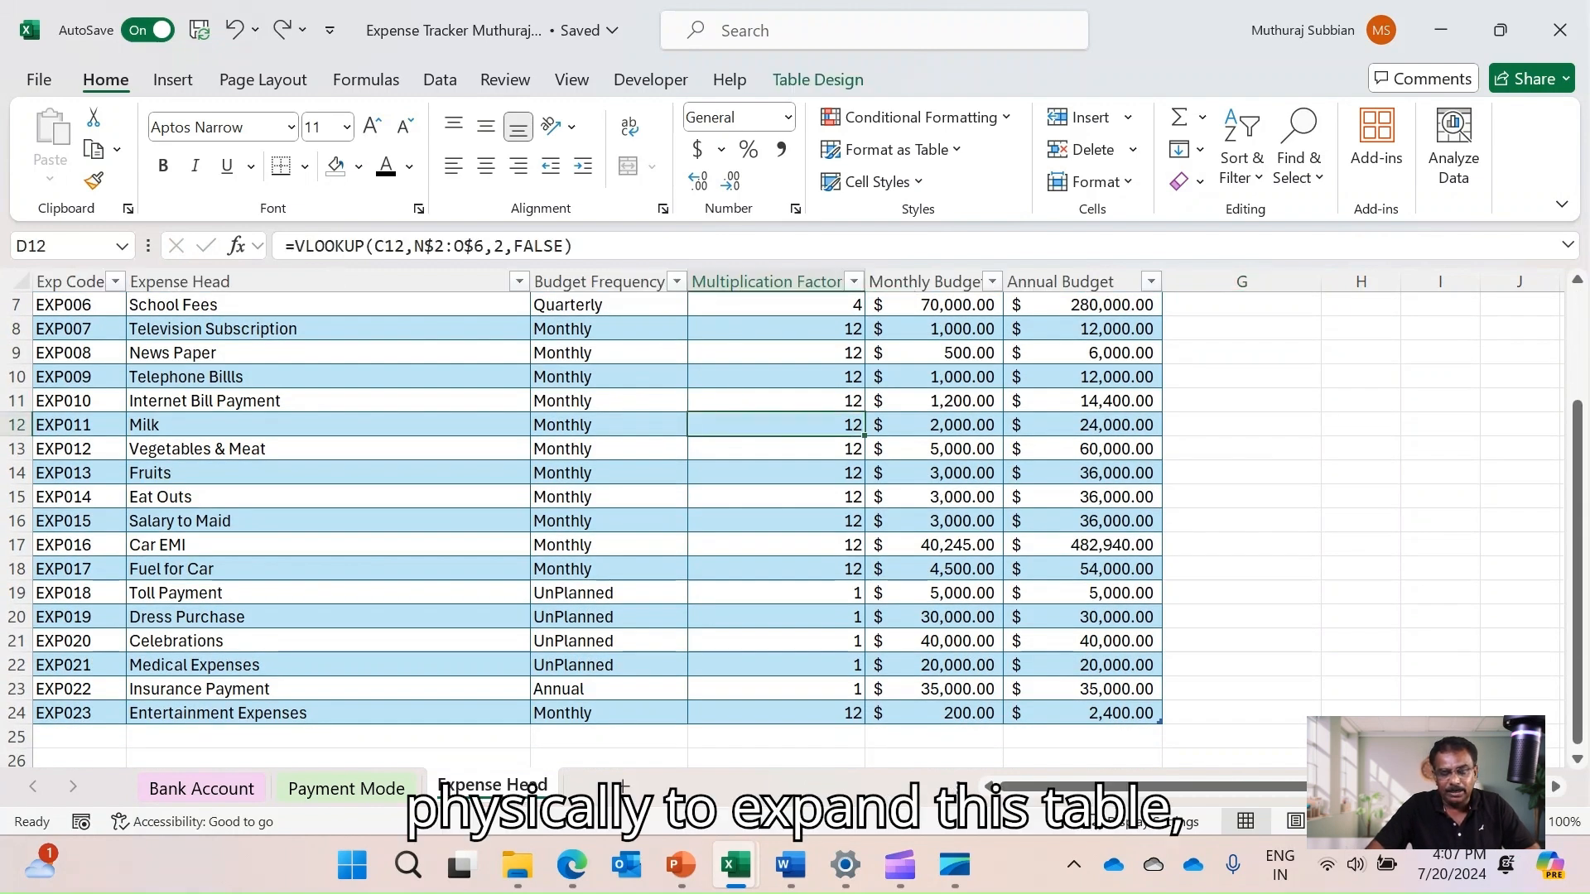
{"action": "scroll", "coordinate": [776, 425], "scroll_direction": "up", "scroll_amount": 2}
{"action": "left_click", "coordinate": [71, 305]}
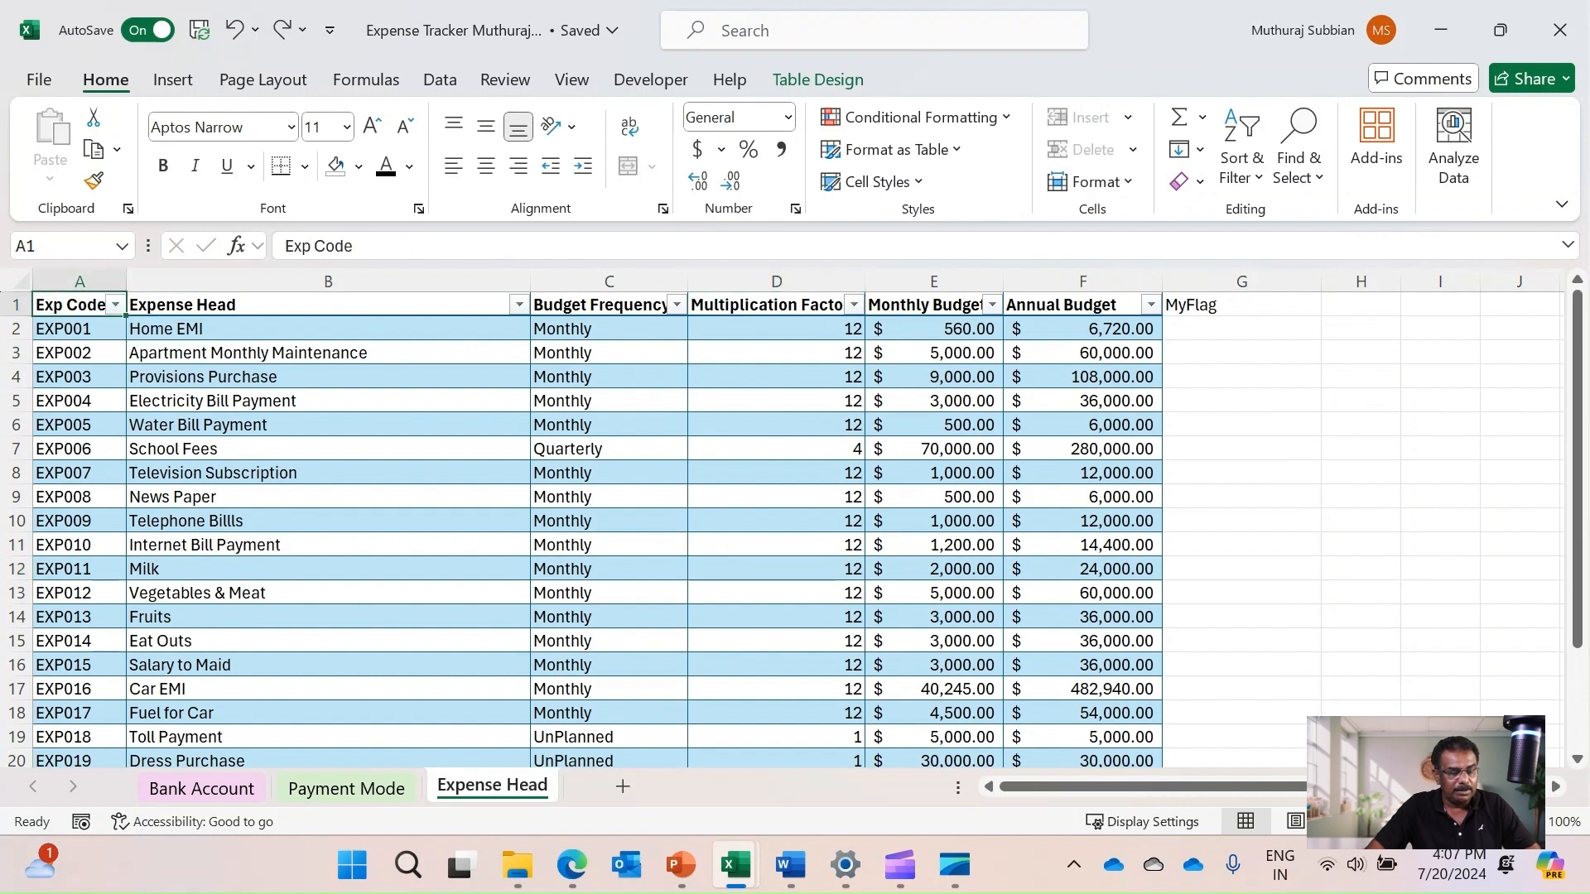
{"action": "scroll", "coordinate": [596, 530], "scroll_direction": "down", "scroll_amount": 4}
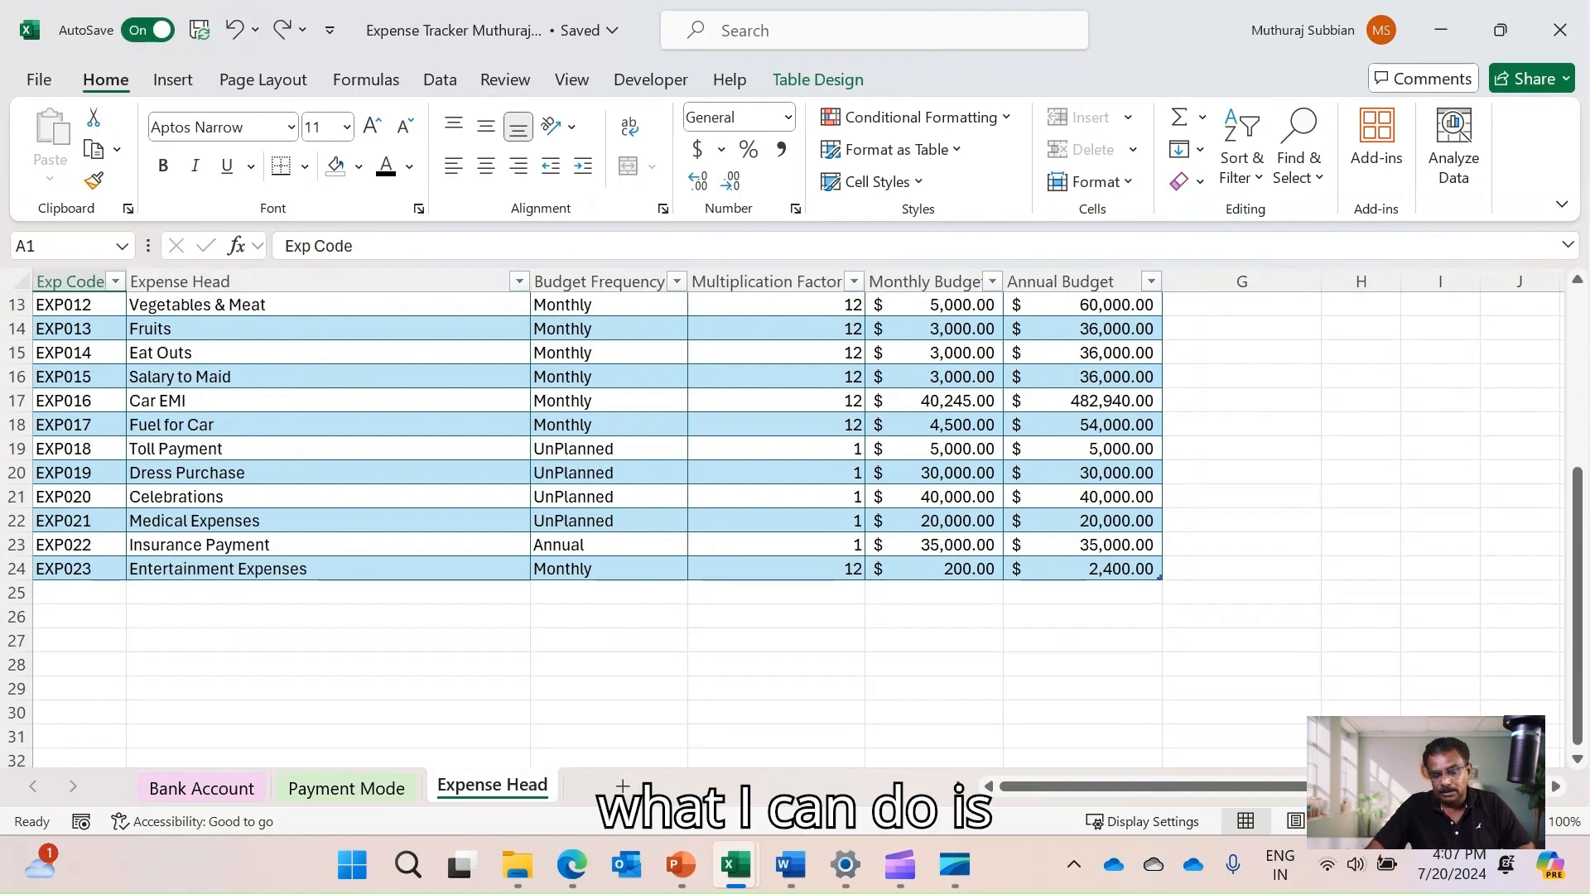
{"action": "left_click_drag", "start_coordinate": [1160, 578], "coordinate": [1325, 582]}
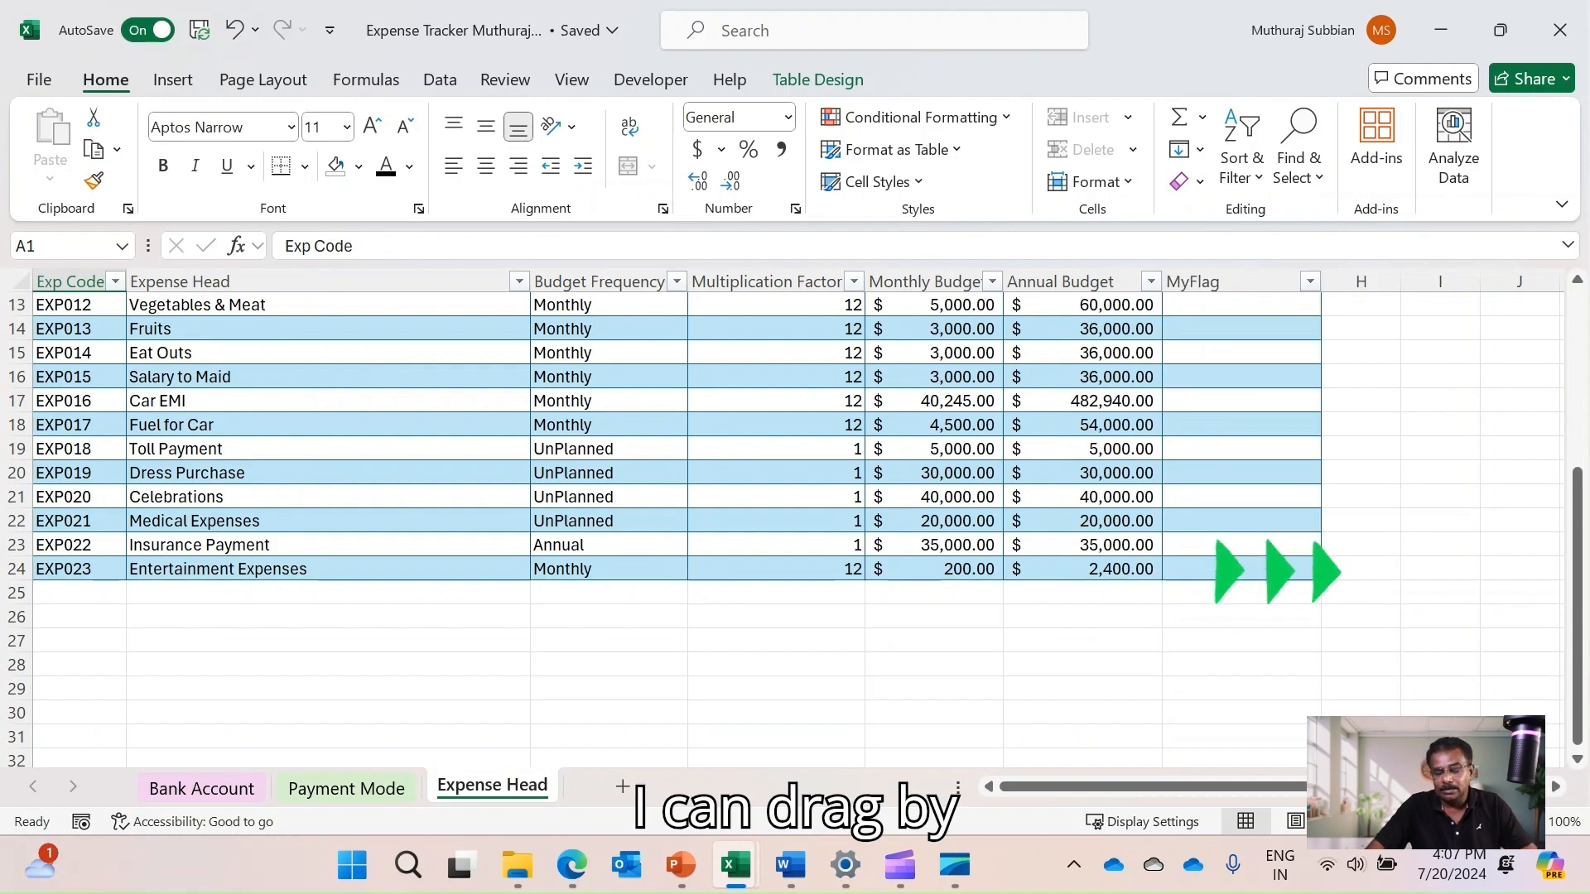
{"action": "scroll", "coordinate": [596, 530], "scroll_direction": "up", "scroll_amount": 4}
{"action": "scroll", "coordinate": [596, 530], "scroll_direction": "down", "scroll_amount": 4}
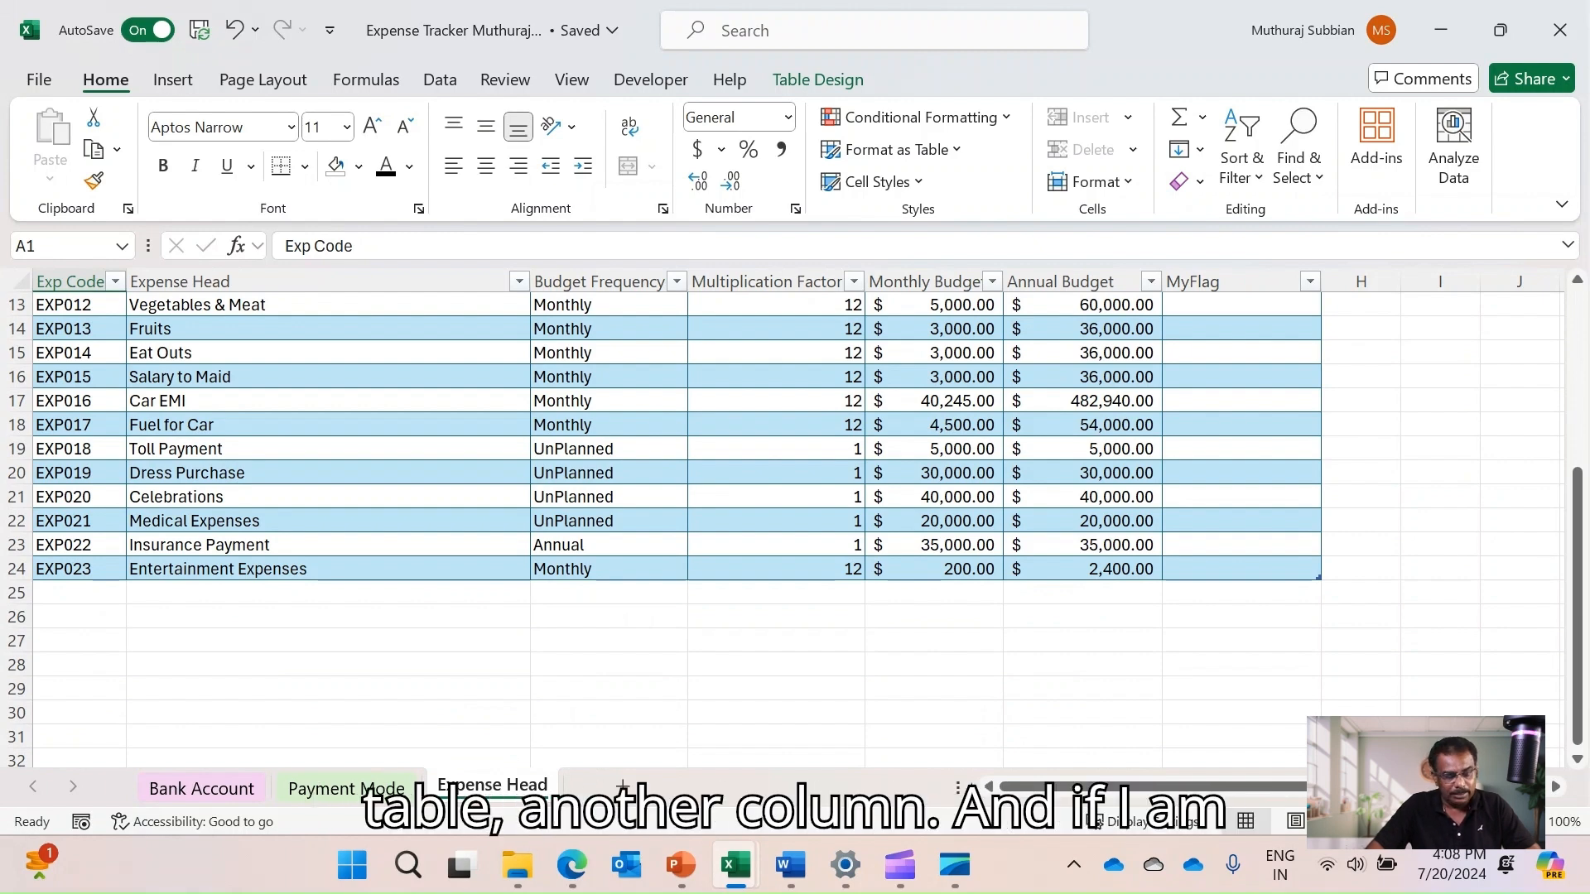
Add a table row directly below the last one with code EXP024 and expense head "This is a sample Exp Header"
{"action": "left_click", "coordinate": [1241, 569]}
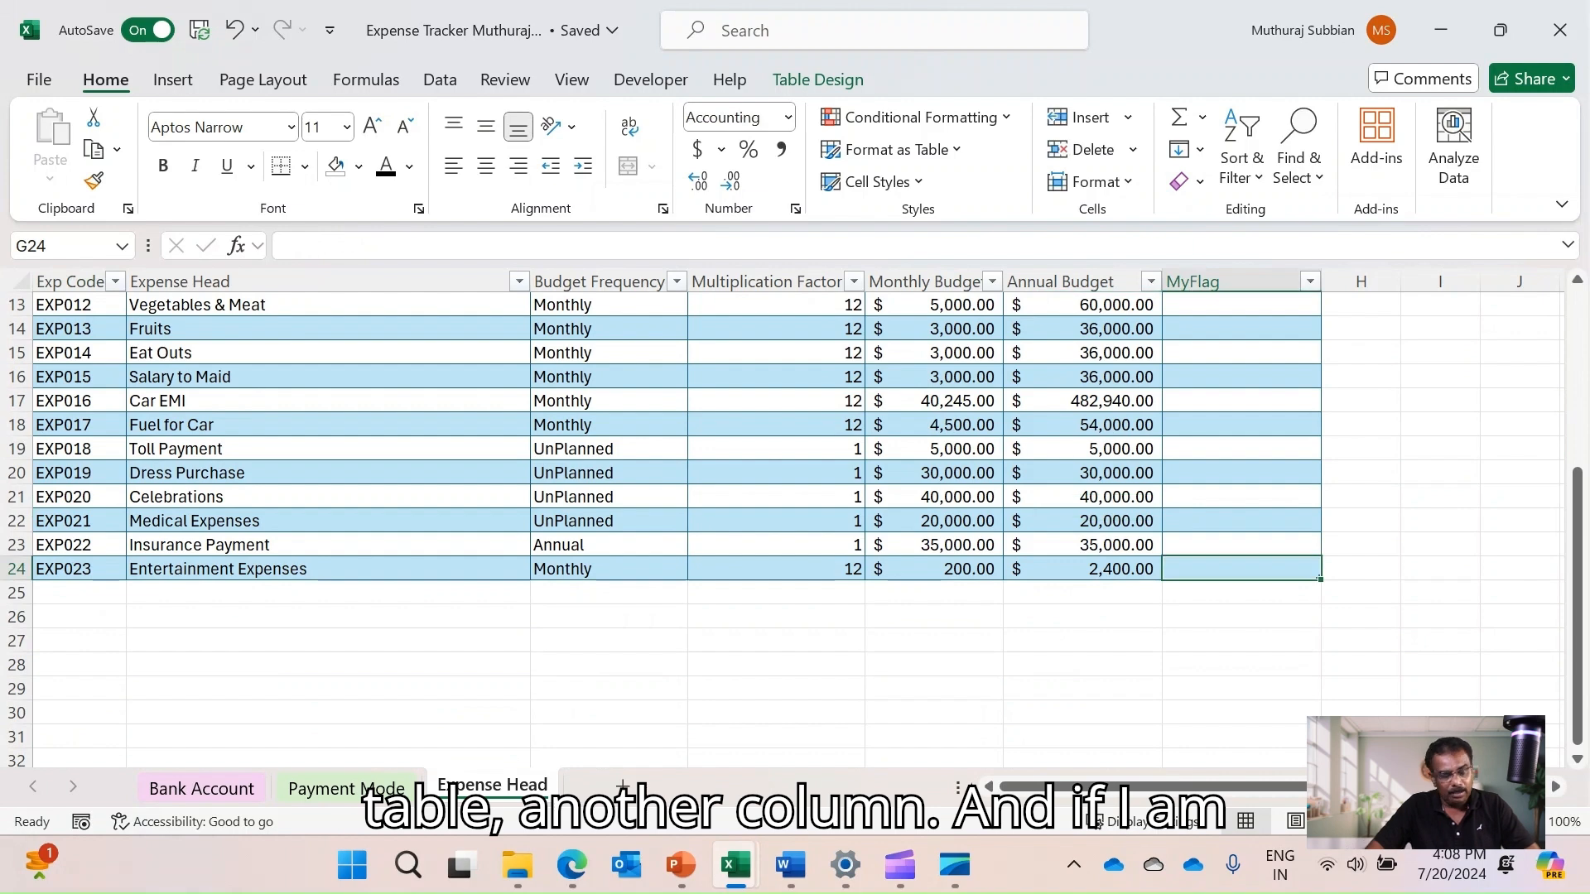
{"action": "left_click", "coordinate": [80, 593]}
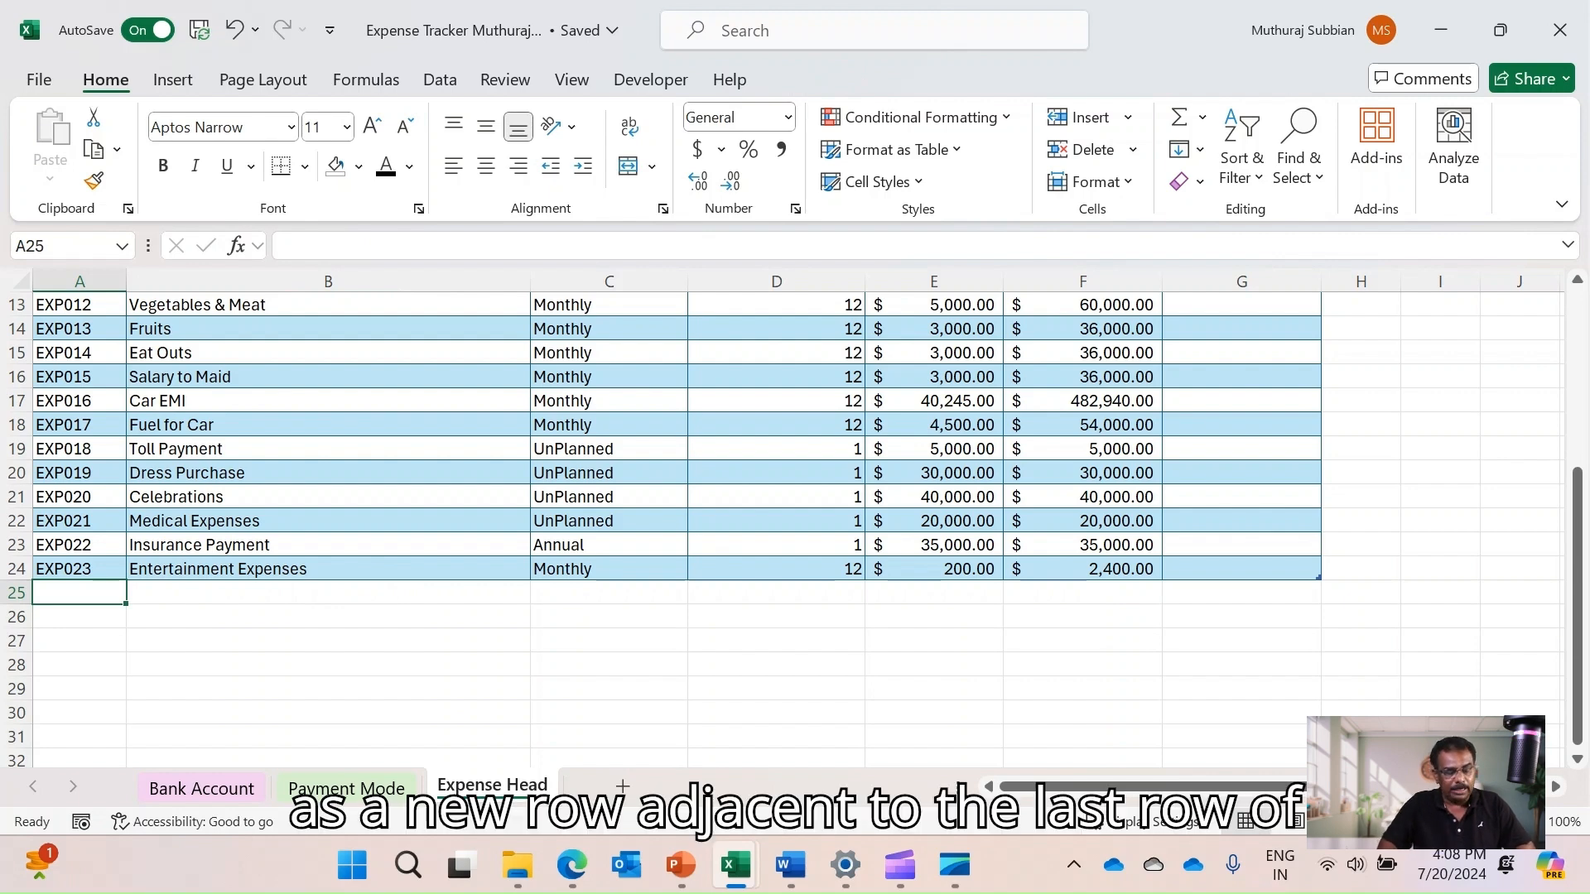
{"action": "type", "text": "E"}
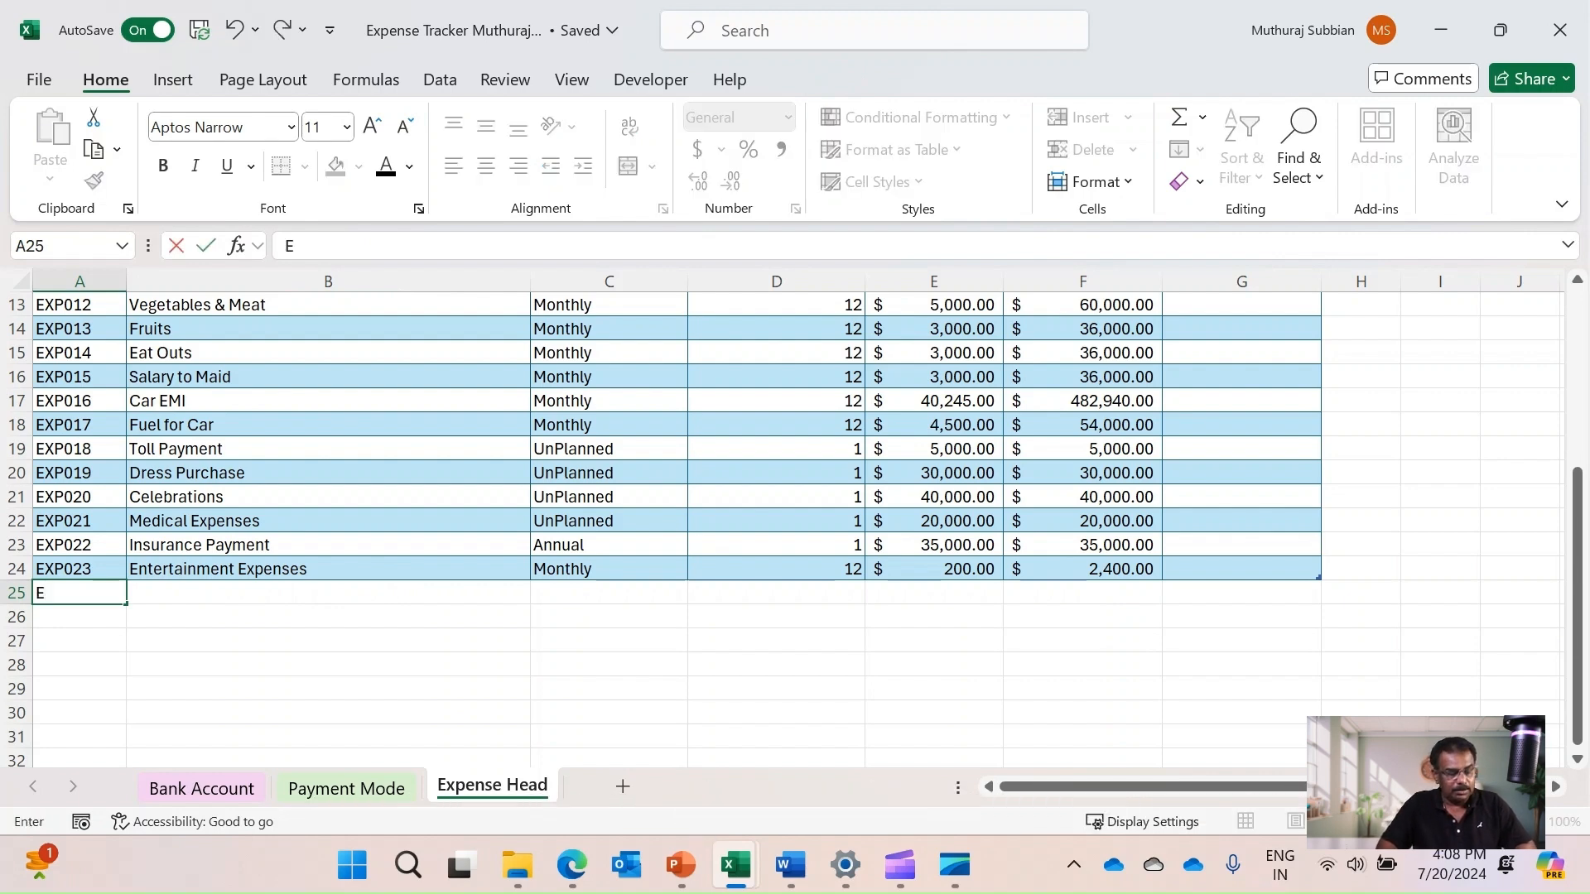
{"action": "type", "text": "XP024"}
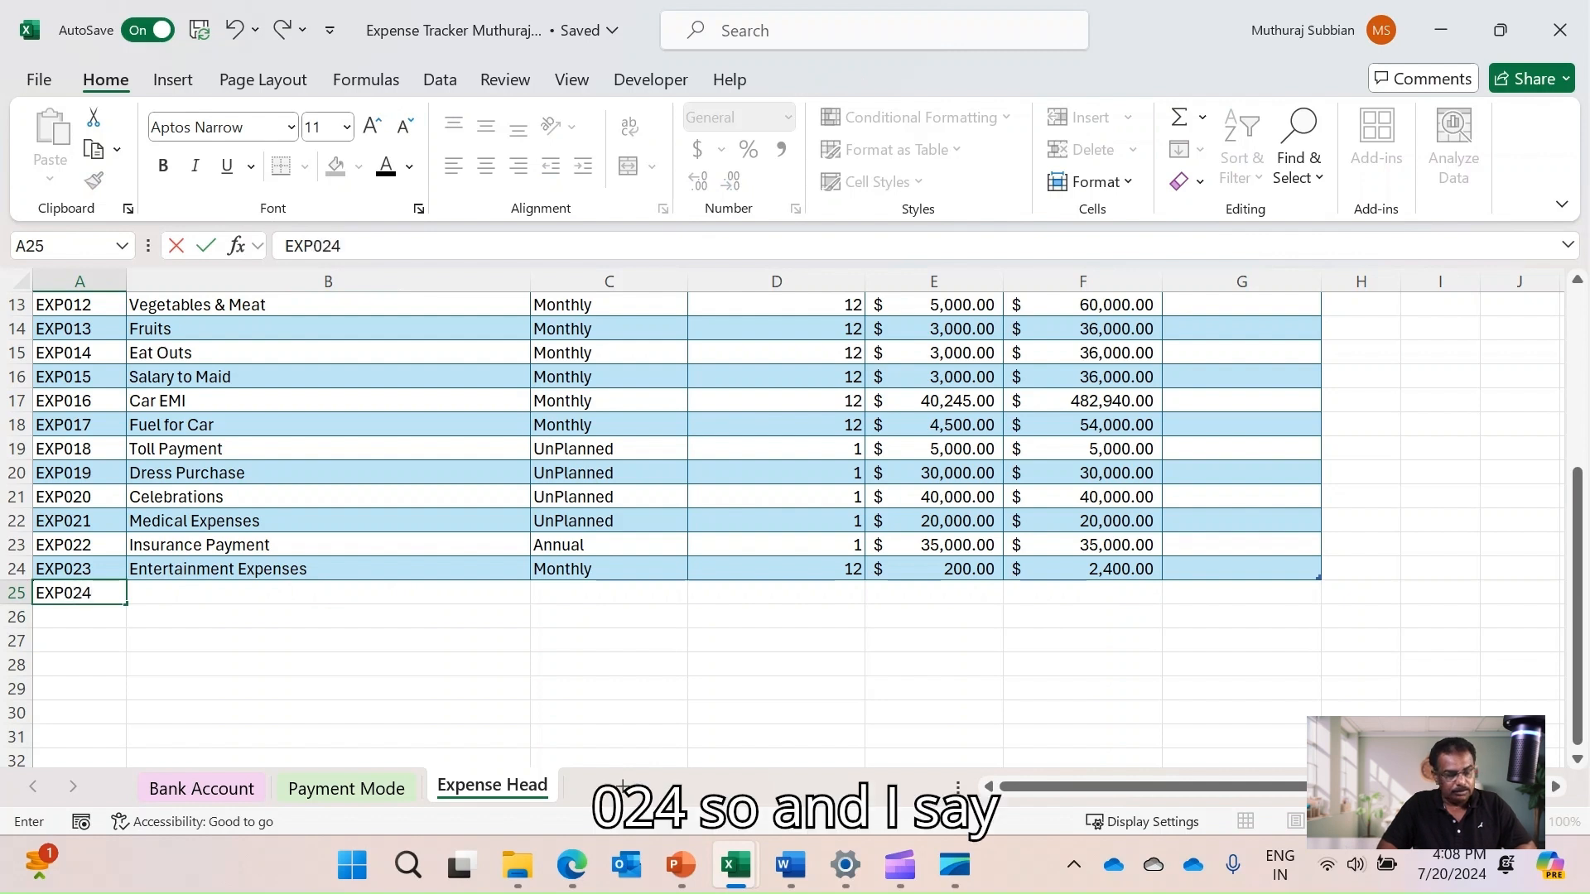
{"action": "key", "text": "Tab"}
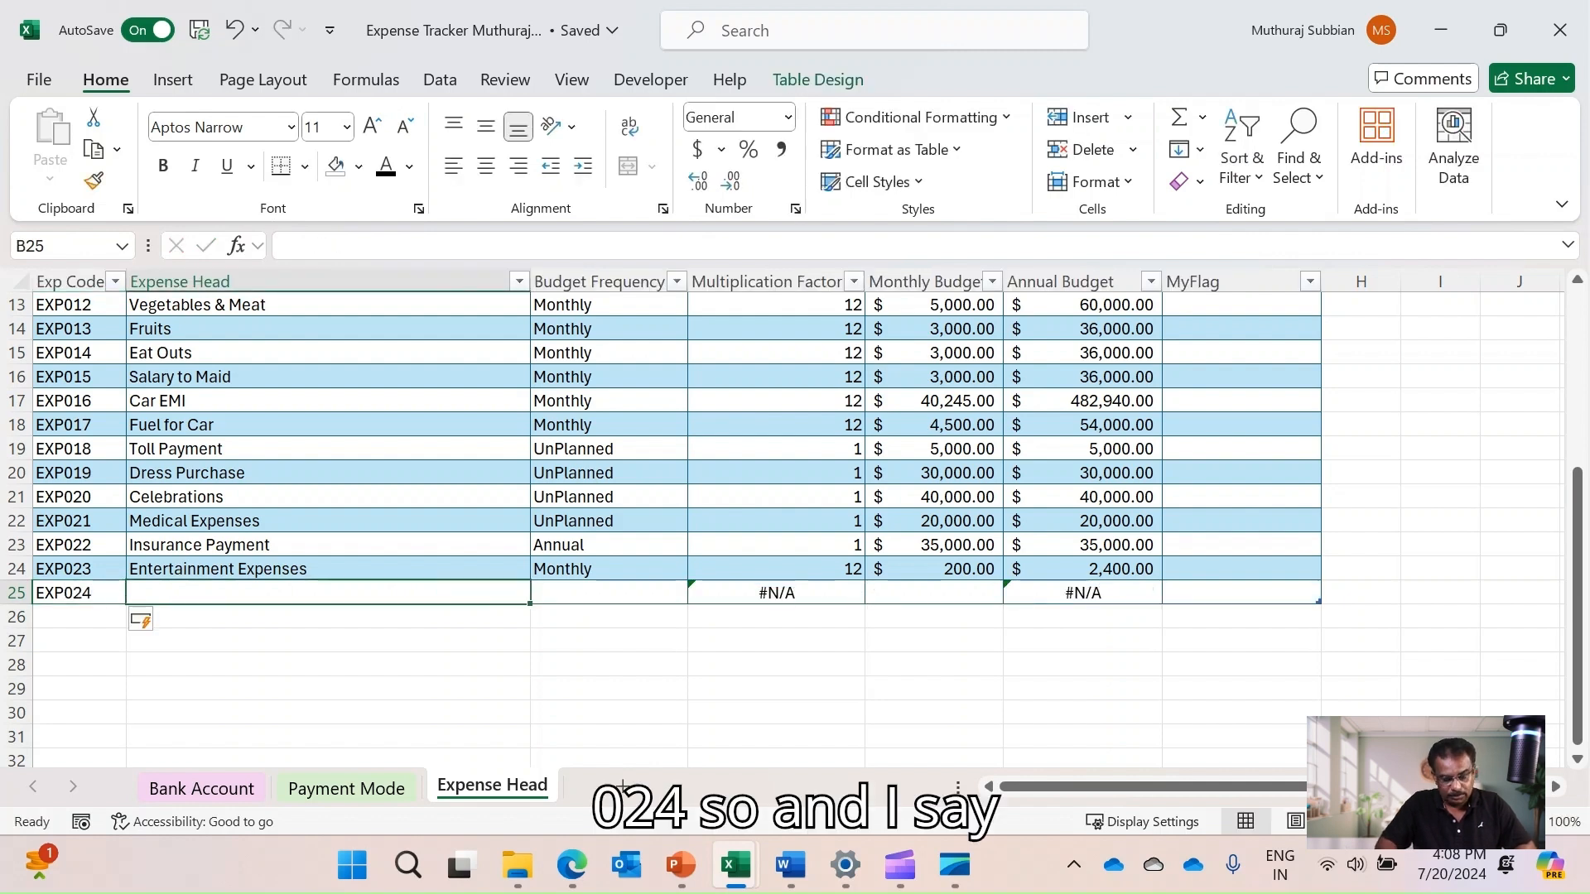
{"action": "type", "text": "This "}
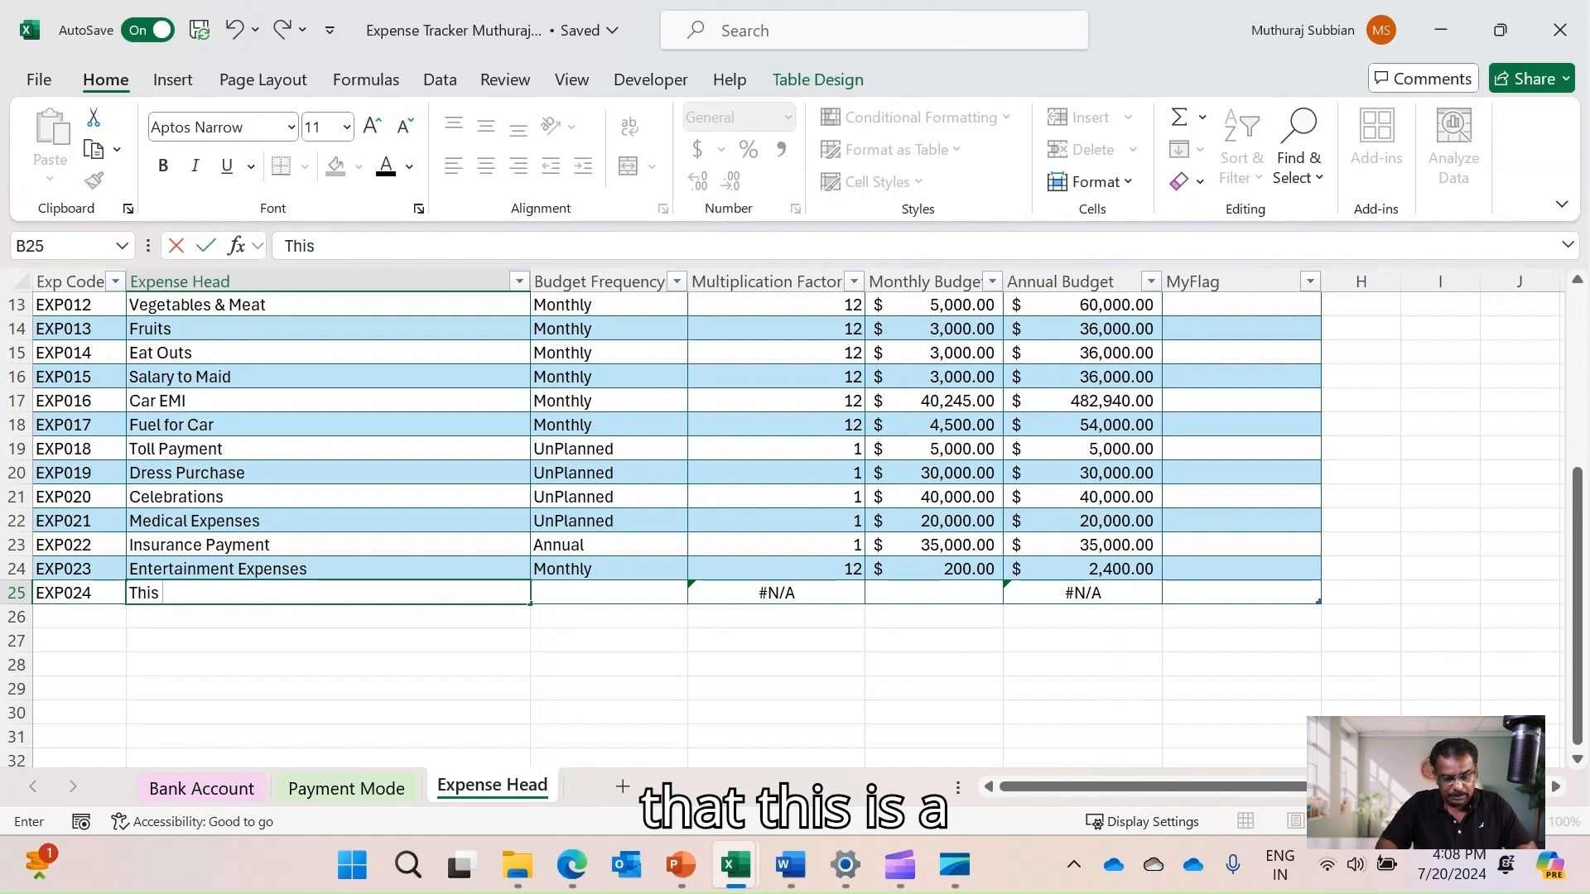
{"action": "type", "text": "is a sample Exp Header"}
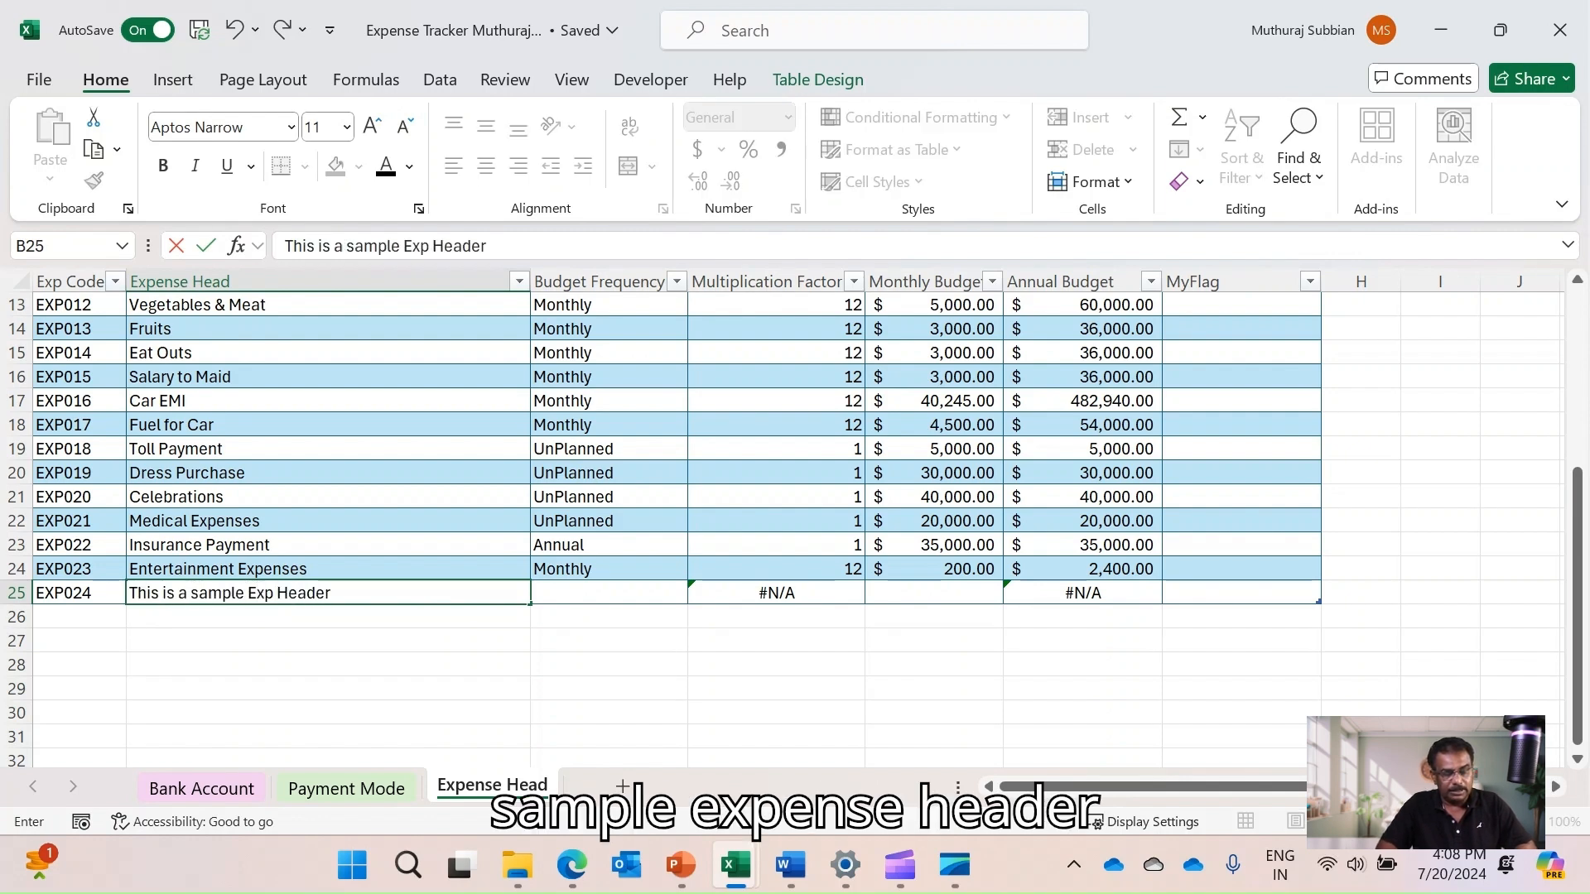
{"action": "key", "text": "Tab"}
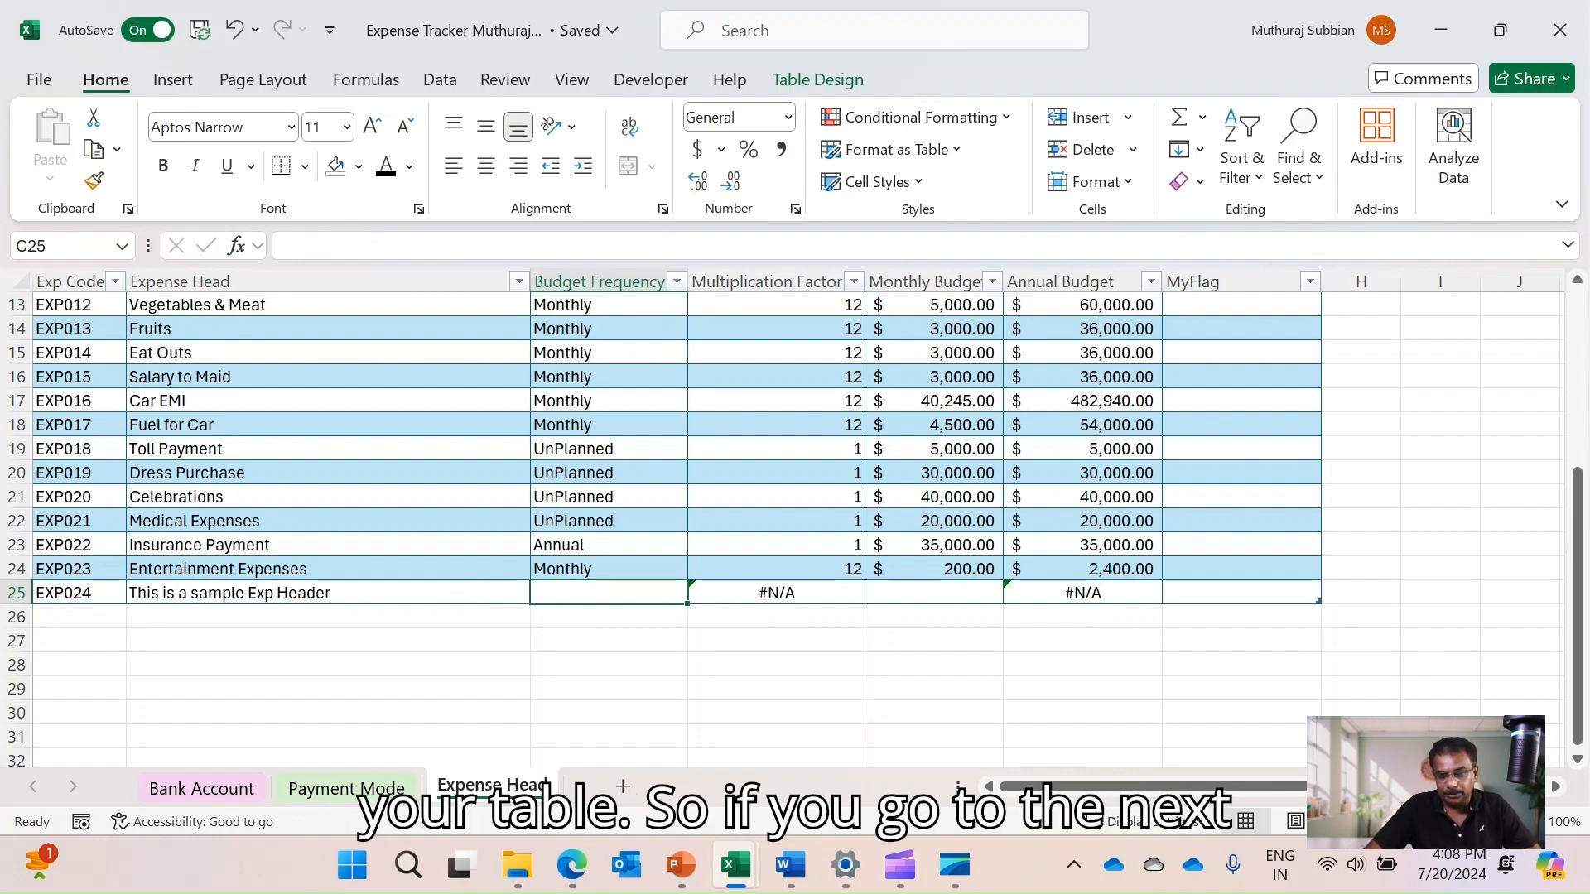
Add another table row in row 26 with the expense code ExP0025
{"action": "left_click", "coordinate": [80, 605]}
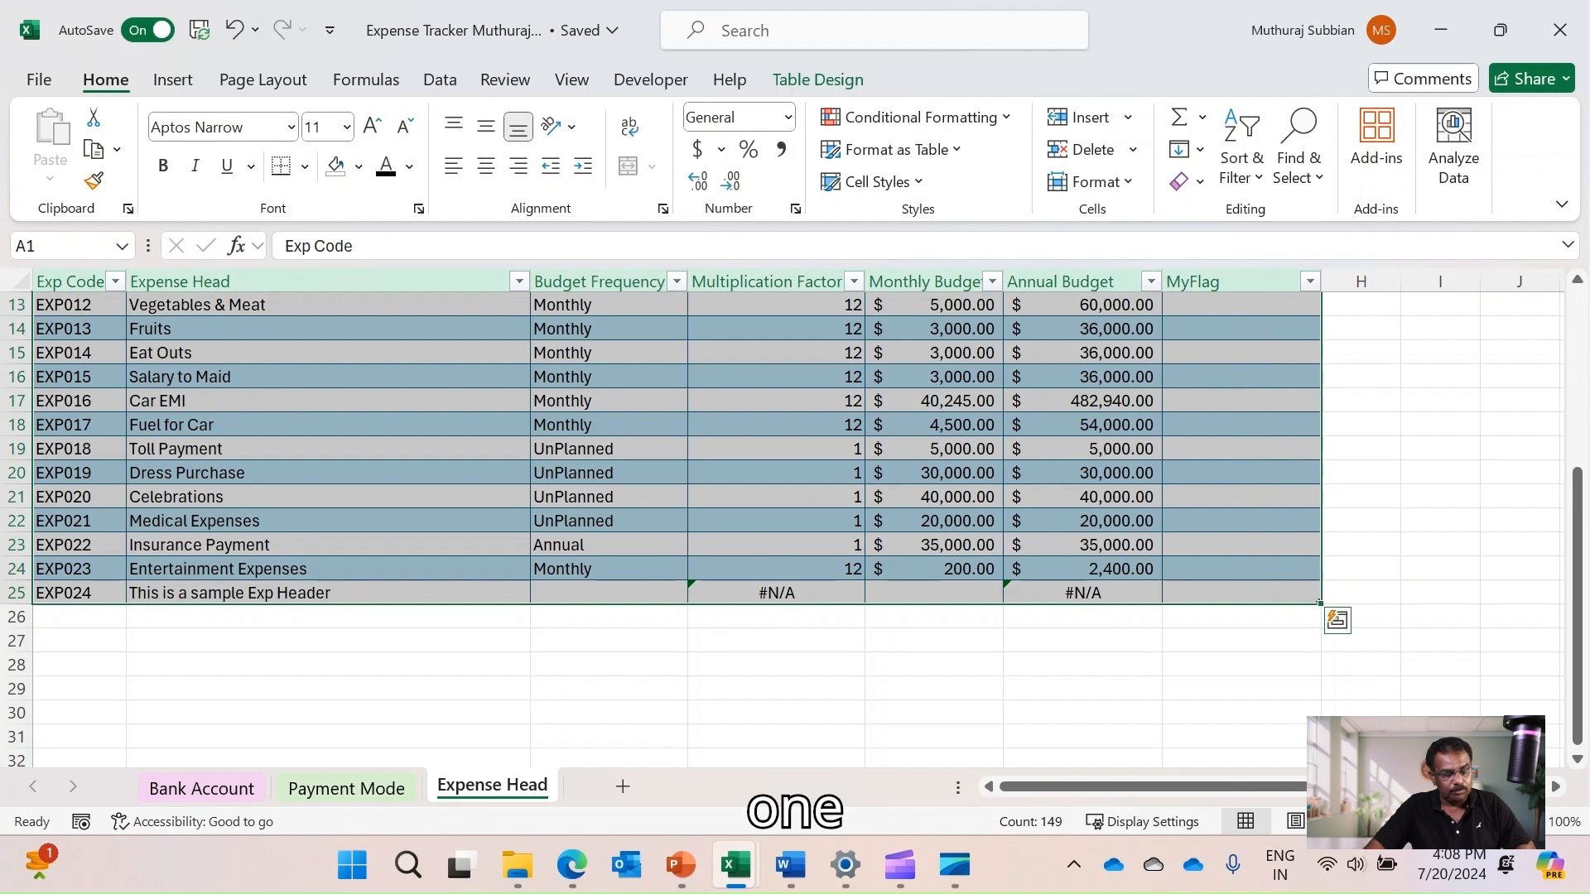
{"action": "left_click", "coordinate": [79, 617]}
{"action": "type", "text": "ExP"}
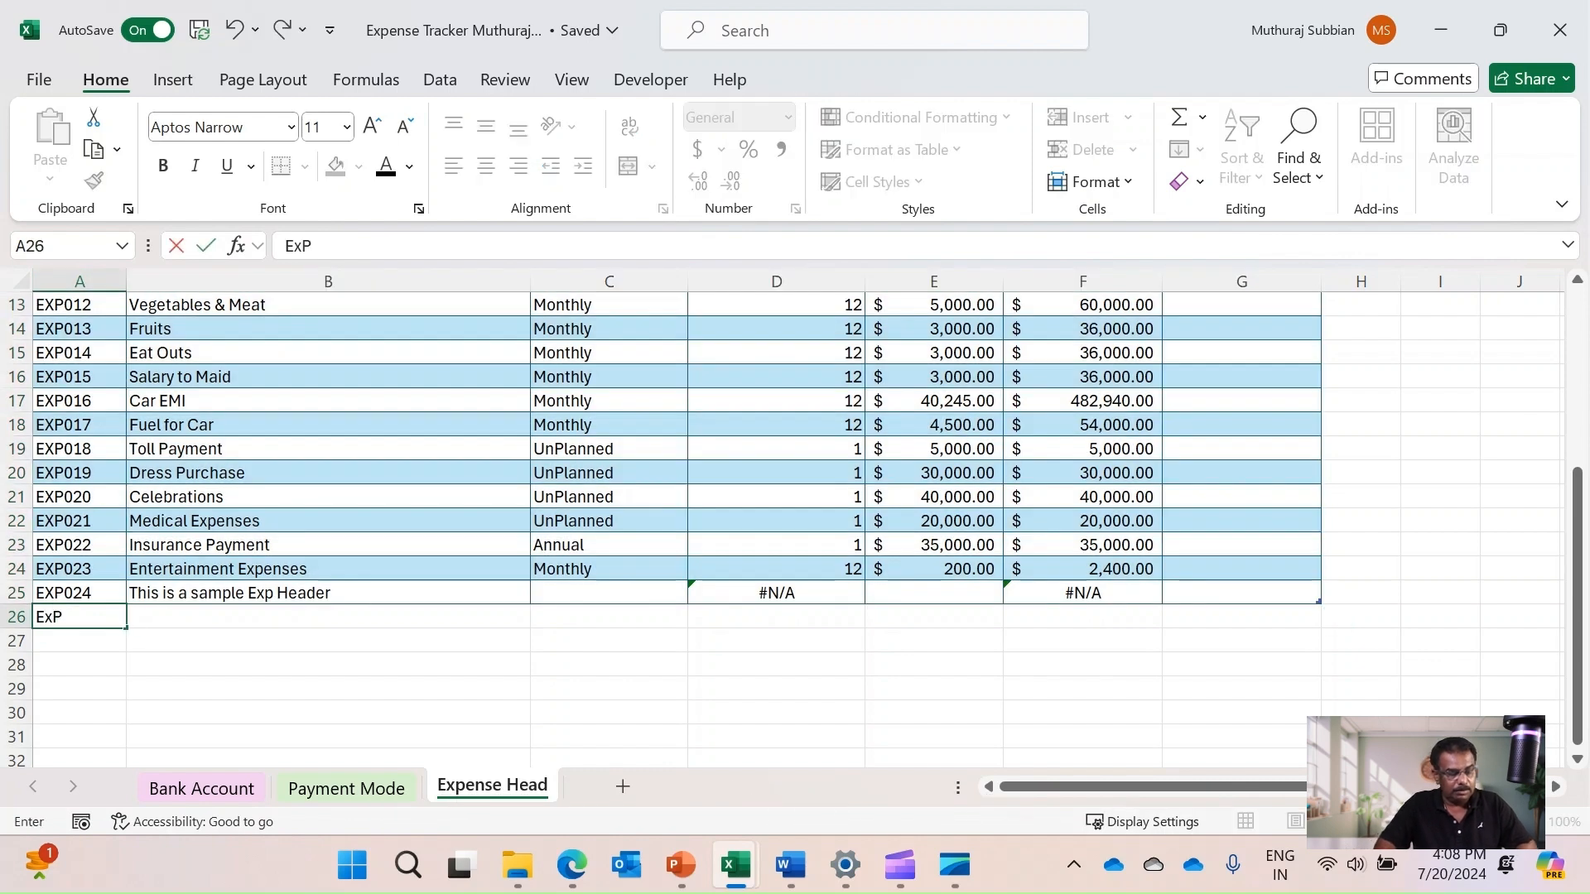
{"action": "type", "text": "0025"}
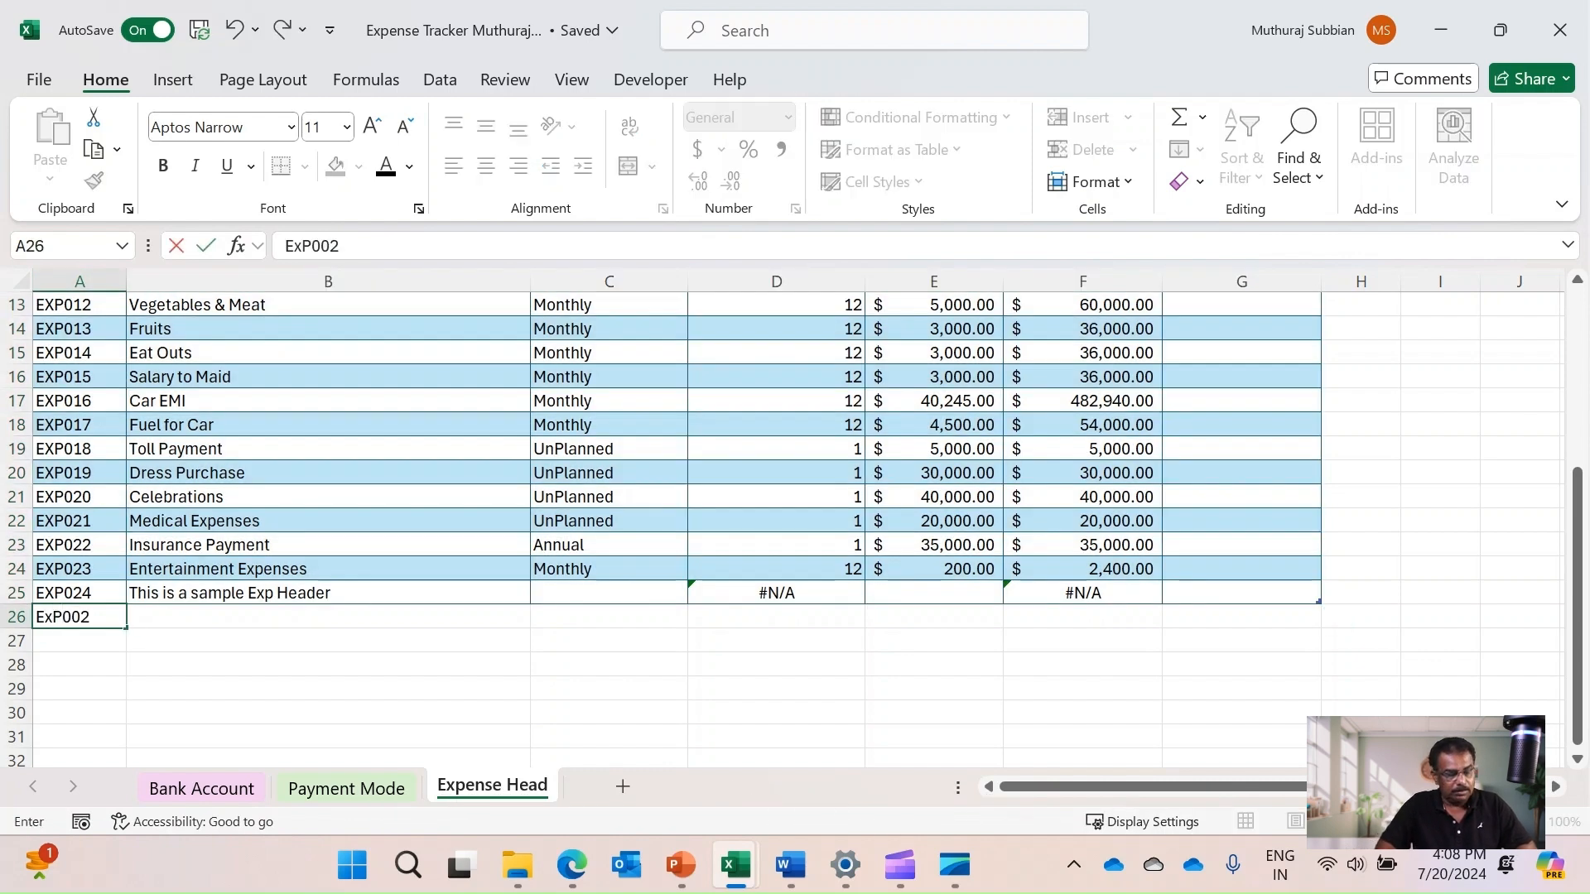
{"action": "key", "text": "Tab"}
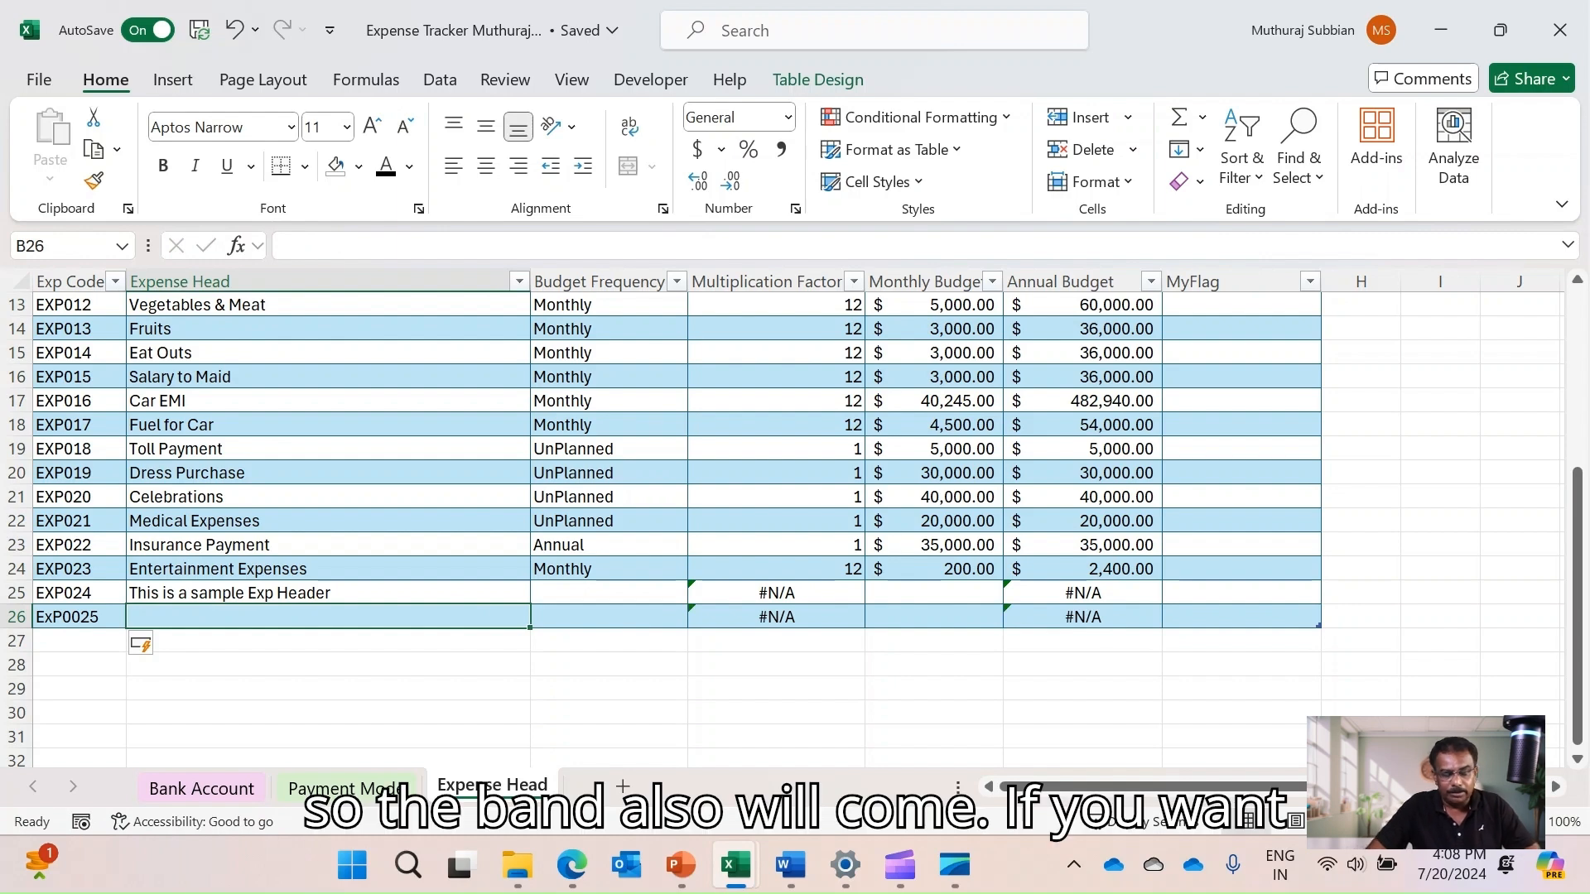
Delete the two sample rows 25 and 26 from the sheet
{"action": "left_click", "coordinate": [16, 593]}
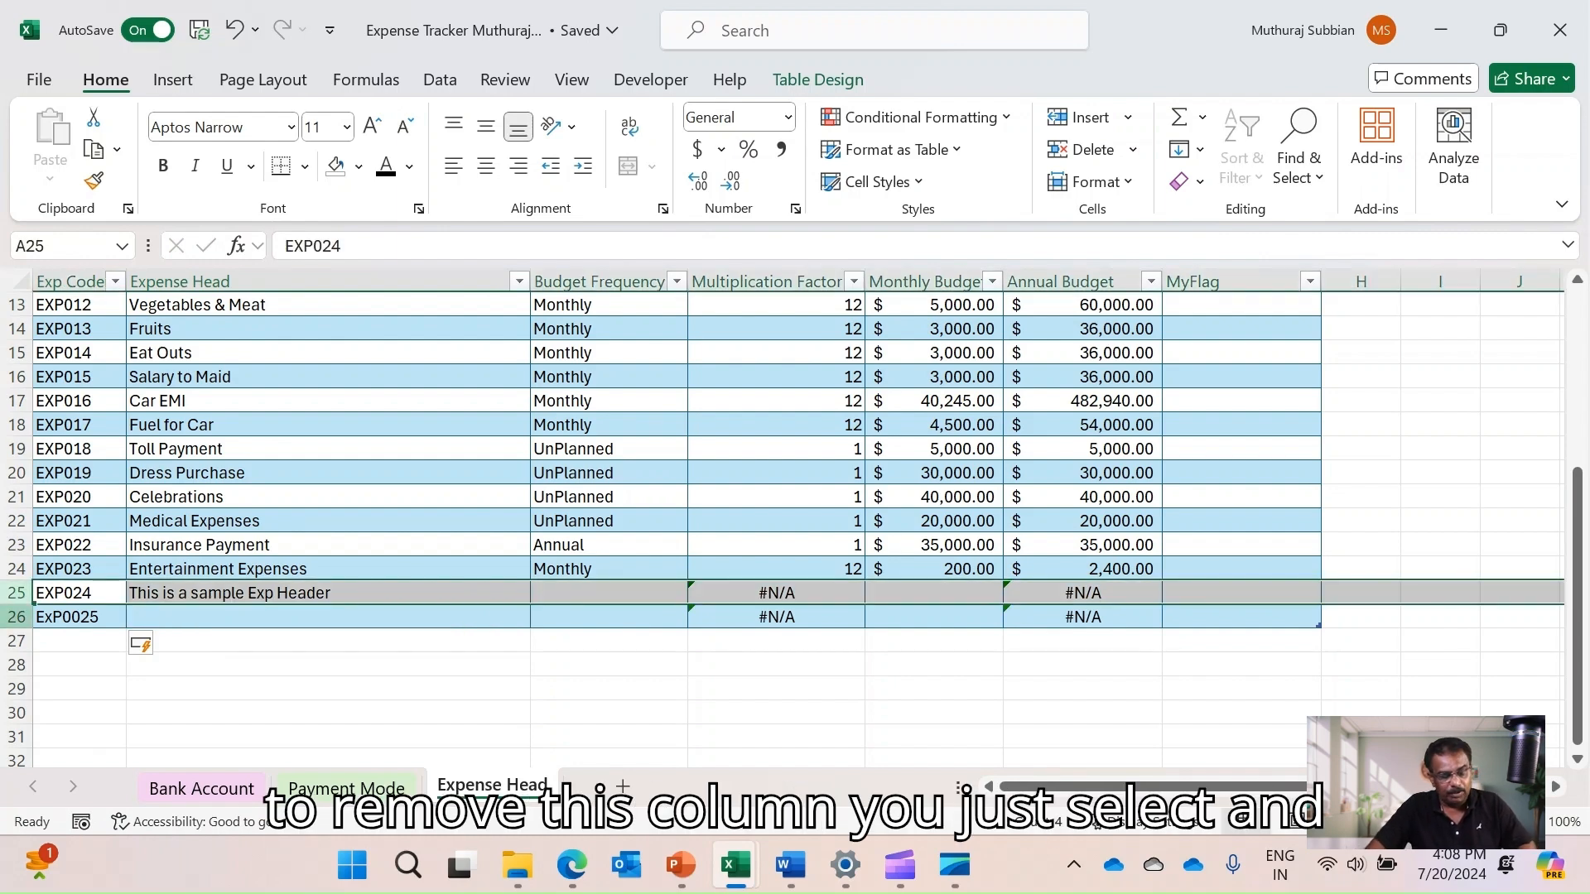
{"action": "left_click", "coordinate": [17, 617], "text": "shift"}
{"action": "right_click", "coordinate": [17, 617]}
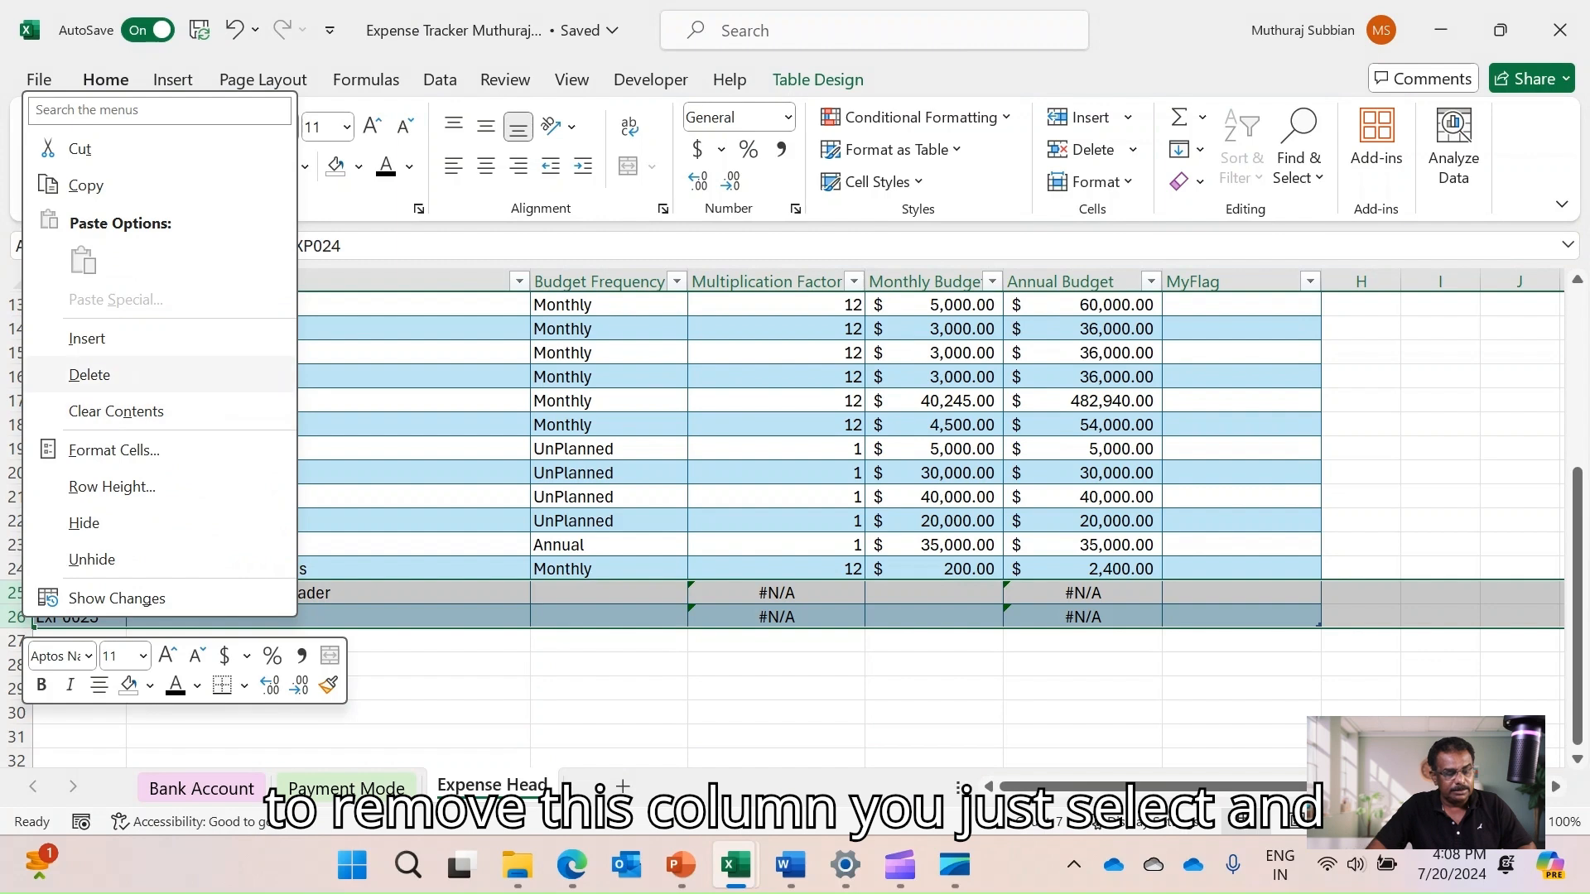
{"action": "left_click", "coordinate": [90, 374]}
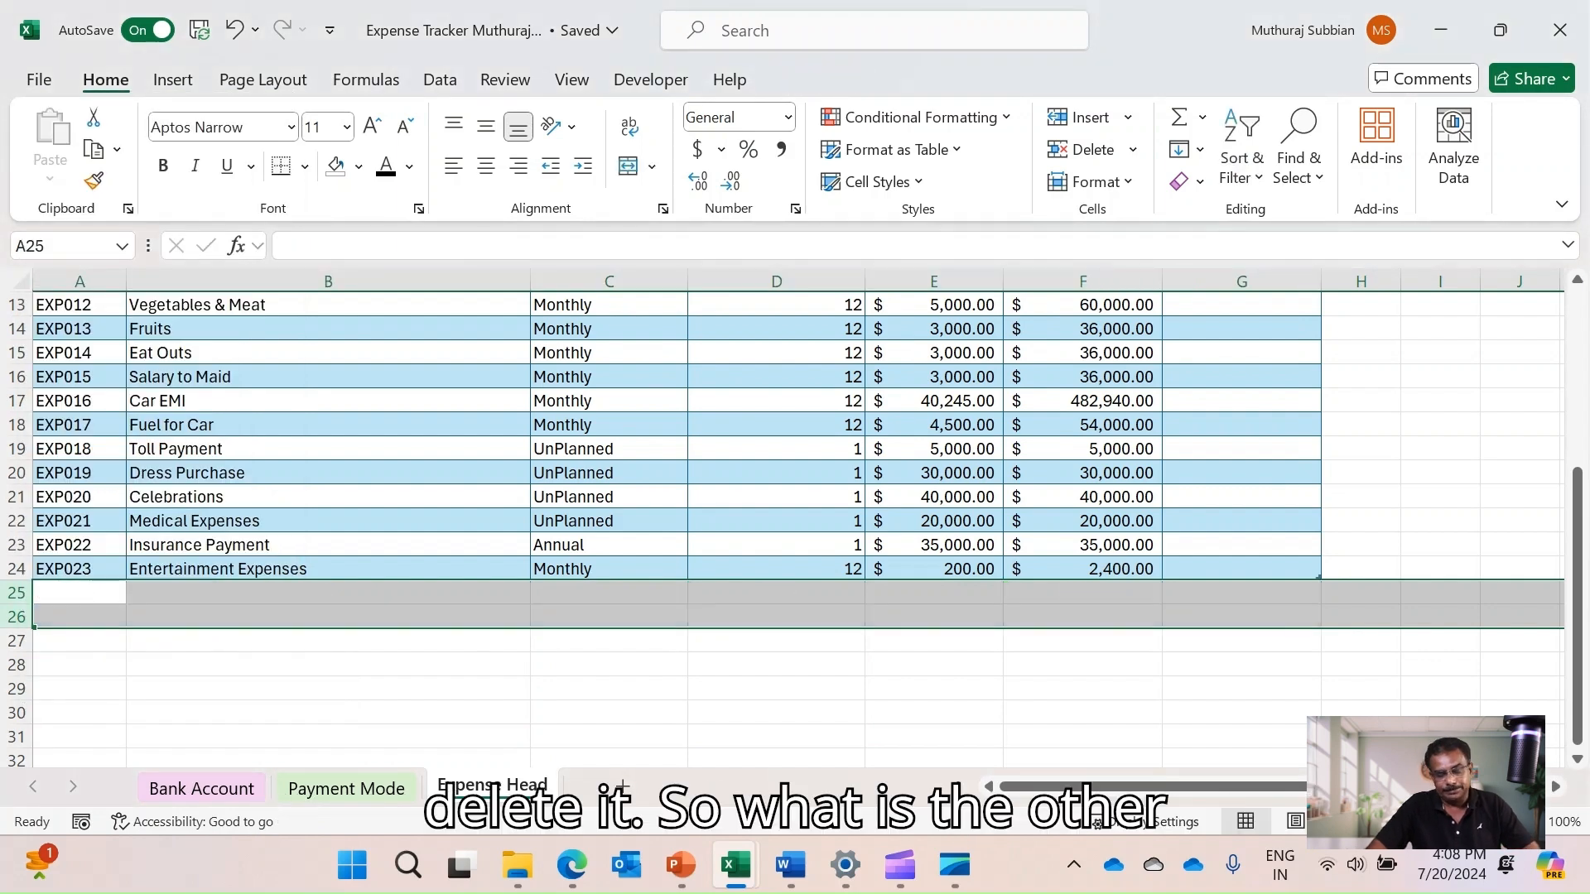
Enter the structured formula =[@[Annual Budget]]/2 in G2 to fill the MyFlag column with half of each annual budget
{"action": "left_click", "coordinate": [328, 569]}
{"action": "scroll", "coordinate": [328, 569], "scroll_direction": "up", "scroll_amount": 4}
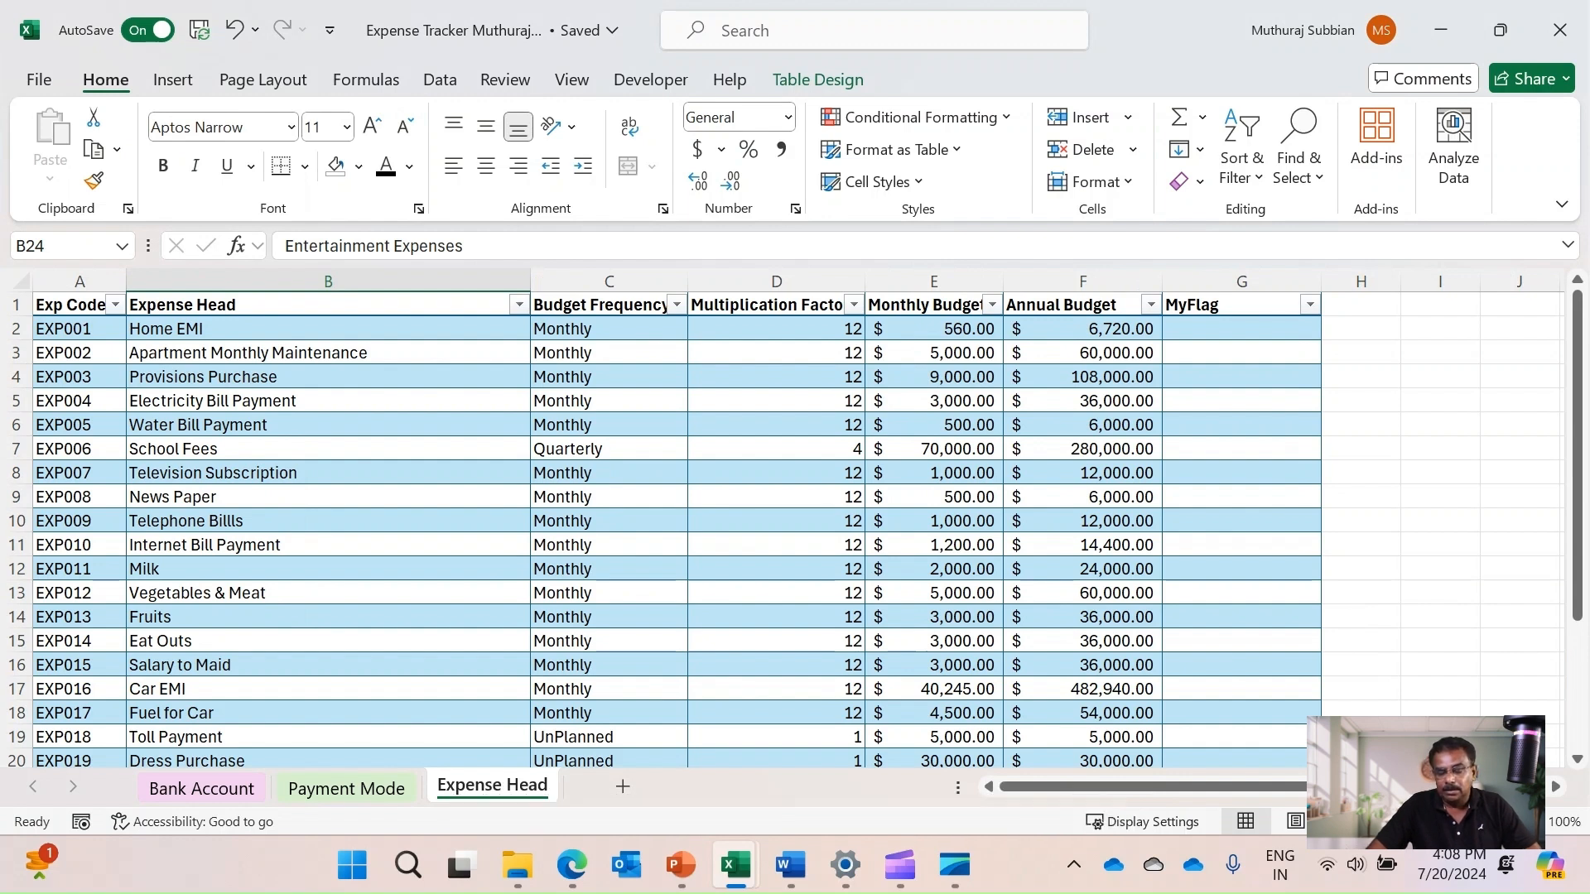
{"action": "left_click", "coordinate": [1241, 353]}
{"action": "left_click", "coordinate": [1241, 329]}
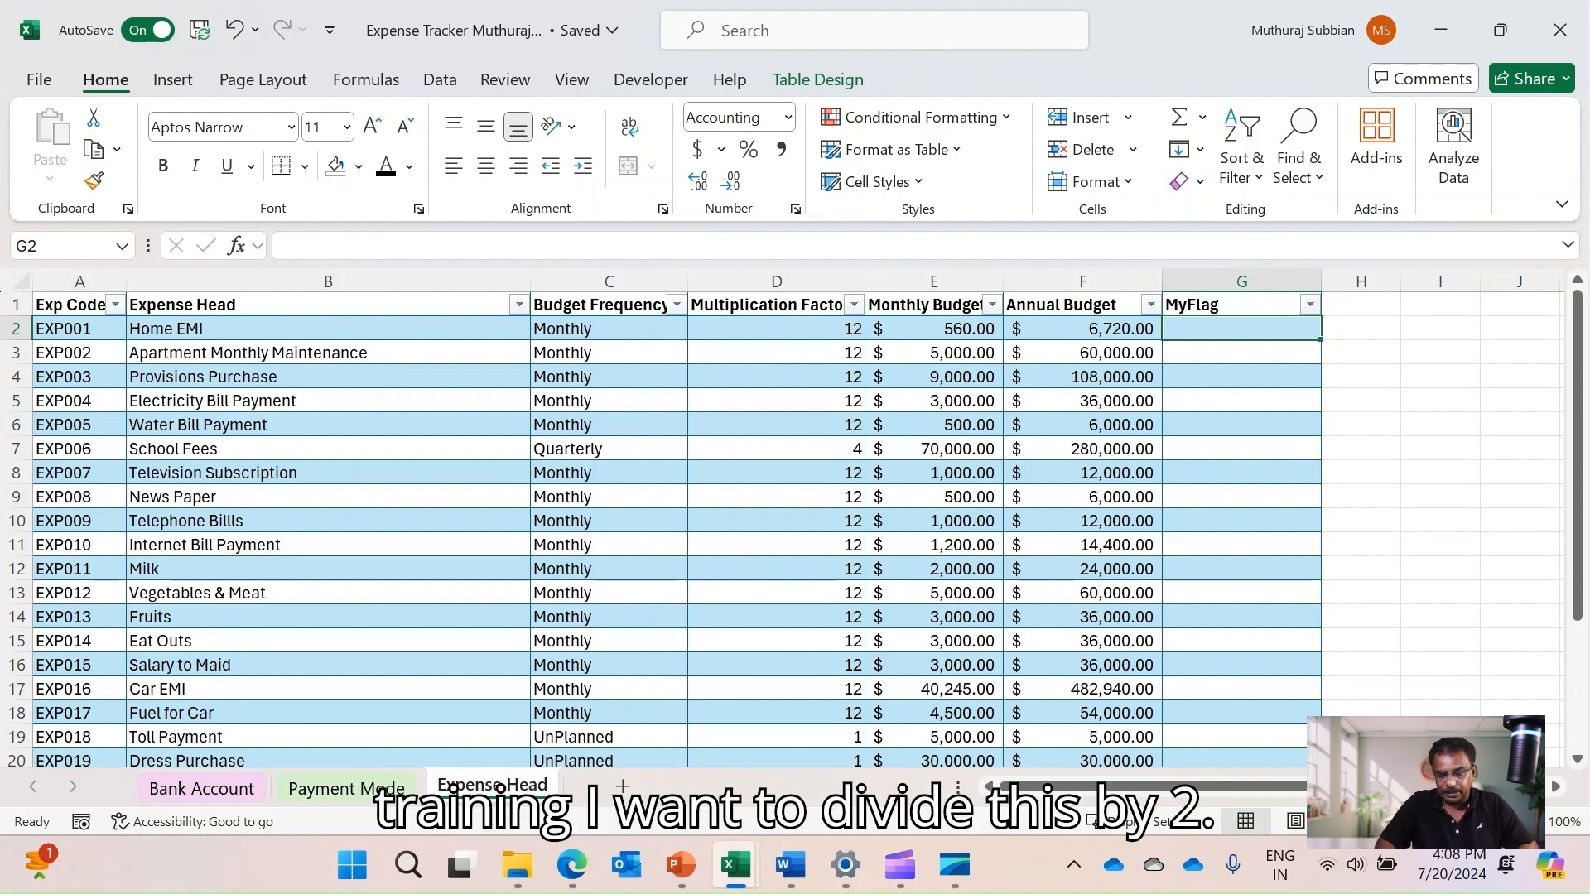
{"action": "type", "text": "="}
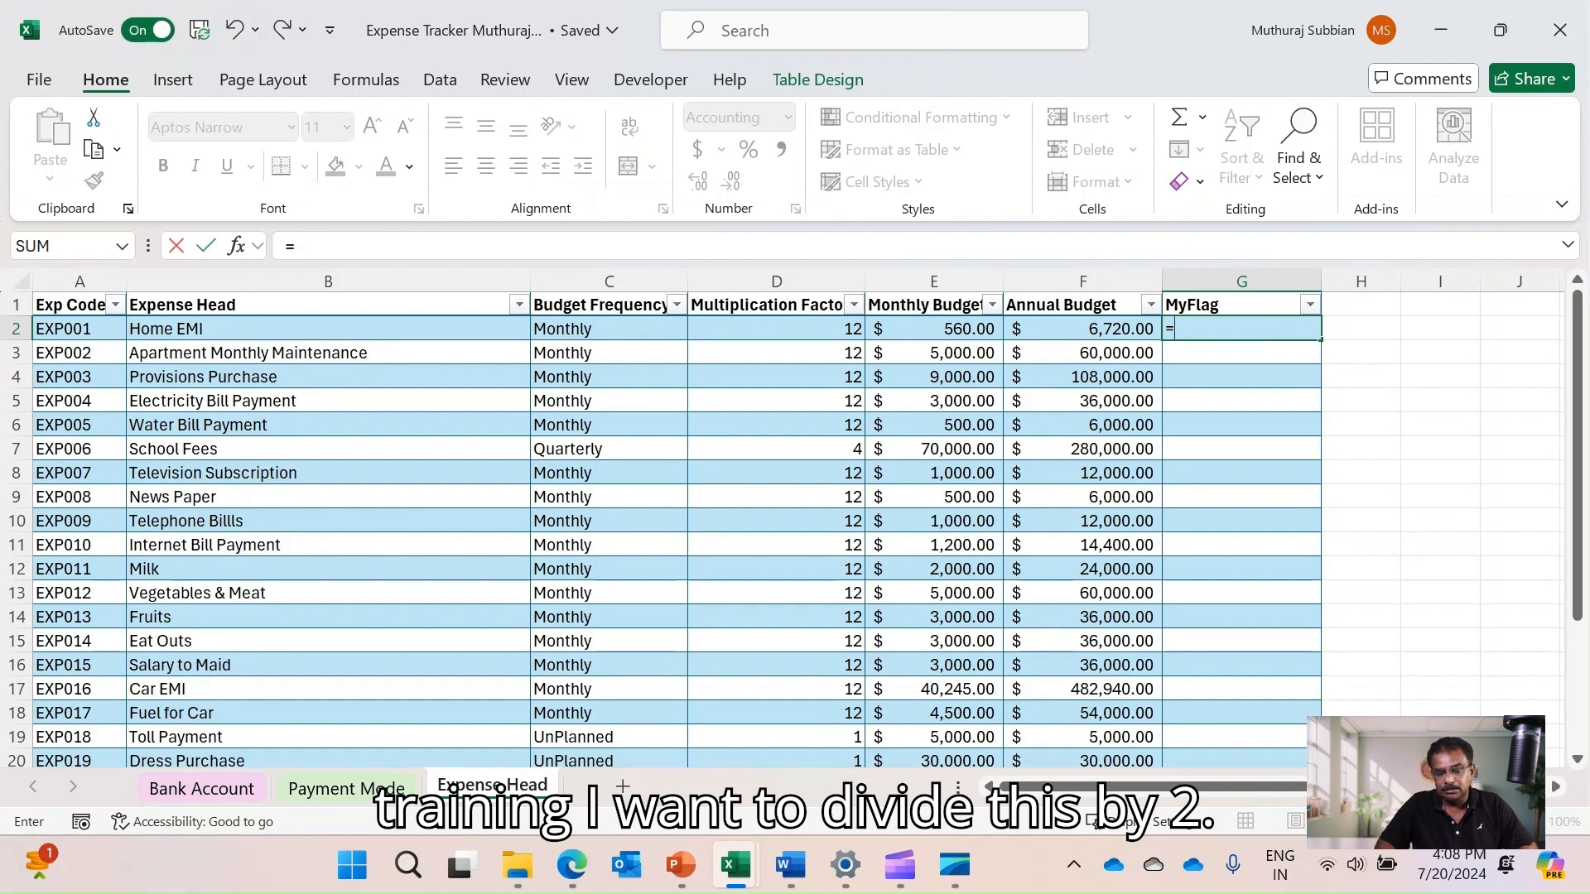
{"action": "key", "text": "Escape"}
{"action": "type", "text": "="}
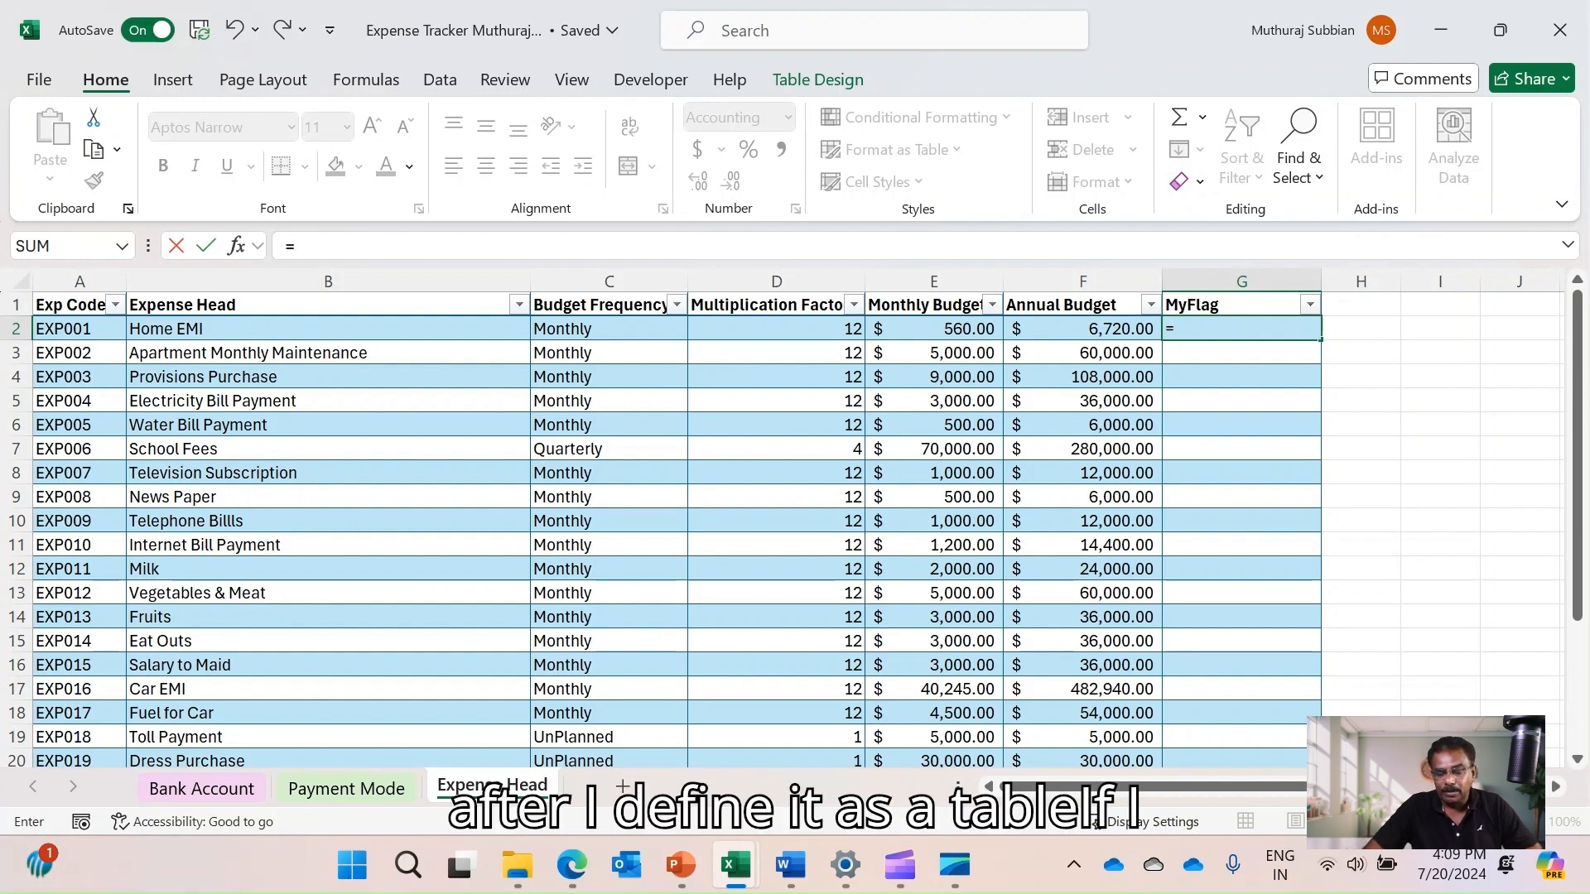
{"action": "left_click", "coordinate": [1083, 328]}
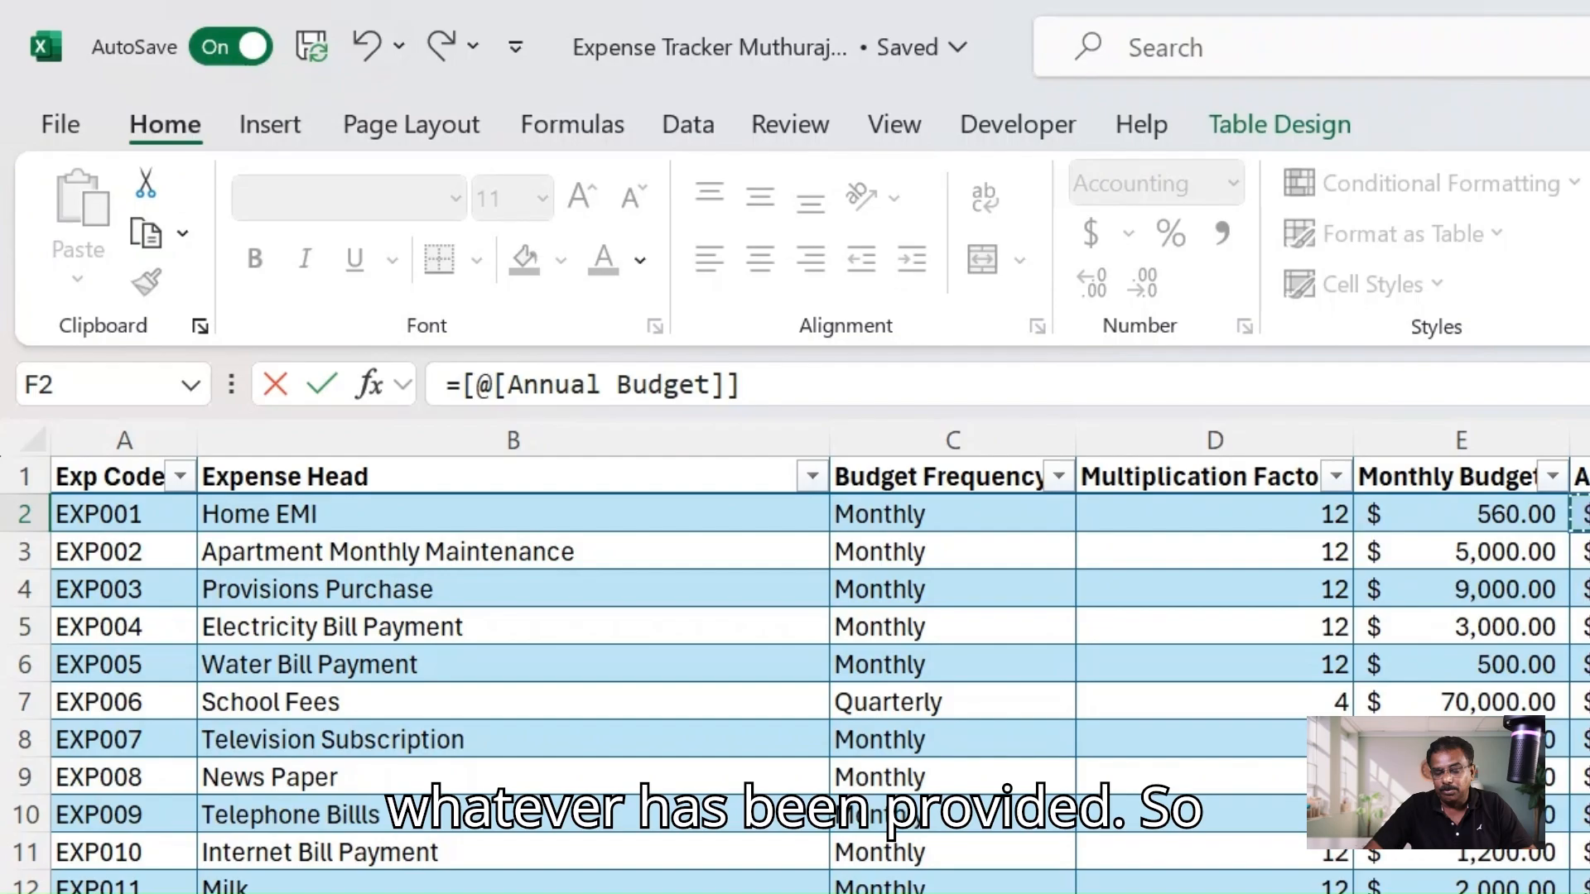
{"action": "type", "text": "/2"}
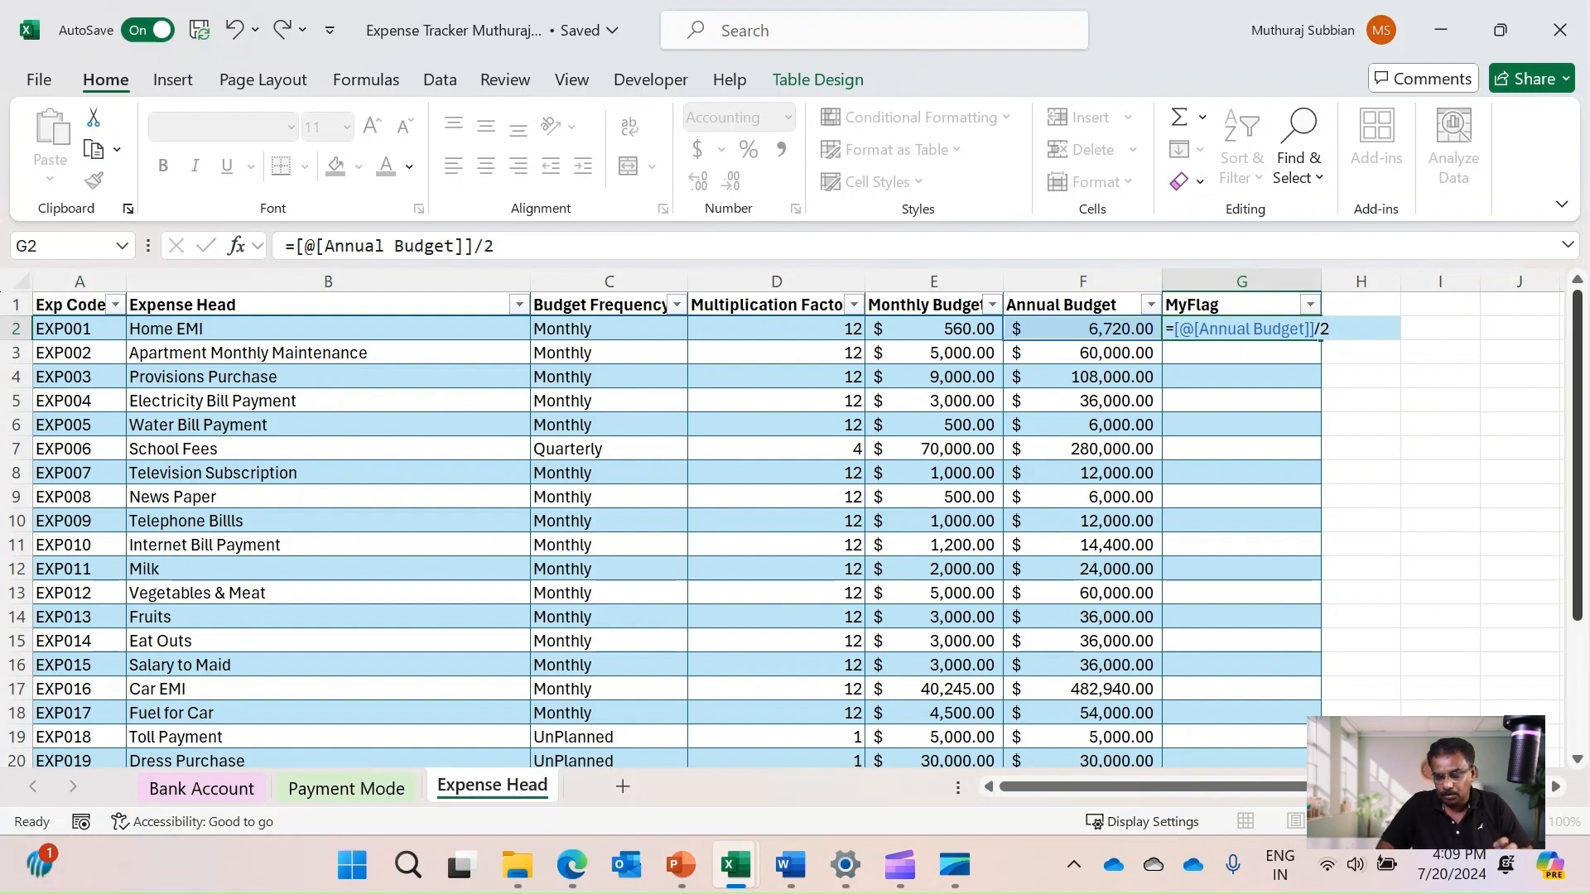
{"action": "key", "text": "Return"}
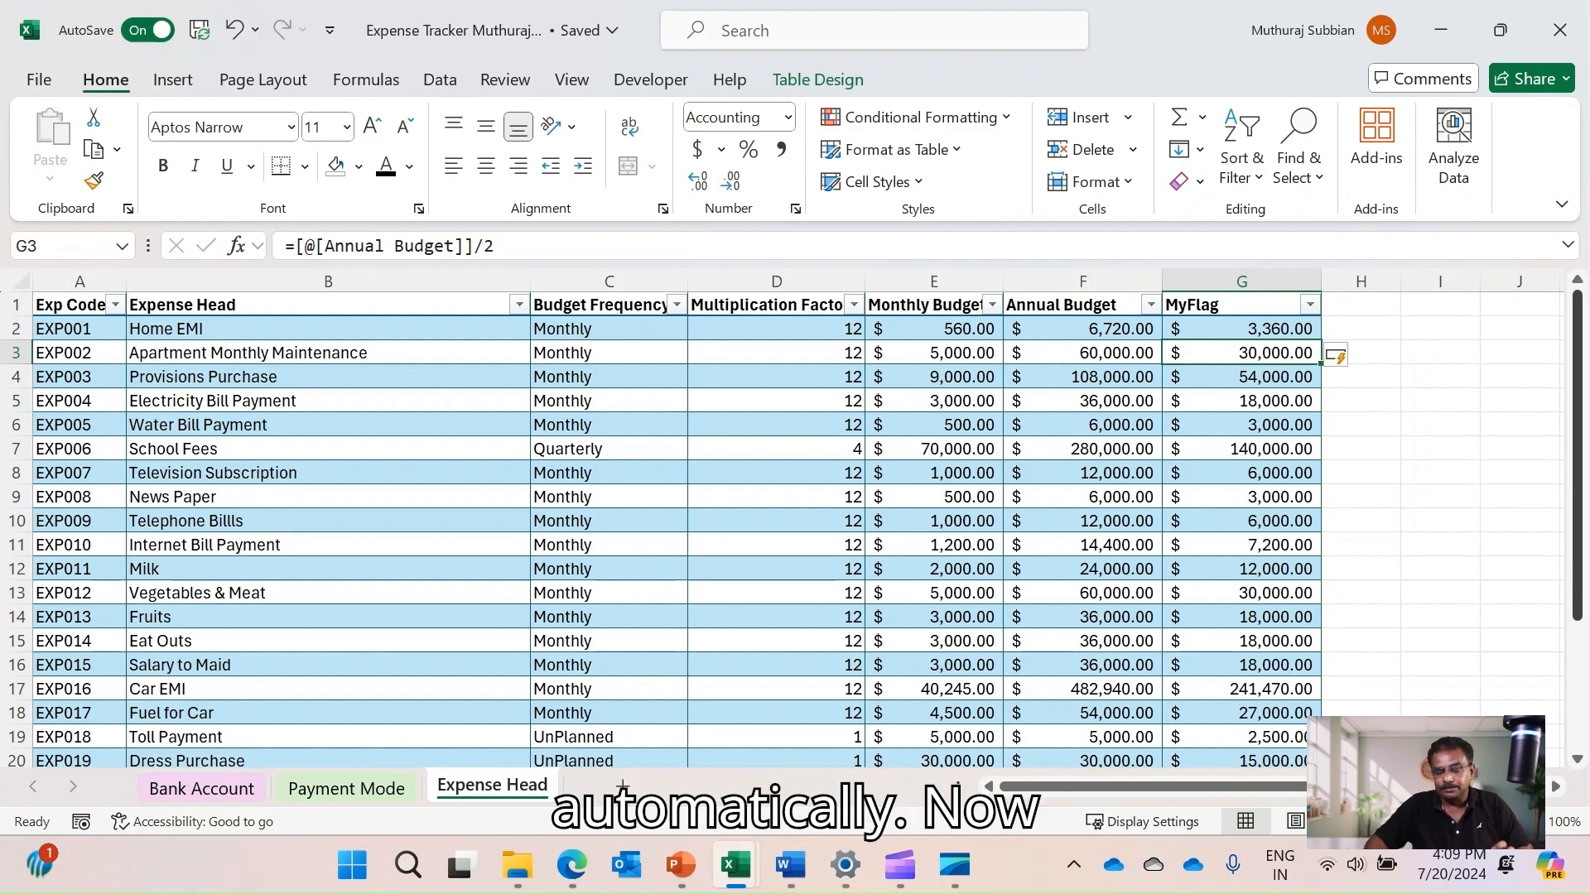
Delete the MyFlag column G from the sheet
{"action": "left_click", "coordinate": [1241, 282]}
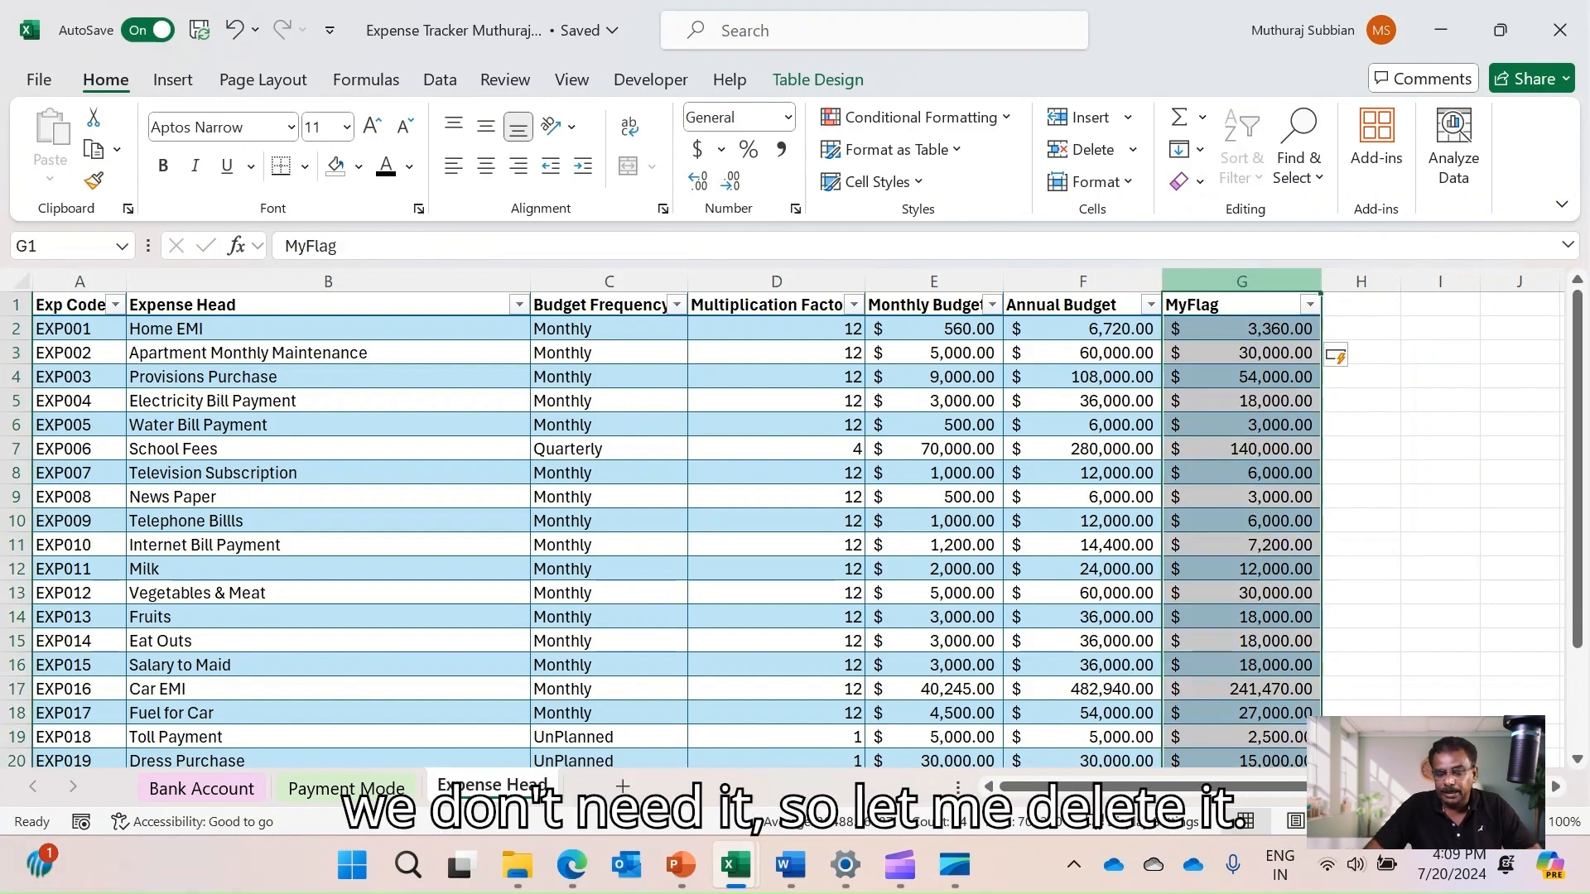
{"action": "right_click", "coordinate": [1227, 283]}
{"action": "left_click", "coordinate": [1291, 564]}
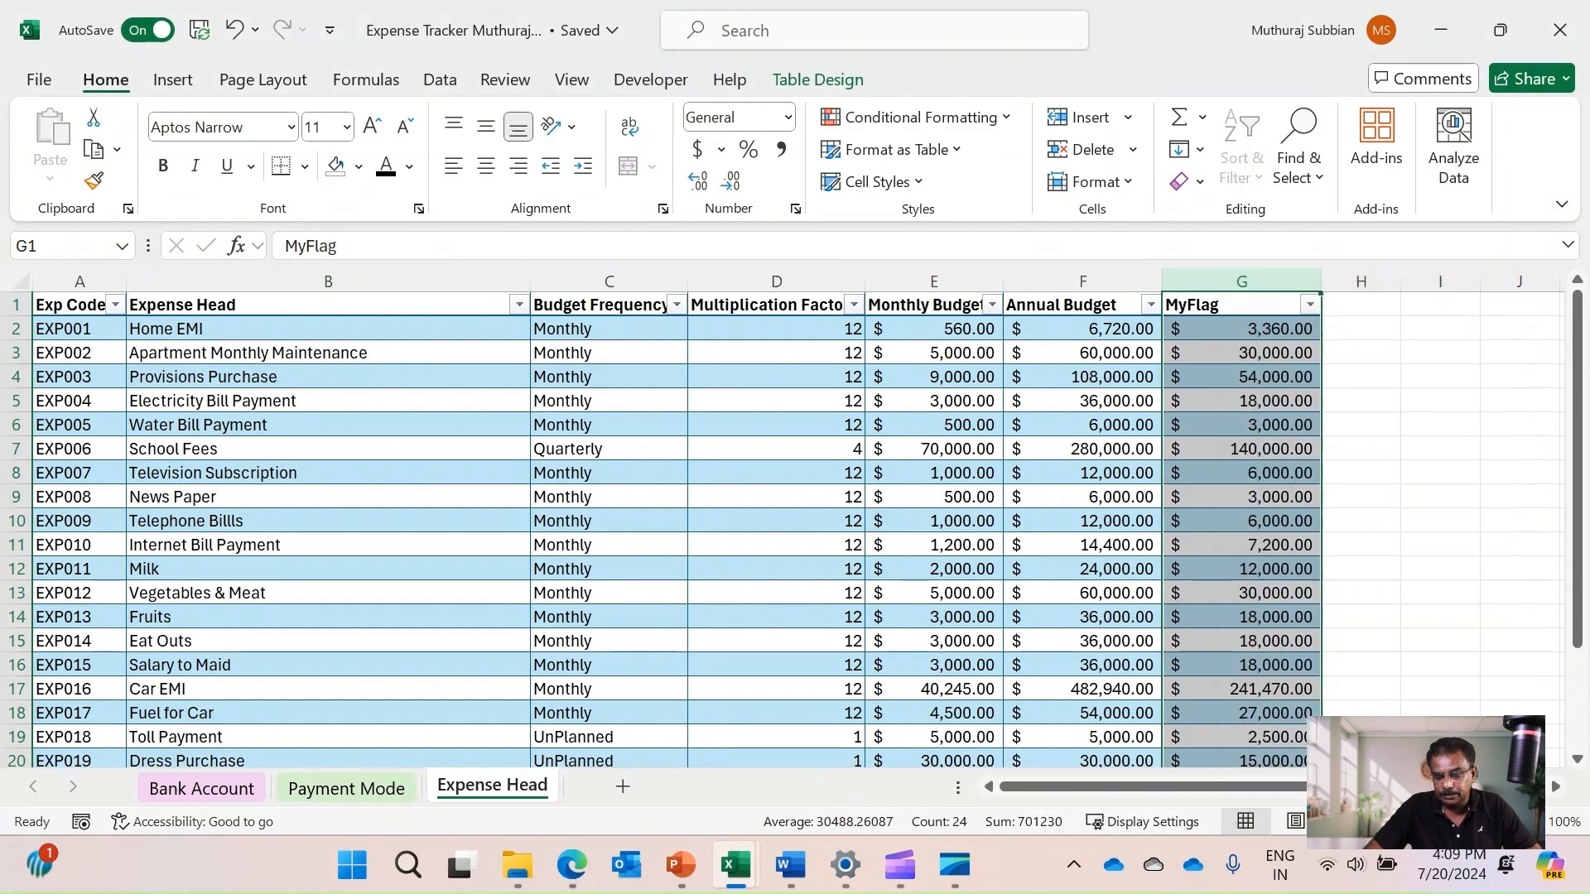
{"action": "scroll", "coordinate": [621, 530], "scroll_direction": "down", "scroll_amount": 1}
{"action": "scroll", "coordinate": [944, 775], "scroll_direction": "down", "scroll_amount": 3}
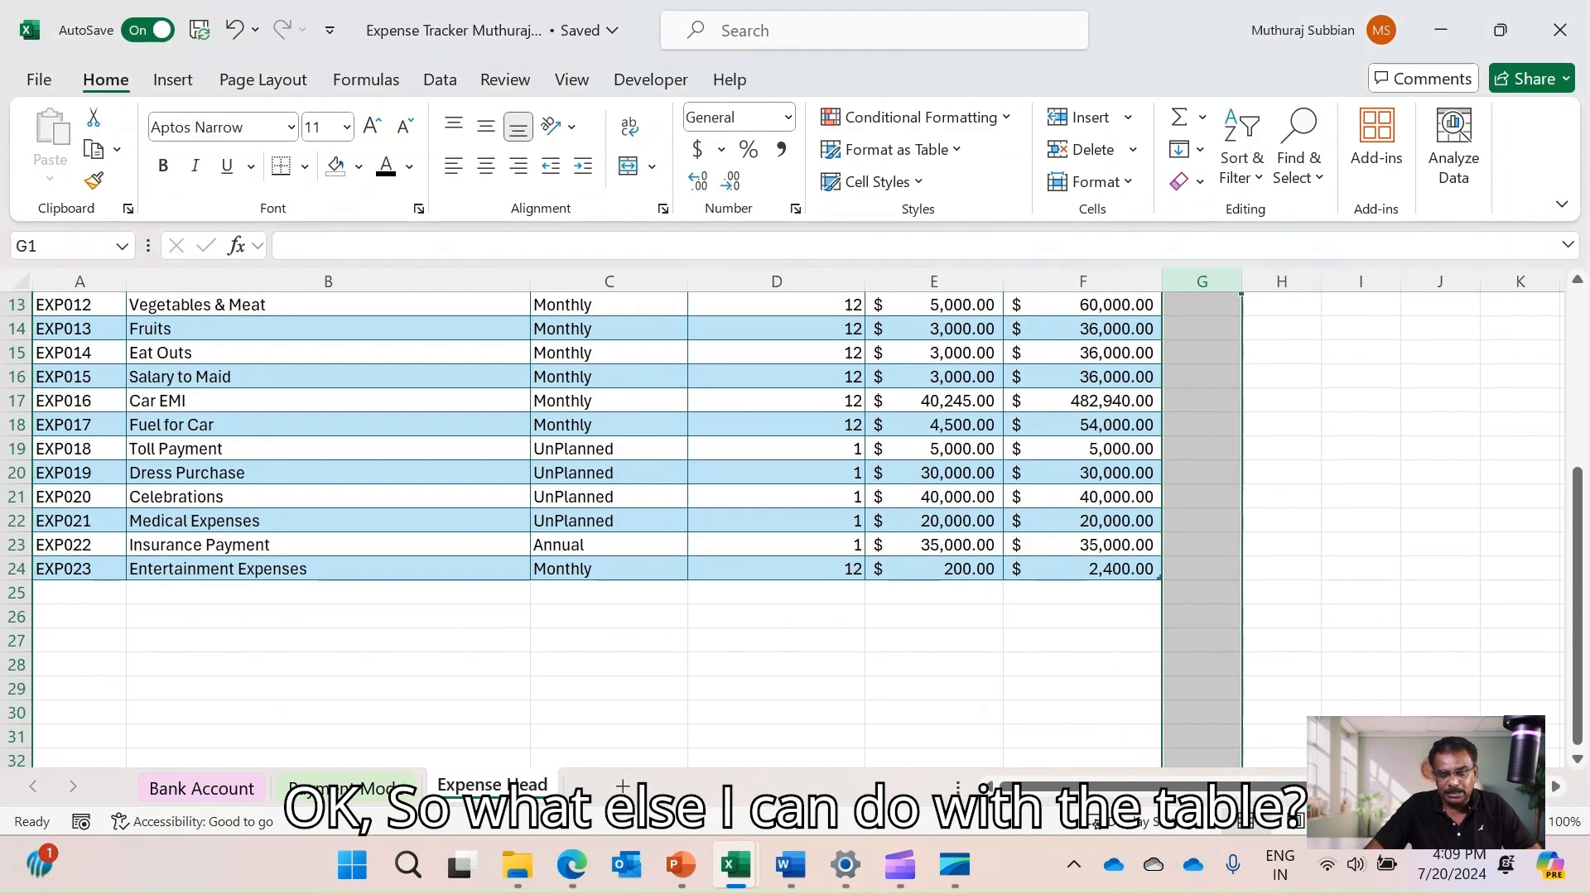
{"action": "scroll", "coordinate": [945, 775], "scroll_direction": "up", "scroll_amount": 4}
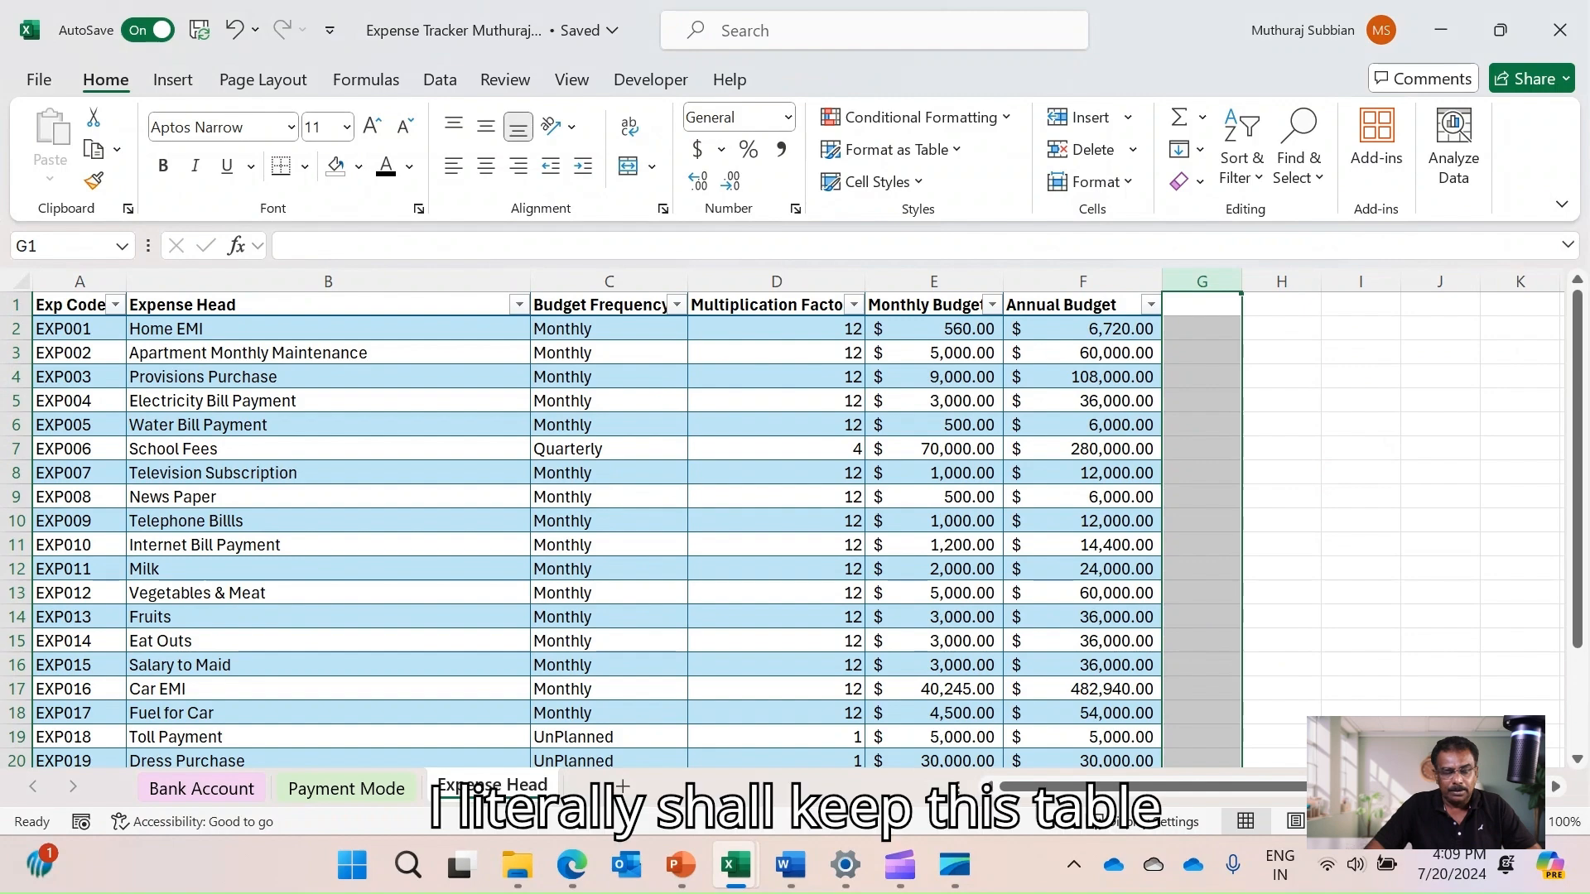
Turn on the Total Row for the ExpHead table
{"action": "left_click", "coordinate": [328, 401]}
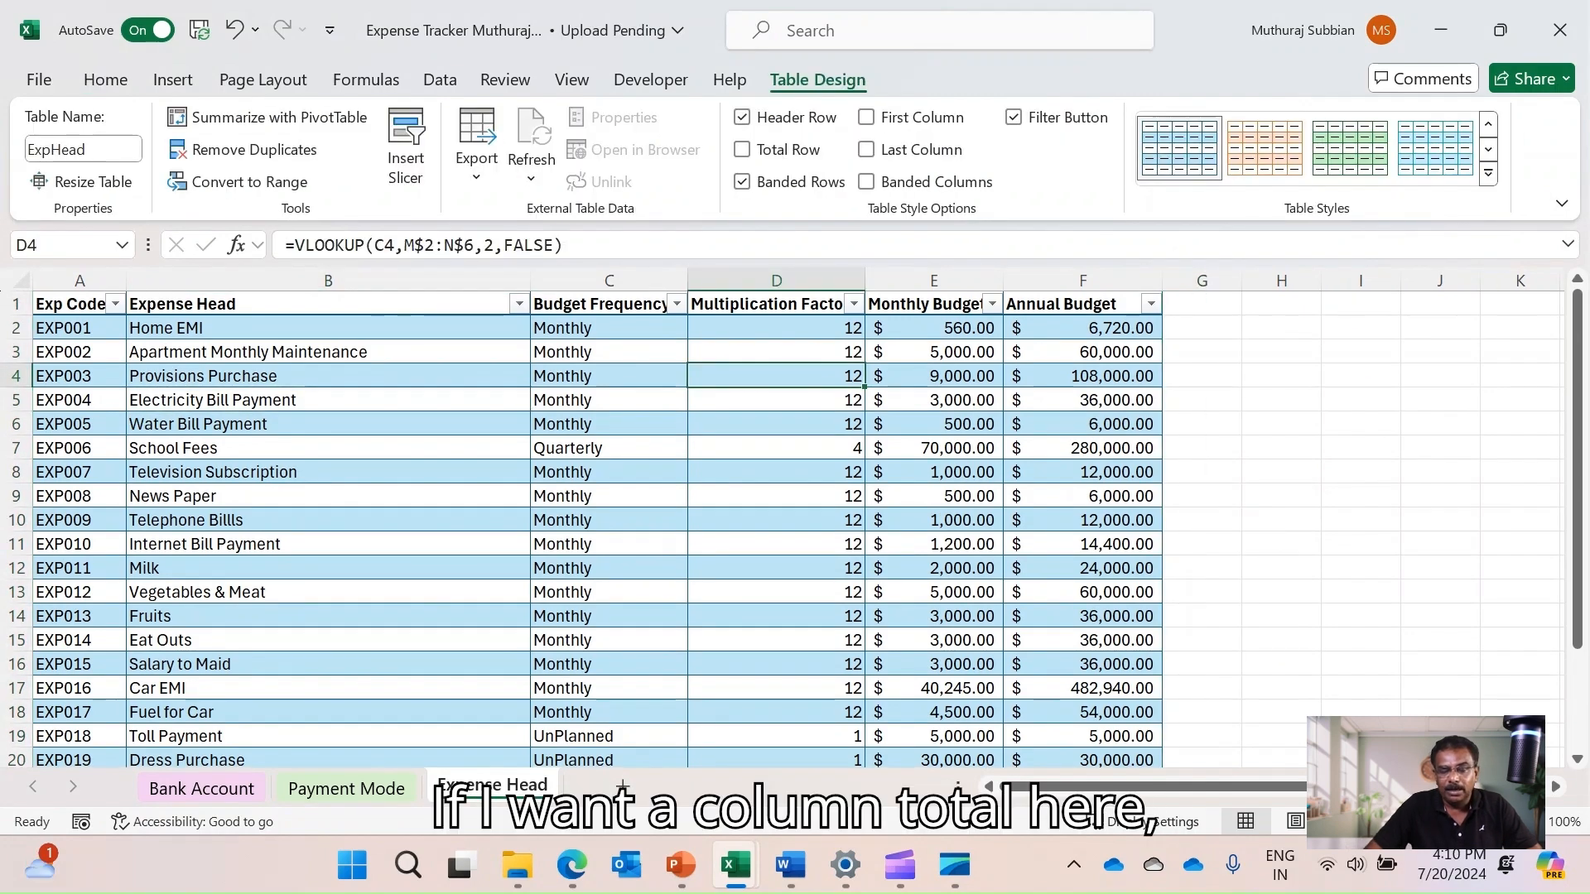
{"action": "scroll", "coordinate": [596, 514], "scroll_direction": "down", "scroll_amount": 2}
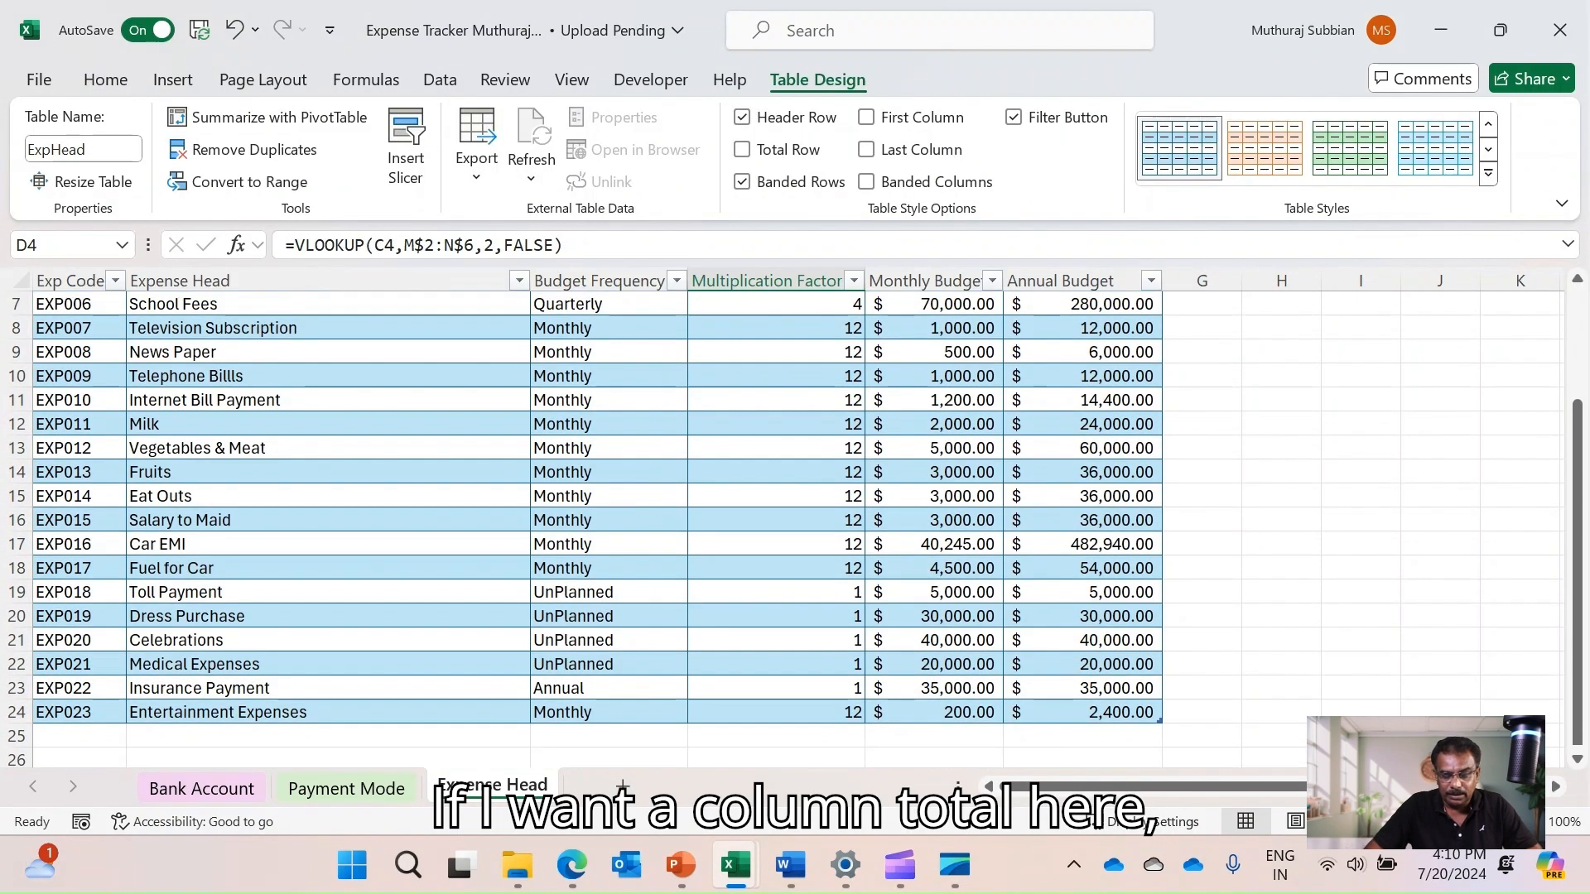
{"action": "scroll", "coordinate": [596, 513], "scroll_direction": "up", "scroll_amount": 2}
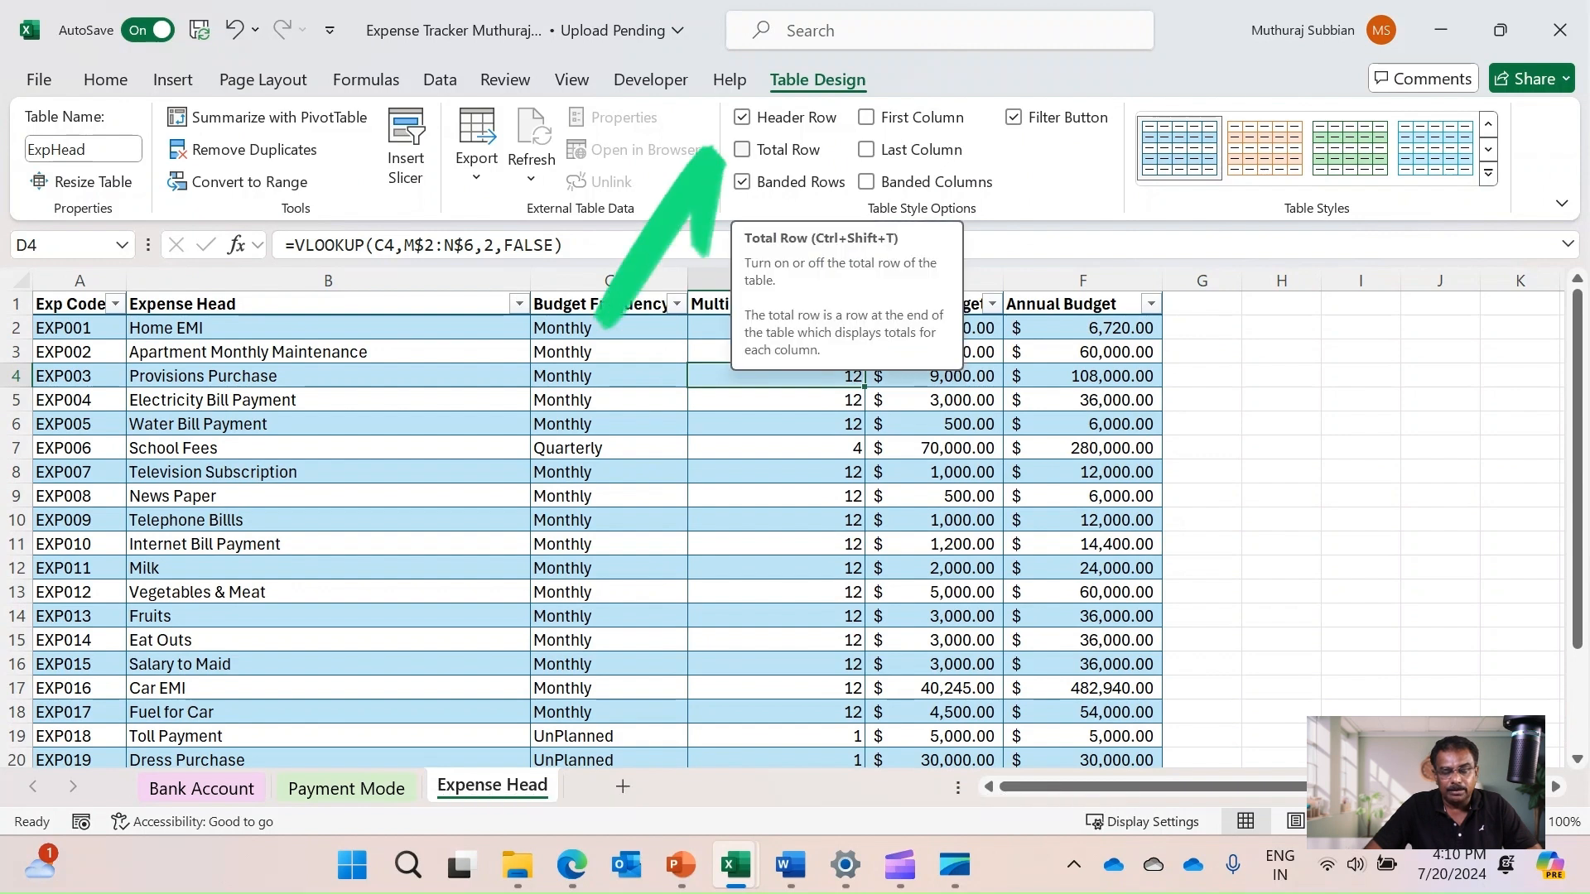
{"action": "left_click", "coordinate": [743, 150]}
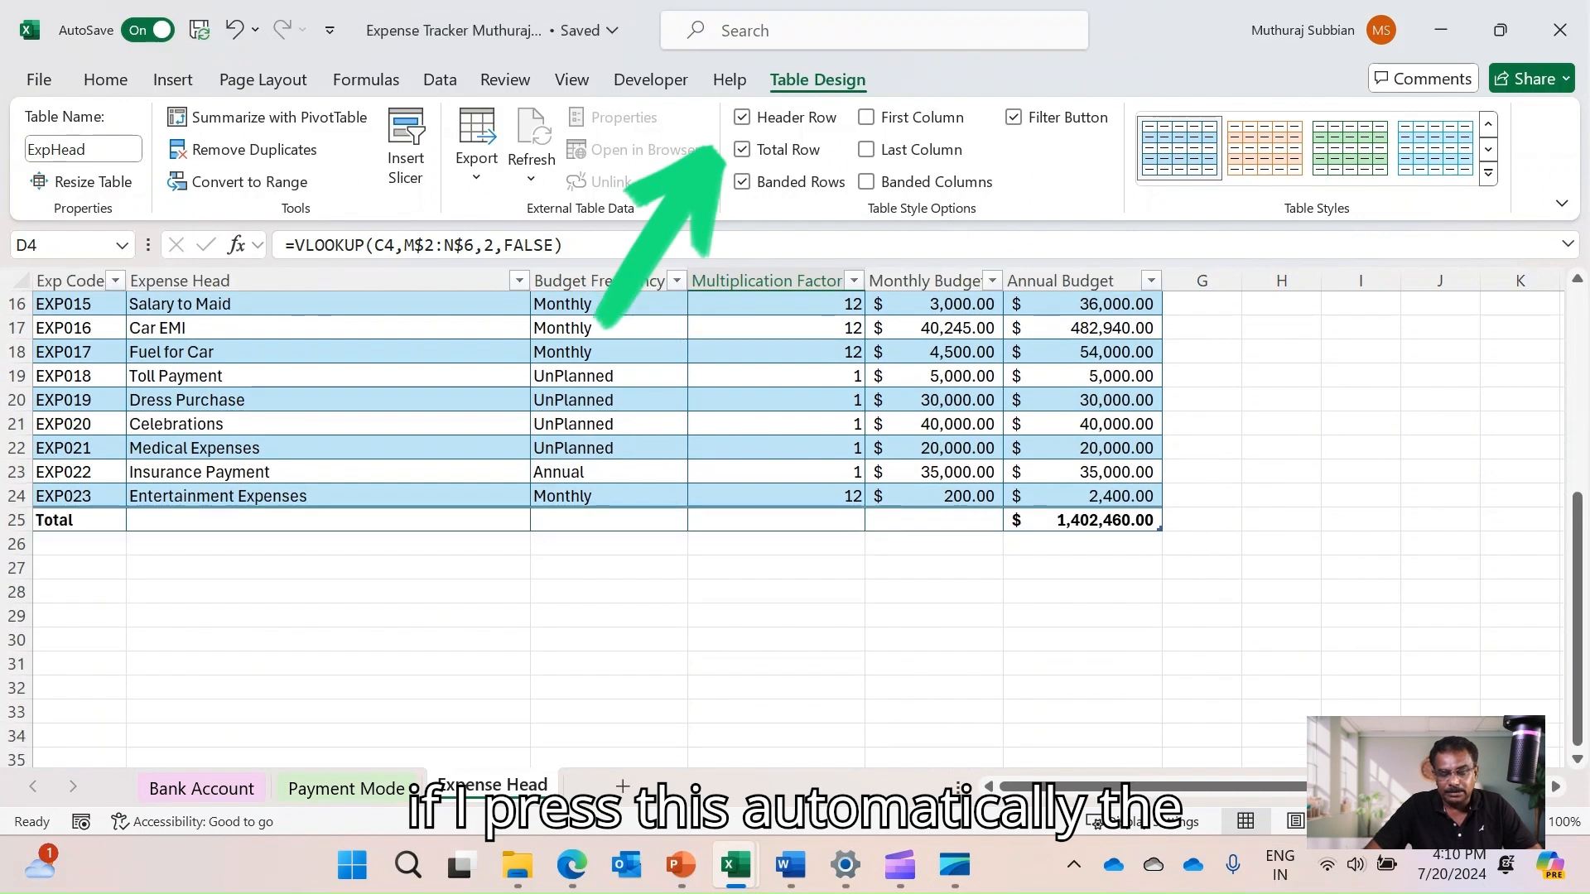
Enable the First Column, Last Column and Banded Columns style options for the ExpHead table
{"action": "scroll", "coordinate": [596, 530], "scroll_direction": "up", "scroll_amount": 4}
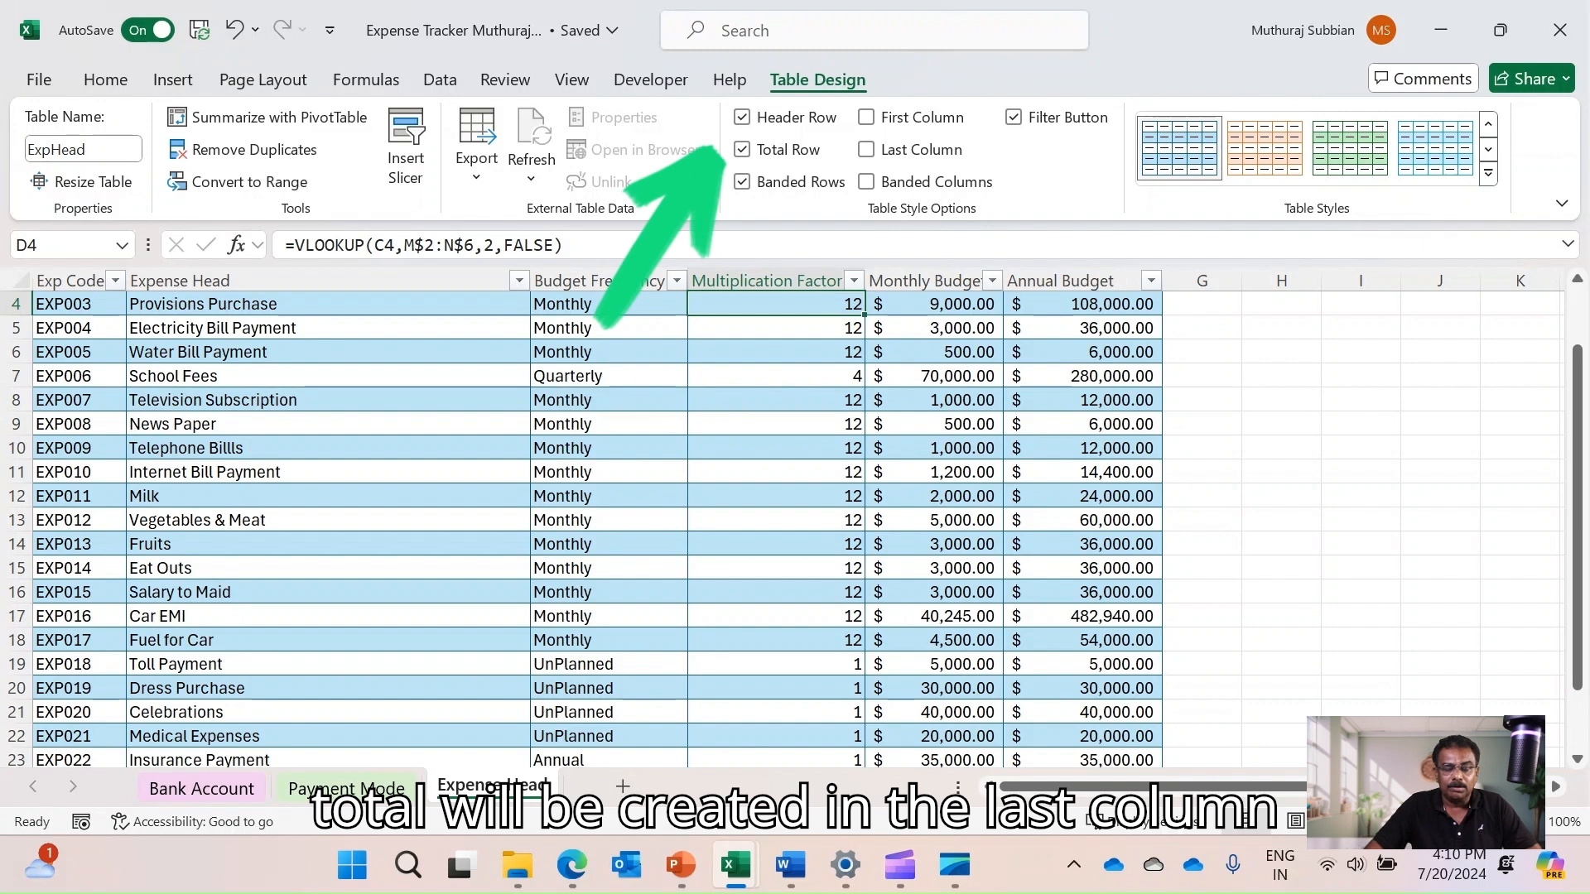
{"action": "scroll", "coordinate": [597, 530], "scroll_direction": "up", "scroll_amount": 1}
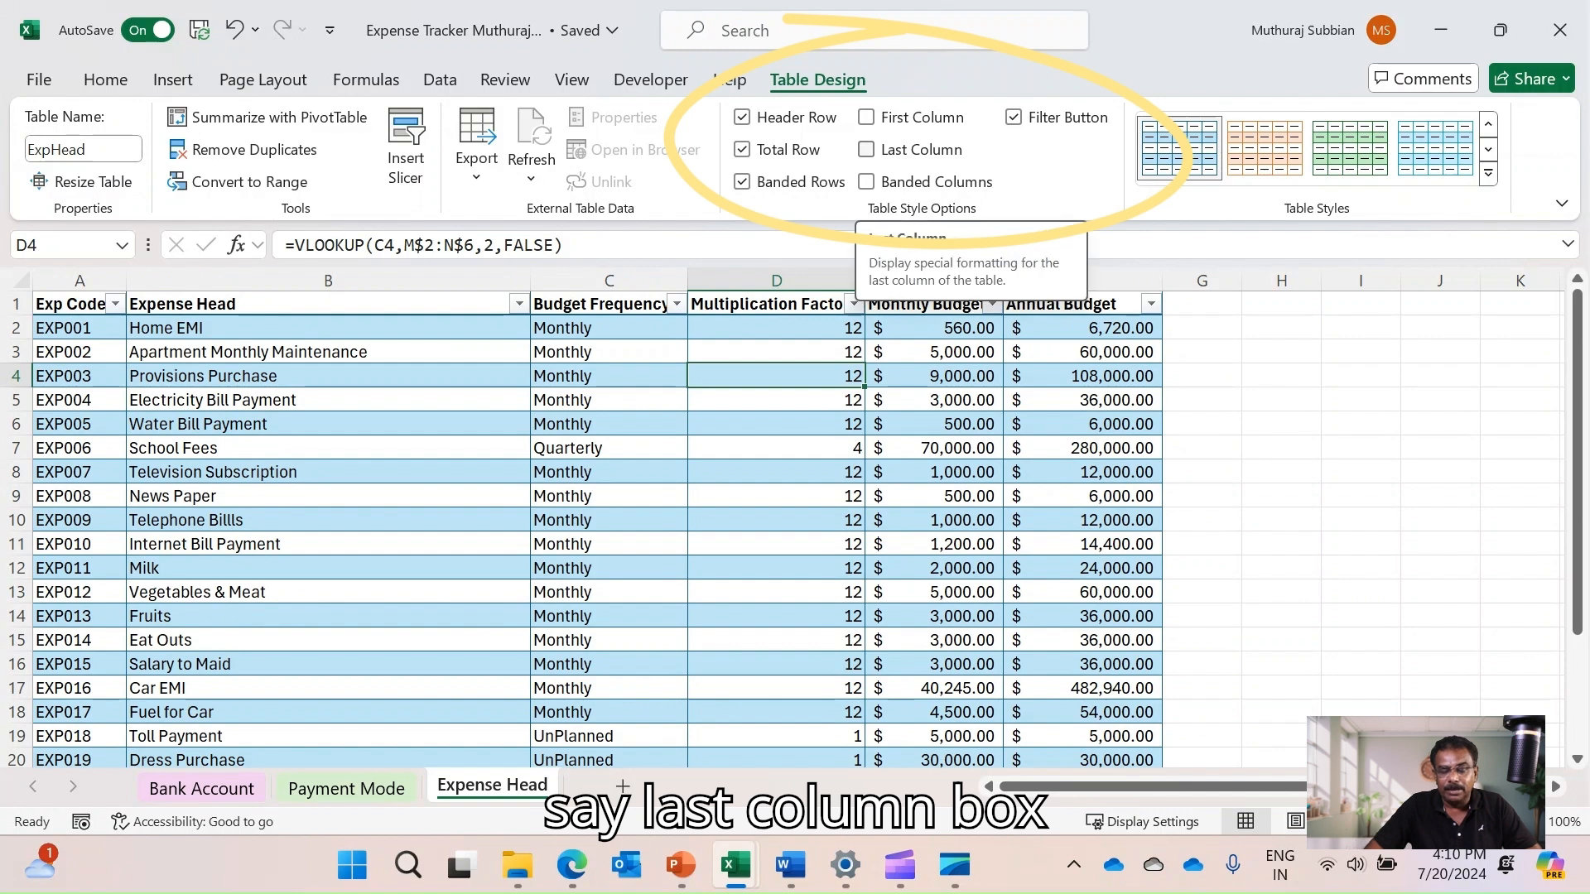
{"action": "left_click", "coordinate": [866, 149]}
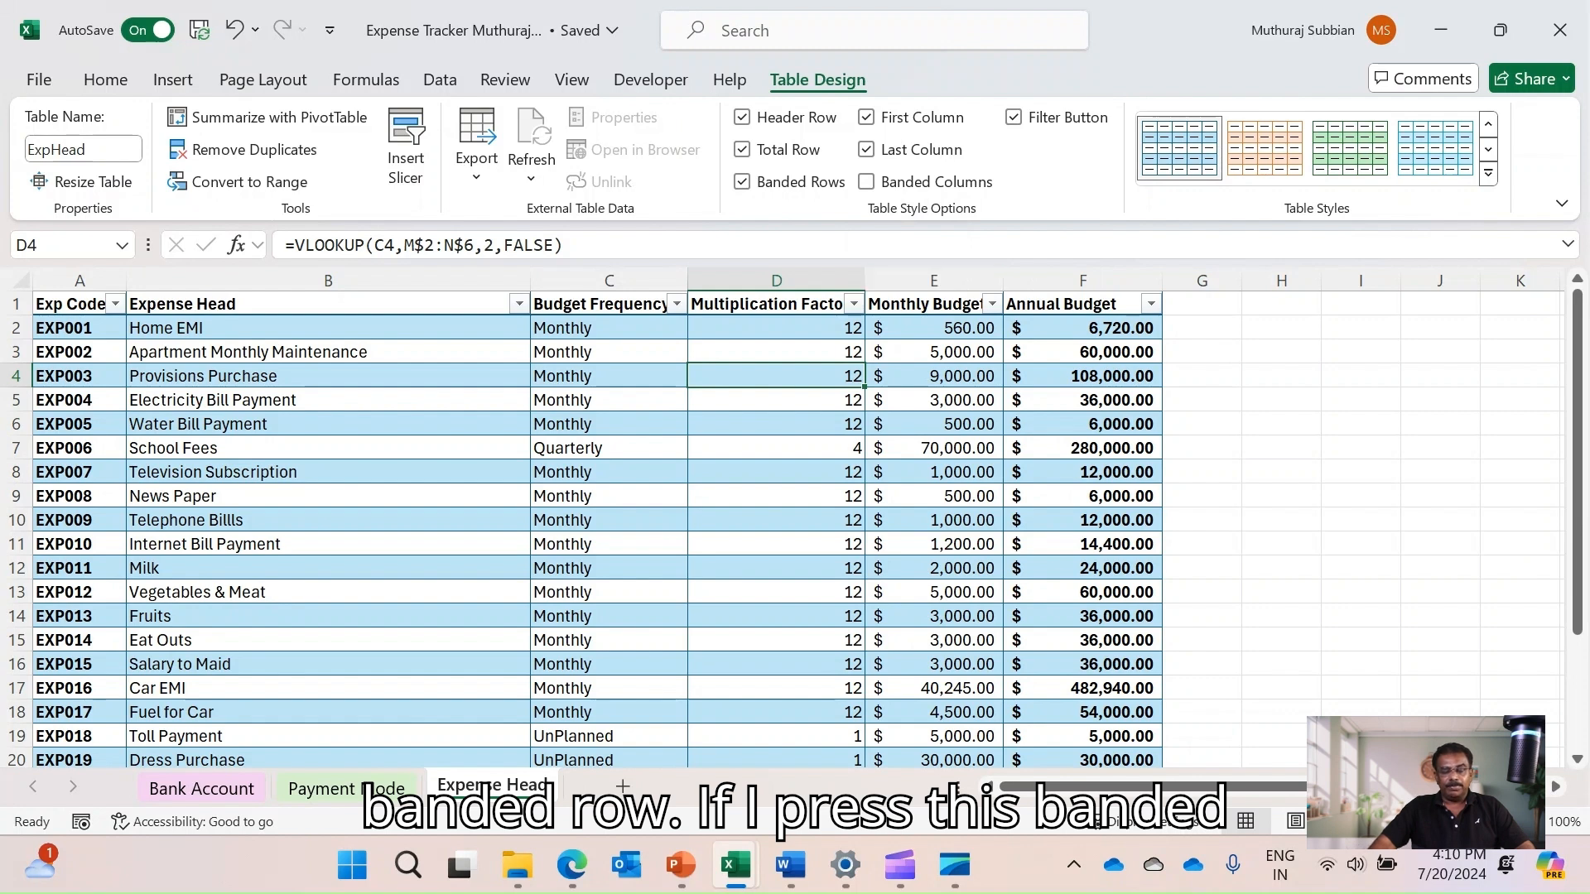
{"action": "left_click", "coordinate": [866, 182]}
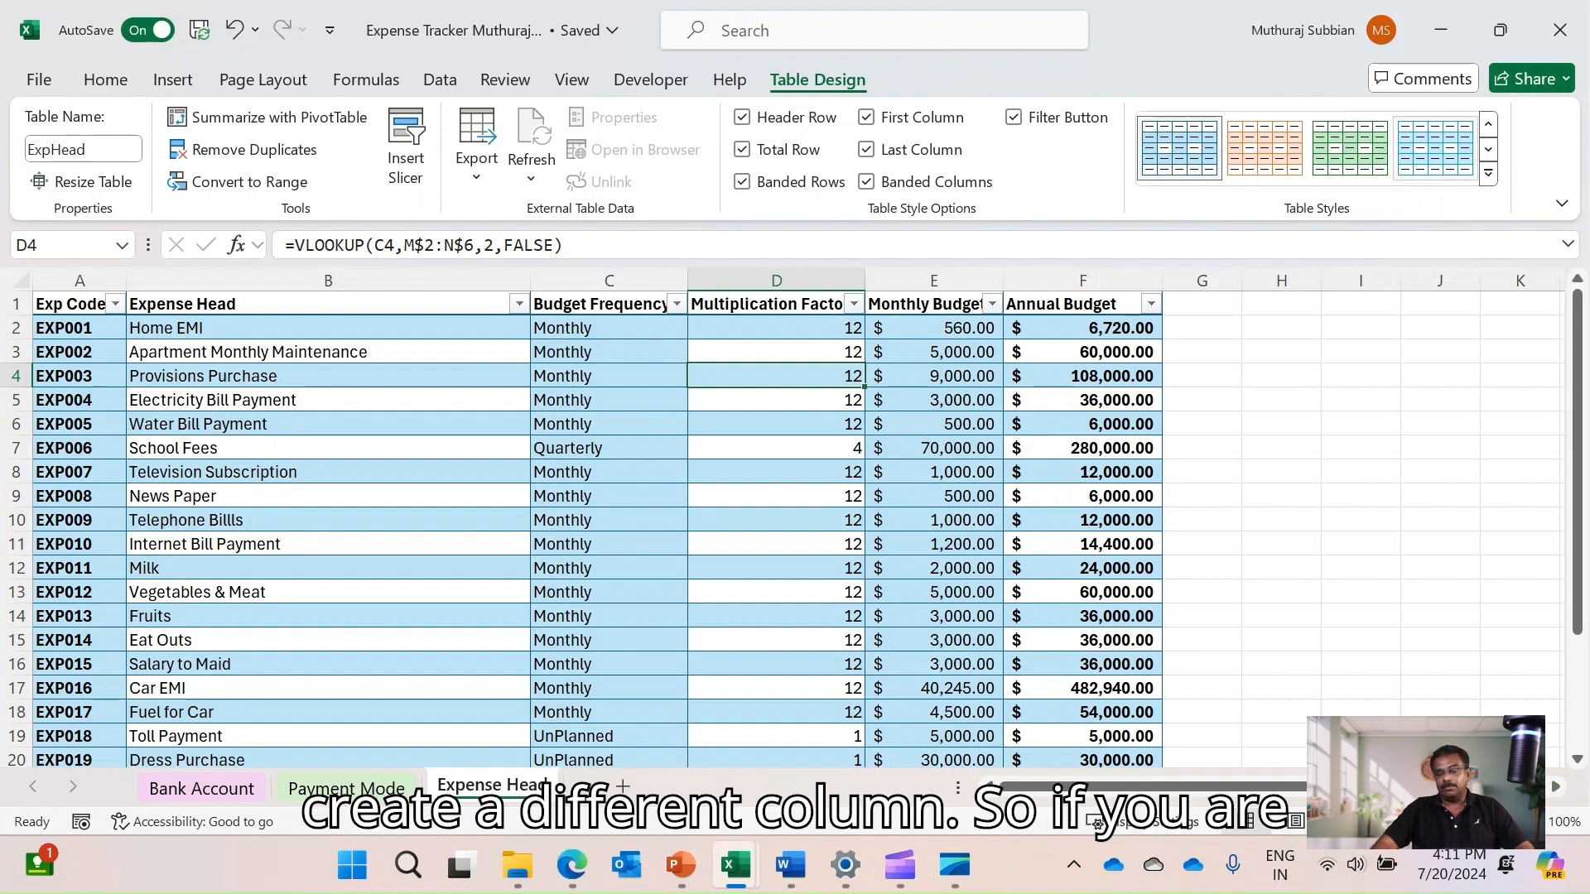
Apply the plain, unformatted Light style to the ExpHead table and try Banded Rows off and on again
{"action": "left_click", "coordinate": [1488, 174]}
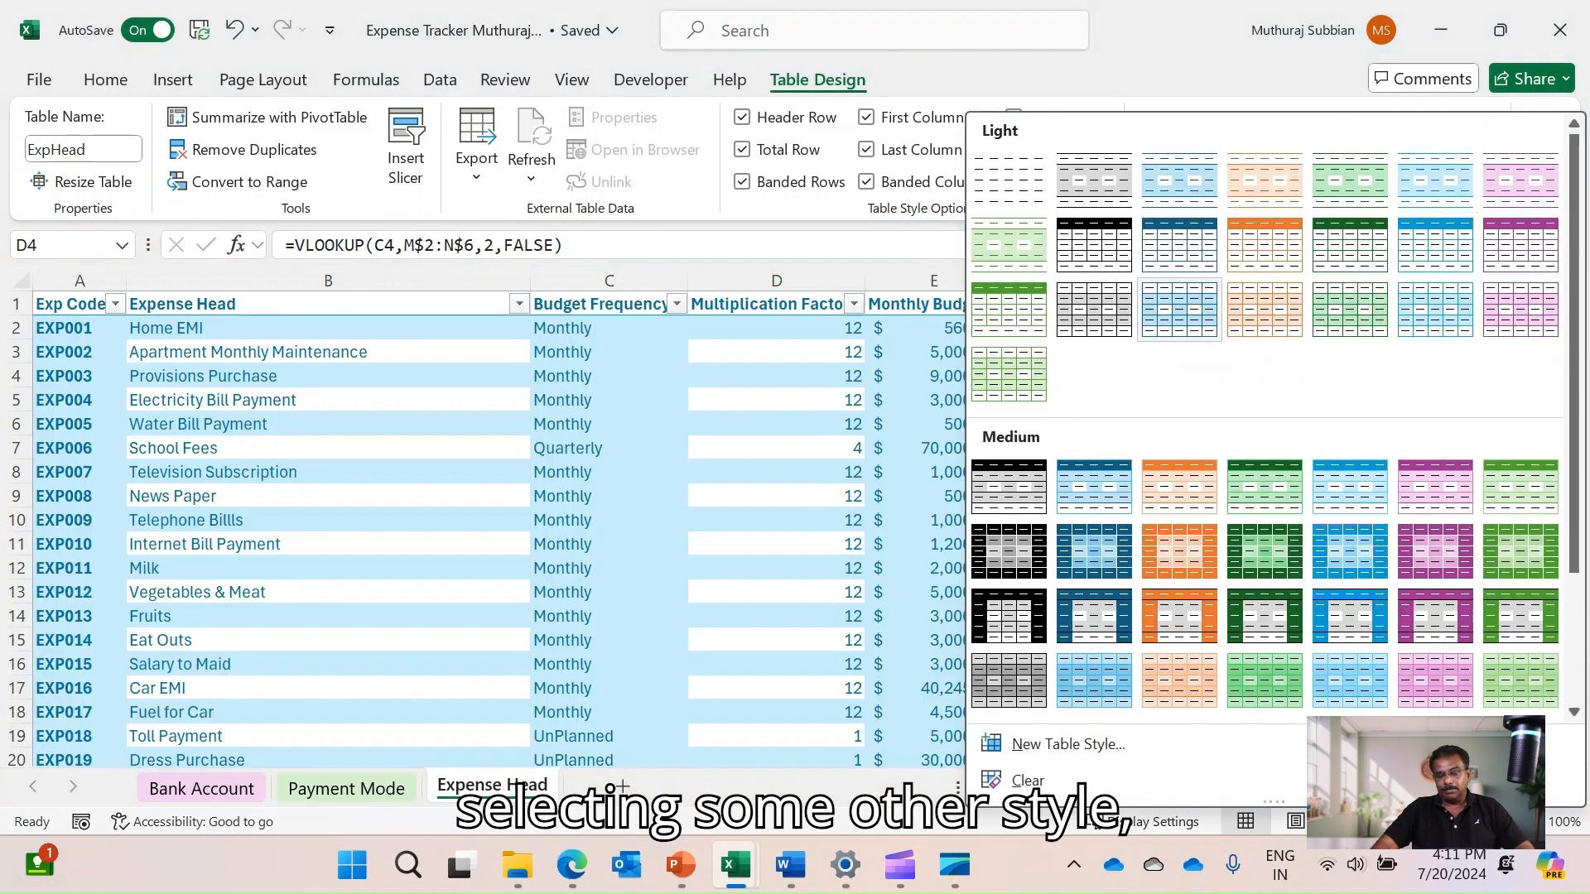
{"action": "left_click", "coordinate": [1009, 180]}
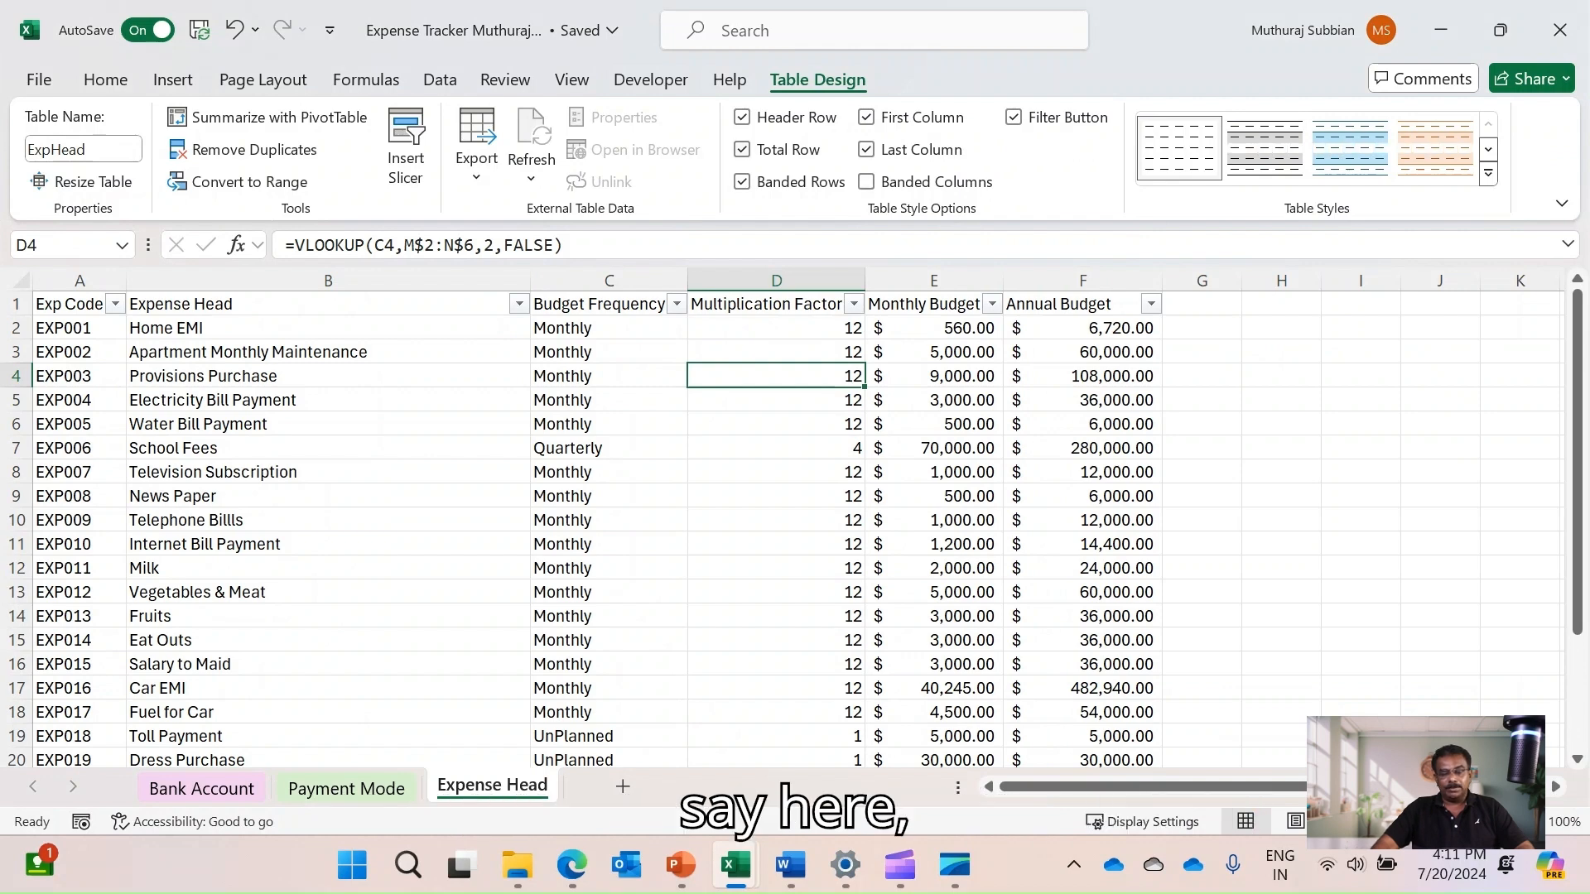
{"action": "left_click", "coordinate": [742, 181]}
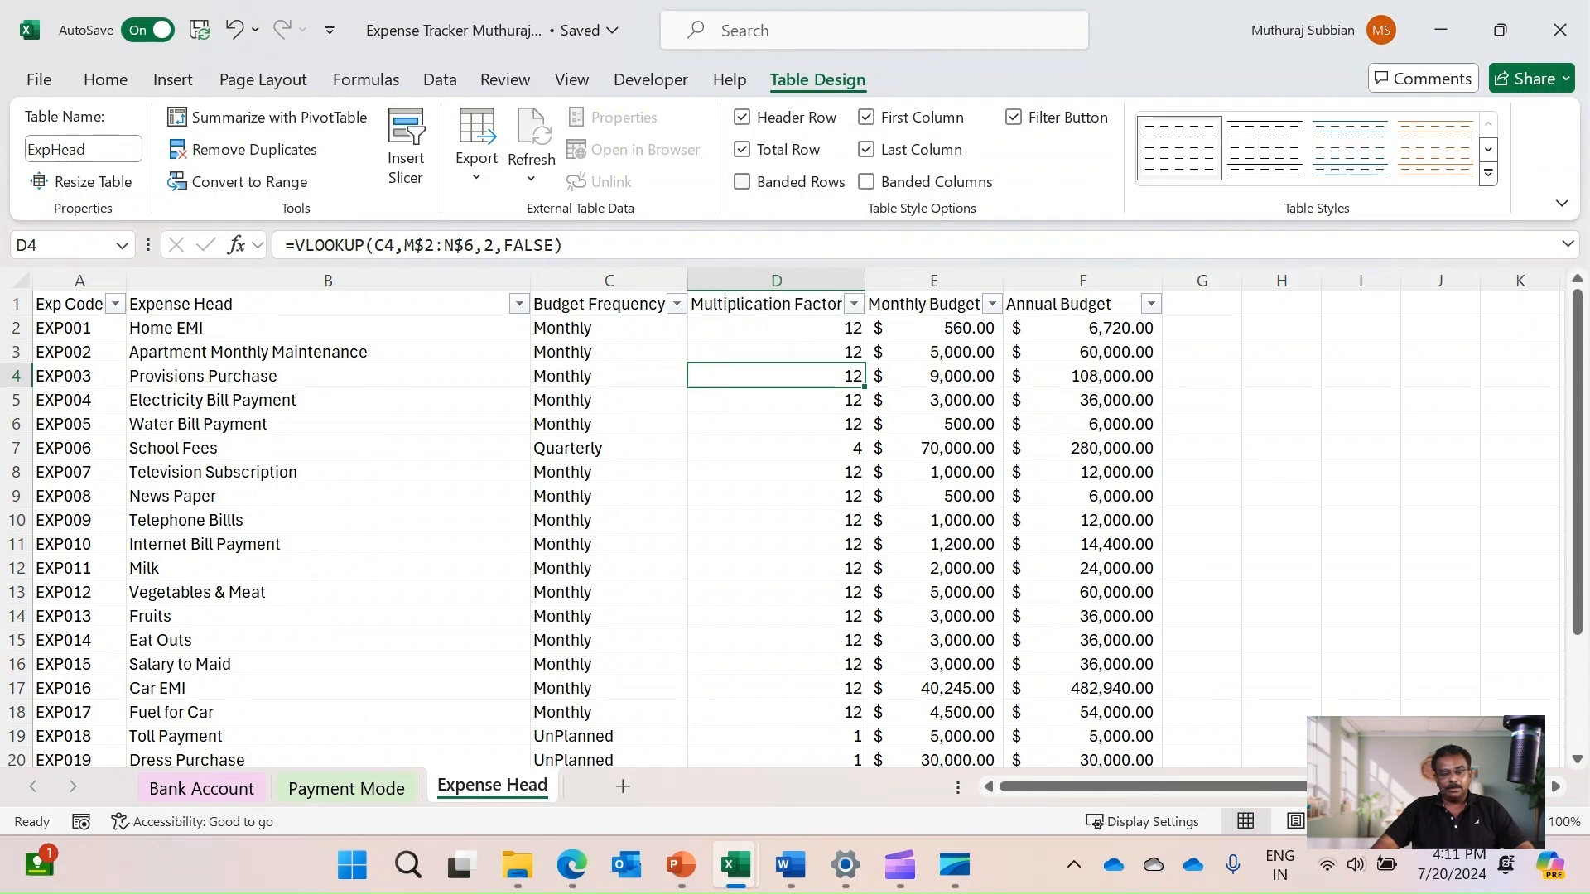
{"action": "left_click", "coordinate": [742, 181]}
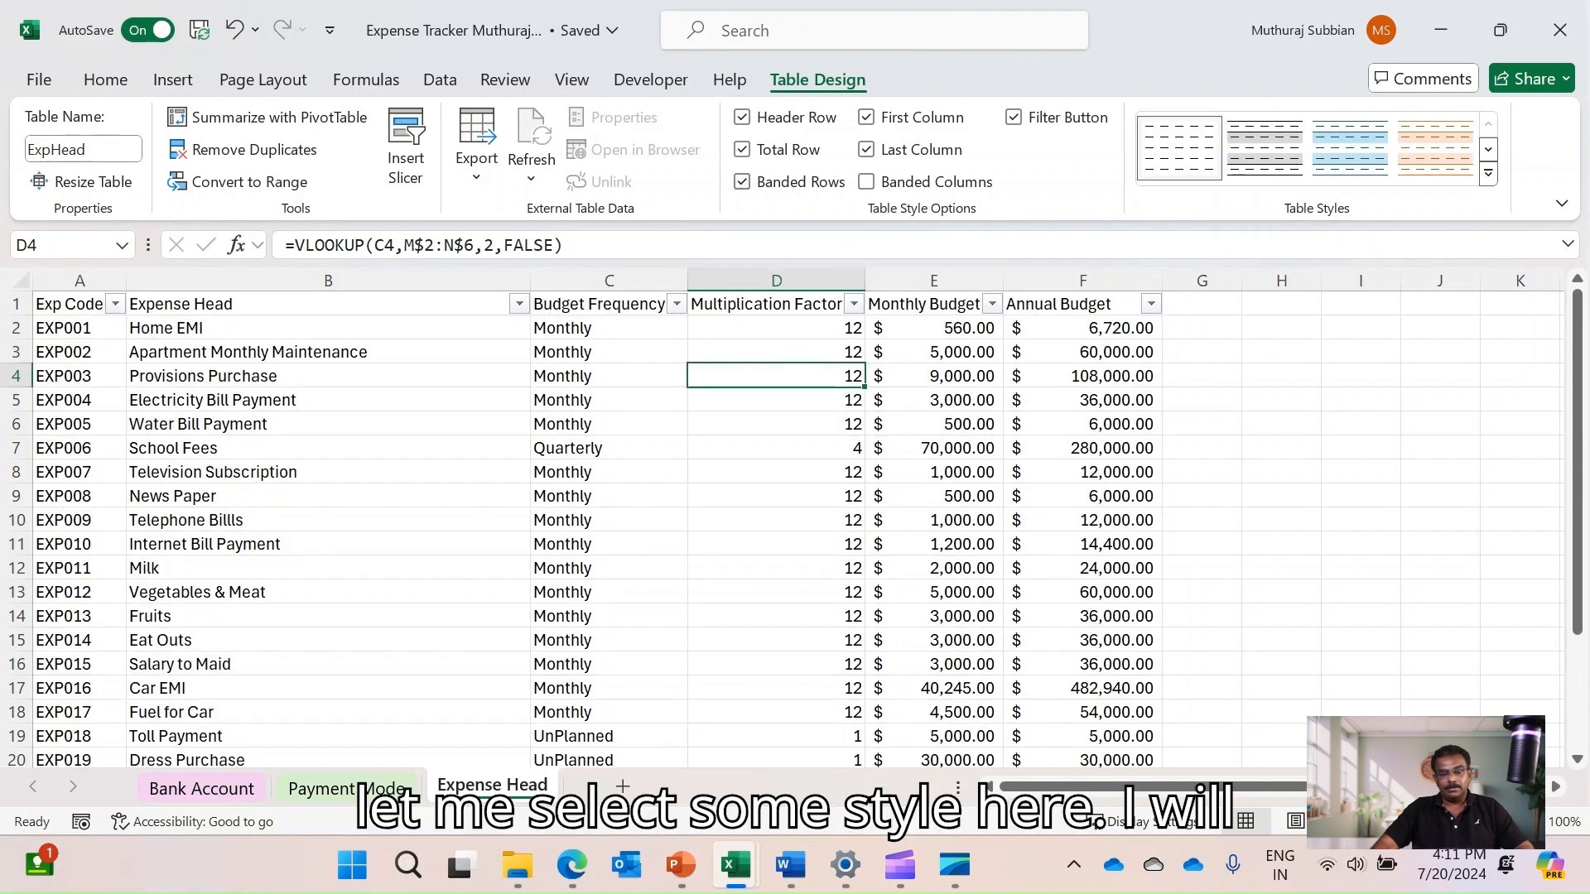
Apply the light blue Light style to the ExpHead table, try Banded Columns instead of Banded Rows, and finish with only Banded Rows enabled
{"action": "left_click", "coordinate": [742, 182]}
{"action": "left_click", "coordinate": [866, 182]}
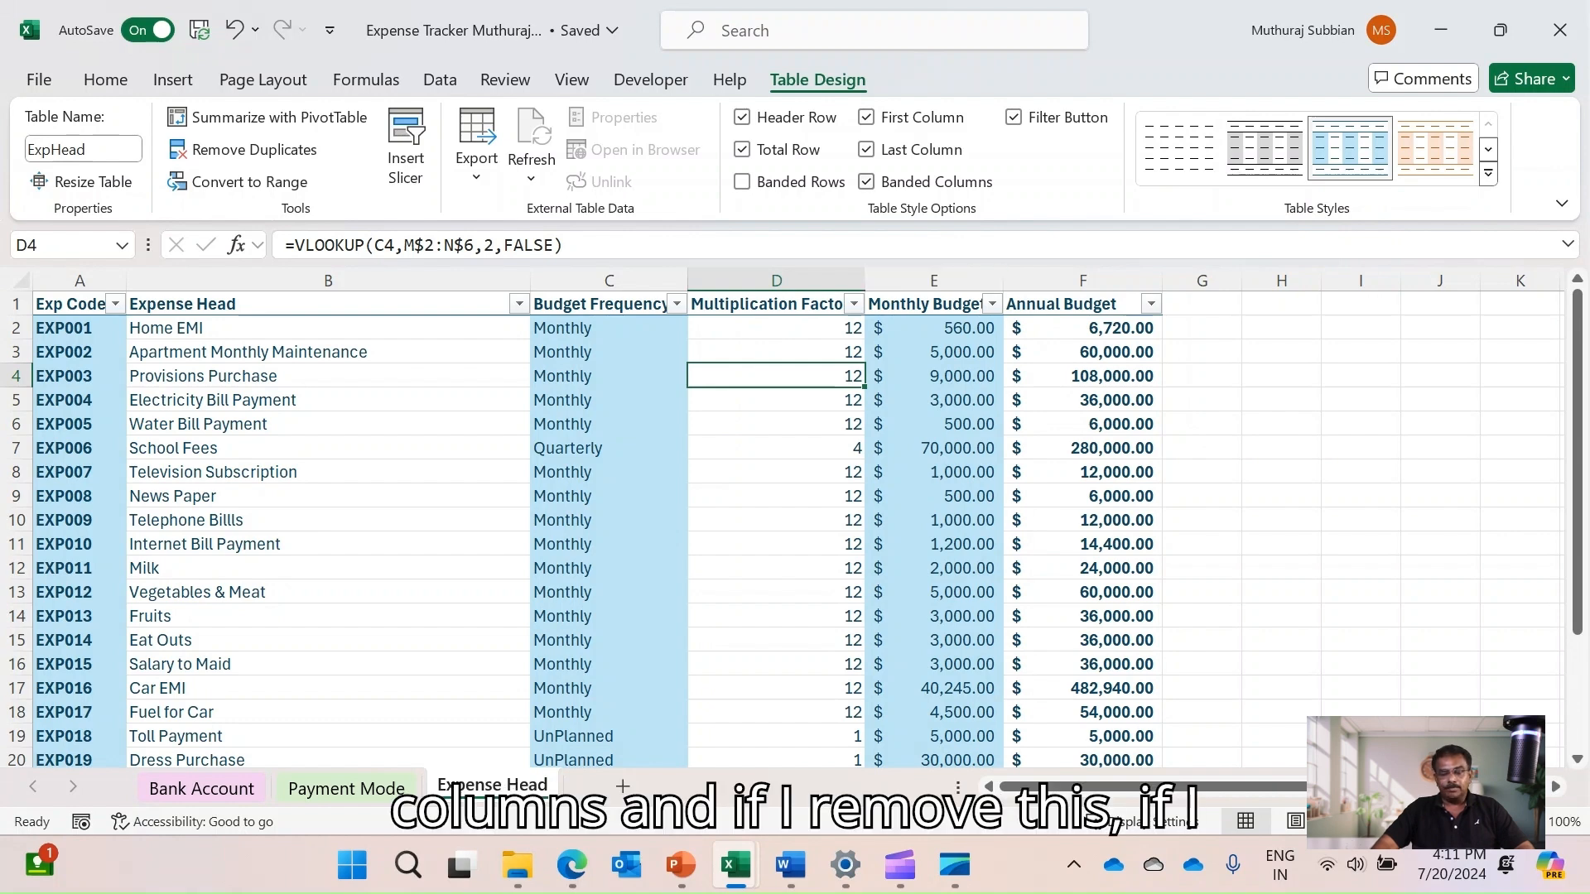
{"action": "left_click", "coordinate": [866, 181]}
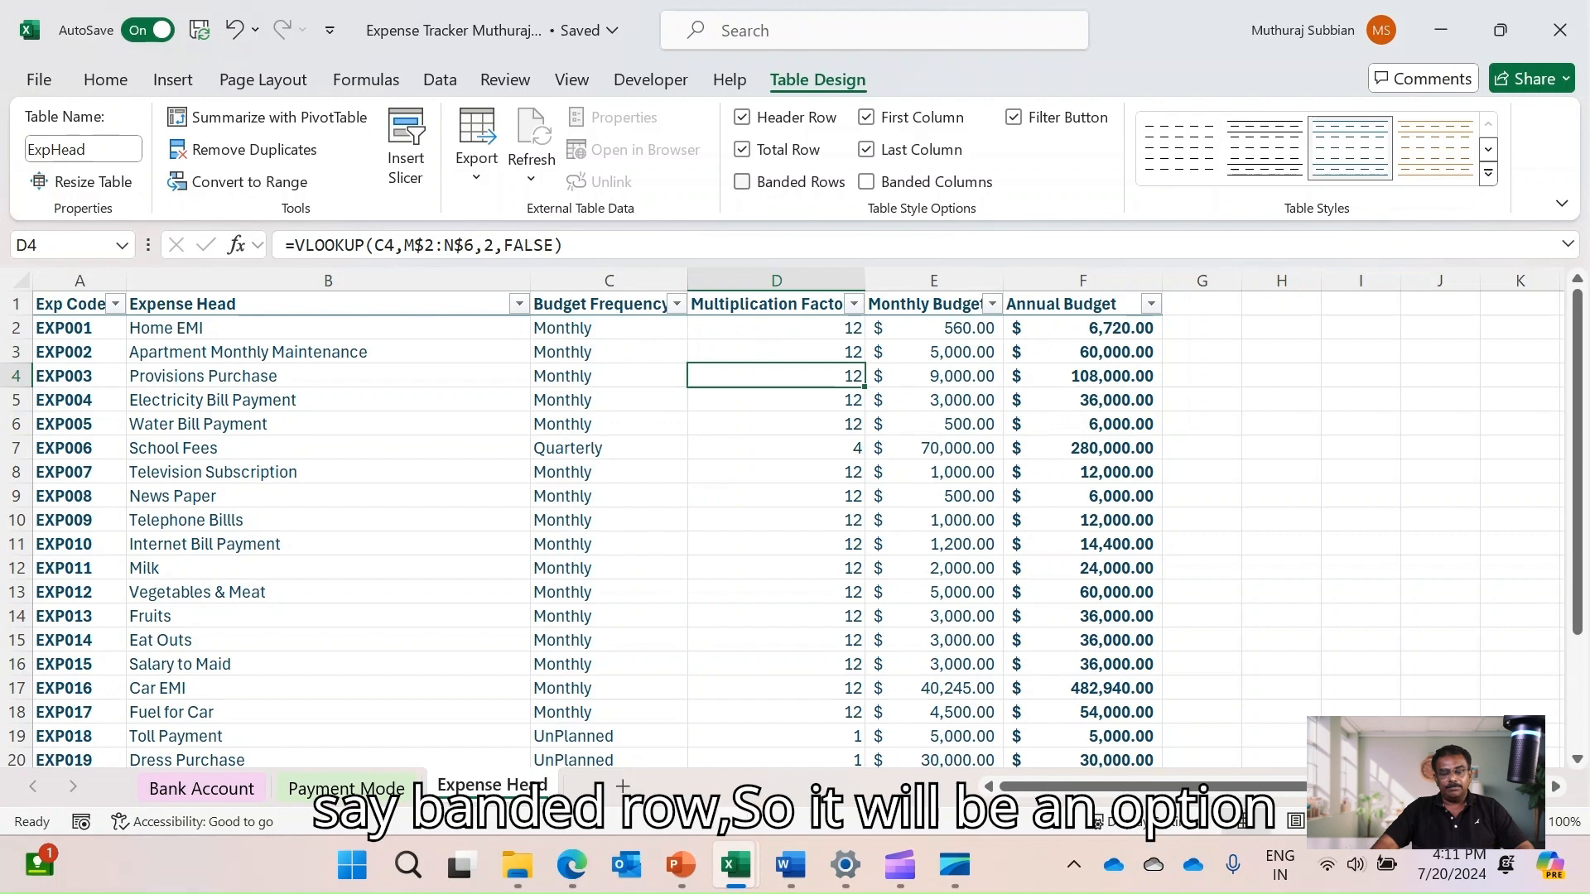
{"action": "left_click", "coordinate": [742, 181]}
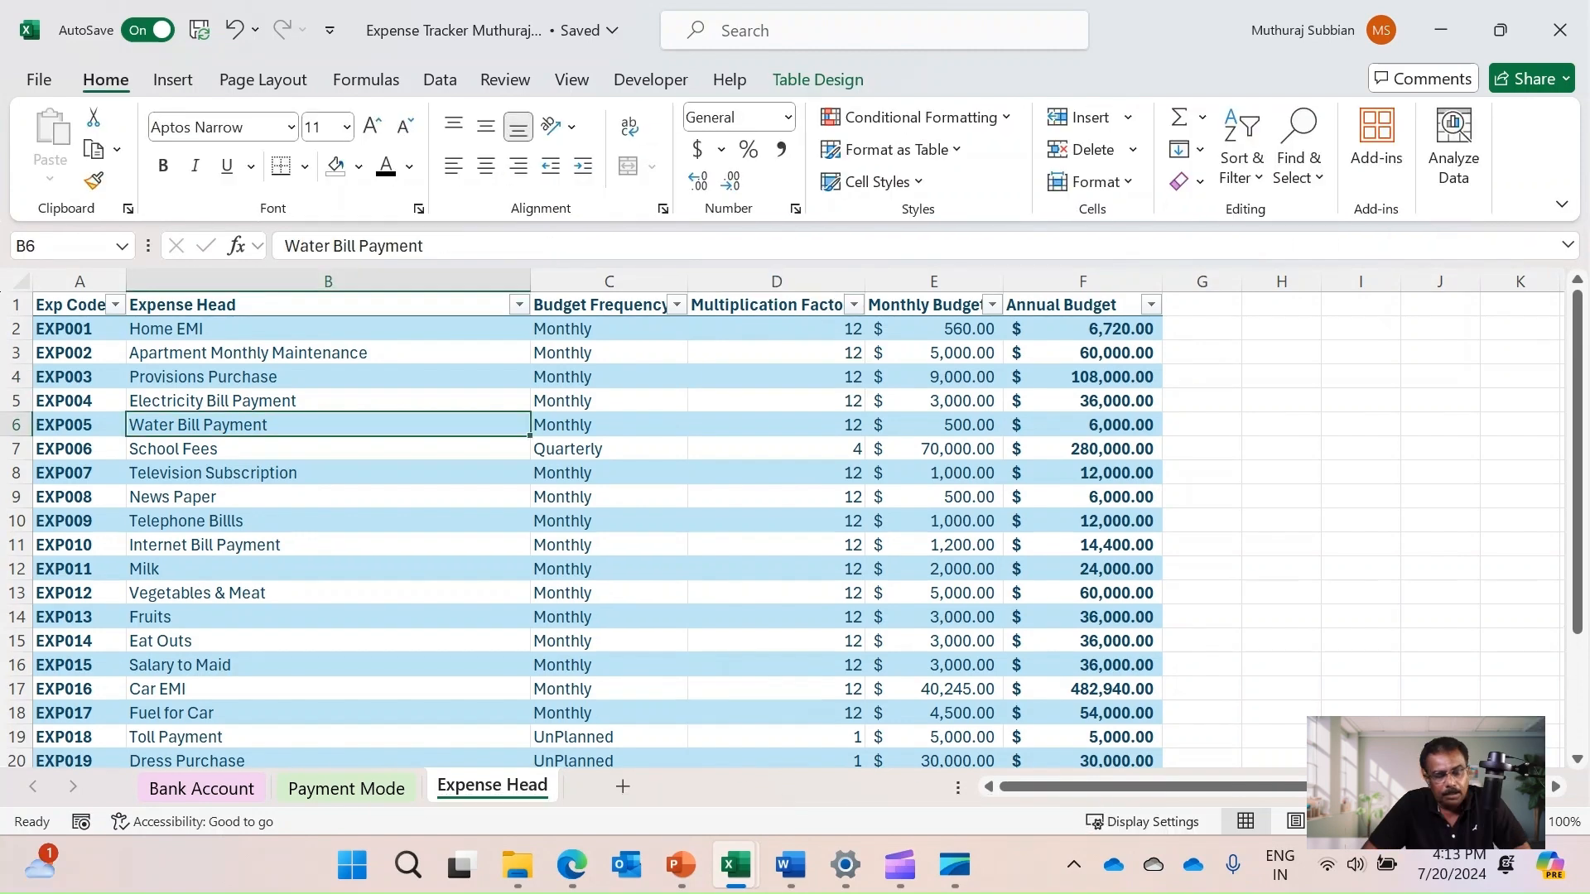
Apply the Medium style with dark blue headers and grey banding to the ExpHead table
{"action": "left_click", "coordinate": [328, 377]}
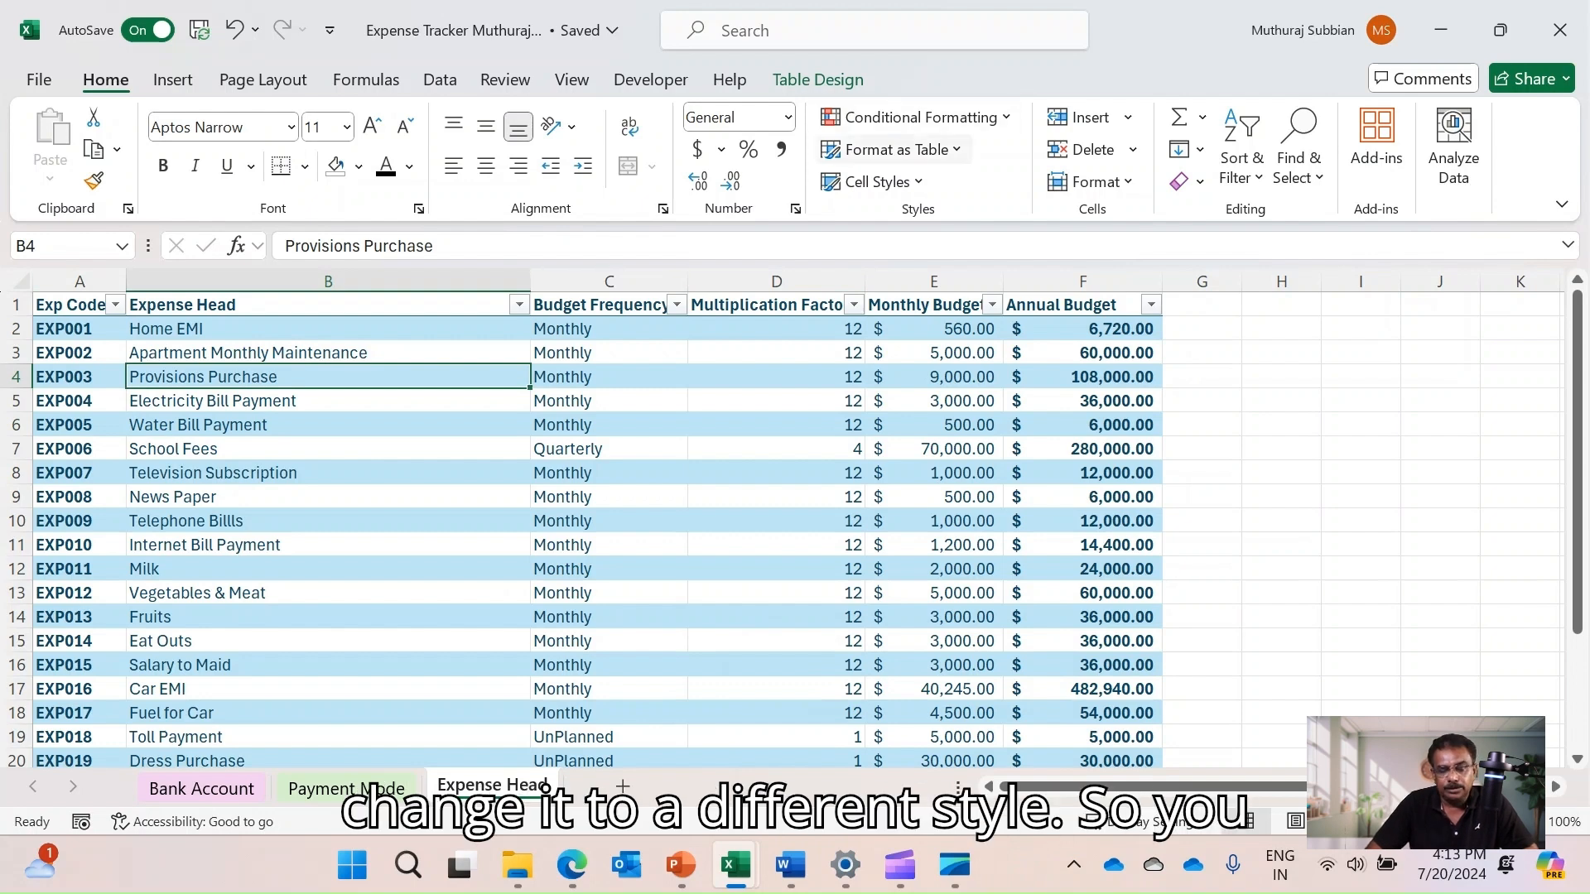
{"action": "left_click", "coordinate": [817, 80]}
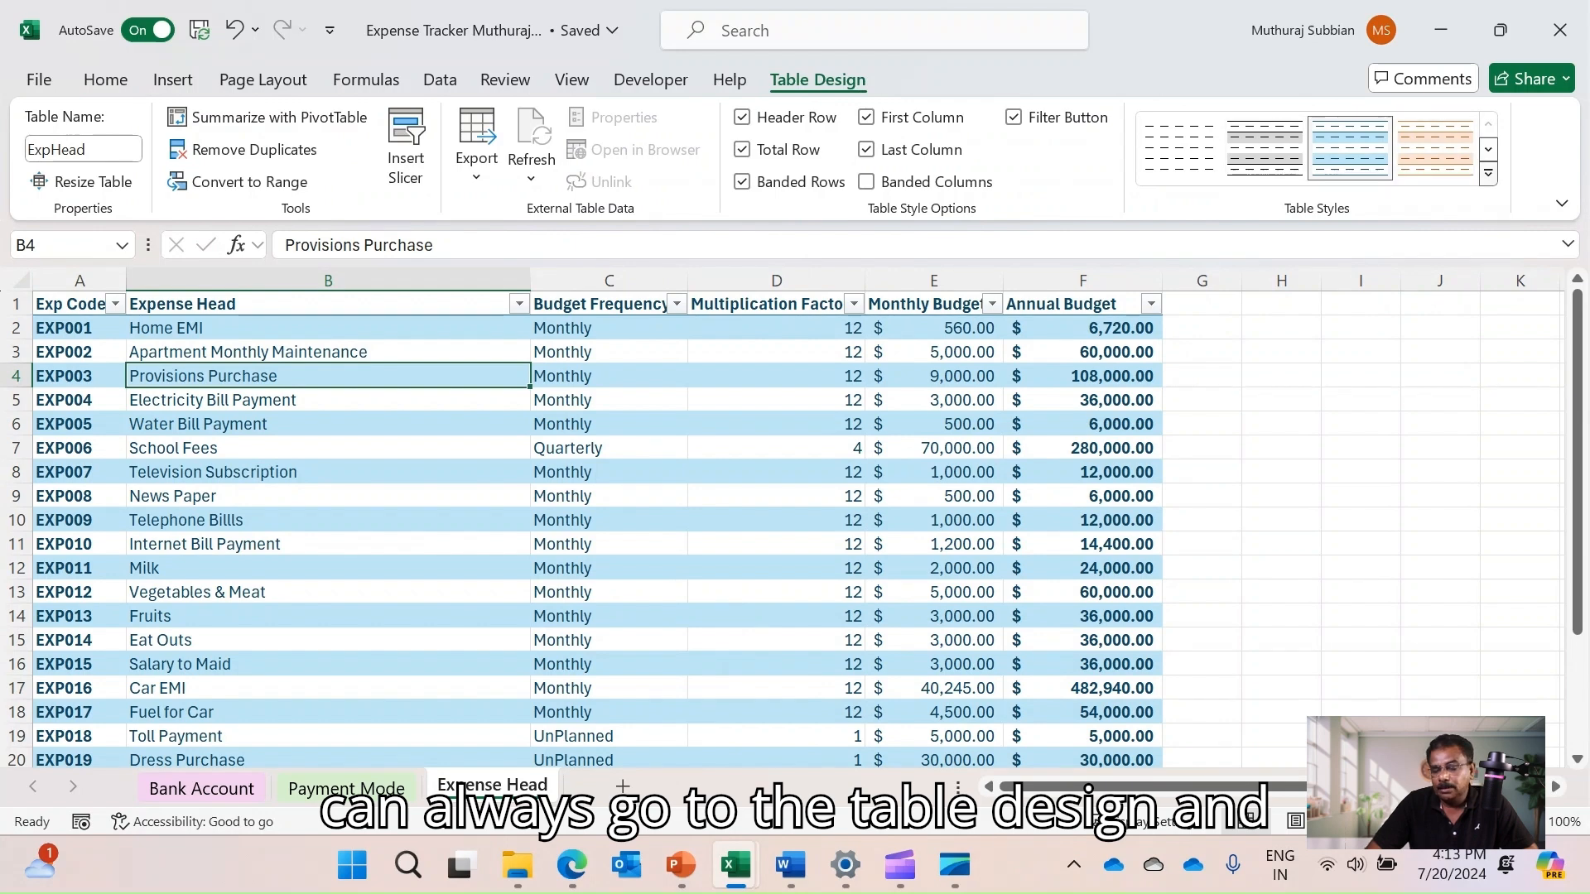
{"action": "left_click", "coordinate": [1488, 173]}
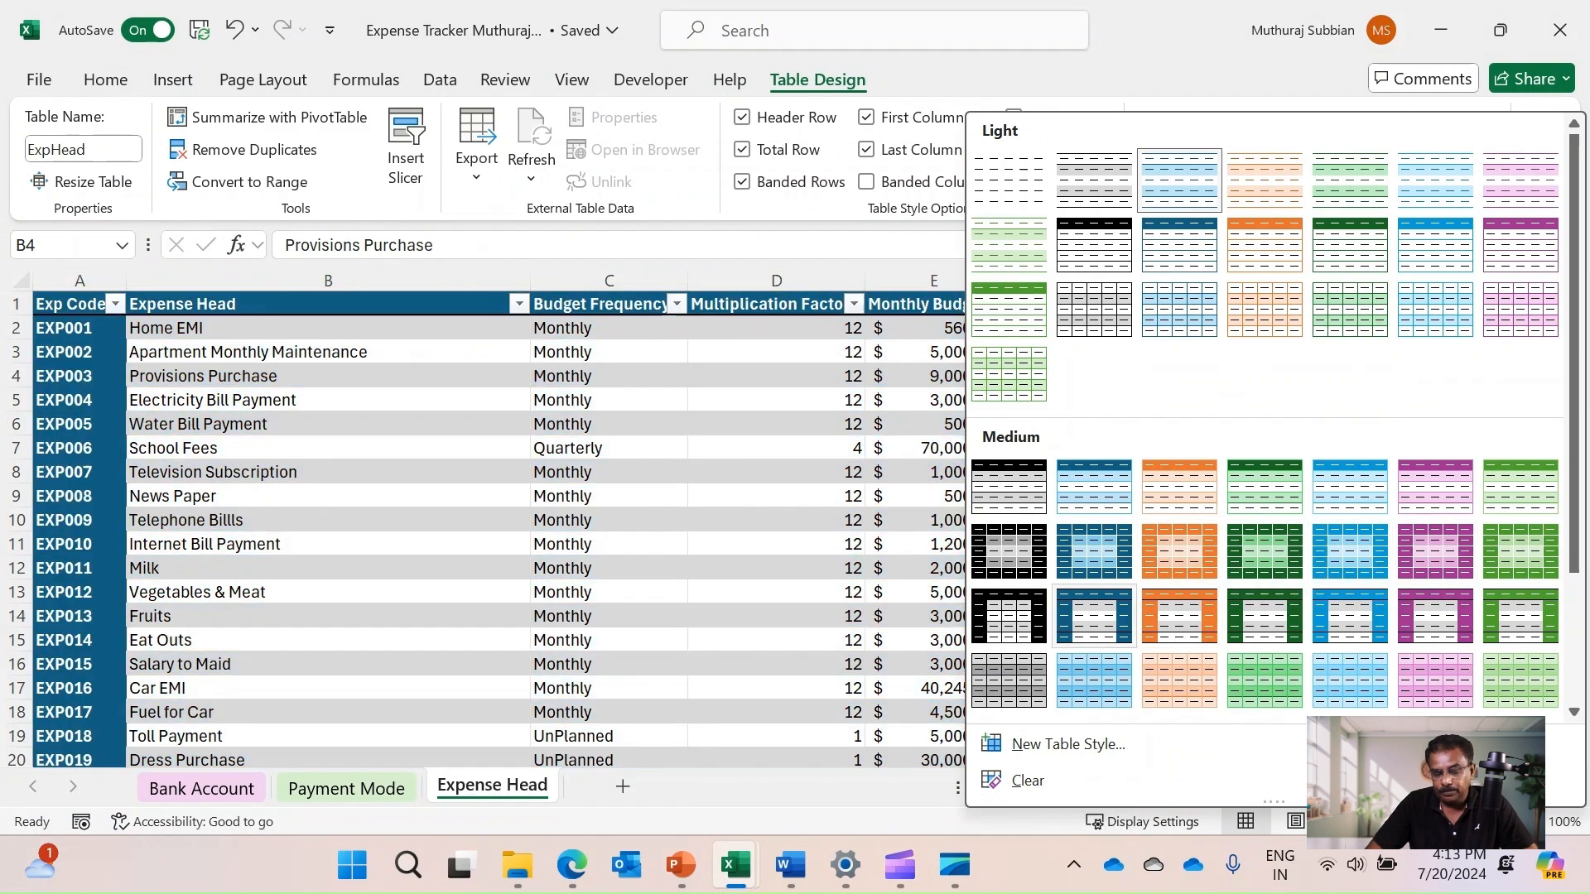
{"action": "left_click", "coordinate": [1094, 616]}
{"action": "left_click", "coordinate": [776, 520]}
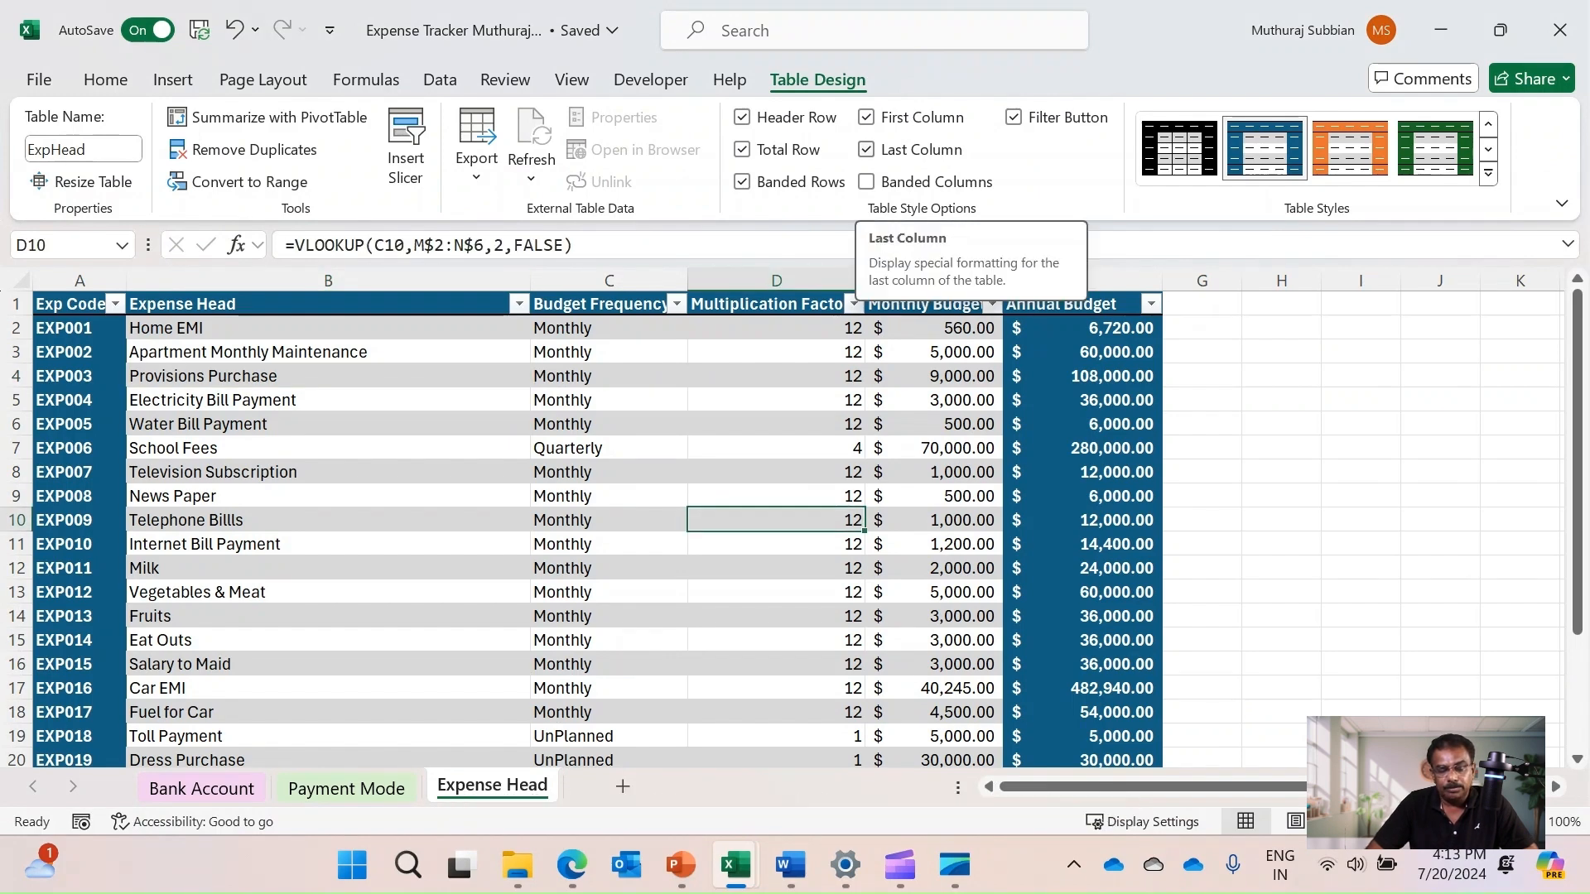
Turn off the Last Column and First Column style options for the ExpHead table
{"action": "left_click", "coordinate": [865, 149]}
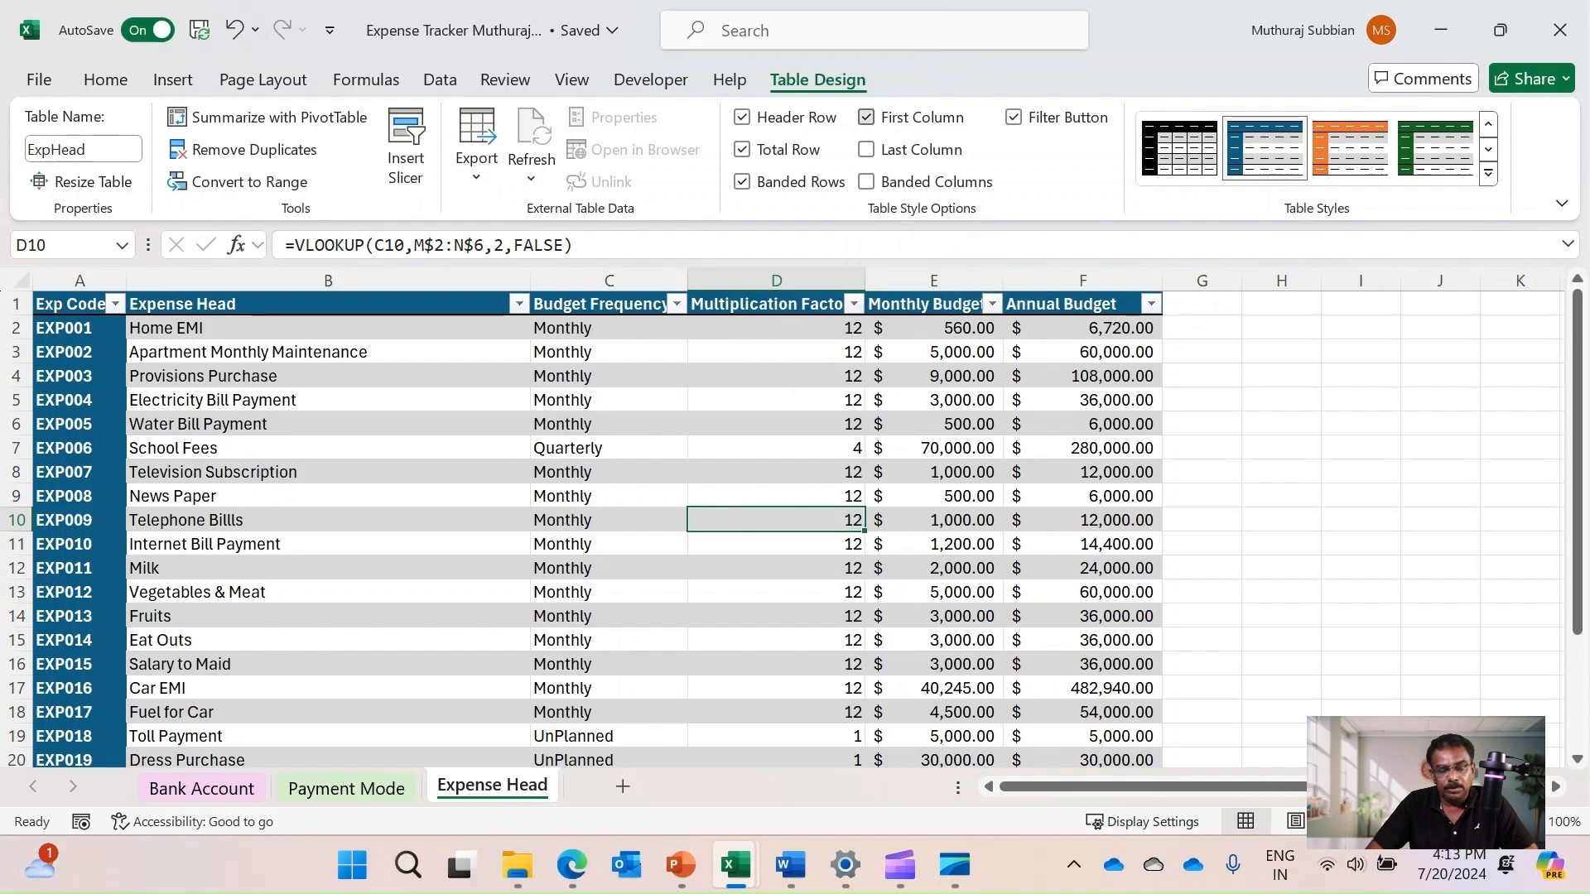
{"action": "left_click", "coordinate": [865, 117]}
{"action": "scroll", "coordinate": [597, 530], "scroll_direction": "down", "scroll_amount": 4}
{"action": "scroll", "coordinate": [596, 530], "scroll_direction": "up", "scroll_amount": 4}
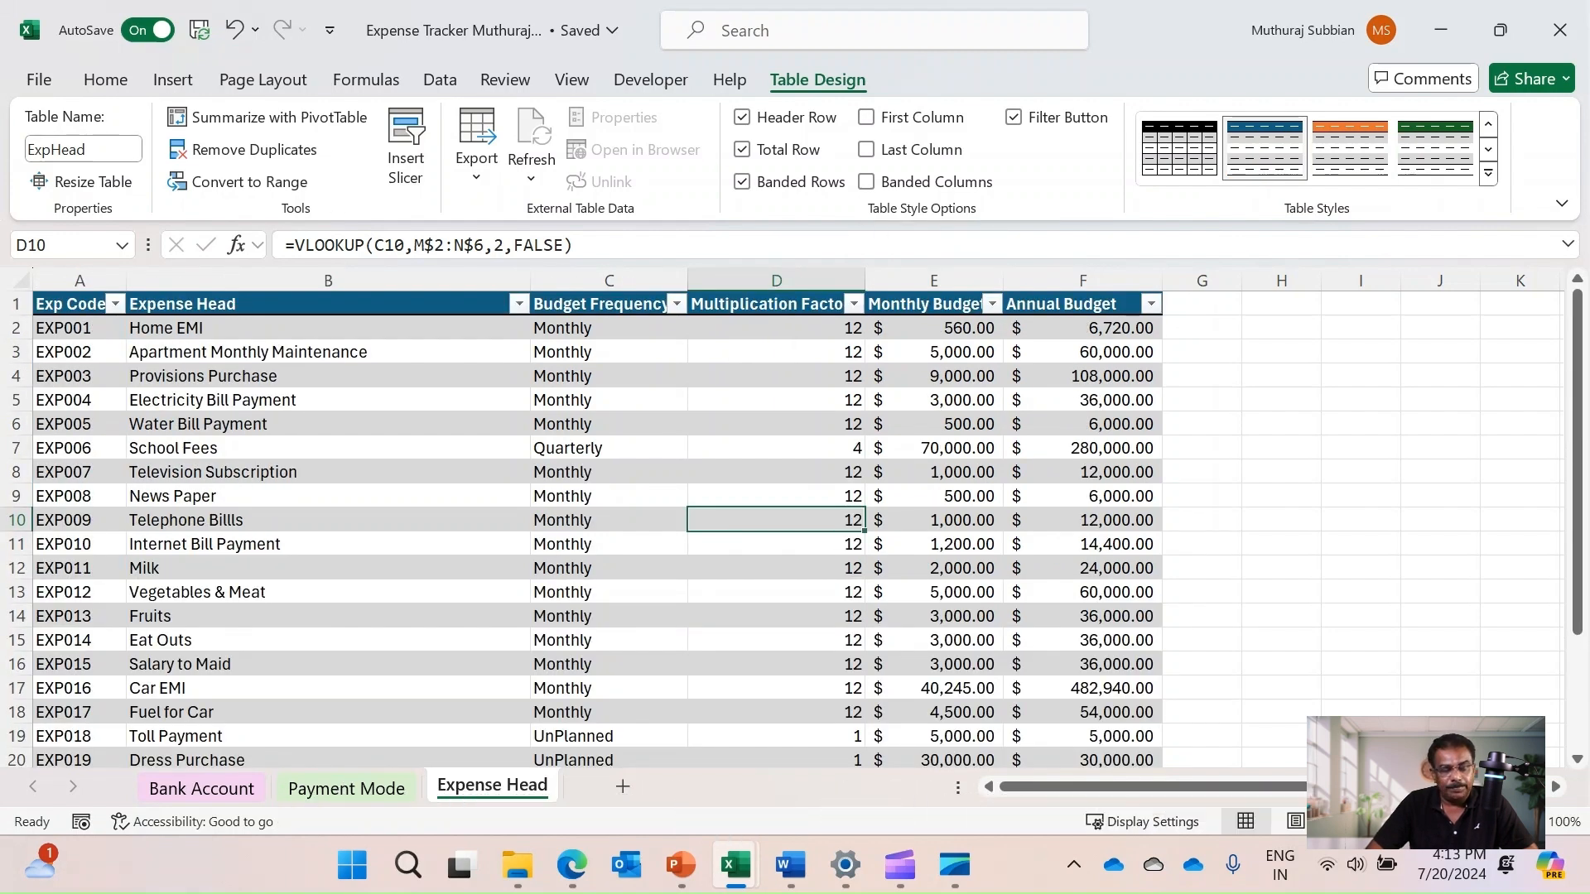
Convert the ExpHead table to a normal range
{"action": "left_click", "coordinate": [328, 472]}
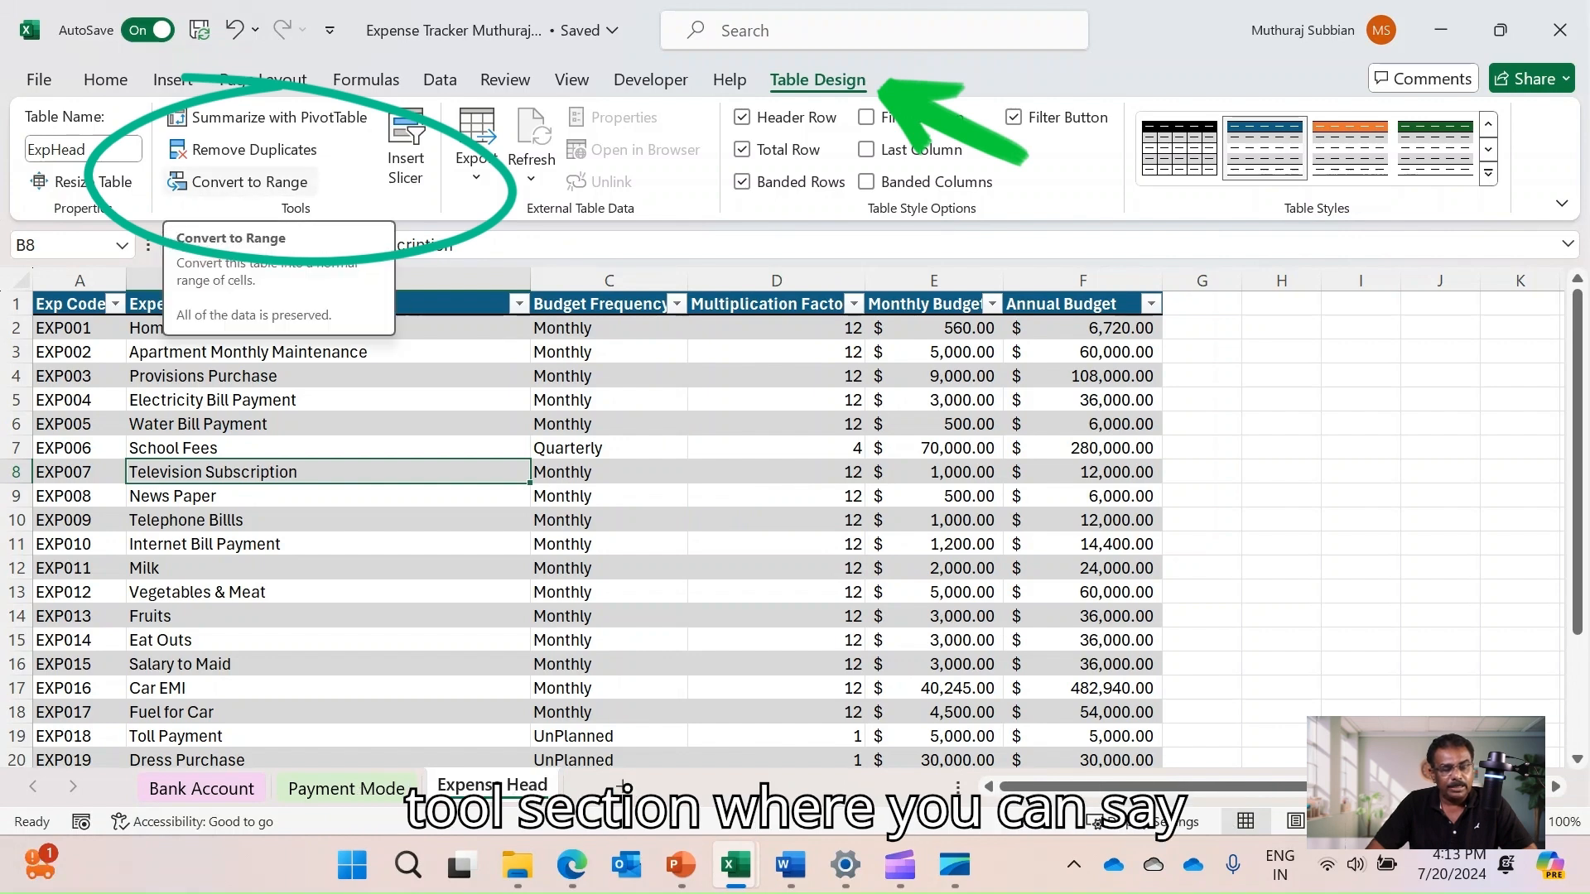
{"action": "left_click", "coordinate": [249, 182]}
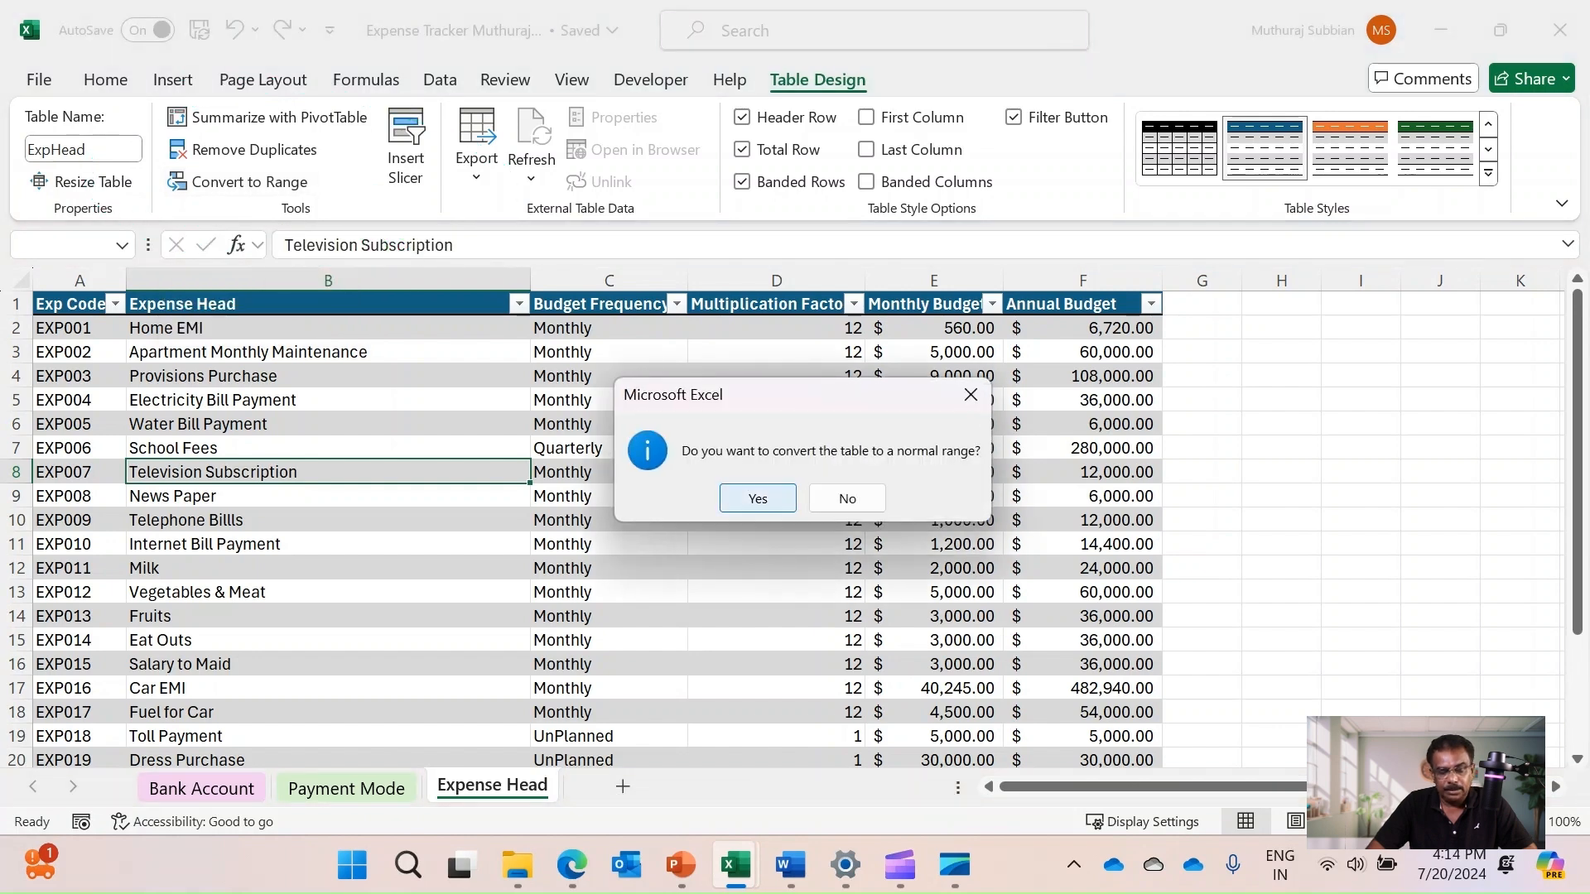
{"action": "key", "text": "Return"}
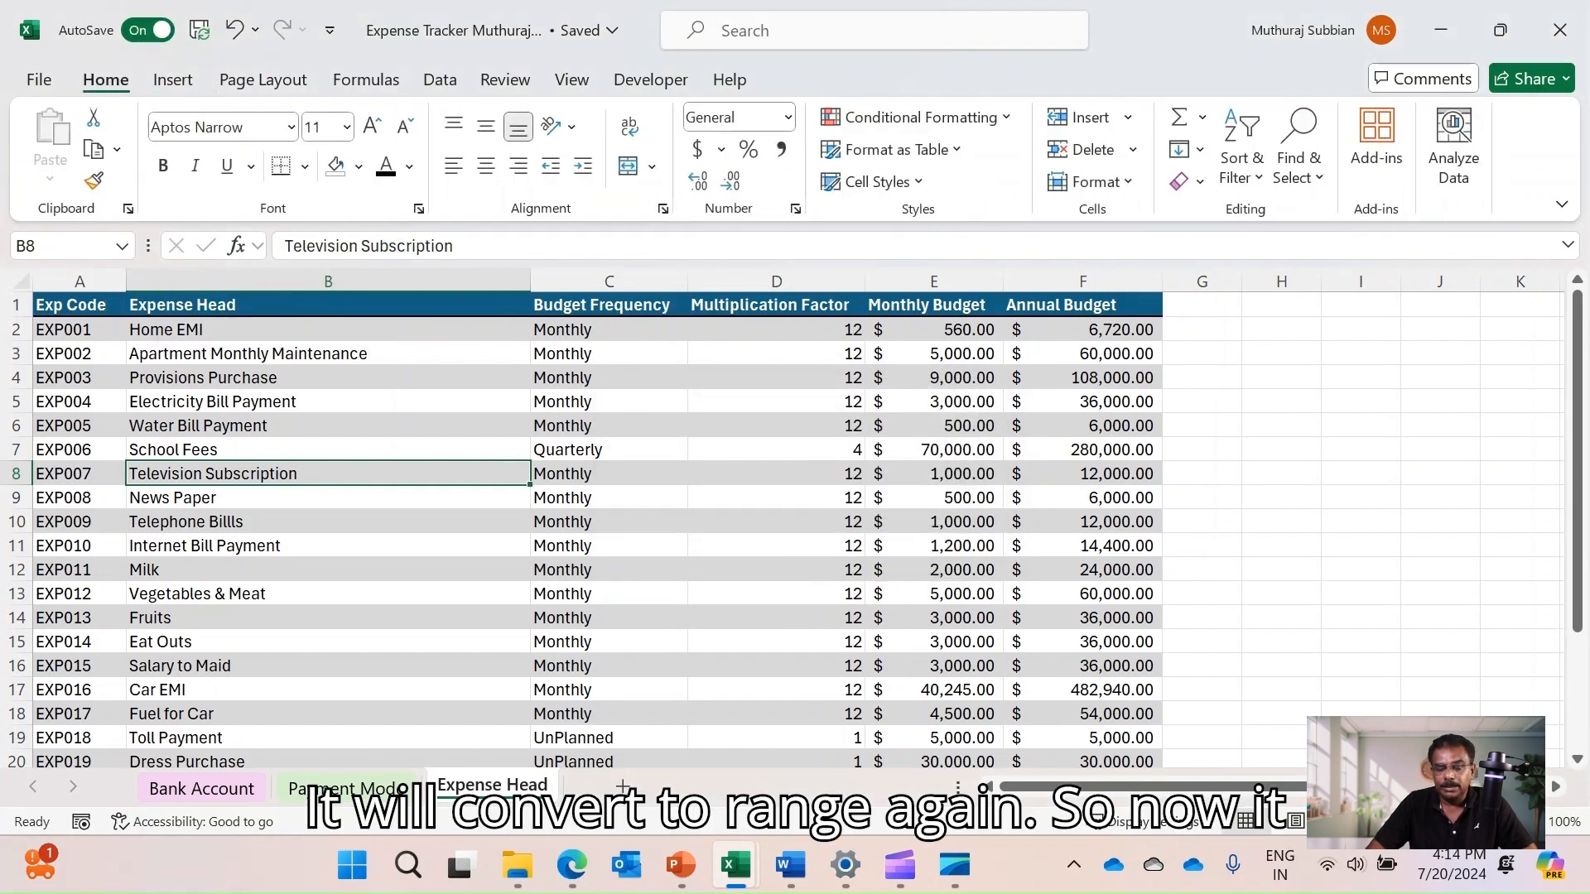
{"action": "left_click", "coordinate": [328, 498]}
{"action": "left_click", "coordinate": [609, 473]}
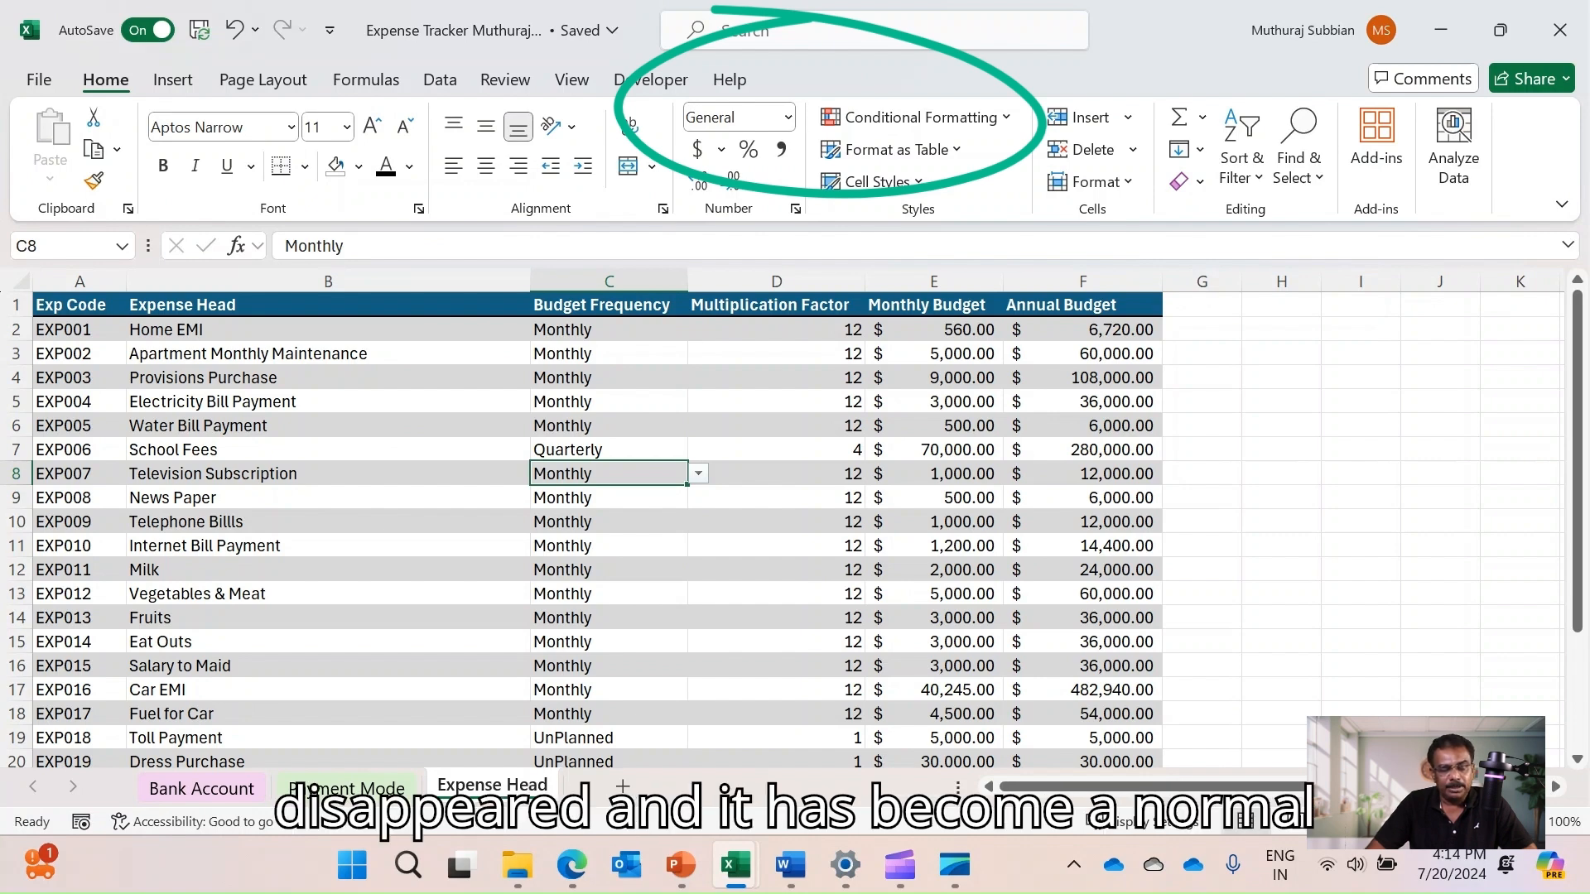
Format the range A1:F25 as a table with headers, using the Light style with a dark blue header
{"action": "left_click", "coordinate": [328, 402]}
{"action": "left_click", "coordinate": [328, 329]}
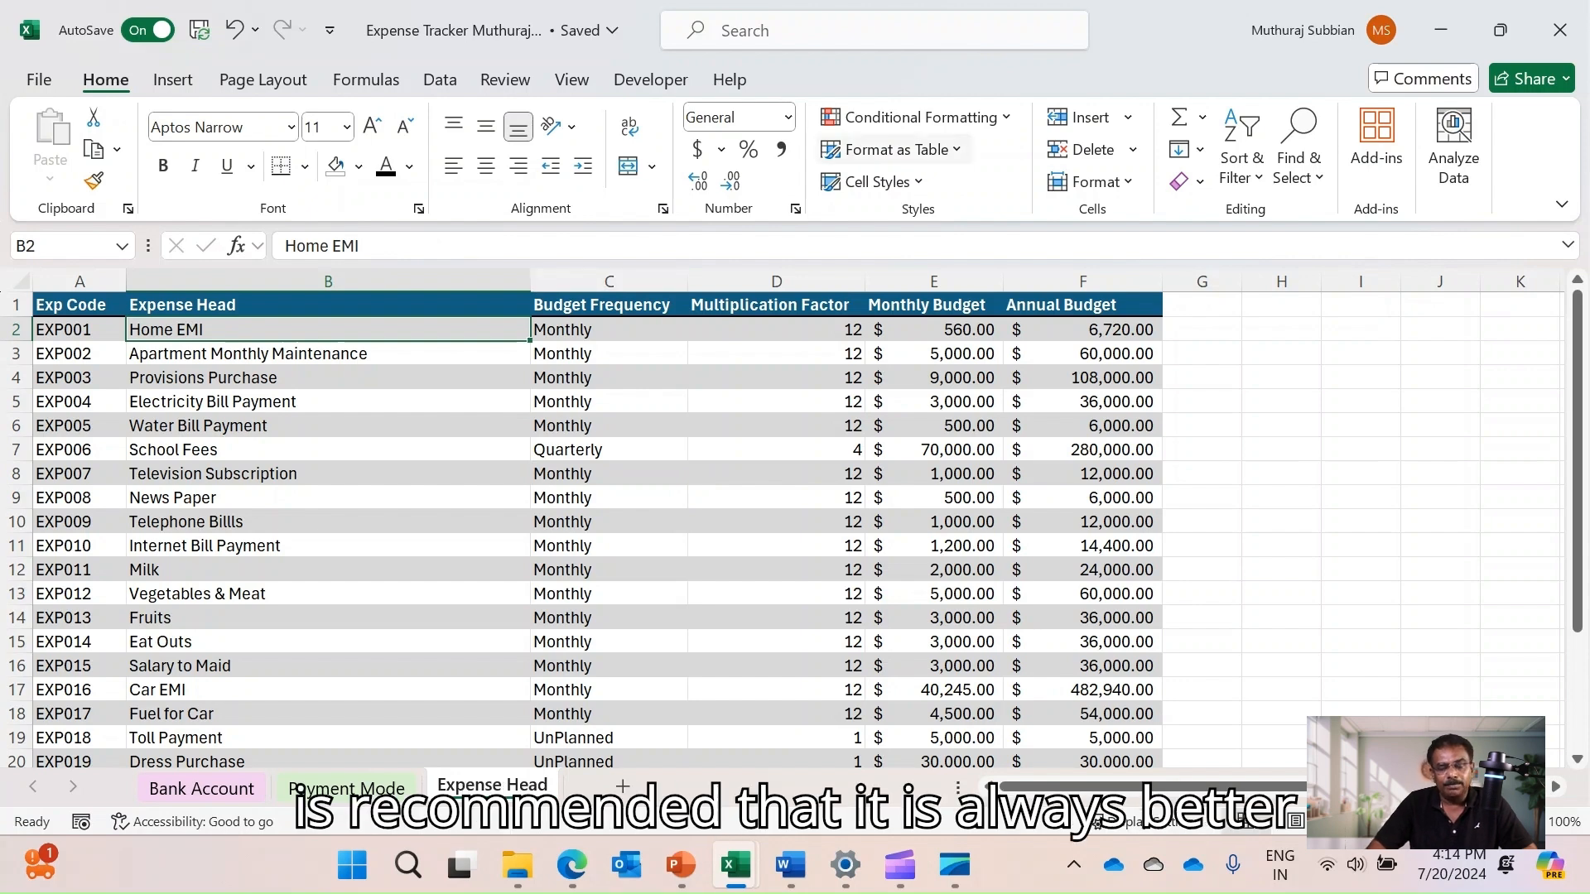
{"action": "left_click", "coordinate": [896, 150]}
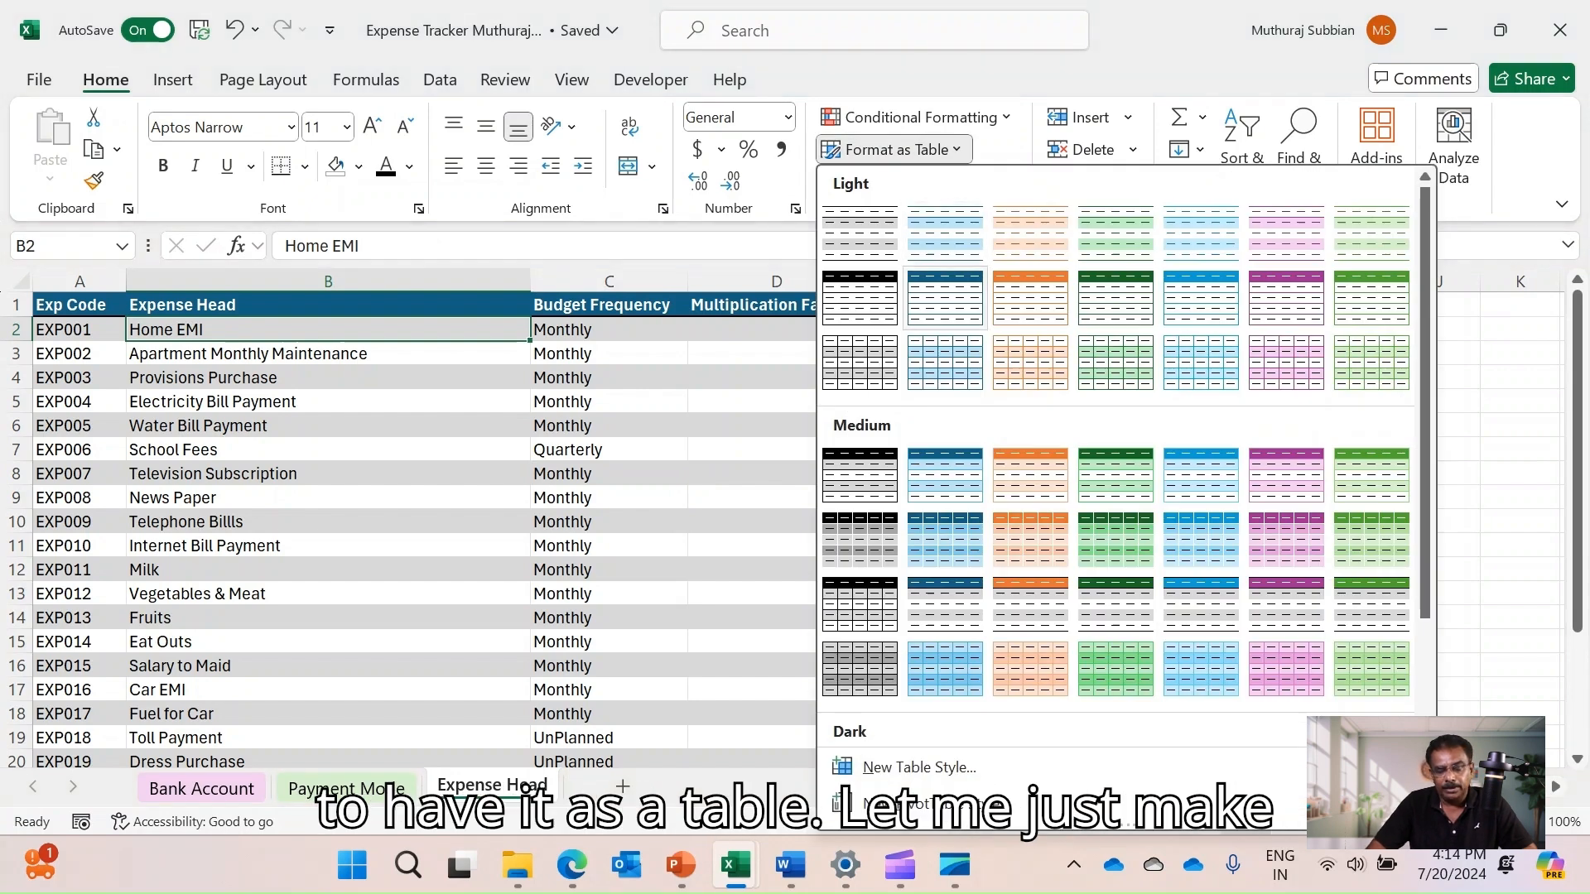
{"action": "left_click", "coordinate": [945, 298]}
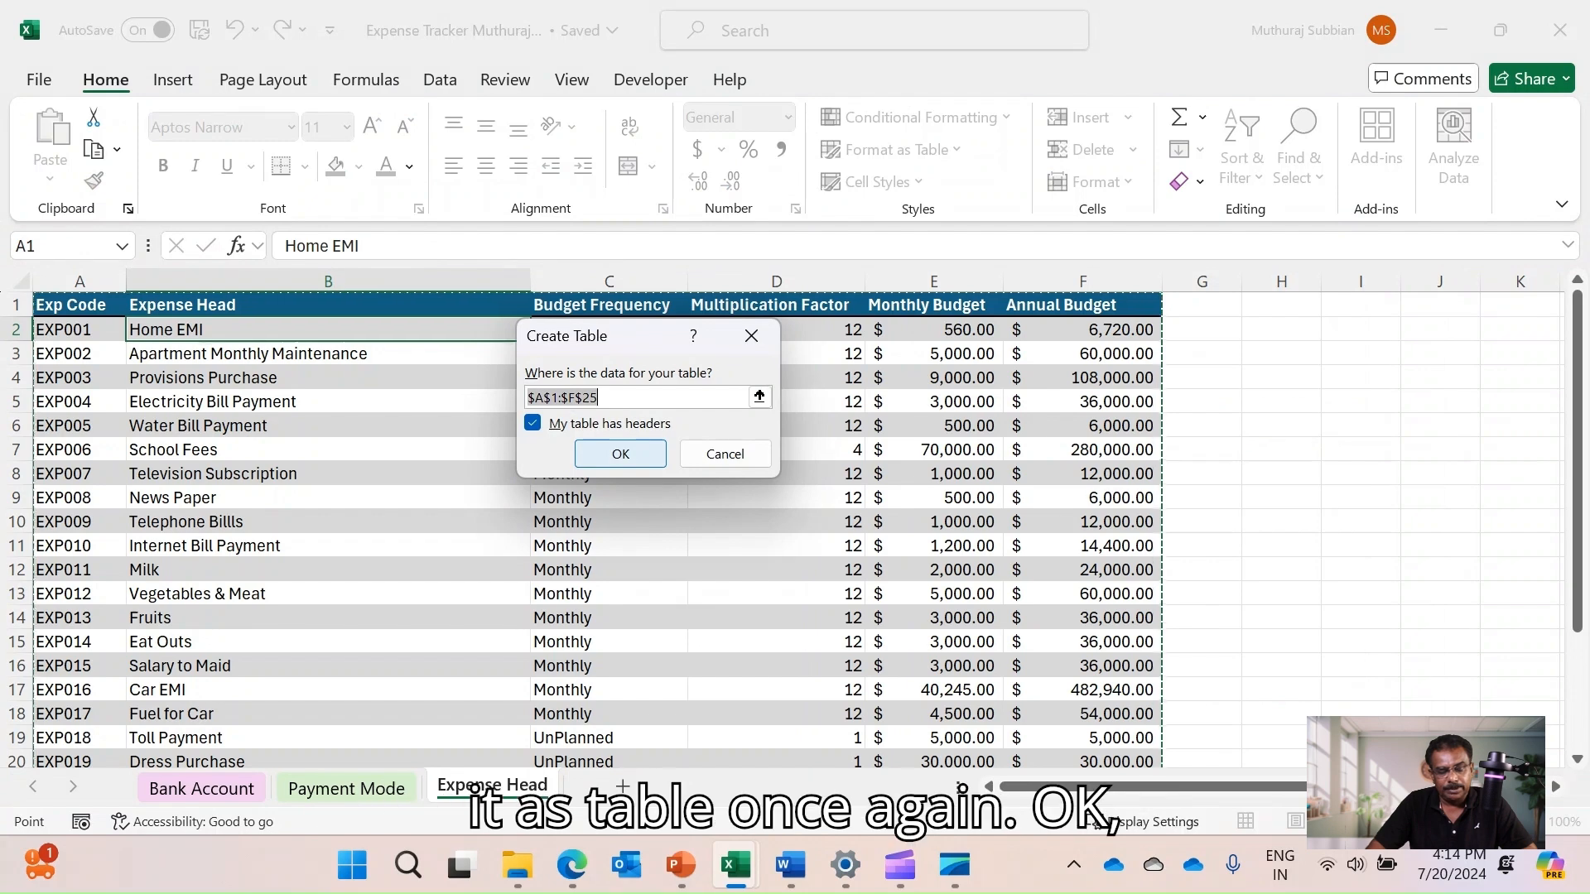
{"action": "key", "text": "Return"}
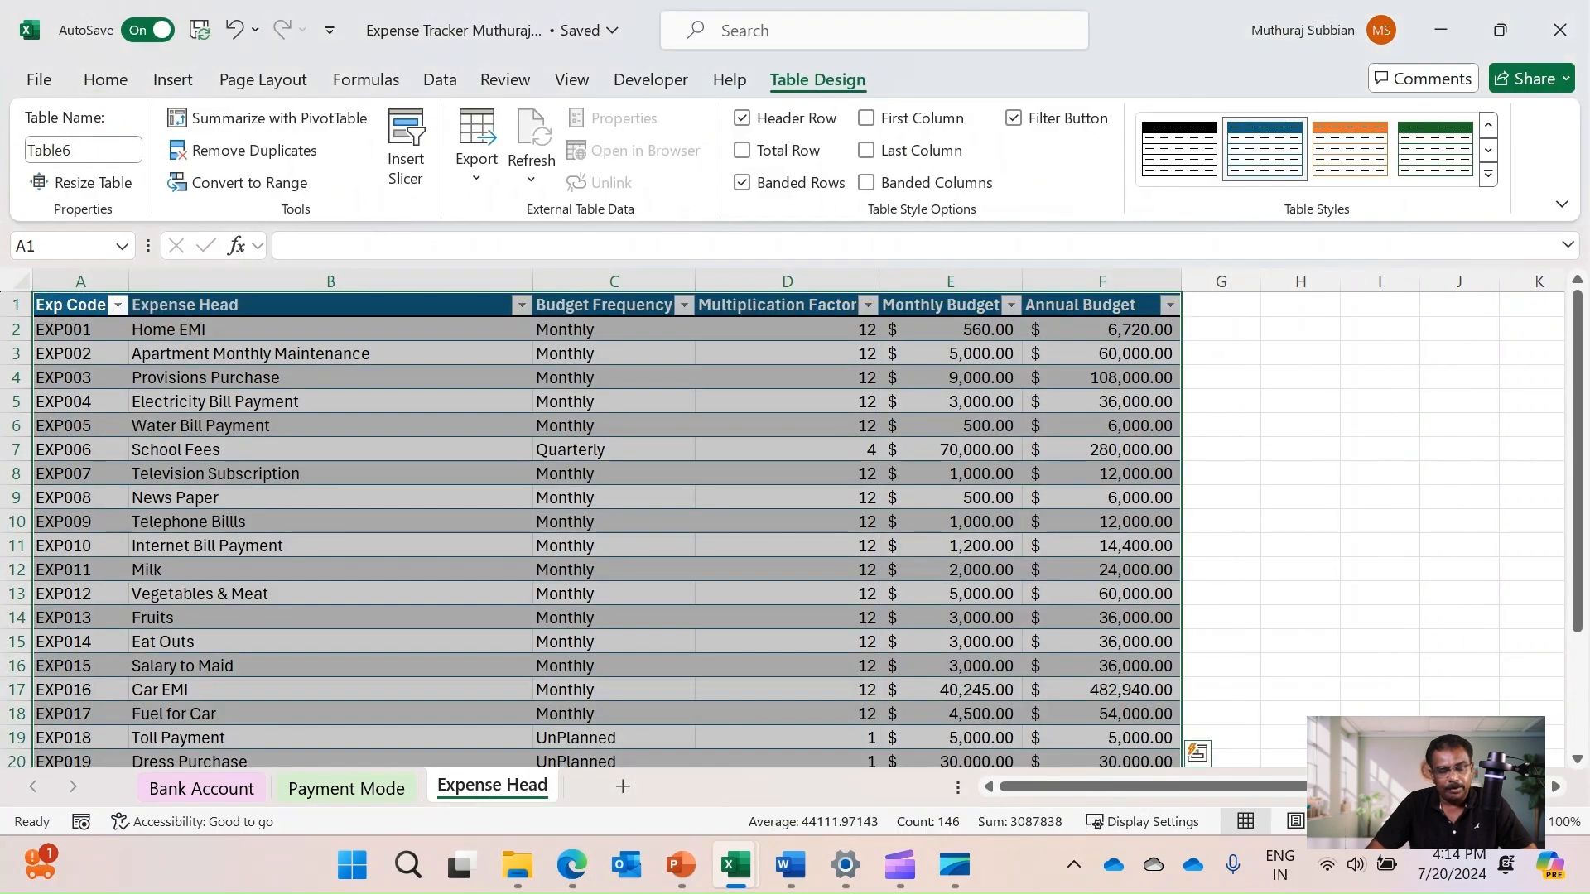
Insert a slicer for the Budget Frequency column of the table
{"action": "left_click", "coordinate": [330, 474]}
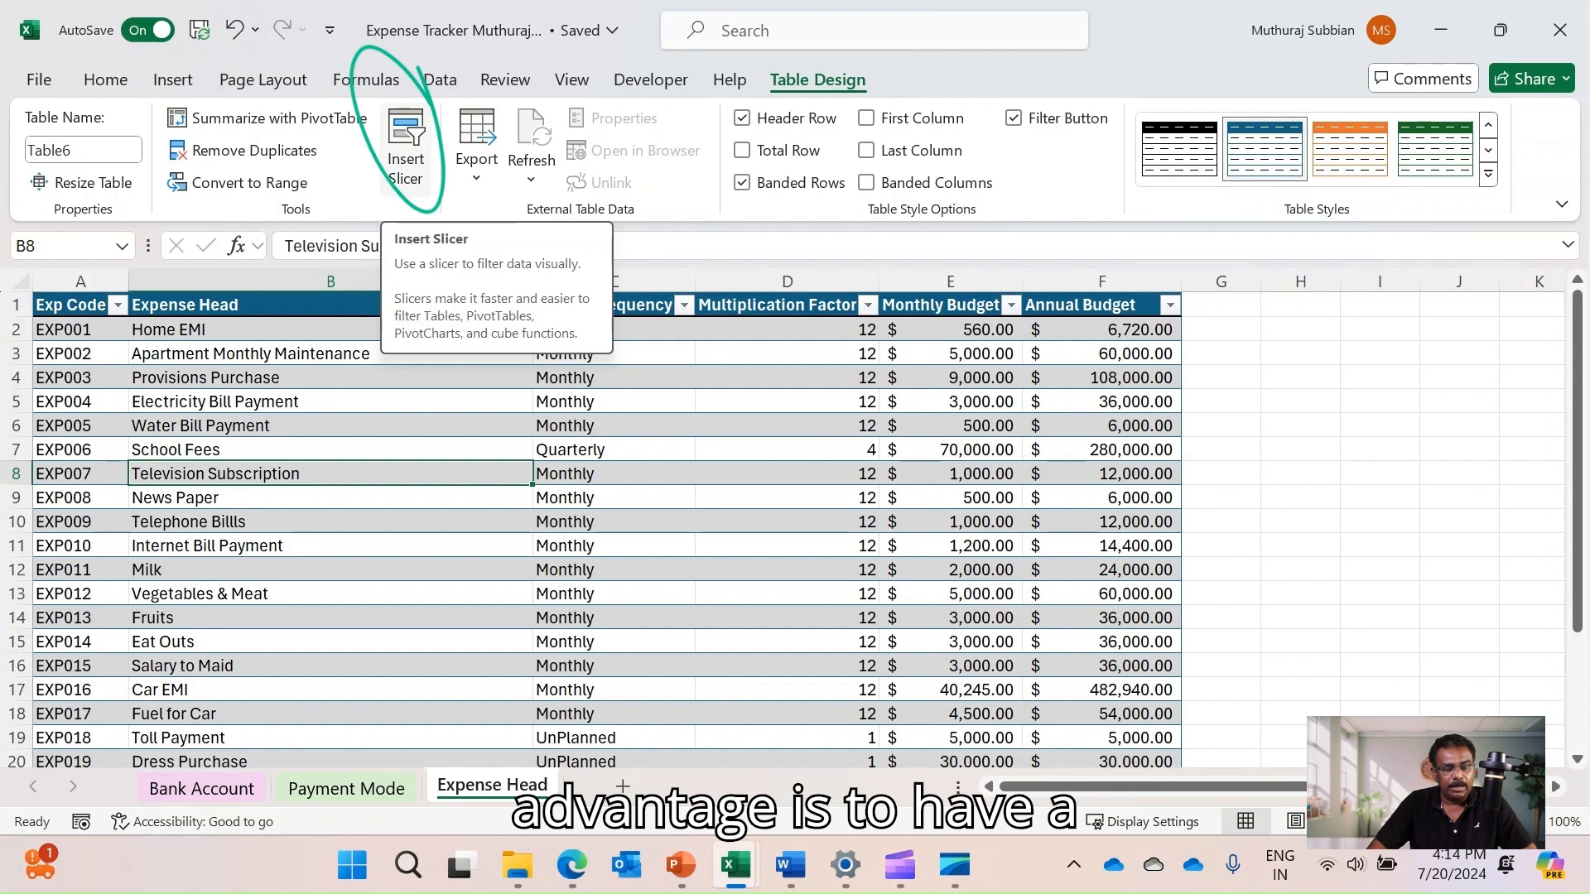
{"action": "left_click", "coordinate": [406, 149]}
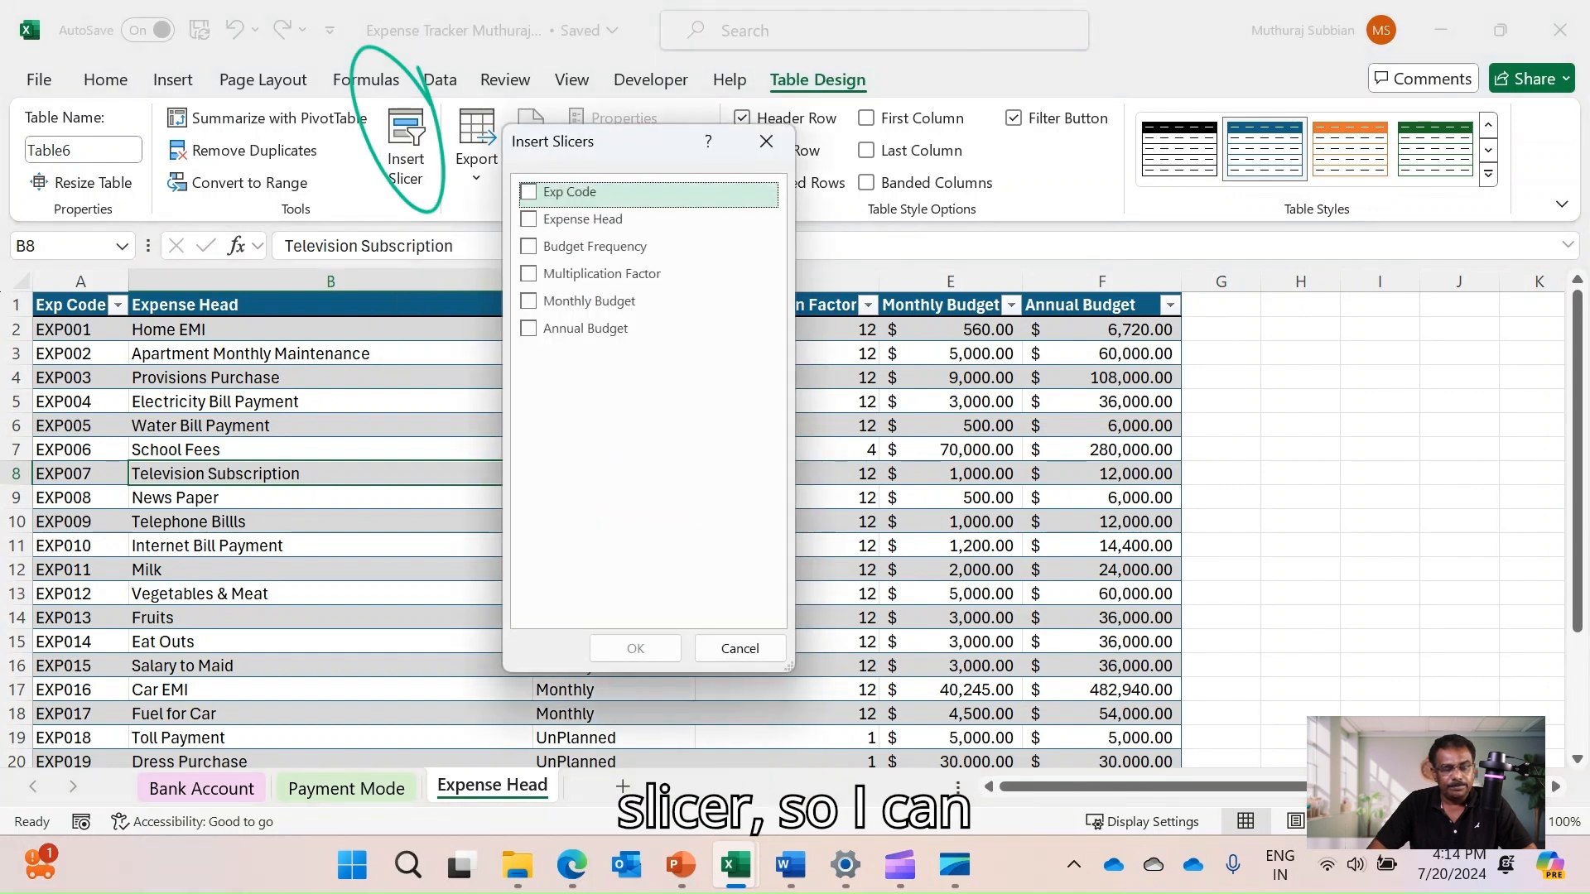
{"action": "left_click_drag", "start_coordinate": [609, 138], "coordinate": [738, 159]}
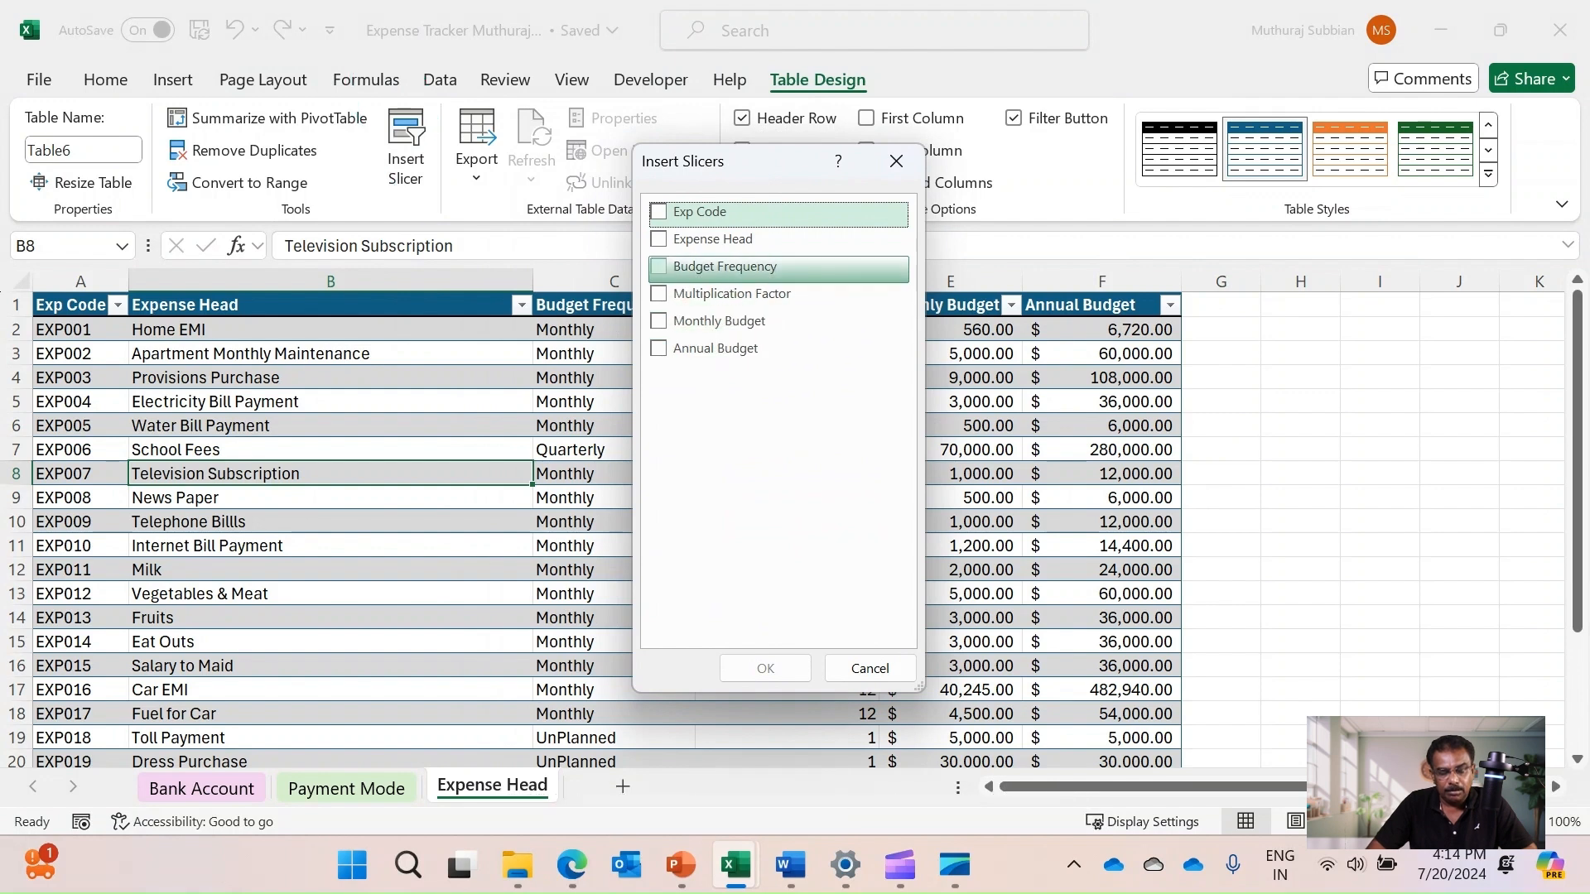
{"action": "left_click", "coordinate": [720, 266]}
{"action": "left_click", "coordinate": [764, 667]}
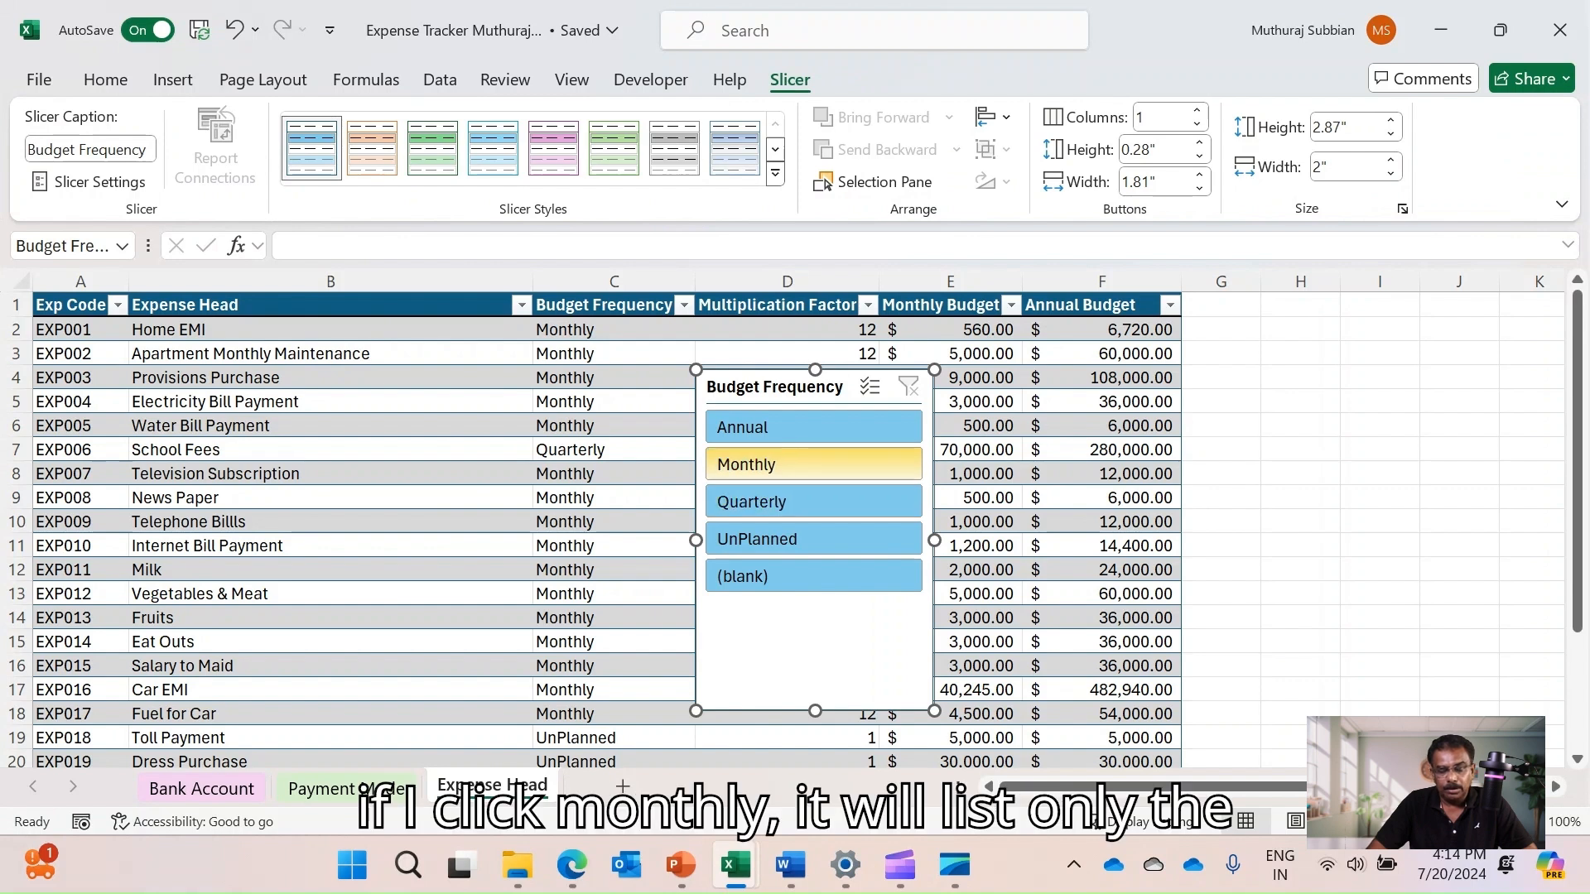
Filter the table with the Budget Frequency slicer by Monthly, Quarterly, UnPlanned and Annual in turn
{"action": "left_click", "coordinate": [813, 463]}
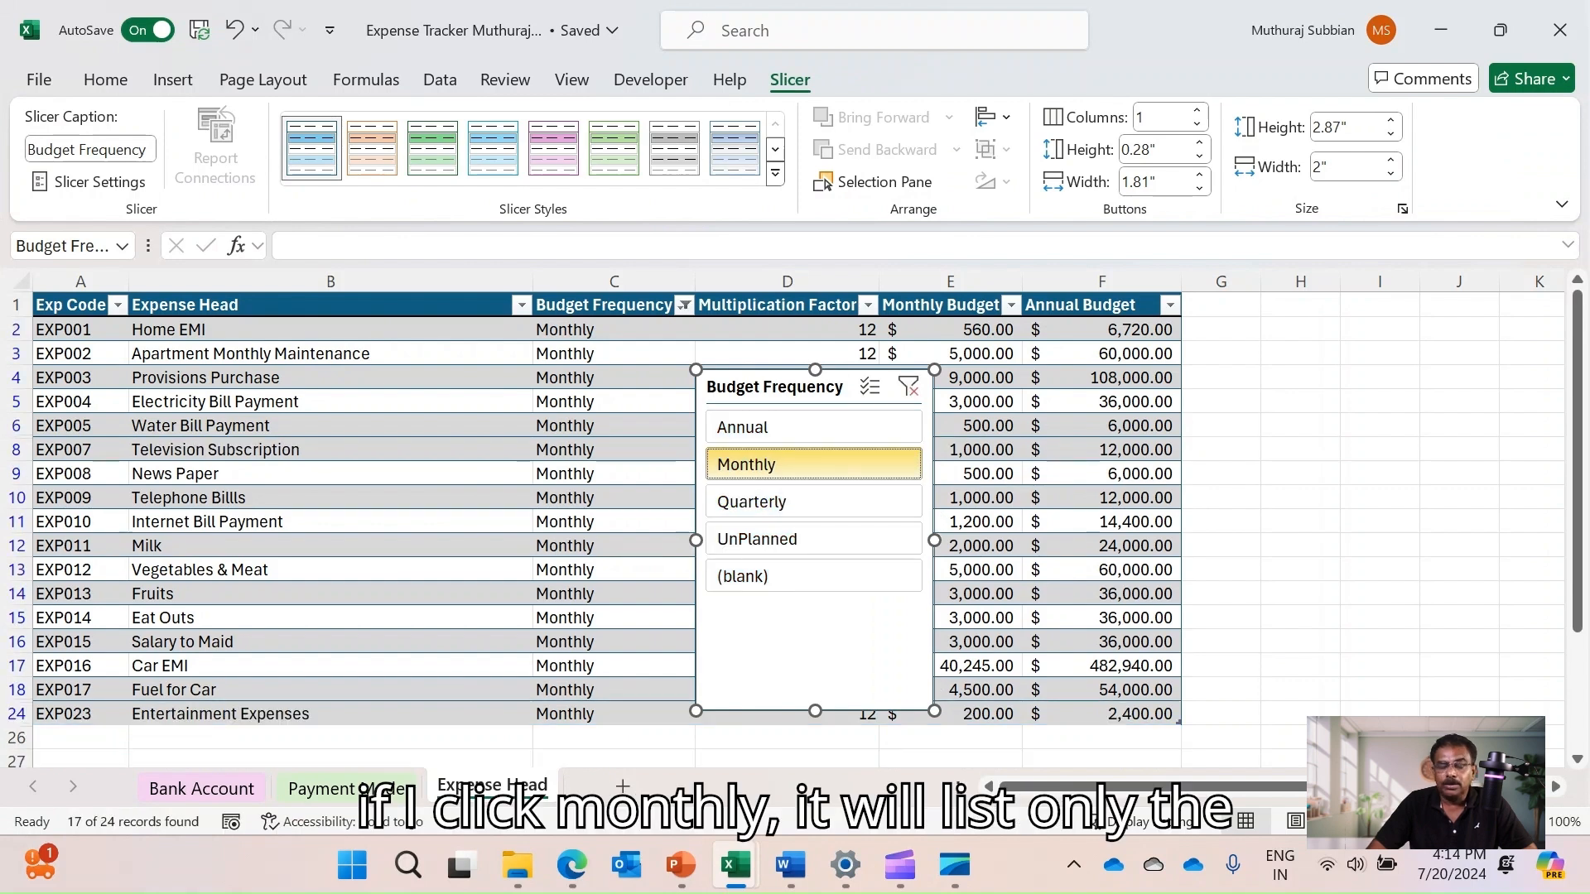
{"action": "left_click", "coordinate": [814, 502]}
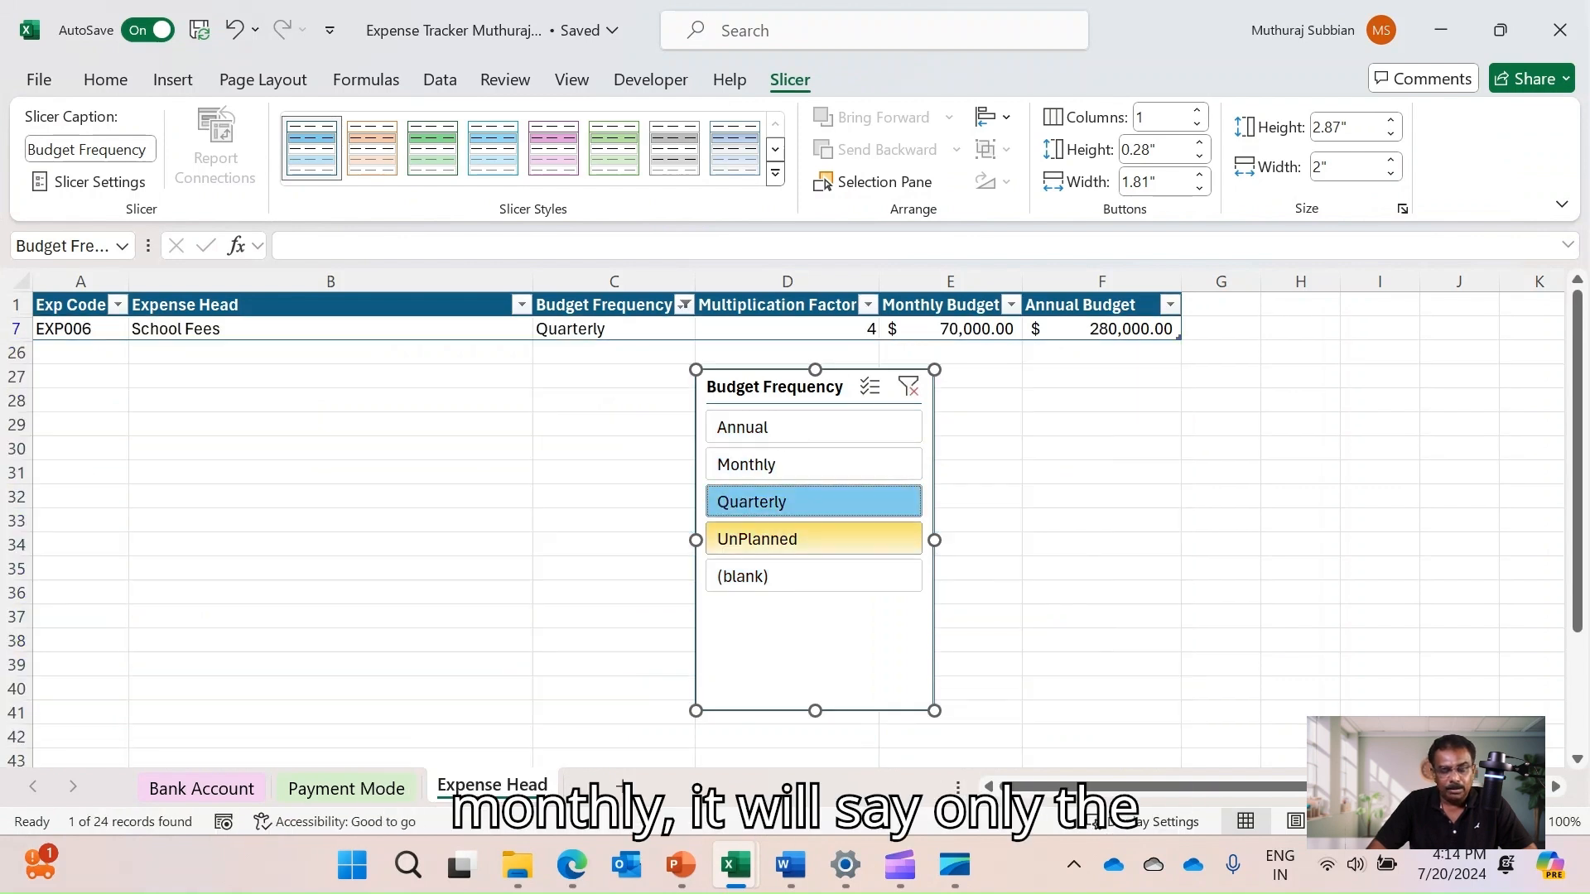
{"action": "left_click", "coordinate": [813, 539]}
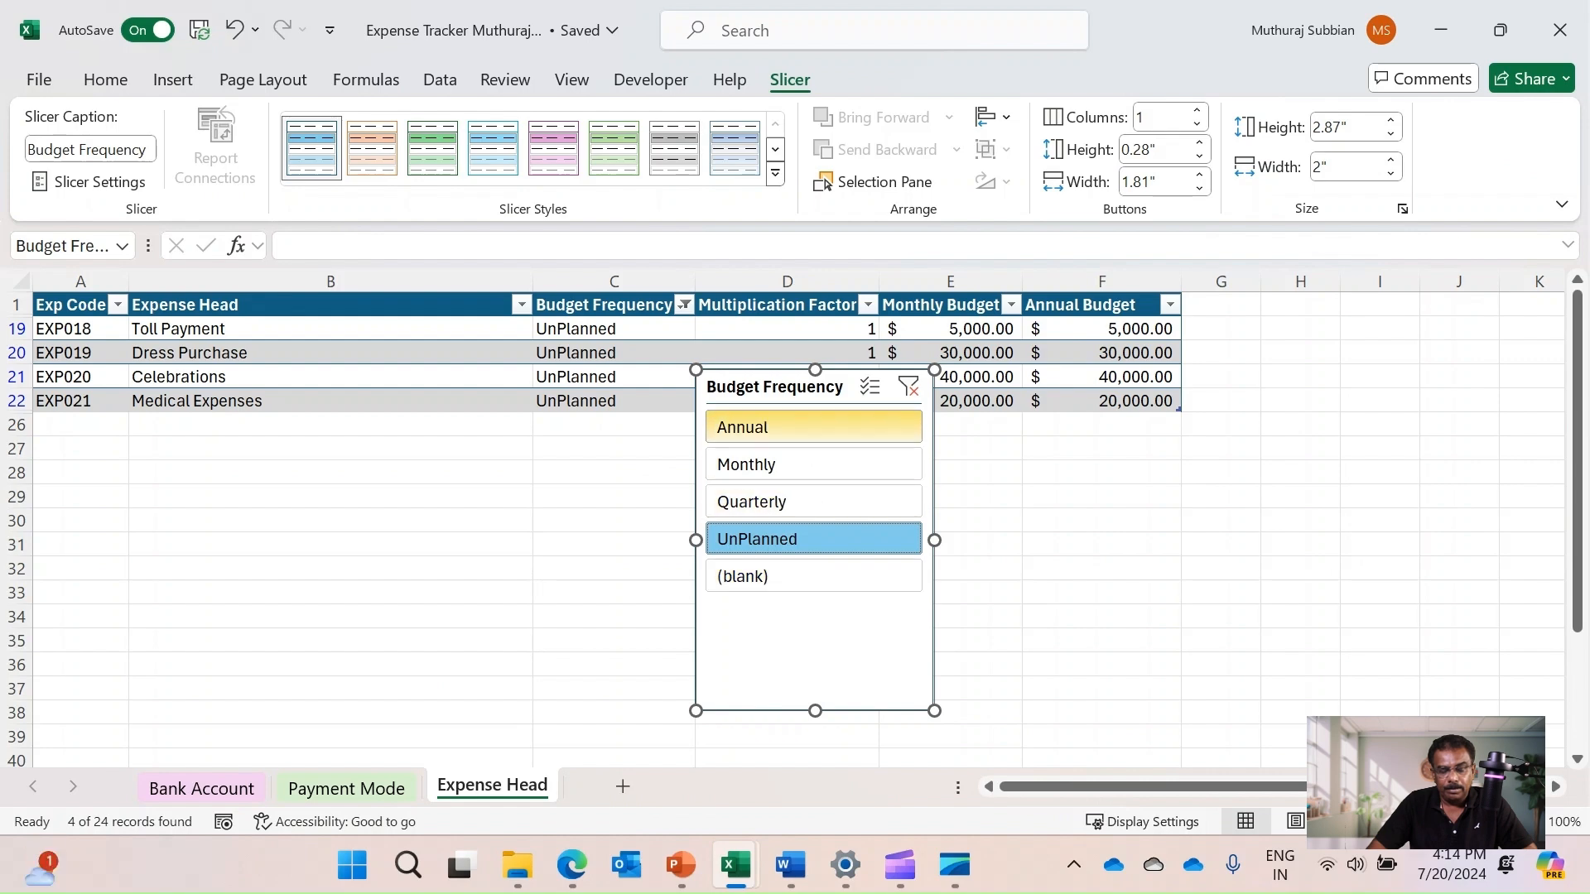
{"action": "left_click", "coordinate": [813, 427]}
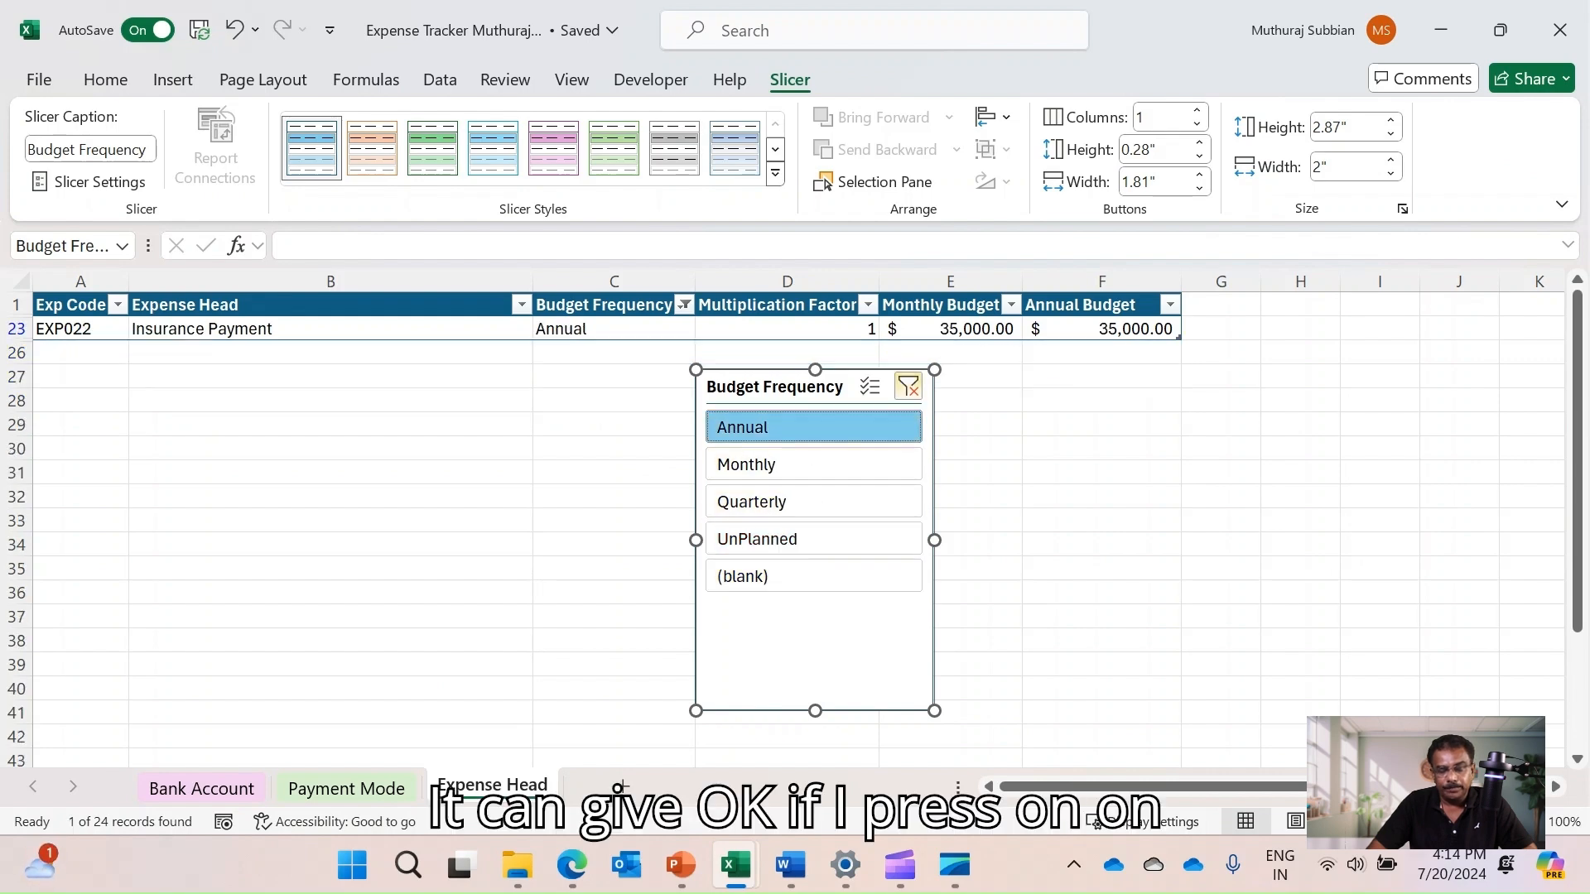
Clear the Budget Frequency filter and delete the slicer from the sheet
{"action": "left_click", "coordinate": [909, 387]}
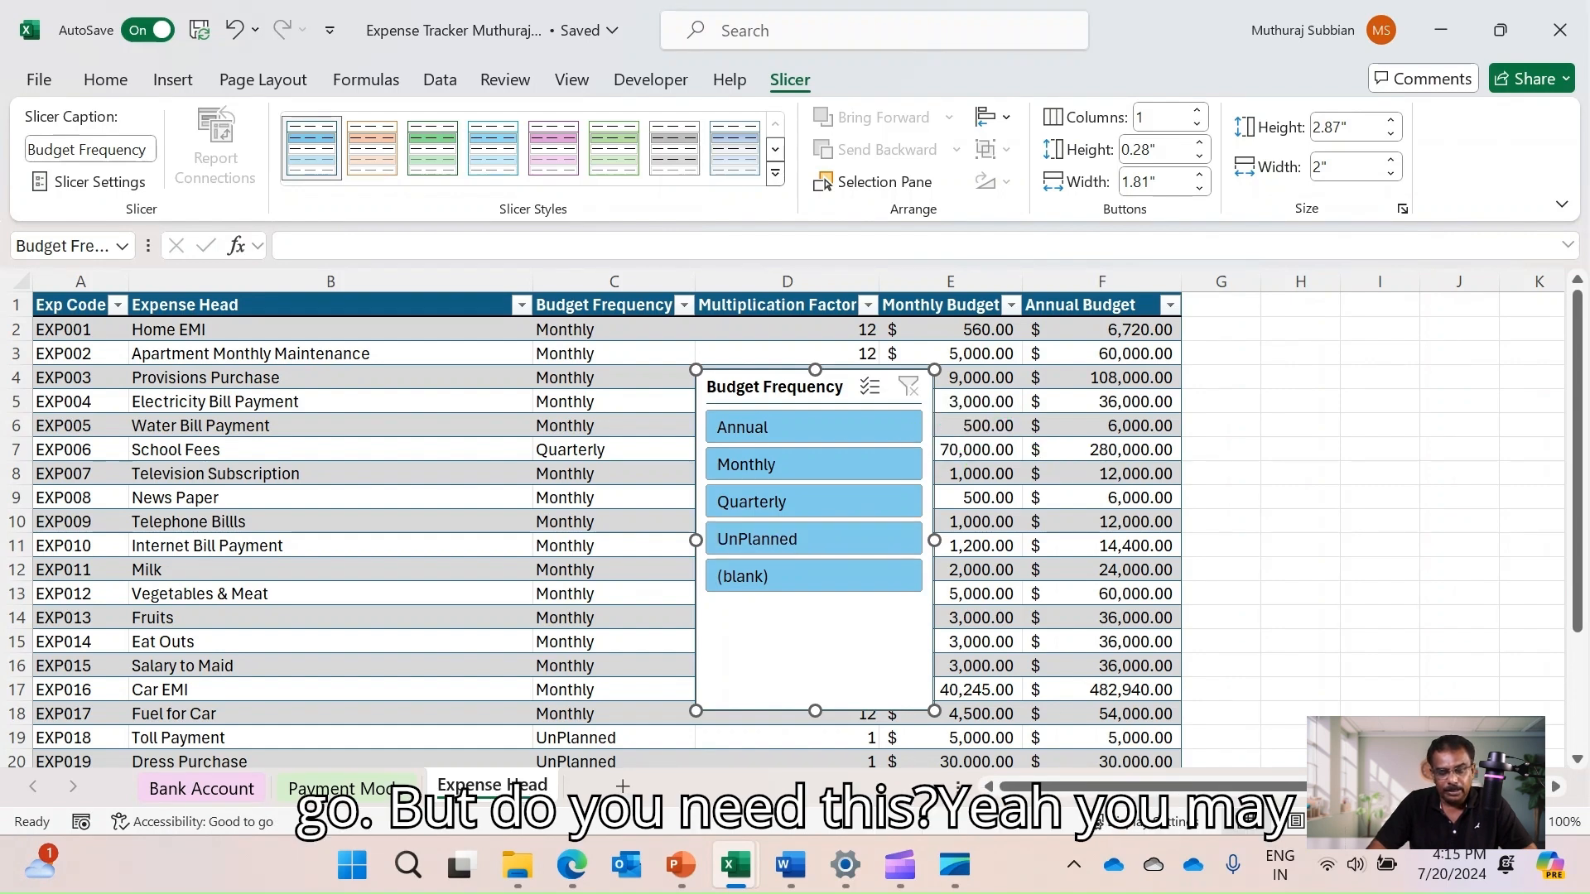
{"action": "key", "text": "Delete"}
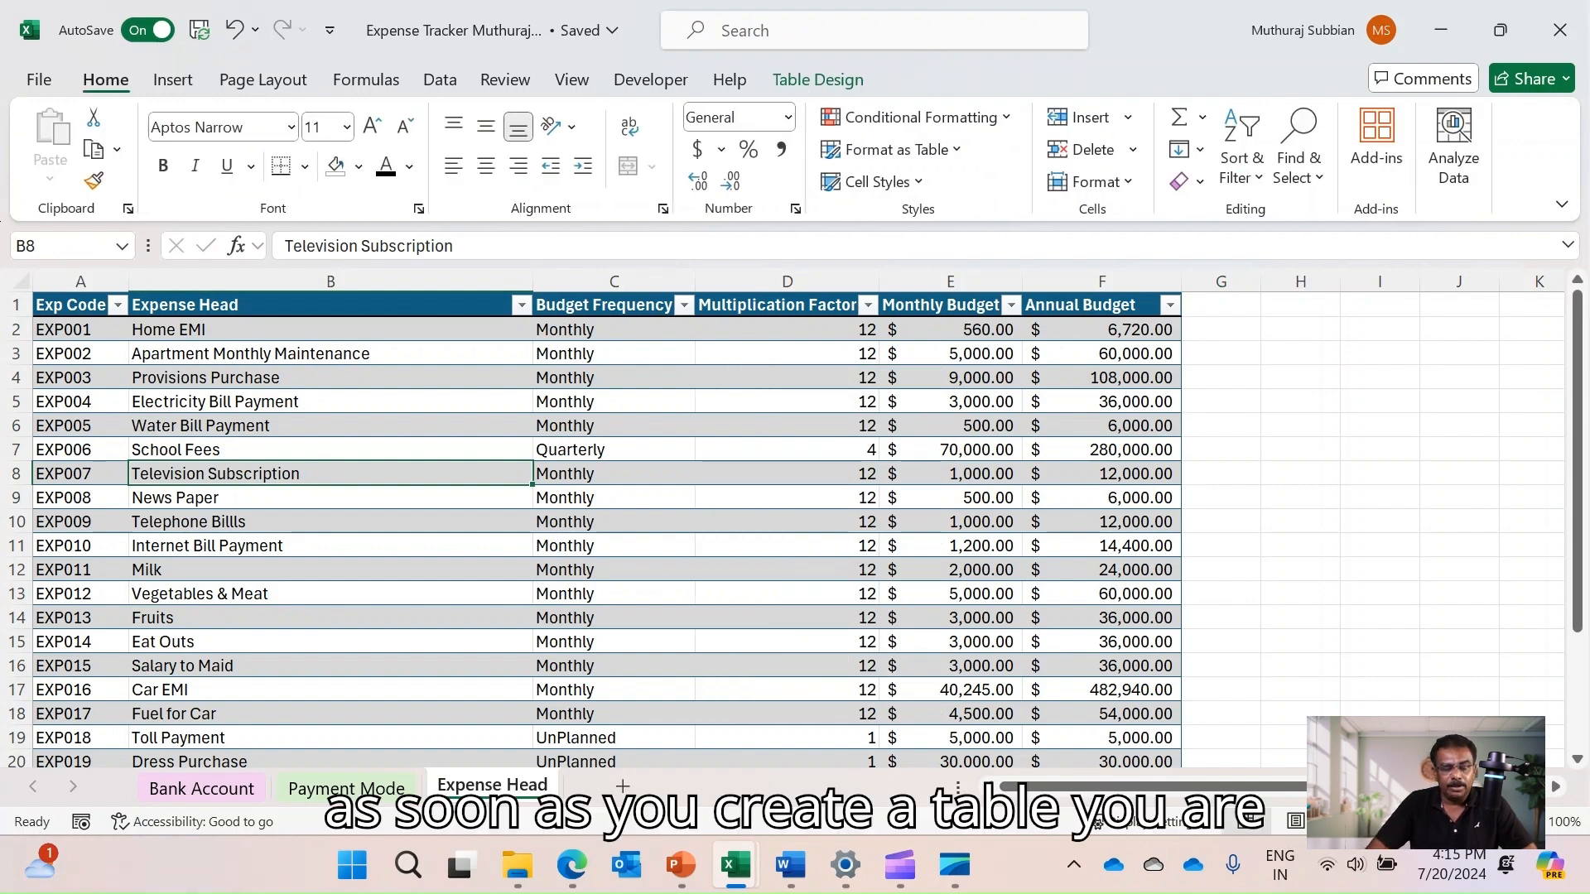
Examine the sort and filter choices for the Expense Head column, including Text Filters and Filter by Color
{"action": "left_click", "coordinate": [521, 305]}
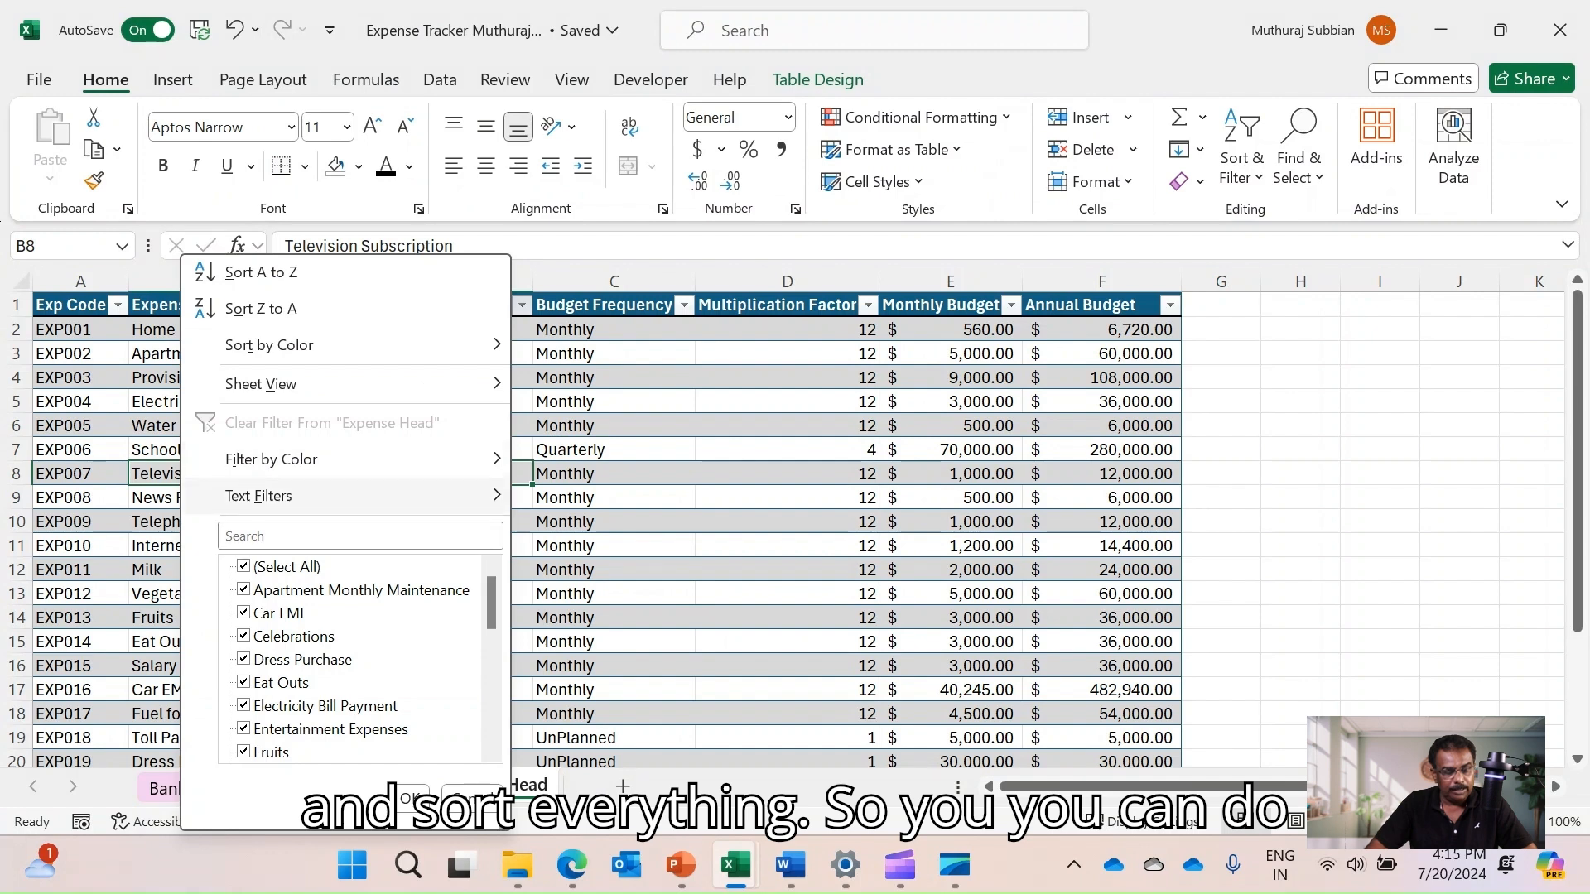
{"action": "mouse_move", "coordinate": [258, 495]}
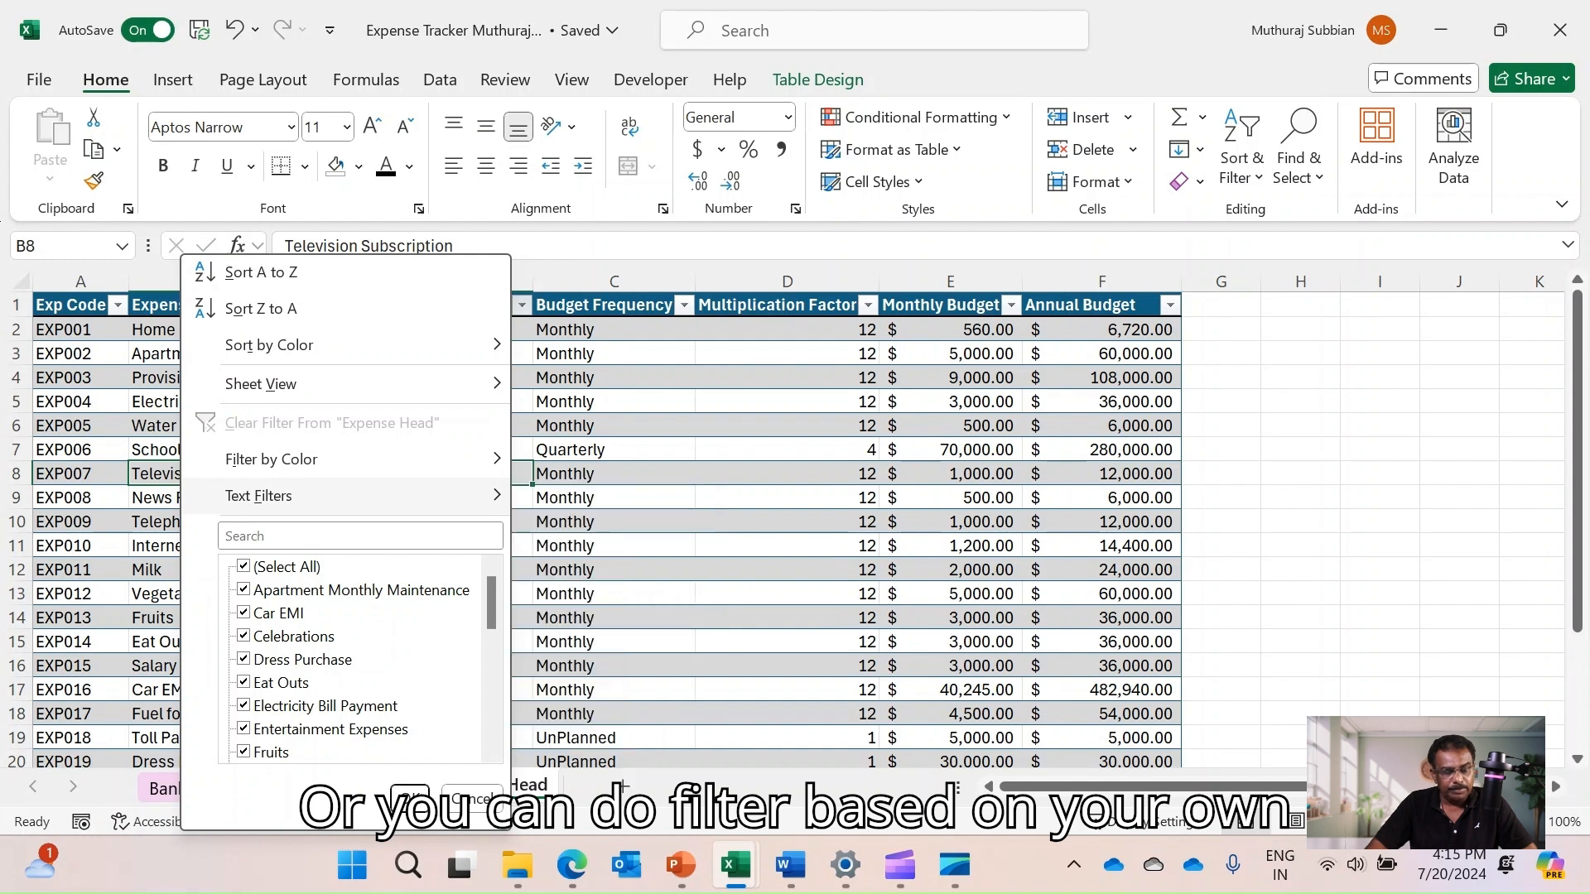
{"action": "mouse_move", "coordinate": [271, 459]}
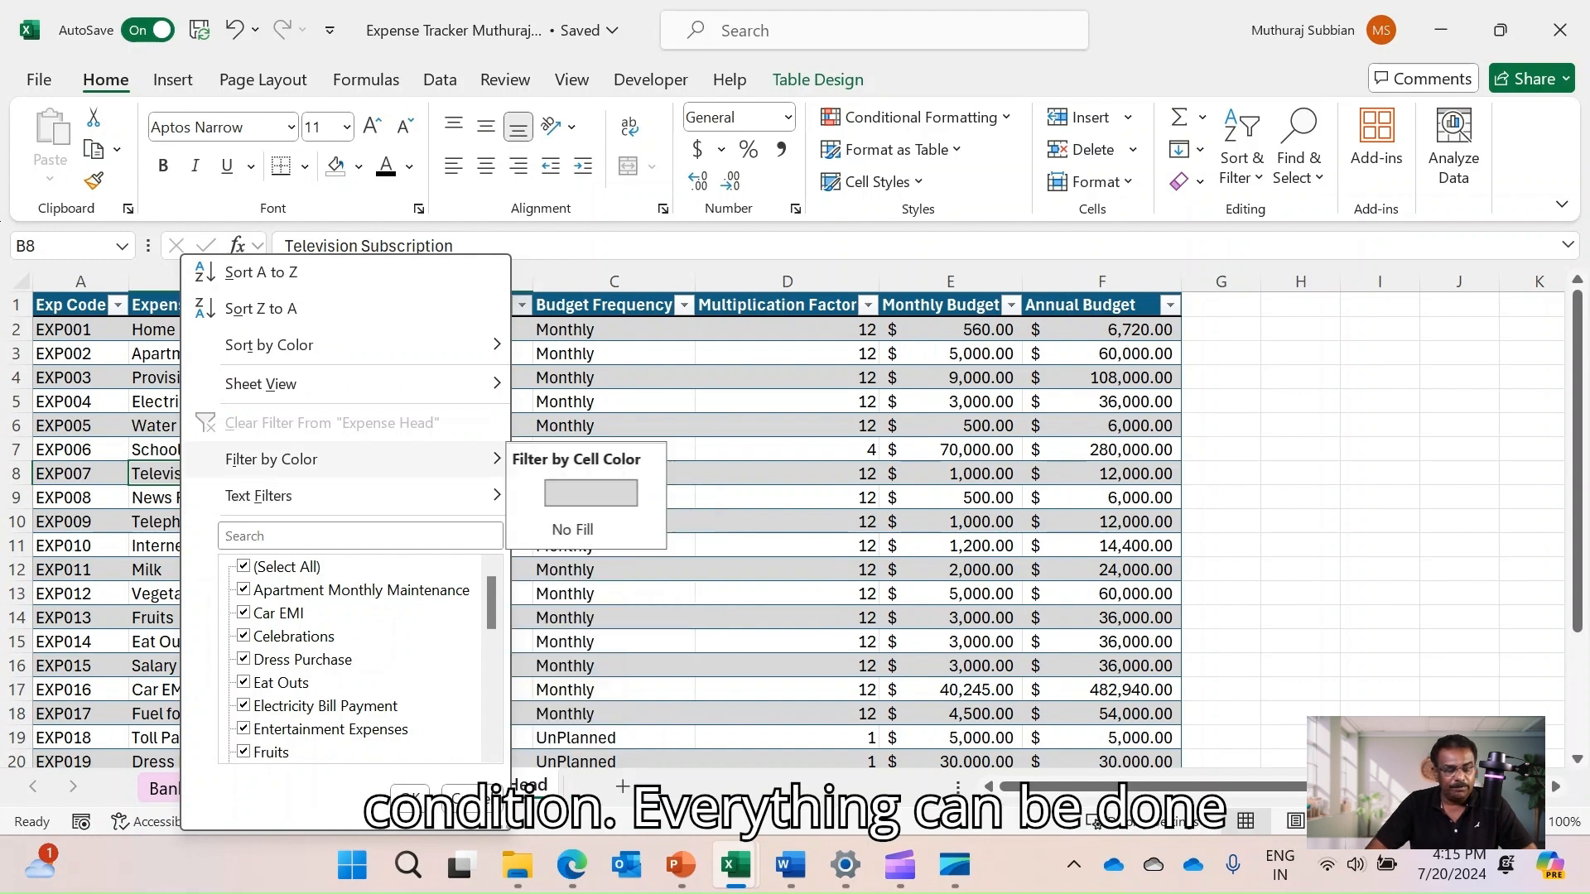
{"action": "key", "text": "Escape"}
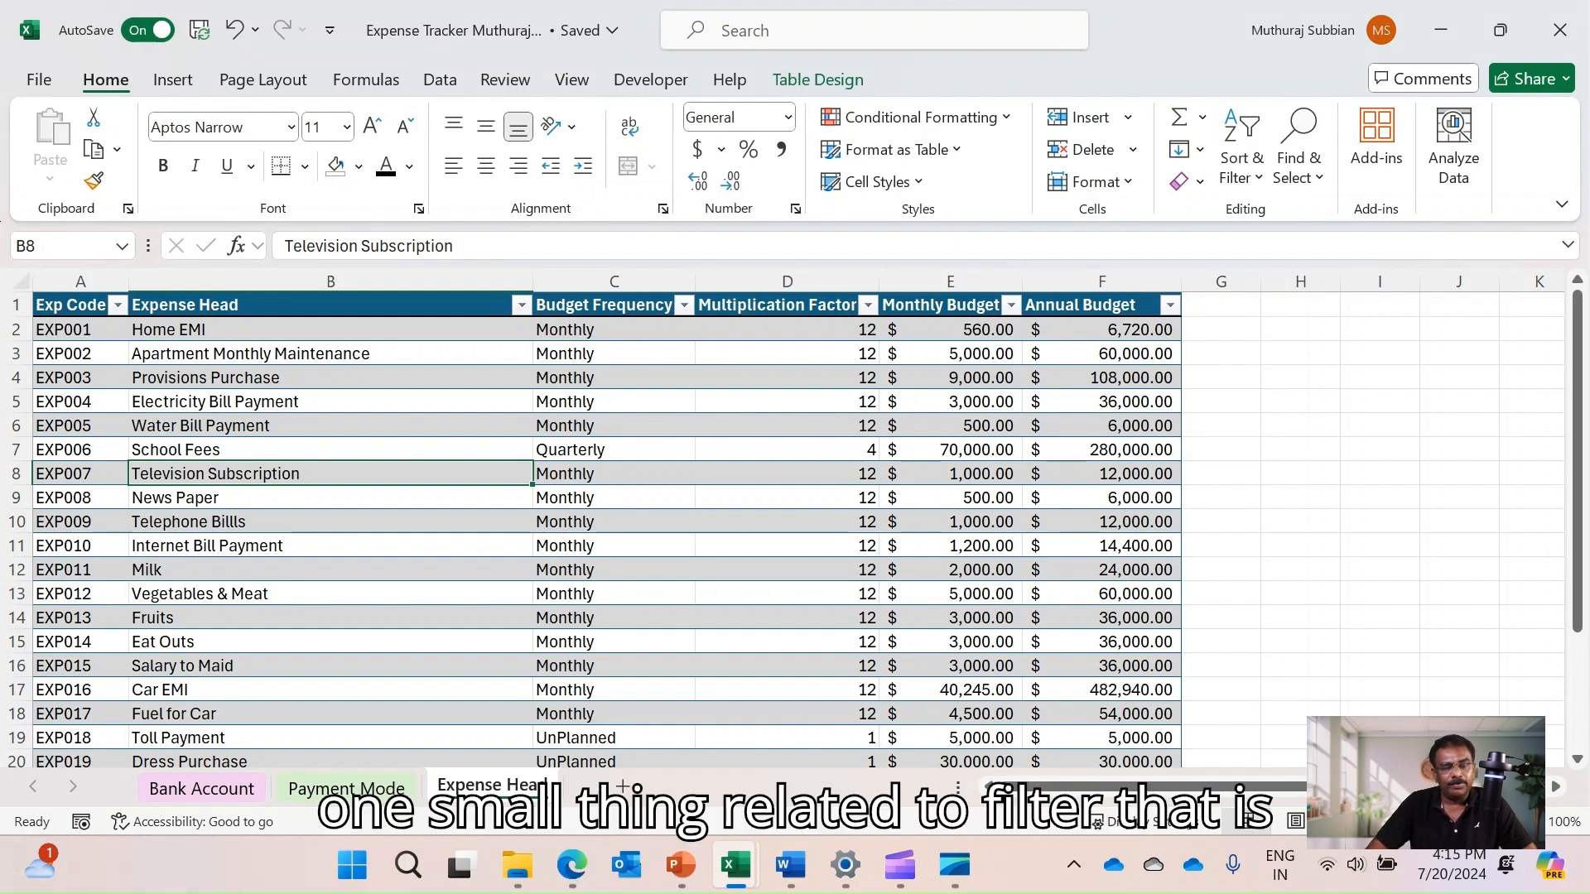
Add filter controls to the header row A2:F2 of the Payment Mode sheet
{"action": "key", "text": "ctrl+Page_Up"}
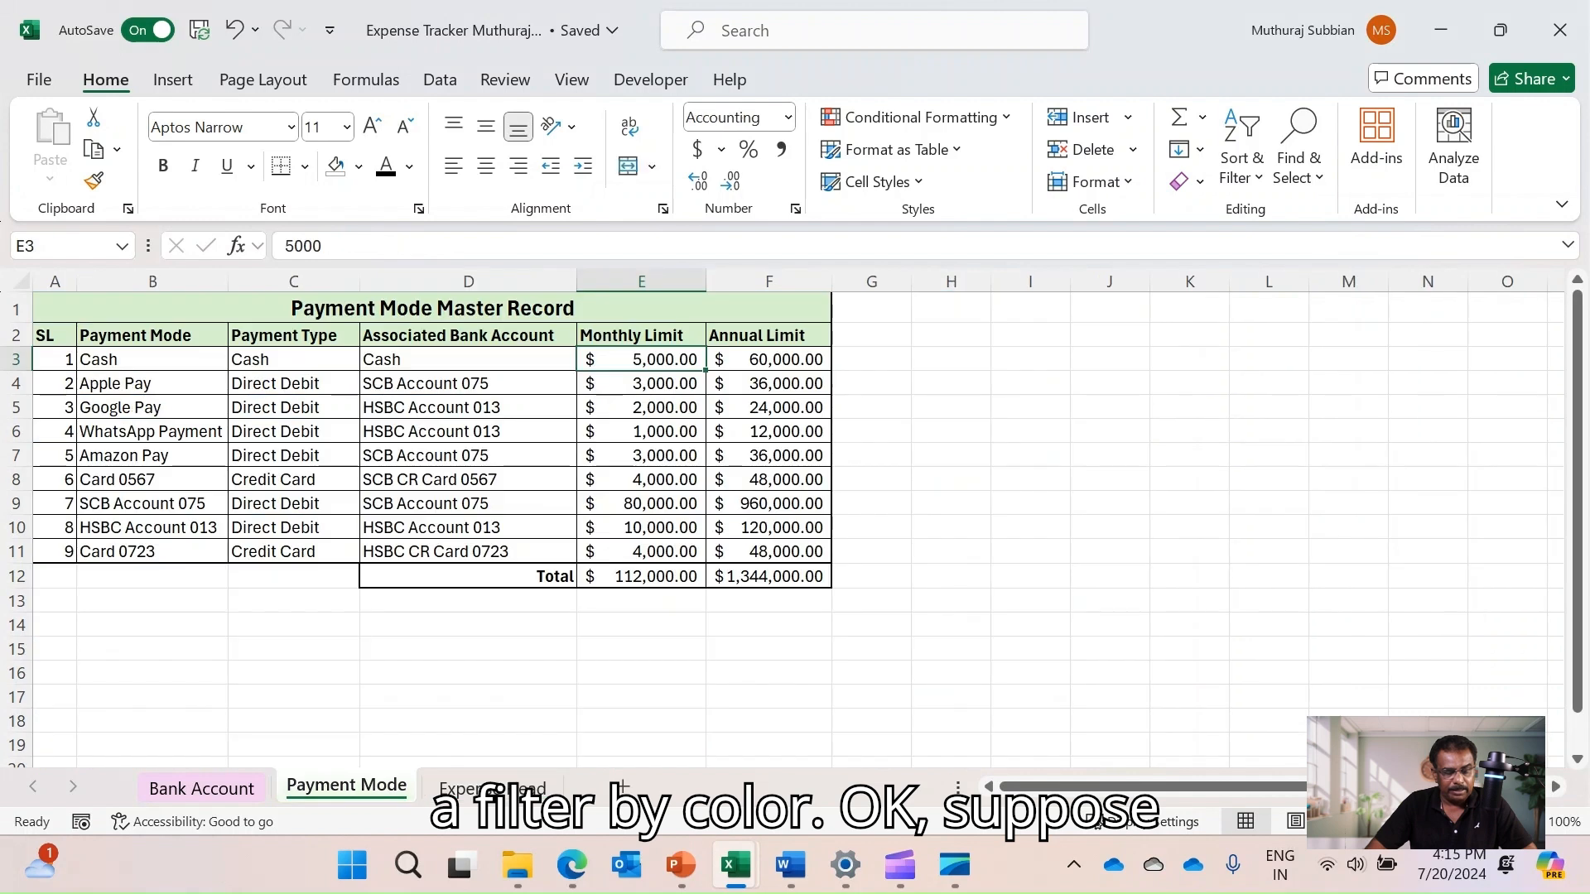
{"action": "left_click", "coordinate": [152, 432]}
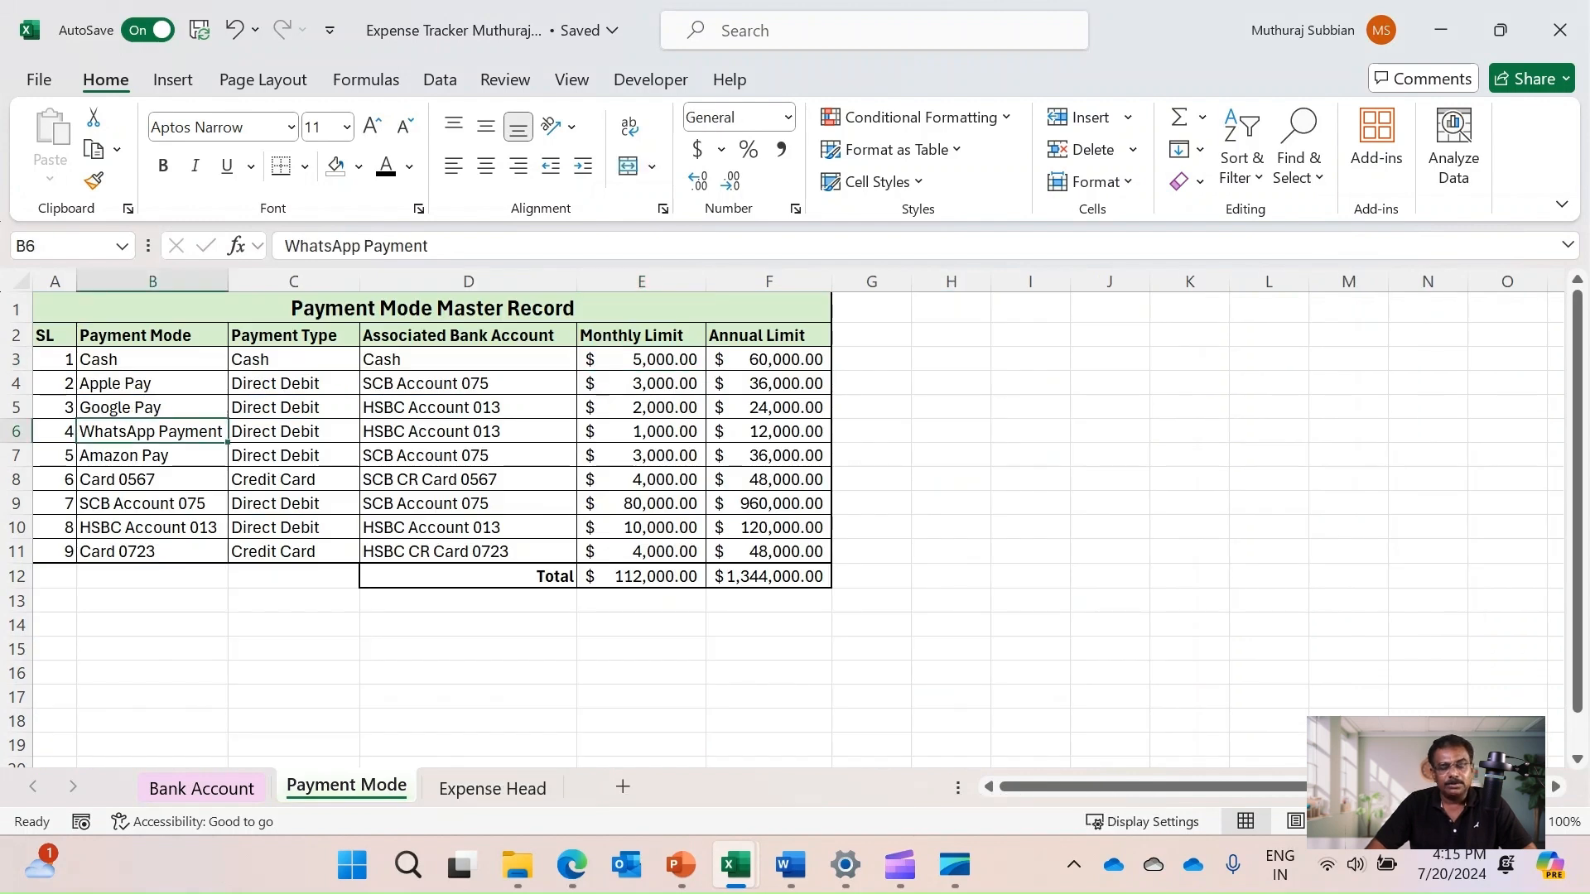
{"action": "left_click", "coordinate": [55, 335]}
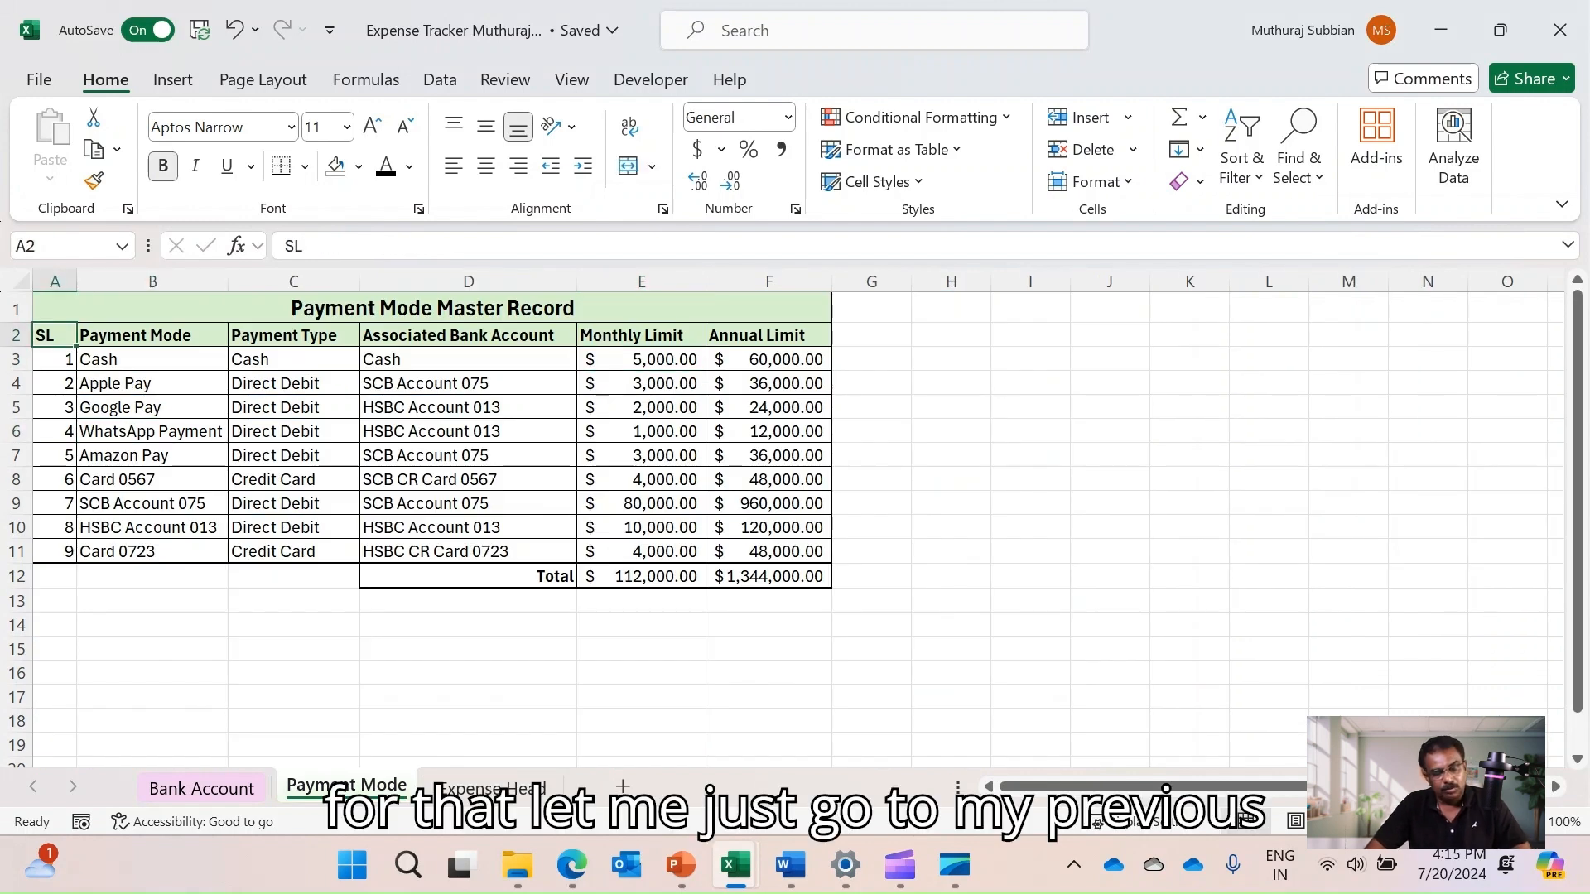
{"action": "key", "text": "ctrl+shift+Right"}
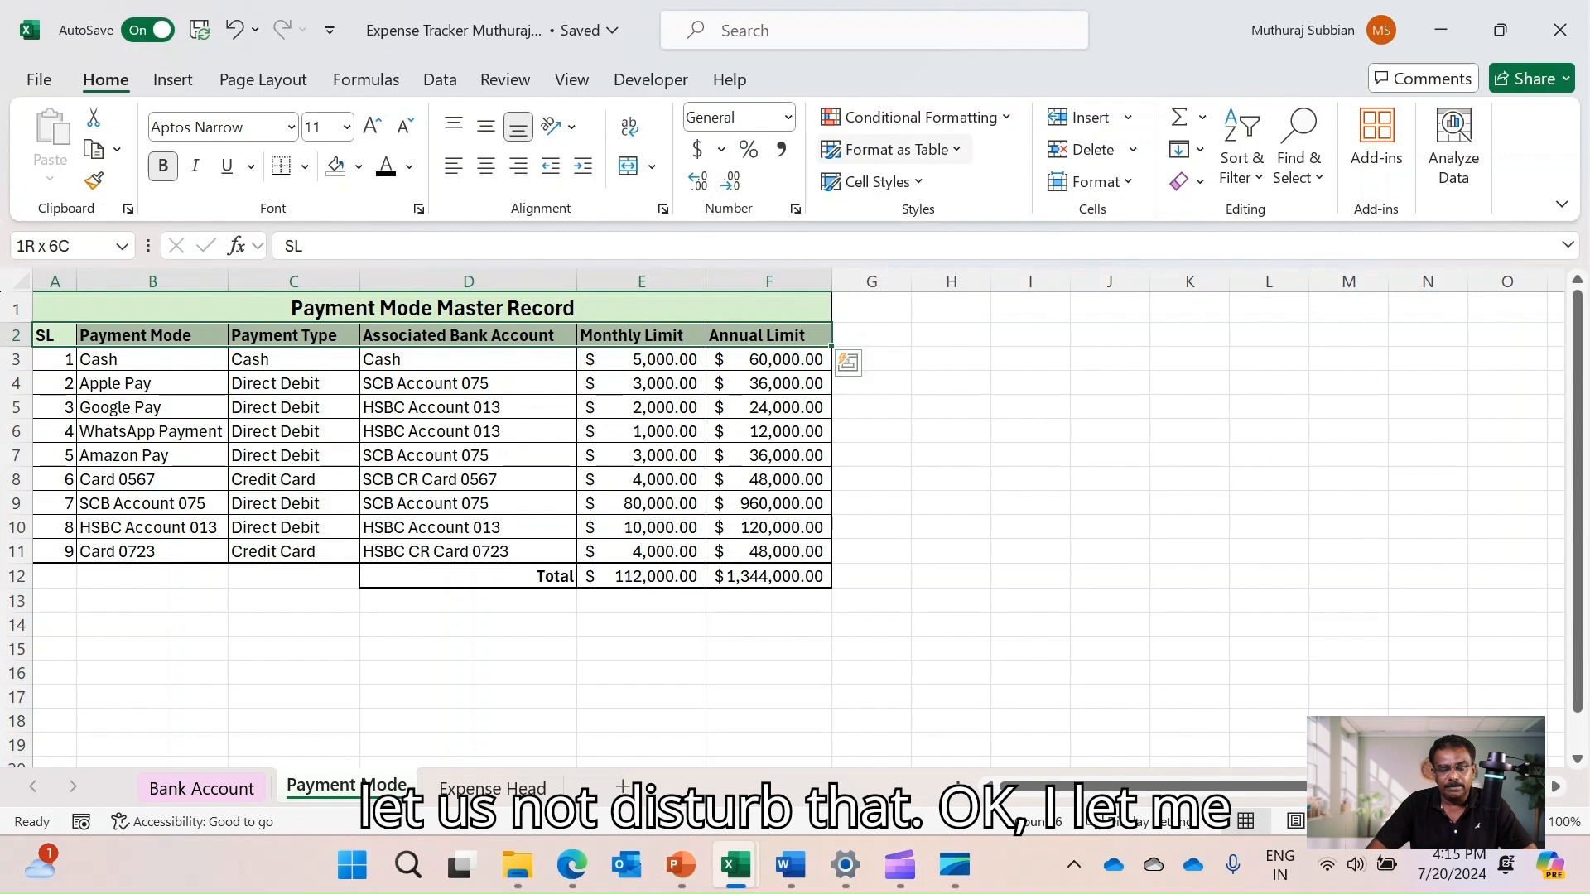
{"action": "left_click", "coordinate": [1239, 165]}
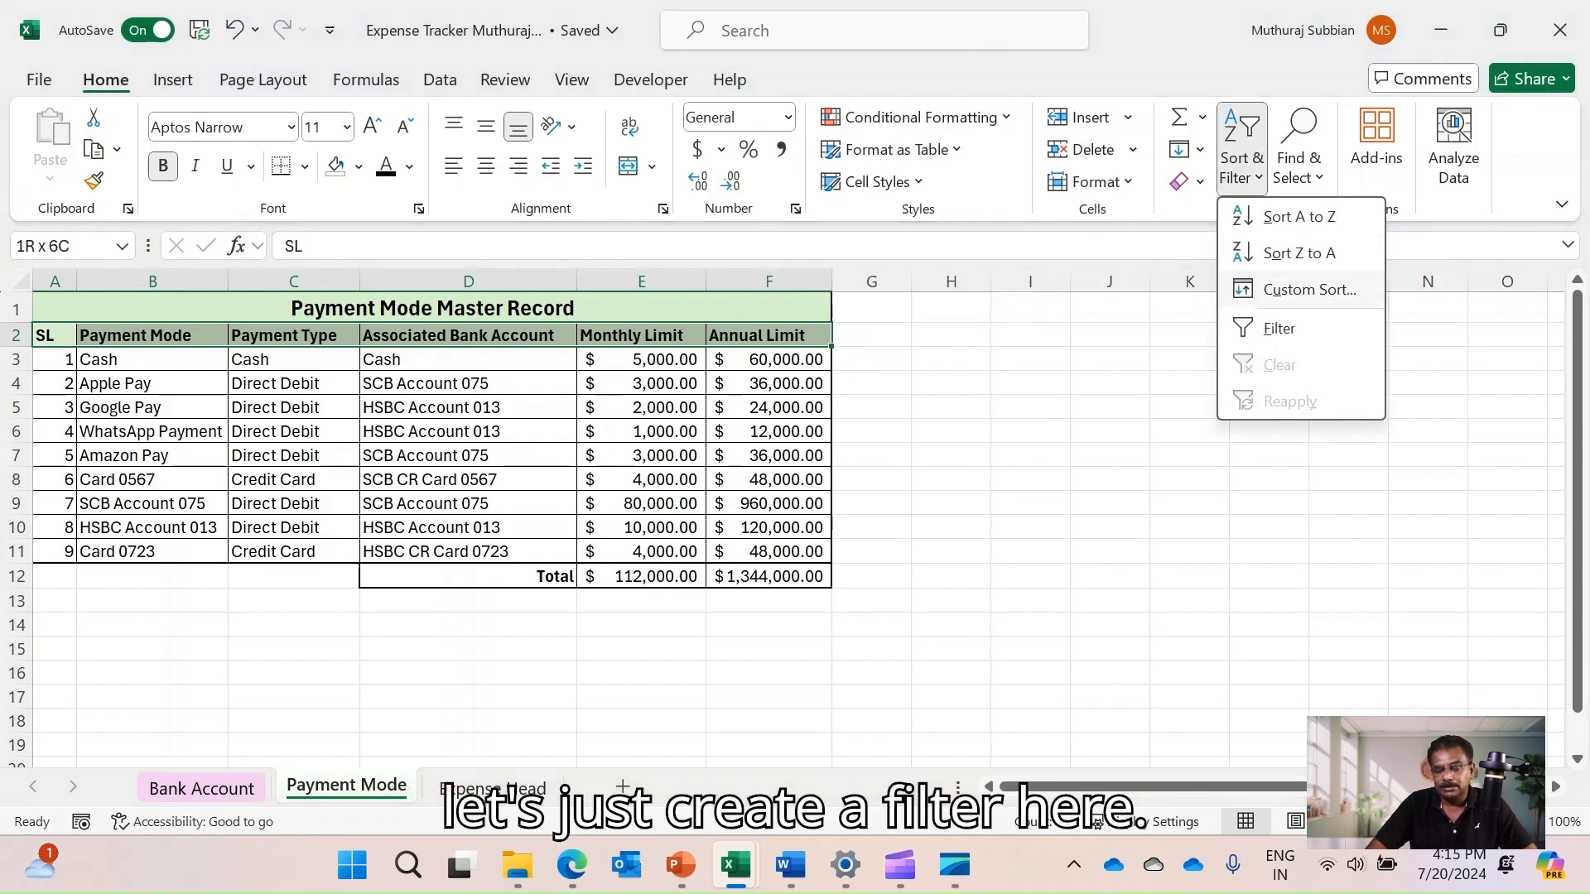
{"action": "left_click", "coordinate": [1279, 328]}
{"action": "left_click", "coordinate": [1109, 430]}
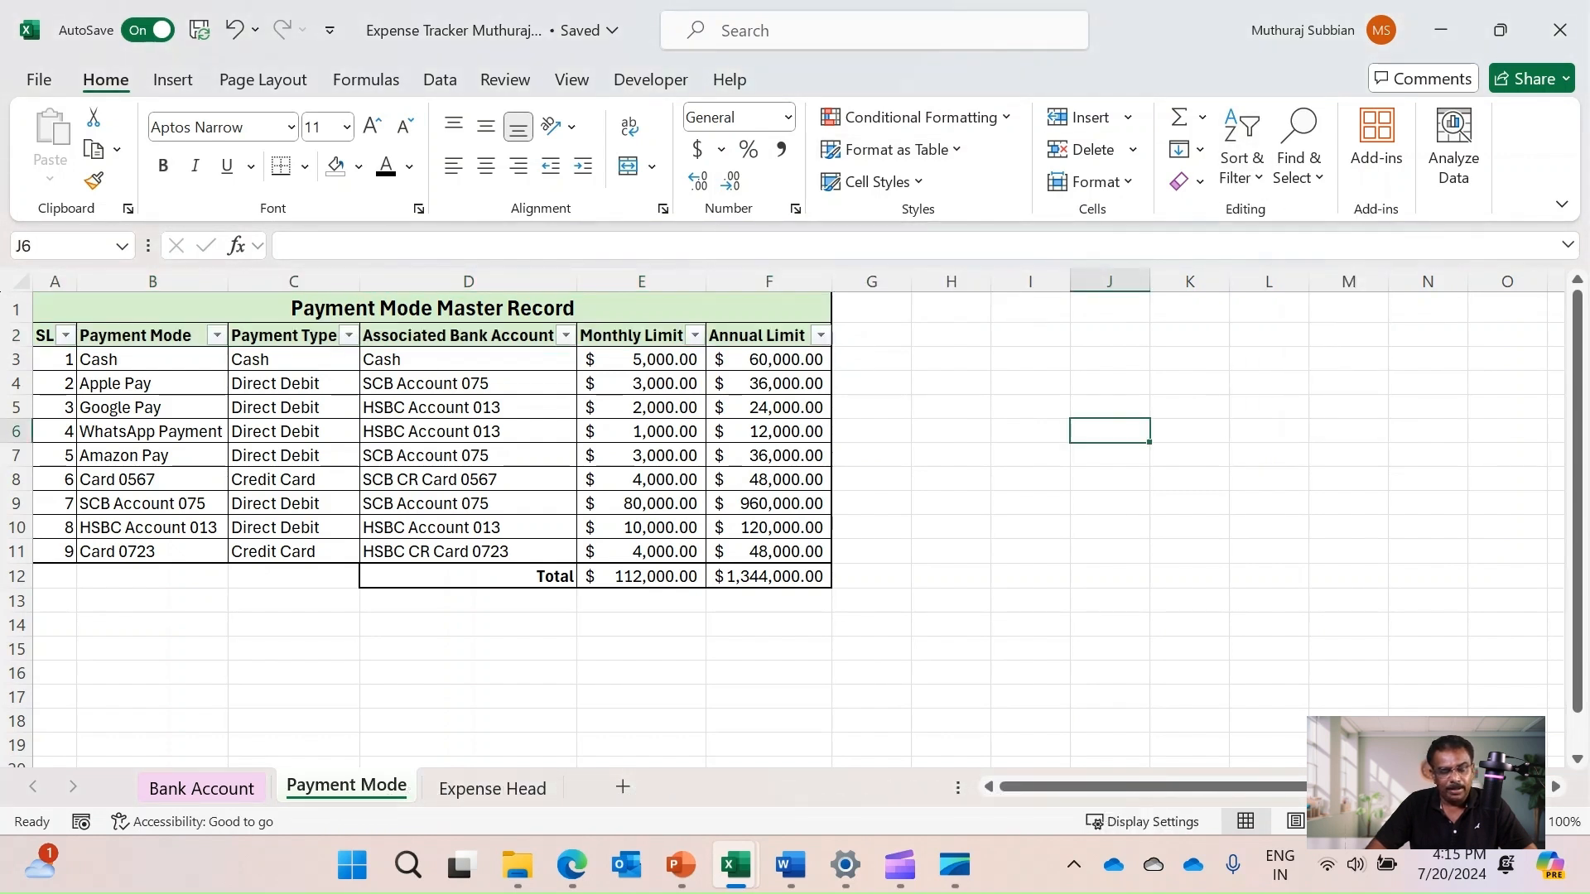
Fill the Associated Bank Account cells of the WhatsApp Payment and Card 0567 rows (D6 and D8) with light green
{"action": "left_click", "coordinate": [469, 431]}
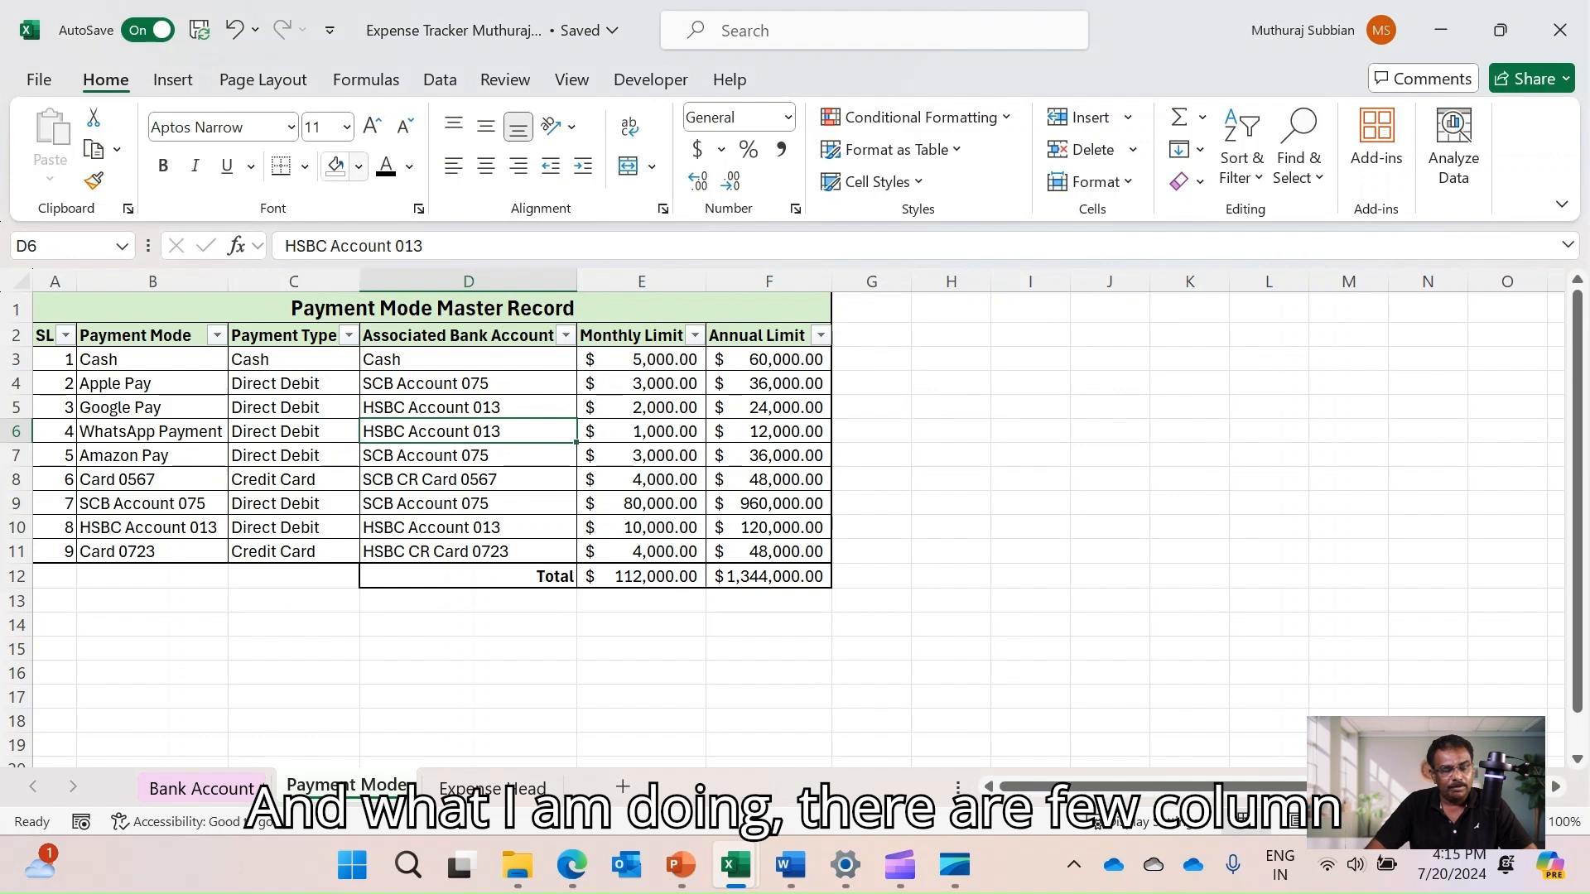
{"action": "left_click", "coordinate": [359, 166]}
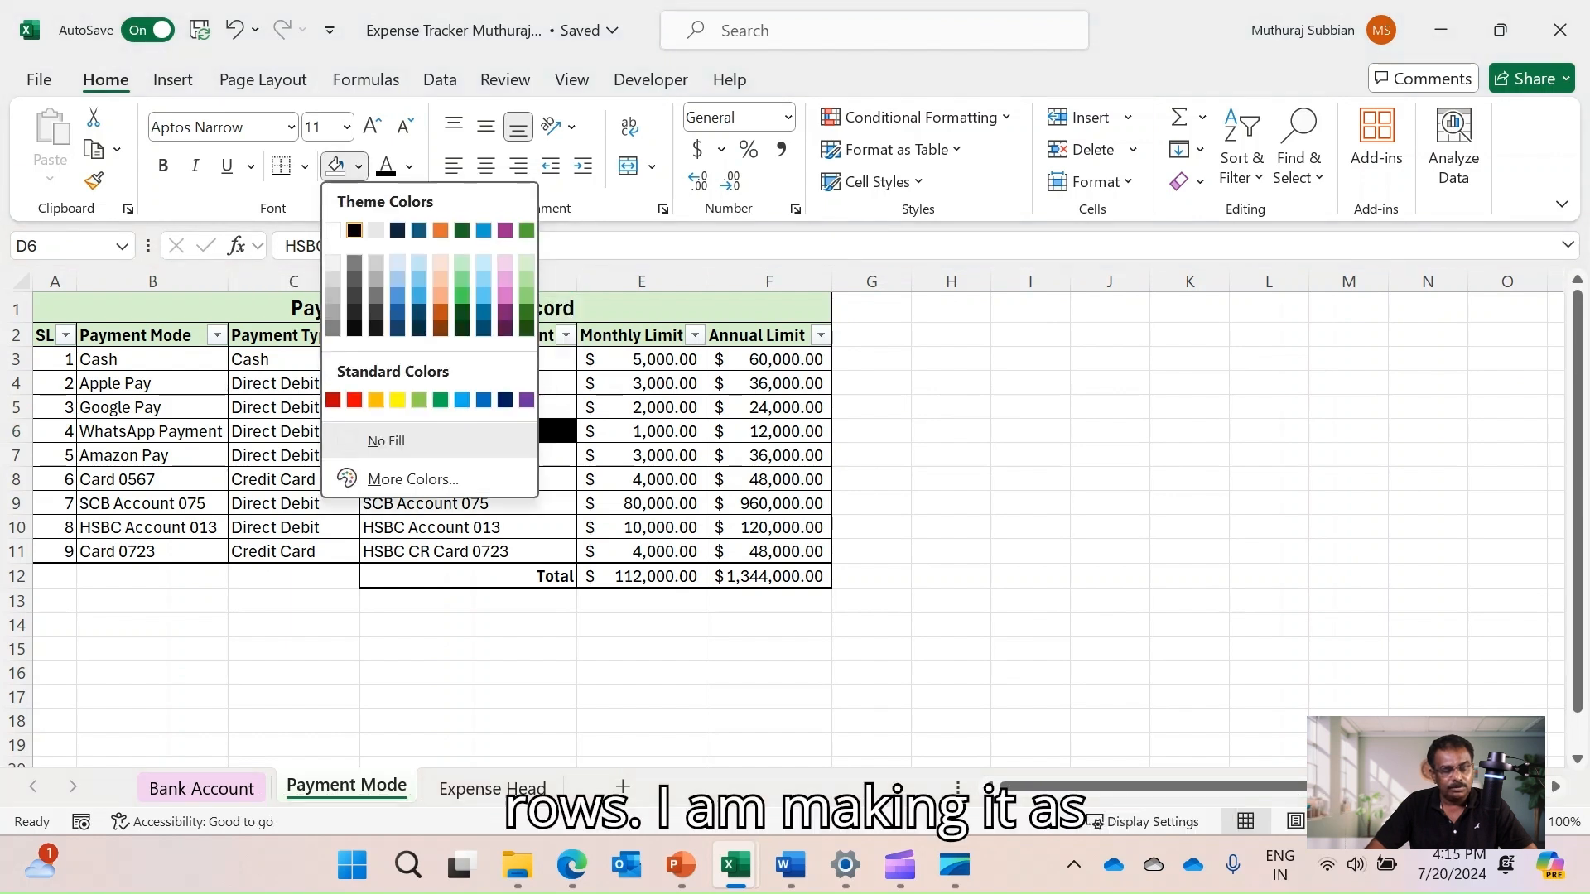
{"action": "left_click", "coordinate": [462, 279]}
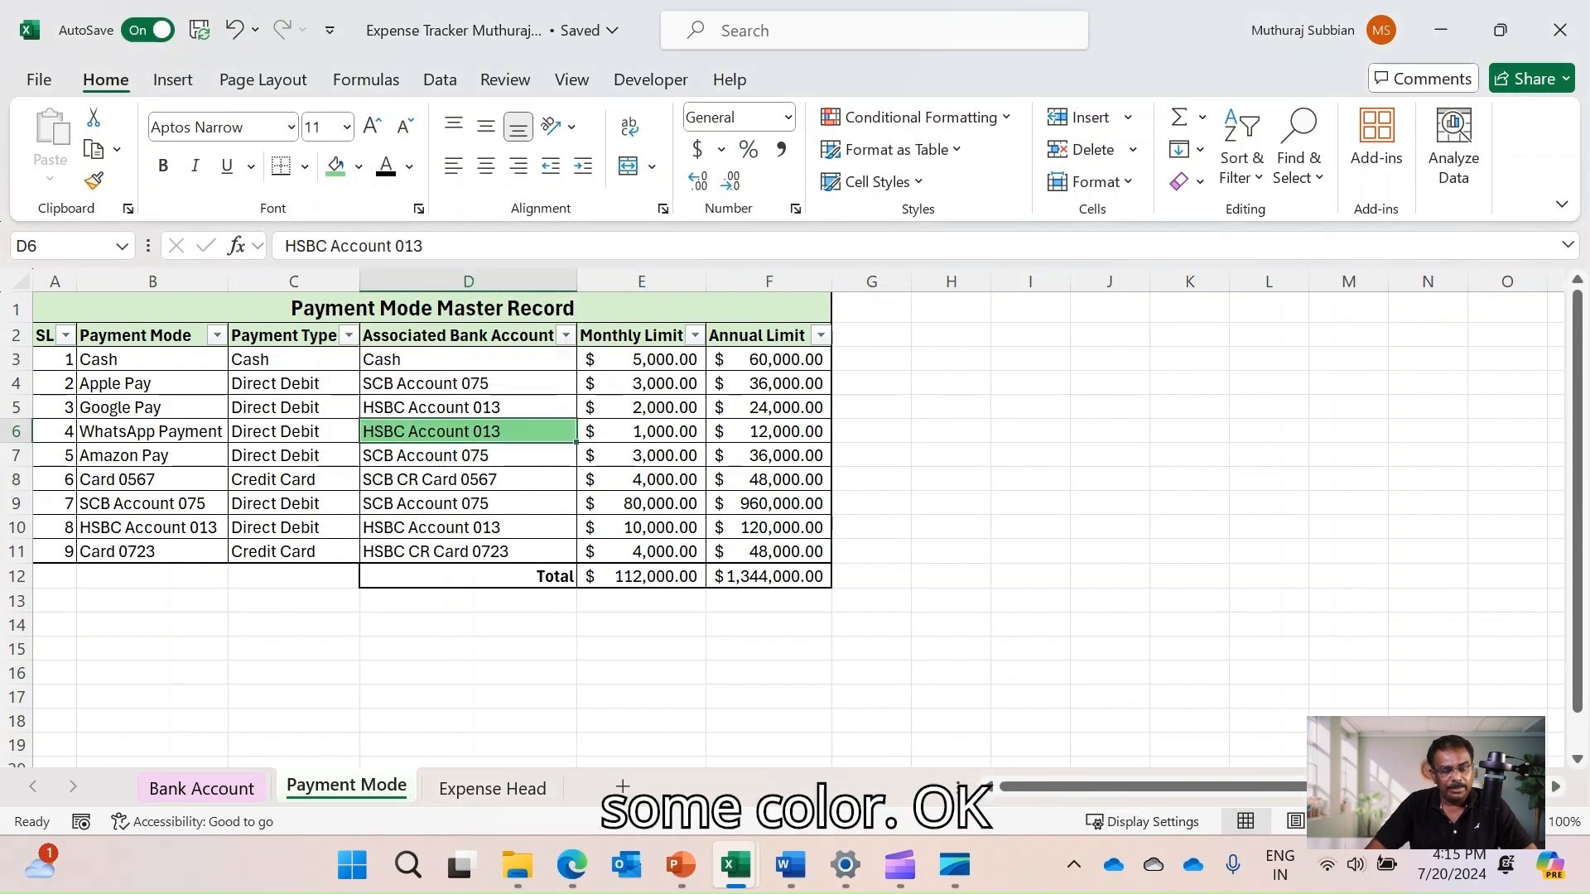
{"action": "left_click", "coordinate": [468, 480]}
{"action": "left_click", "coordinate": [335, 166]}
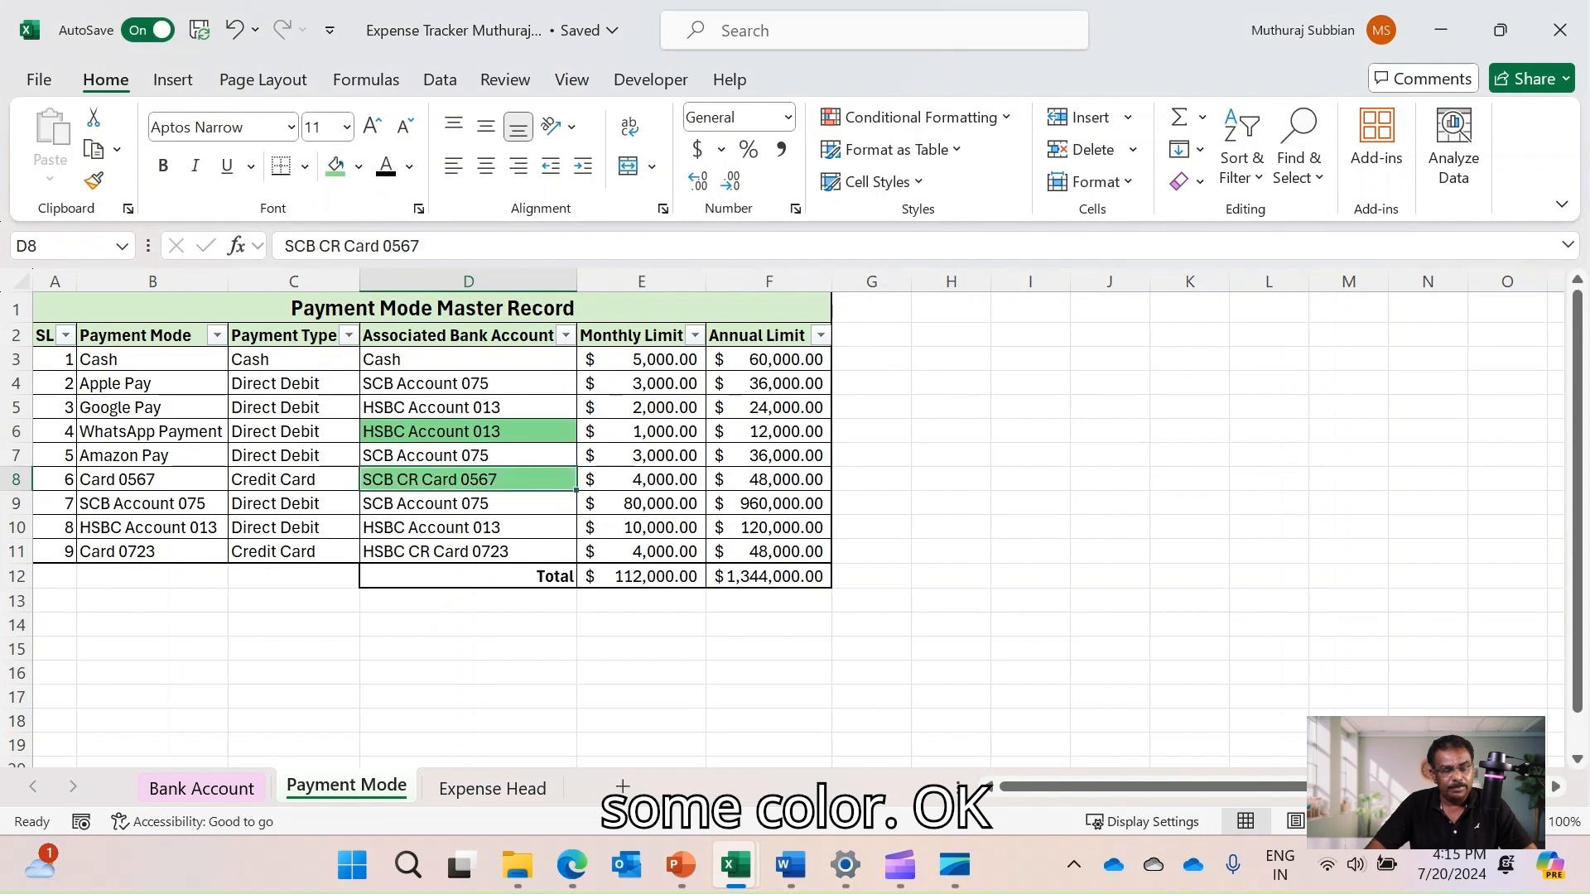
Fill the Associated Bank Account cells D10 and D4 with light orange
{"action": "left_click", "coordinate": [468, 527]}
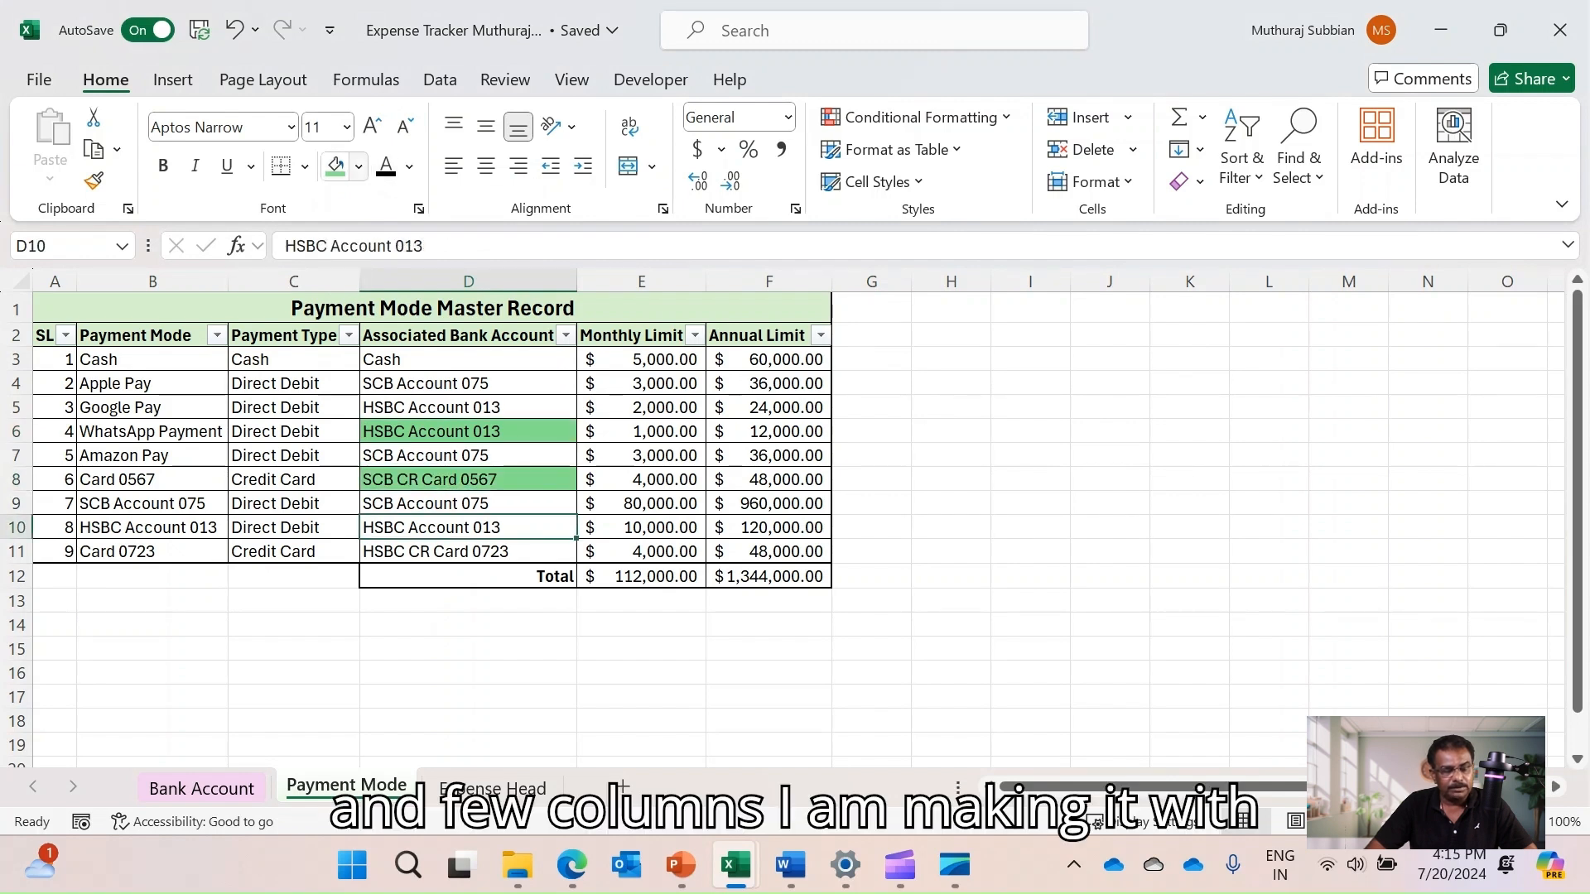
{"action": "left_click", "coordinate": [359, 165]}
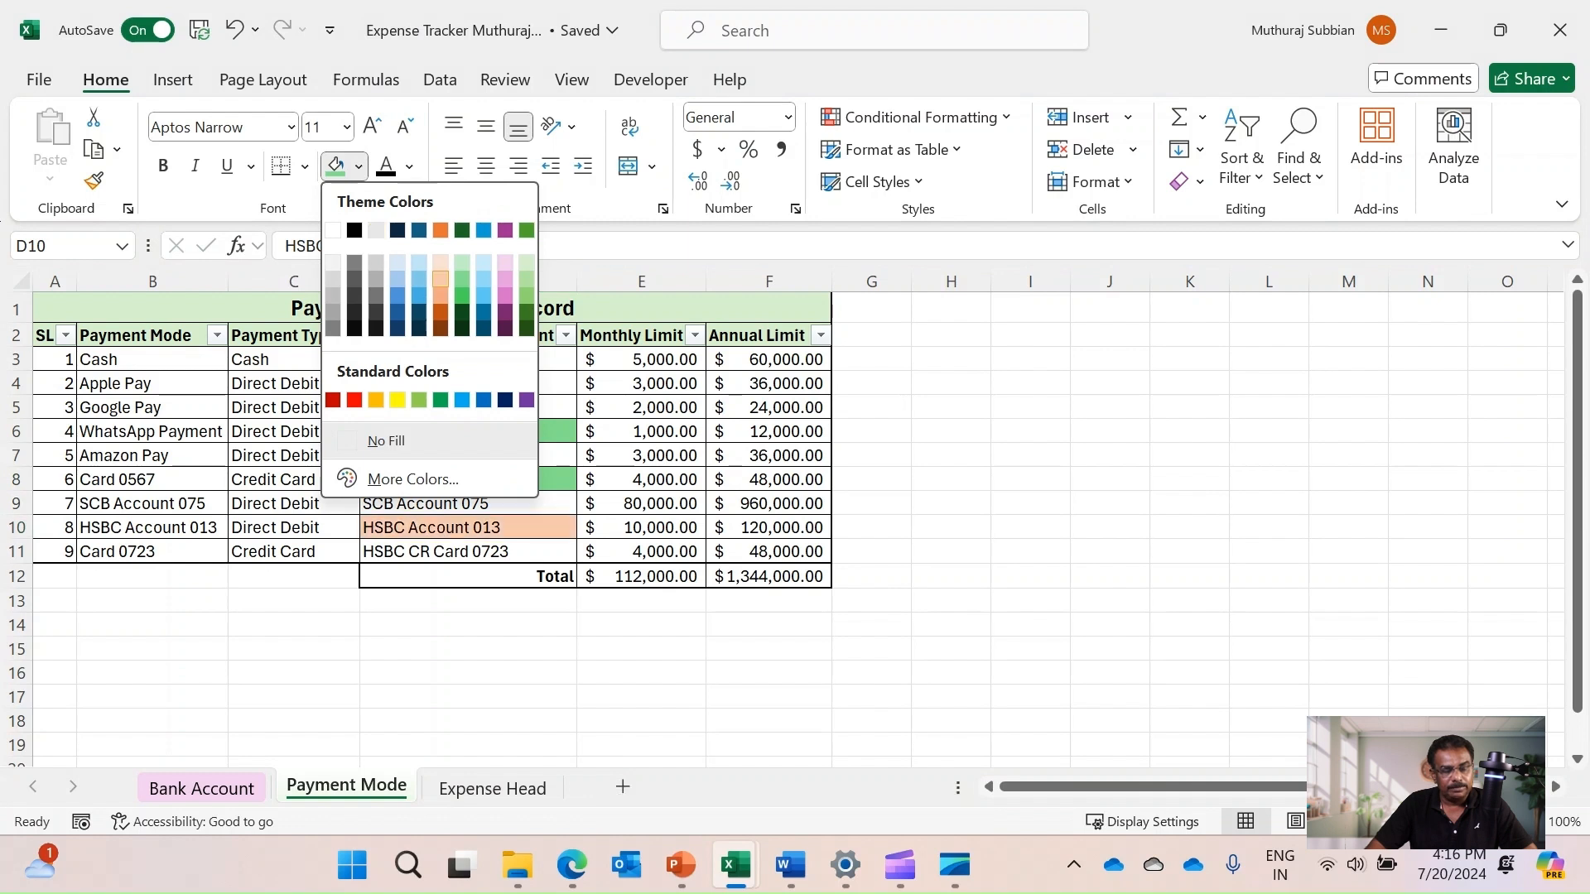
{"action": "left_click", "coordinate": [440, 297]}
{"action": "left_click", "coordinate": [469, 383]}
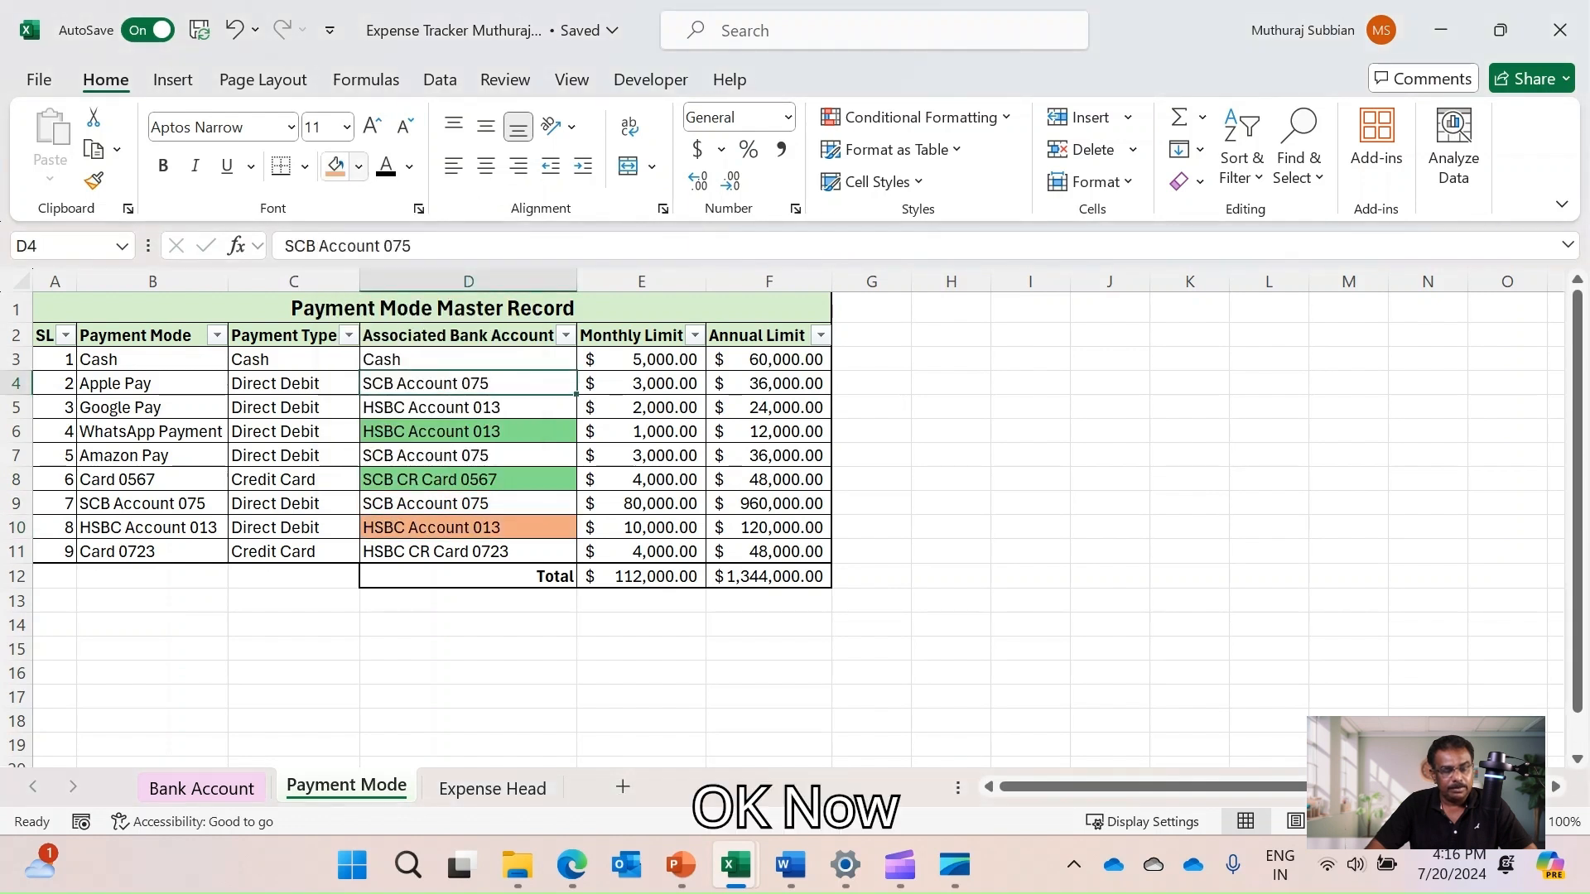
{"action": "left_click", "coordinate": [334, 166]}
{"action": "left_click", "coordinate": [951, 406]}
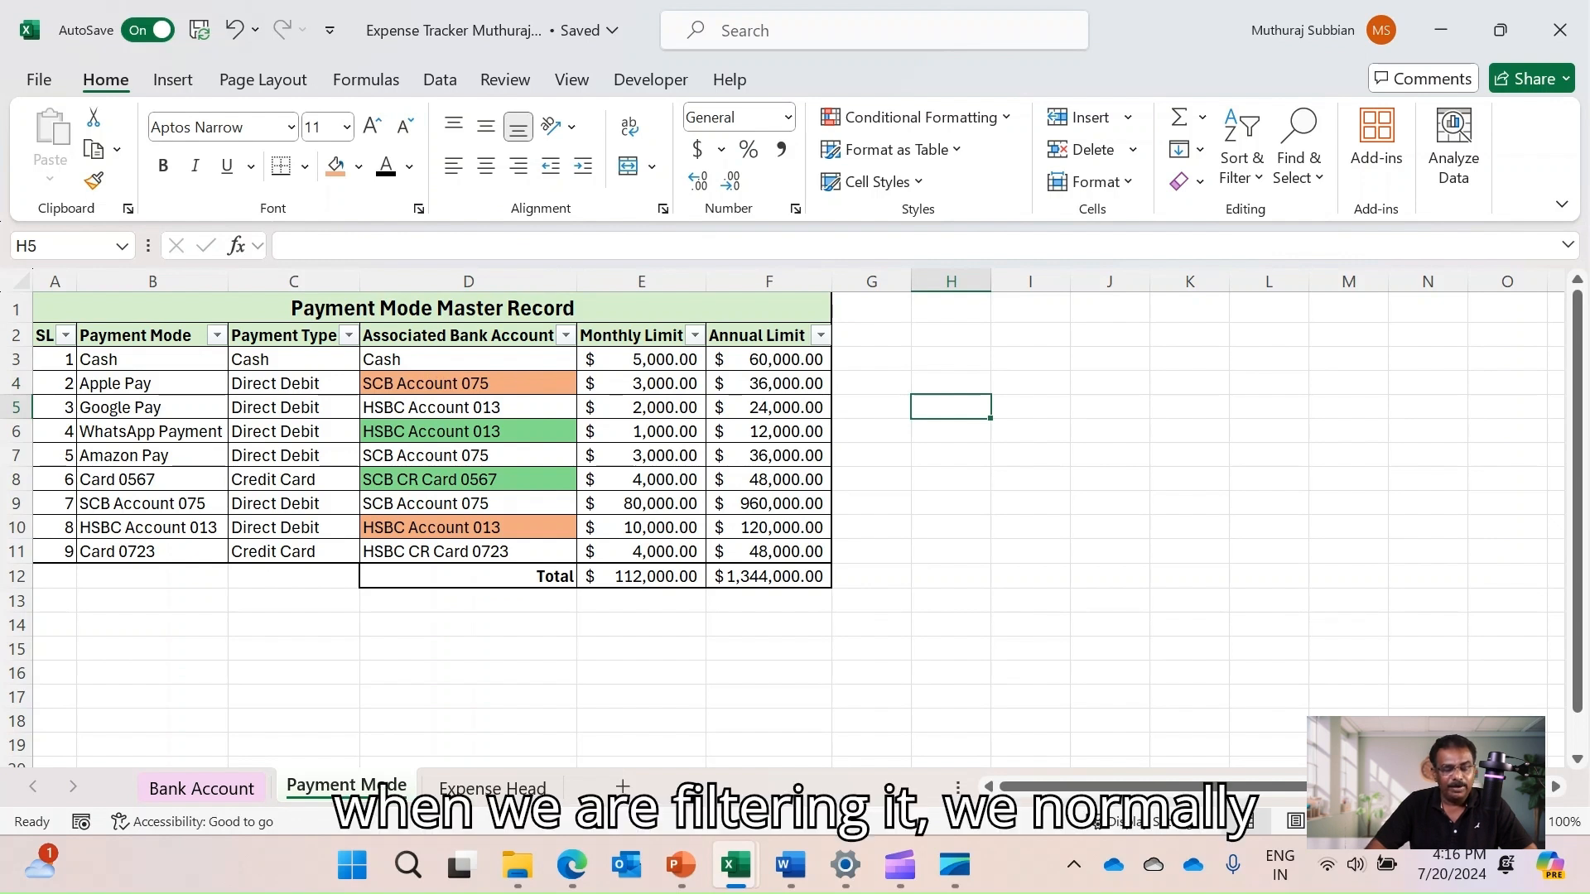
Filter the Associated Bank Account column by the green cell color
{"action": "left_click", "coordinate": [566, 335]}
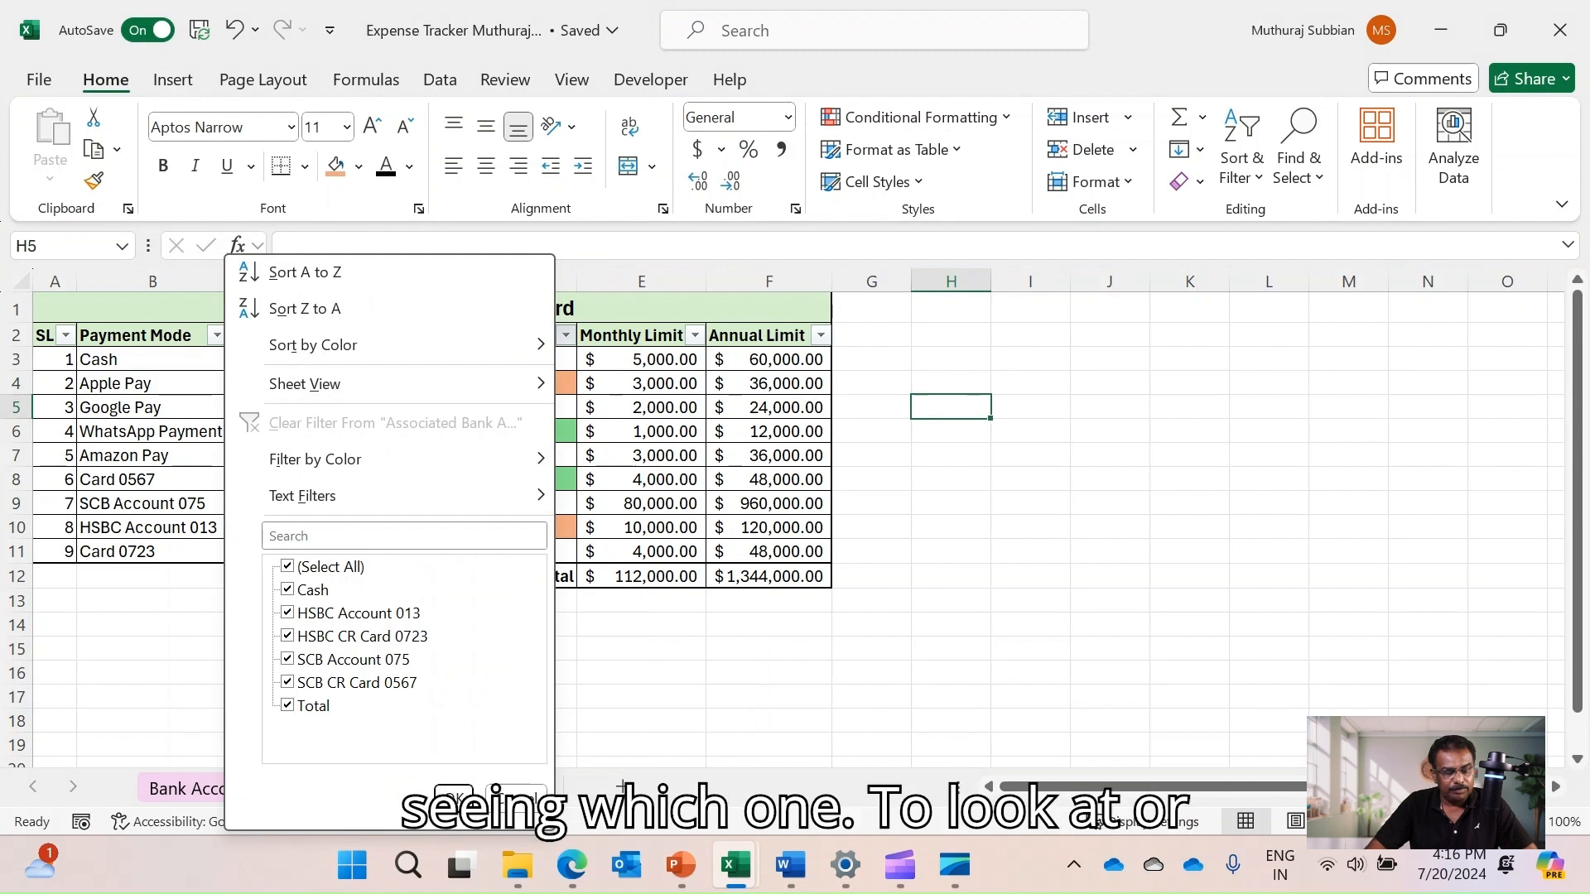
{"action": "mouse_move", "coordinate": [348, 496]}
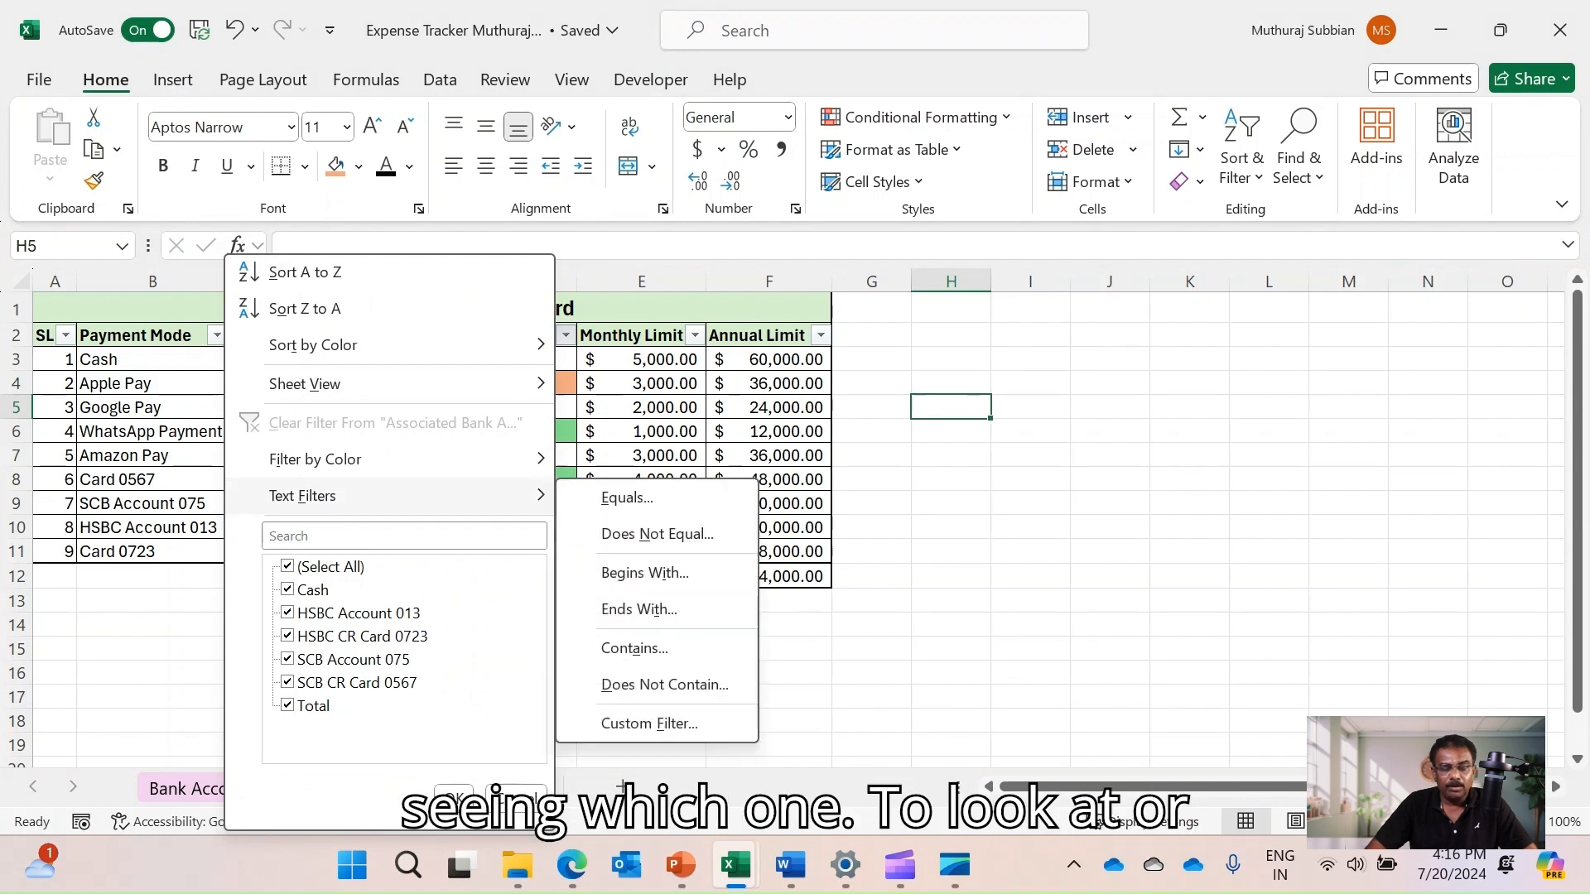
{"action": "mouse_move", "coordinate": [348, 459]}
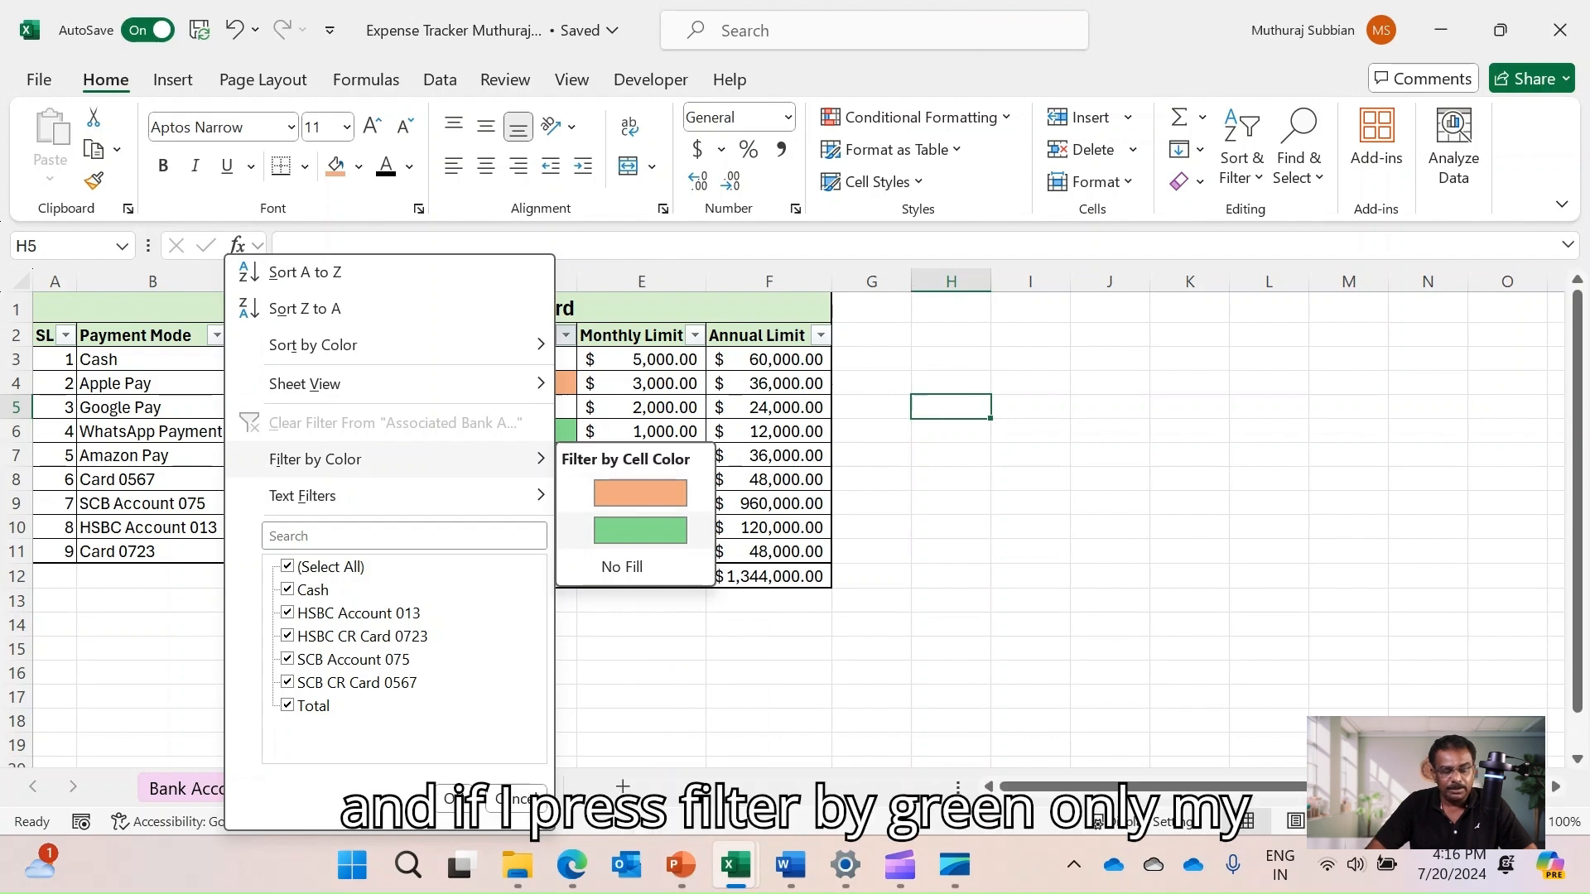
{"action": "left_click", "coordinate": [640, 530]}
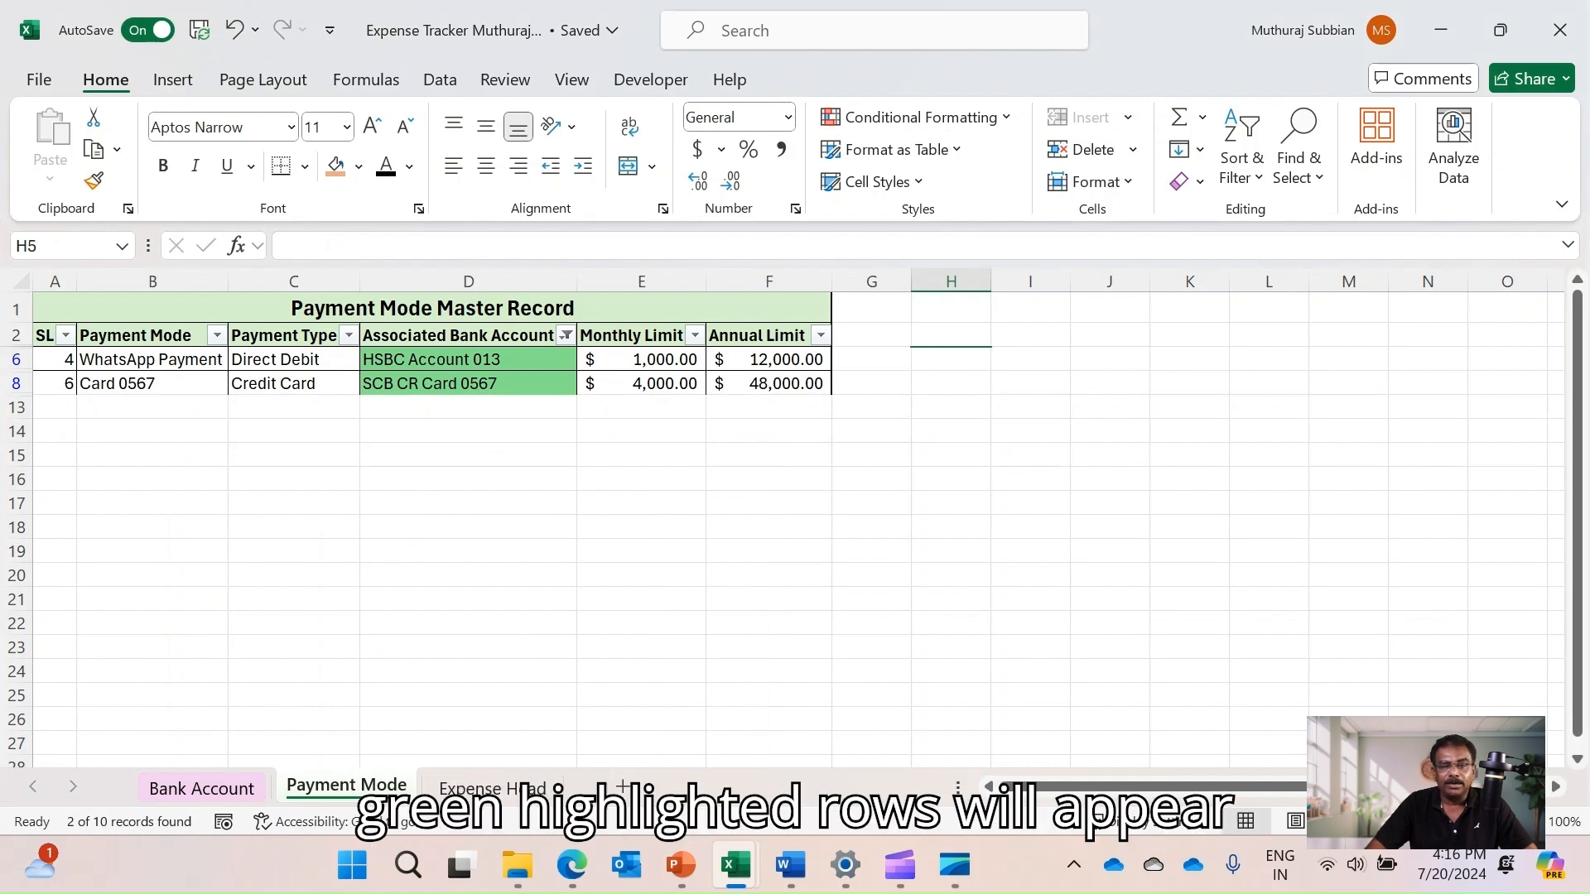
Switch the Associated Bank Account color filter to the orange cell color
{"action": "left_click", "coordinate": [565, 334]}
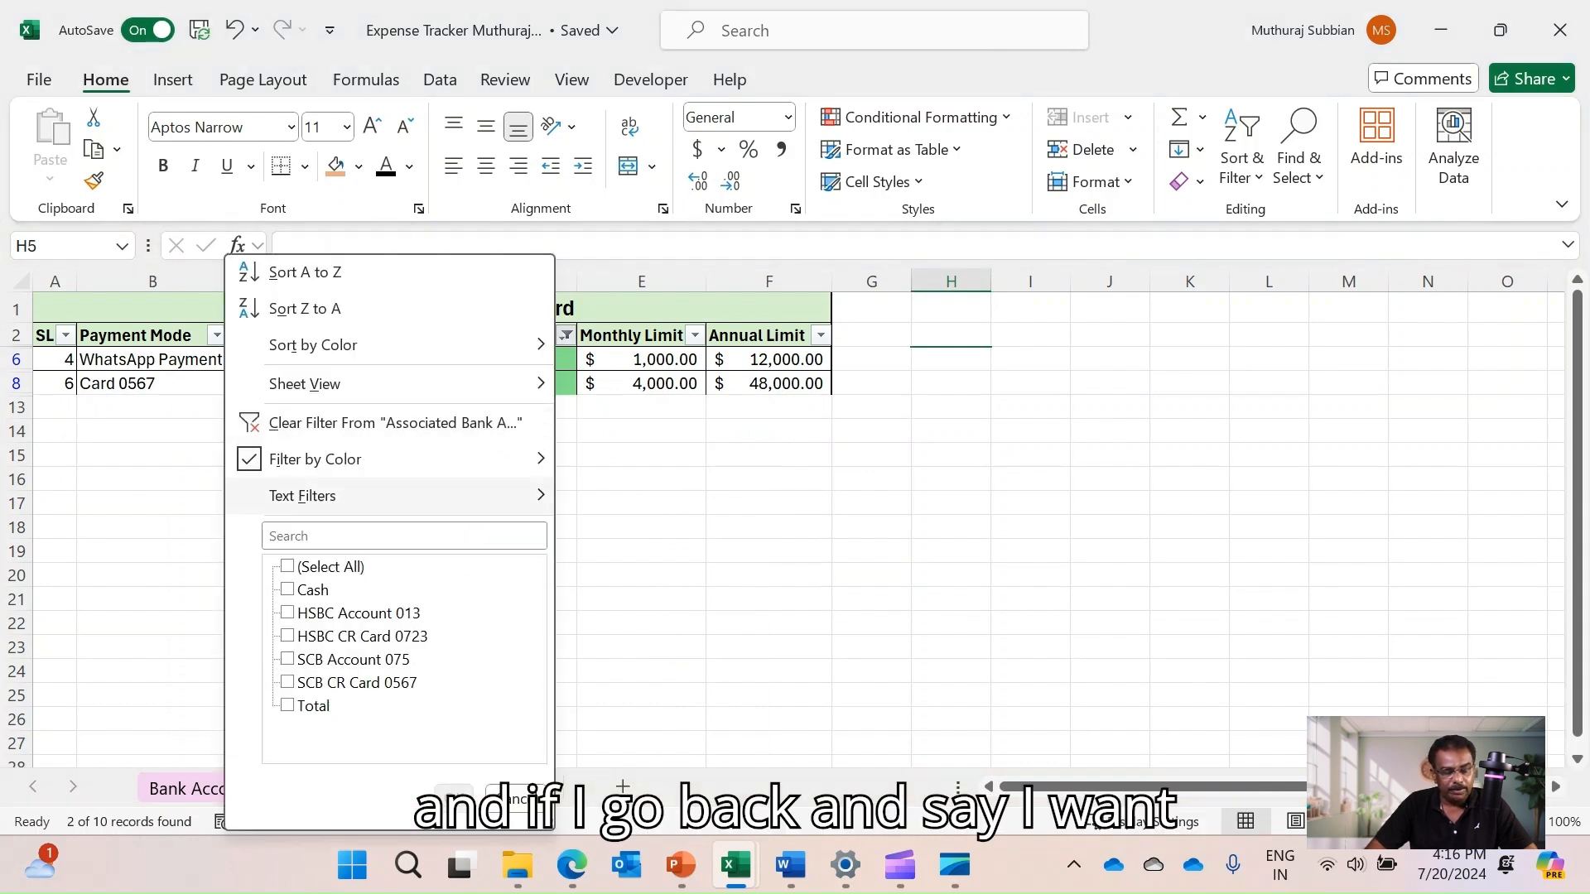
{"action": "mouse_move", "coordinate": [497, 459]}
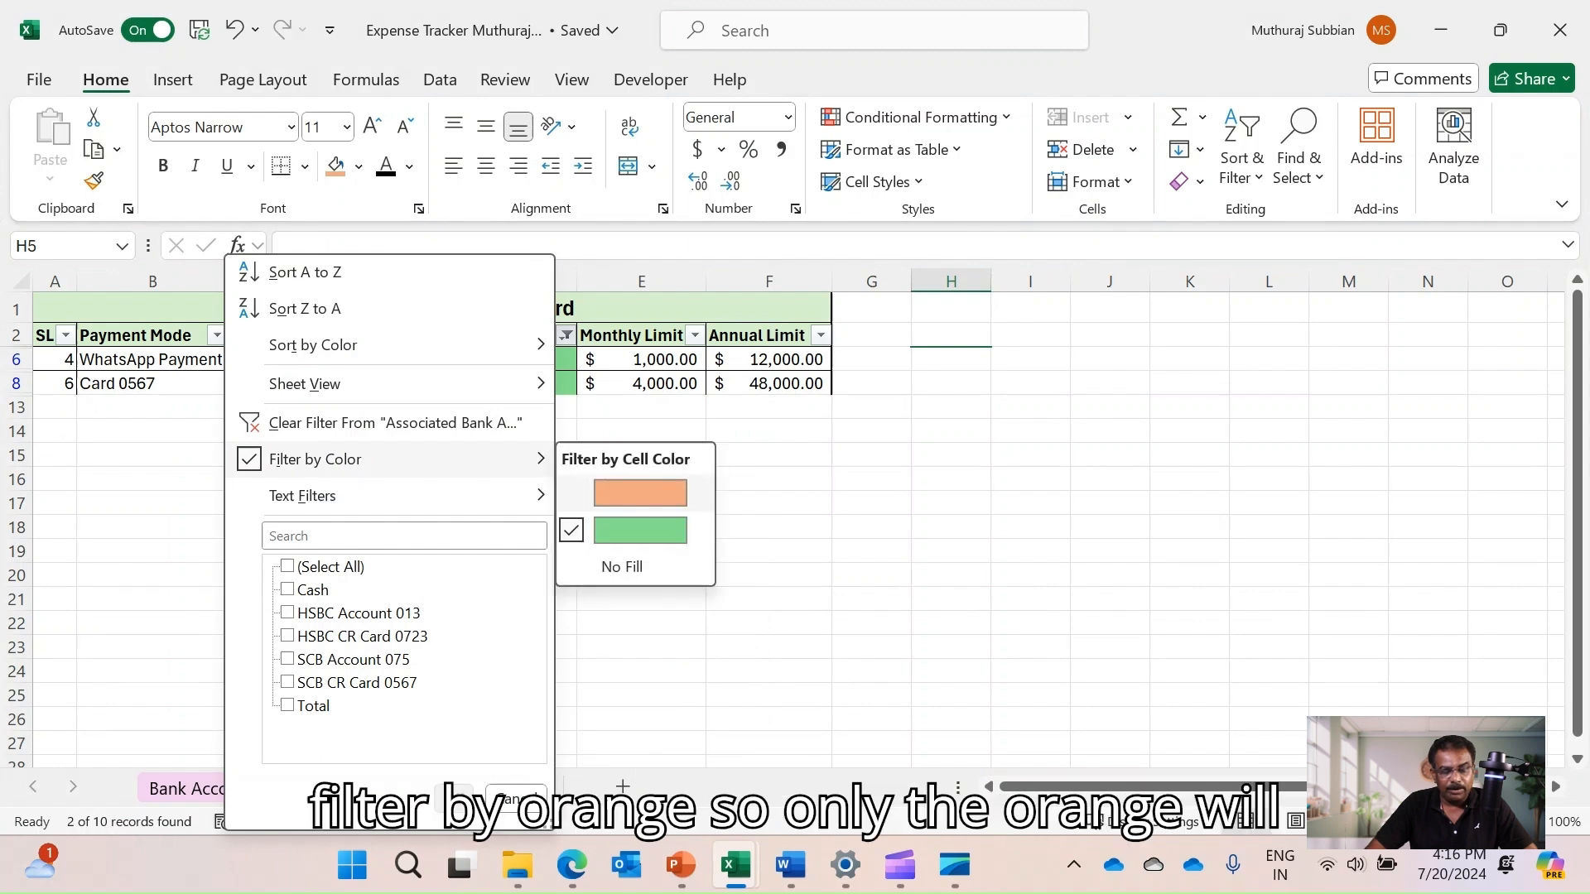
{"action": "left_click", "coordinate": [633, 492]}
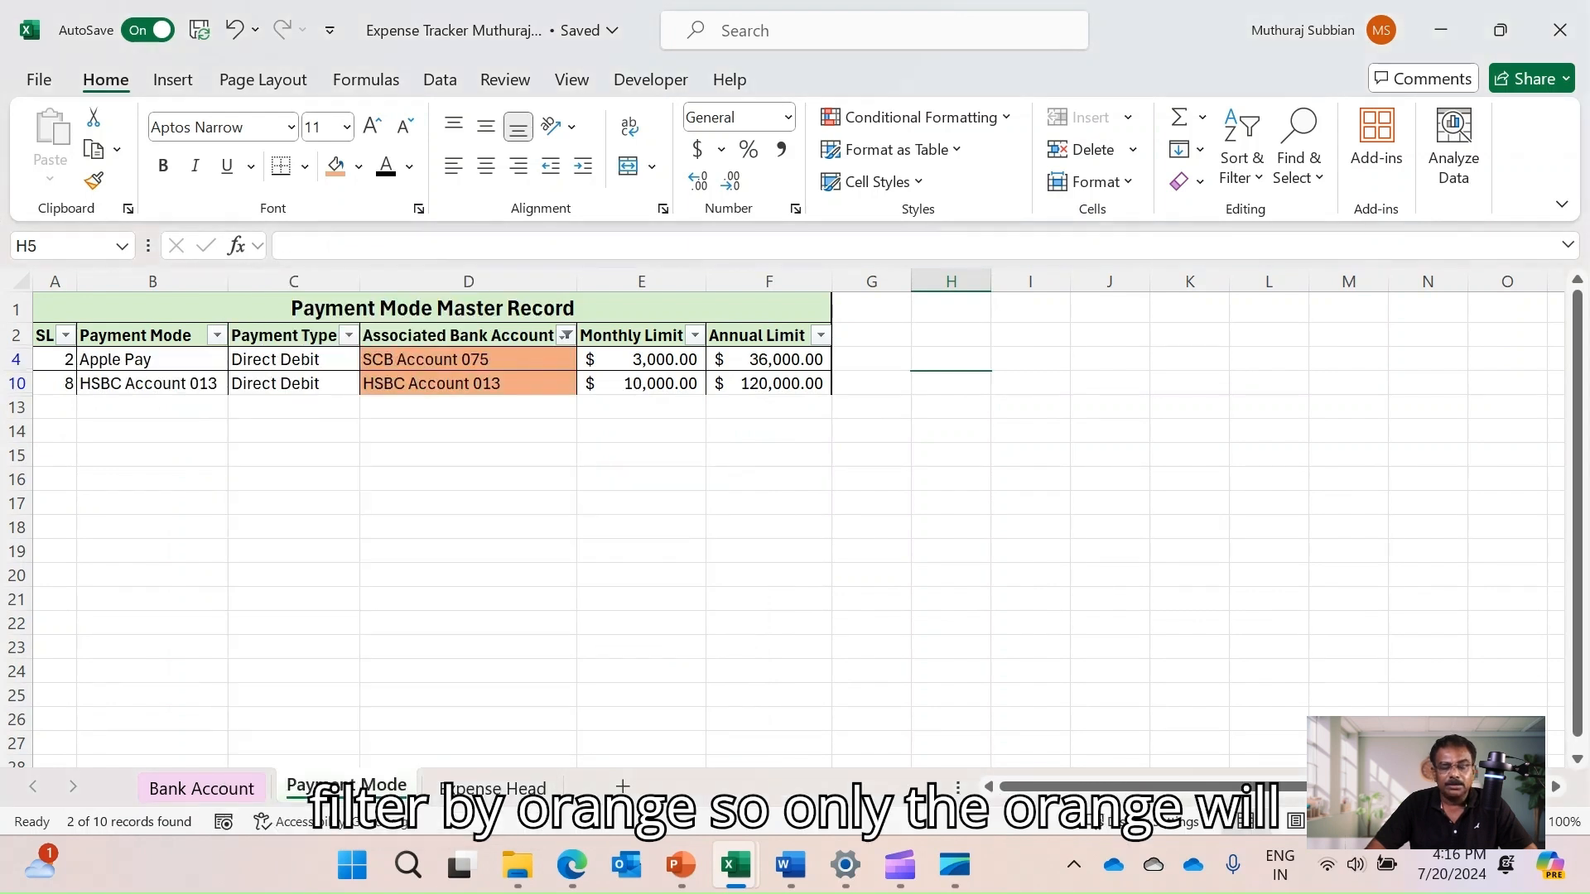
Remove the orange color filter from the Associated Bank Account column
{"action": "left_click", "coordinate": [566, 334]}
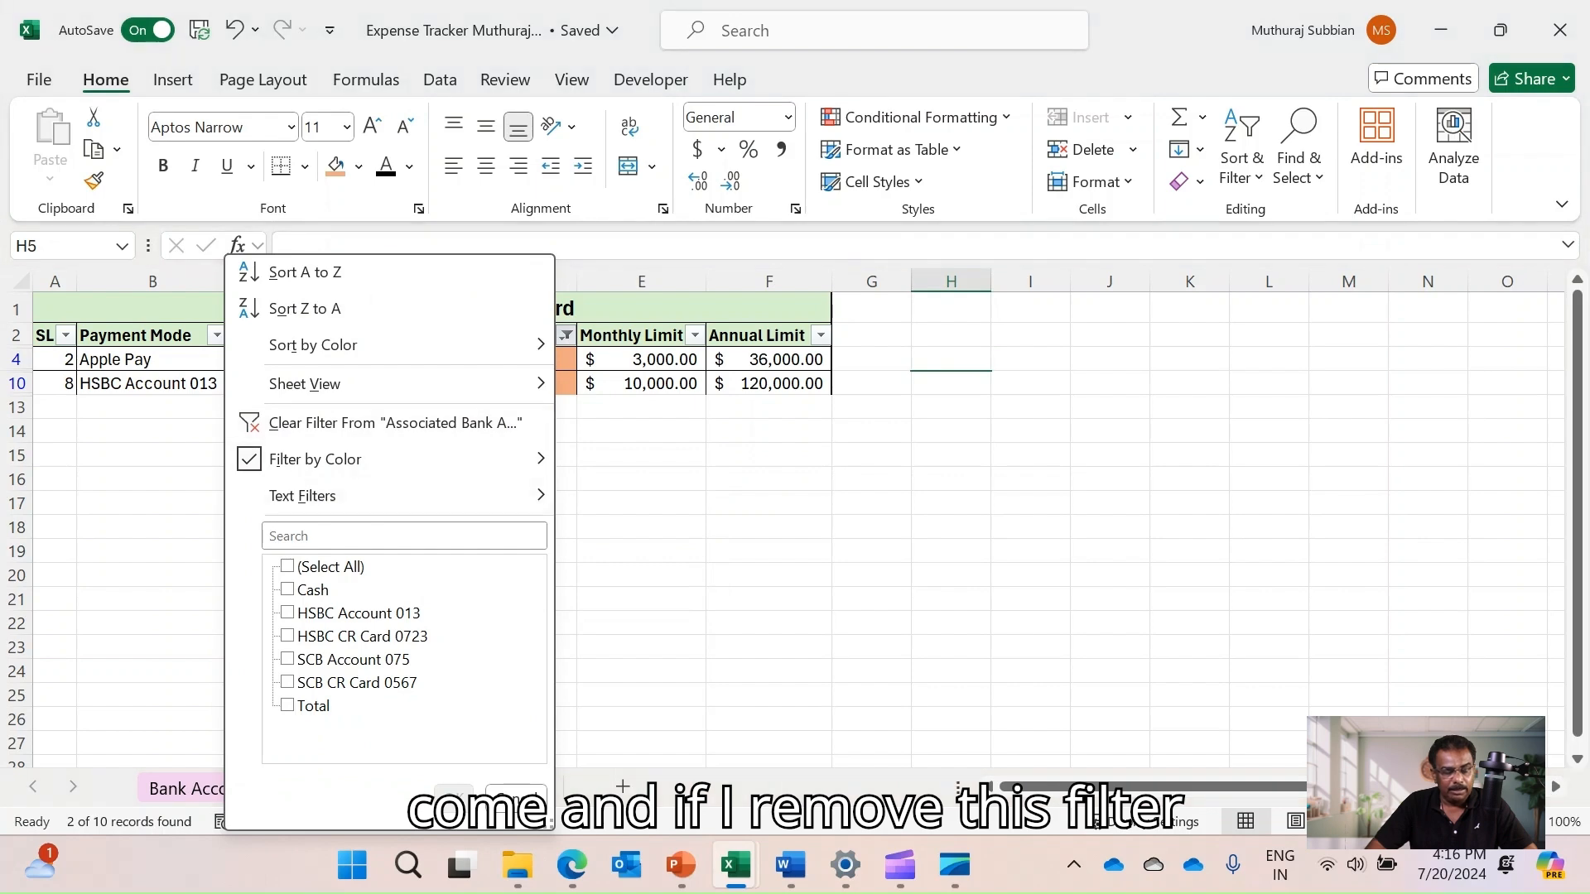
{"action": "mouse_move", "coordinate": [414, 459]}
{"action": "left_click", "coordinate": [638, 492]}
{"action": "left_click", "coordinate": [1030, 454]}
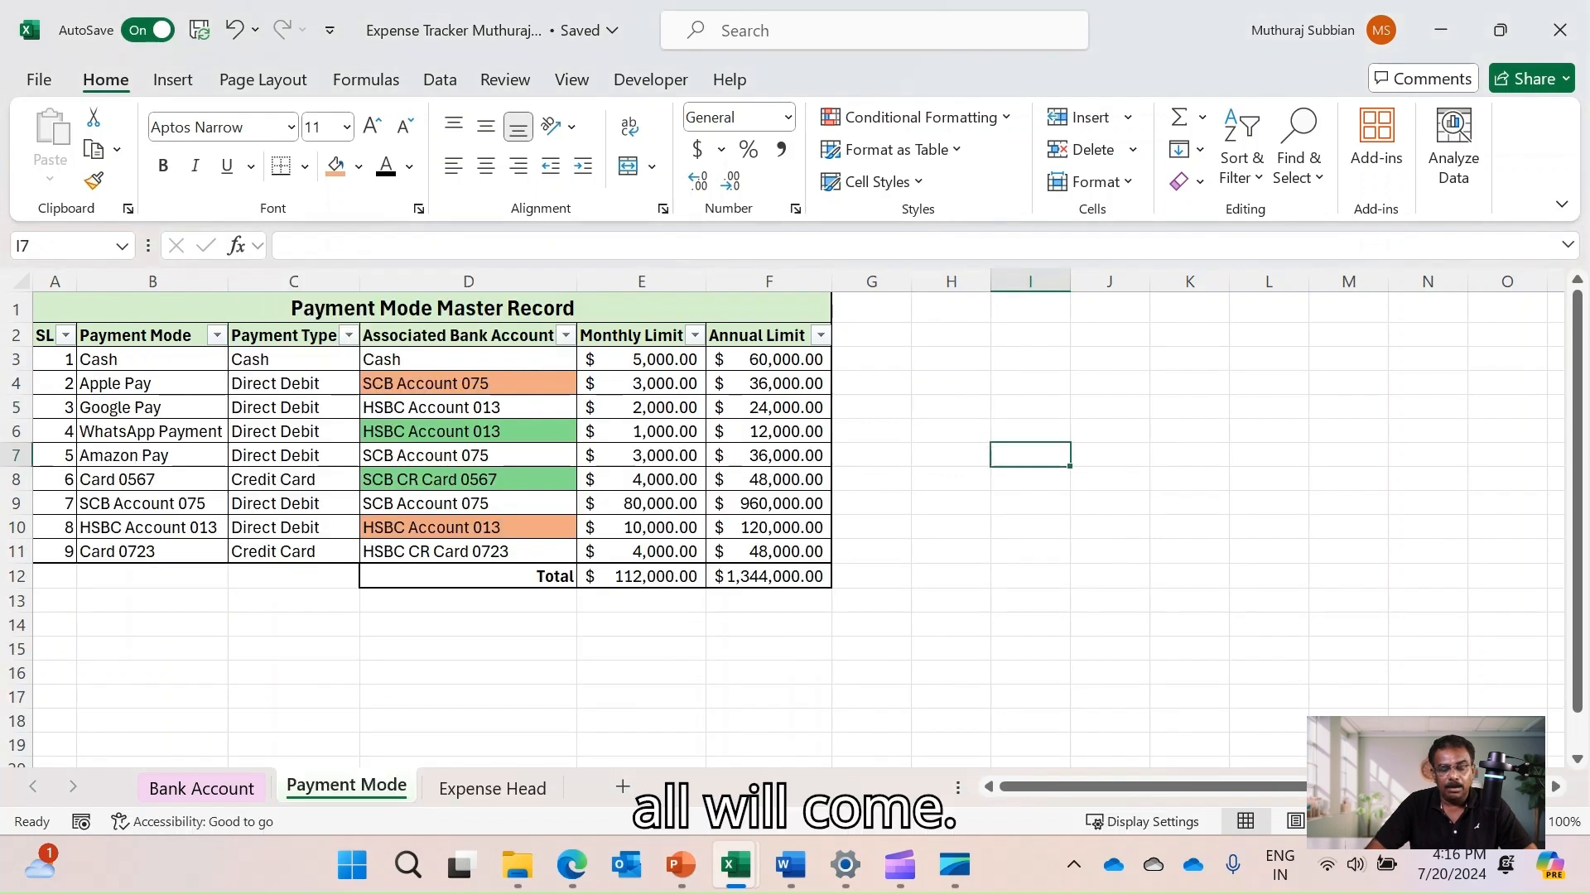